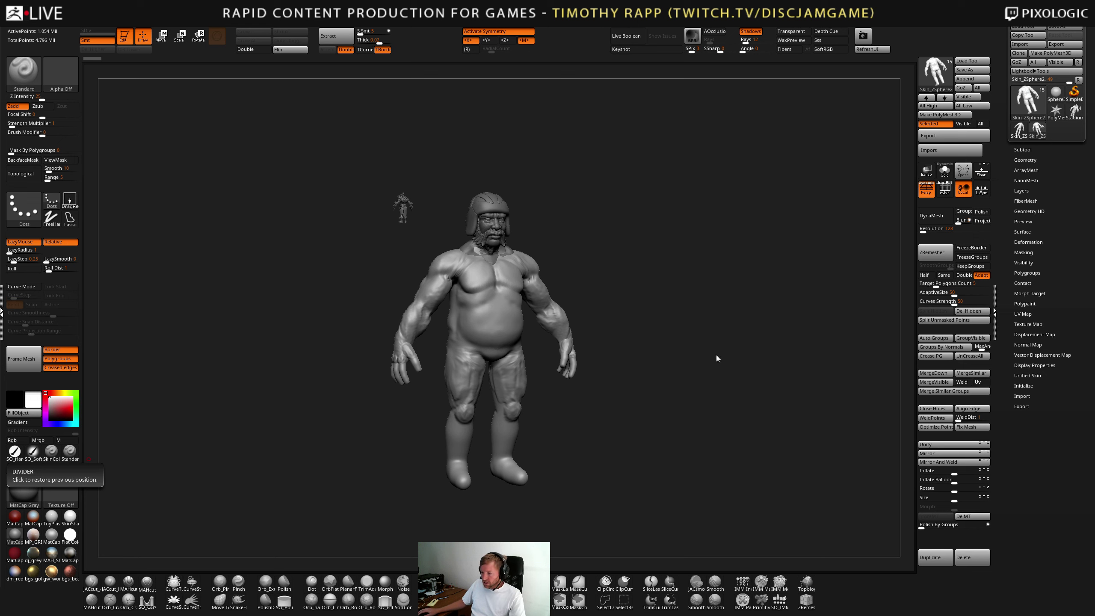
- Open the subtool list and examine the body sculpt's polygroups, wireframe and overall proportions
mouse_move(716, 354)
mouse_down()
mouse_move(750, 366)
mouse_move(776, 310)
mouse_up()
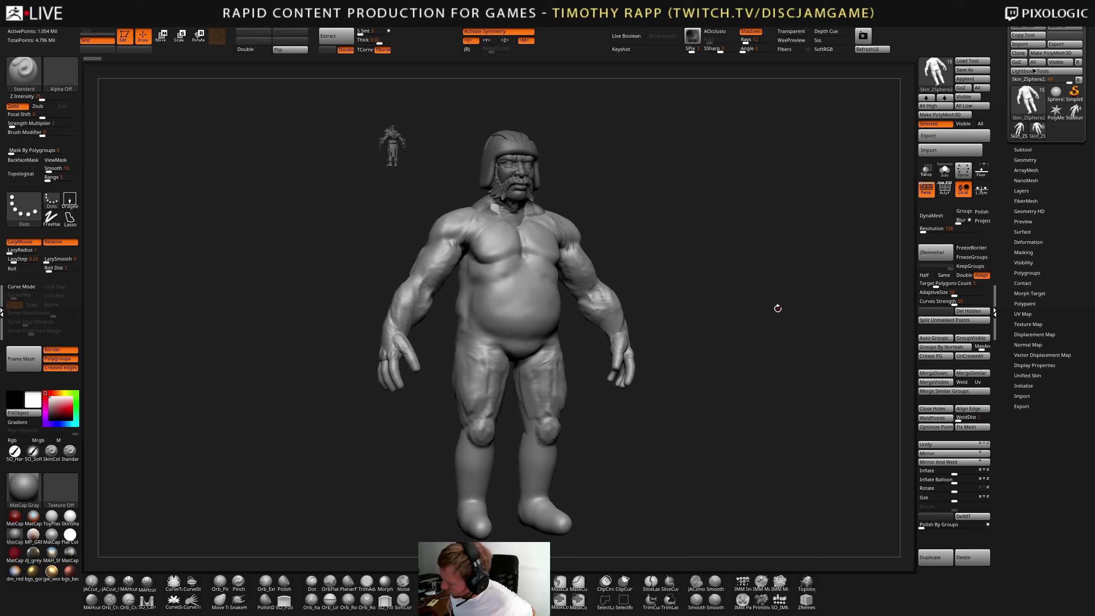
click(1023, 149)
key(shift+f)
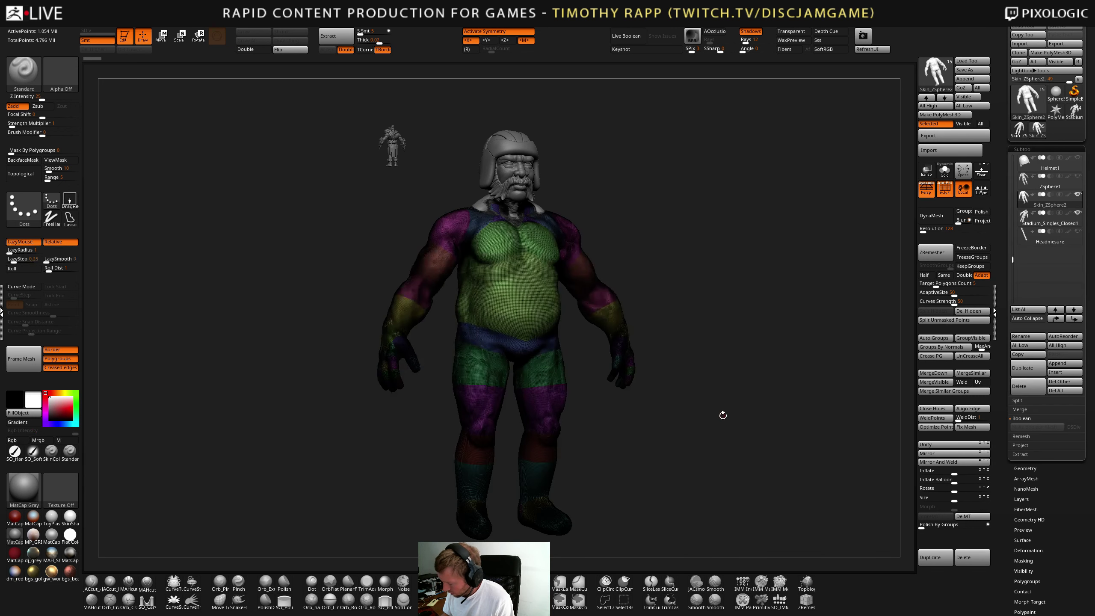
key(shift+f)
drag(707, 426, 692, 426)
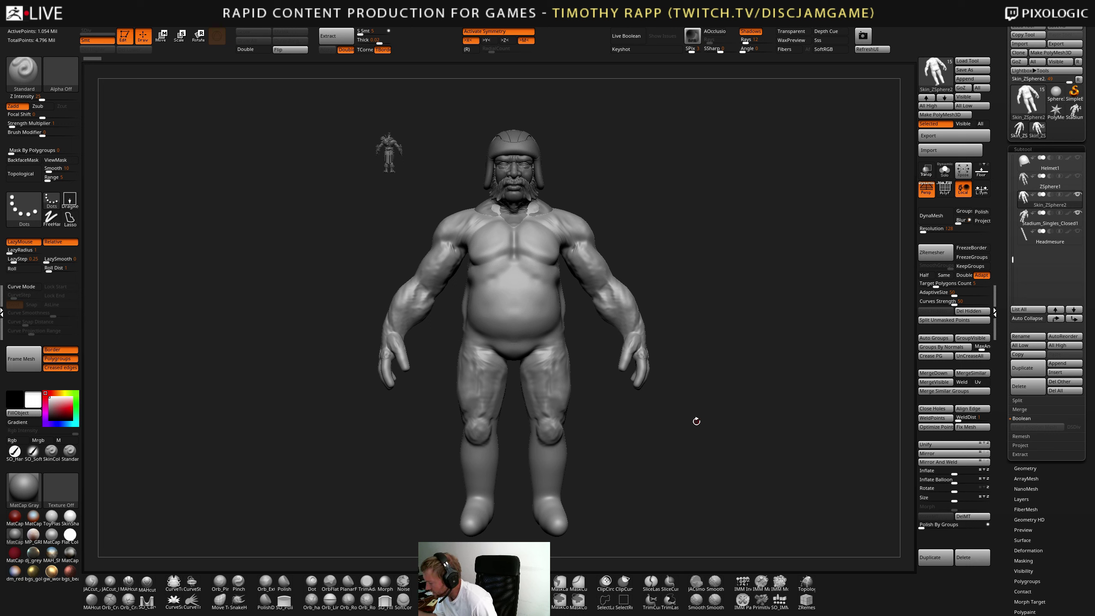
mouse_move(1035, 201)
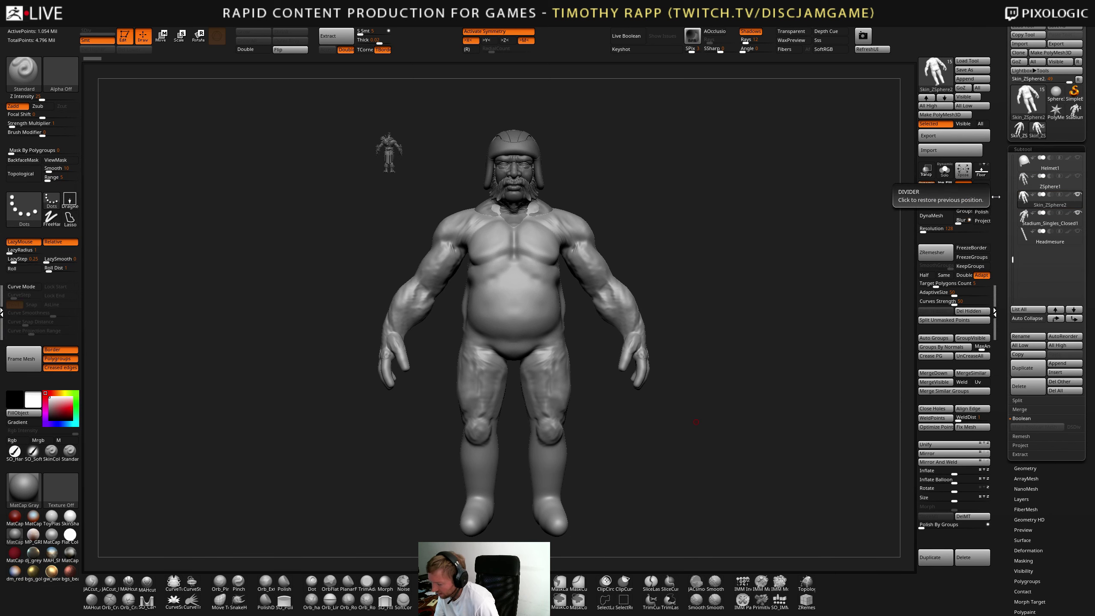
alt+drag(689, 237, 587, 279)
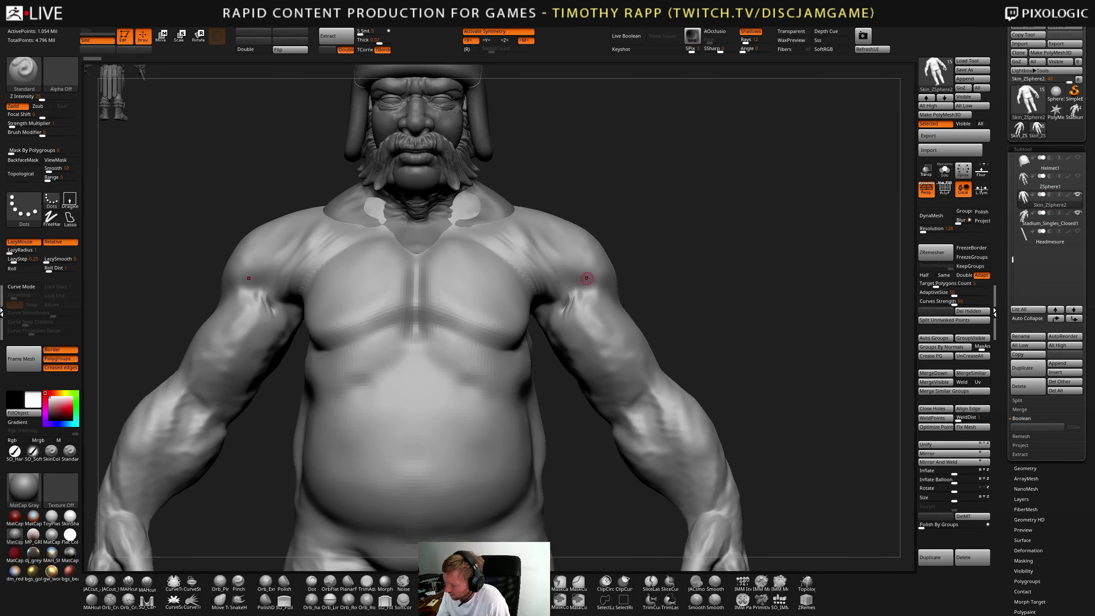
right_drag(587, 278, 650, 269)
key(shift+f)
key(shift+f)
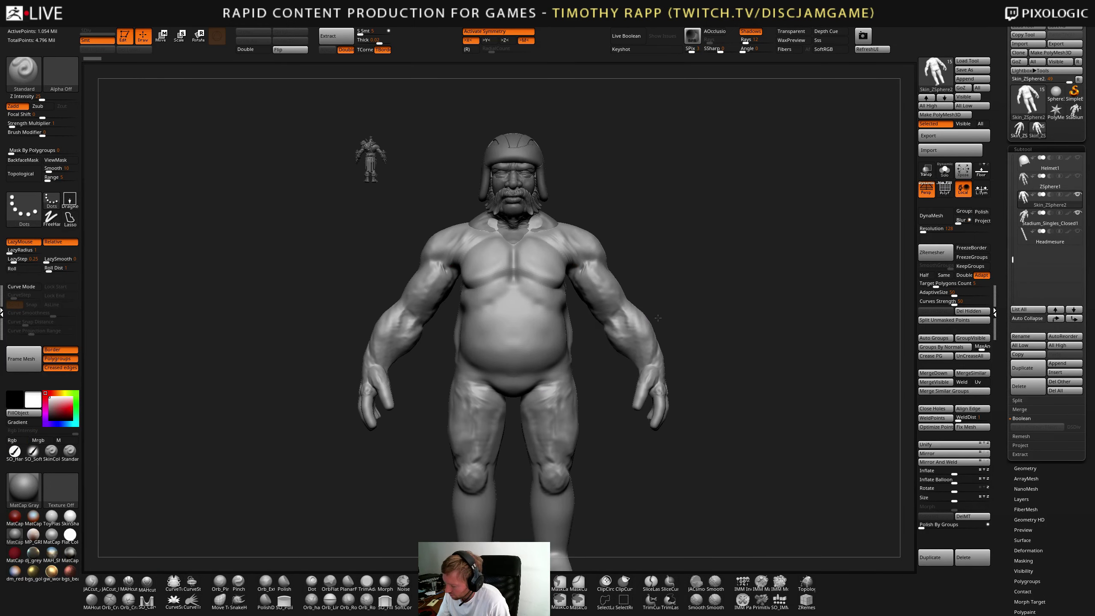
- Retopologize the body subtool with ZRemesher and check the new topology around the chest and shoulders
mouse_move(658, 318)
right_down()
mouse_move(627, 313)
mouse_move(679, 320)
mouse_move(672, 328)
right_up()
key(shift+f)
alt+right_drag(649, 379, 642, 331)
key(shift+f)
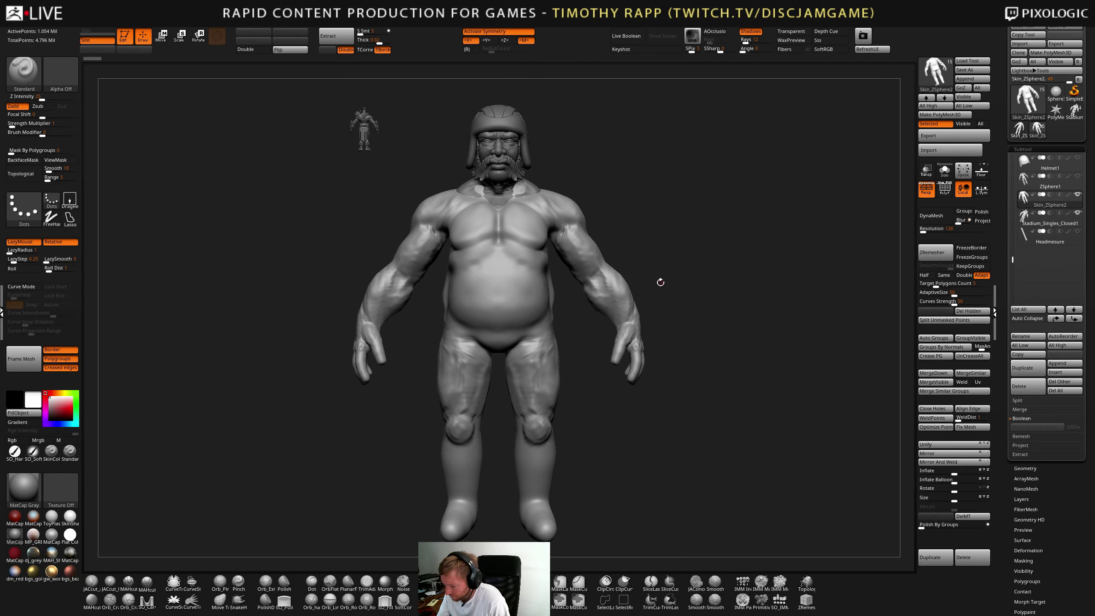
click(938, 257)
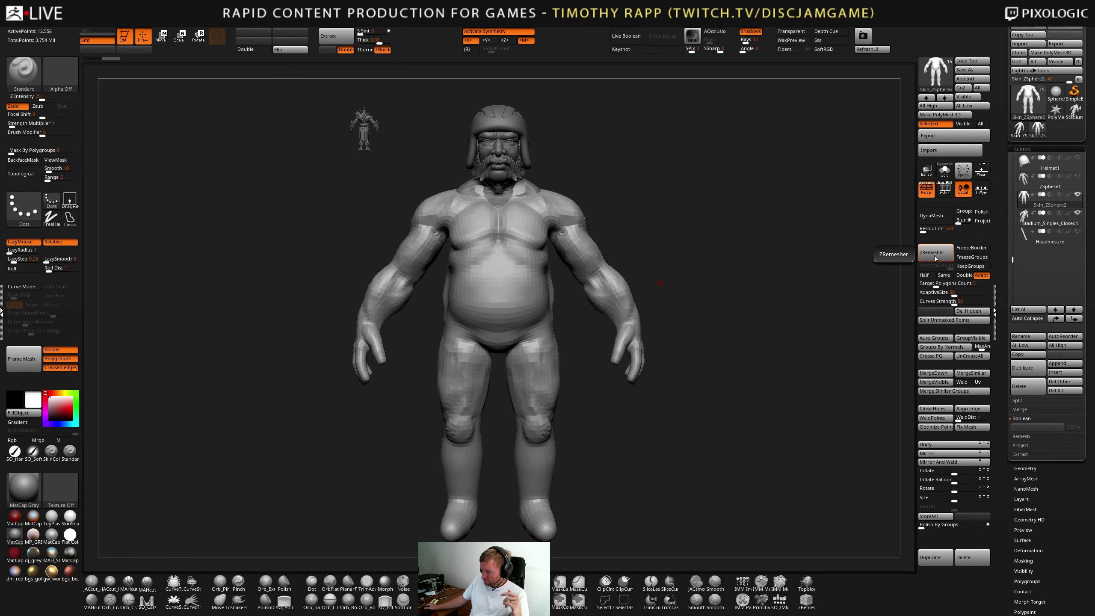
mouse_move(606, 230)
alt+right_down()
mouse_move(594, 318)
mouse_move(628, 320)
mouse_move(577, 321)
mouse_move(539, 365)
alt+right_up()
key(shift+f)
key(shift+f)
- Reduce the draw size, switch to the Move brush and smooth the torso surface of the remeshed body
key(s)
mouse_move(539, 366)
mouse_down()
mouse_move(562, 367)
mouse_move(523, 365)
mouse_up()
right_drag(560, 362, 567, 378)
key(s)
key(s)
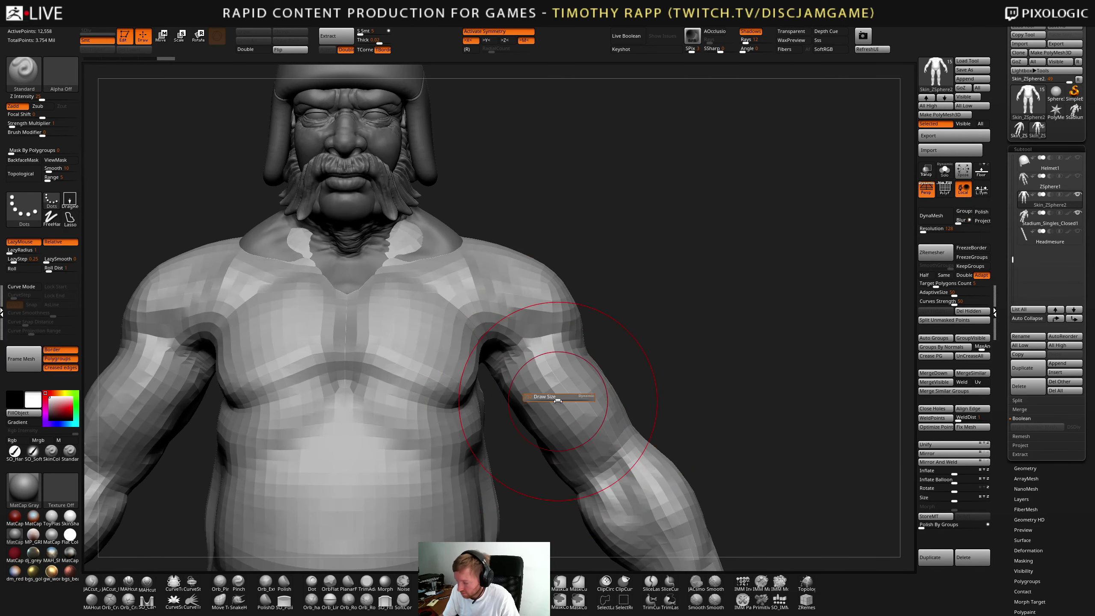
mouse_move(559, 395)
ctrl+right_down()
mouse_move(568, 424)
mouse_move(610, 399)
ctrl+right_up()
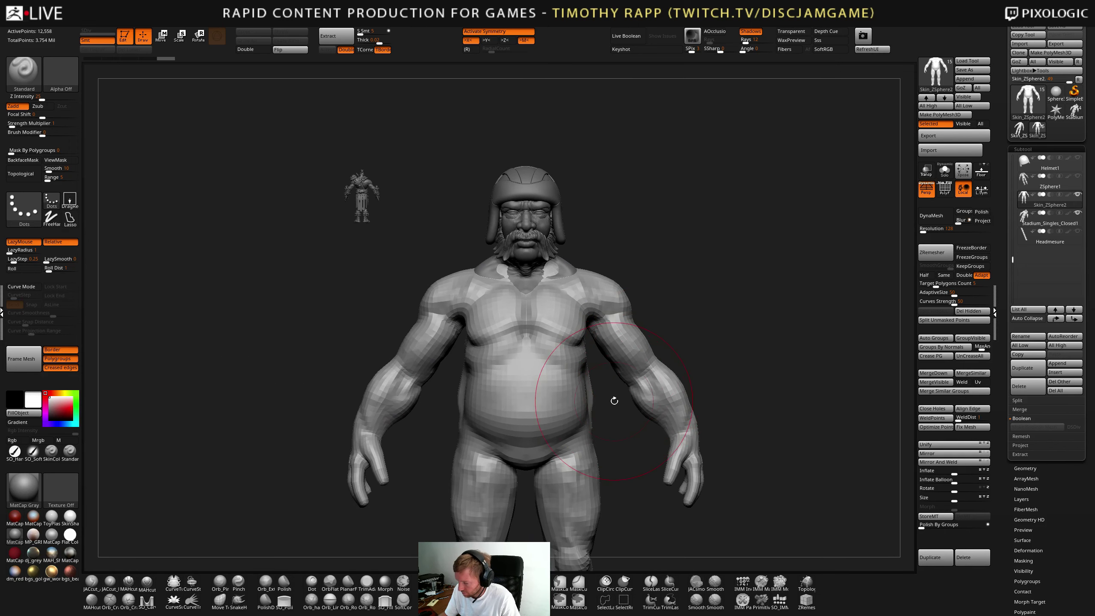
key(s)
drag(624, 407, 603, 406)
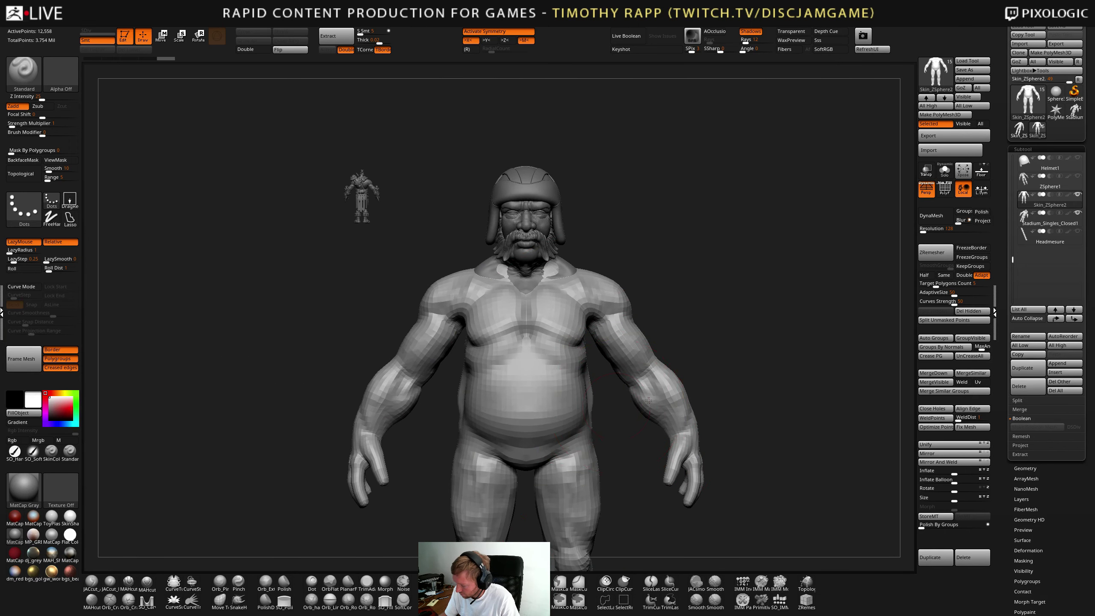
mouse_move(608, 403)
ctrl+right_down()
mouse_move(679, 399)
mouse_move(594, 399)
mouse_move(525, 498)
mouse_move(550, 456)
ctrl+right_up()
key(b)
key(m)
key(v)
shift+drag(550, 457, 553, 444)
mouse_move(553, 444)
right_down()
mouse_move(561, 462)
mouse_move(612, 453)
mouse_move(616, 416)
mouse_move(638, 388)
mouse_move(650, 391)
mouse_move(632, 342)
right_up()
mouse_move(633, 343)
shift+mouse_down()
mouse_move(625, 325)
mouse_move(595, 339)
mouse_move(607, 340)
mouse_move(612, 306)
shift+mouse_up()
- Refine the back around the armpit with the DamStandard and Move brushes
key(b)
key(d)
key(s)
mouse_move(613, 305)
right_down()
mouse_move(585, 290)
mouse_move(613, 317)
right_up()
right_drag(613, 317, 577, 303)
key(b)
key(m)
key(v)
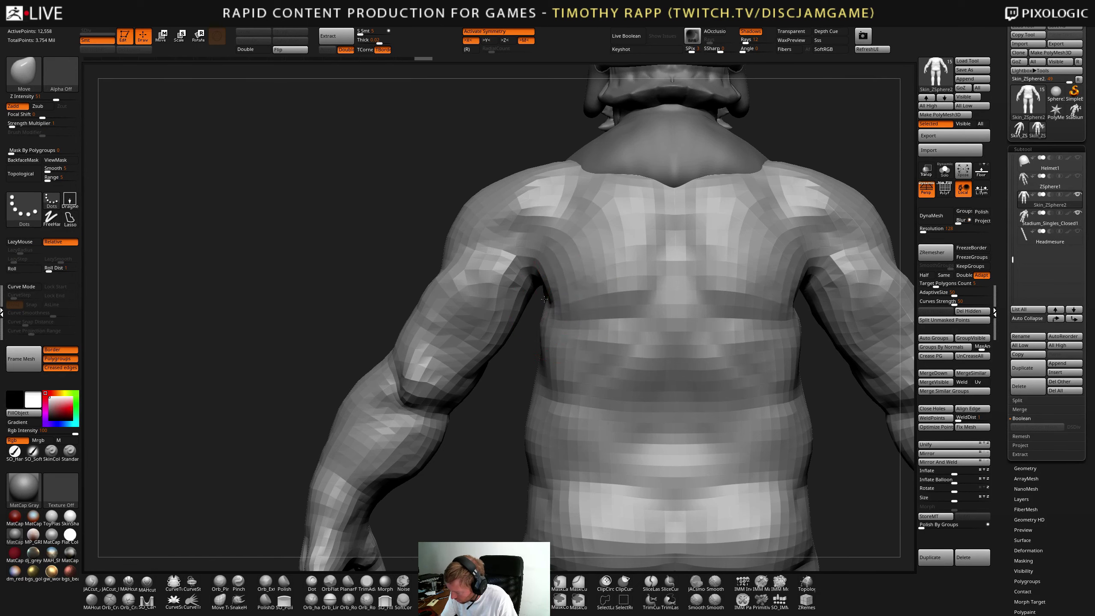
mouse_move(548, 298)
mouse_down()
mouse_move(538, 289)
mouse_move(549, 300)
mouse_up()
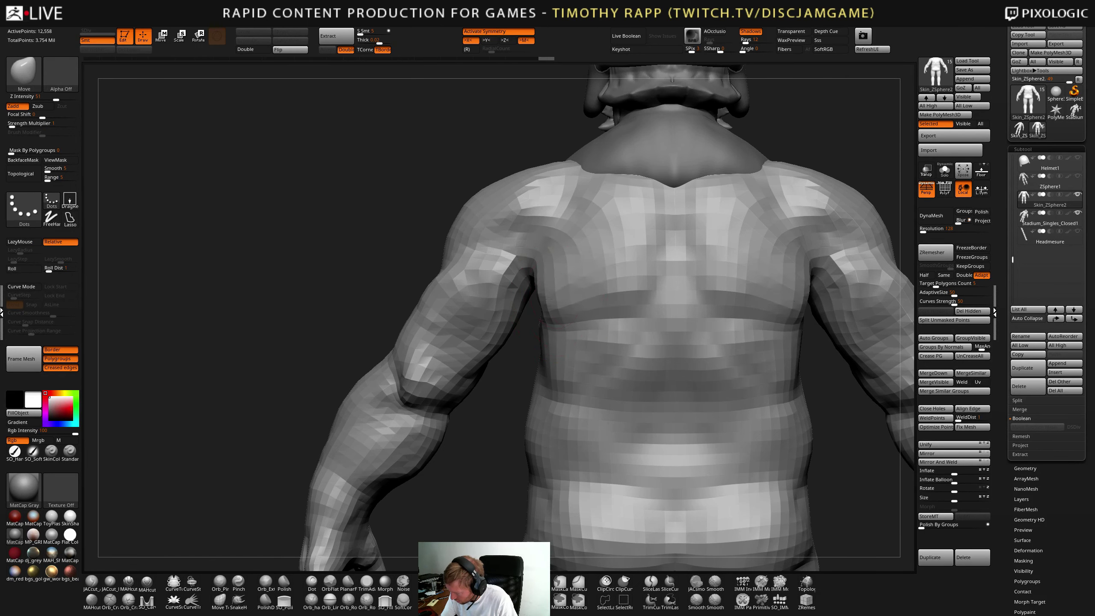
mouse_move(543, 290)
right_down()
mouse_move(494, 355)
mouse_move(483, 348)
right_up()
- Build up volume on the side of the torso below the armpit with the ClayTubes brush
key(b)
key(c)
key(t)
drag(483, 348, 477, 338)
right_drag(477, 338, 538, 391)
drag(570, 384, 578, 410)
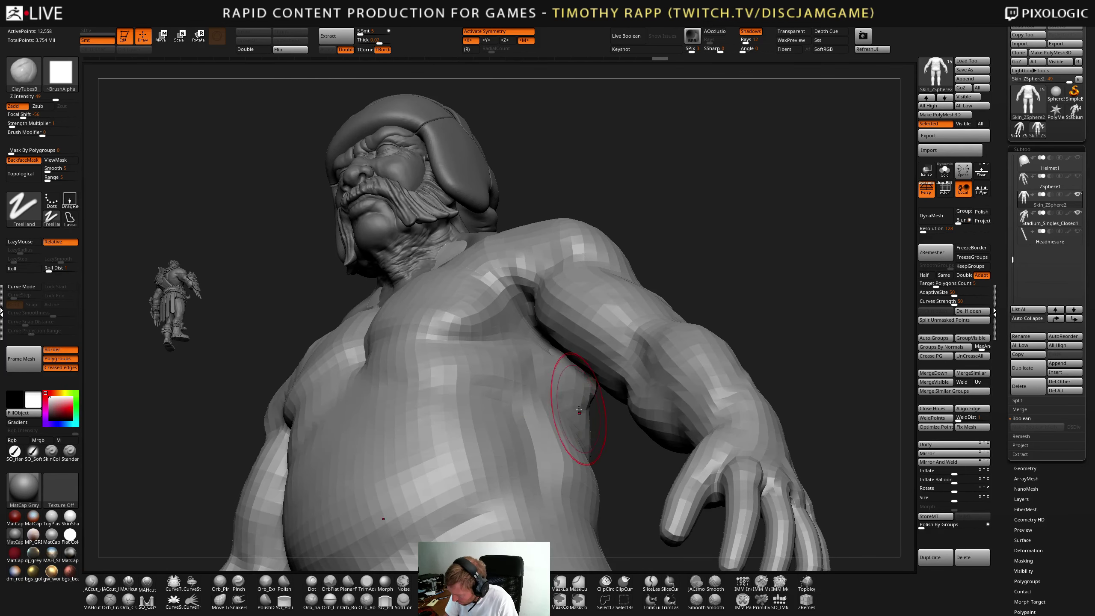
- Carve creases along the side of the torso toward the back with the DamStandard brush
mouse_move(579, 410)
right_down()
mouse_move(562, 403)
mouse_move(611, 430)
right_up()
key(b)
key(d)
key(s)
drag(533, 408, 497, 435)
right_drag(497, 435, 640, 416)
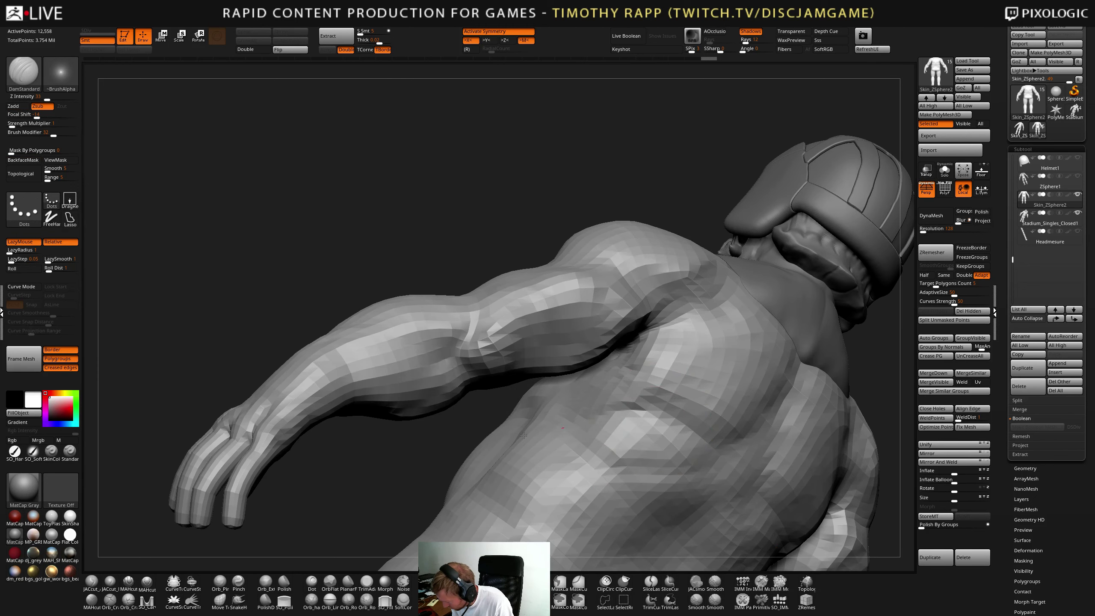
right_drag(523, 435, 651, 412)
drag(651, 412, 619, 420)
mouse_move(618, 421)
right_down()
mouse_move(542, 481)
mouse_move(556, 452)
right_up()
- Carve the fold under the overhanging belly and around the hip with the DamStandard brush
key(b)
key(c)
key(t)
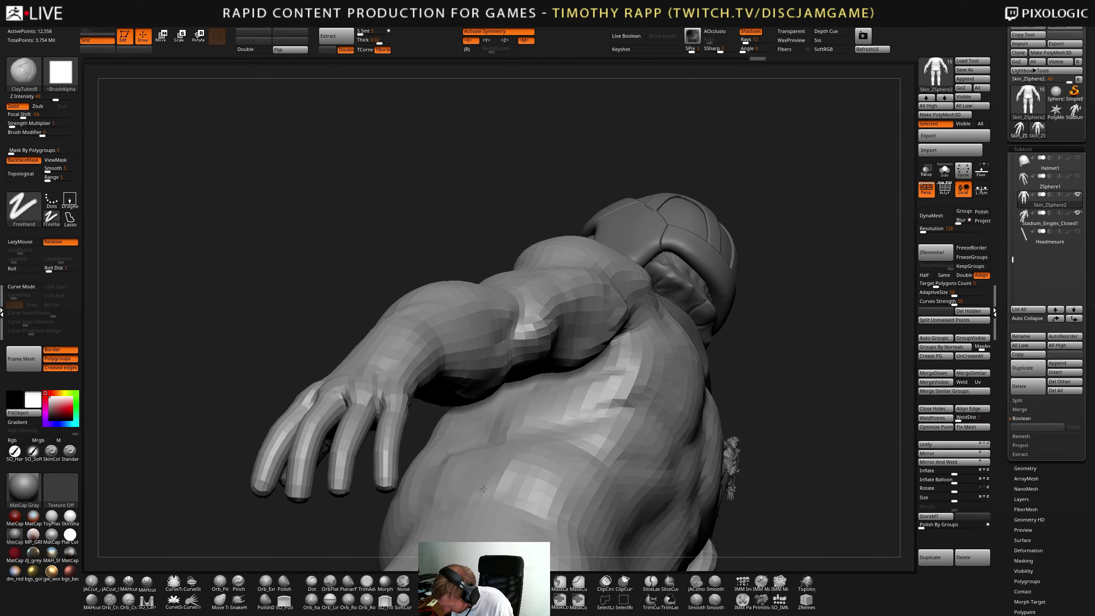
key(b)
key(d)
key(s)
mouse_move(485, 489)
right_down()
mouse_move(529, 486)
mouse_move(438, 501)
mouse_move(468, 467)
mouse_move(466, 441)
right_up()
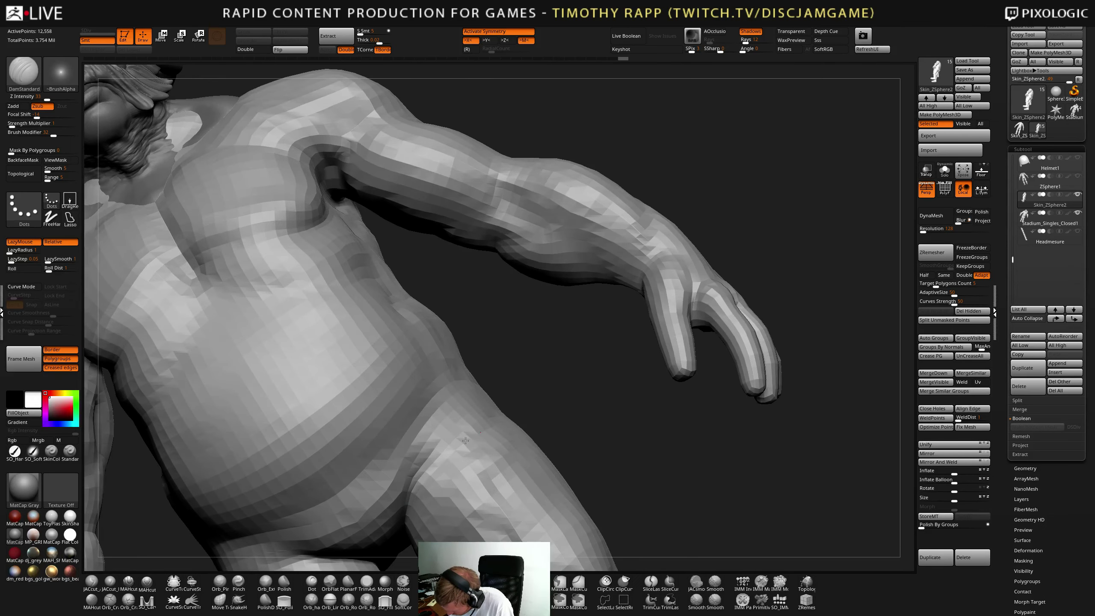
mouse_move(211, 516)
mouse_down()
mouse_move(268, 509)
mouse_move(327, 474)
mouse_move(407, 390)
mouse_up()
right_drag(408, 390, 394, 441)
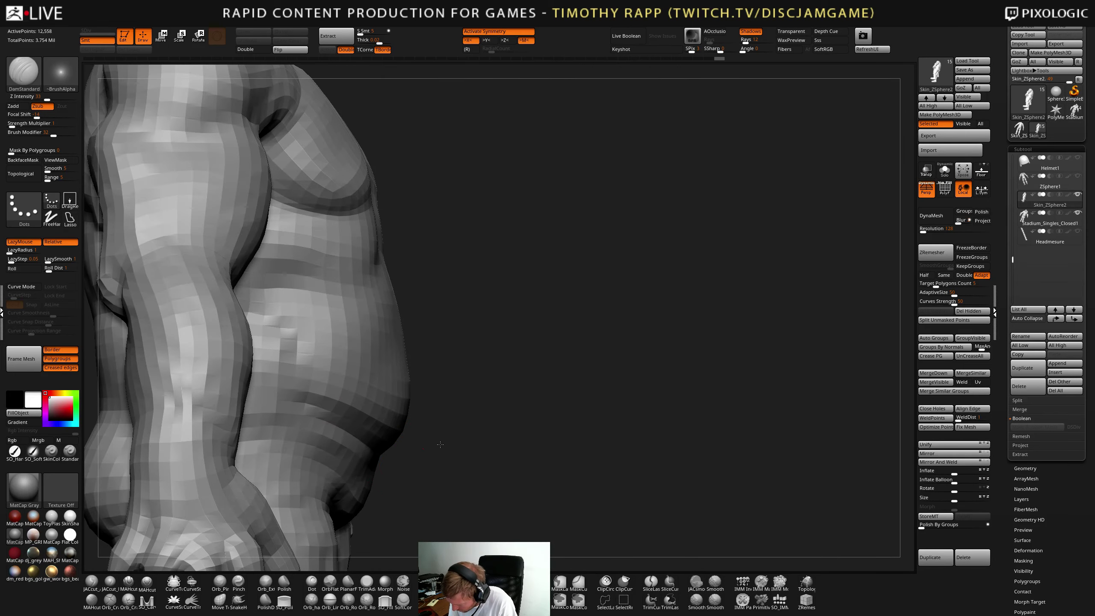
- Reshape the lower belly fold and the belly's side profile with the Move brush
key(b)
key(m)
key(v)
key(s)
drag(379, 444, 361, 441)
right_drag(496, 442, 420, 447)
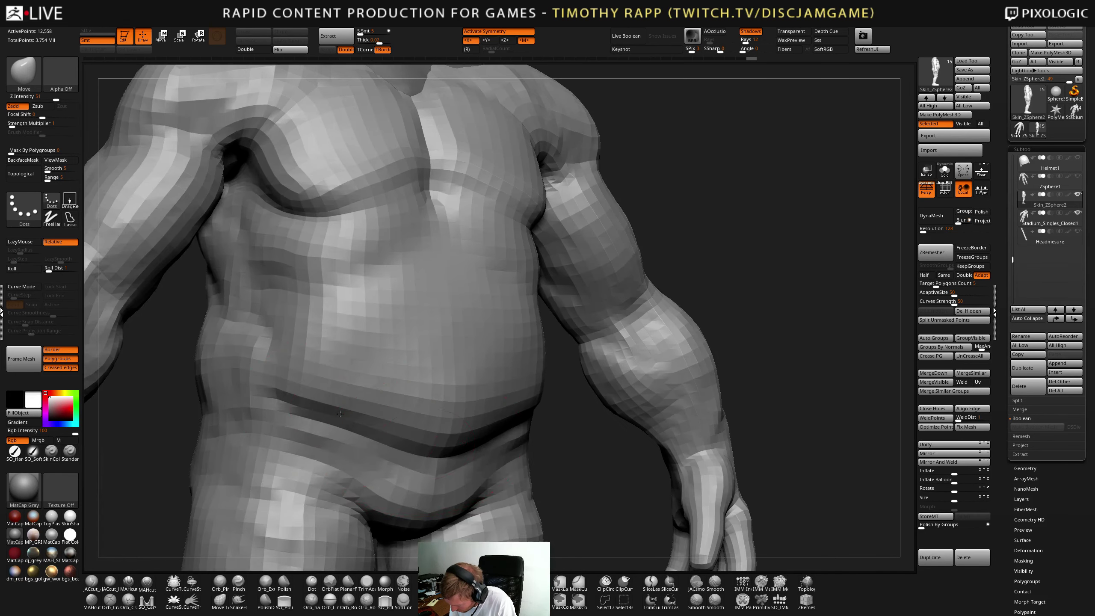
mouse_move(353, 429)
alt+right_down()
mouse_move(448, 444)
mouse_move(379, 440)
alt+right_up()
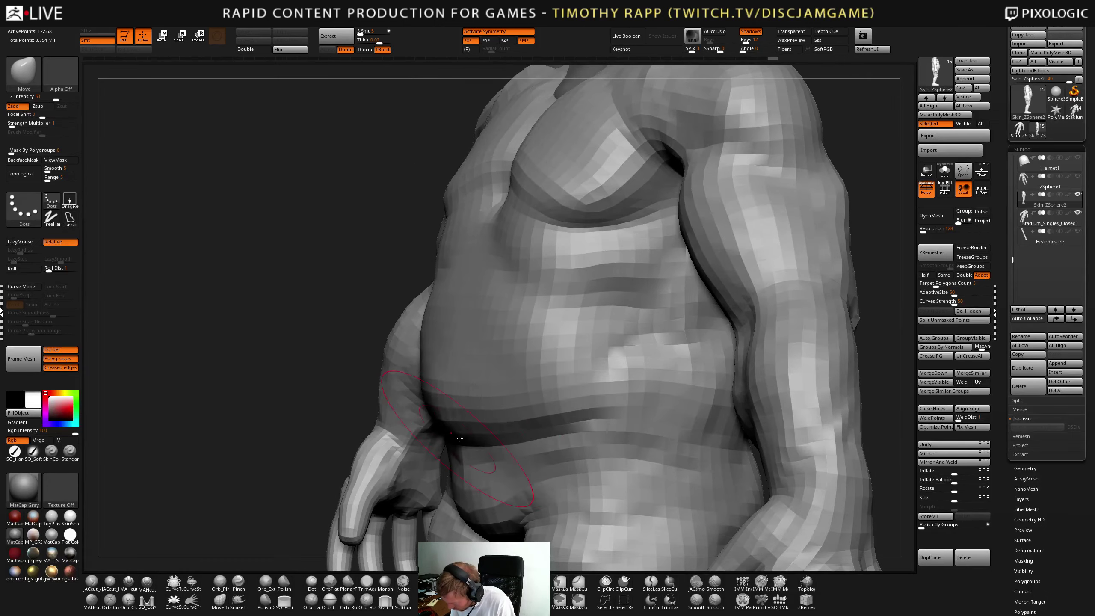
drag(431, 438, 449, 437)
mouse_move(448, 437)
right_down()
mouse_move(519, 421)
mouse_move(465, 426)
mouse_move(470, 384)
mouse_move(531, 392)
right_up()
mouse_move(531, 393)
ctrl+right_down()
mouse_move(541, 451)
mouse_move(573, 449)
mouse_move(561, 436)
ctrl+right_up()
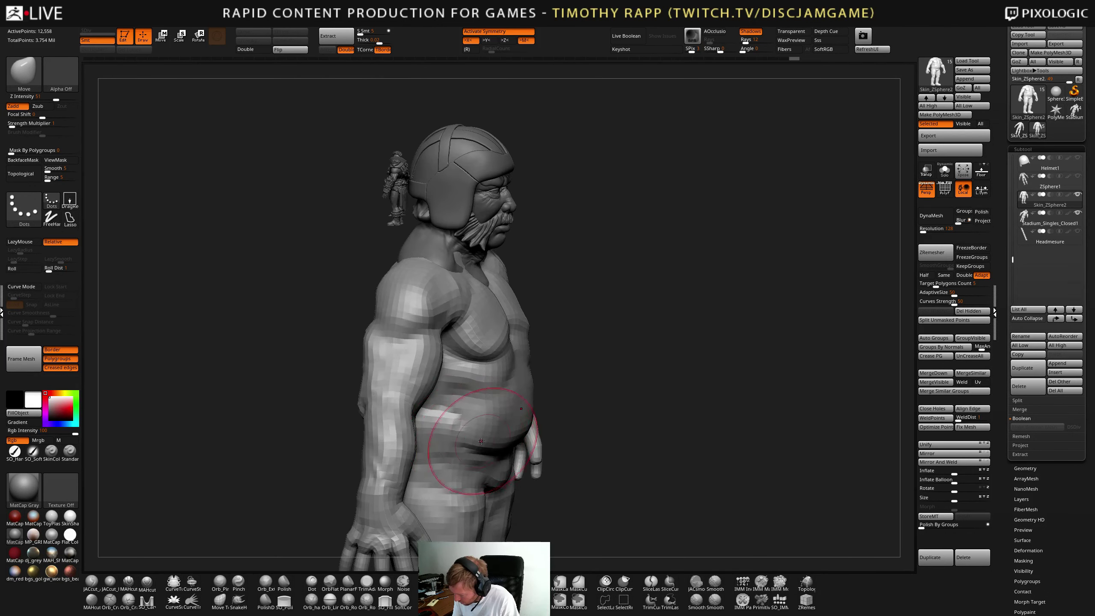
drag(479, 429, 468, 431)
mouse_move(664, 457)
shift+right_down()
mouse_move(535, 458)
mouse_move(624, 444)
mouse_move(604, 429)
mouse_move(599, 461)
mouse_move(603, 409)
mouse_move(589, 430)
mouse_move(603, 432)
mouse_move(555, 431)
shift+right_up()
- Add rib and flesh forms below the pectoral with the ClayTubes brush
key(1)
key(2)
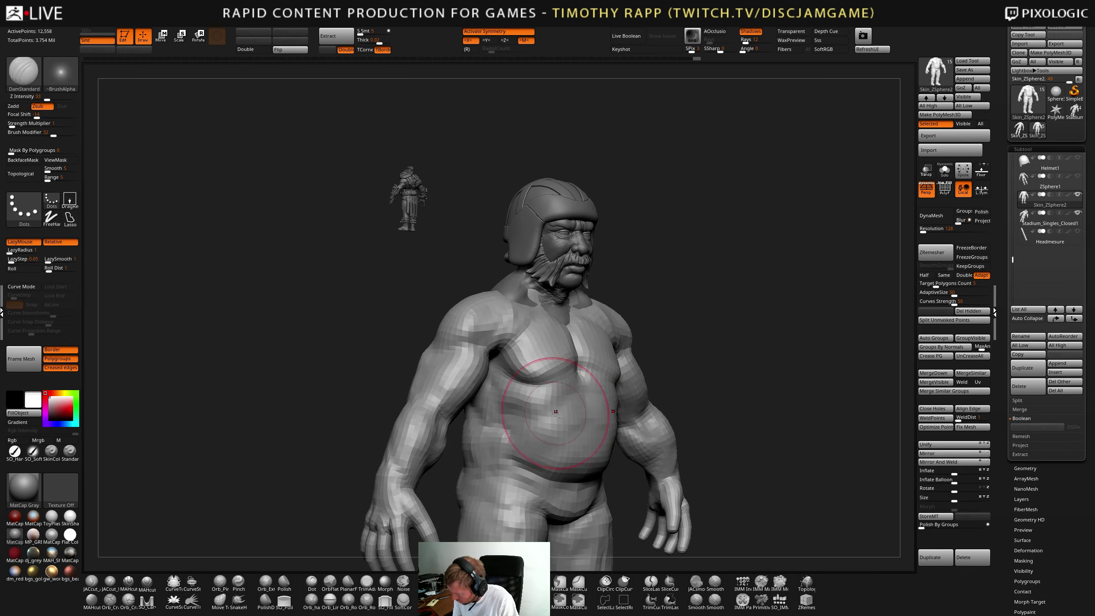
key(b)
key(c)
key(t)
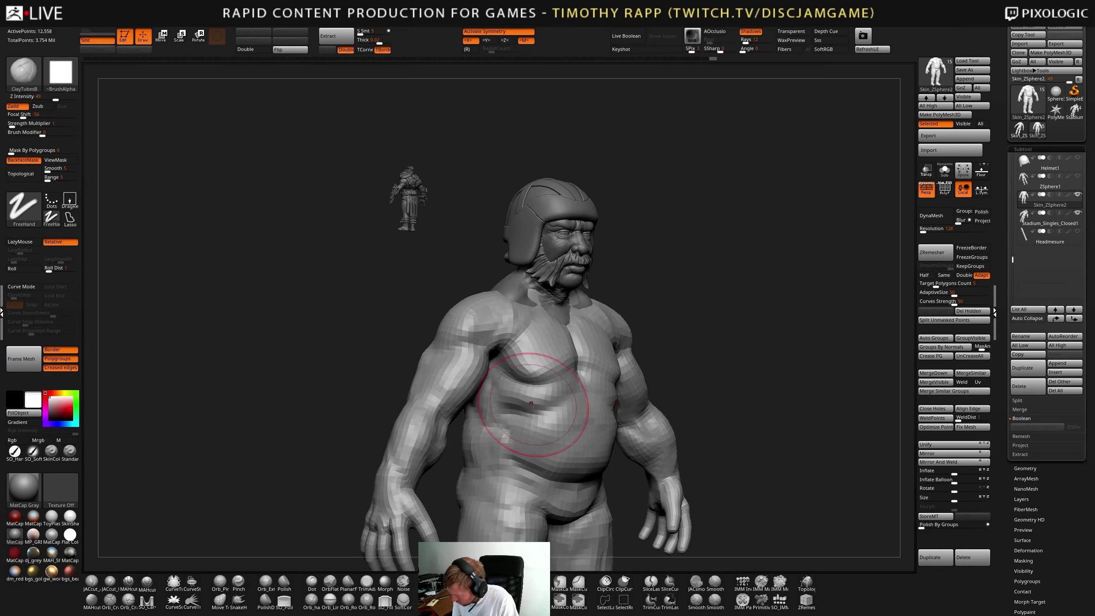
drag(532, 404, 541, 403)
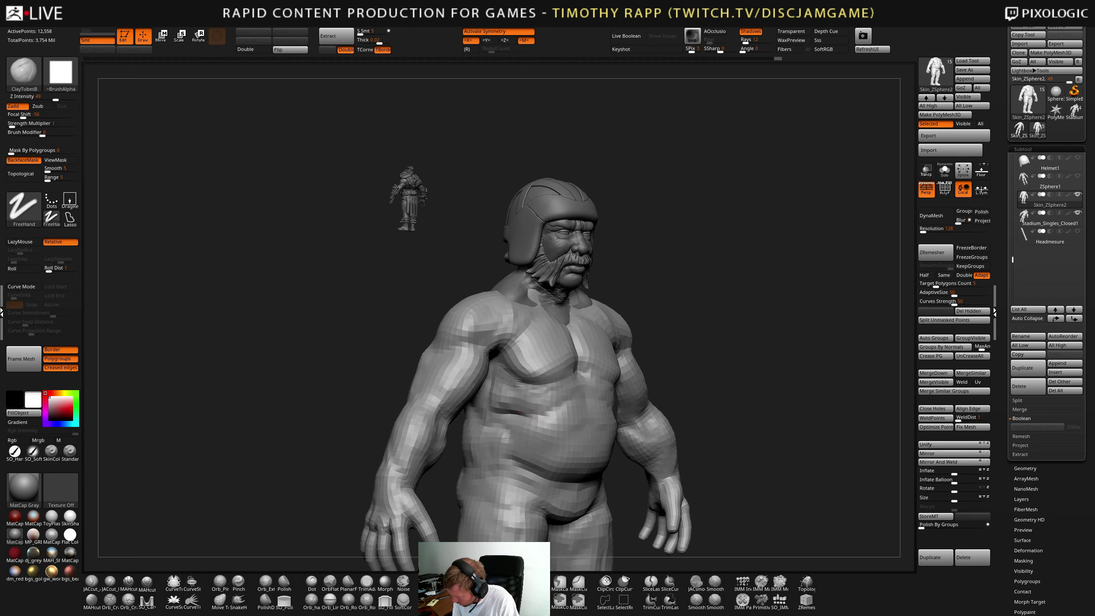
- Define the rib forms on the side of the chest with the DamStandard brush
mouse_move(512, 384)
right_down()
mouse_move(496, 404)
mouse_move(537, 407)
mouse_move(546, 388)
right_up()
key(b)
key(d)
key(s)
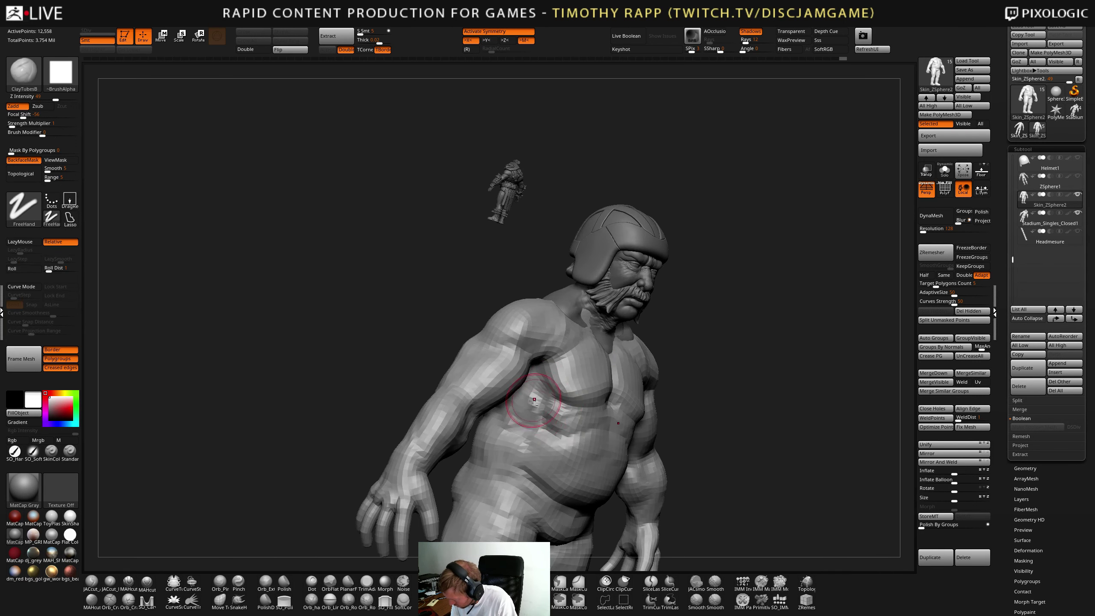
mouse_move(534, 401)
right_down()
mouse_move(535, 419)
mouse_move(493, 409)
mouse_move(522, 423)
mouse_move(520, 403)
mouse_move(495, 414)
mouse_move(500, 451)
mouse_move(487, 417)
mouse_move(527, 426)
mouse_move(410, 445)
right_up()
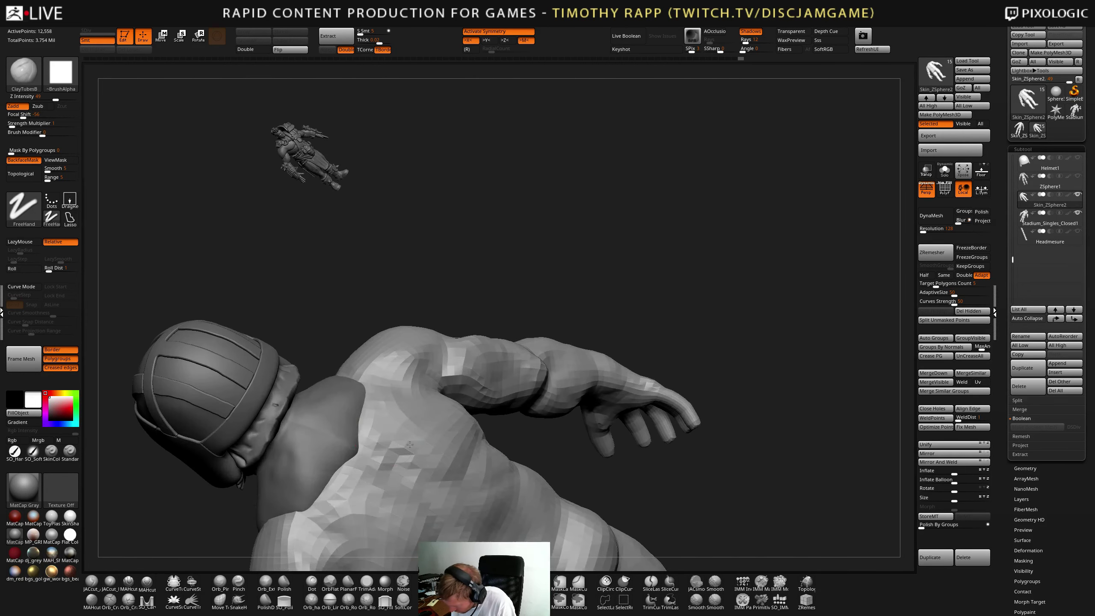
- Shape the shoulder blade and upper back muscles with the Move and DamStandard brushes
mouse_move(359, 478)
right_down()
mouse_move(403, 460)
mouse_move(379, 501)
mouse_move(453, 479)
mouse_move(429, 448)
mouse_move(452, 444)
mouse_move(457, 420)
mouse_move(425, 432)
mouse_move(475, 427)
mouse_move(486, 472)
mouse_move(497, 422)
right_up()
key(b)
key(m)
key(v)
key(b)
key(d)
key(s)
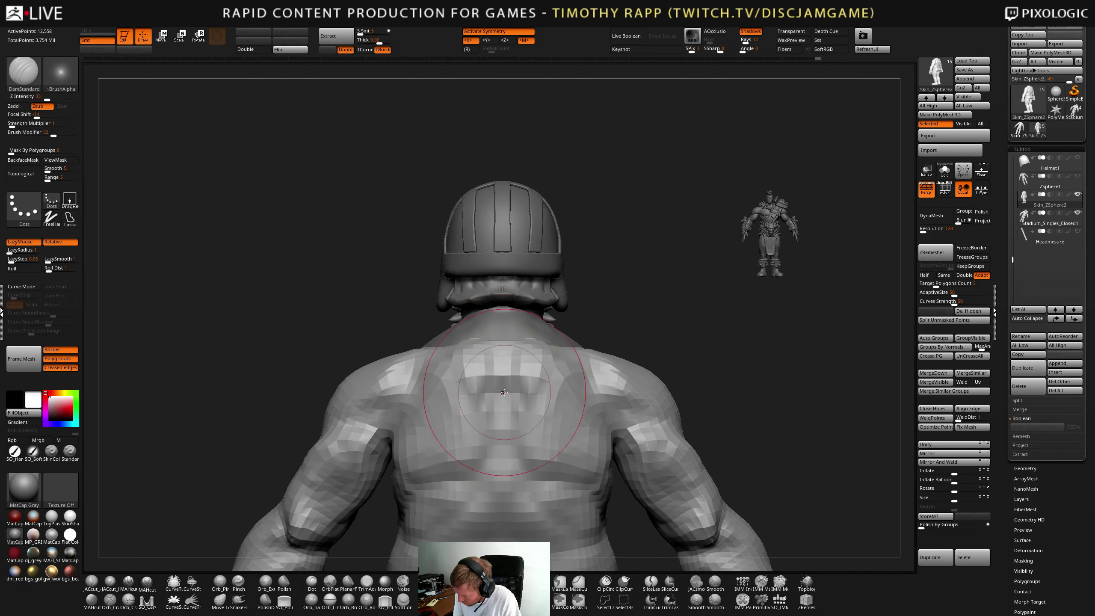
- Adjust the upper back with the Move brush and add mass to the rear shoulder with ClayTubes
key(b)
key(m)
key(v)
mouse_move(509, 381)
right_down()
mouse_move(502, 375)
mouse_move(528, 381)
mouse_move(540, 353)
mouse_move(505, 340)
mouse_move(524, 317)
mouse_move(509, 322)
right_up()
key(b)
key(c)
key(t)
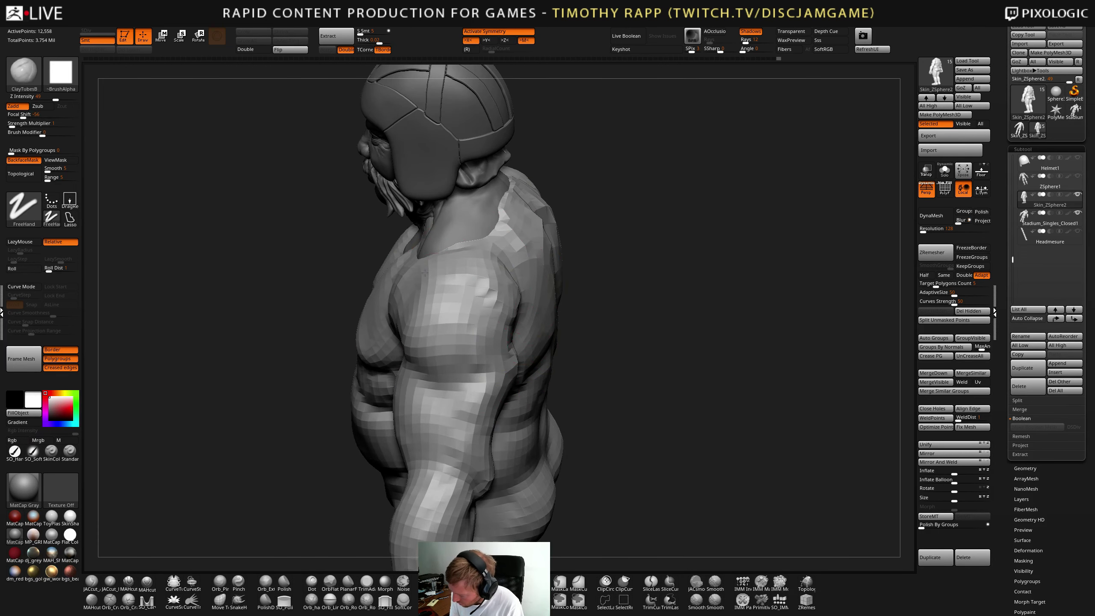
mouse_move(487, 287)
right_down()
mouse_move(414, 358)
mouse_move(526, 338)
mouse_move(447, 433)
mouse_move(536, 407)
mouse_move(609, 445)
mouse_move(636, 428)
right_up()
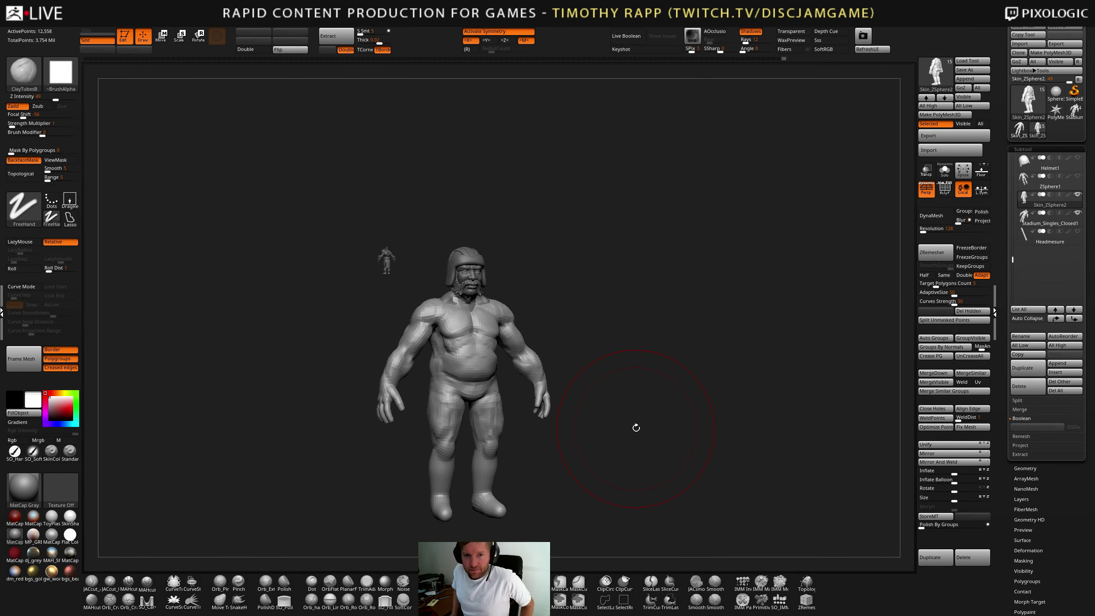
- Reduce the draw size and sculpt the waist and lower back with the ClayTubes brush
alt+right_drag(512, 395, 570, 401)
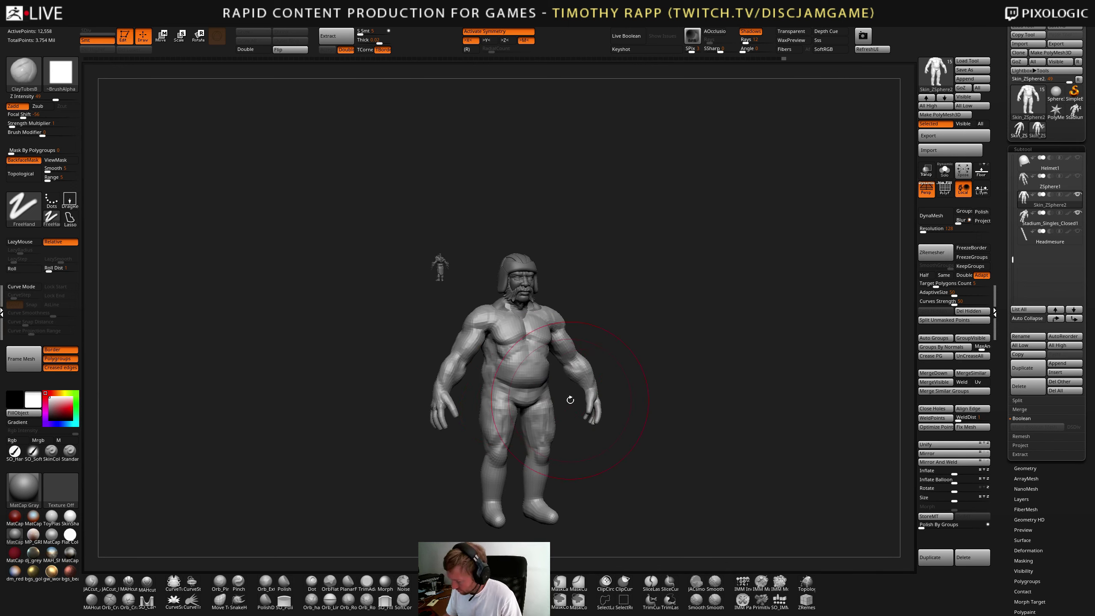
key(s)
drag(536, 387, 525, 387)
ctrl+right_drag(536, 384, 638, 410)
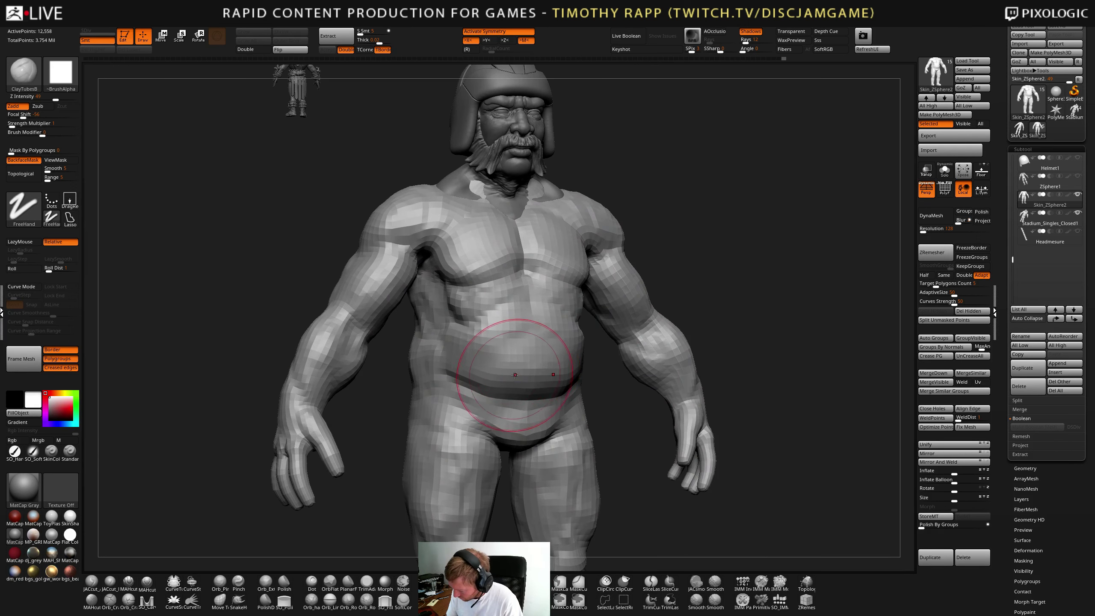
right_drag(478, 358, 431, 302)
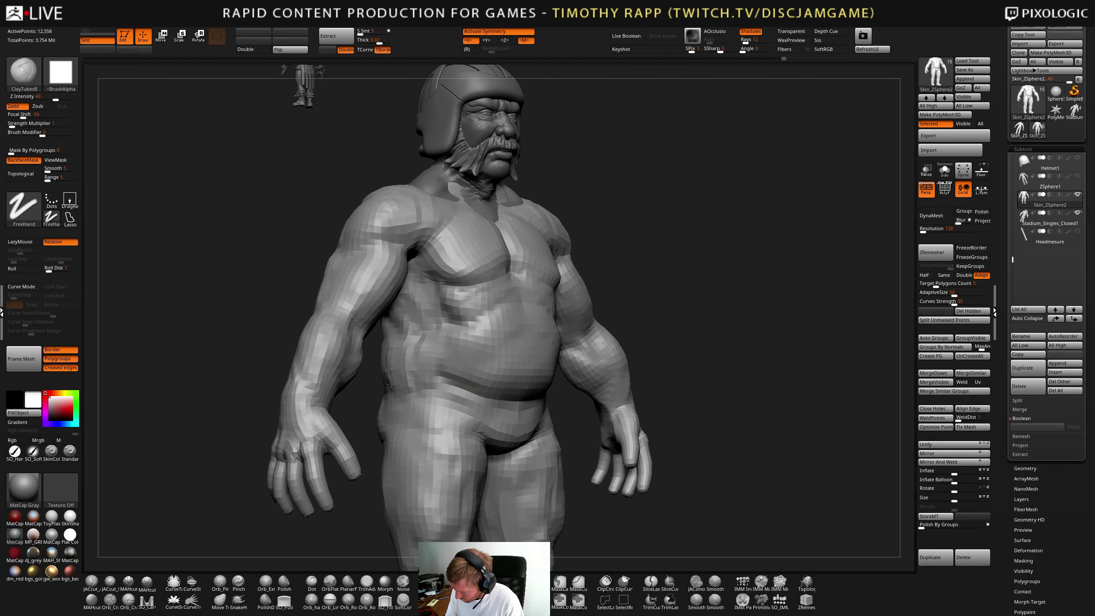
mouse_move(432, 345)
right_down()
mouse_move(310, 375)
mouse_move(354, 427)
right_up()
alt+drag(310, 438, 323, 416)
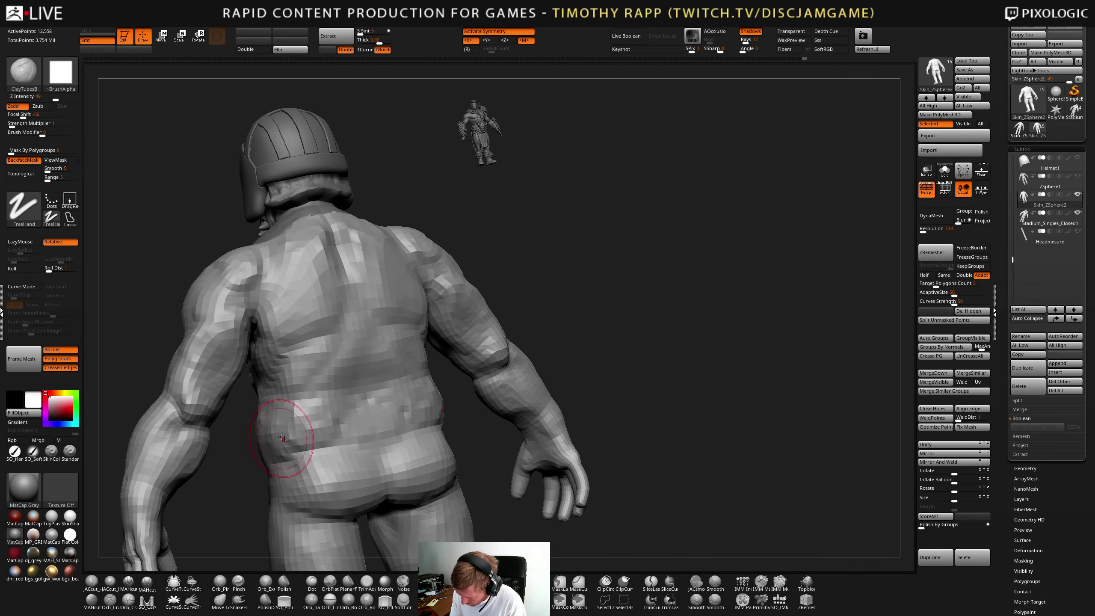
- Build up the fat roll on the flank above the hip with the ClayTubes brush
mouse_move(282, 445)
right_down()
mouse_move(287, 436)
mouse_move(263, 453)
right_up()
mouse_move(251, 459)
mouse_down()
mouse_move(245, 428)
mouse_move(275, 404)
mouse_move(293, 412)
mouse_up()
right_drag(293, 412, 343, 404)
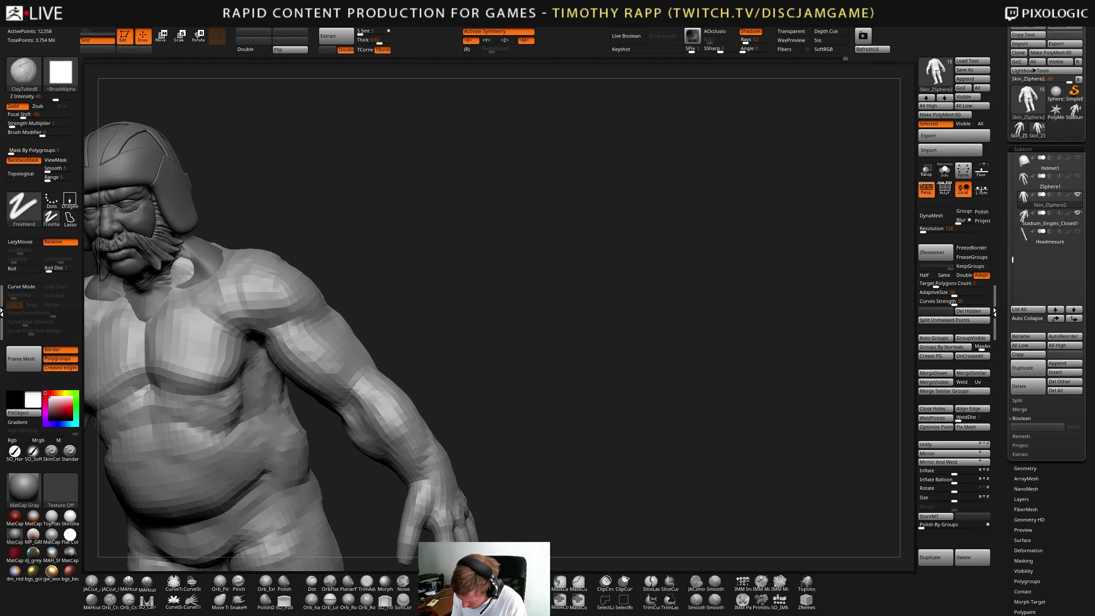
mouse_move(293, 464)
right_down()
mouse_move(280, 469)
mouse_move(302, 468)
right_up()
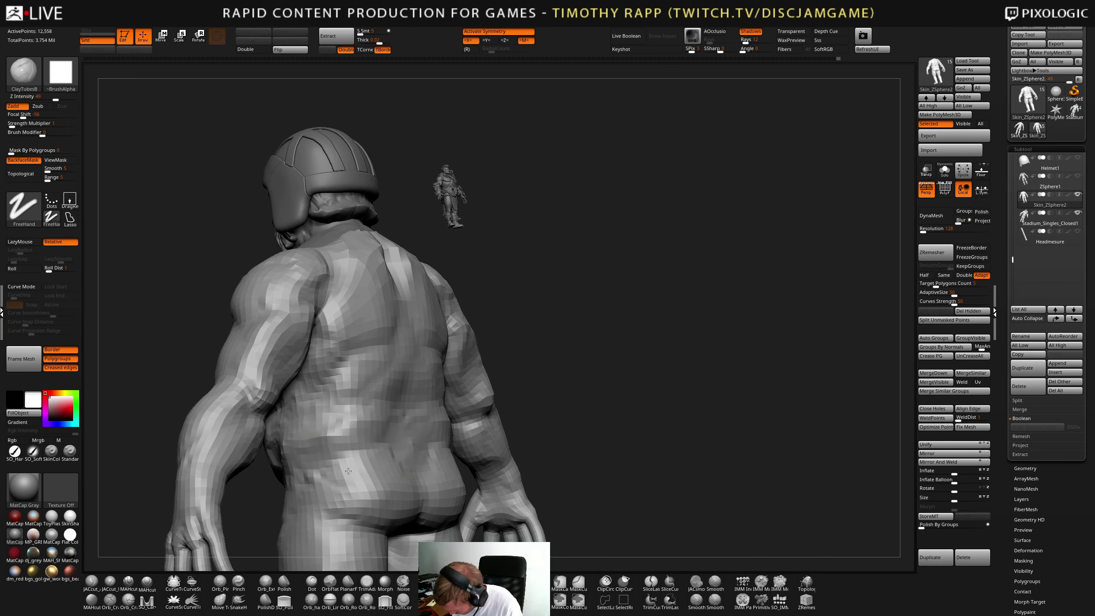
- Refine the flank roll and lower back of the body with the DamStandard and ClayTubes brushes
mouse_move(381, 487)
right_down()
mouse_move(403, 445)
mouse_move(429, 487)
mouse_move(354, 482)
mouse_move(388, 457)
mouse_move(346, 500)
mouse_move(431, 465)
mouse_move(491, 464)
right_up()
key(b)
key(d)
key(s)
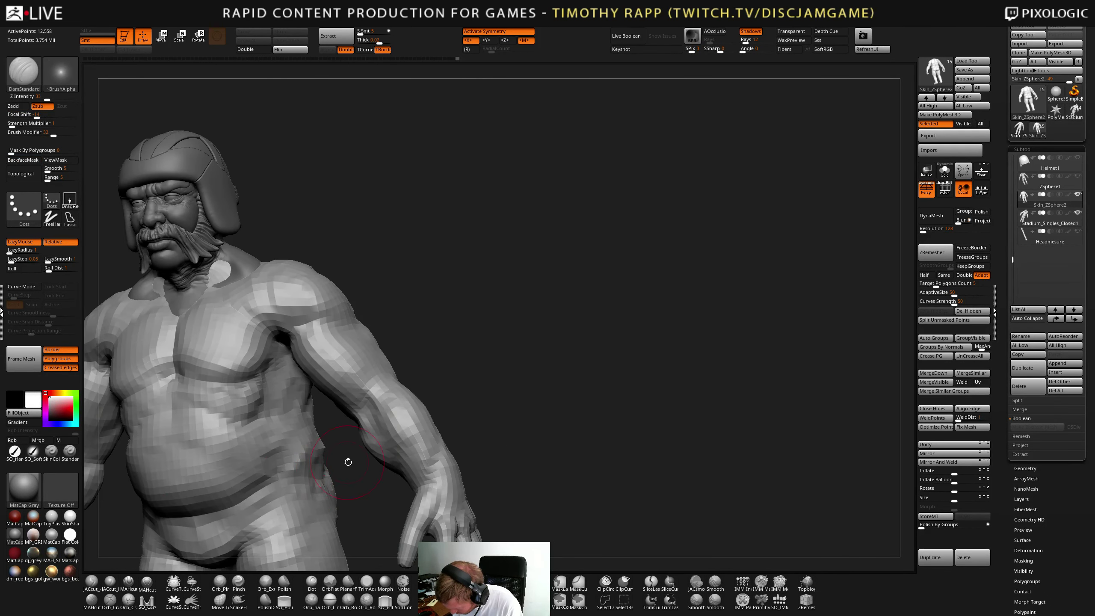
key(b)
key(c)
key(t)
mouse_move(347, 462)
right_down()
mouse_move(245, 441)
mouse_move(189, 444)
right_up()
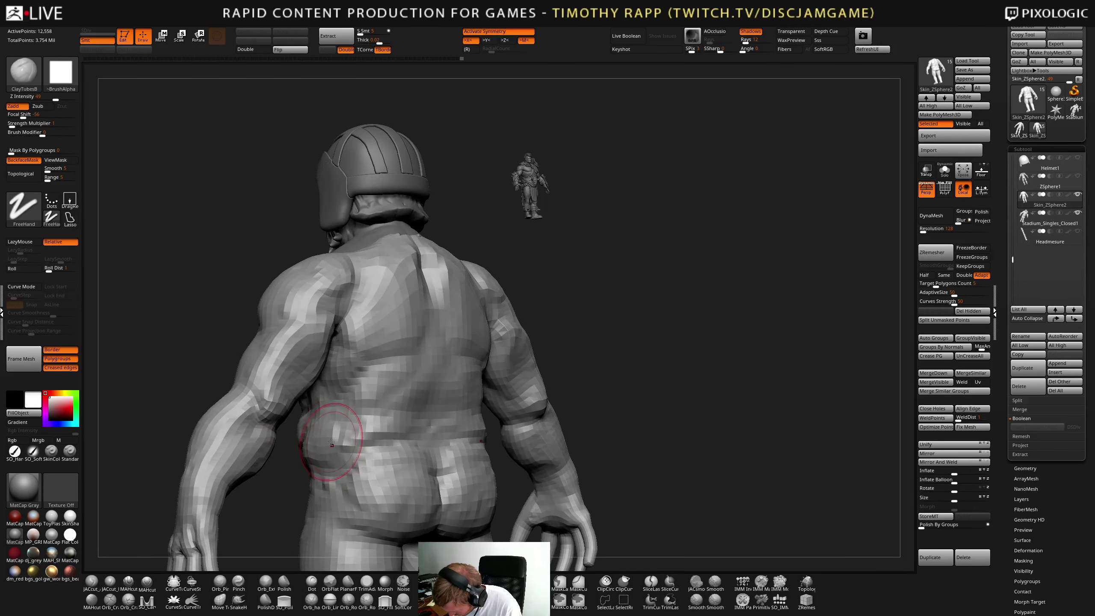
drag(331, 445, 334, 427)
- Adjust the shape of the waist and hips with the Move and ClayTubes brushes
mouse_move(207, 448)
right_down()
mouse_move(333, 451)
mouse_move(323, 432)
mouse_move(369, 450)
mouse_move(379, 423)
mouse_move(427, 448)
mouse_move(403, 452)
mouse_move(414, 475)
mouse_move(450, 462)
mouse_move(571, 490)
mouse_move(569, 470)
mouse_move(542, 463)
mouse_move(545, 474)
mouse_move(493, 470)
mouse_move(443, 480)
mouse_move(458, 477)
mouse_move(456, 508)
mouse_move(435, 460)
mouse_move(449, 504)
mouse_move(468, 515)
mouse_move(432, 534)
mouse_move(403, 490)
right_up()
key(b)
key(m)
key(v)
key(b)
key(c)
key(t)
mouse_move(441, 531)
right_down()
mouse_move(429, 502)
mouse_move(449, 514)
mouse_move(449, 483)
mouse_move(466, 491)
mouse_move(607, 421)
mouse_move(563, 421)
right_up()
- Sculpt the front of the knees with the DamStandard and ClayTubes brushes and smooth the forms
key(b)
key(d)
key(s)
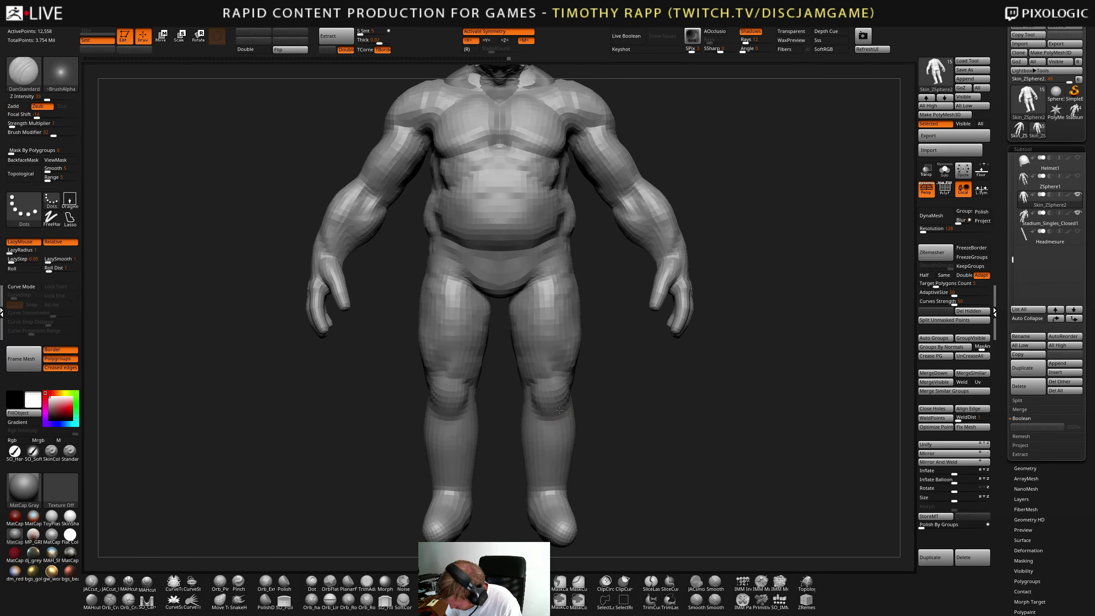
right_drag(551, 437, 550, 406)
key(b)
key(c)
key(t)
drag(550, 406, 552, 401)
right_drag(552, 402, 558, 403)
shift+drag(558, 403, 553, 405)
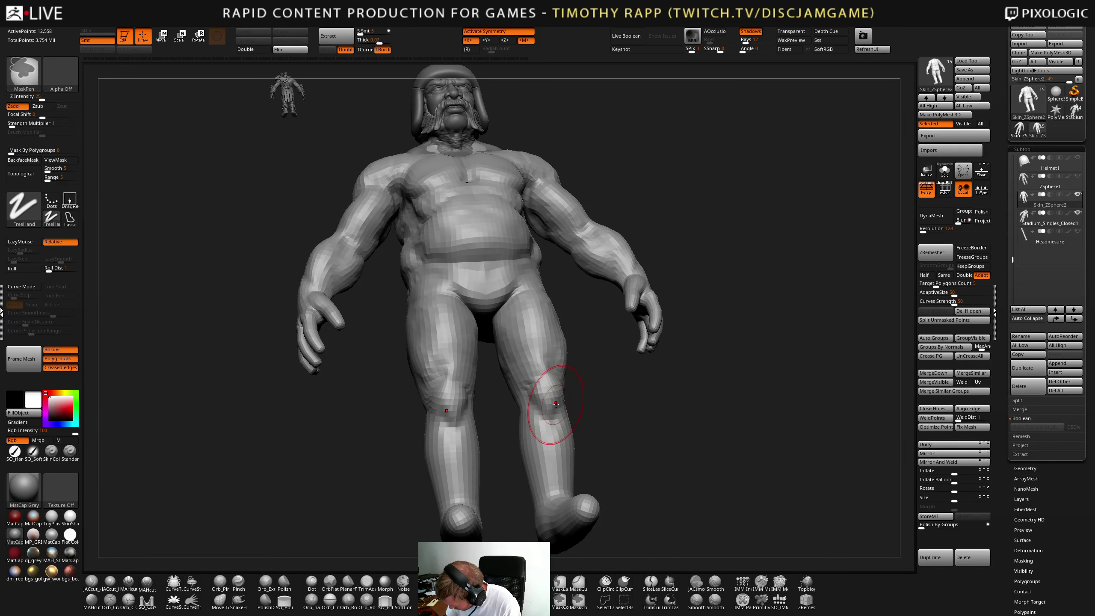
- Build up the shins from below the knees to the ankles with a smaller ClayTubes brush
right_drag(553, 404, 555, 399)
key(b)
key(c)
key(s)
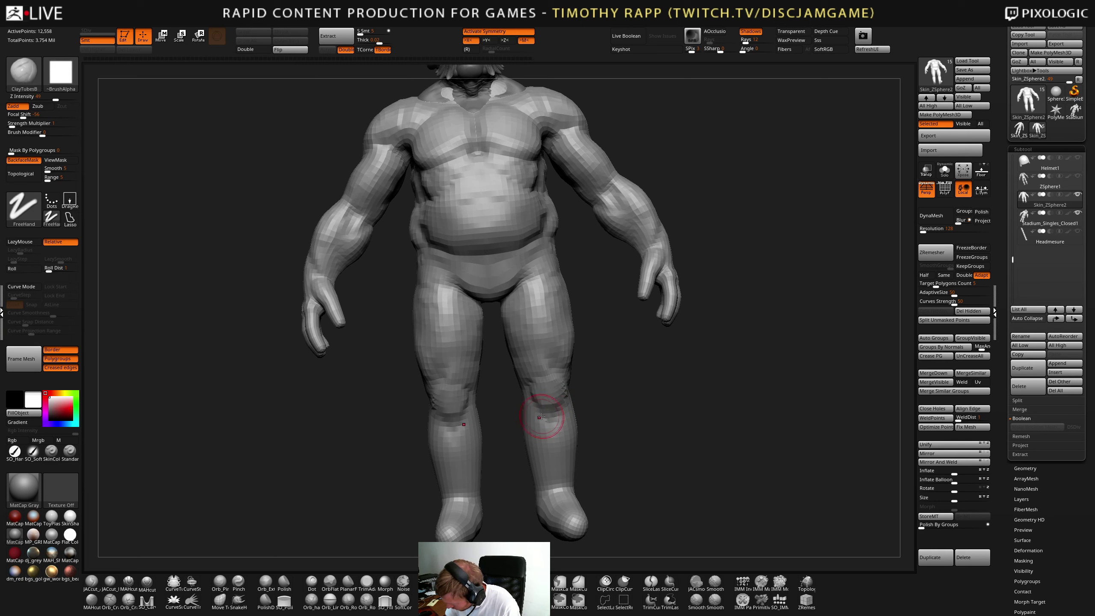
mouse_move(541, 417)
right_down()
mouse_move(566, 395)
mouse_move(558, 422)
right_up()
drag(559, 413, 549, 464)
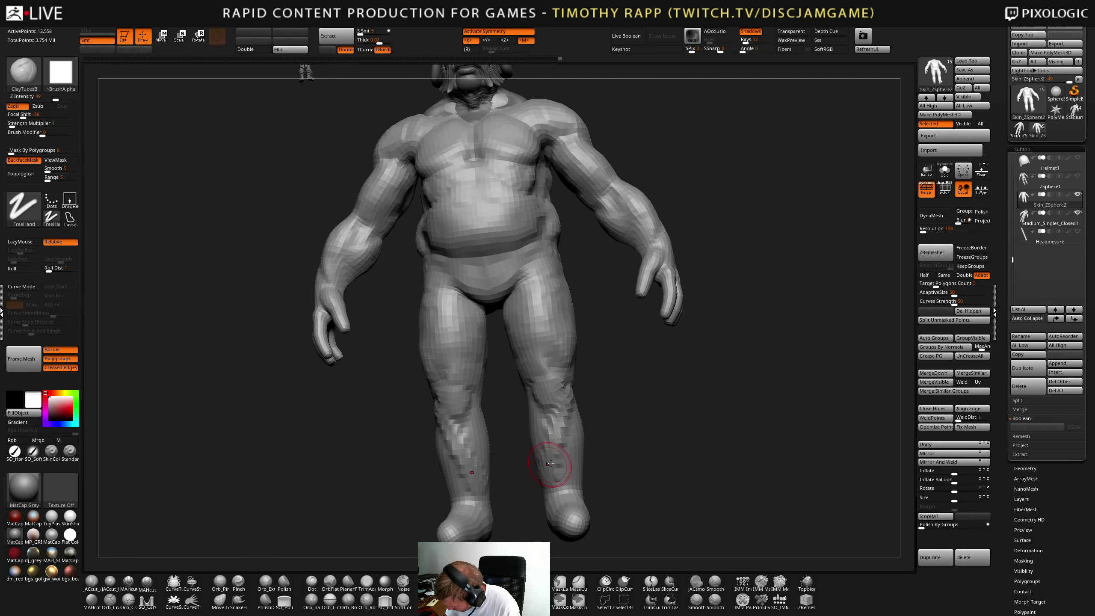
right_drag(550, 464, 554, 465)
drag(550, 484, 558, 424)
right_drag(552, 424, 565, 420)
drag(560, 421, 541, 475)
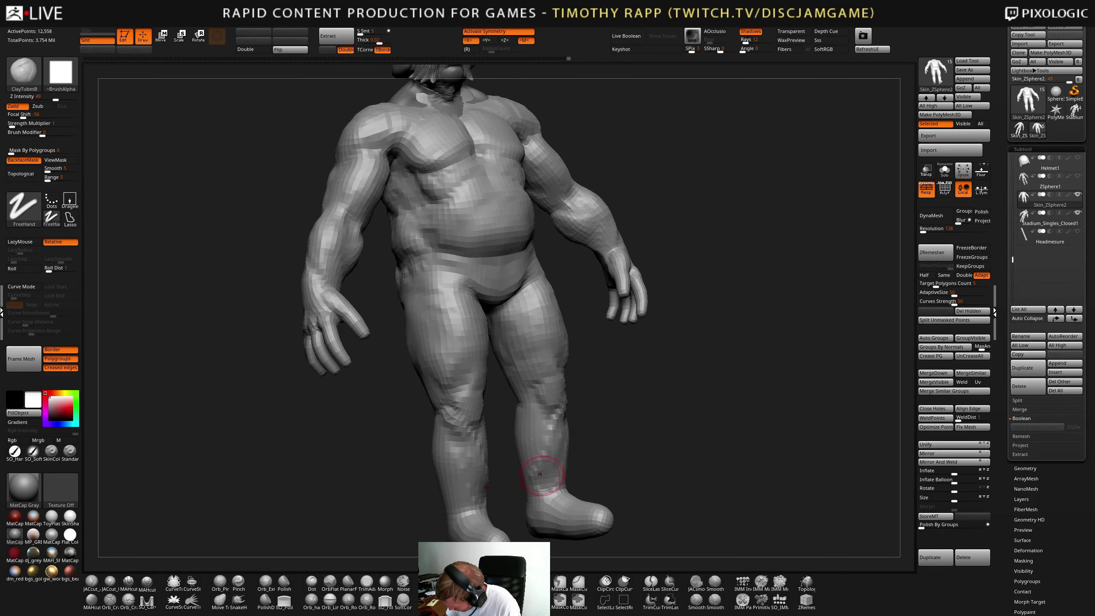
right_drag(542, 475, 606, 461)
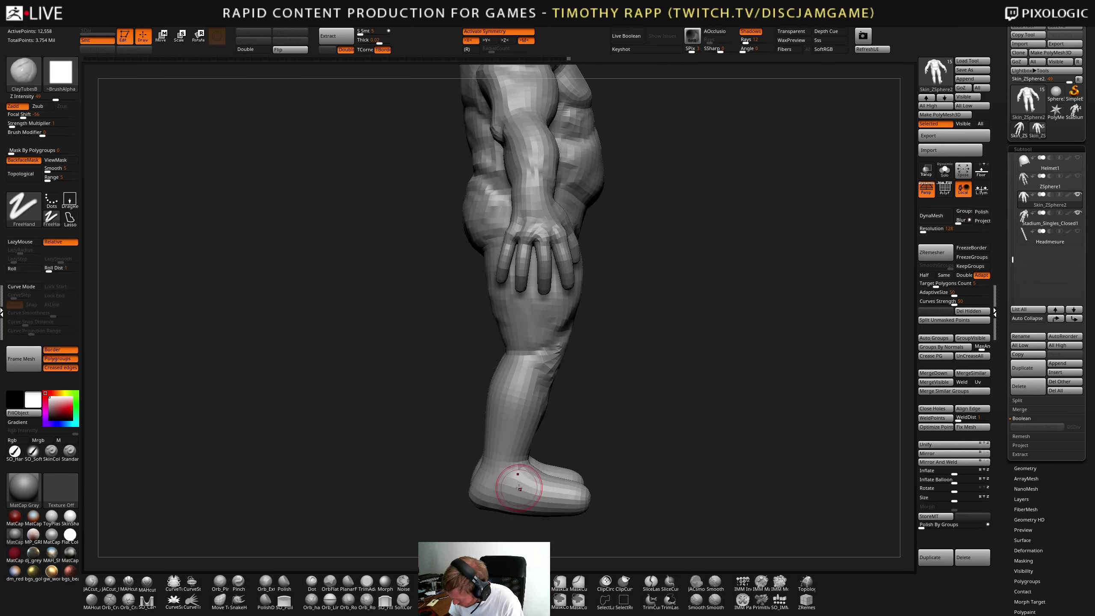
- Reshape the heels and feet with the Move brush
mouse_move(521, 485)
right_down()
mouse_move(500, 472)
mouse_move(508, 498)
right_up()
key(b)
key(m)
key(v)
key(s)
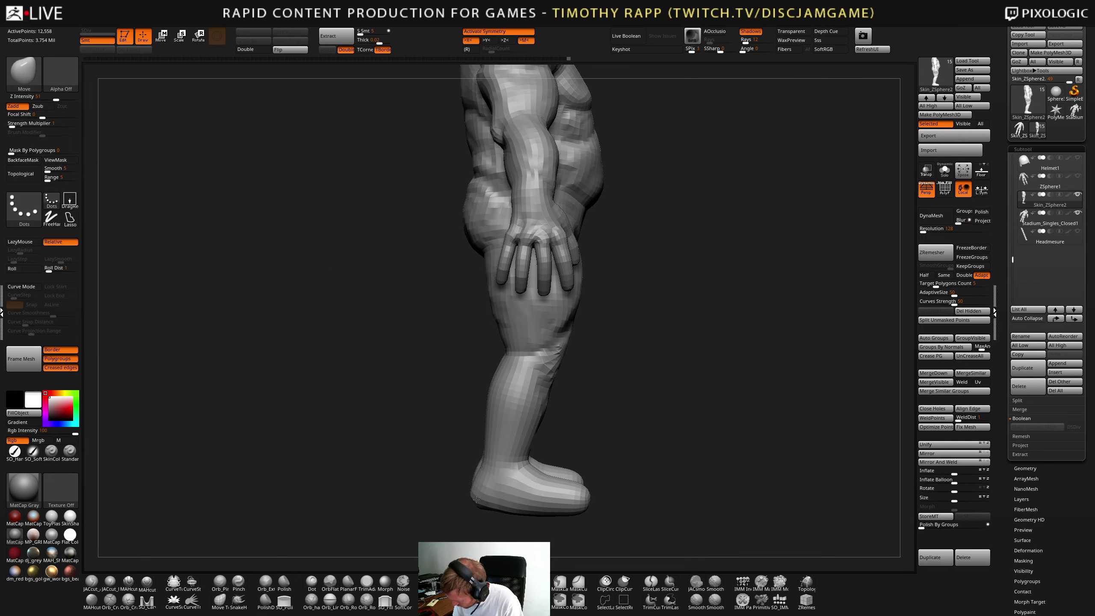
mouse_move(511, 510)
right_down()
mouse_move(566, 502)
mouse_move(570, 483)
mouse_move(531, 477)
mouse_move(545, 474)
right_up()
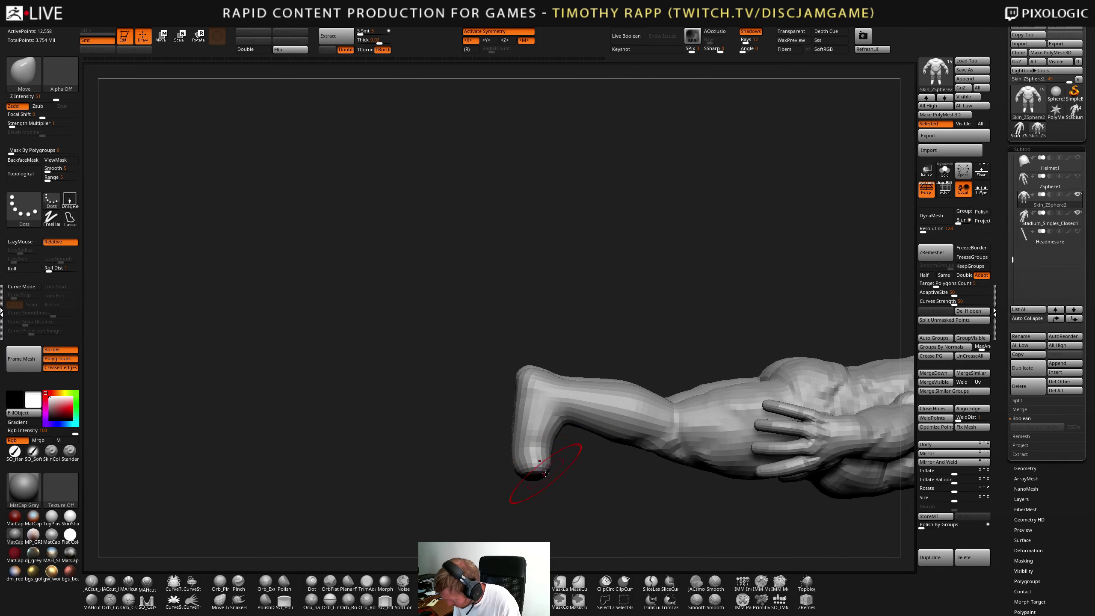
mouse_move(517, 440)
right_down()
mouse_move(529, 443)
mouse_move(503, 437)
right_up()
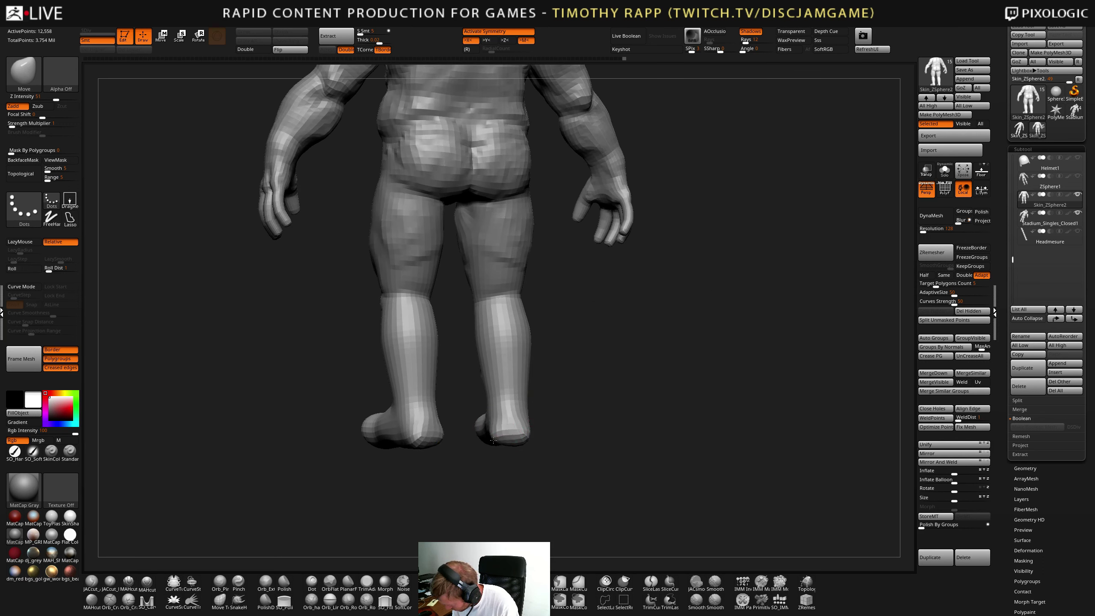
- Sculpt the feet and ankles with the Standard and ClayTubes brushes, undoing the last stroke
right_drag(503, 435, 542, 423)
key(b)
key(s)
key(t)
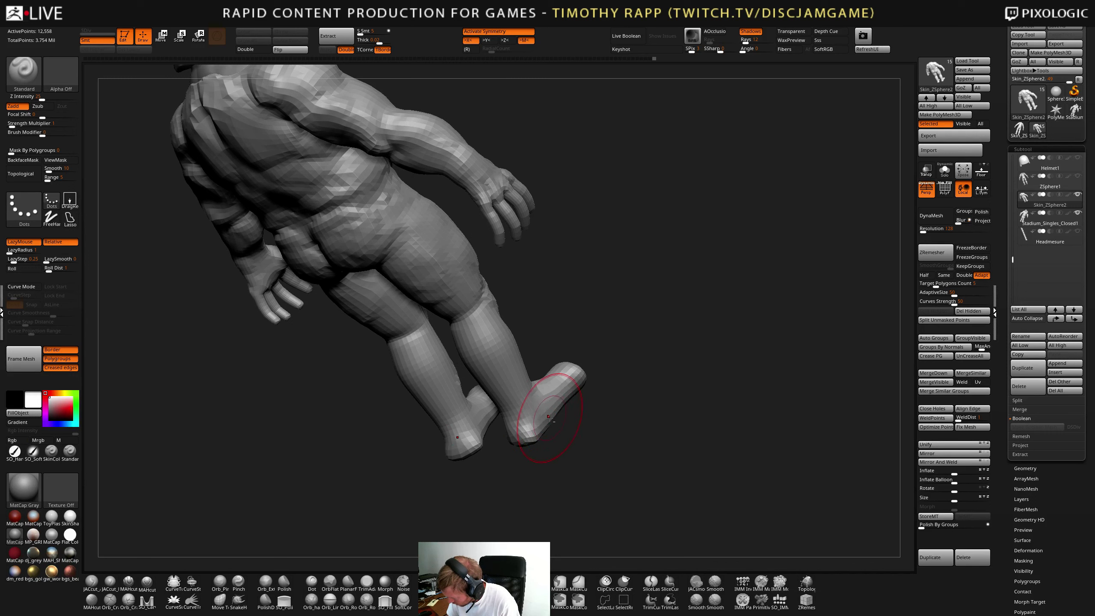
key(b)
key(c)
key(t)
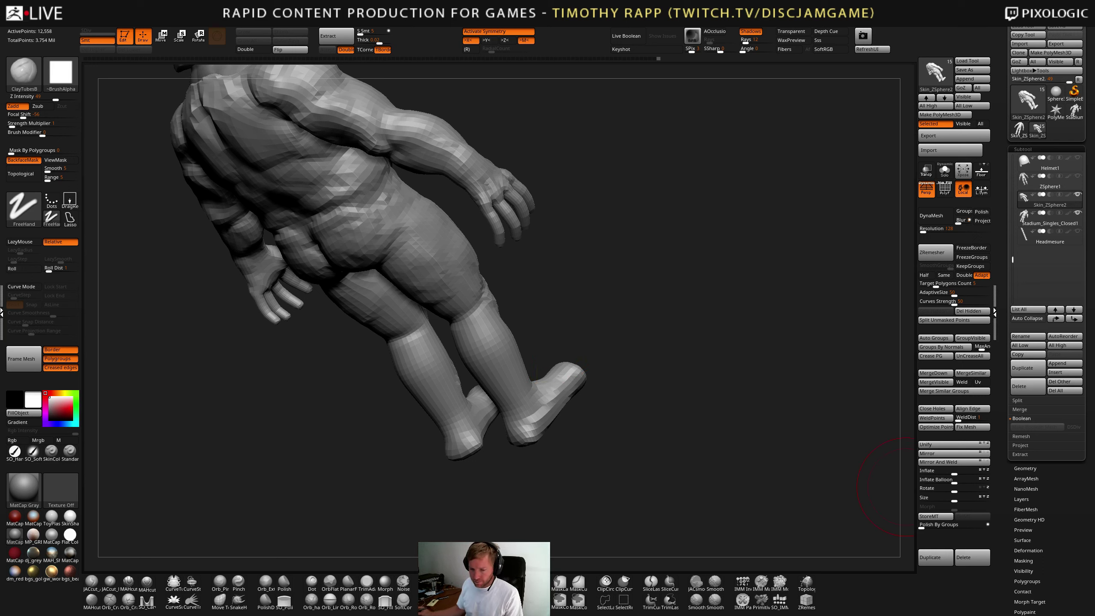
mouse_move(606, 431)
mouse_down()
mouse_move(551, 404)
mouse_move(556, 388)
mouse_move(595, 399)
mouse_up()
key(ctrl+z)
- Shape the toe end of the feet with the Move brush and smooth the top of the foot
key(b)
key(m)
key(v)
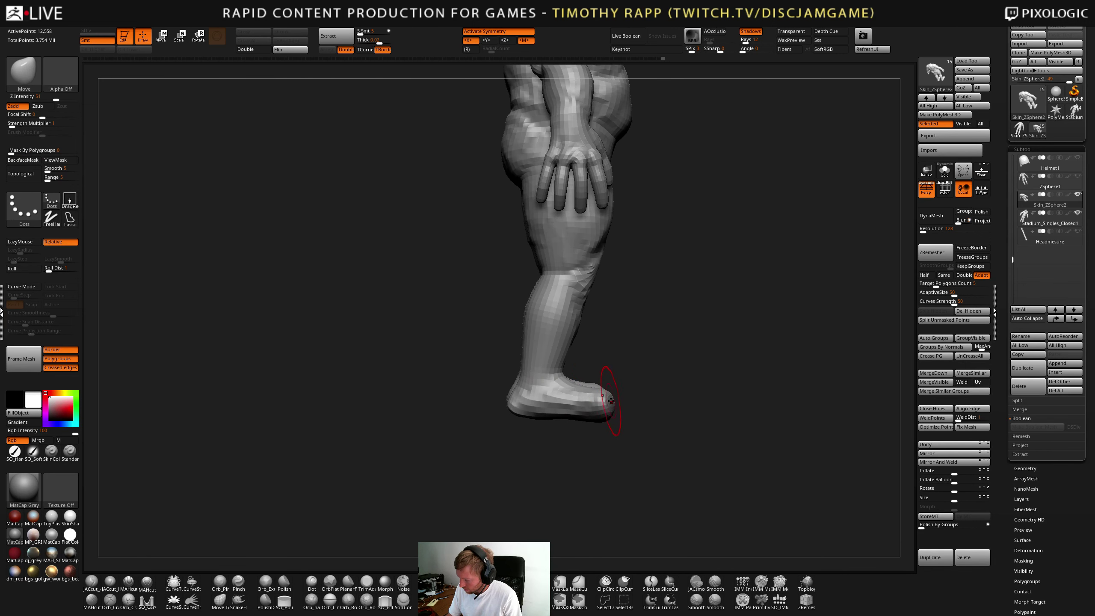
drag(606, 412, 609, 410)
drag(634, 424, 592, 397)
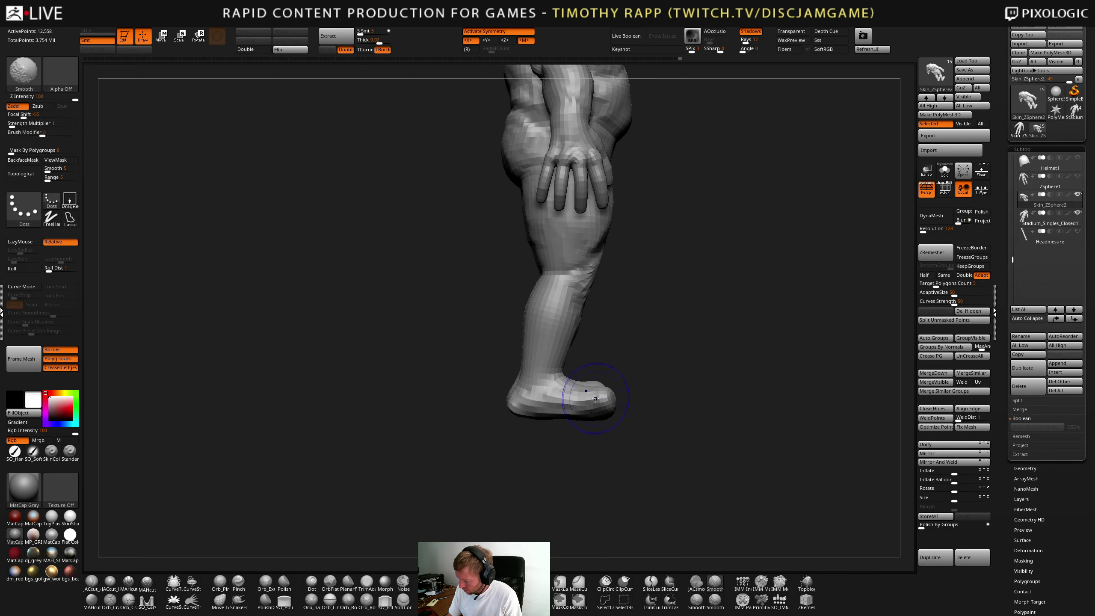
mouse_move(475, 427)
mouse_down()
mouse_move(526, 421)
mouse_move(517, 354)
mouse_move(522, 374)
mouse_up()
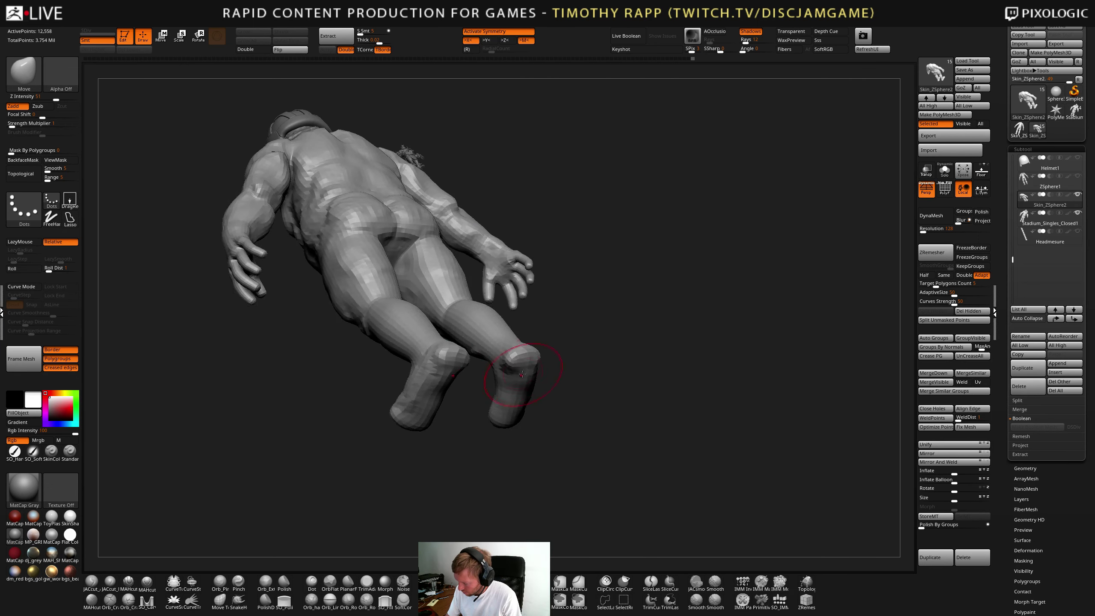
- Build up the soles of the feet from heel to toes with the ClayTubes brush
right_drag(517, 369, 512, 341)
key(2)
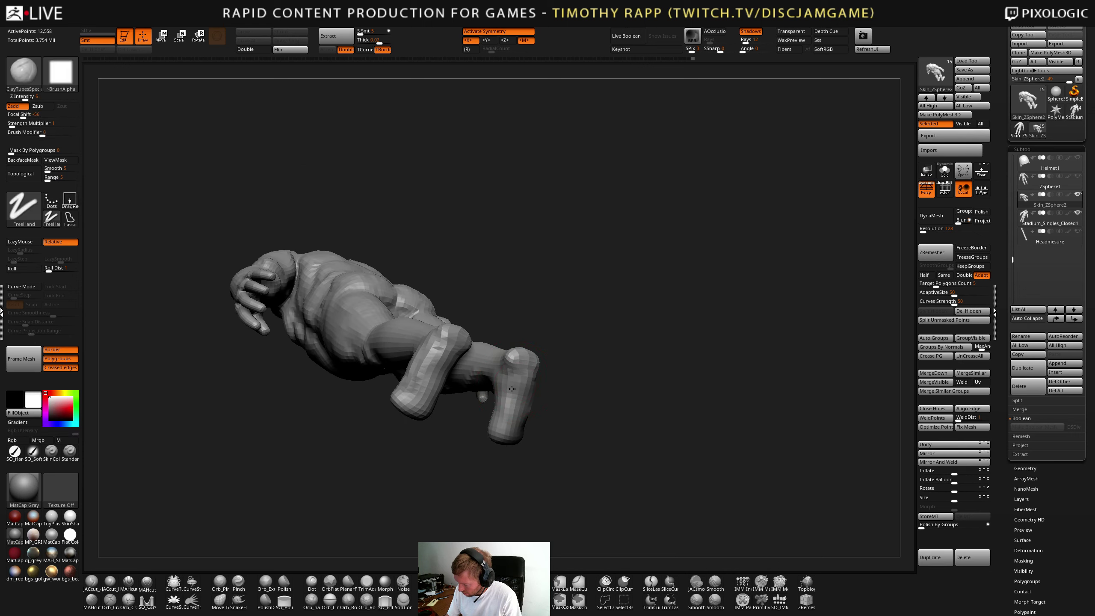
key(1)
drag(509, 391, 512, 376)
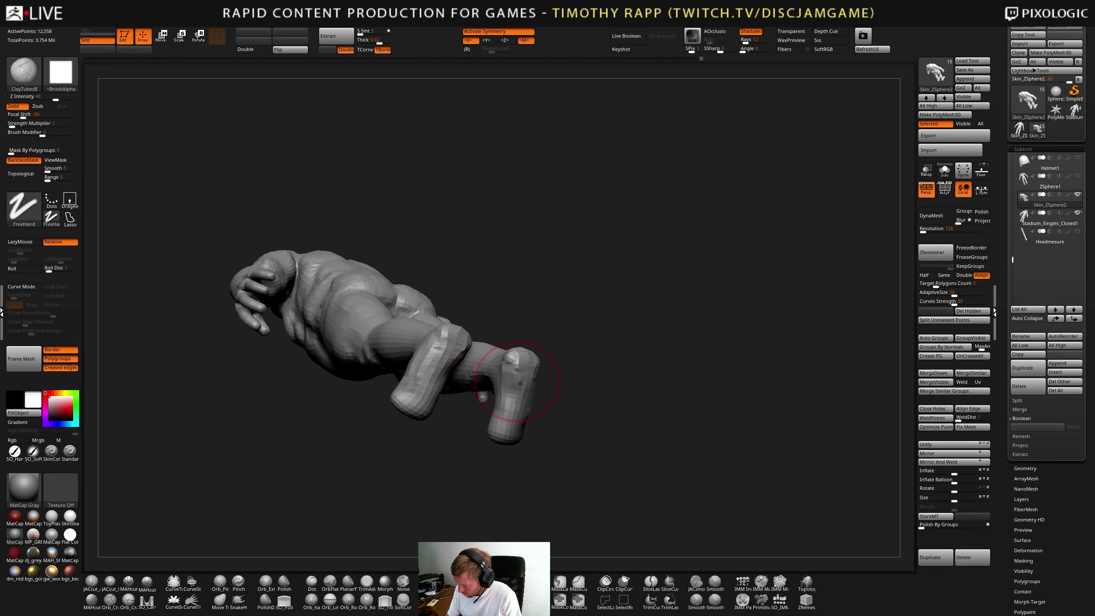
right_drag(517, 381, 527, 369)
drag(527, 370, 530, 398)
mouse_move(533, 395)
right_down()
mouse_move(569, 409)
mouse_move(599, 380)
mouse_move(653, 407)
right_up()
- Adjust the sole, arch and heel contour of the feet with the Move brush
key(b)
key(m)
key(v)
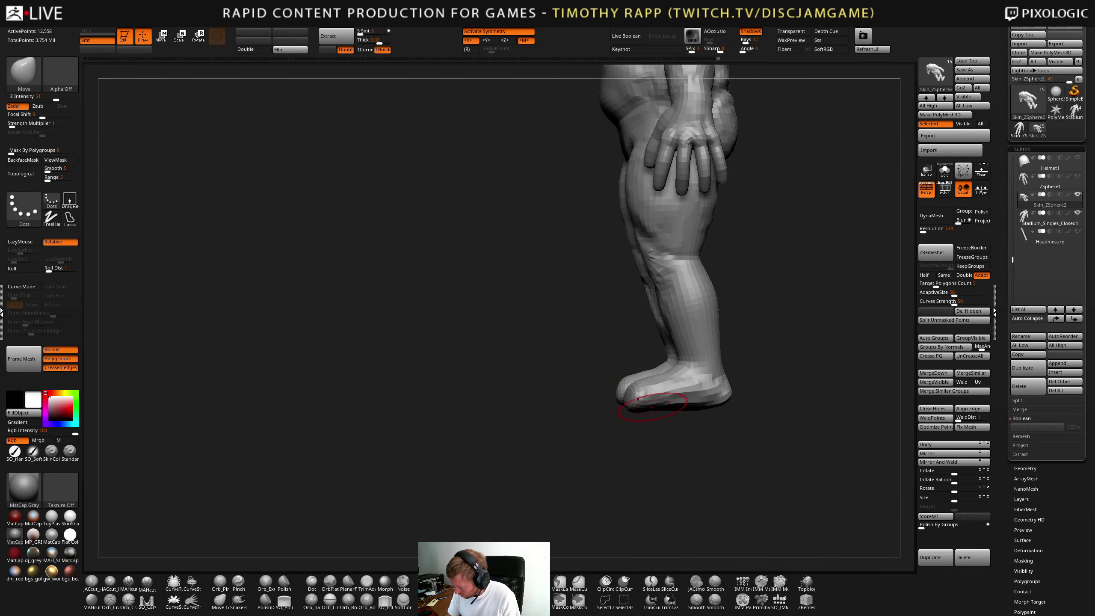
drag(638, 400, 718, 389)
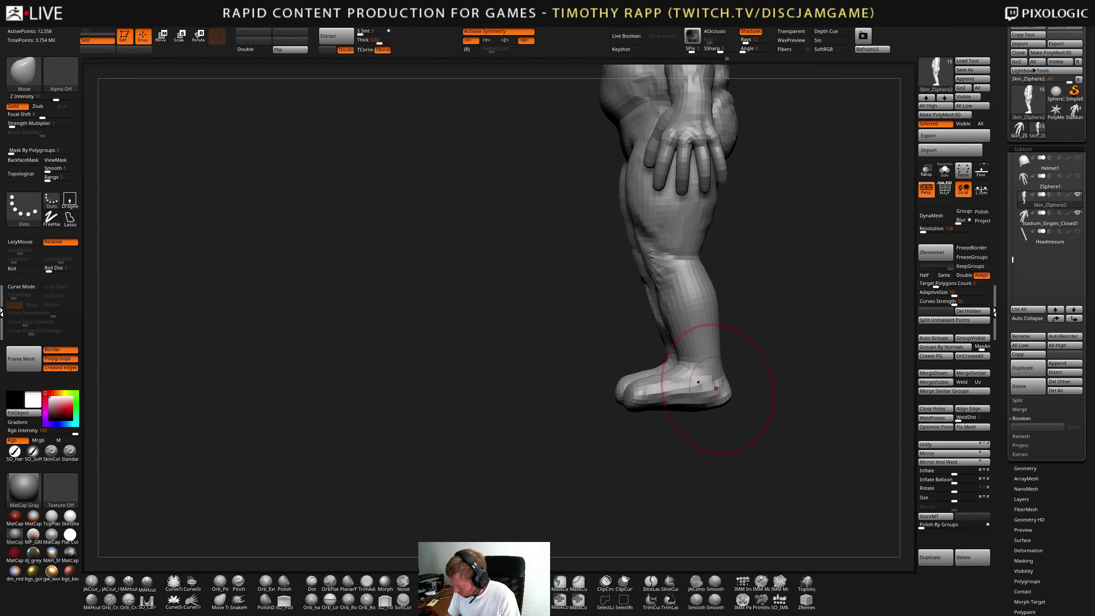
mouse_move(642, 393)
ctrl+right_down()
mouse_move(644, 366)
mouse_move(474, 442)
mouse_move(497, 473)
mouse_move(533, 464)
ctrl+right_up()
shift+drag(502, 476, 497, 475)
- Change the draw size and adjust the ankle and lower leg silhouette with the Move brush
right_drag(523, 453, 539, 449)
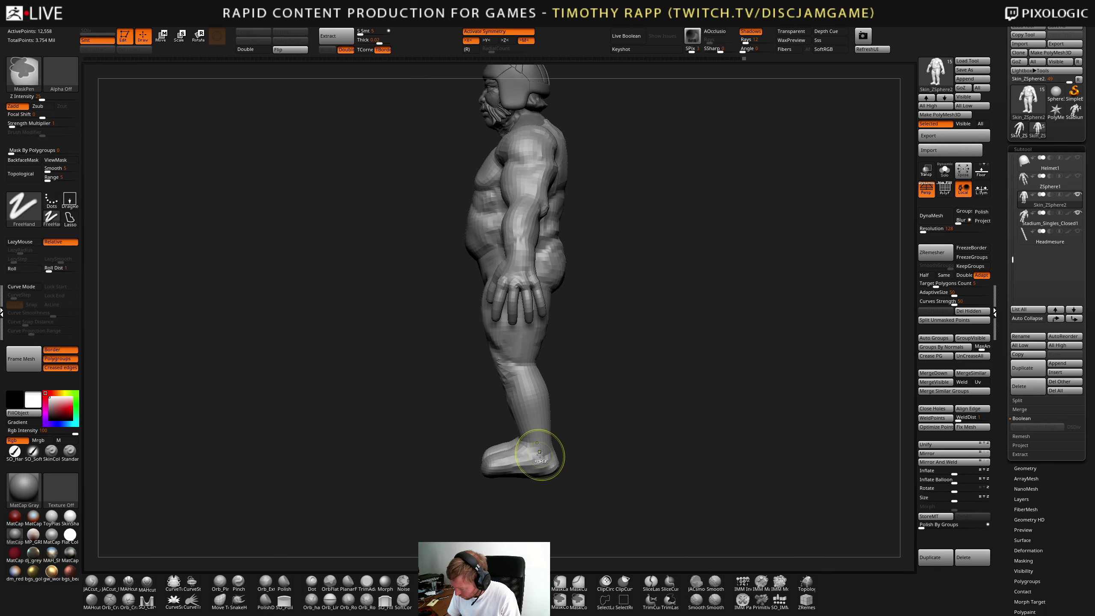
key(s)
drag(542, 455, 547, 455)
key(s)
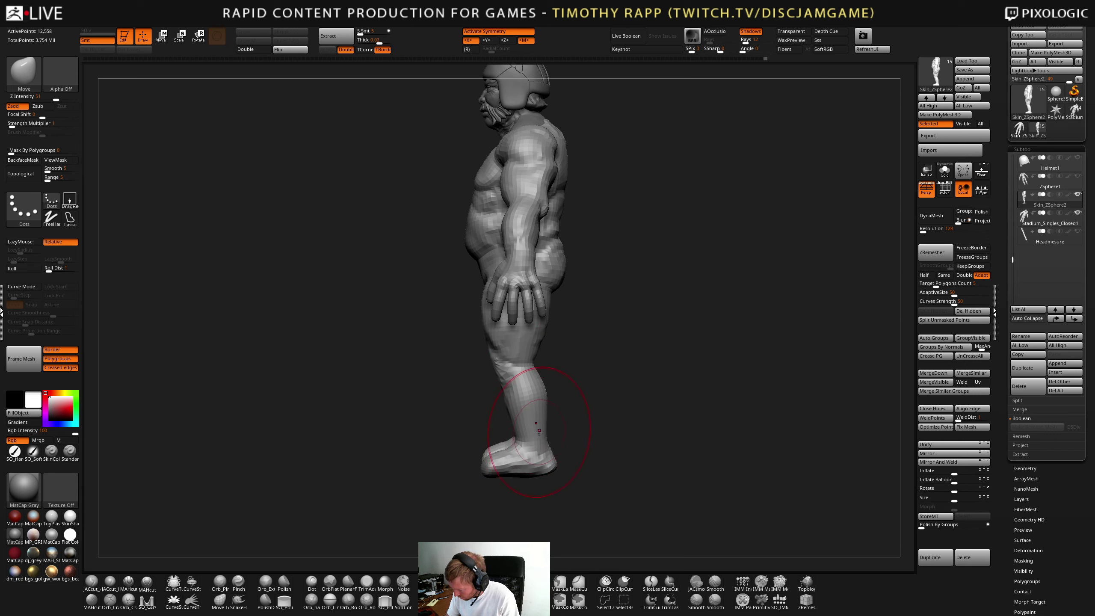
mouse_move(596, 366)
ctrl+right_down()
mouse_move(521, 391)
mouse_move(572, 379)
mouse_move(545, 392)
mouse_move(567, 392)
mouse_move(552, 415)
mouse_move(526, 420)
mouse_move(566, 410)
mouse_move(536, 430)
ctrl+right_up()
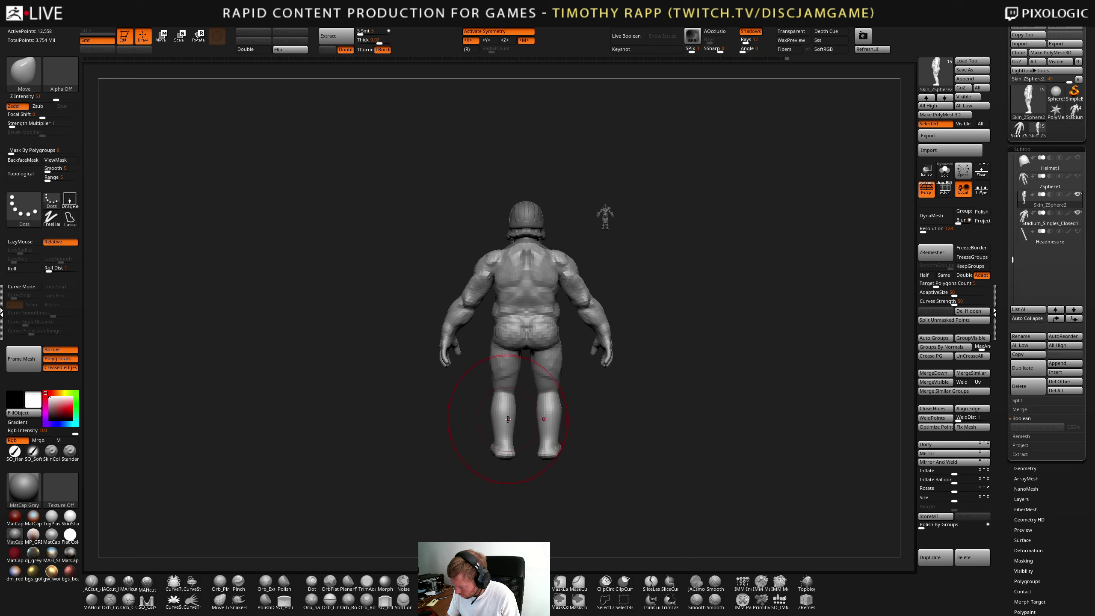
right_drag(504, 448, 538, 424)
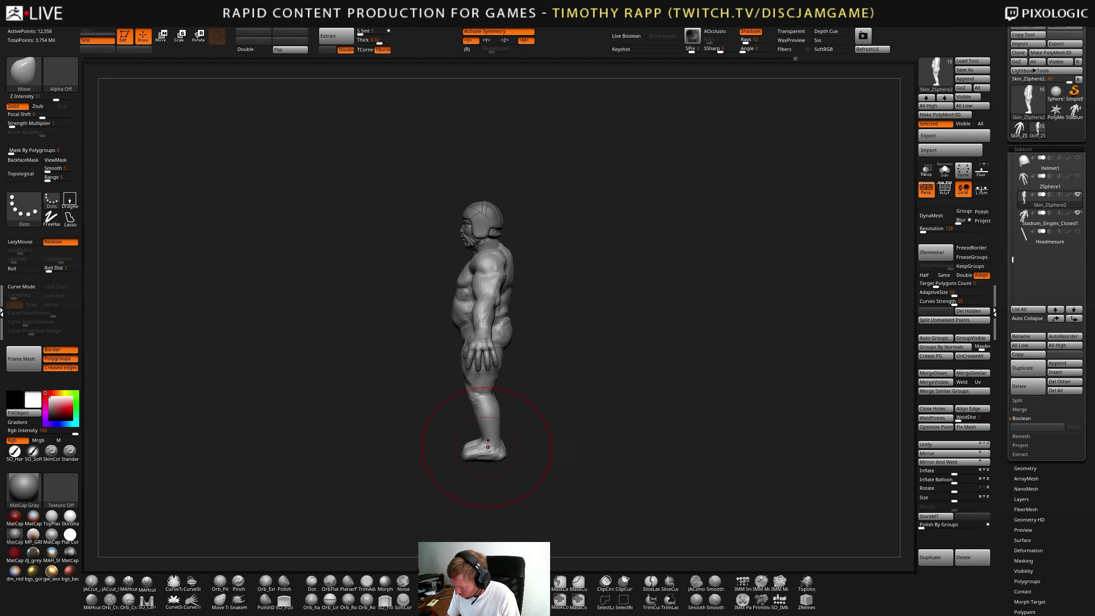
mouse_move(464, 456)
right_down()
mouse_move(525, 438)
mouse_move(503, 439)
mouse_move(511, 479)
mouse_move(550, 379)
mouse_move(546, 346)
right_up()
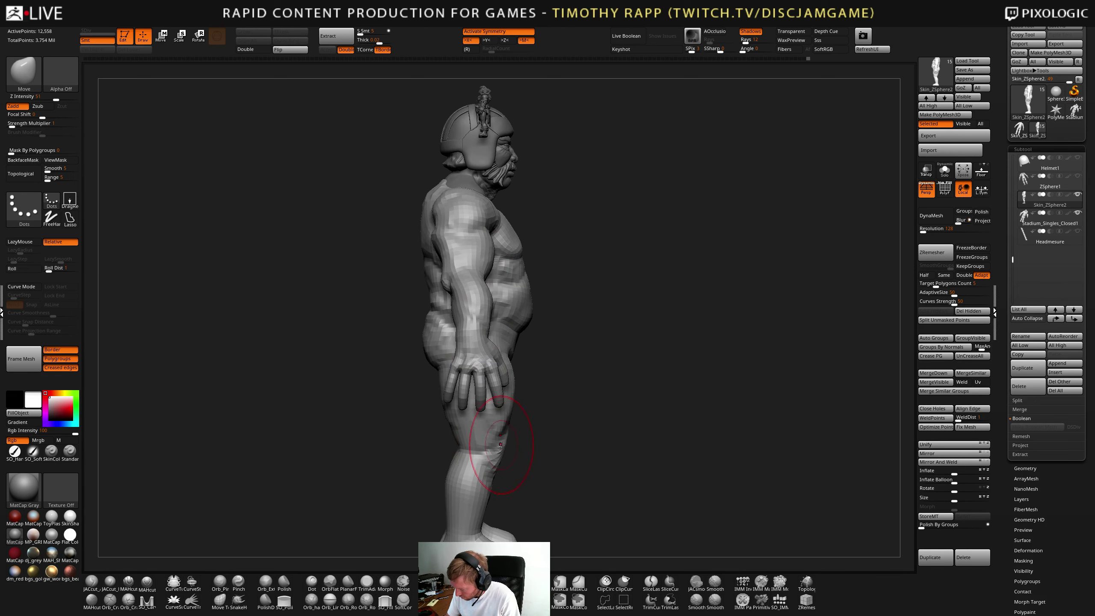
ctrl+right_drag(501, 445, 487, 472)
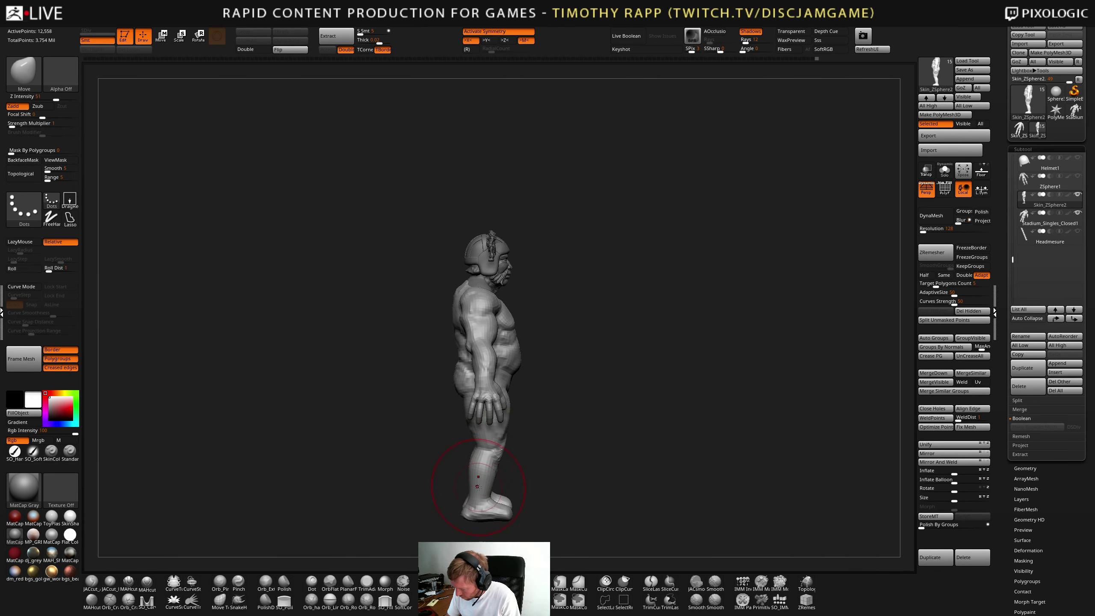
mouse_move(546, 457)
shift+right_down()
mouse_move(569, 435)
mouse_move(544, 455)
mouse_move(557, 449)
mouse_move(537, 432)
mouse_move(584, 448)
mouse_move(560, 456)
shift+right_up()
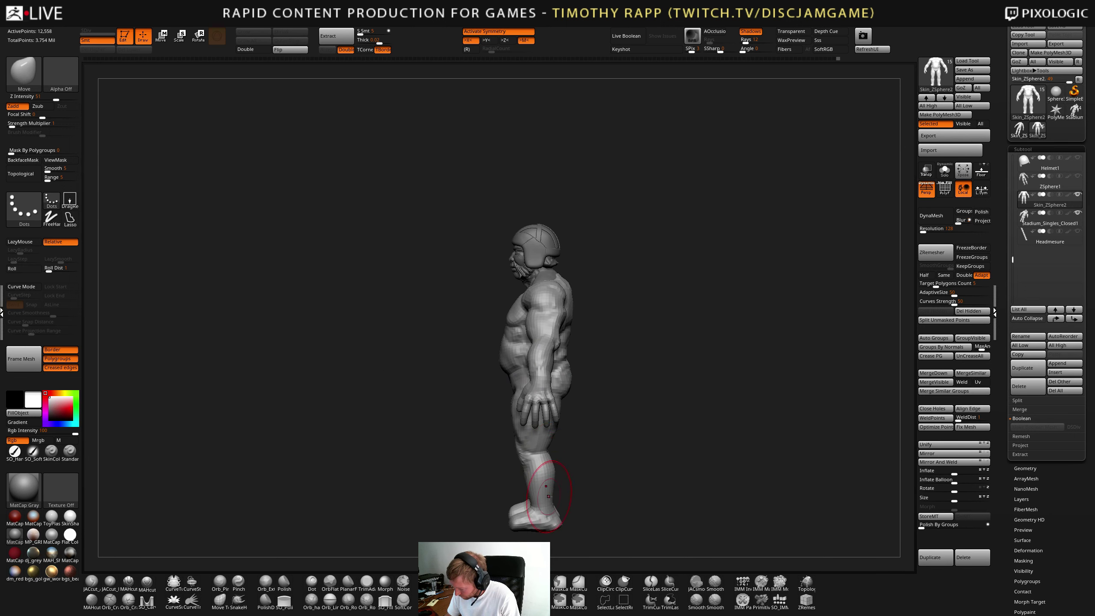
alt+right_drag(557, 505, 554, 424)
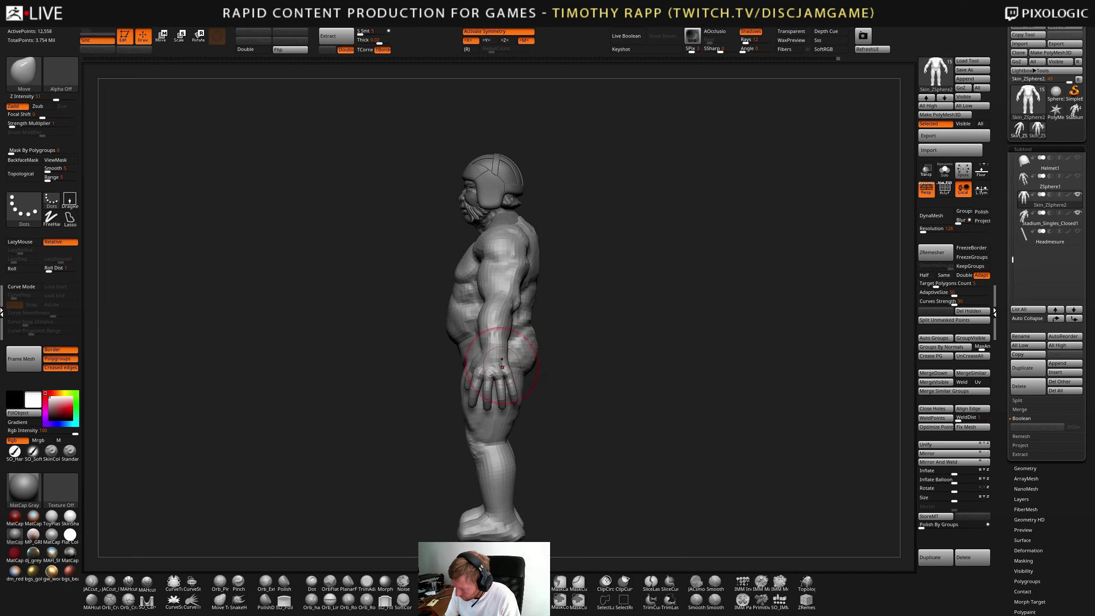
right_drag(504, 369, 541, 335)
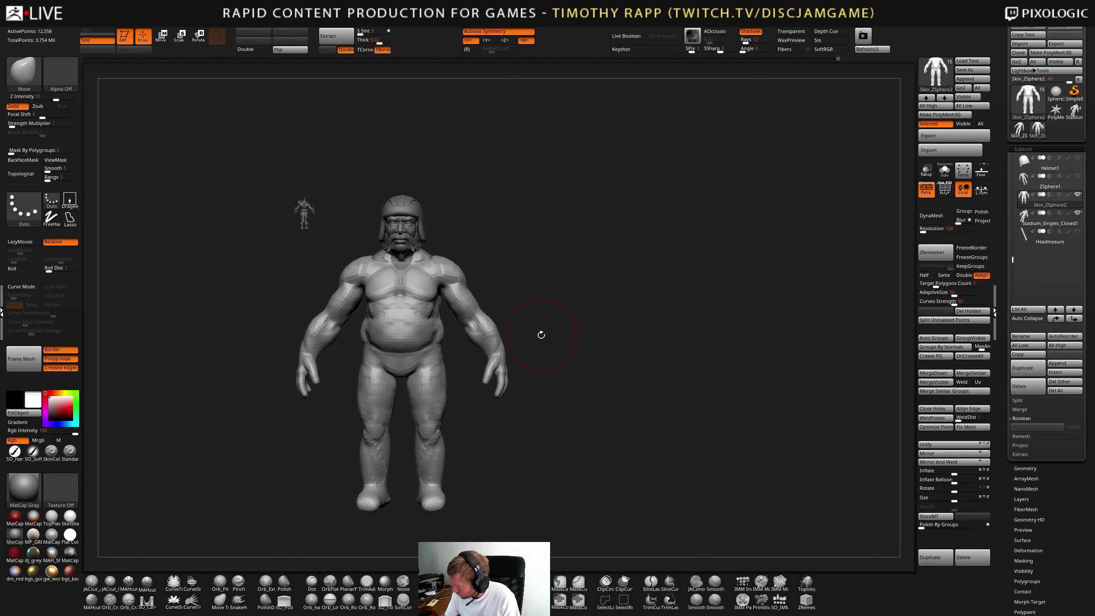
- Carve the edge between the deltoid and upper arm with the DamStandard brush and smooth it
mouse_move(1068, 218)
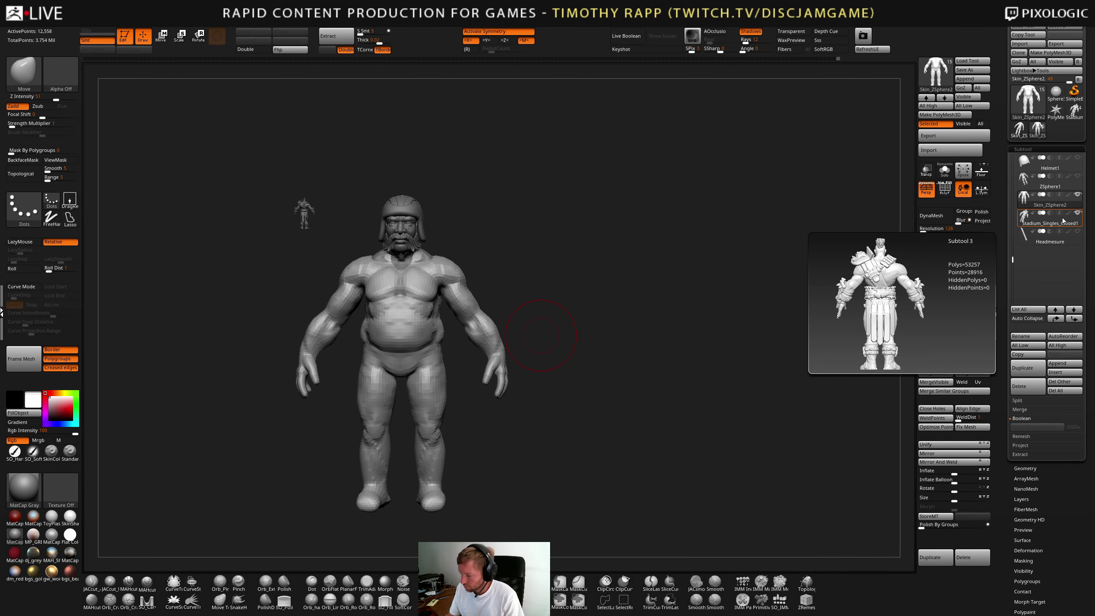
alt+right_drag(632, 392, 628, 447)
ctrl+right_drag(497, 335, 659, 362)
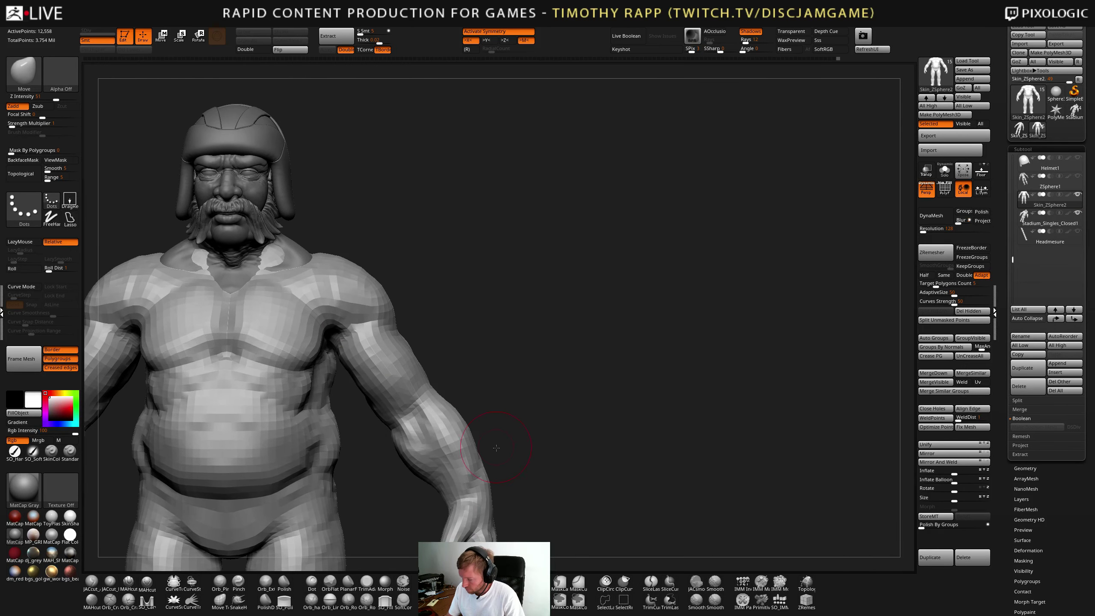
mouse_move(496, 448)
alt+right_down()
mouse_move(595, 426)
mouse_move(476, 416)
mouse_move(541, 411)
alt+right_up()
alt+right_drag(541, 411, 535, 470)
key(b)
key(d)
key(s)
mouse_move(491, 394)
mouse_down()
mouse_move(463, 412)
mouse_move(480, 401)
mouse_move(459, 401)
mouse_up()
mouse_move(505, 406)
right_down()
mouse_move(466, 413)
mouse_move(487, 407)
right_up()
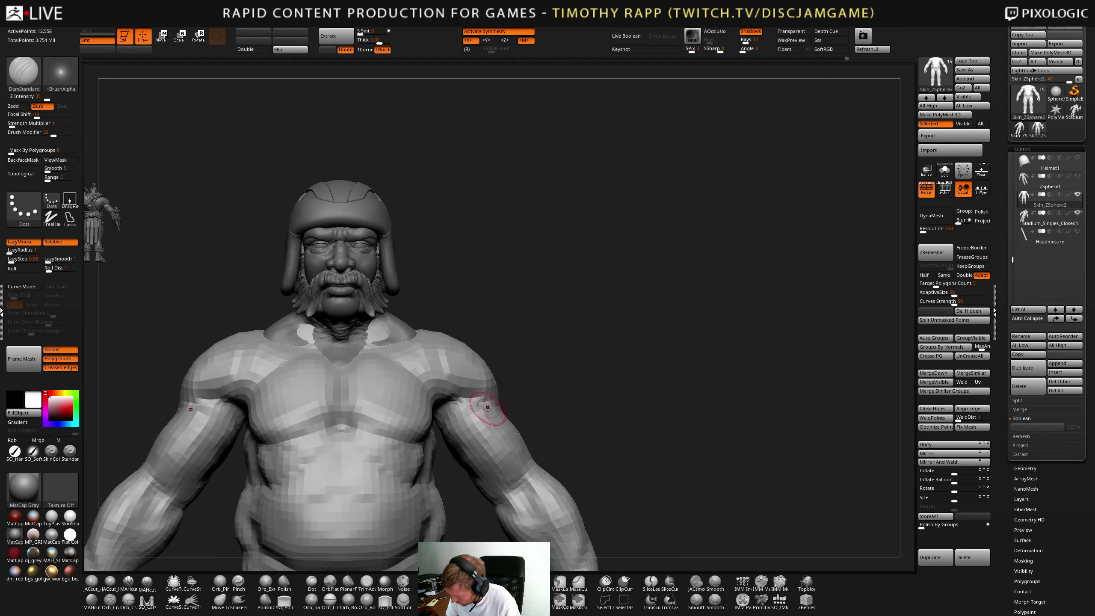
mouse_move(479, 410)
shift+mouse_down()
mouse_move(481, 426)
mouse_move(470, 427)
shift+mouse_up()
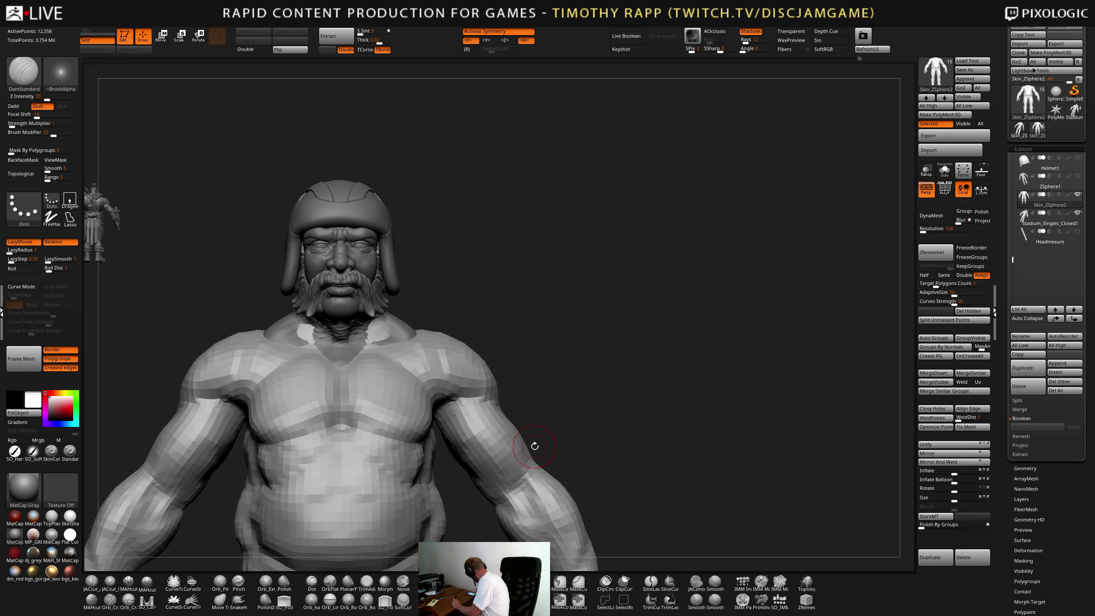
- Make the bust the active subtool for work around the neck and collar
mouse_move(533, 442)
right_down()
mouse_move(512, 443)
mouse_move(503, 413)
mouse_move(392, 395)
mouse_move(464, 420)
mouse_move(470, 401)
mouse_move(515, 409)
right_up()
alt+click(515, 408)
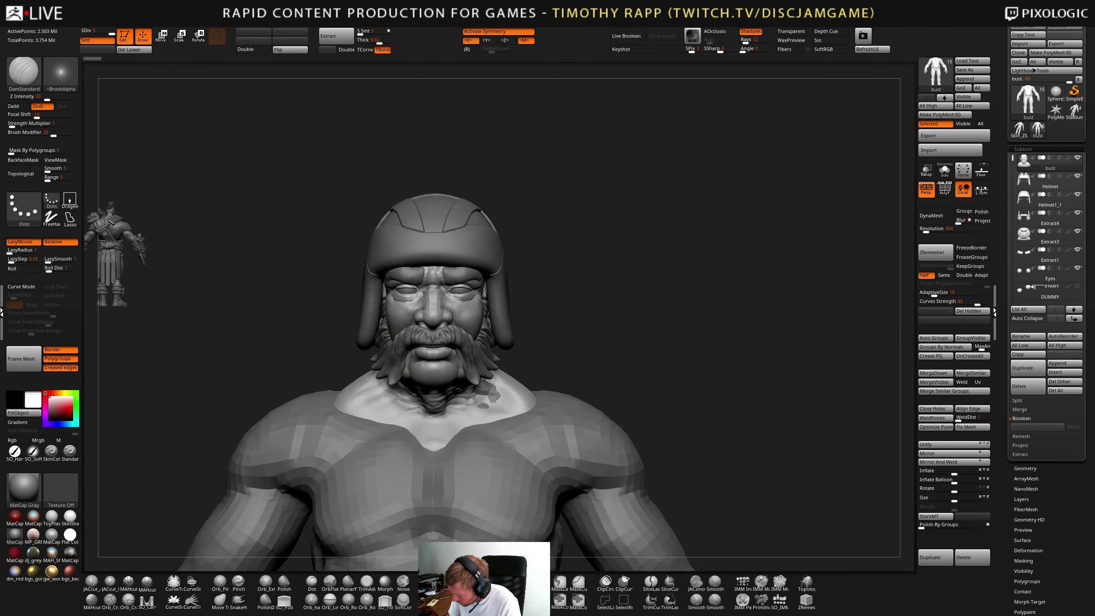
alt+right_drag(506, 422, 507, 473)
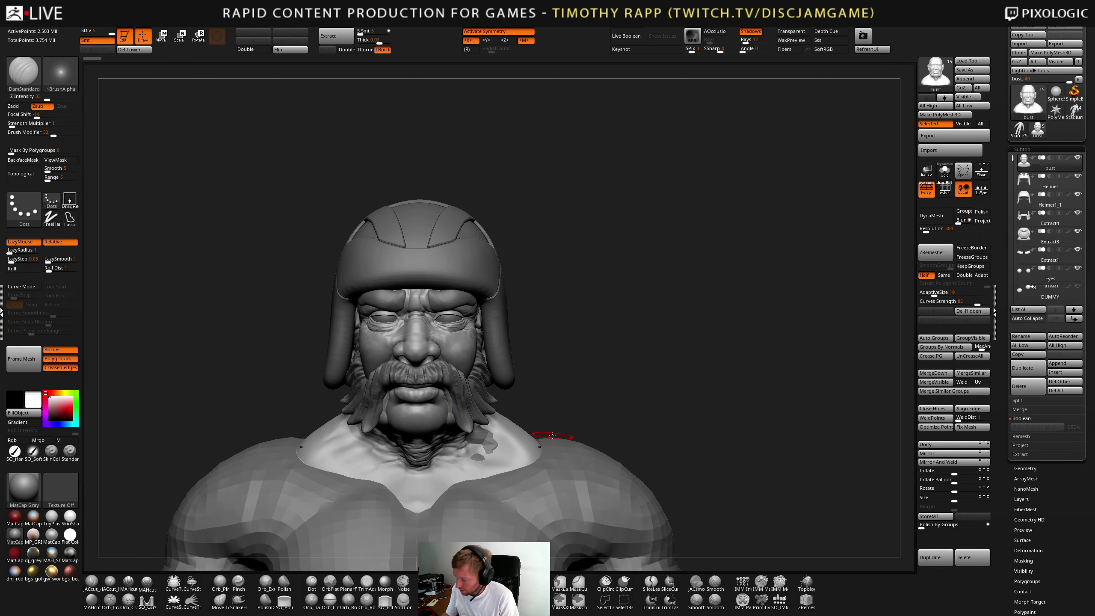
- Make the body mesh the active subtool for work around the chest and ribs
right_drag(576, 468, 601, 434)
alt+click(567, 510)
mouse_move(620, 481)
shift+right_down()
mouse_move(664, 465)
mouse_move(637, 458)
mouse_move(635, 434)
mouse_move(635, 444)
shift+right_up()
key(2)
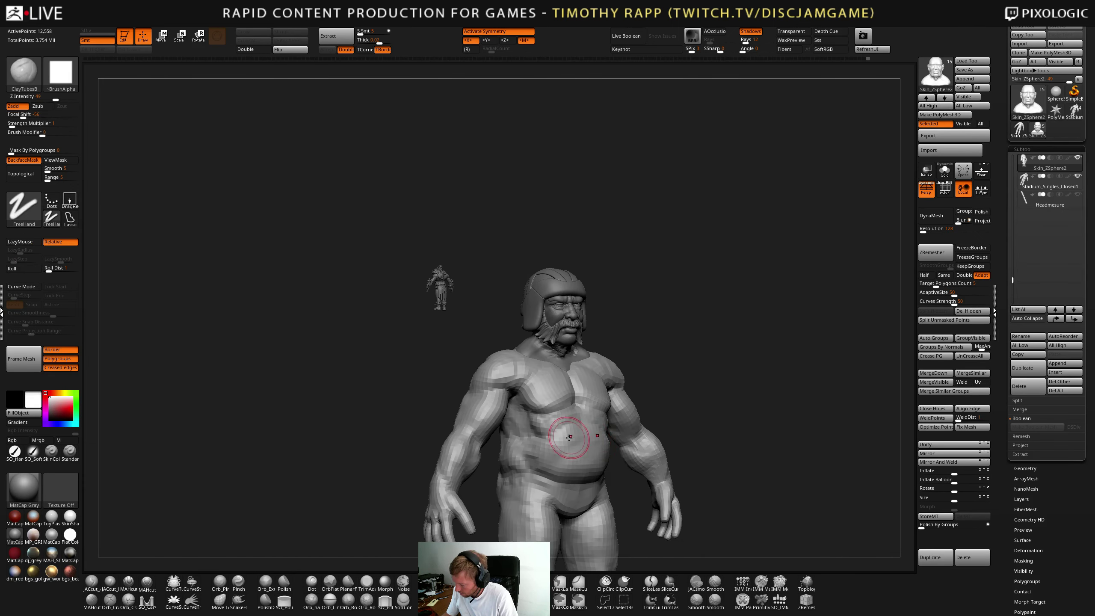
ctrl+right_drag(540, 426, 559, 441)
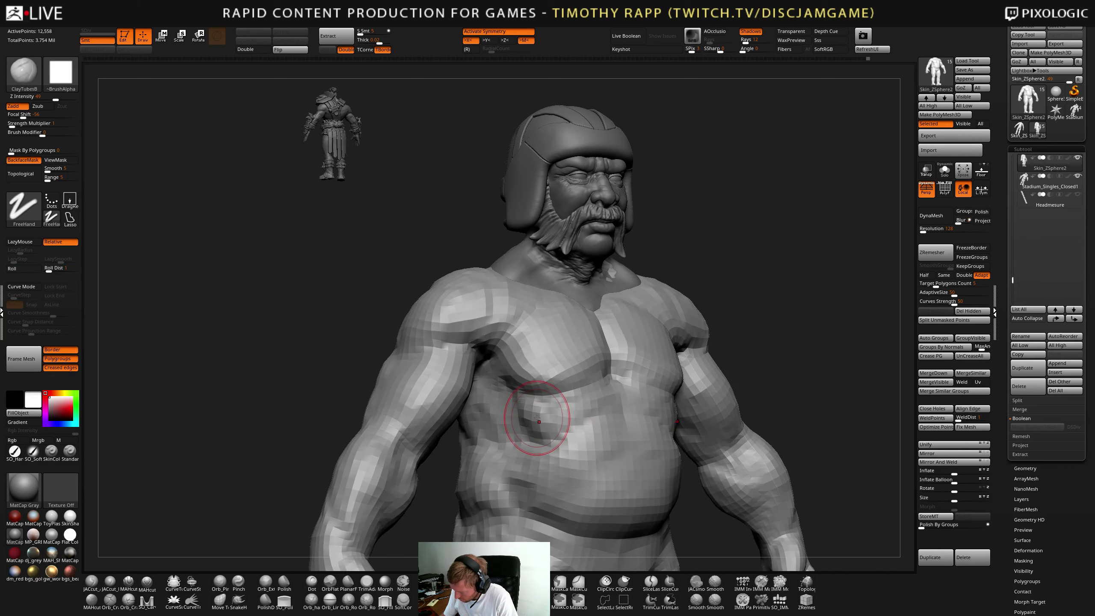
- Carve the folds on the side of the ribcage with DamStandard and build up the area with ClayTubes
key(b)
key(d)
key(s)
mouse_move(540, 420)
right_down()
mouse_move(544, 410)
mouse_move(522, 404)
mouse_move(533, 435)
mouse_move(525, 427)
mouse_move(544, 408)
mouse_move(550, 415)
mouse_move(534, 402)
right_up()
key(b)
key(c)
key(t)
- Adjust the flank's shape with the Move brush and refine the rib folds using DamStandard and ClayTubes
key(b)
key(m)
key(v)
key(b)
key(d)
key(s)
key(b)
key(c)
key(t)
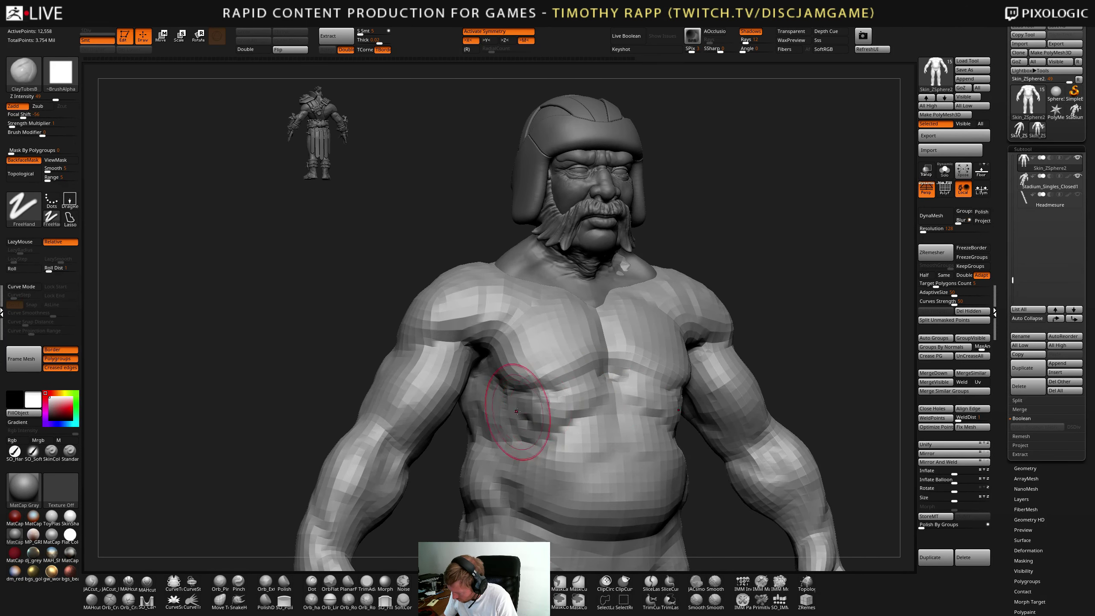
- Reshape the back of the upper arm near the armpit with the Move brush
mouse_move(516, 411)
shift+right_down()
mouse_move(562, 391)
mouse_move(485, 419)
mouse_move(499, 390)
mouse_move(466, 371)
mouse_move(474, 388)
mouse_move(460, 405)
mouse_move(642, 378)
mouse_move(655, 358)
shift+right_up()
key(b)
key(m)
key(v)
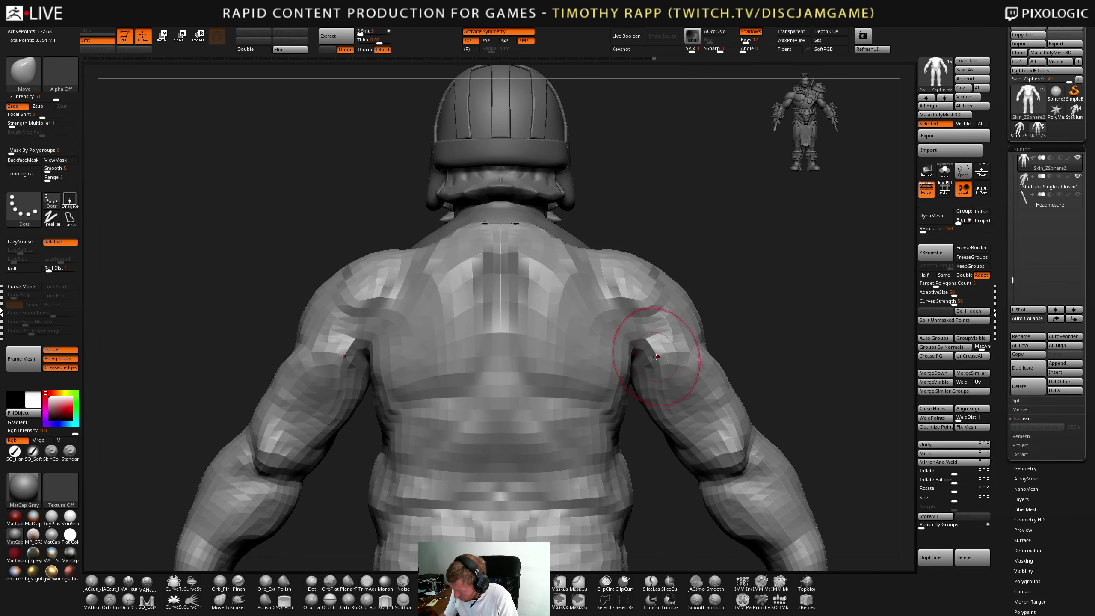
drag(656, 356, 650, 357)
mouse_move(650, 357)
right_down()
mouse_move(623, 381)
mouse_move(707, 389)
mouse_move(681, 375)
mouse_move(652, 427)
right_up()
- Build up volume on the rear of the shoulder and upper arm with the ClayTubes brush
key(b)
key(c)
key(t)
right_drag(668, 384, 640, 375)
right_drag(590, 423, 646, 381)
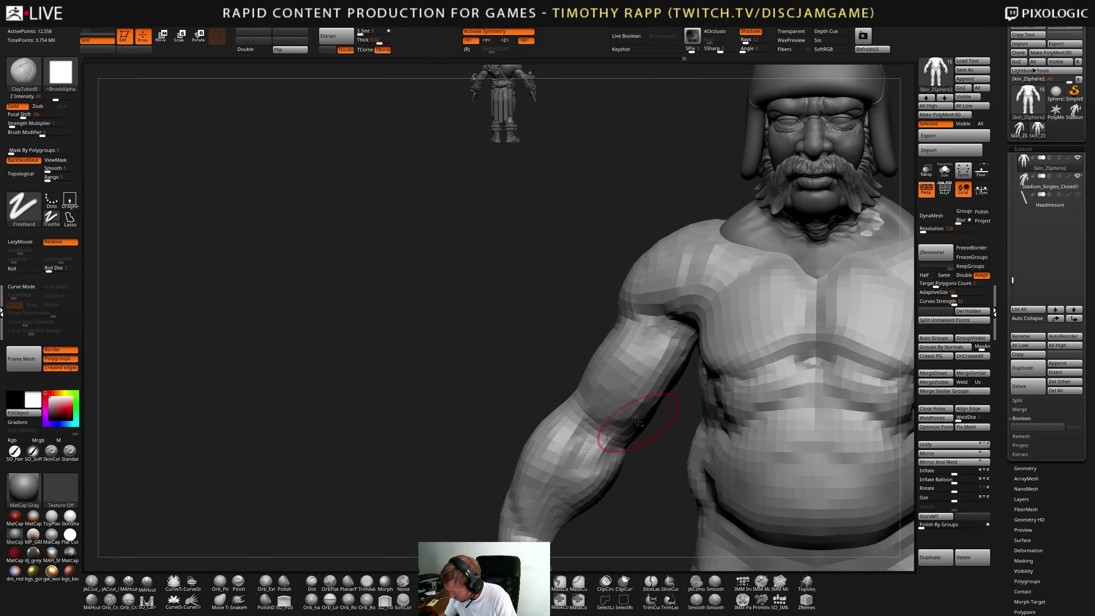
- Carve the biceps edge above the elbow with DamStandard and build up the biceps with ClayTubes
mouse_move(638, 424)
right_down()
mouse_move(632, 449)
mouse_move(633, 405)
right_up()
key(b)
key(d)
key(s)
key(b)
key(c)
key(t)
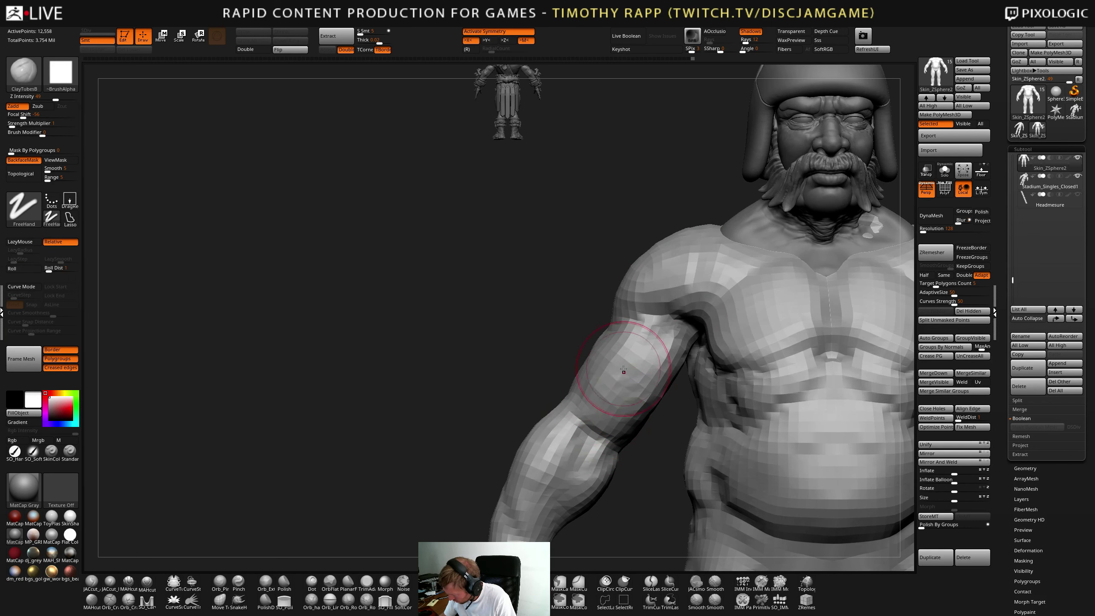
- Carve the muscle separation on the outer upper arm with DamStandard and fill out its volume with ClayTubes
right_drag(623, 370, 603, 352)
key(b)
key(d)
key(s)
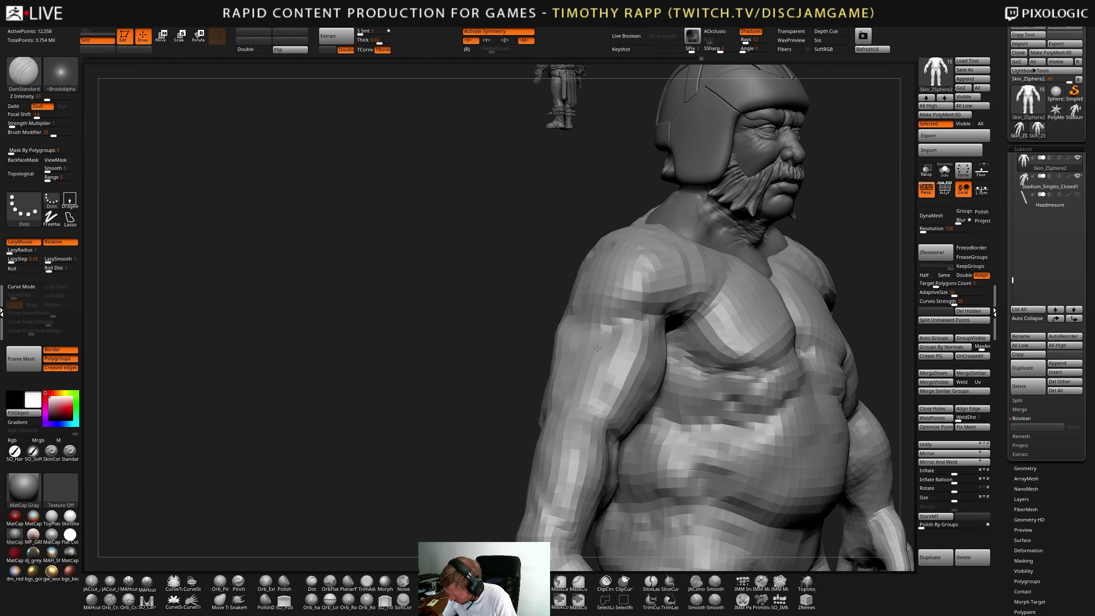
mouse_move(593, 406)
right_down()
mouse_move(623, 323)
mouse_move(604, 433)
mouse_move(550, 379)
mouse_move(529, 397)
mouse_move(517, 345)
mouse_move(590, 432)
mouse_move(502, 429)
mouse_move(506, 451)
mouse_move(437, 410)
mouse_move(530, 421)
mouse_move(502, 453)
right_up()
key(b)
key(c)
key(t)
- Define the elbow crease with DamStandard and add forearm and elbow volume with ClayTubes
key(b)
key(d)
key(s)
key(b)
key(c)
key(t)
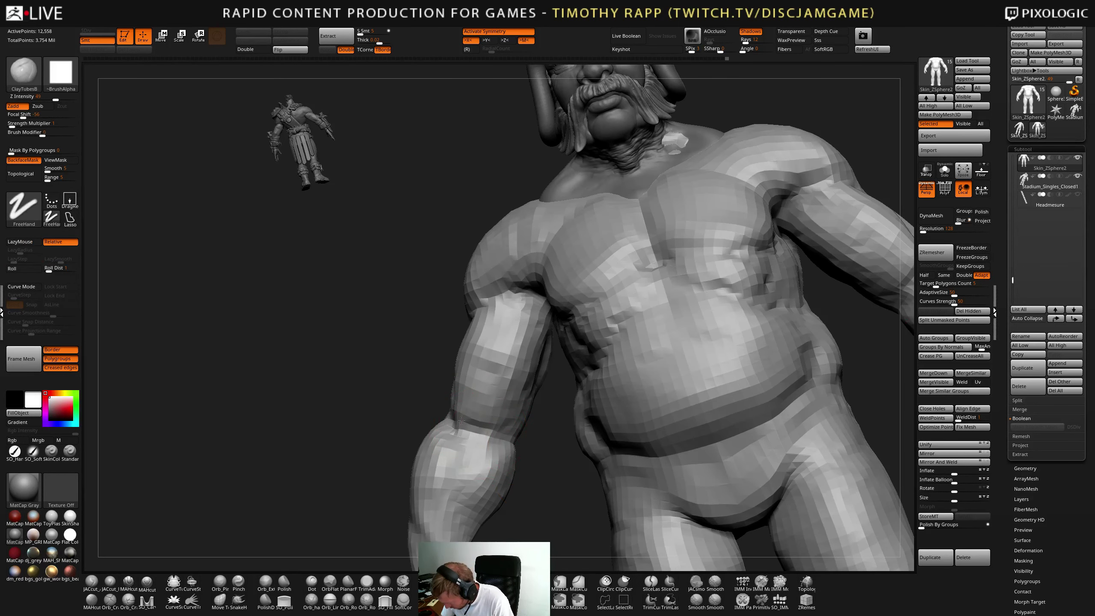
mouse_move(496, 431)
mouse_down()
mouse_move(485, 421)
mouse_move(512, 386)
mouse_up()
mouse_move(512, 387)
right_down()
mouse_move(488, 408)
mouse_move(529, 396)
right_up()
mouse_move(468, 389)
mouse_down()
mouse_move(475, 358)
mouse_move(483, 375)
mouse_up()
mouse_move(509, 391)
right_down()
mouse_move(482, 373)
mouse_move(503, 395)
mouse_move(595, 367)
mouse_move(559, 366)
mouse_move(563, 374)
right_up()
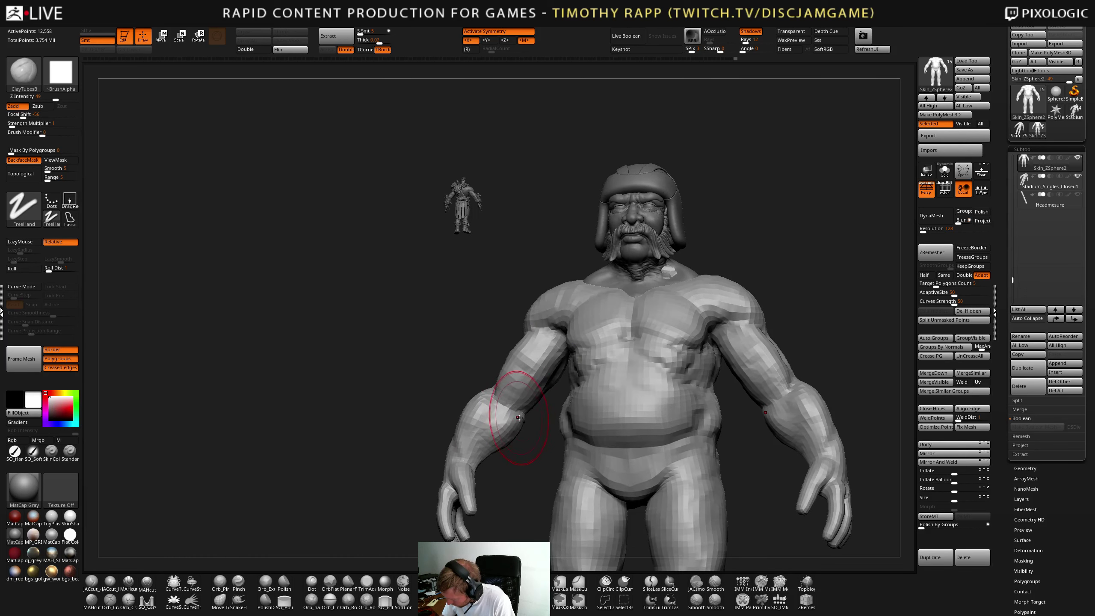
- Adjust the inner forearm contour below the elbow with the Move brush
key(b)
key(m)
key(v)
drag(524, 422, 526, 415)
alt+right_drag(528, 437, 521, 427)
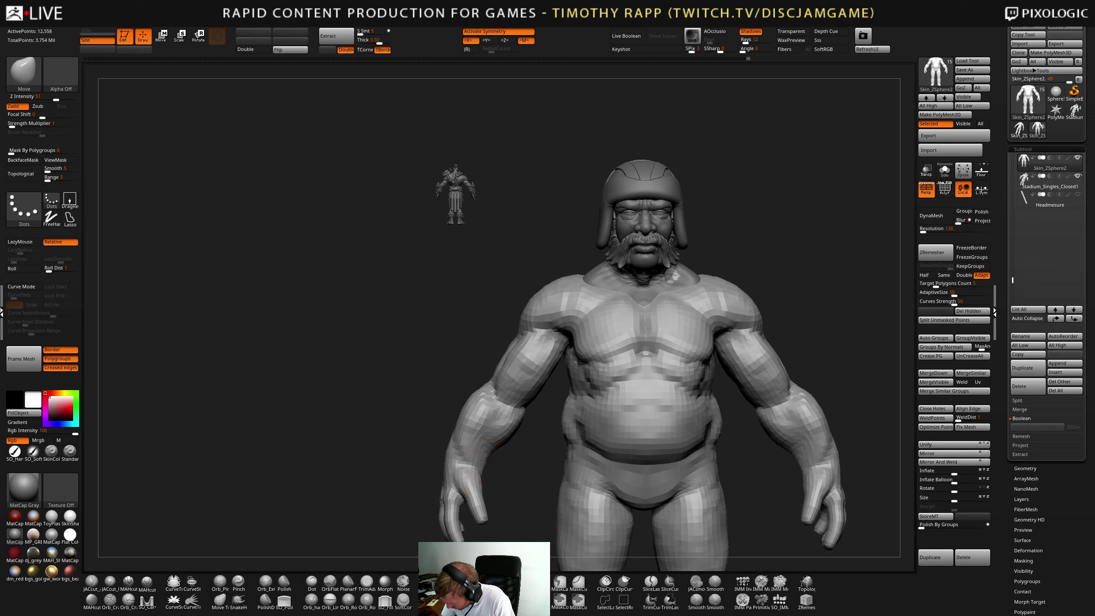
- Reshape the wrist and hand silhouette with the Move brush and build up the back of the hand with ClayTubes
right_drag(478, 465, 479, 342)
mouse_move(487, 418)
mouse_down()
mouse_move(475, 456)
mouse_move(485, 449)
mouse_up()
mouse_move(487, 419)
mouse_down()
mouse_move(560, 392)
mouse_move(475, 458)
mouse_move(450, 414)
mouse_move(459, 383)
mouse_move(436, 451)
mouse_move(440, 403)
mouse_move(456, 379)
mouse_move(432, 371)
mouse_move(393, 388)
mouse_move(415, 382)
mouse_up()
key(b)
key(c)
key(t)
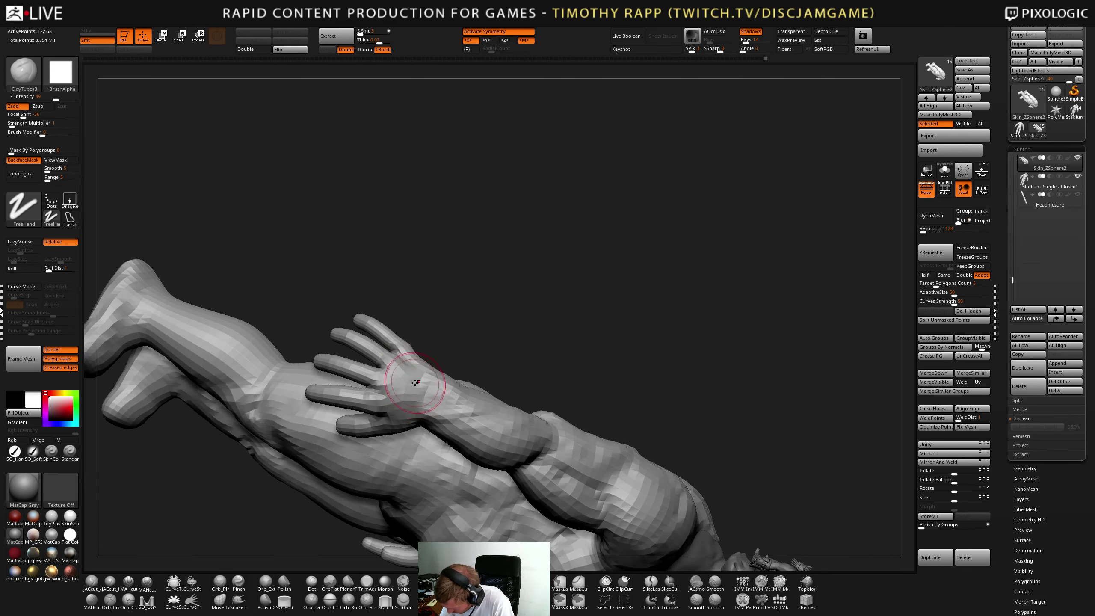
- Refine the outline of the back of the hand and the wrist with the Move brush
mouse_move(412, 399)
right_down()
mouse_move(397, 347)
mouse_move(422, 370)
right_up()
key(b)
key(m)
key(v)
mouse_move(421, 370)
mouse_down()
mouse_move(542, 378)
mouse_move(508, 366)
mouse_move(535, 379)
mouse_move(429, 402)
mouse_up()
drag(531, 399, 495, 386)
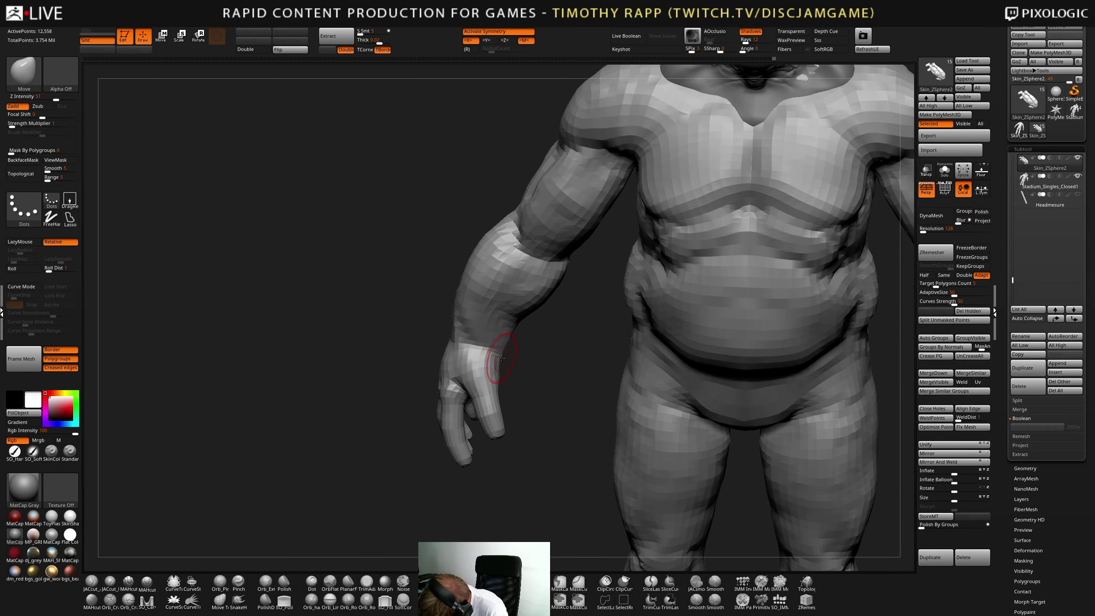
- Smooth the forearm, change the draw size, and adjust the wrist and thumb base with the Move brush
mouse_move(502, 358)
right_down()
mouse_move(499, 340)
mouse_move(521, 328)
mouse_move(519, 348)
right_up()
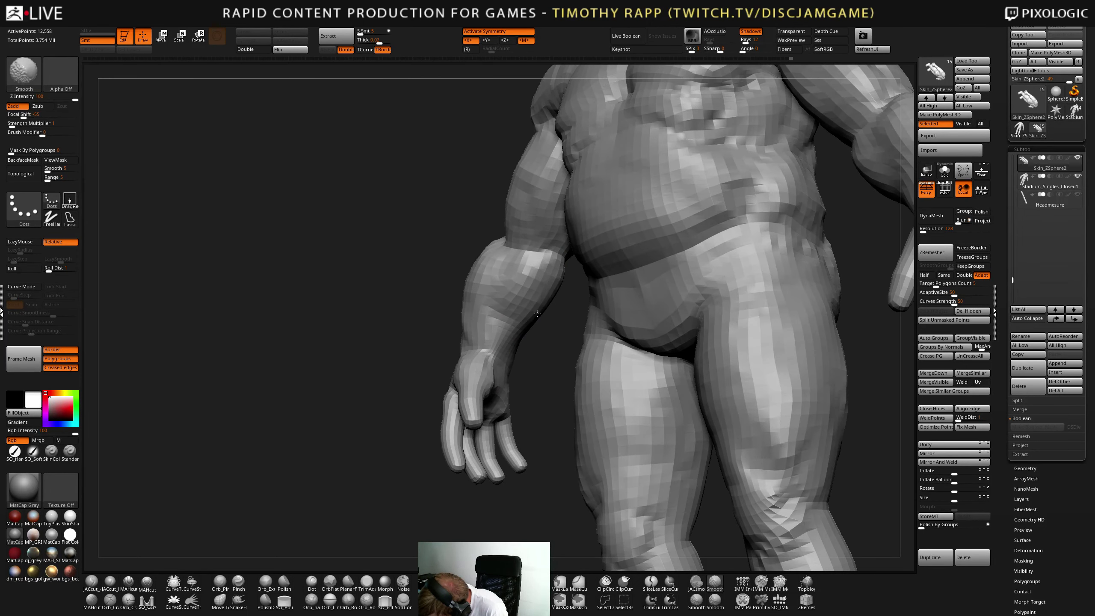
right_drag(534, 288, 524, 277)
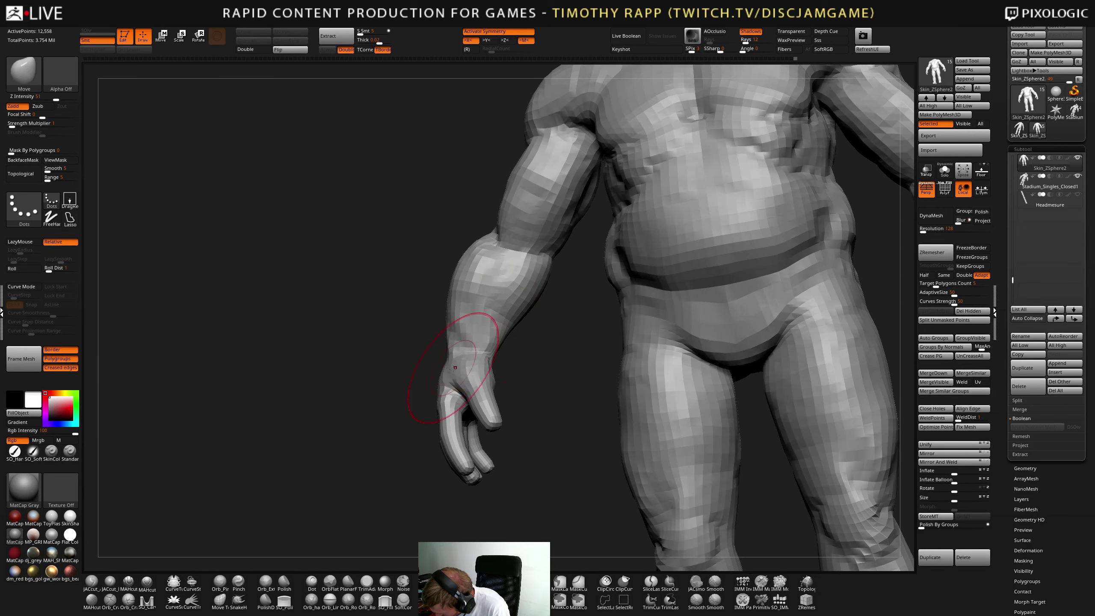
right_drag(455, 382, 423, 352)
drag(435, 364, 434, 376)
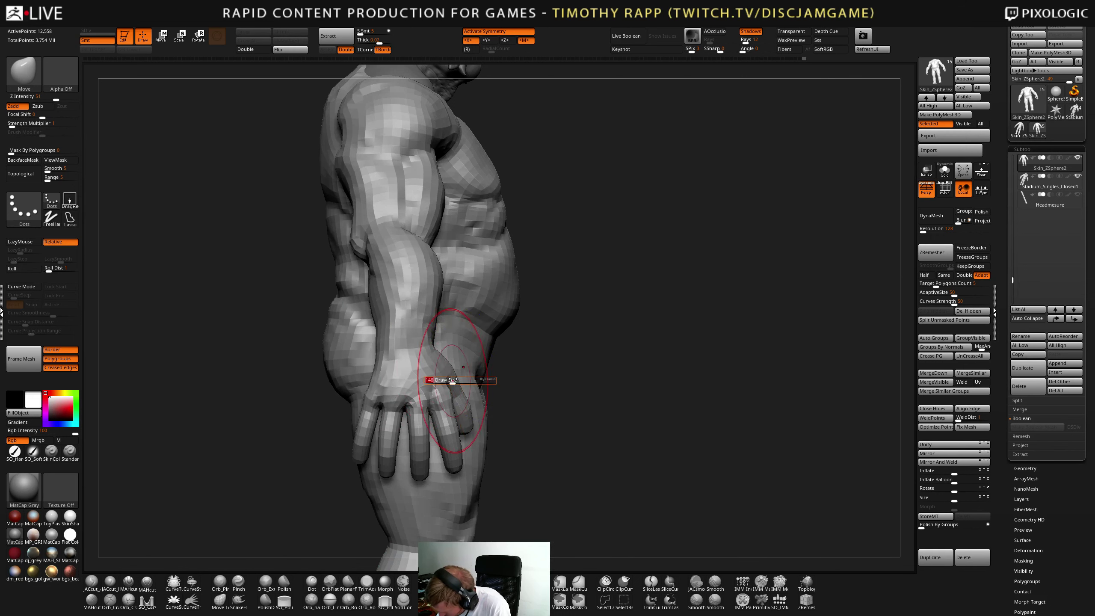
right_drag(453, 379, 452, 371)
drag(452, 371, 448, 367)
mouse_move(447, 367)
right_down()
mouse_move(444, 353)
mouse_move(515, 429)
mouse_move(504, 412)
right_up()
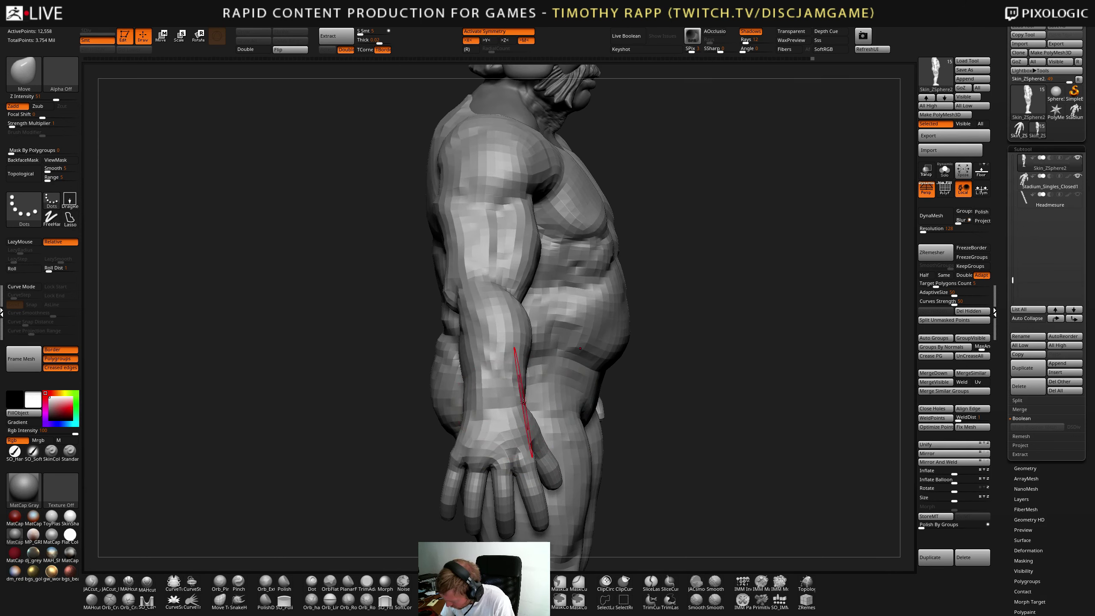
- Mask both hands up to the wrists with the MaskLasso brush and display the polyframe wireframe
mouse_move(478, 394)
right_down()
mouse_move(700, 371)
mouse_move(577, 299)
mouse_move(628, 408)
mouse_move(688, 411)
right_up()
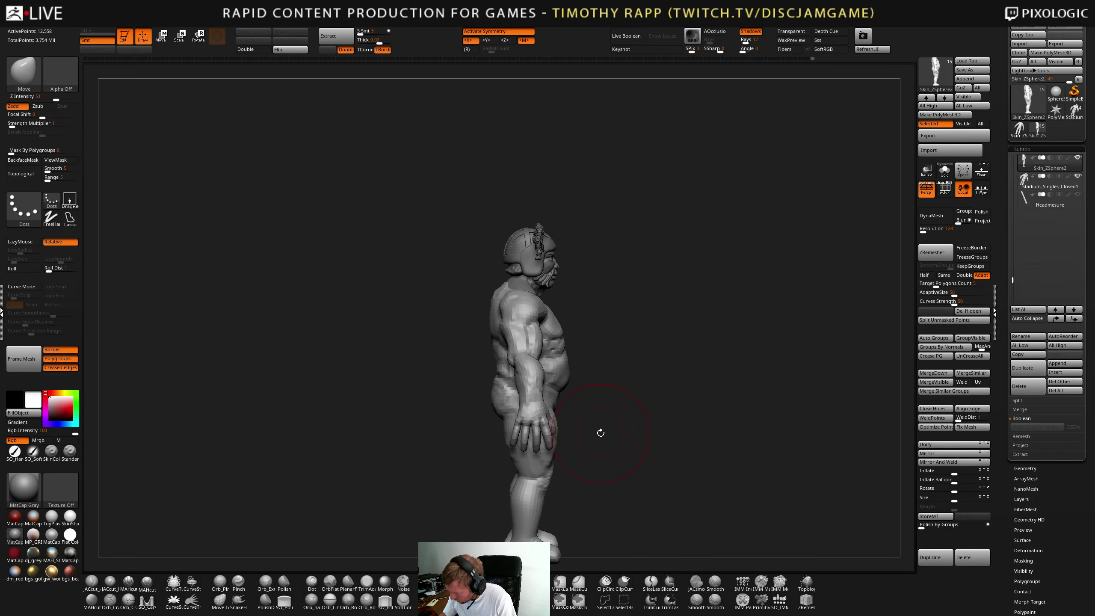
ctrl+right_drag(612, 429, 550, 410)
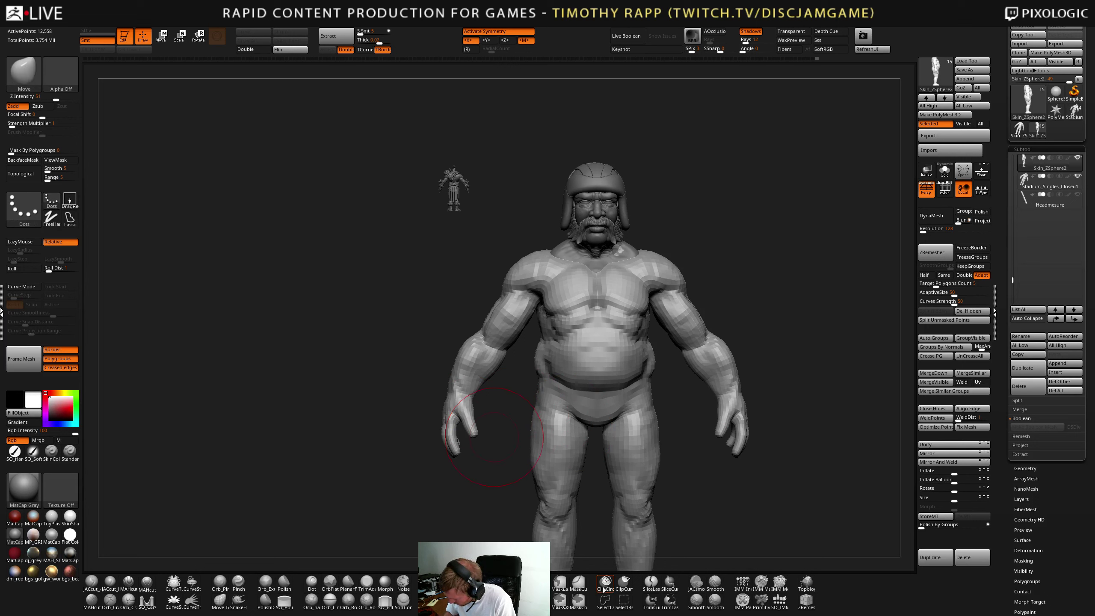
click(560, 585)
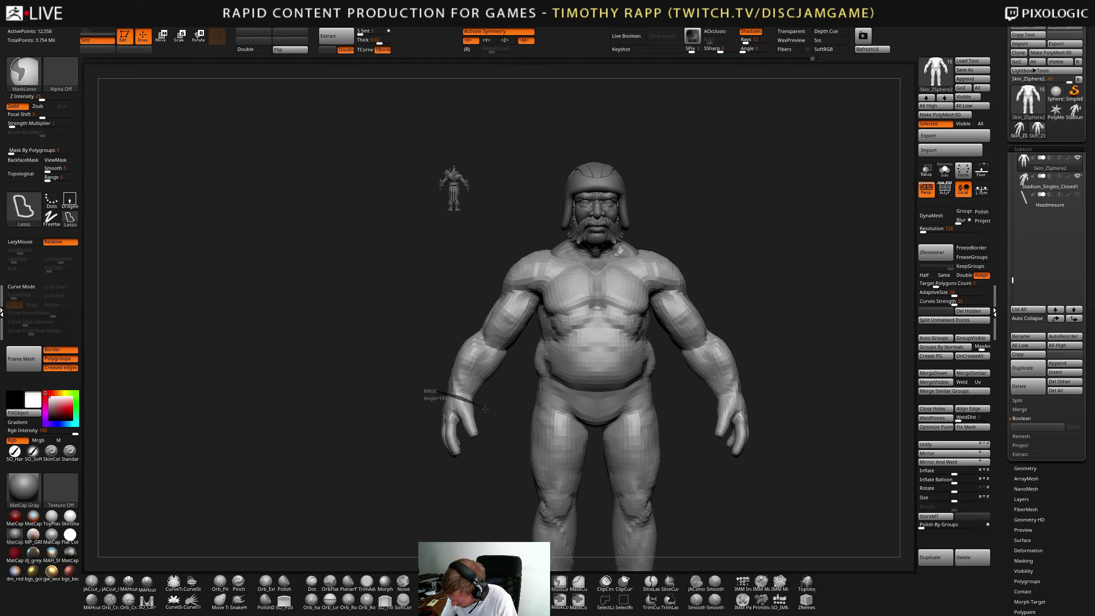
ctrl+drag(489, 419, 403, 427)
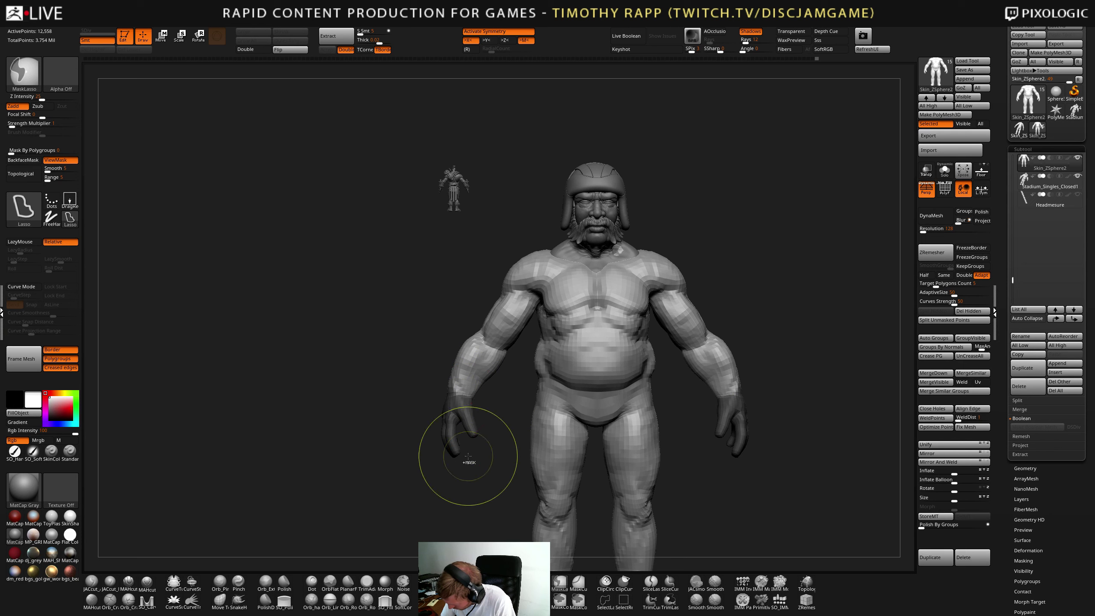
key(shift+f)
ctrl+right_drag(506, 413, 530, 403)
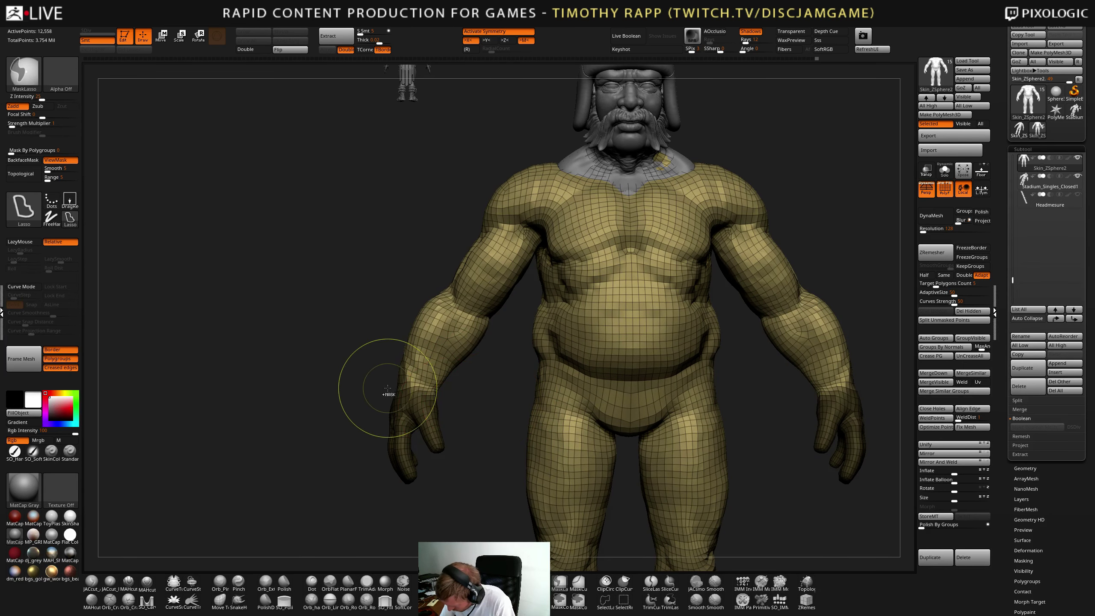
mouse_move(387, 389)
ctrl+mouse_down()
mouse_move(431, 389)
mouse_move(328, 522)
mouse_move(308, 508)
ctrl+mouse_up()
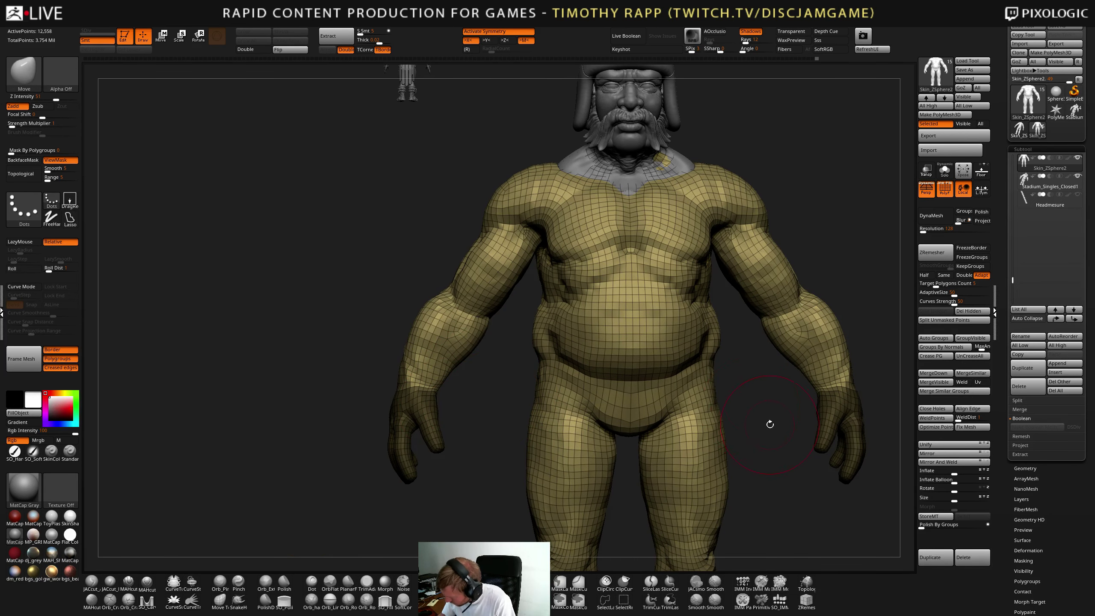
- Invert the mask so only the hands stay editable and centre the transform gizmo on the unmasked area
ctrl+right_drag(770, 424, 709, 402)
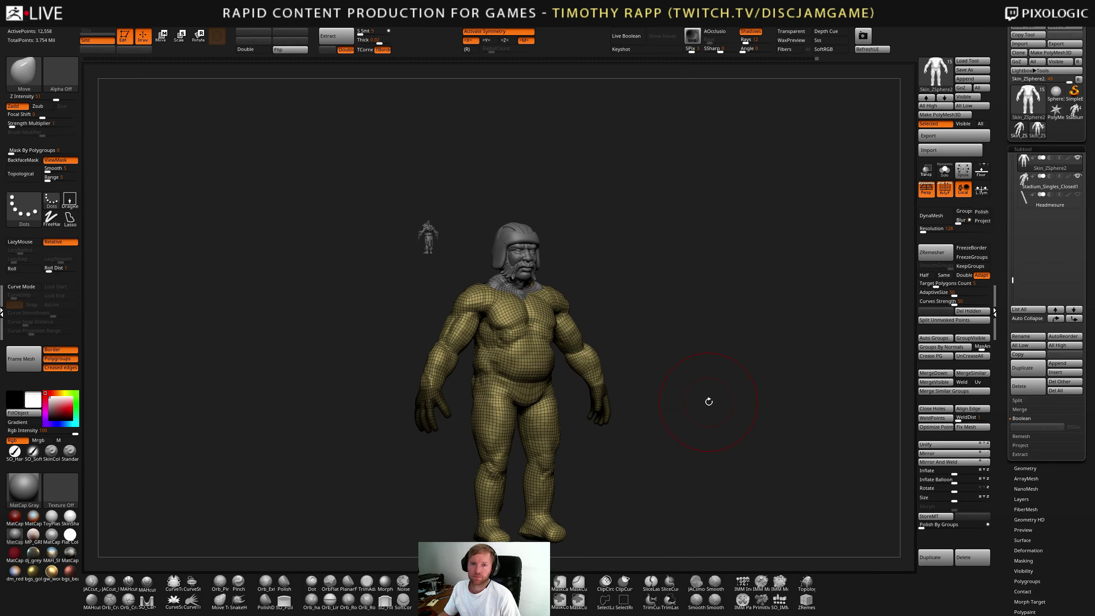
ctrl+click(471, 456)
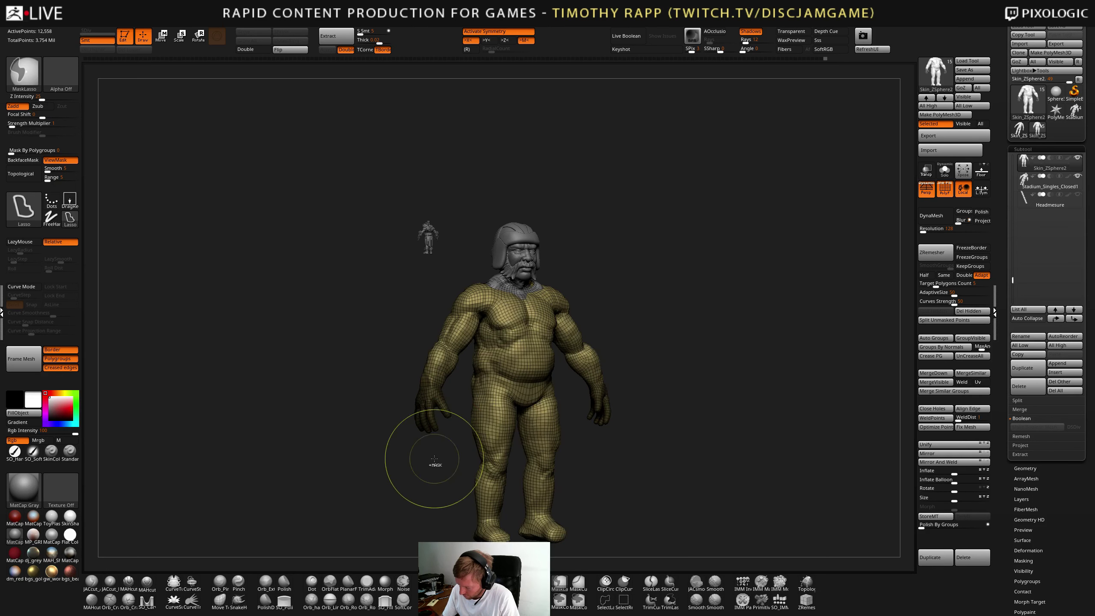
key(w)
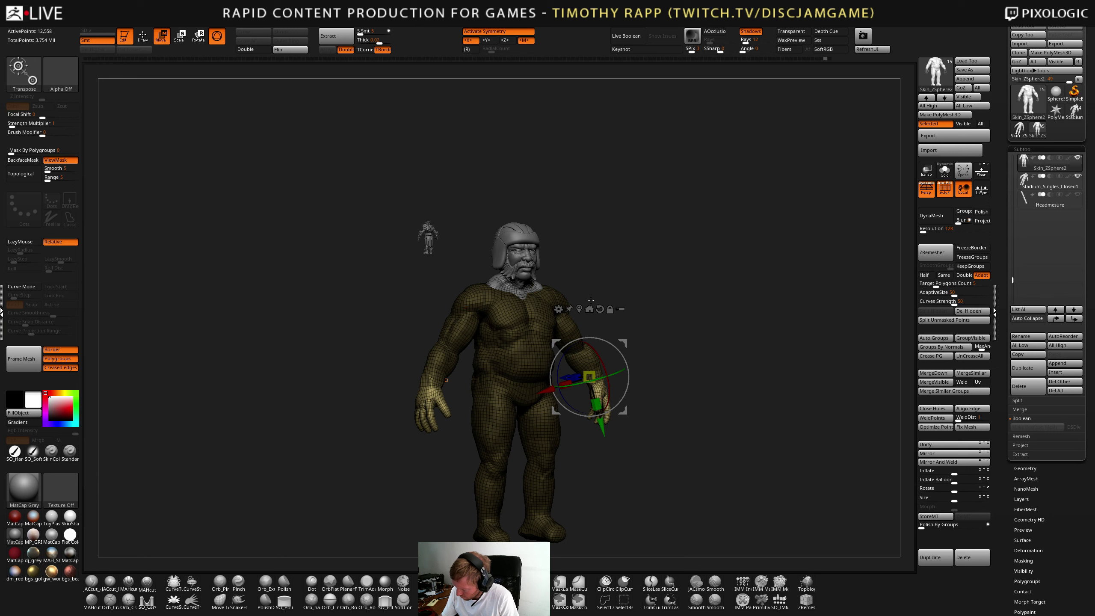
click(579, 309)
drag(666, 354, 636, 352)
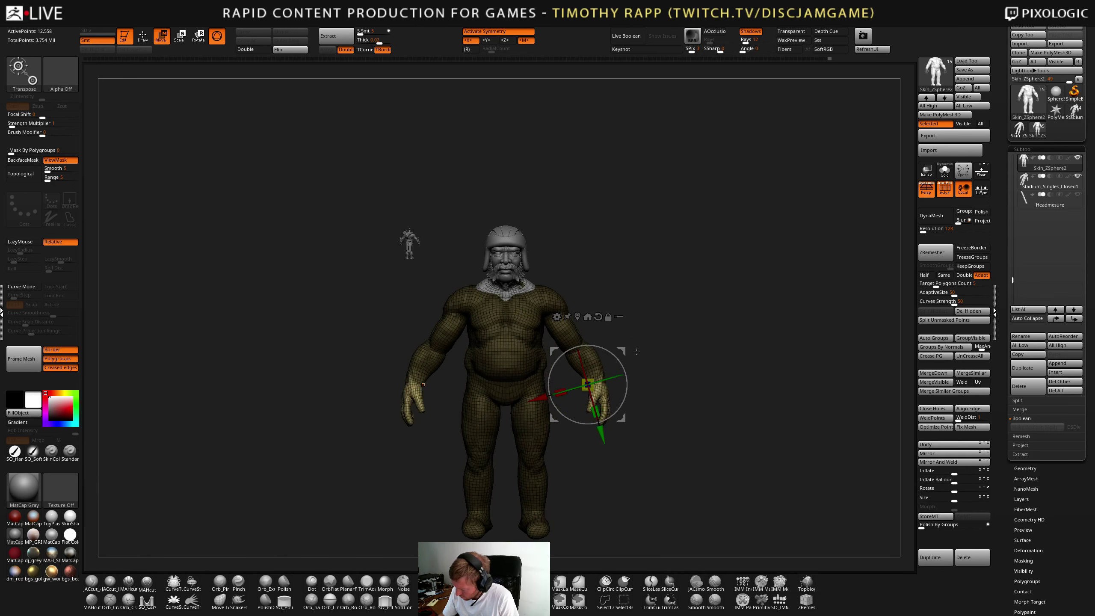
- Reposition both unmasked hands and extend them along the arm's axis with the transform gizmo
mouse_move(625, 418)
mouse_down()
mouse_move(638, 422)
mouse_move(609, 408)
mouse_up()
alt+drag(690, 375, 718, 405)
drag(775, 382, 711, 379)
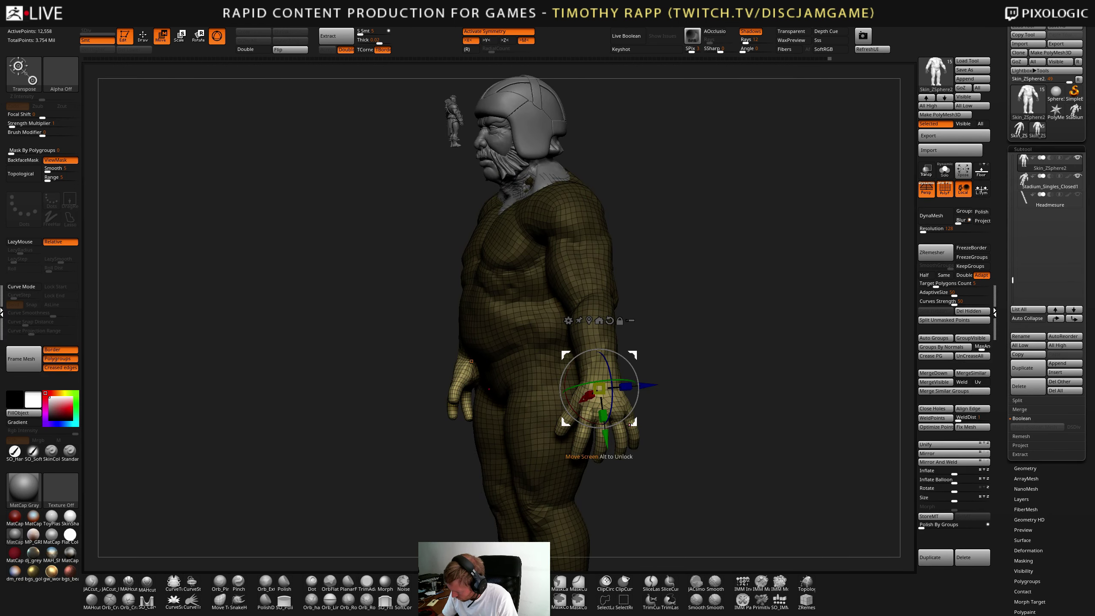
drag(604, 418, 609, 450)
drag(664, 382, 741, 380)
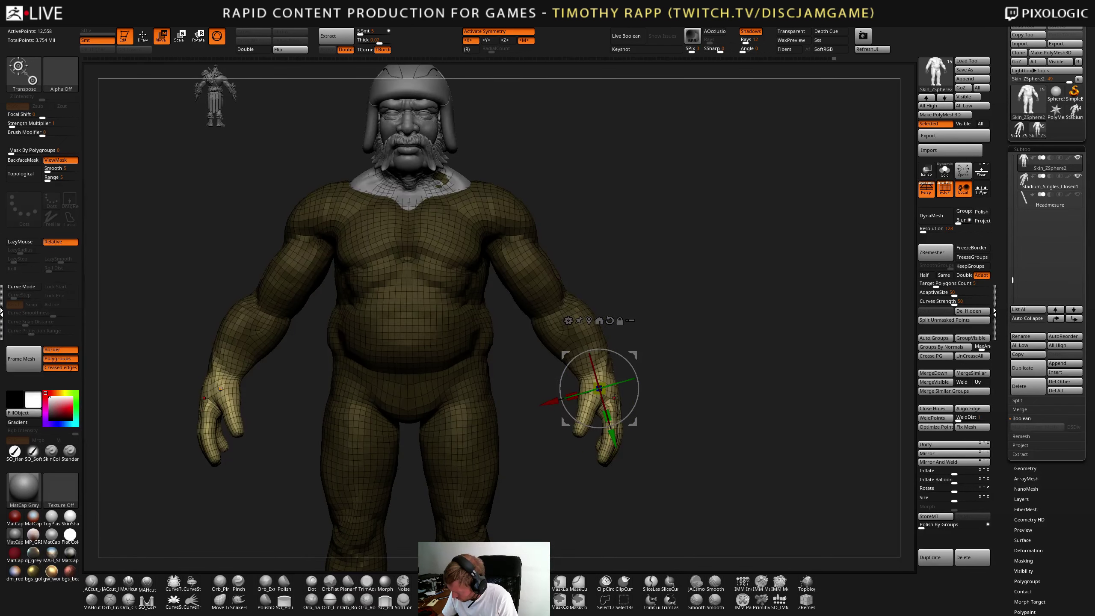
drag(615, 435, 616, 443)
- Redo the mask so everything except both hands is protected, and blur its edge at the wrists
key(q)
ctrl+click(692, 364)
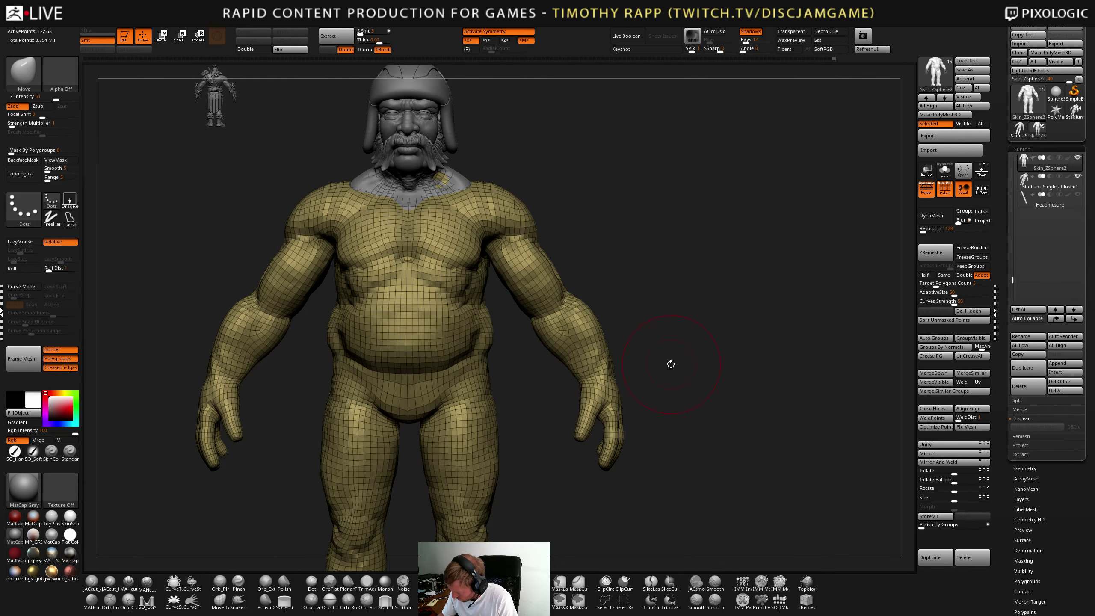
ctrl+drag(688, 344, 631, 360)
ctrl+drag(574, 485, 655, 465)
key(ctrl+z)
mouse_move(671, 347)
ctrl+mouse_down()
mouse_move(557, 386)
mouse_move(674, 371)
ctrl+mouse_up()
ctrl+click(701, 392)
key(w)
key(q)
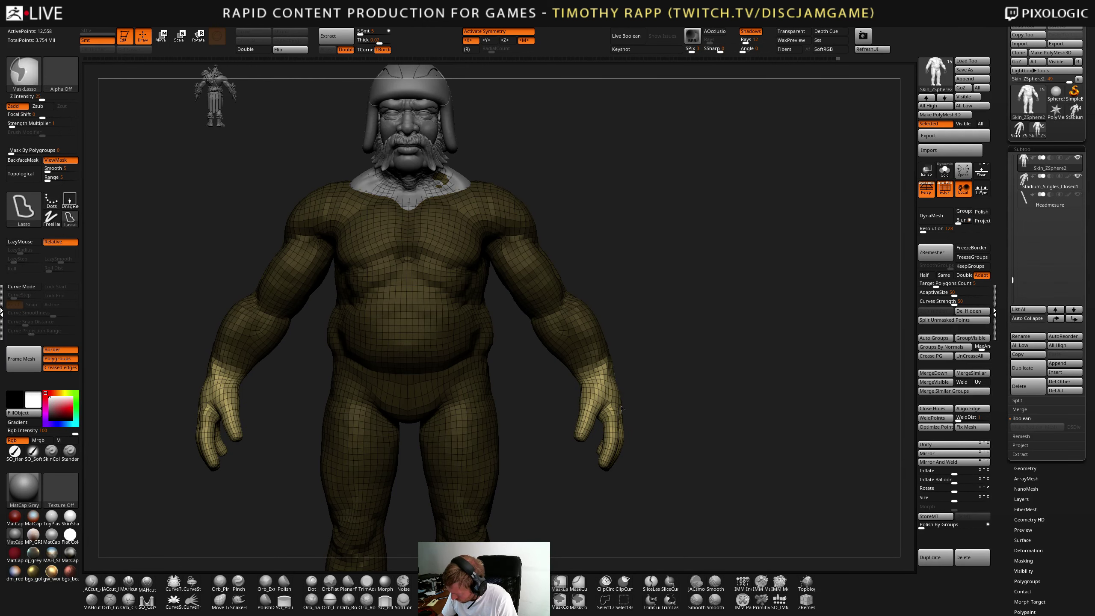
ctrl+click(616, 415)
key(w)
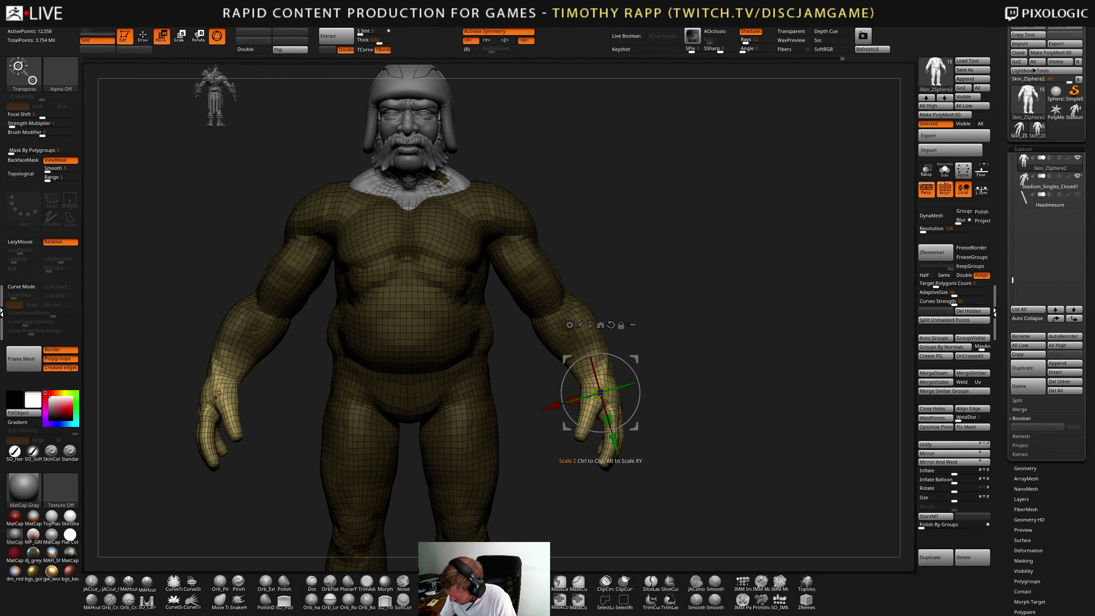
- Undo the first gizmo adjustment, enable Local Symmetry, and scale both hands with the gizmo
drag(602, 396, 605, 390)
key(ctrl+z)
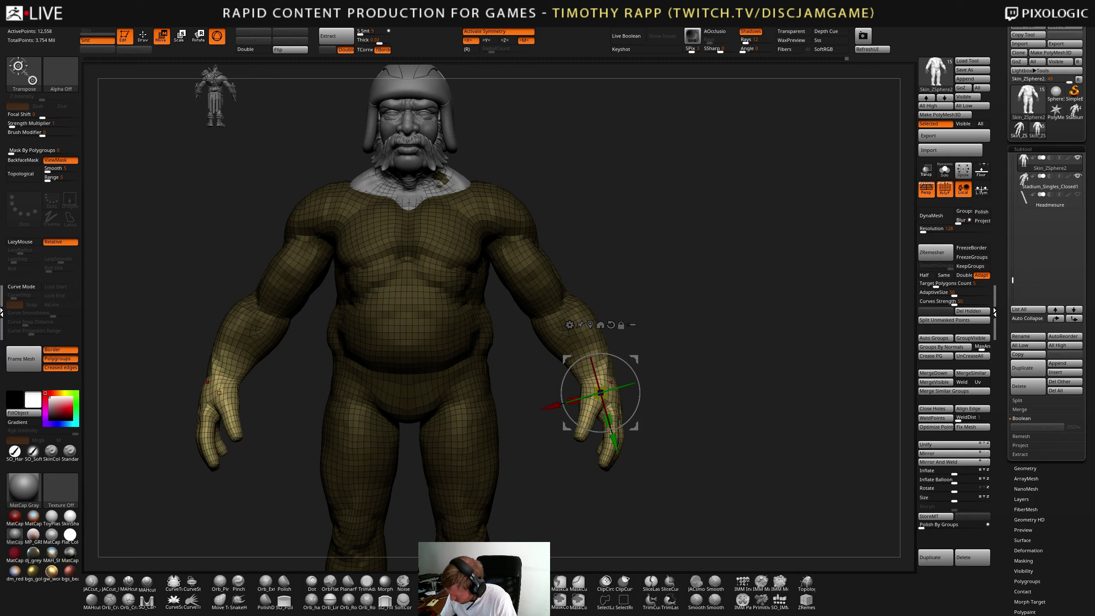
click(985, 193)
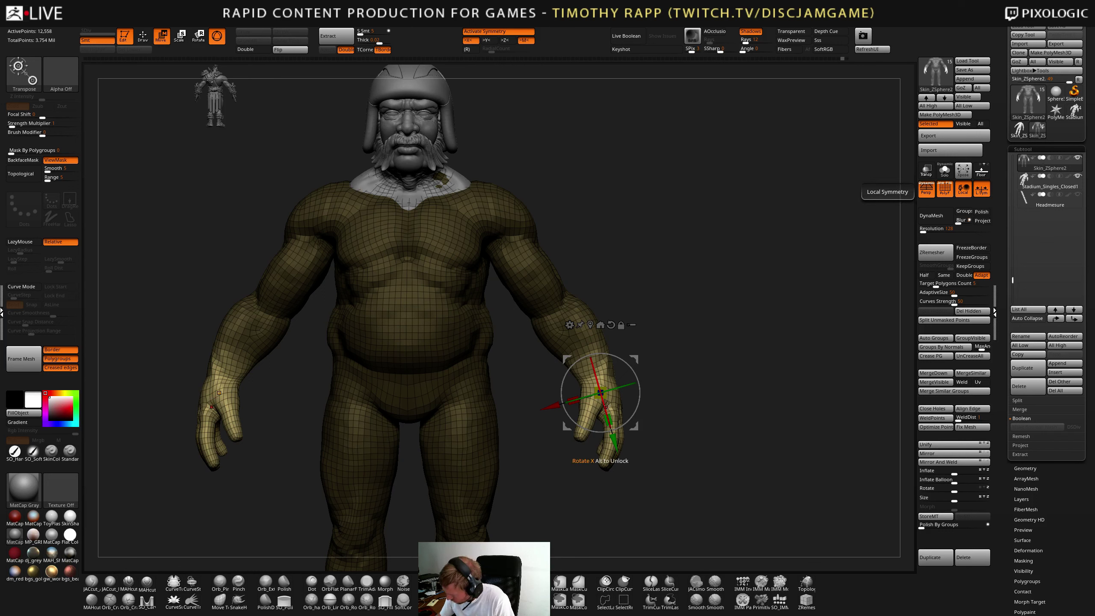
drag(601, 393, 611, 367)
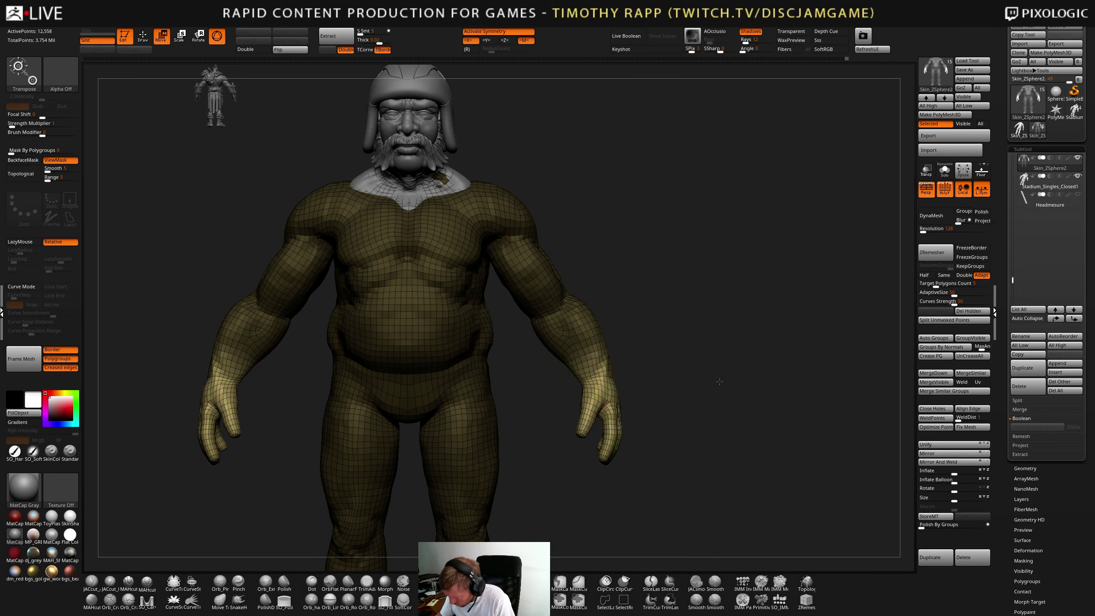
drag(719, 381, 754, 360)
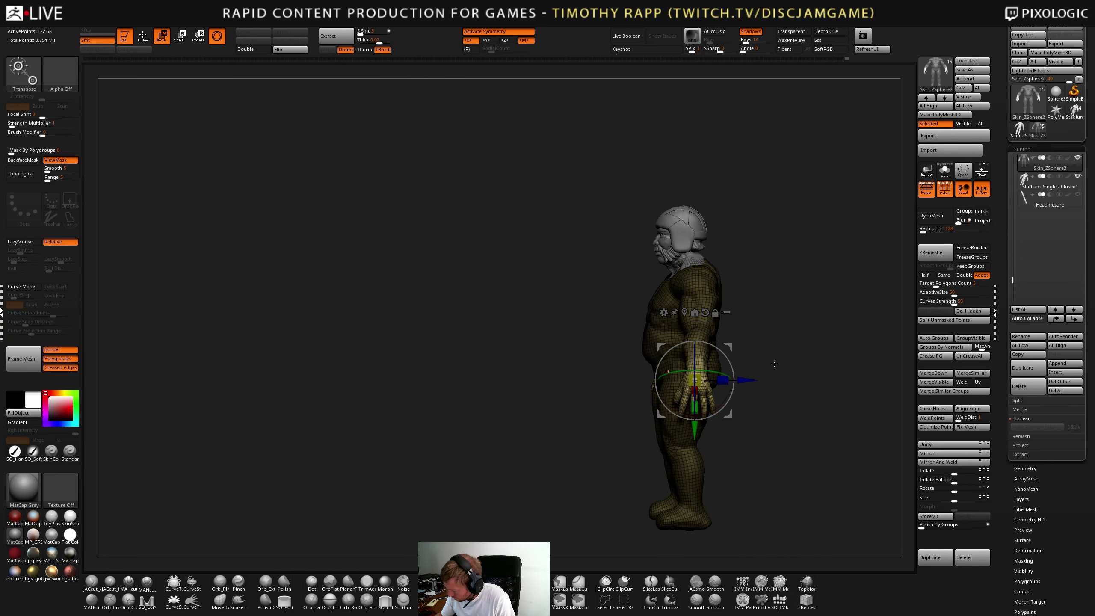
- Adjust the unmasked hands with the transform gizmo, return to Draw mode and hide the mask display
drag(733, 381, 729, 414)
key(q)
alt+drag(780, 369, 758, 386)
key(ctrl+h)
right_drag(682, 364, 656, 338)
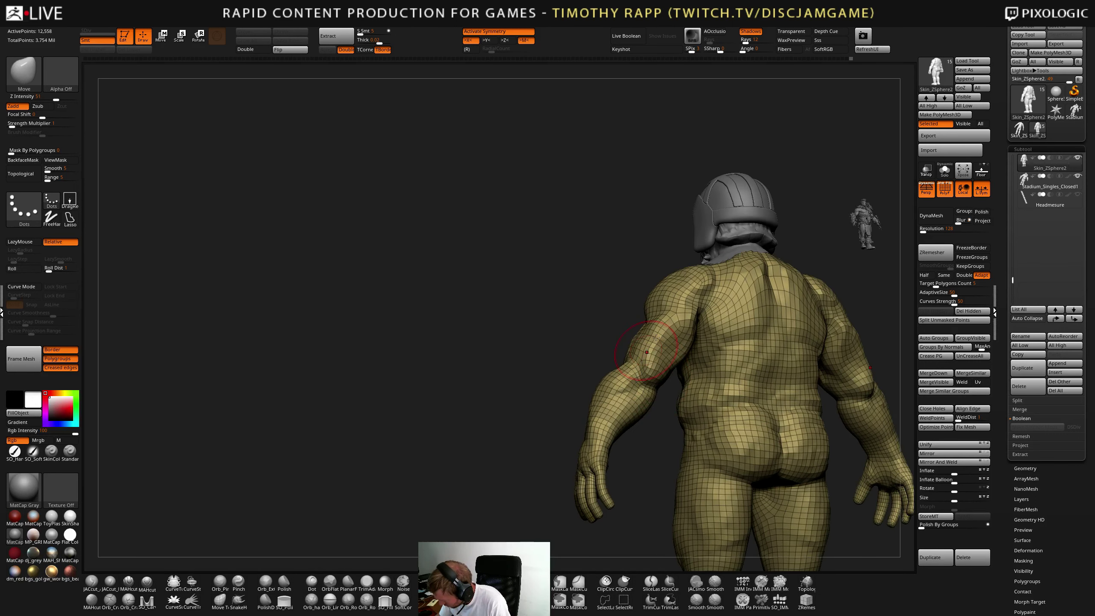
- Undo the last two edits on the body, leaving the ClayTubes brush active for work on the arms
key(1)
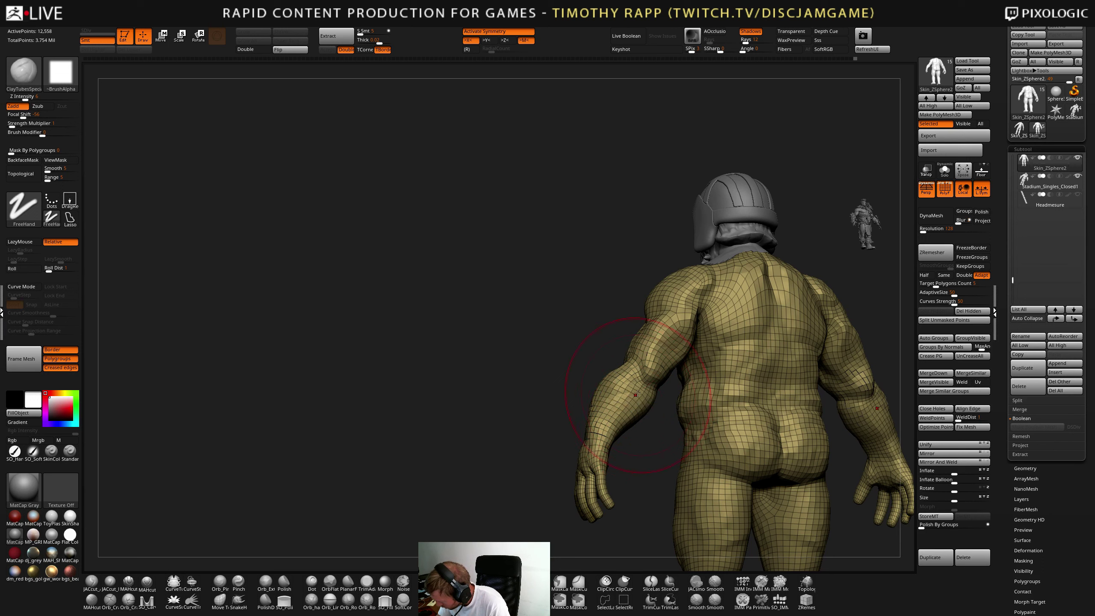
right_drag(635, 394, 616, 418)
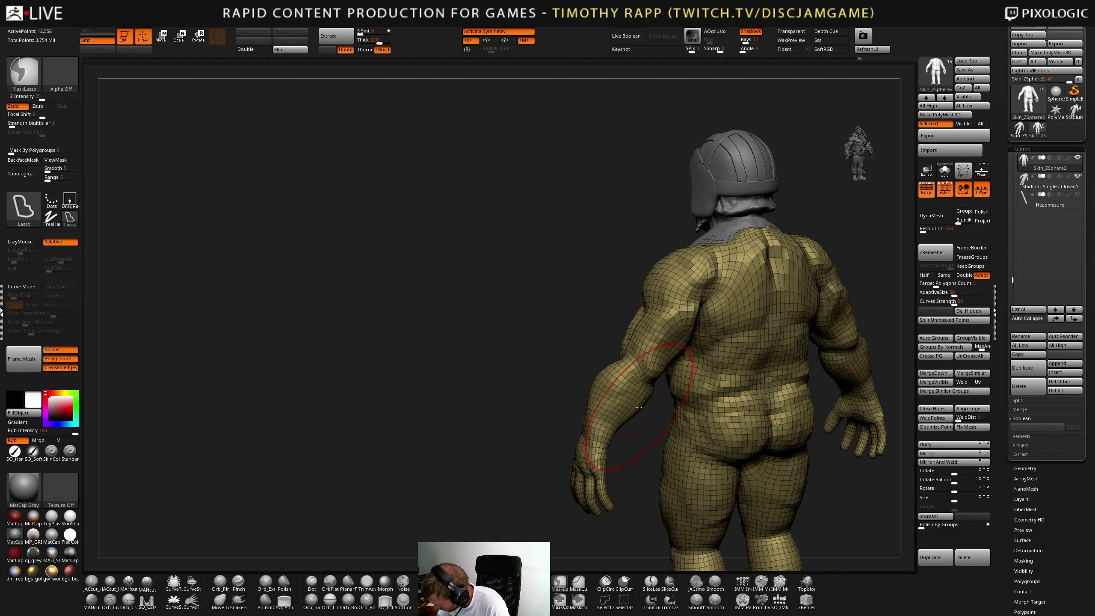
key(s)
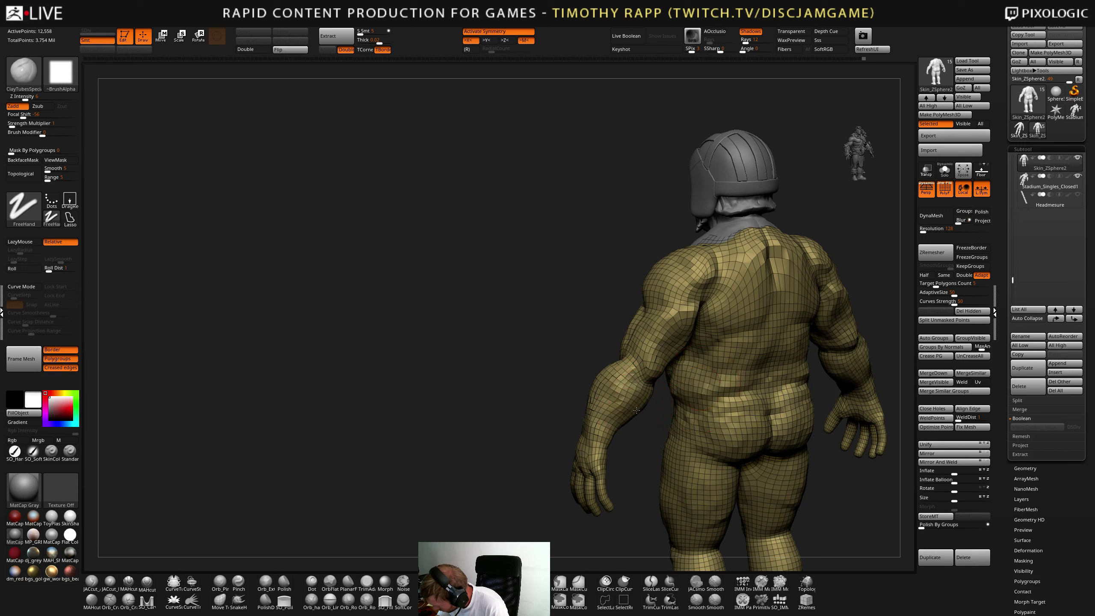
key(ctrl+z)
key(ctrl+z)
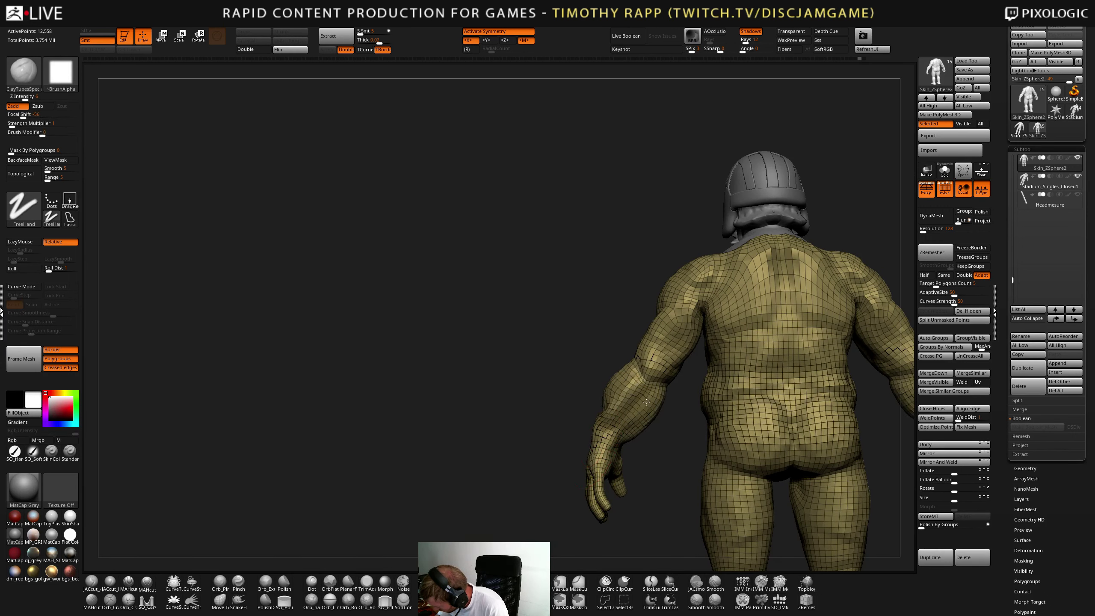
mouse_move(645, 406)
ctrl+right_down()
mouse_move(647, 393)
mouse_move(638, 411)
ctrl+right_up()
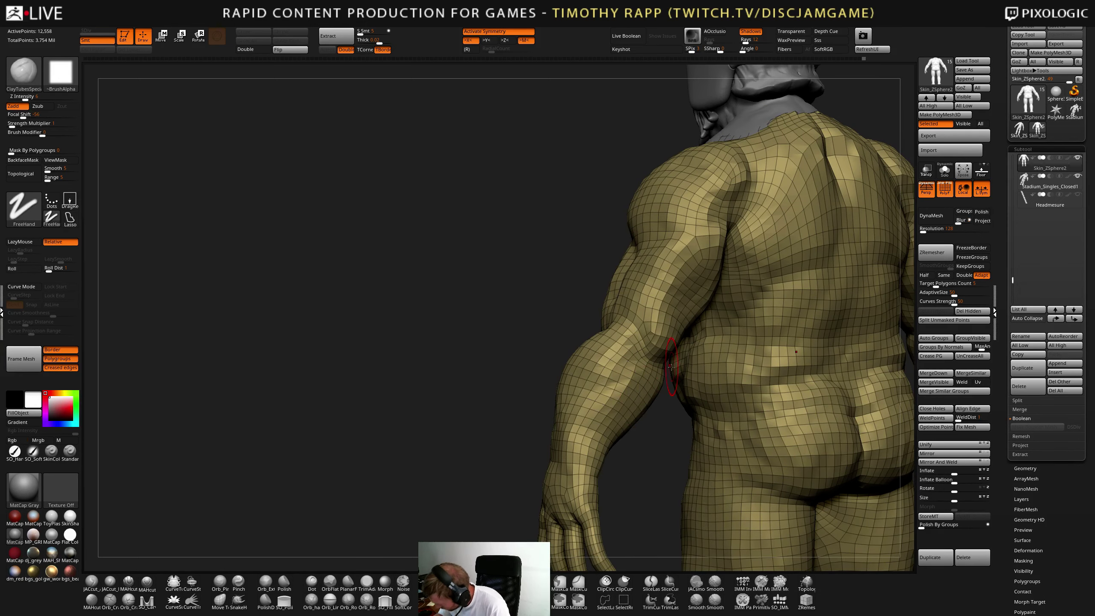
key(alt+Tab)
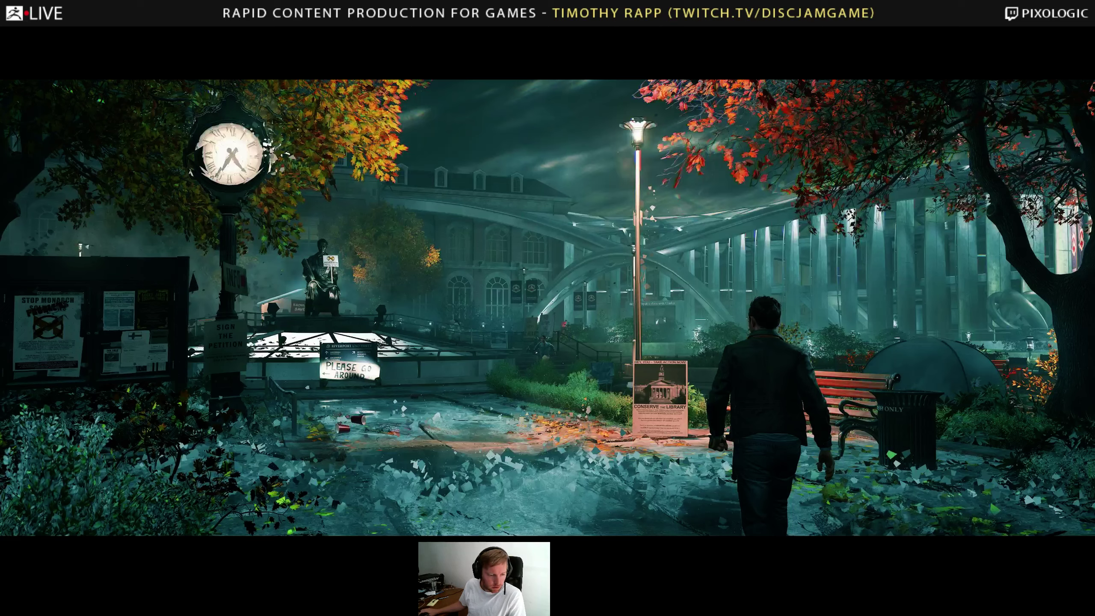
key(alt+Tab)
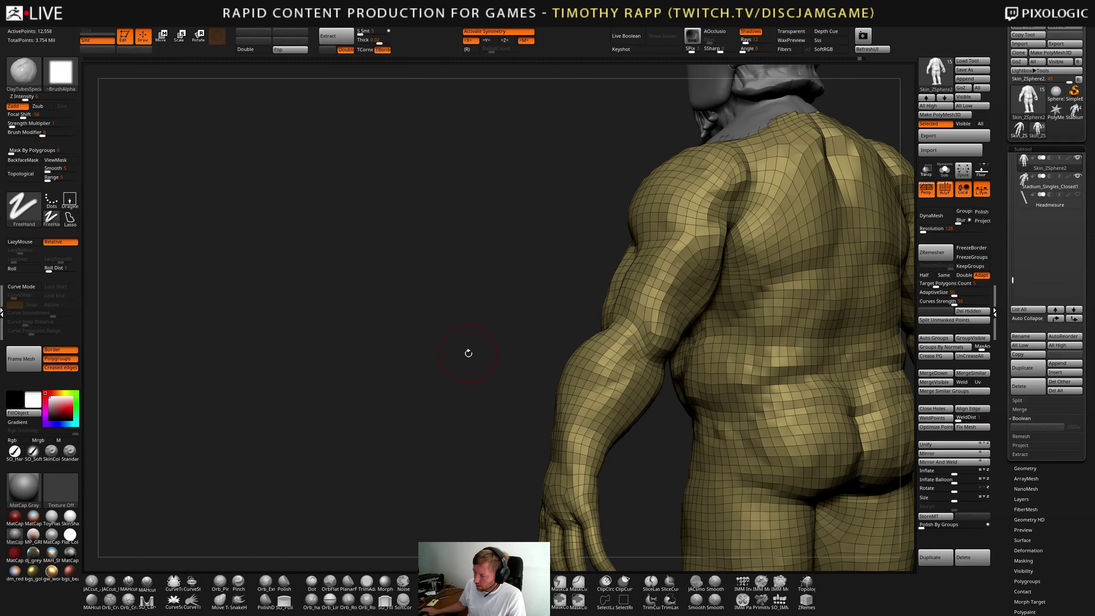
- Try building up the forearm below the elbow with the Standard brush
drag(469, 354, 398, 370)
right_drag(638, 455, 610, 415)
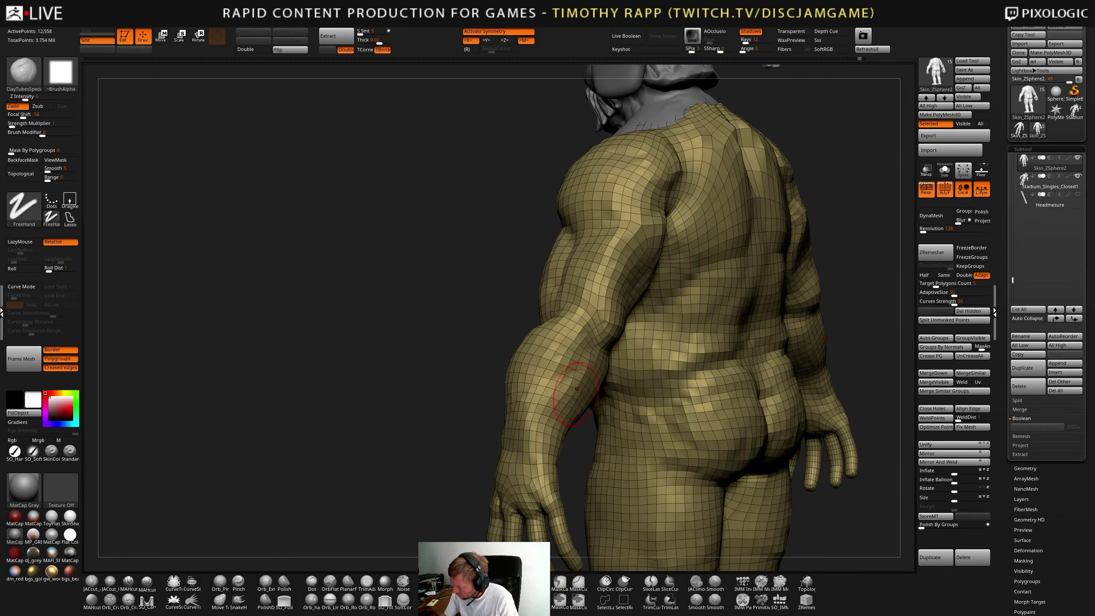
key(b)
key(s)
key(t)
mouse_move(576, 394)
mouse_down()
mouse_move(577, 379)
mouse_move(574, 395)
mouse_up()
key(ctrl+z)
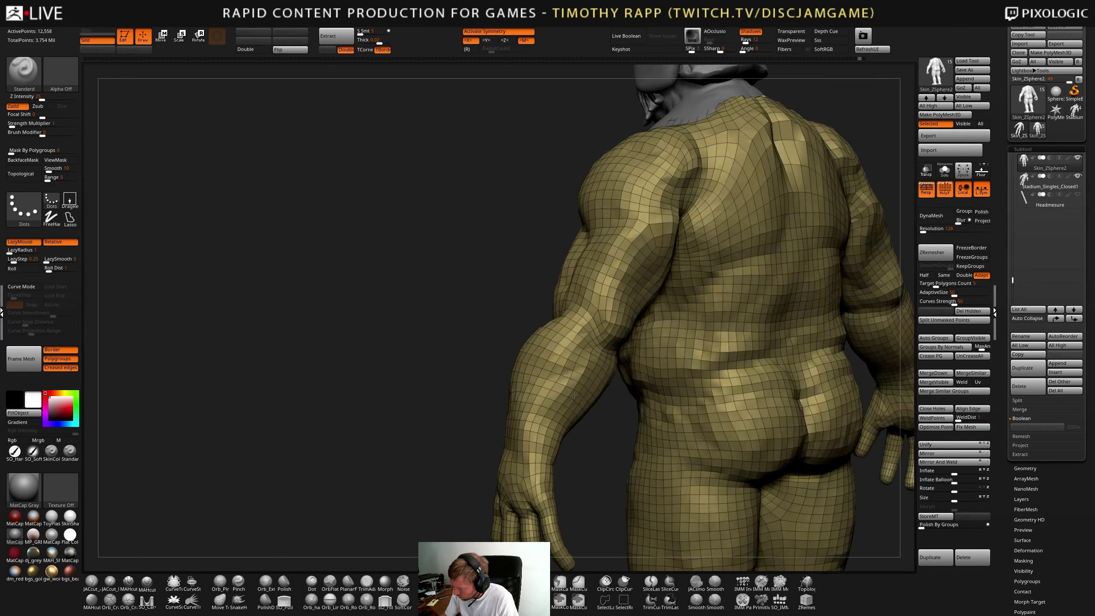
- Try swelling the back of the forearm near the elbow with the Inflat brush
right_drag(574, 395, 585, 403)
key(b)
key(i)
key(n)
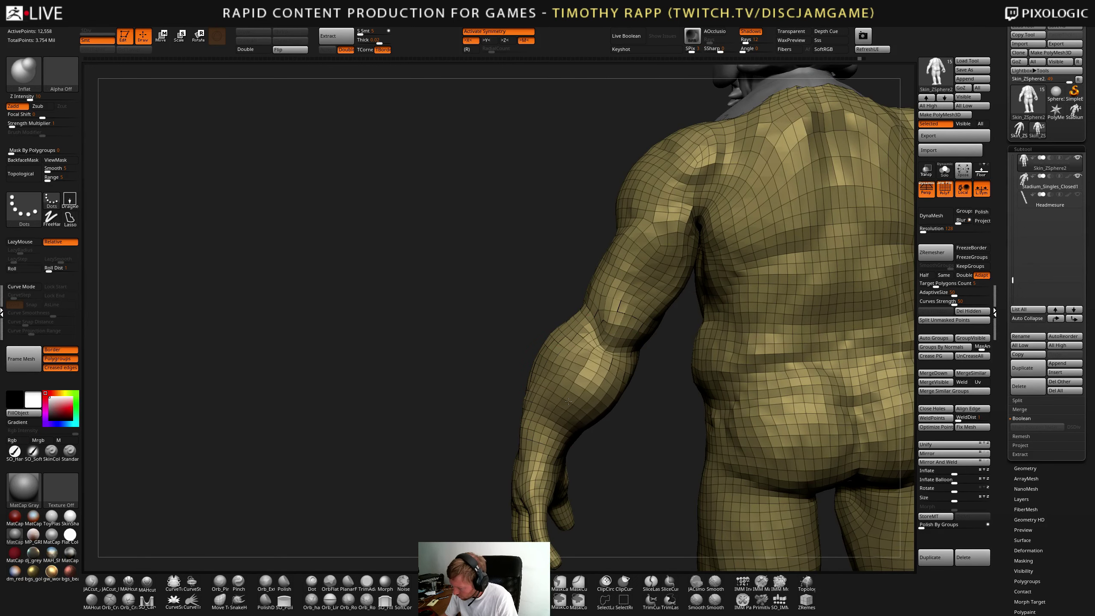
drag(568, 401, 611, 385)
mouse_move(584, 387)
ctrl+right_down()
mouse_move(597, 411)
mouse_move(634, 388)
ctrl+right_up()
key(ctrl+z)
- Smooth the elbow, the back of the upper arm and the crease at the rear armpit
shift+drag(557, 362, 562, 375)
mouse_move(563, 376)
right_down()
mouse_move(608, 381)
mouse_move(571, 369)
mouse_move(588, 360)
right_up()
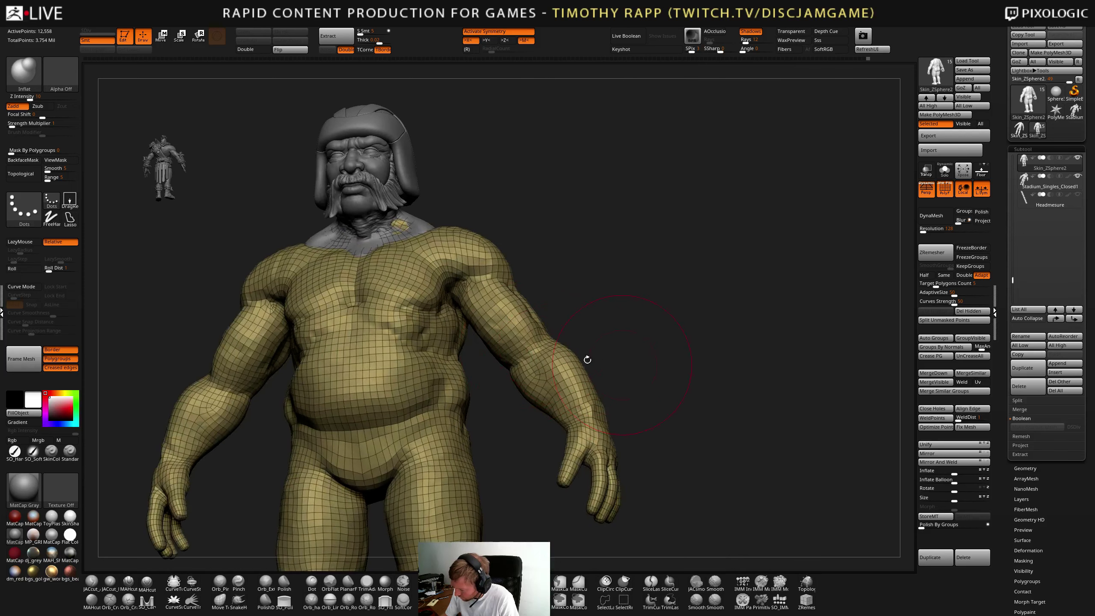
mouse_move(514, 317)
right_down()
mouse_move(498, 310)
mouse_move(592, 339)
mouse_move(530, 329)
mouse_move(624, 305)
mouse_move(578, 327)
mouse_move(544, 393)
mouse_move(566, 380)
mouse_move(607, 401)
mouse_move(640, 305)
right_up()
shift+drag(641, 305, 631, 320)
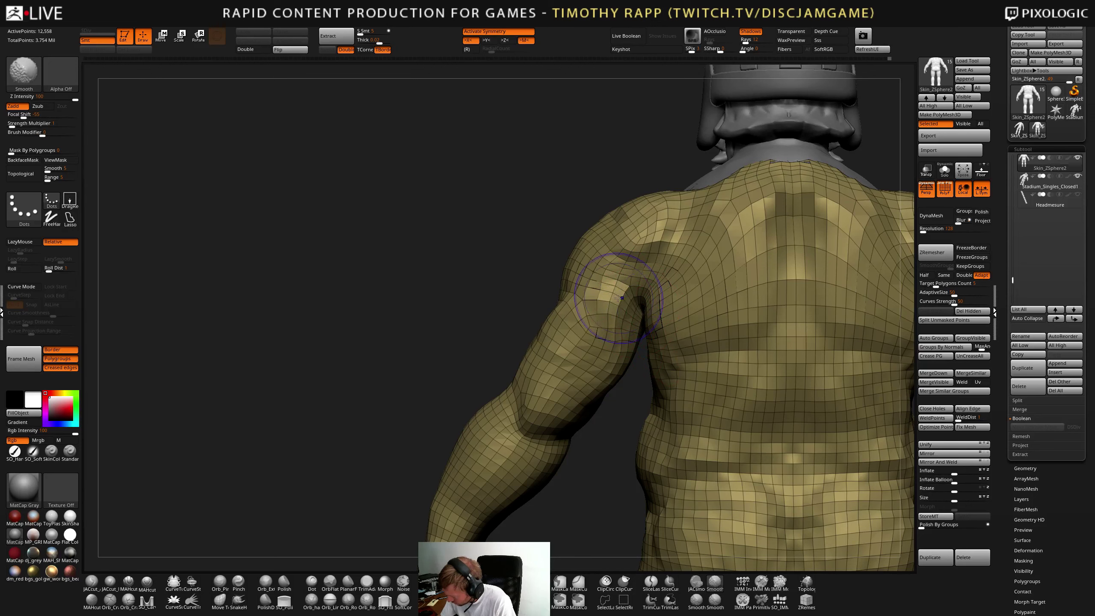
right_drag(630, 320, 612, 325)
shift+drag(634, 328, 630, 356)
right_drag(630, 356, 628, 343)
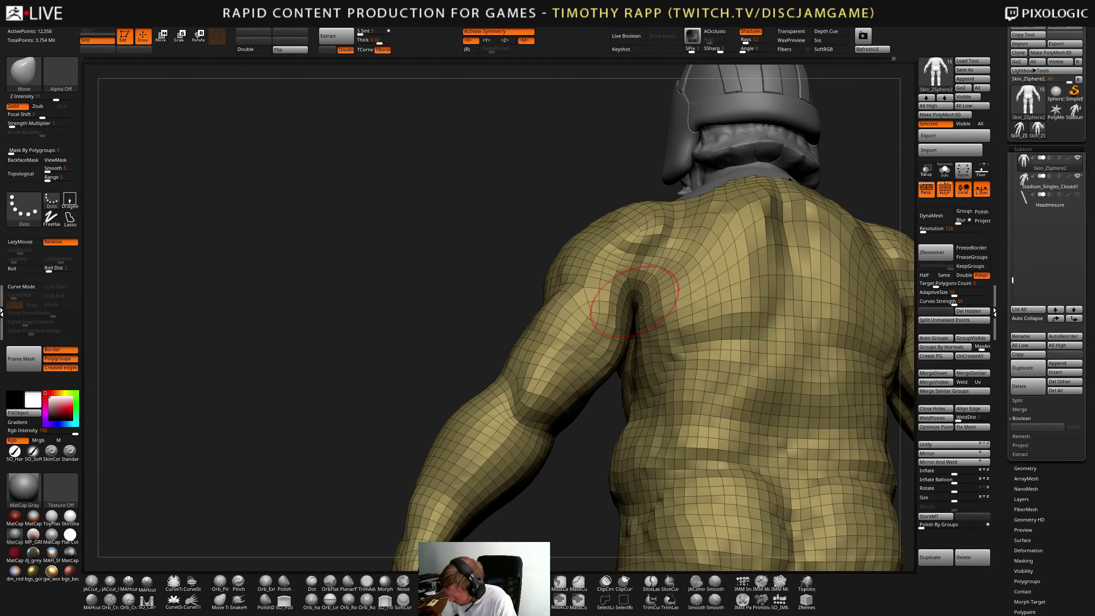
shift+drag(631, 294, 630, 313)
mouse_move(631, 345)
right_down()
mouse_move(625, 311)
mouse_move(619, 363)
mouse_move(598, 356)
right_up()
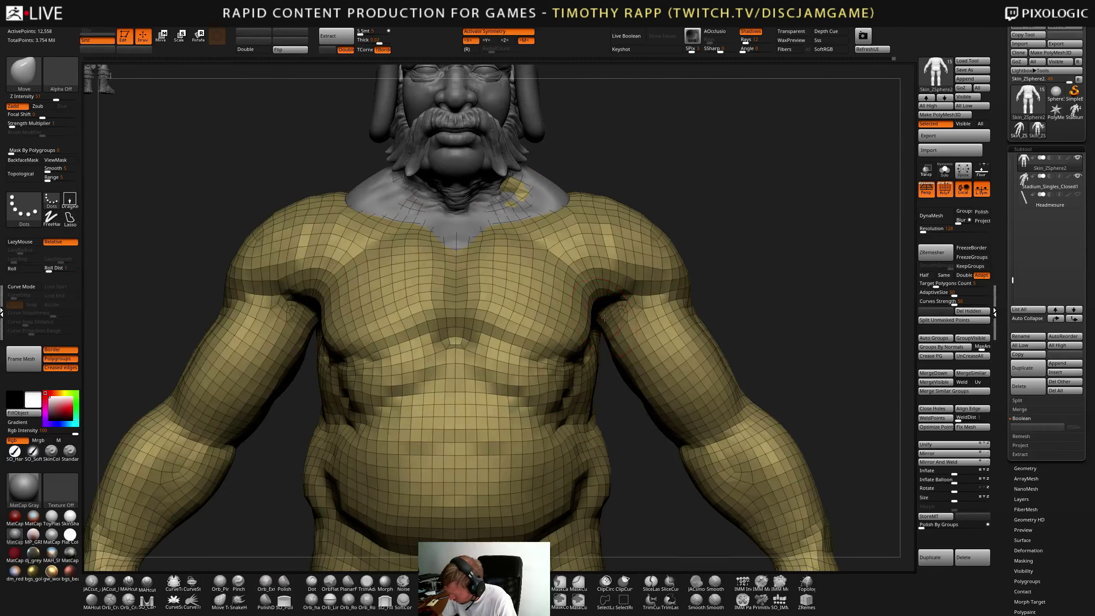
- Refine the armpit and rib creases with the DamStandard brush and smooth the ribs and side of the torso
mouse_move(605, 318)
right_down()
mouse_move(601, 375)
mouse_move(635, 431)
mouse_move(621, 454)
mouse_move(635, 403)
mouse_move(591, 360)
right_up()
key(b)
key(d)
key(s)
right_drag(677, 411, 616, 404)
shift+drag(616, 403, 640, 405)
mouse_move(548, 412)
right_down()
mouse_move(595, 416)
mouse_move(482, 434)
right_up()
key(shift)
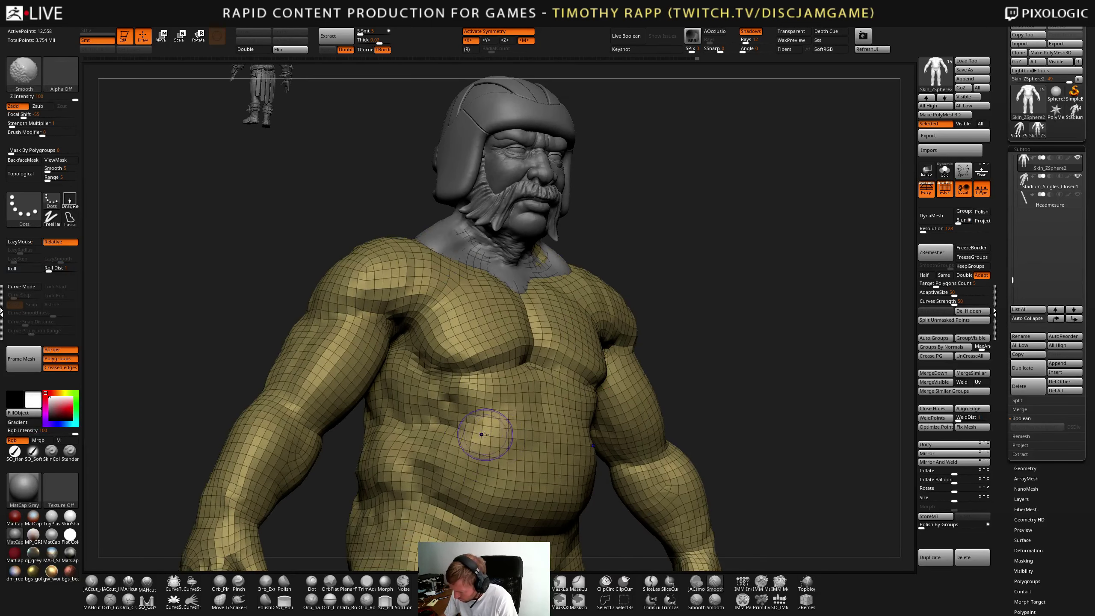
mouse_move(499, 472)
right_down()
mouse_move(552, 380)
mouse_move(523, 368)
right_up()
shift+drag(459, 406, 440, 400)
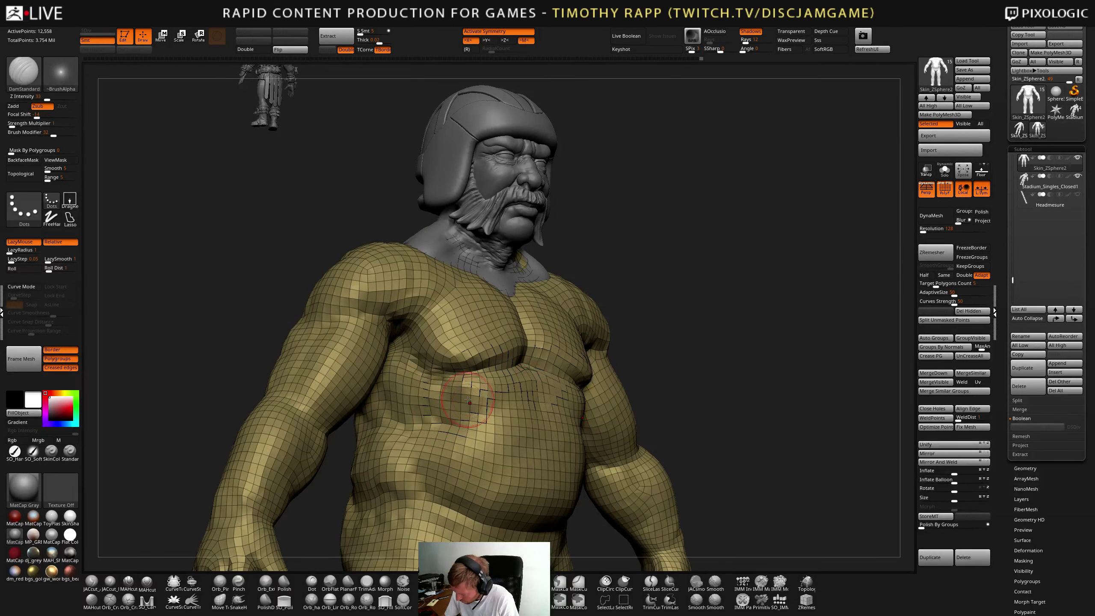
- Build up the rib forms below the chest with ClayTubes, working between them with DamStandard
key(b)
key(c)
key(t)
mouse_move(441, 401)
right_down()
mouse_move(380, 393)
mouse_move(453, 379)
mouse_move(485, 395)
mouse_move(448, 386)
mouse_move(500, 391)
mouse_move(524, 370)
right_up()
key(b)
key(d)
key(s)
key(2)
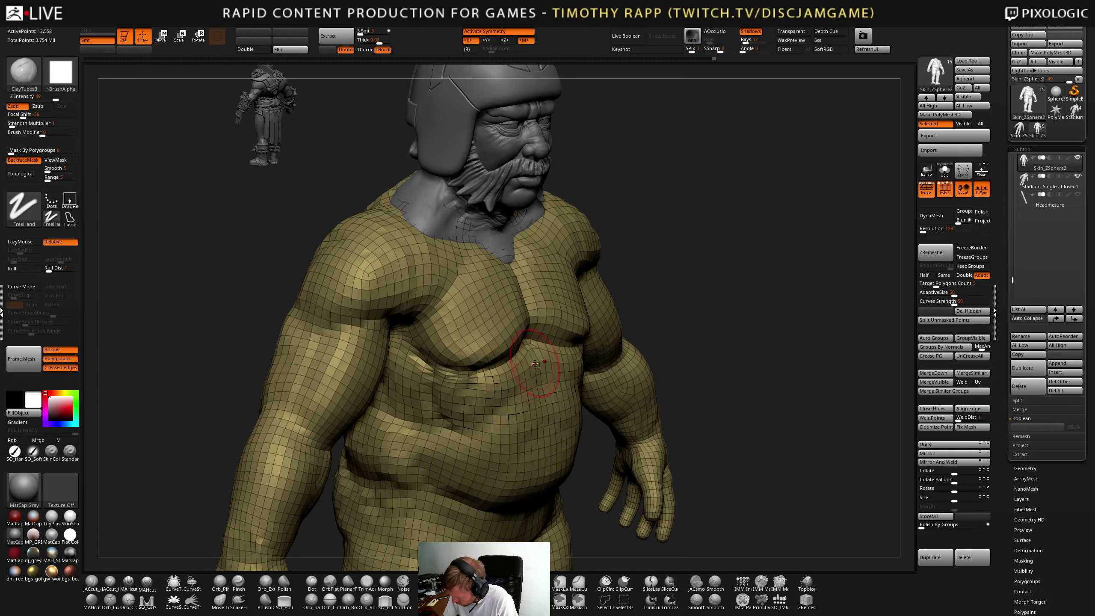
right_drag(508, 415, 534, 387)
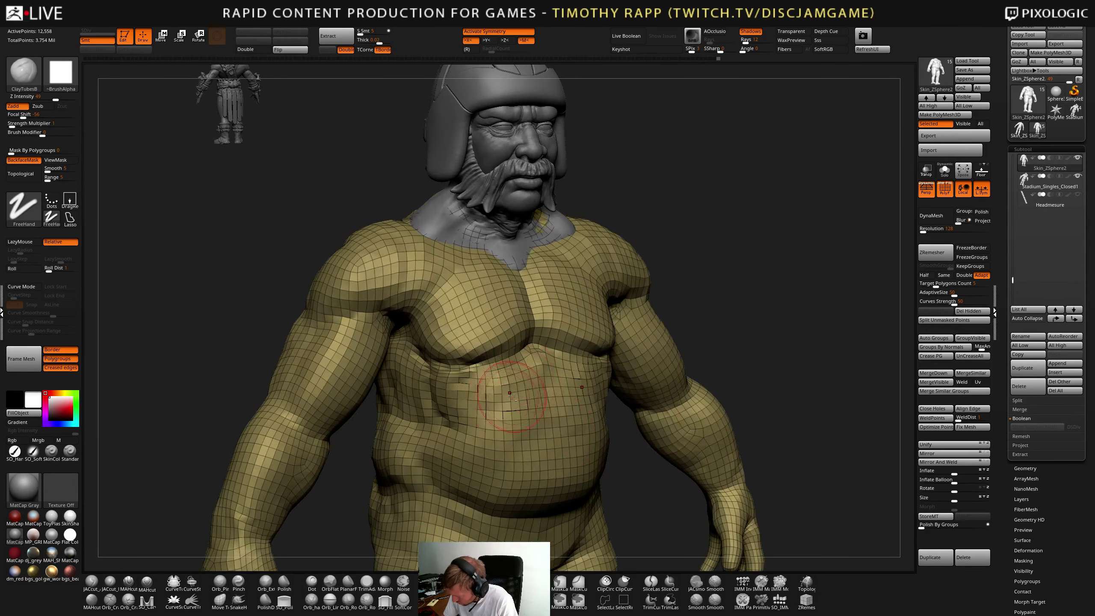
- Carve the upper abdomen beneath the chest with DamStandard and smooth the belly surface
key(b)
key(d)
key(s)
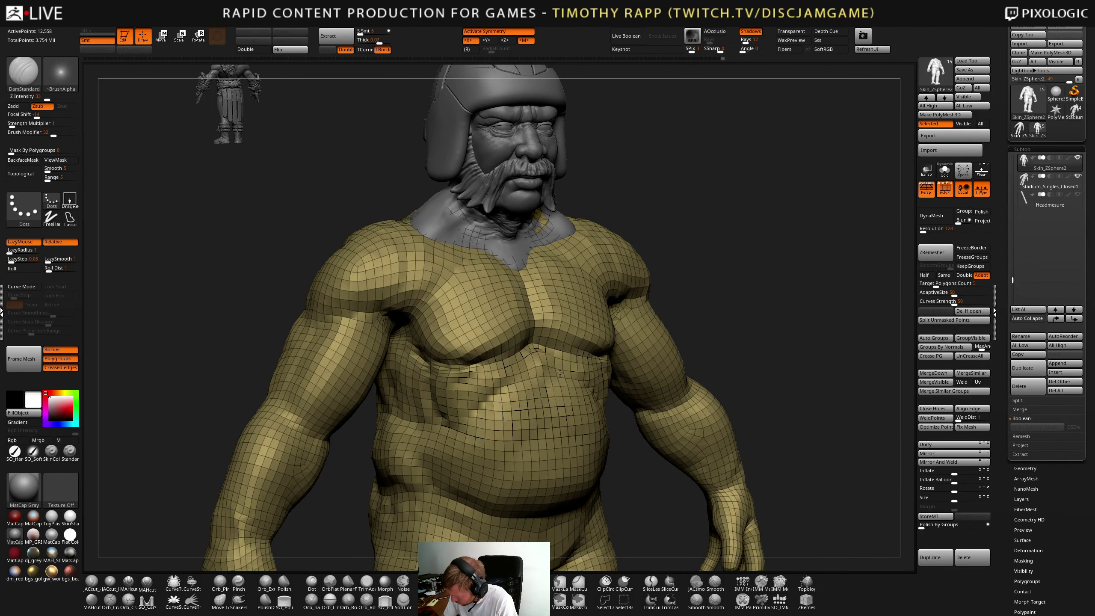
key(shift)
drag(531, 380, 564, 377)
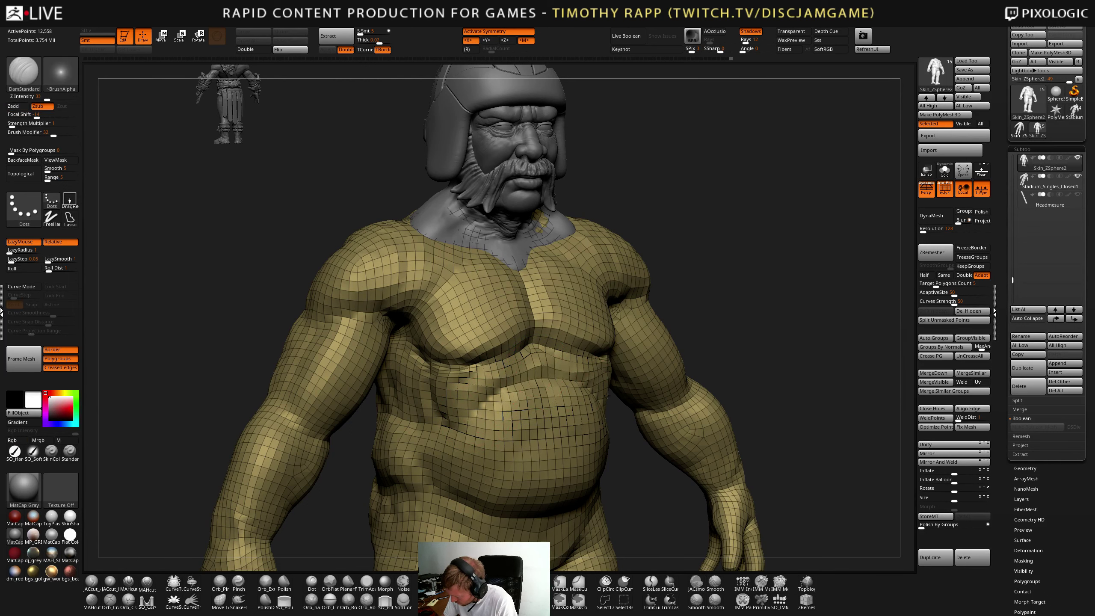
key(shift)
shift+drag(492, 450, 557, 459)
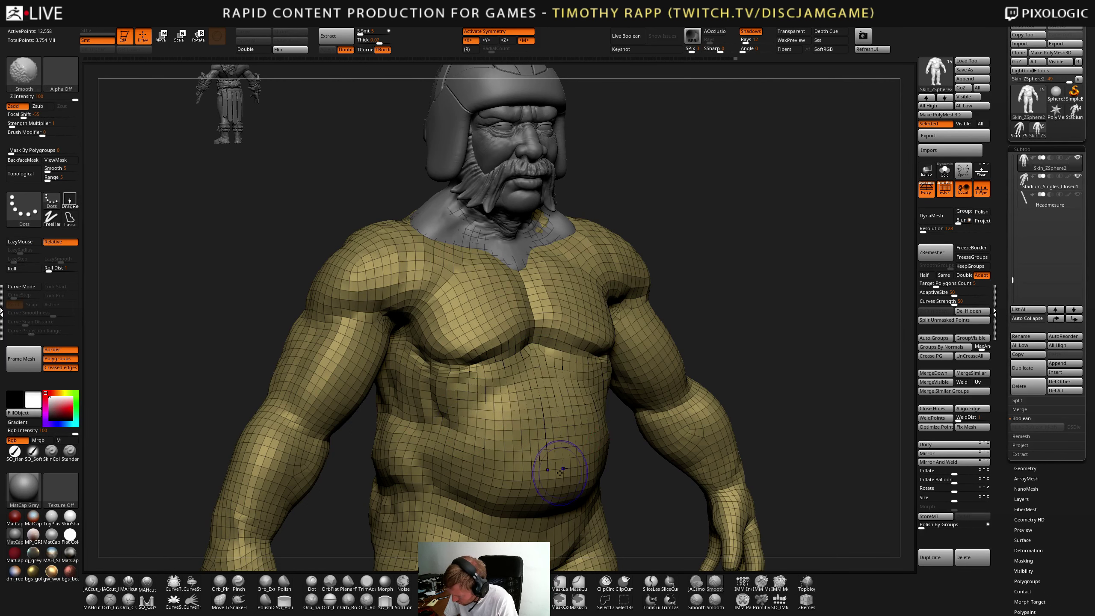
mouse_move(624, 449)
alt+mouse_down()
mouse_move(690, 440)
mouse_move(655, 440)
mouse_move(666, 441)
mouse_move(666, 464)
mouse_move(653, 446)
alt+mouse_up()
right_drag(591, 409, 668, 404)
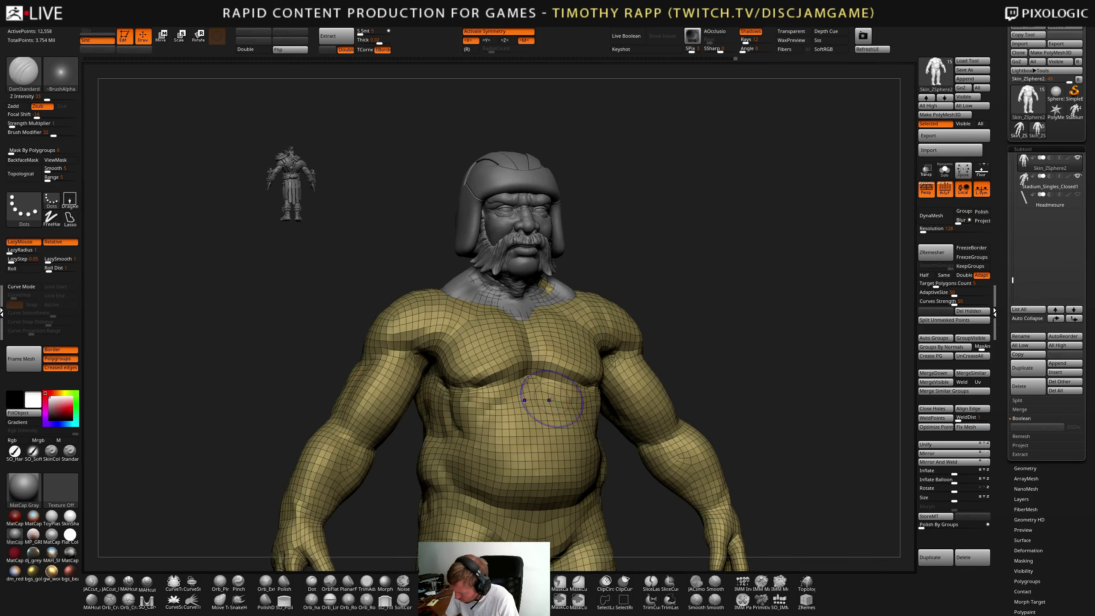
- Turn off the wireframe display and reshape the front of the armpit with the Move brush
key(shift+f)
right_drag(541, 440, 470, 424)
alt+right_drag(664, 415, 650, 431)
mouse_move(629, 444)
right_down()
mouse_move(604, 446)
mouse_move(613, 435)
mouse_move(597, 464)
mouse_move(631, 403)
right_up()
key(b)
key(m)
key(v)
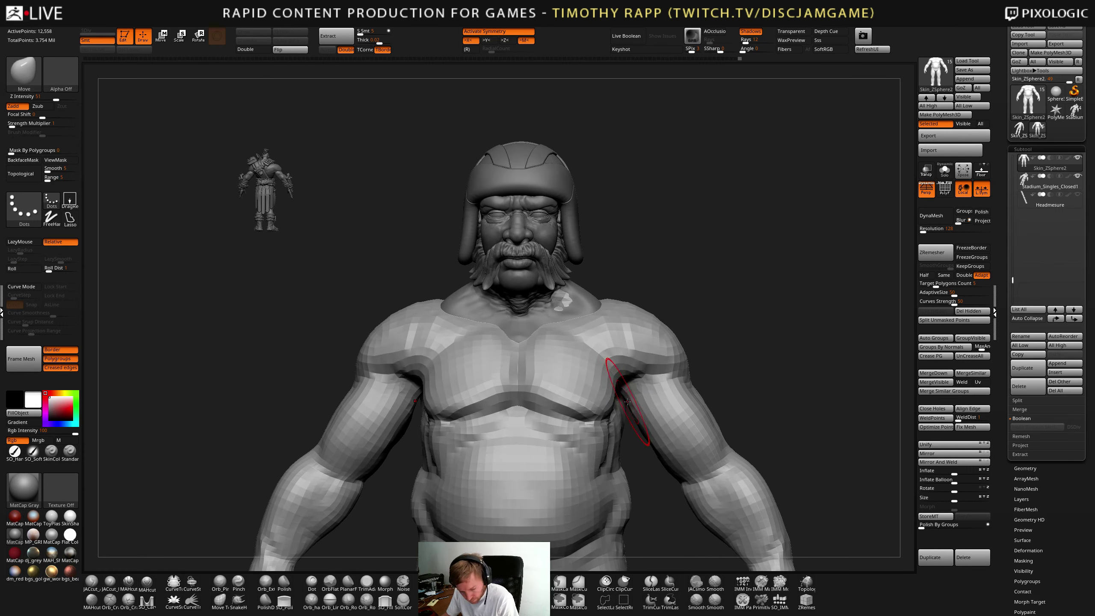
drag(624, 401, 628, 395)
mouse_move(625, 398)
right_down()
mouse_move(633, 393)
mouse_move(624, 400)
right_up()
- Shift the inner upper arm away from the chest with the Move Elastic brush
key(b)
key(m)
key(e)
drag(627, 399, 634, 393)
shift+right_drag(634, 393, 645, 393)
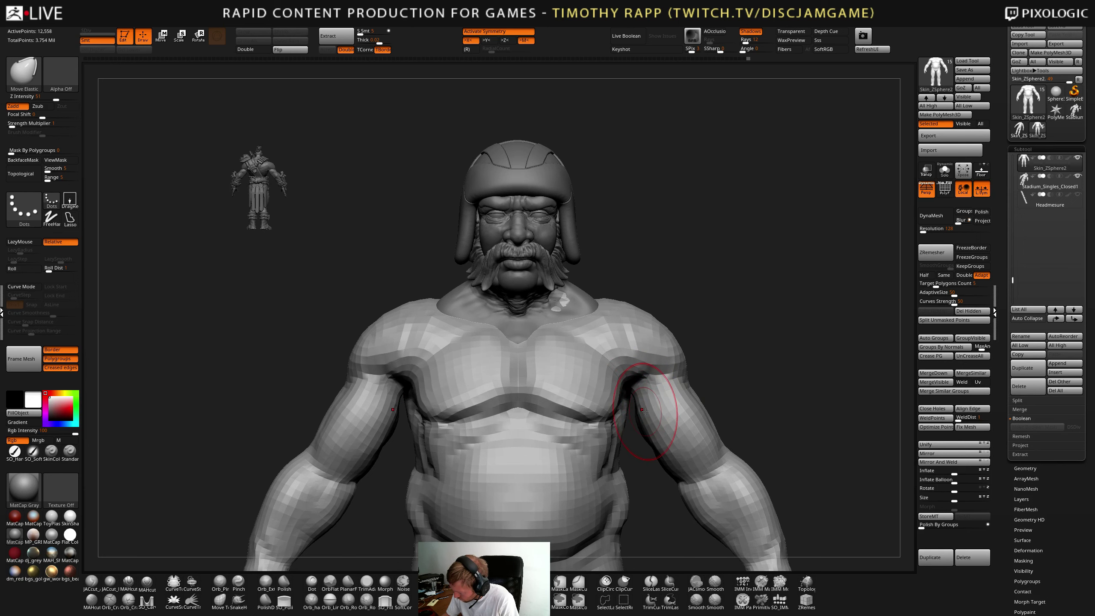
- Build up the inner upper arm and the area below the armpit with the ClayTubes brush
key(b)
key(c)
key(t)
drag(648, 399, 645, 404)
mouse_move(645, 404)
right_down()
mouse_move(638, 411)
mouse_move(646, 396)
mouse_move(643, 405)
mouse_move(631, 387)
right_up()
drag(631, 386, 631, 378)
mouse_move(631, 379)
right_down()
mouse_move(640, 367)
mouse_move(634, 426)
mouse_move(644, 422)
mouse_move(612, 440)
right_up()
drag(612, 440, 628, 462)
- Define the underside of the upper arm with DamStandard and smooth its surface
key(b)
key(d)
key(s)
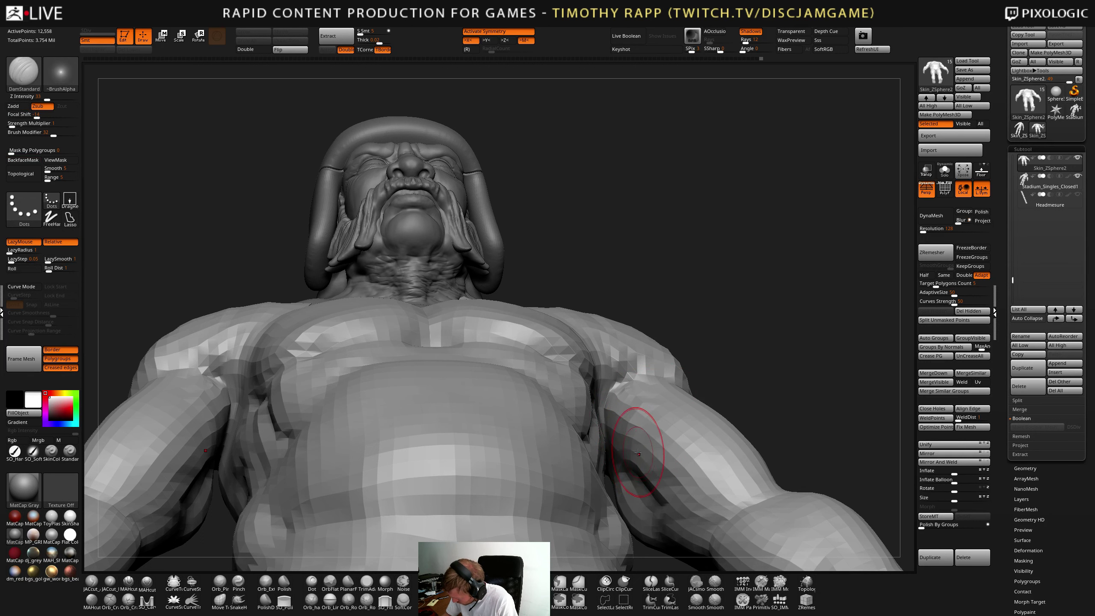
mouse_move(638, 453)
right_down()
mouse_move(611, 464)
mouse_move(630, 468)
mouse_move(634, 509)
mouse_move(751, 434)
mouse_move(698, 357)
right_up()
key(shift)
shift+drag(684, 435, 657, 445)
right_drag(658, 445, 671, 454)
- Reshape the back of the upper arms and the elbow silhouette with the Move brush
key(b)
key(m)
key(v)
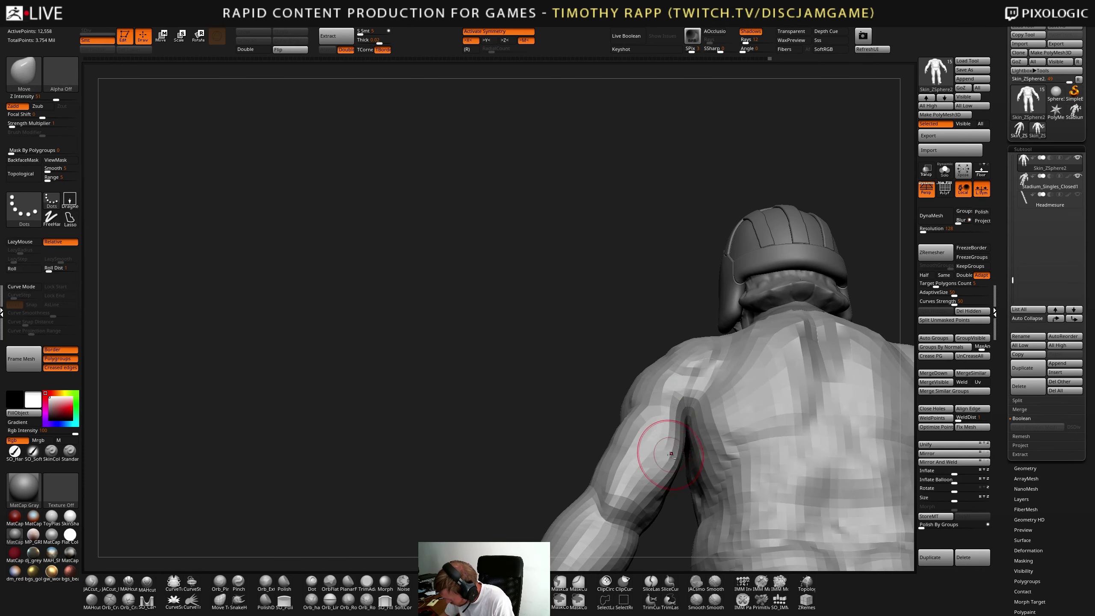
drag(671, 454, 633, 449)
mouse_move(632, 449)
right_down()
mouse_move(664, 425)
mouse_move(754, 414)
mouse_move(670, 445)
mouse_move(765, 448)
mouse_move(724, 442)
right_up()
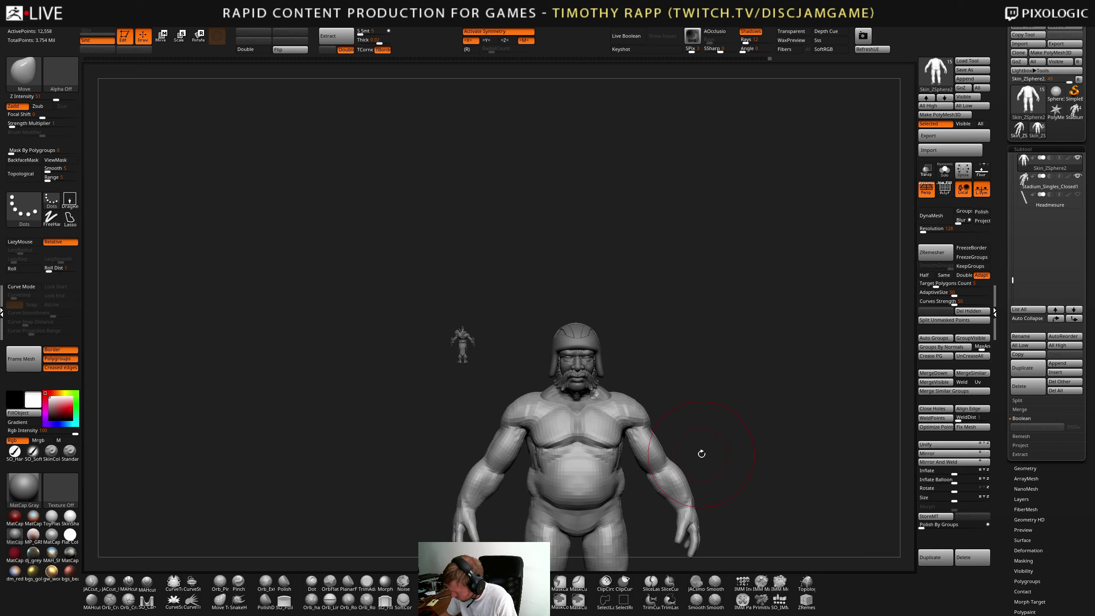
drag(656, 462, 669, 458)
mouse_move(676, 449)
right_down()
mouse_move(632, 451)
mouse_move(666, 455)
right_up()
alt+right_drag(666, 455, 738, 462)
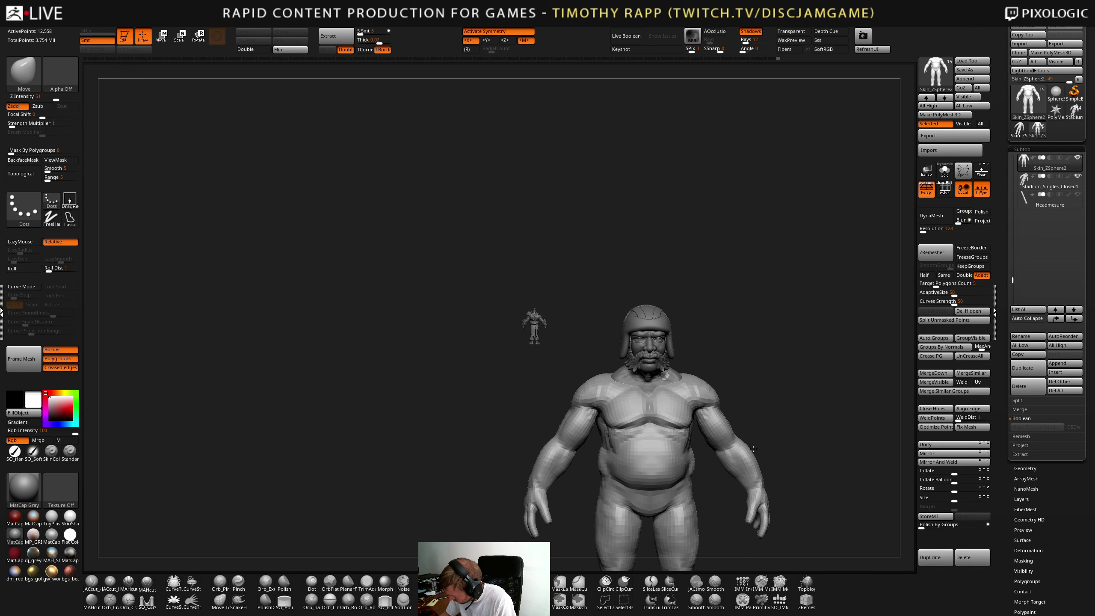
mouse_move(791, 442)
alt+right_down()
mouse_move(653, 335)
mouse_move(718, 372)
mouse_move(695, 362)
alt+right_up()
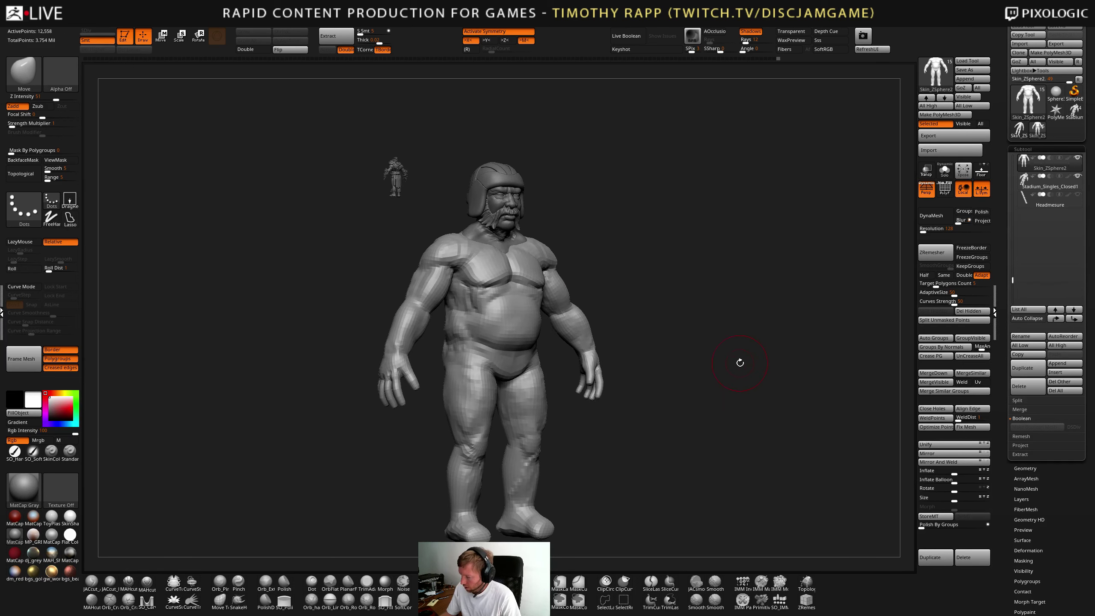
- Refine the outline of the forearms and wrists with the Move brush from front and side
shift+right_drag(598, 312, 621, 320)
mouse_move(621, 319)
ctrl+right_down()
mouse_move(648, 325)
mouse_move(615, 331)
ctrl+right_up()
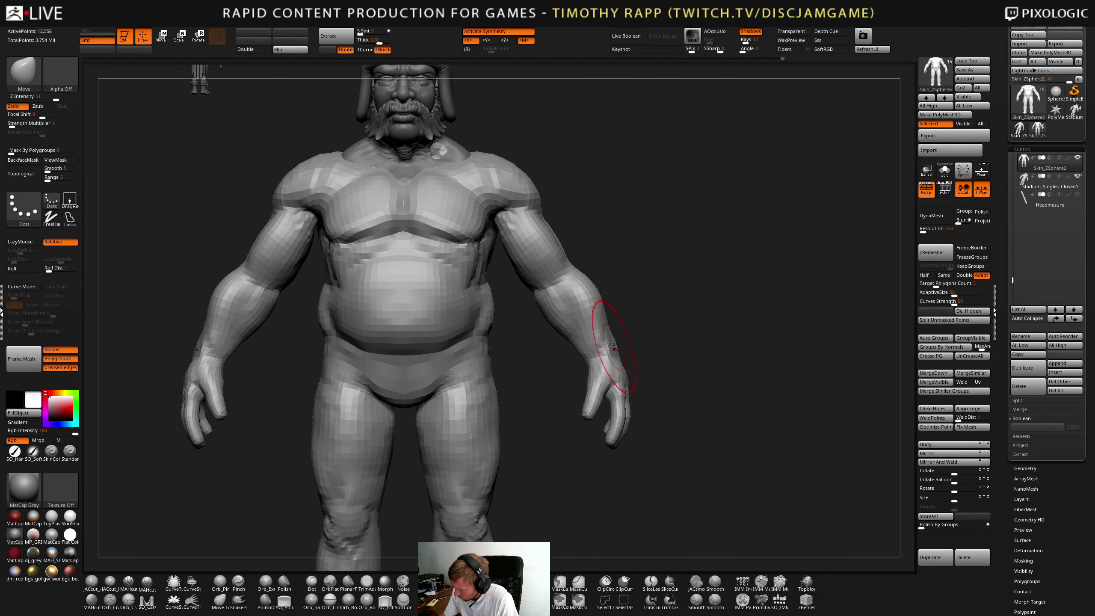
mouse_move(608, 337)
shift+right_down()
mouse_move(645, 351)
mouse_move(594, 318)
mouse_move(549, 331)
mouse_move(537, 299)
mouse_move(521, 300)
shift+right_up()
key(shift)
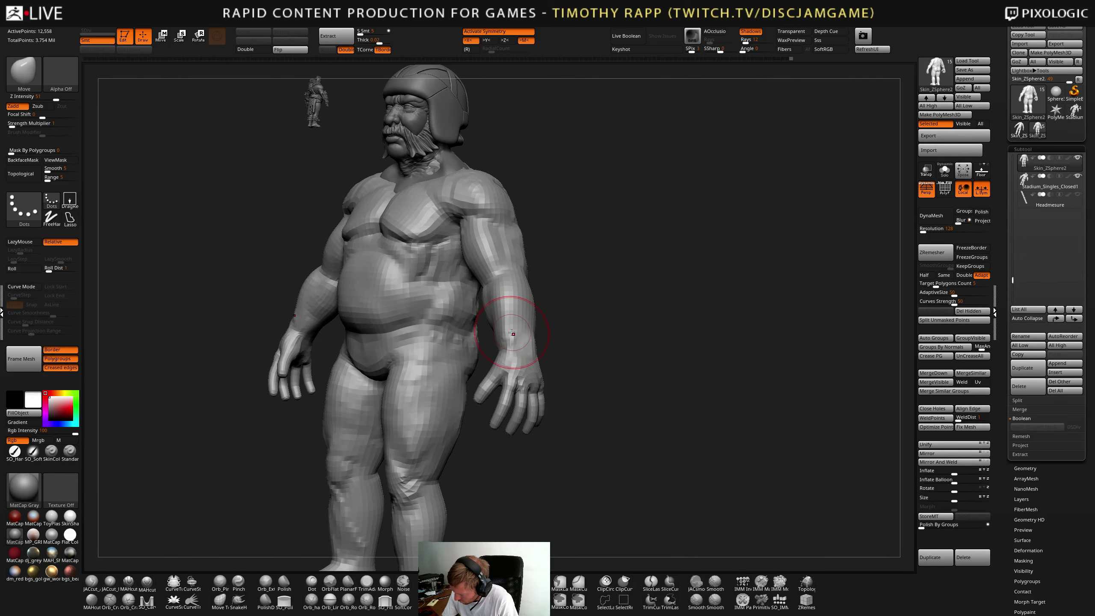
mouse_move(512, 339)
right_down()
mouse_move(496, 326)
mouse_move(484, 344)
mouse_move(544, 321)
mouse_move(558, 368)
right_up()
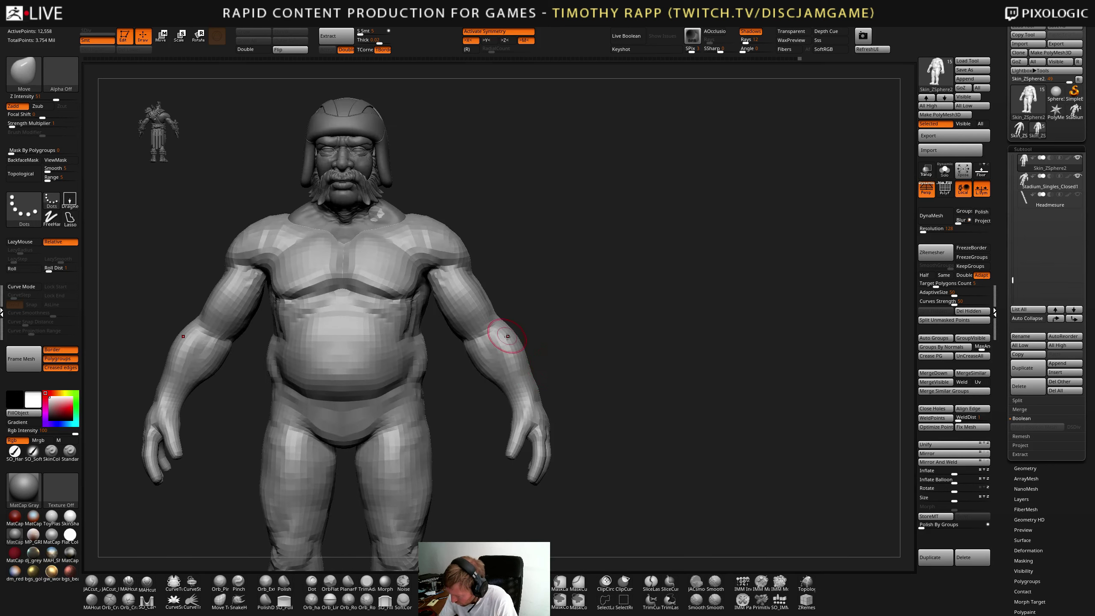
- Carve the forearm muscles below the elbow with DamStandard and add volume with ClayTubes
key(b)
key(d)
key(s)
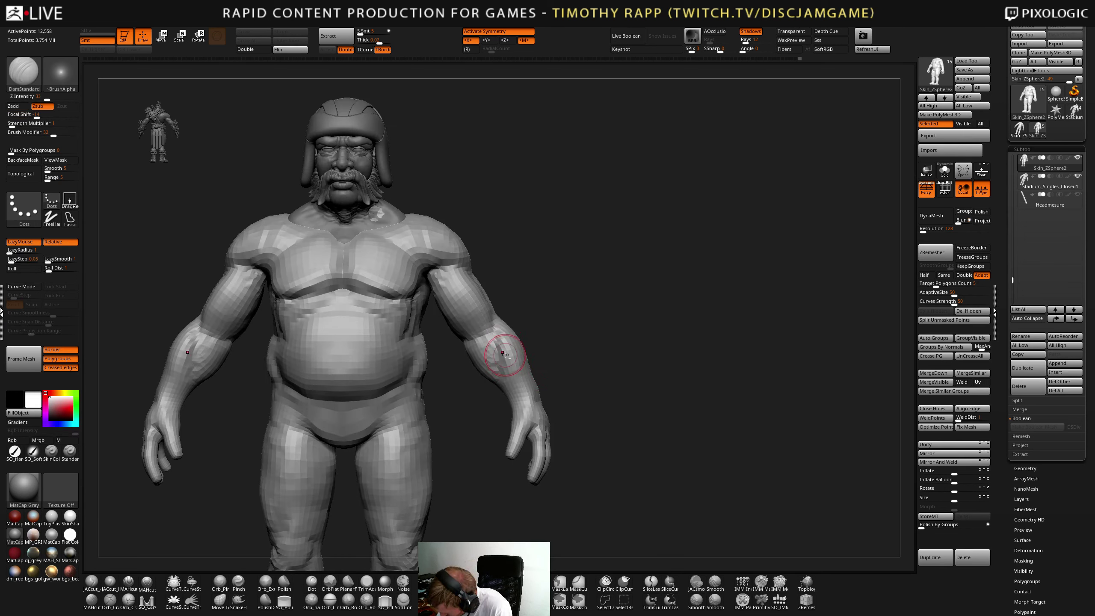
key(b)
key(c)
key(t)
right_drag(511, 390, 509, 336)
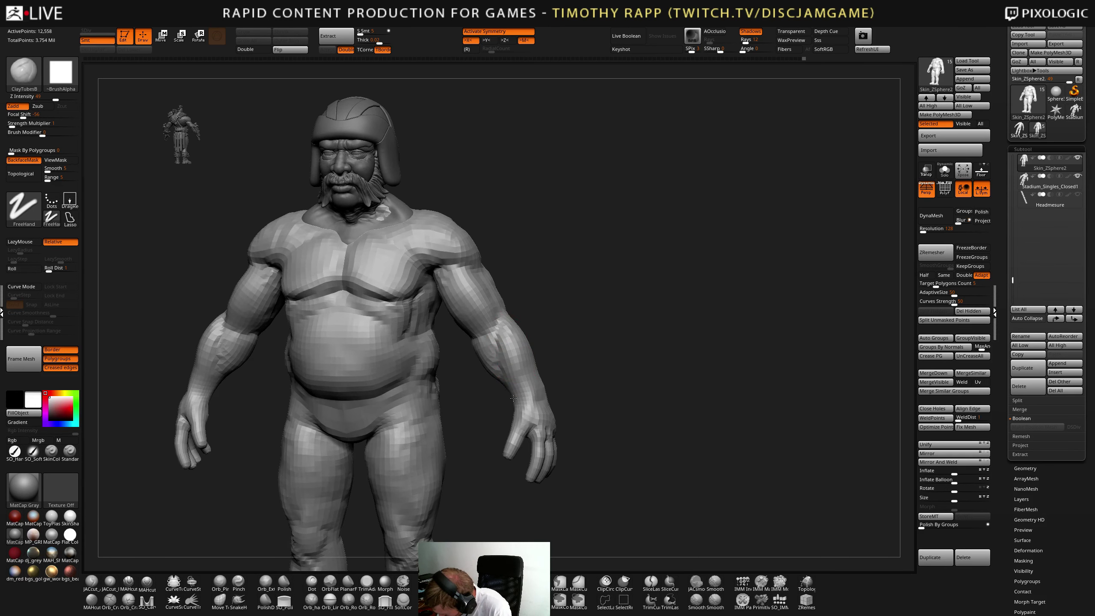
- Refine the forearm and wrist with Move and DamStandard, and build up the back of the hand with ClayTubes
mouse_move(519, 407)
right_down()
mouse_move(548, 421)
mouse_move(526, 403)
mouse_move(591, 381)
mouse_move(550, 403)
right_up()
key(b)
key(m)
key(v)
key(b)
key(d)
key(s)
key(b)
key(c)
key(t)
drag(554, 445, 561, 443)
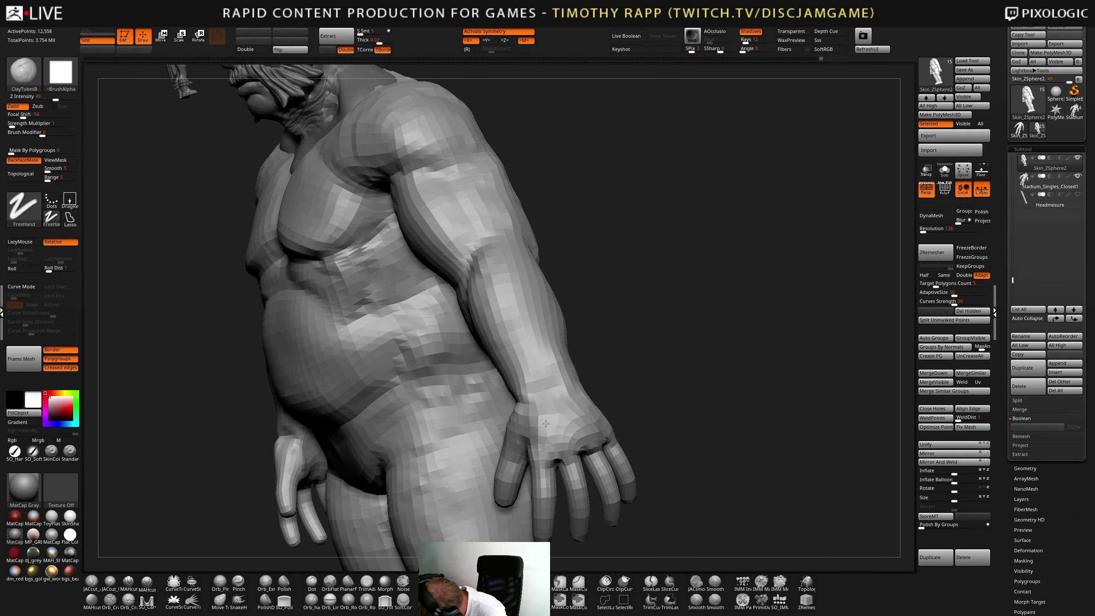
- Define the knuckles and the creases between the fingers with DamStandard
mouse_move(558, 396)
right_down()
mouse_move(553, 406)
mouse_move(531, 374)
mouse_move(501, 460)
mouse_move(529, 419)
mouse_move(582, 432)
mouse_move(641, 391)
mouse_move(638, 432)
mouse_move(650, 444)
mouse_move(567, 470)
mouse_move(566, 449)
mouse_move(555, 455)
mouse_move(574, 367)
mouse_move(571, 390)
right_up()
key(b)
key(d)
key(s)
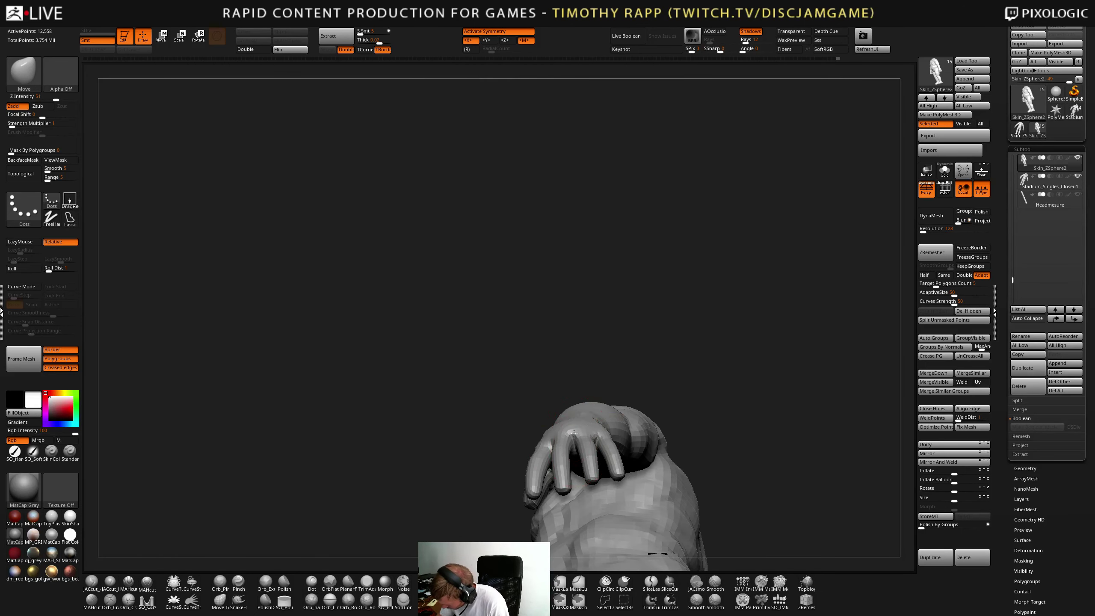
right_drag(568, 439, 594, 409)
- Thicken the fingers with the Inflate brush
key(b)
key(i)
key(n)
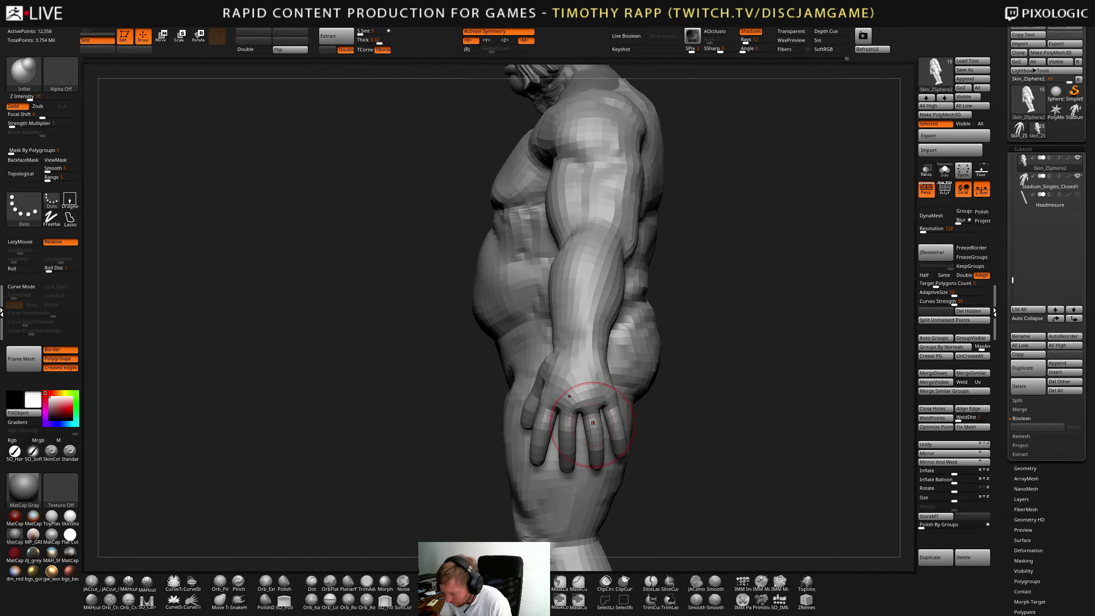
right_drag(595, 412, 572, 417)
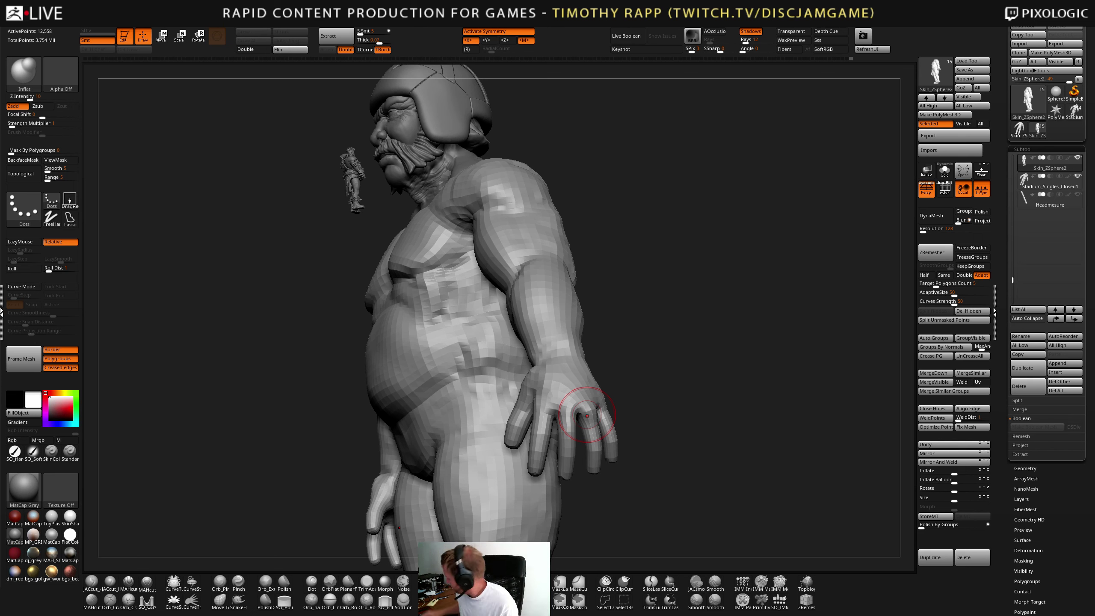
shift+right_drag(587, 416, 687, 382)
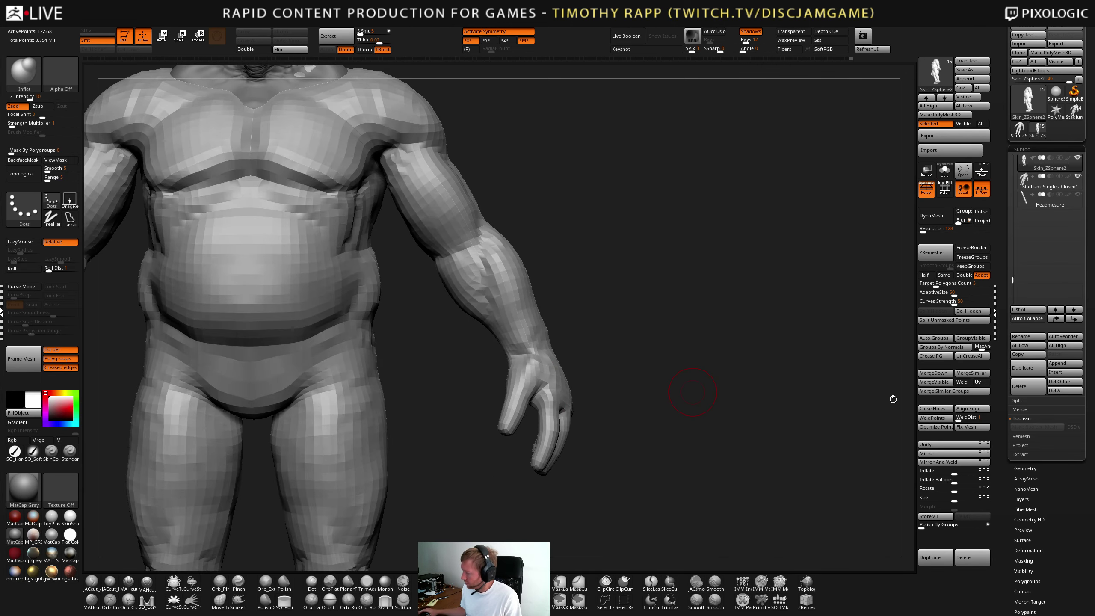
- Adjust the silhouette of the torso and arms with the Move brush from front and side
drag(761, 323, 717, 309)
alt+drag(718, 309, 852, 406)
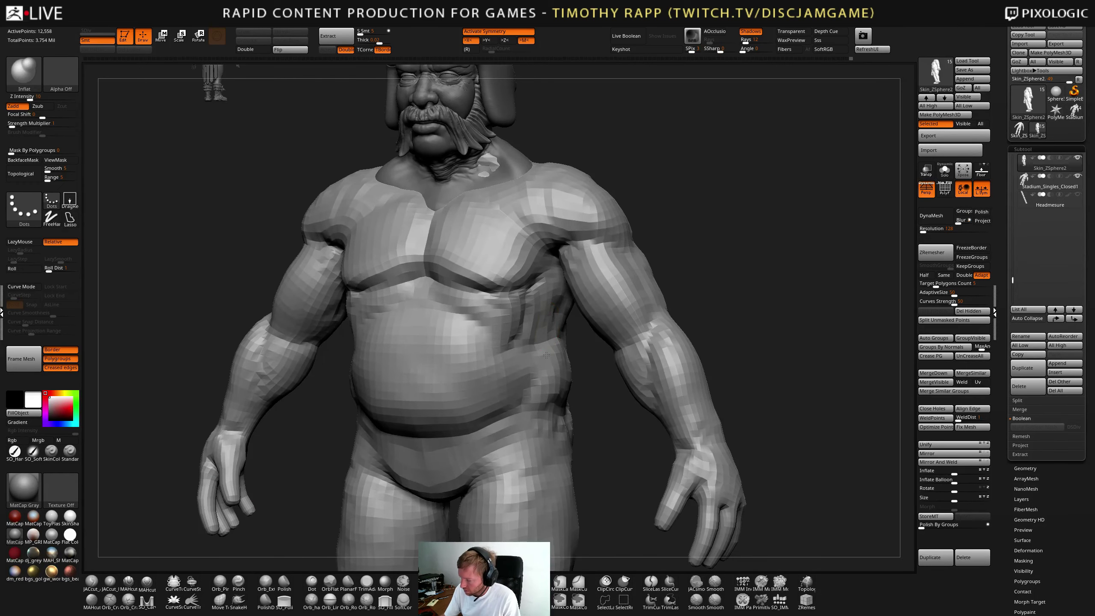
mouse_move(546, 355)
right_down()
mouse_move(531, 322)
mouse_move(536, 340)
mouse_move(520, 341)
mouse_move(523, 381)
mouse_move(665, 371)
mouse_move(561, 414)
mouse_move(548, 458)
mouse_move(541, 430)
mouse_move(515, 436)
mouse_move(518, 446)
right_up()
key(b)
key(m)
key(v)
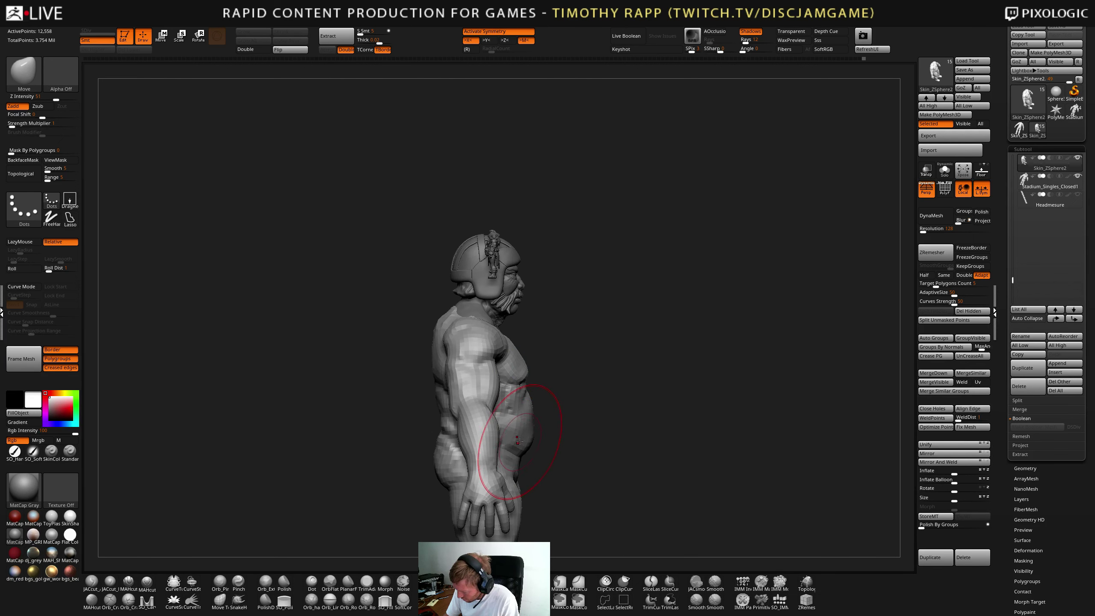
shift+right_drag(522, 442, 551, 477)
drag(553, 477, 561, 474)
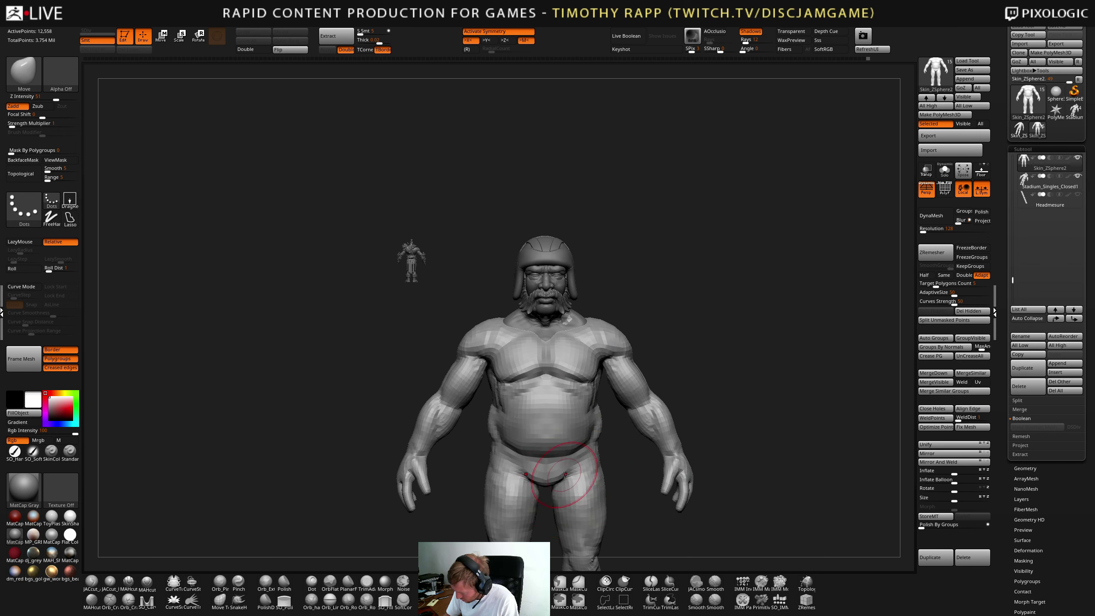
mouse_move(584, 474)
right_down()
mouse_move(568, 473)
mouse_move(569, 433)
right_up()
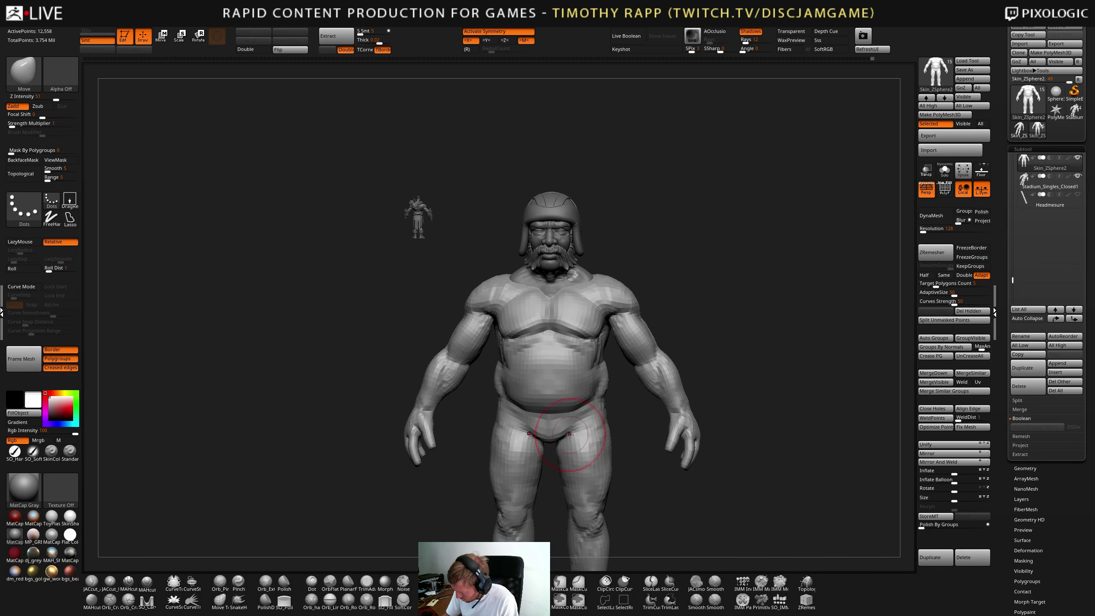
- Sculpt the pelvis and groin folds below the belly with the DamStandard and ClayTubes brushes
key(2)
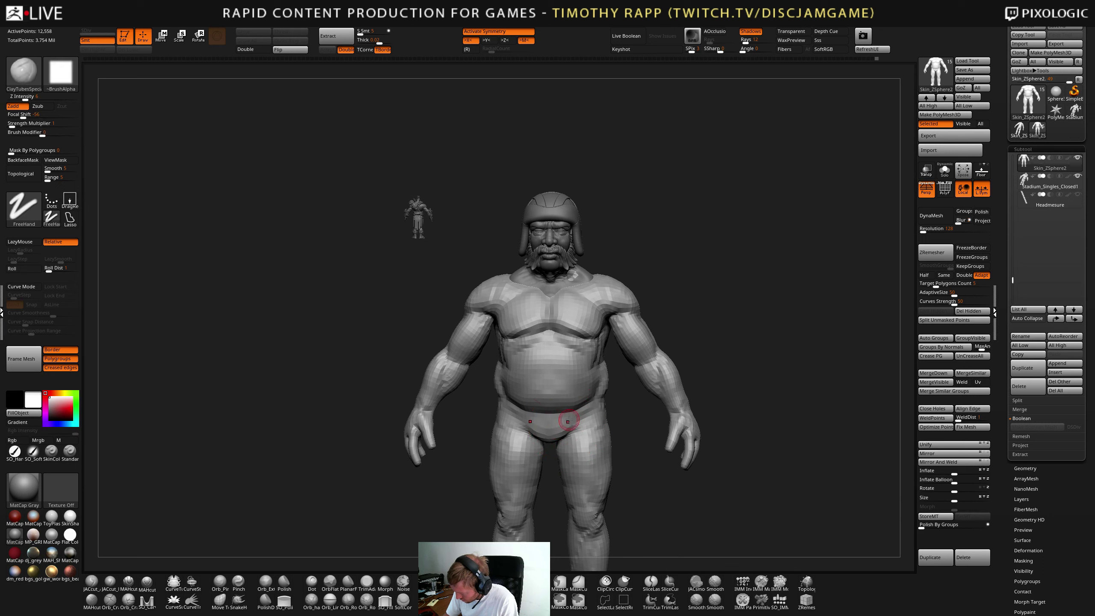
key(b)
key(d)
key(s)
mouse_move(573, 425)
right_down()
mouse_move(559, 441)
mouse_move(612, 408)
mouse_move(586, 429)
mouse_move(604, 419)
mouse_move(655, 448)
mouse_move(624, 421)
mouse_move(613, 458)
mouse_move(602, 435)
mouse_move(616, 439)
right_up()
key(2)
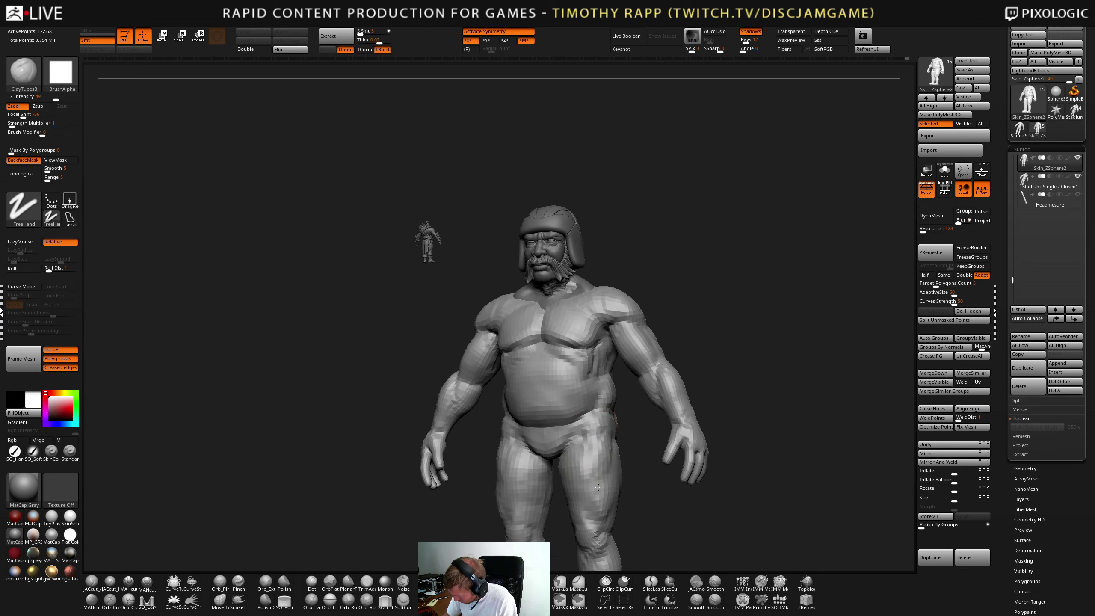
- Shape the thighs and define the leg muscles by alternating the DamStandard and ClayTubes brushes
shift+right_drag(598, 486, 594, 469)
key(b)
key(d)
key(s)
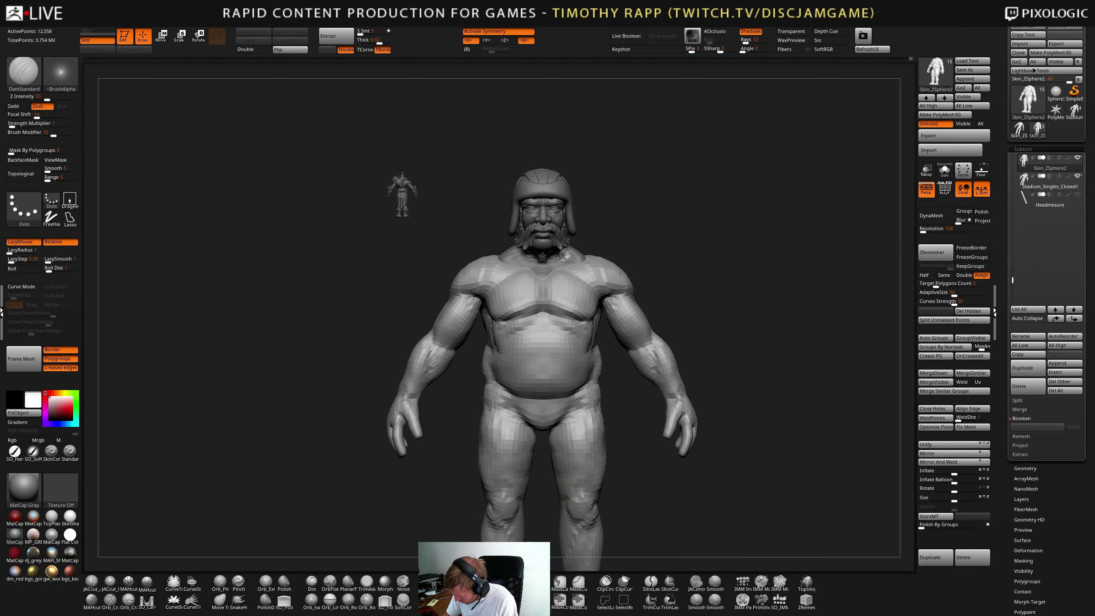
mouse_move(585, 511)
right_down()
mouse_move(578, 498)
mouse_move(599, 515)
mouse_move(601, 472)
mouse_move(600, 501)
mouse_move(609, 483)
mouse_move(699, 497)
mouse_move(687, 464)
right_up()
key(b)
key(c)
key(t)
key(b)
key(d)
key(s)
- Reshape the lower legs with the Move brush and build up their backs with ClayTubes
key(b)
key(c)
key(t)
key(b)
key(m)
key(v)
key(b)
key(c)
key(t)
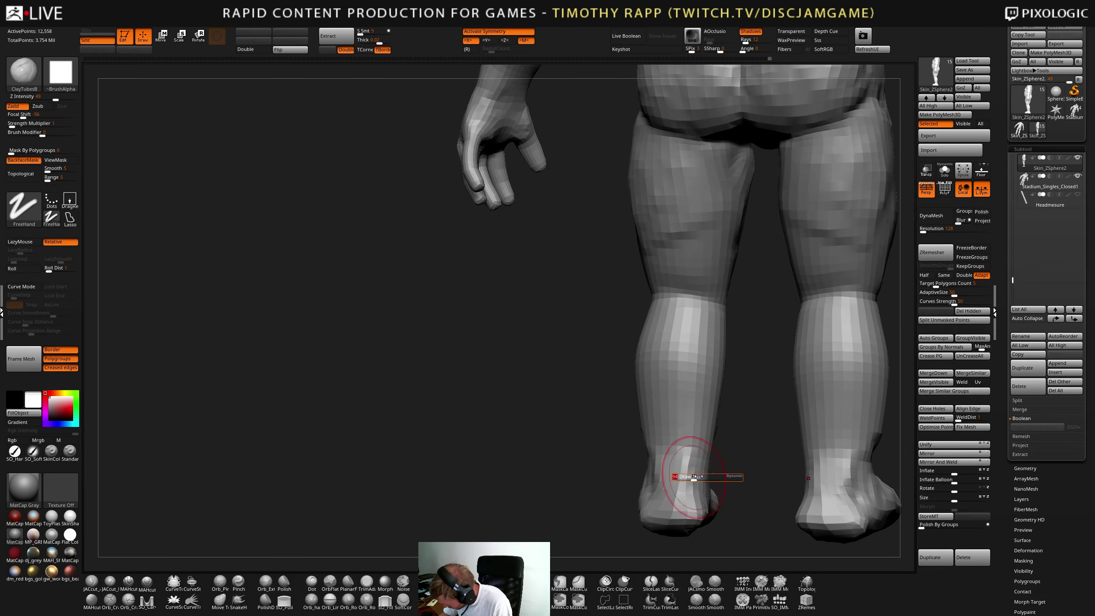
- Build up the heels and ankles with the ClayTubes brush, working from behind and the side
drag(687, 464, 694, 478)
mouse_move(694, 479)
right_down()
mouse_move(708, 482)
mouse_move(690, 467)
right_up()
drag(686, 457, 667, 477)
right_drag(707, 466, 655, 448)
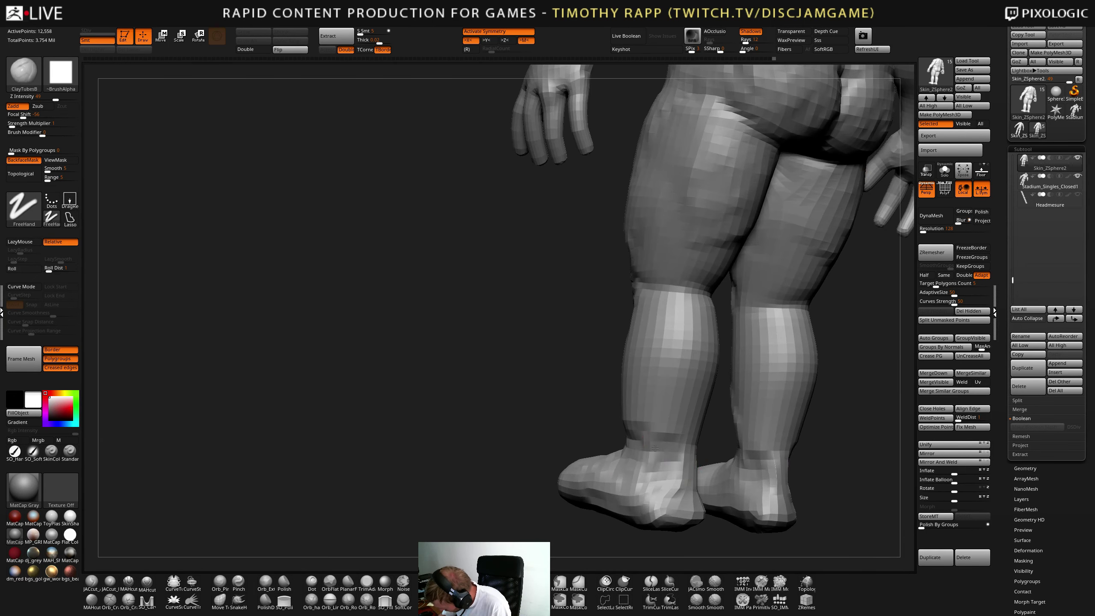
drag(664, 439, 636, 414)
right_drag(636, 415, 663, 429)
mouse_move(647, 453)
mouse_down()
mouse_move(624, 412)
mouse_move(652, 381)
mouse_up()
- Smooth the ankles and the upper surface of the feet
shift+right_drag(653, 379, 688, 397)
shift+drag(629, 445, 597, 446)
right_drag(597, 446, 625, 451)
shift+drag(616, 451, 578, 409)
- Reshape the toe area and outline of the feet with the Move brush
mouse_move(681, 432)
right_down()
mouse_move(654, 441)
mouse_move(627, 425)
right_up()
mouse_move(569, 472)
right_down()
mouse_move(489, 509)
mouse_move(538, 490)
mouse_move(557, 499)
mouse_move(555, 464)
mouse_move(548, 481)
mouse_move(558, 463)
right_up()
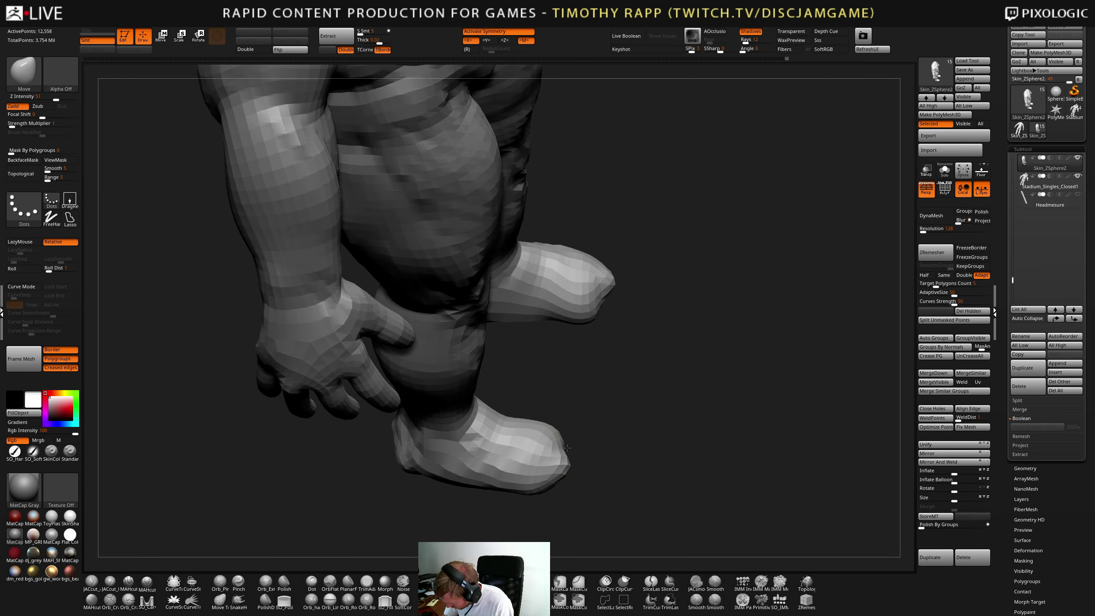
key(shift)
right_drag(567, 470, 579, 410)
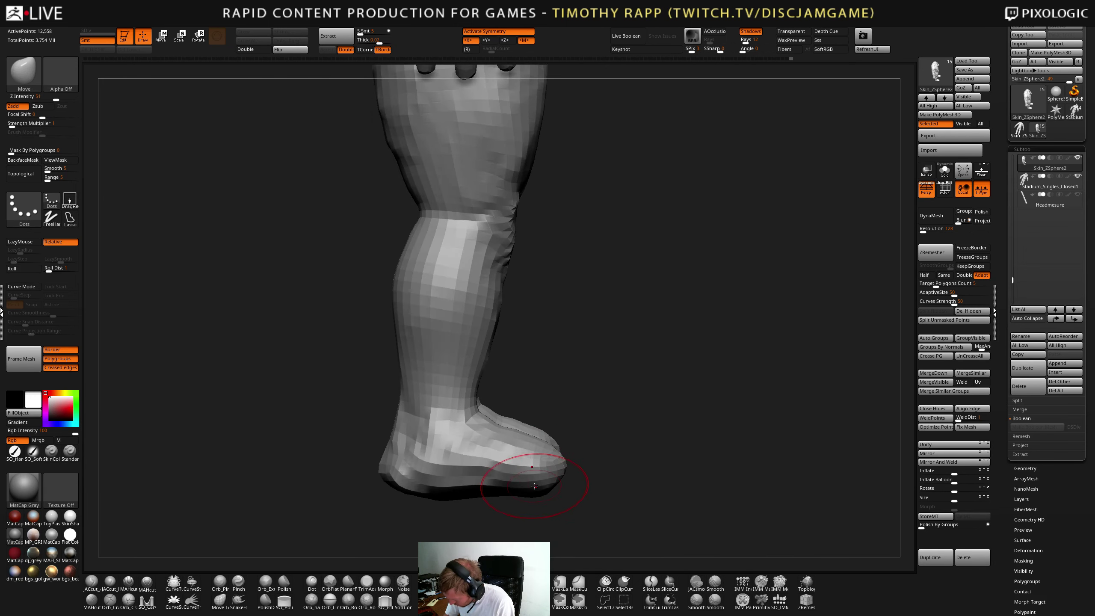
mouse_move(503, 501)
right_down()
mouse_move(432, 498)
mouse_move(504, 511)
right_up()
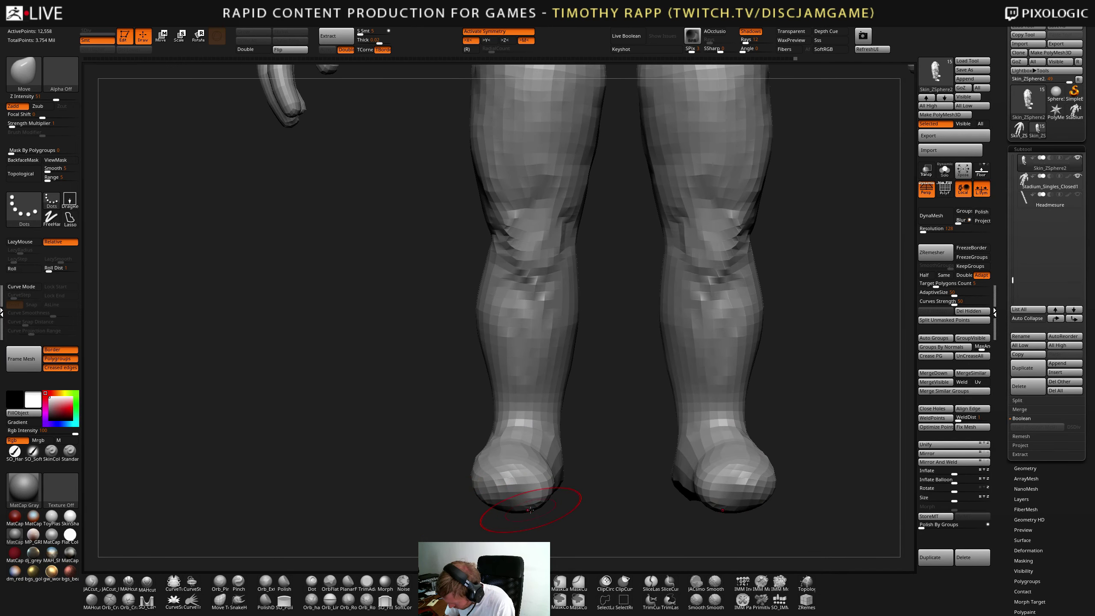
- Flatten the soles of both feet with the ClipCurve brush
ctrl+shift+drag(806, 500, 392, 518)
ctrl+shift+click(425, 535)
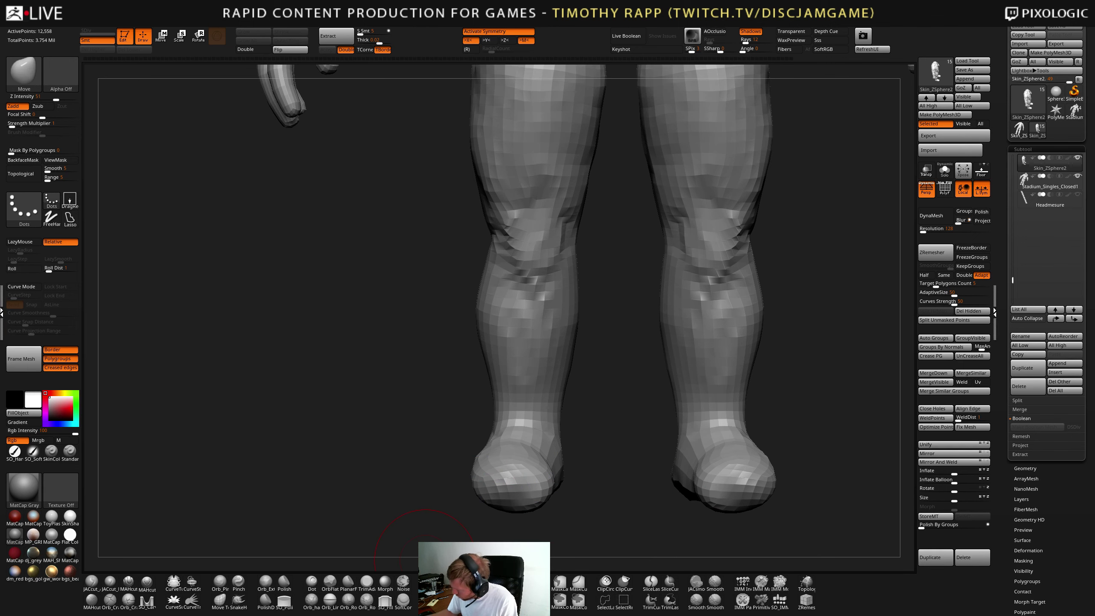
click(623, 583)
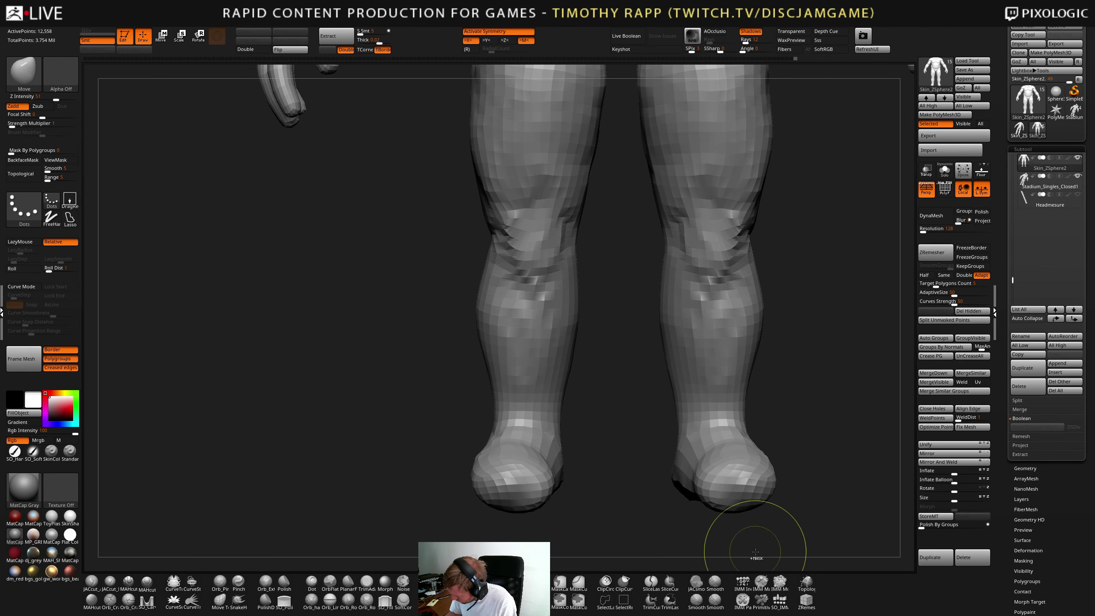
ctrl+shift+drag(806, 517, 383, 511)
mouse_move(837, 520)
ctrl+shift+mouse_down()
mouse_move(265, 521)
mouse_move(270, 510)
mouse_move(736, 497)
ctrl+shift+mouse_up()
ctrl+shift+drag(738, 507, 237, 496)
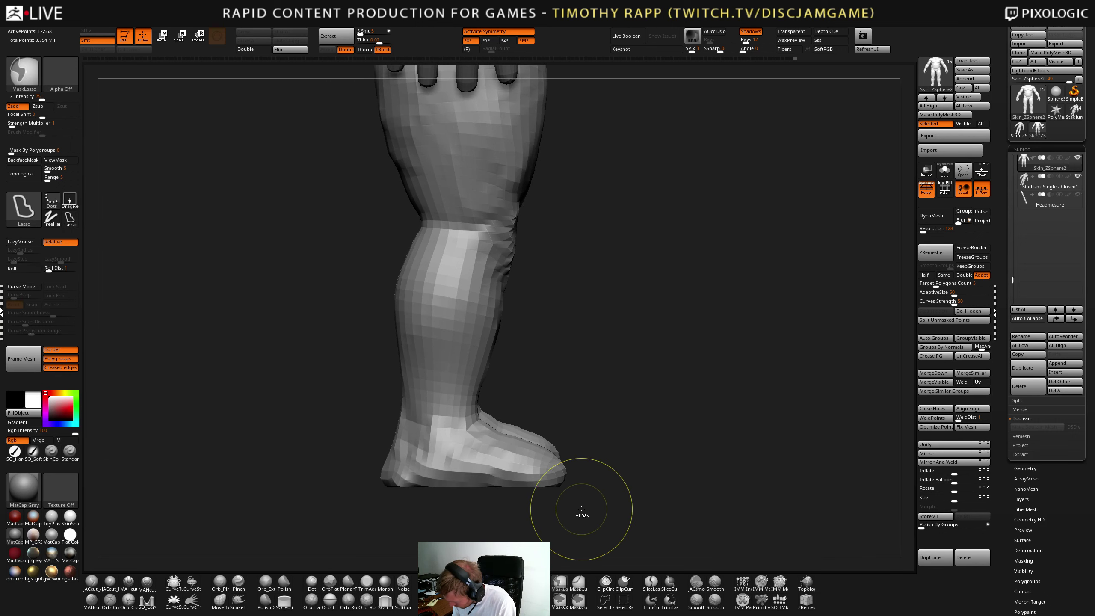
- Adjust the outline of the flattened feet and heels with the Move brush
mouse_move(592, 509)
mouse_down()
mouse_move(552, 514)
mouse_move(599, 511)
mouse_move(557, 503)
mouse_up()
mouse_move(632, 495)
alt+mouse_down()
mouse_move(582, 494)
mouse_move(596, 477)
mouse_move(617, 493)
alt+mouse_up()
drag(553, 485, 546, 471)
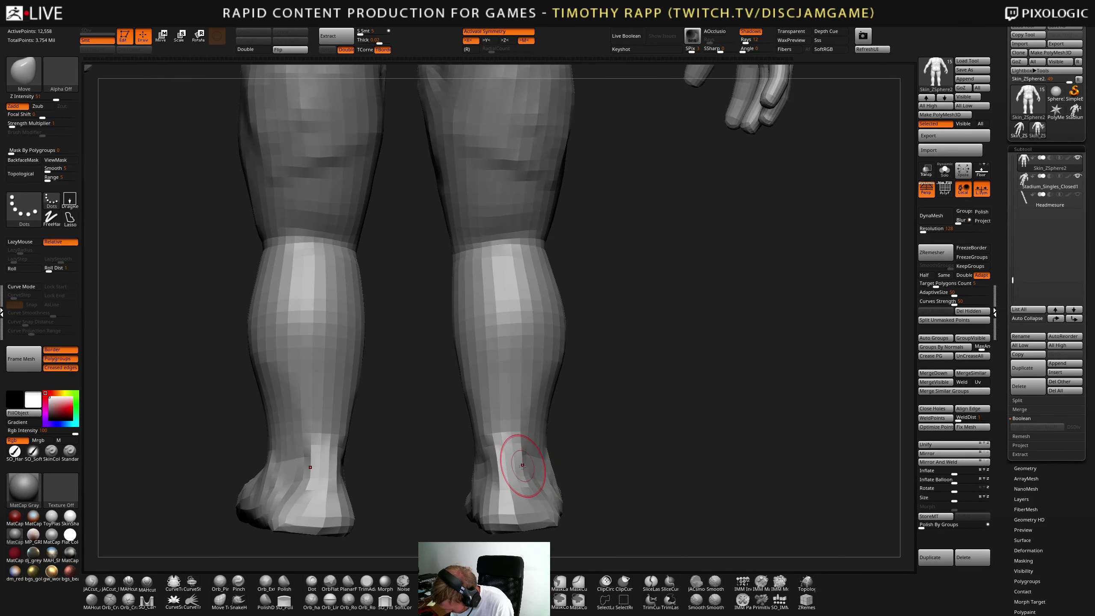
- Build up the Achilles tendons and ankles with ClayTubes, and smooth the backs of the lower legs
key(b)
key(c)
key(b)
mouse_move(414, 449)
mouse_down()
mouse_move(474, 430)
mouse_move(462, 463)
mouse_up()
mouse_move(461, 463)
right_down()
mouse_move(506, 456)
mouse_move(480, 425)
mouse_move(517, 444)
right_up()
shift+drag(500, 413, 496, 494)
drag(500, 386, 498, 453)
mouse_move(498, 453)
ctrl+right_down()
mouse_move(582, 458)
mouse_move(506, 432)
mouse_move(466, 452)
ctrl+right_up()
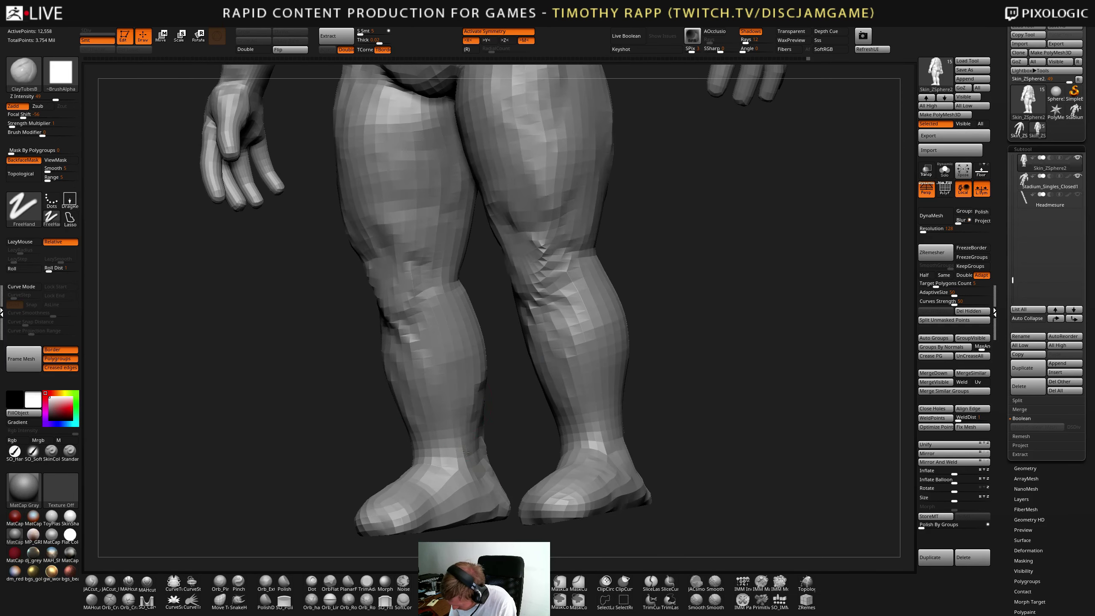
- Refine the width of the feet and the shape of the heels with the Move brush
mouse_move(498, 504)
right_down()
mouse_move(521, 500)
mouse_move(504, 515)
mouse_move(503, 491)
mouse_move(491, 512)
mouse_move(499, 484)
mouse_move(492, 539)
mouse_move(521, 452)
mouse_move(496, 480)
mouse_move(467, 488)
right_up()
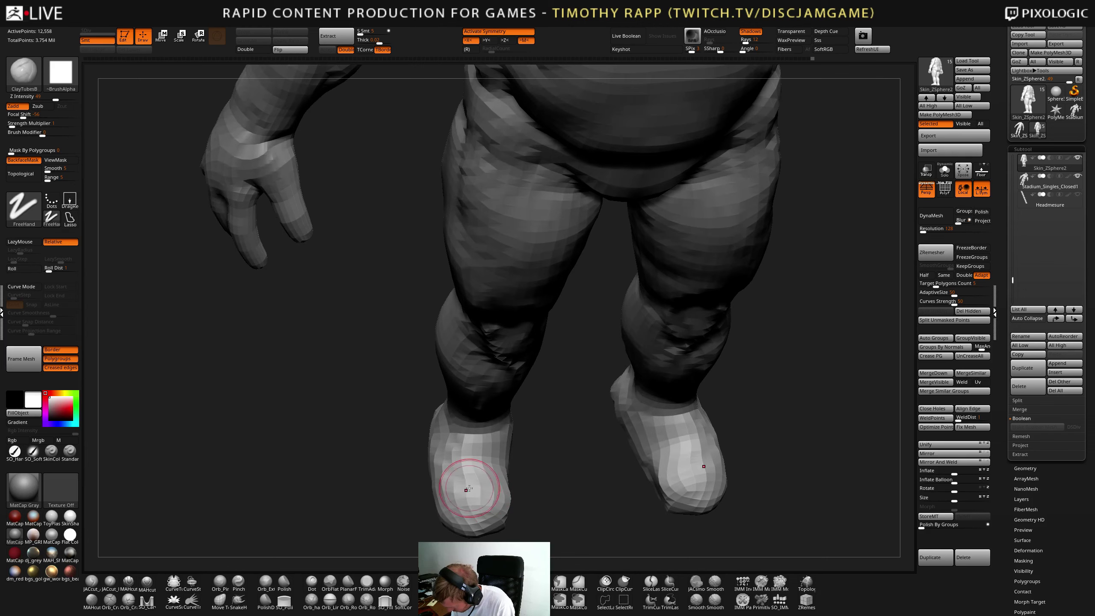
key(b)
key(m)
key(v)
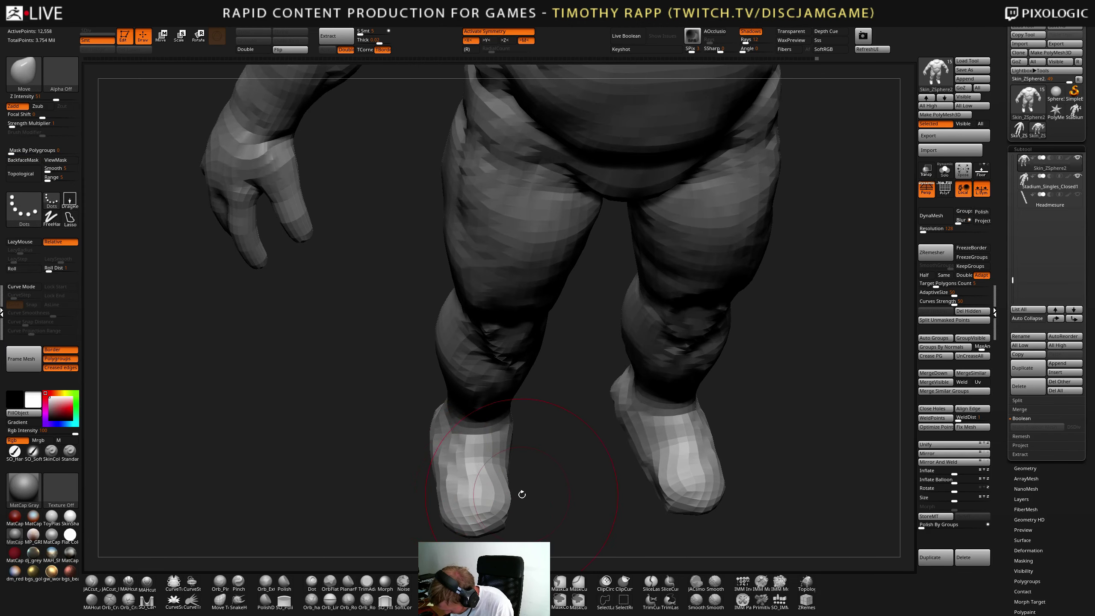
right_drag(430, 460, 385, 432)
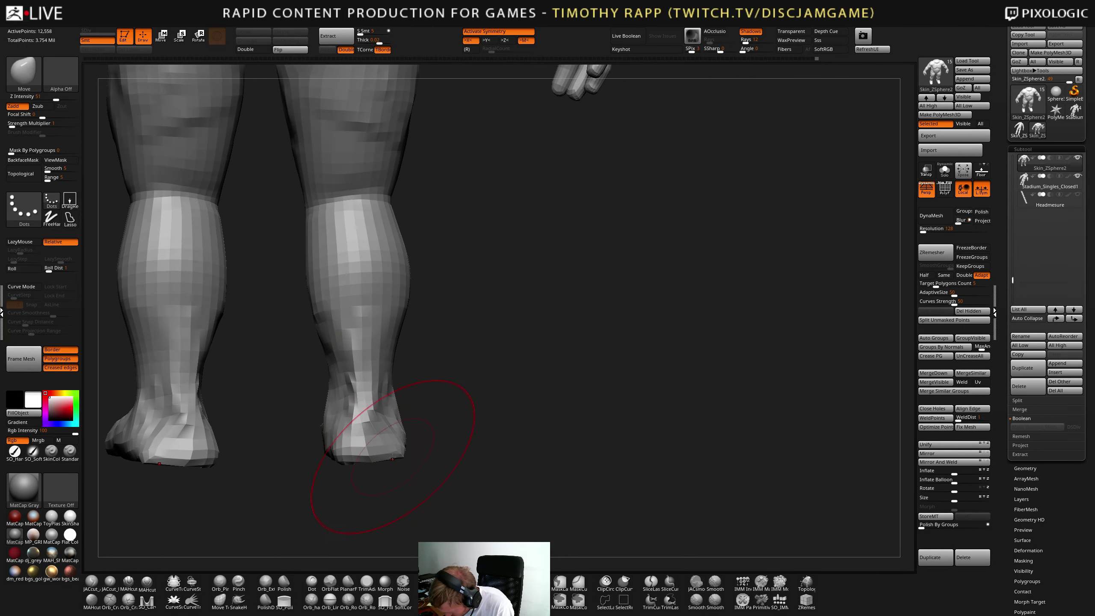
drag(392, 457, 394, 450)
ctrl+right_drag(440, 447, 467, 426)
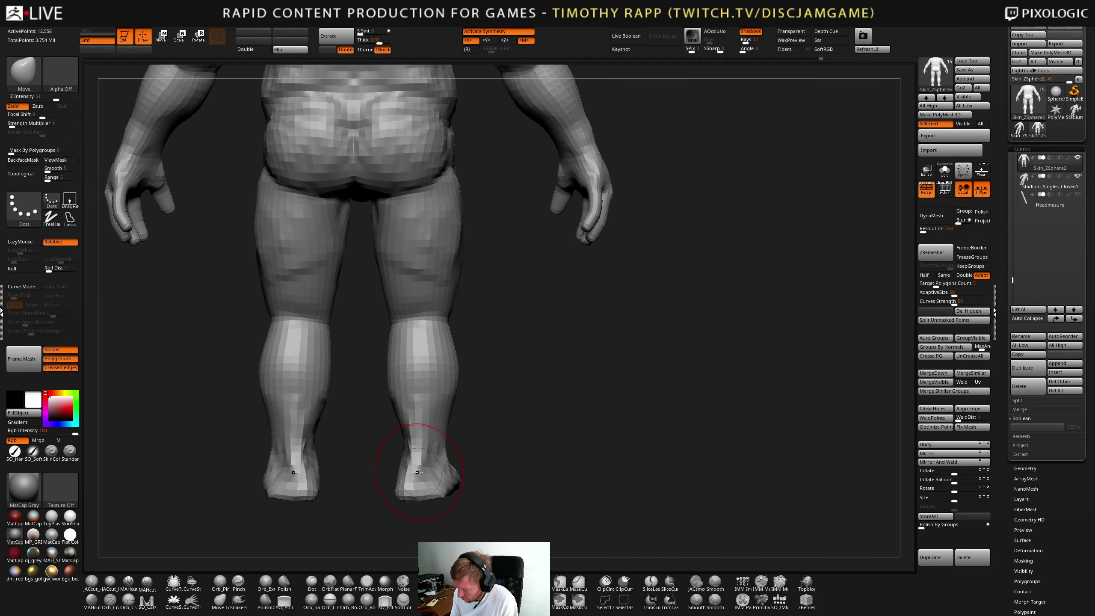
- Refine the glutes and the backs of the legs with the ClayTubes brush
right_drag(416, 478, 373, 500)
mouse_move(500, 453)
alt+right_down()
mouse_move(498, 431)
mouse_move(502, 450)
alt+right_up()
key(b)
key(c)
key(t)
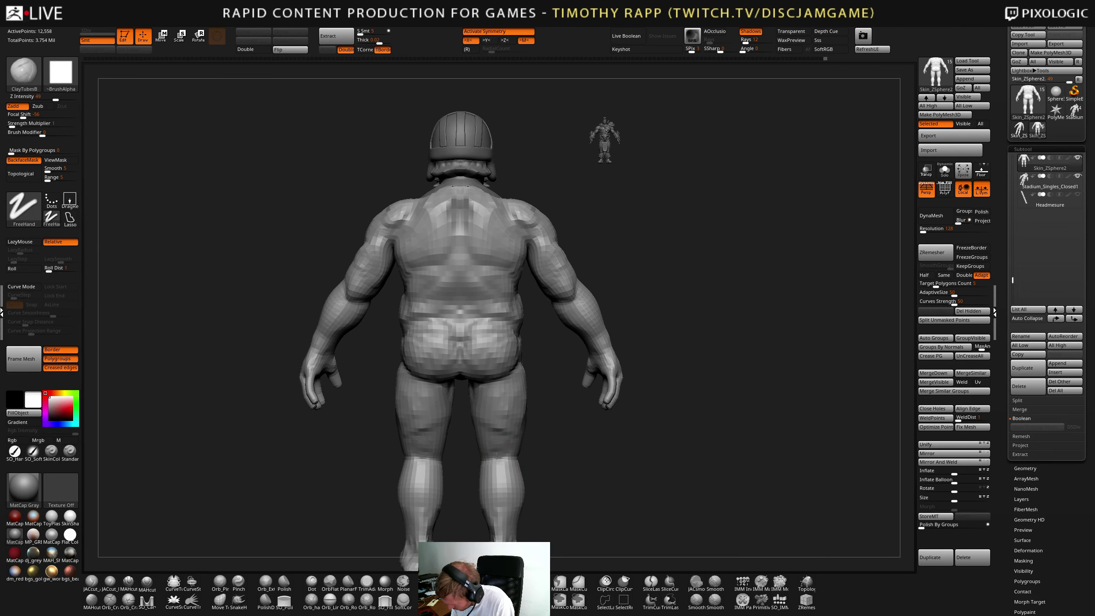
mouse_move(495, 461)
right_down()
mouse_move(540, 470)
mouse_move(544, 458)
mouse_move(576, 460)
mouse_move(526, 460)
mouse_move(543, 420)
mouse_move(565, 409)
mouse_move(524, 437)
mouse_move(546, 405)
mouse_move(519, 427)
mouse_move(508, 403)
mouse_move(562, 450)
mouse_move(548, 474)
mouse_move(527, 470)
mouse_move(546, 456)
mouse_move(528, 487)
mouse_move(542, 459)
mouse_move(513, 475)
mouse_move(546, 470)
mouse_move(544, 490)
mouse_move(522, 507)
mouse_move(552, 509)
mouse_move(533, 482)
mouse_move(588, 483)
right_up()
- Adjust the leg profile from the side with Move and add volume with ClayTubes
key(b)
key(m)
key(v)
key(b)
key(c)
key(t)
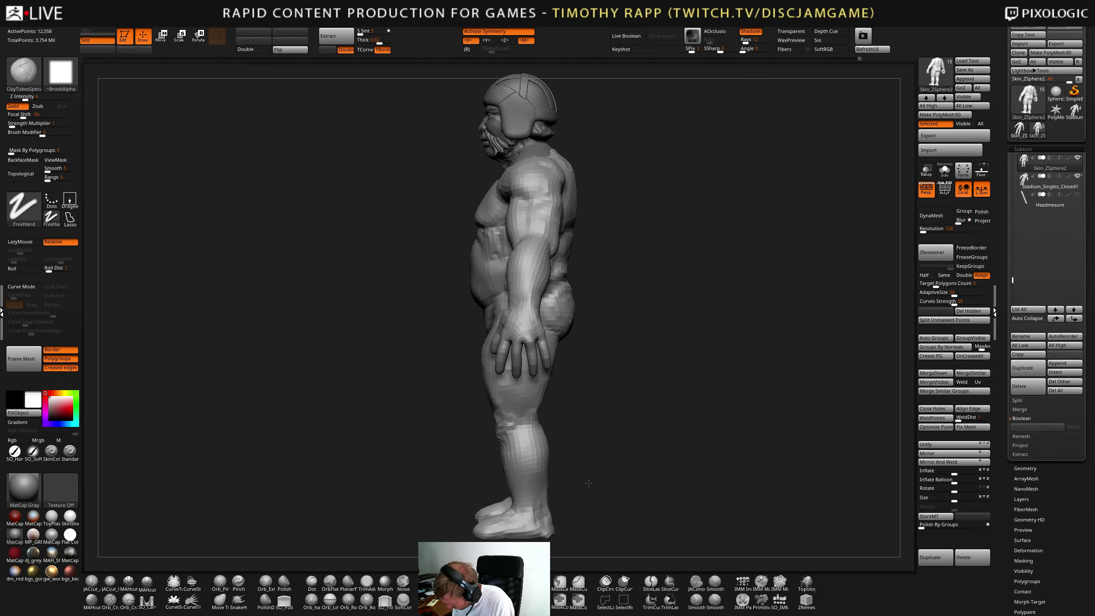
- Reshape the silhouette of the legs and knees with the Move brush from side and front
mouse_move(540, 509)
right_down()
mouse_move(558, 509)
mouse_move(519, 522)
mouse_move(483, 511)
mouse_move(481, 530)
mouse_move(545, 522)
mouse_move(525, 496)
mouse_move(549, 467)
right_up()
key(b)
key(m)
key(v)
mouse_move(549, 467)
right_down()
mouse_move(609, 453)
mouse_move(584, 457)
mouse_move(614, 471)
right_up()
right_drag(537, 431, 511, 410)
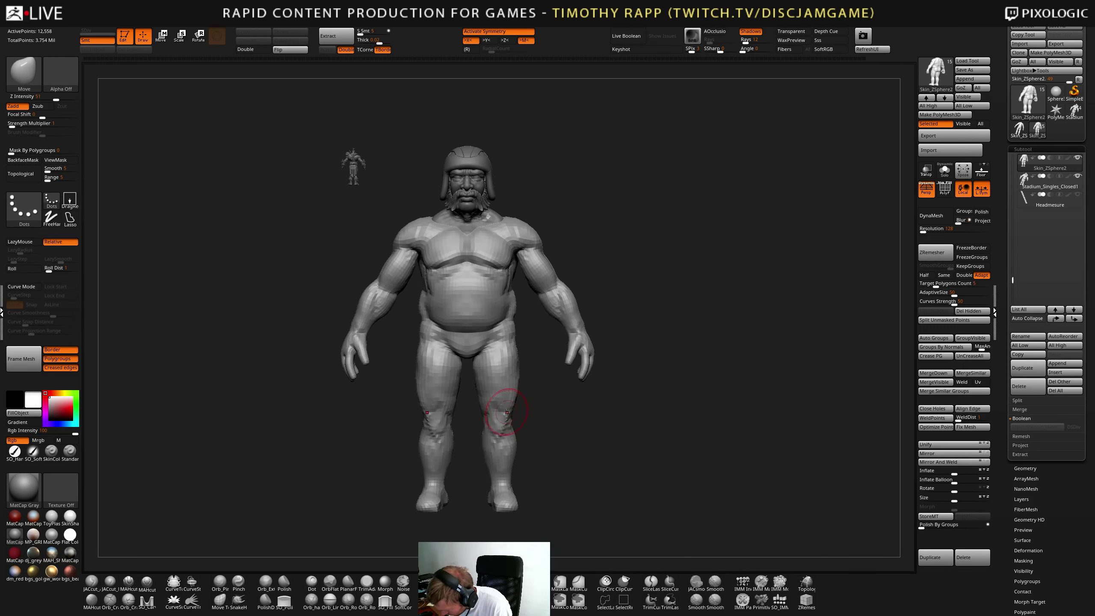
- Build up and define the kneecaps from the front with the ClayTubes and DamStandard brushes, smoothing rough spots
key(1)
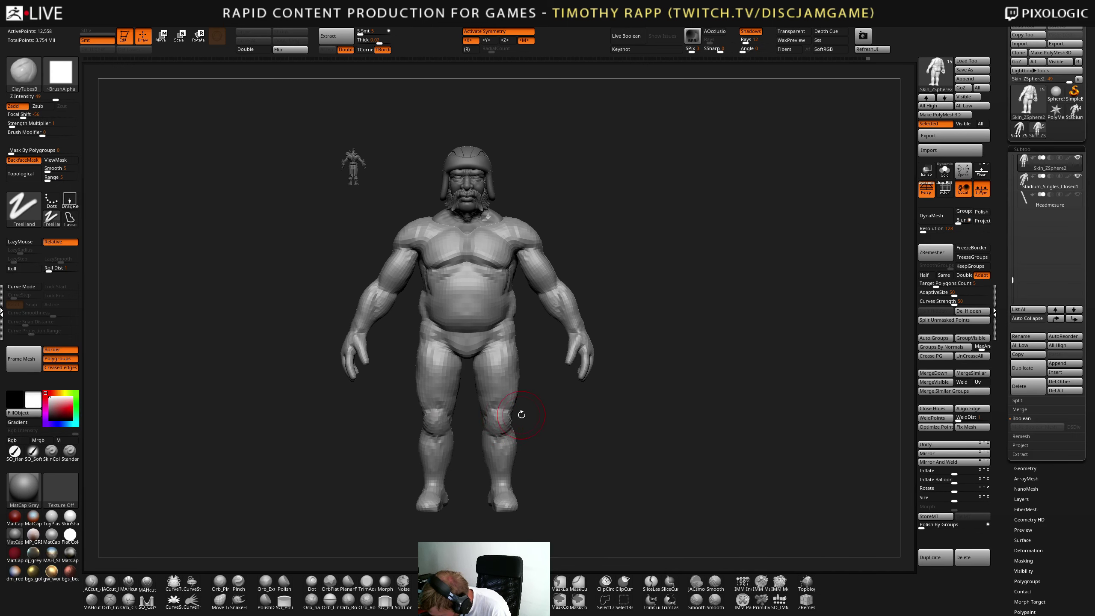
mouse_move(521, 415)
shift+mouse_down()
mouse_move(508, 440)
mouse_move(550, 433)
mouse_move(520, 418)
mouse_move(502, 433)
mouse_move(512, 445)
shift+mouse_up()
key(2)
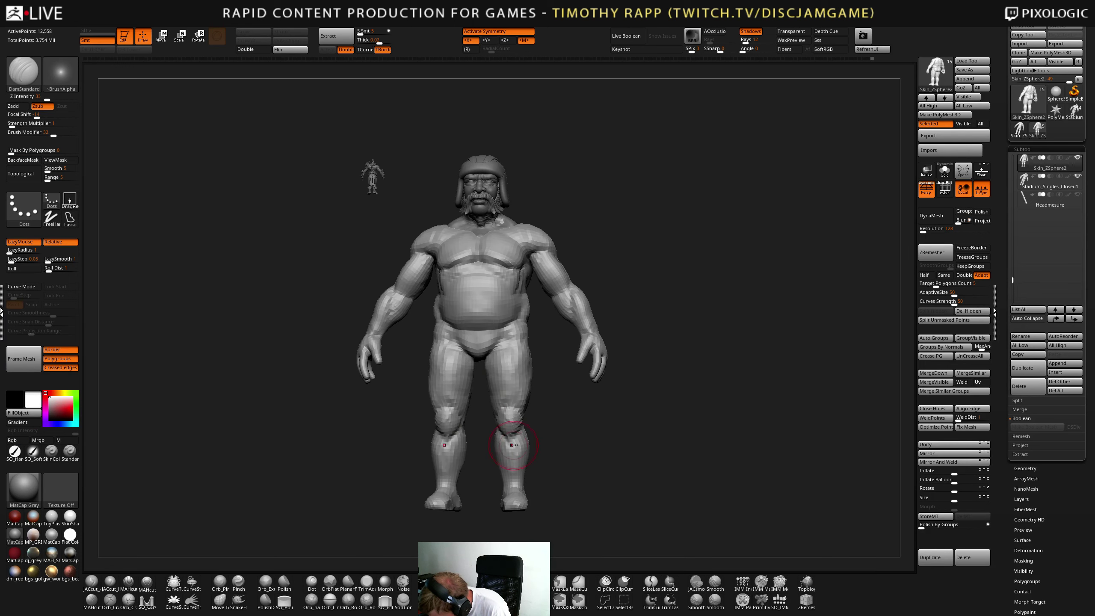
mouse_move(507, 443)
ctrl+right_down()
mouse_move(609, 446)
mouse_move(513, 427)
mouse_move(519, 409)
mouse_move(504, 420)
mouse_move(567, 421)
mouse_move(330, 479)
mouse_move(624, 457)
mouse_move(550, 466)
mouse_move(582, 470)
mouse_move(570, 484)
mouse_move(648, 464)
mouse_move(573, 448)
ctrl+right_up()
key(shift)
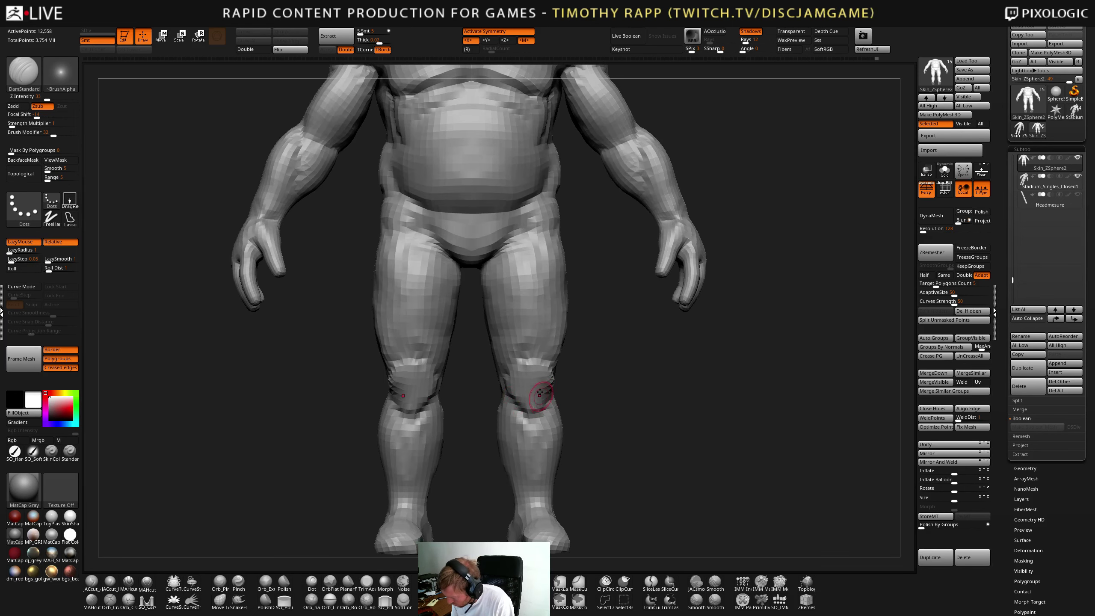
key(2)
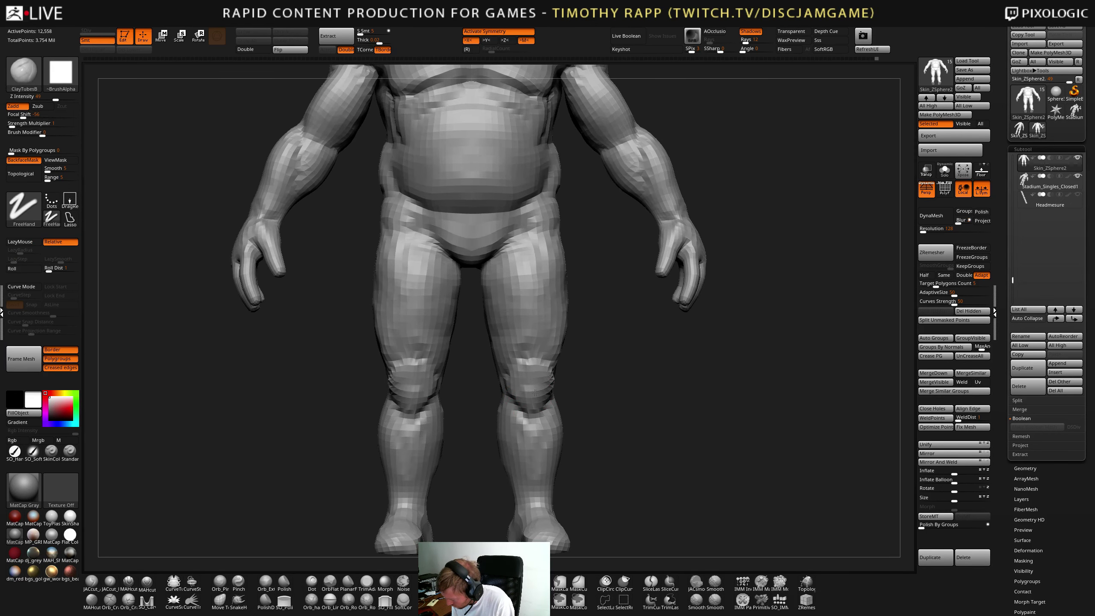
- Refine the groin creases with the DamStandard brush and smooth the front of the thighs
mouse_move(519, 383)
right_down()
mouse_move(574, 399)
mouse_move(517, 428)
mouse_move(533, 401)
mouse_move(552, 433)
mouse_move(528, 415)
mouse_move(513, 362)
mouse_move(479, 393)
right_up()
key(b)
key(d)
key(s)
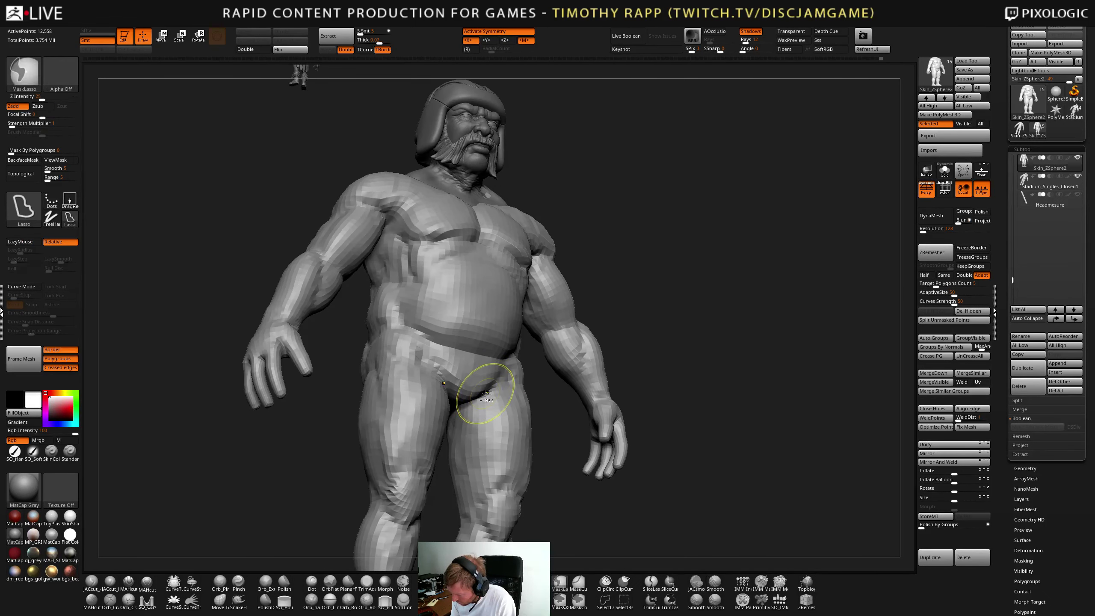
key(s)
key(shift)
right_drag(474, 390, 482, 360)
mouse_move(463, 431)
right_down()
mouse_move(451, 381)
mouse_move(492, 371)
mouse_move(526, 426)
mouse_move(496, 451)
mouse_move(464, 453)
right_up()
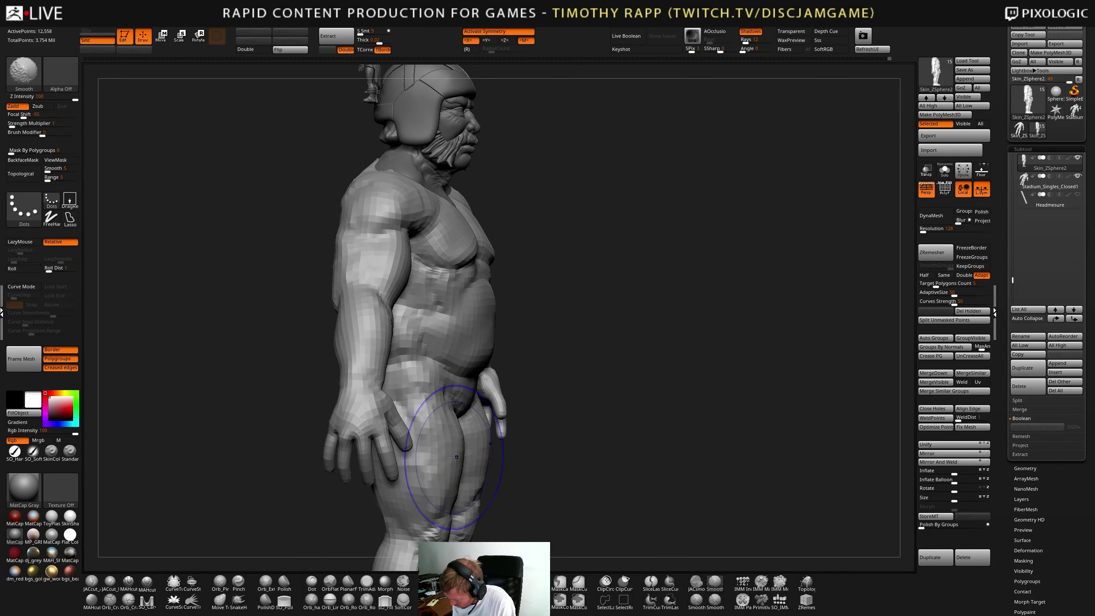
- Adjust the profile of the thighs and knees from the side with the Move brush
key(ctrl+z)
key(ctrl+shift+z)
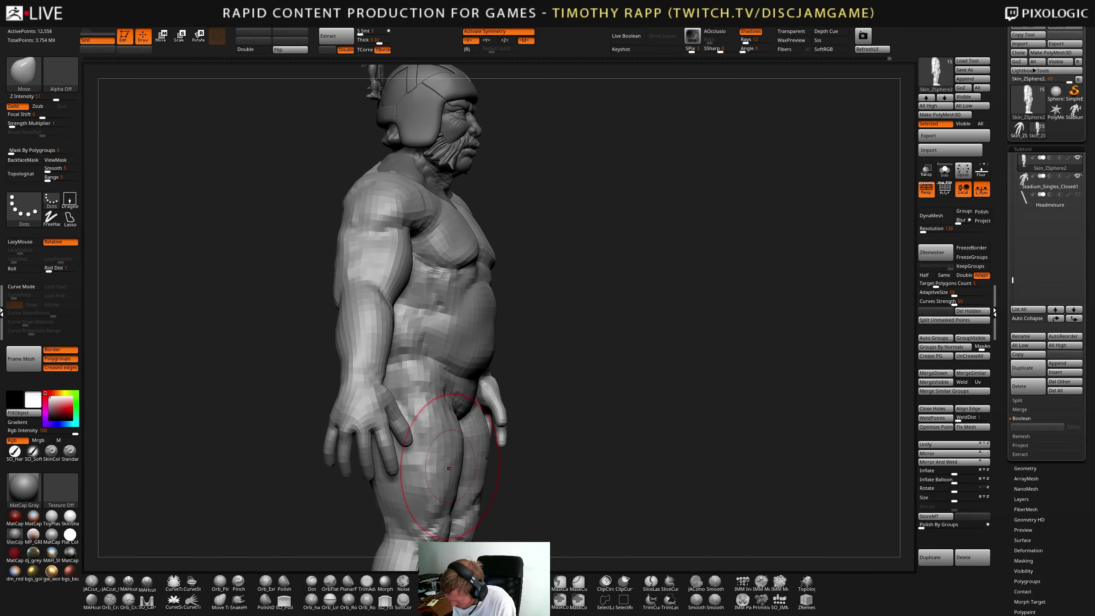
right_drag(448, 456, 480, 462)
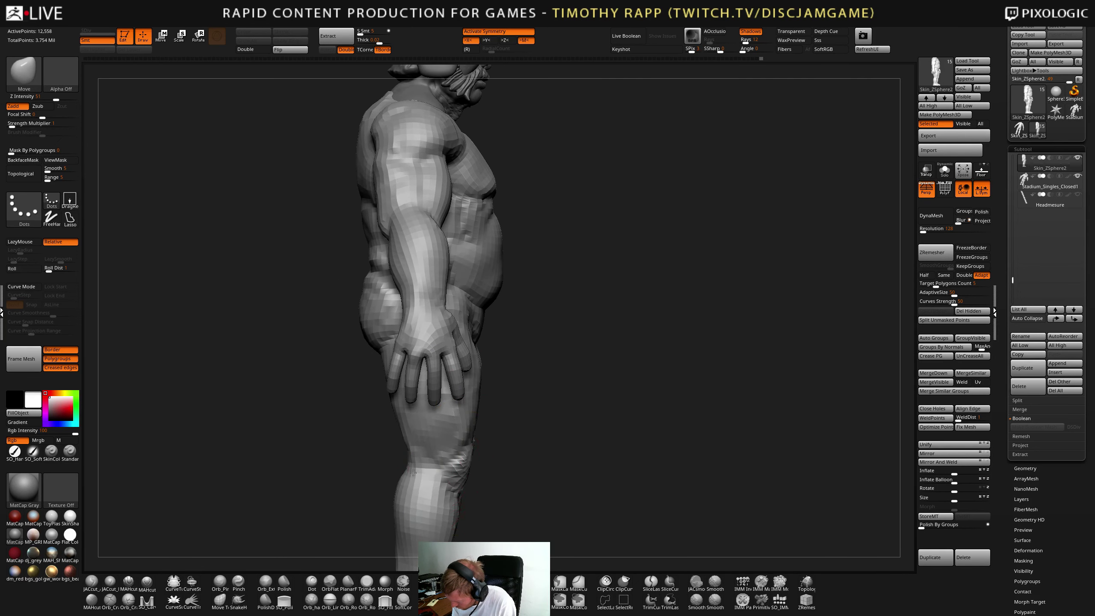
mouse_move(413, 473)
right_down()
mouse_move(439, 456)
mouse_move(424, 465)
right_up()
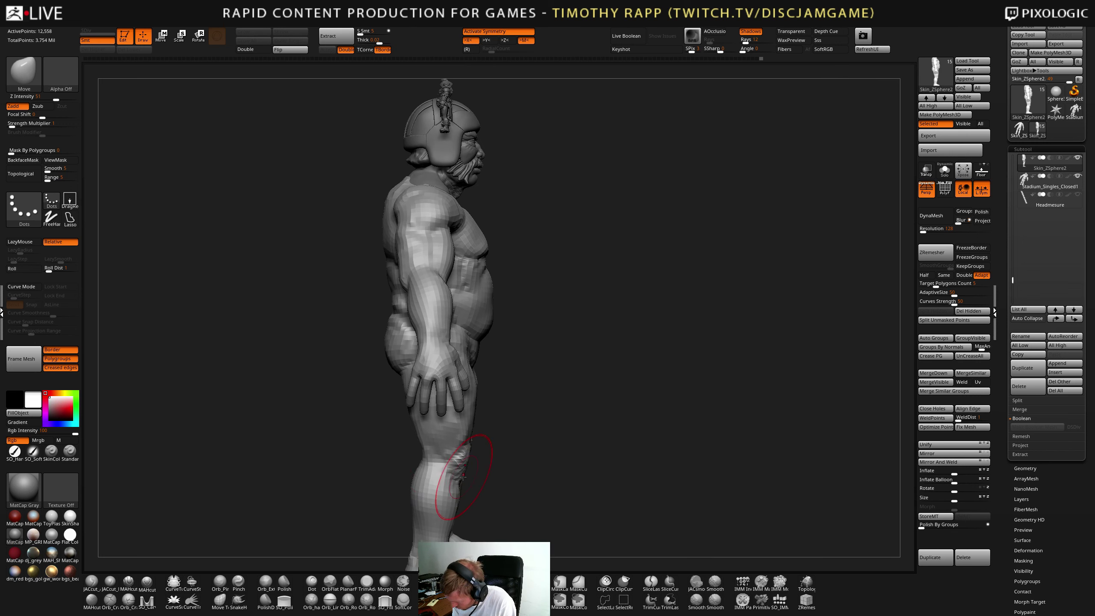
mouse_move(461, 499)
right_down()
mouse_move(463, 475)
mouse_move(414, 444)
mouse_move(355, 470)
mouse_move(344, 457)
mouse_move(354, 450)
mouse_move(344, 457)
mouse_move(365, 457)
mouse_move(364, 474)
mouse_move(351, 473)
mouse_move(418, 458)
mouse_move(438, 413)
mouse_move(571, 389)
mouse_move(558, 411)
mouse_move(519, 397)
mouse_move(543, 403)
mouse_move(538, 391)
mouse_move(600, 364)
right_up()
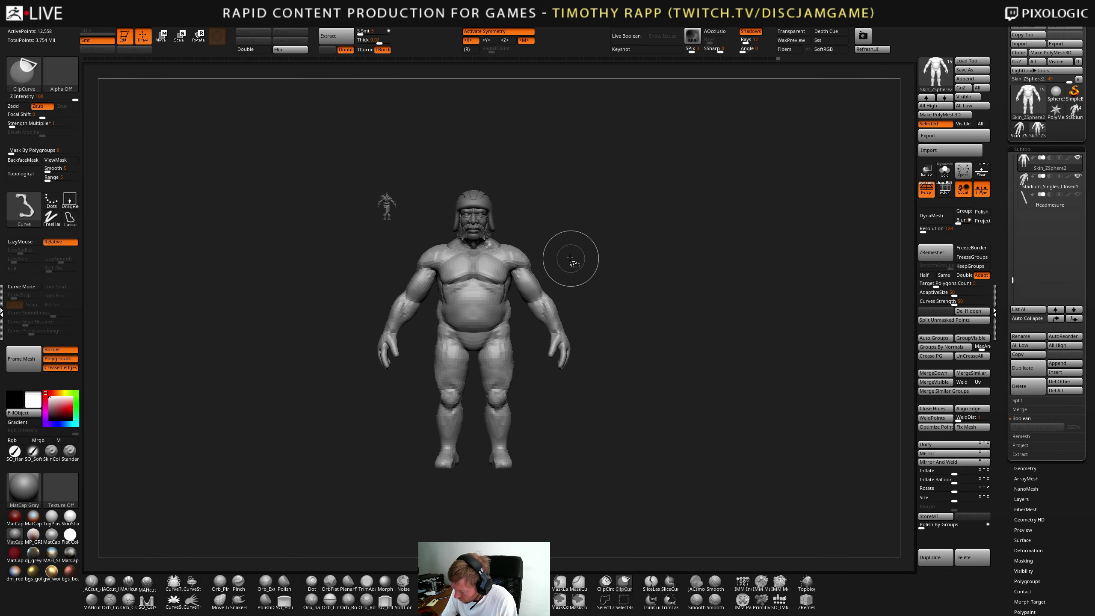
- Hide both arms with the SelectLasso brush, leaving the head, torso and legs visible
mouse_move(561, 240)
ctrl+shift+mouse_down()
mouse_move(519, 264)
mouse_move(562, 409)
mouse_move(566, 399)
ctrl+shift+mouse_up()
key(ctrl+z)
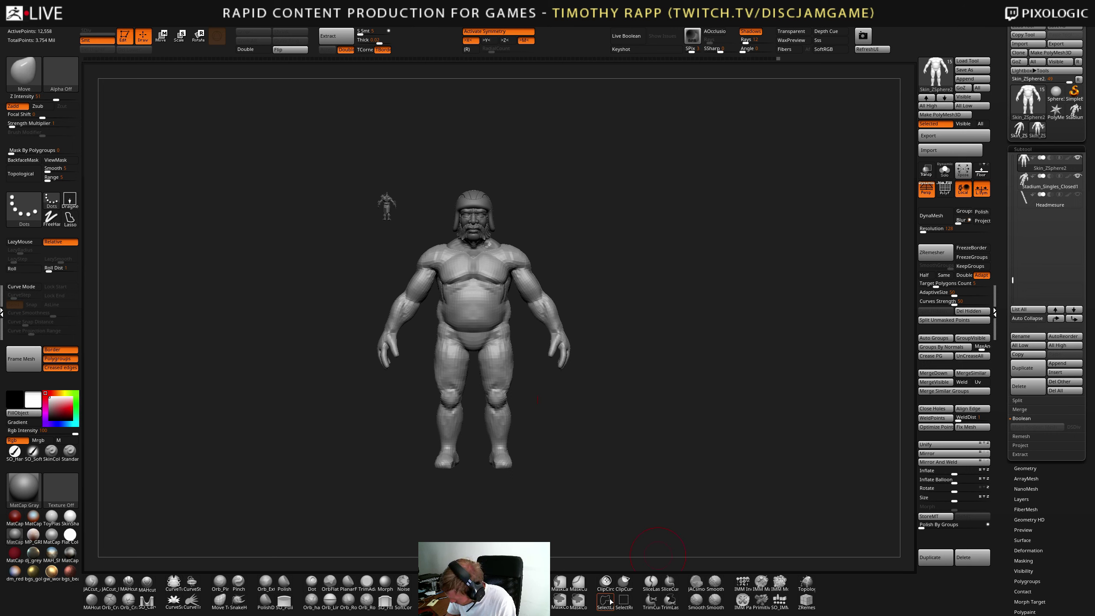
mouse_move(515, 244)
ctrl+shift+mouse_down()
mouse_move(554, 349)
mouse_move(571, 362)
mouse_move(436, 492)
mouse_move(534, 518)
ctrl+shift+mouse_up()
- Mask both legs below the pelvis and invert the mask to protect the head and torso
ctrl+drag(587, 455, 561, 427)
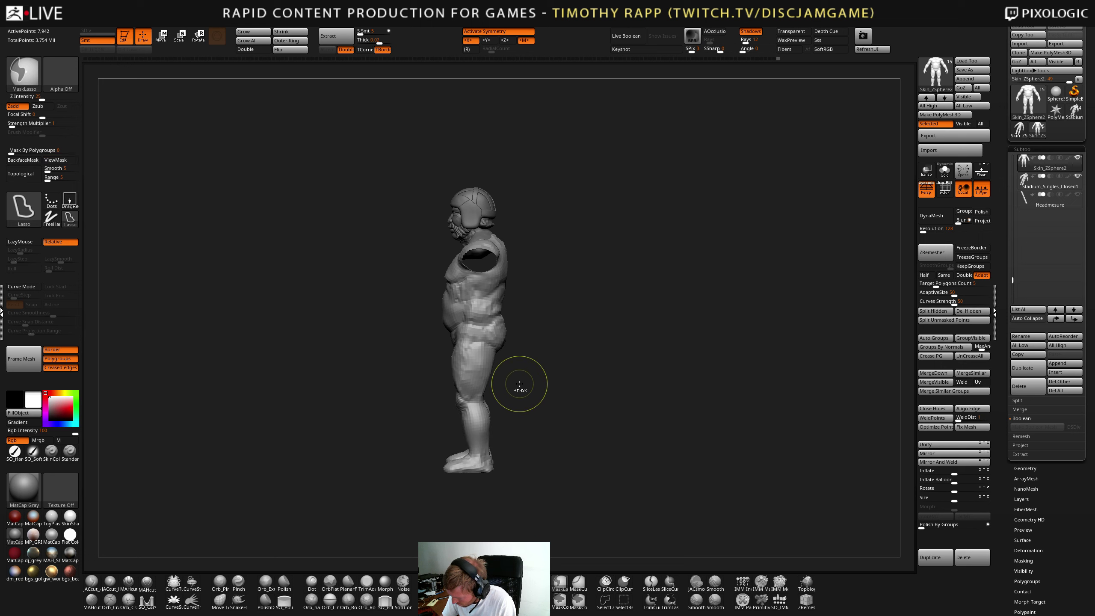
mouse_move(521, 370)
ctrl+mouse_down()
mouse_move(495, 345)
mouse_move(432, 366)
mouse_move(517, 496)
mouse_move(581, 423)
ctrl+mouse_up()
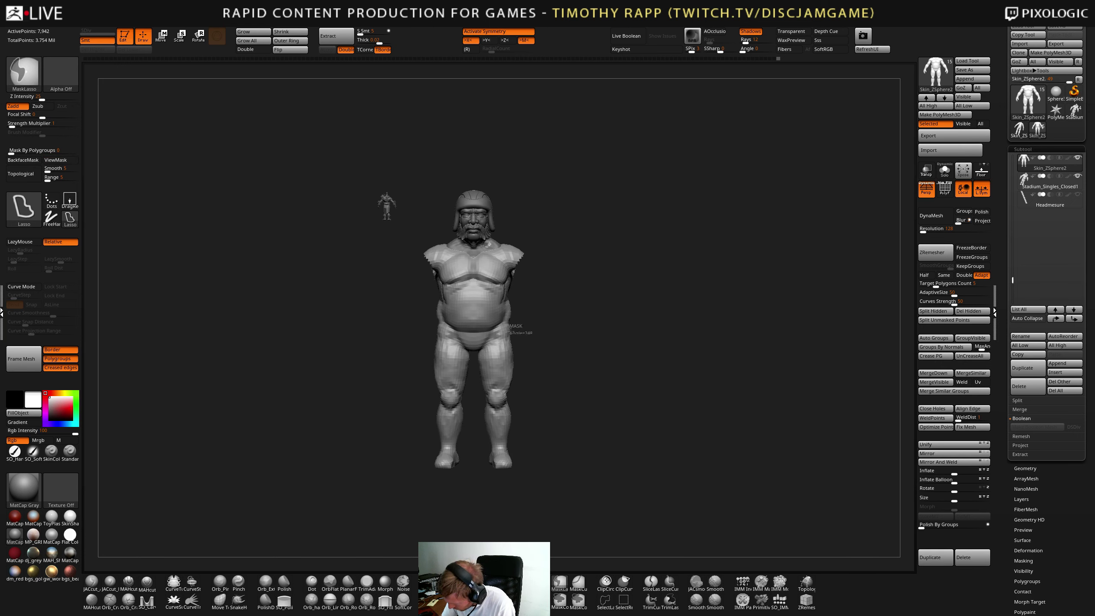
mouse_move(486, 347)
ctrl+mouse_down()
mouse_move(474, 366)
mouse_move(604, 477)
ctrl+mouse_up()
shift+drag(603, 466, 565, 448)
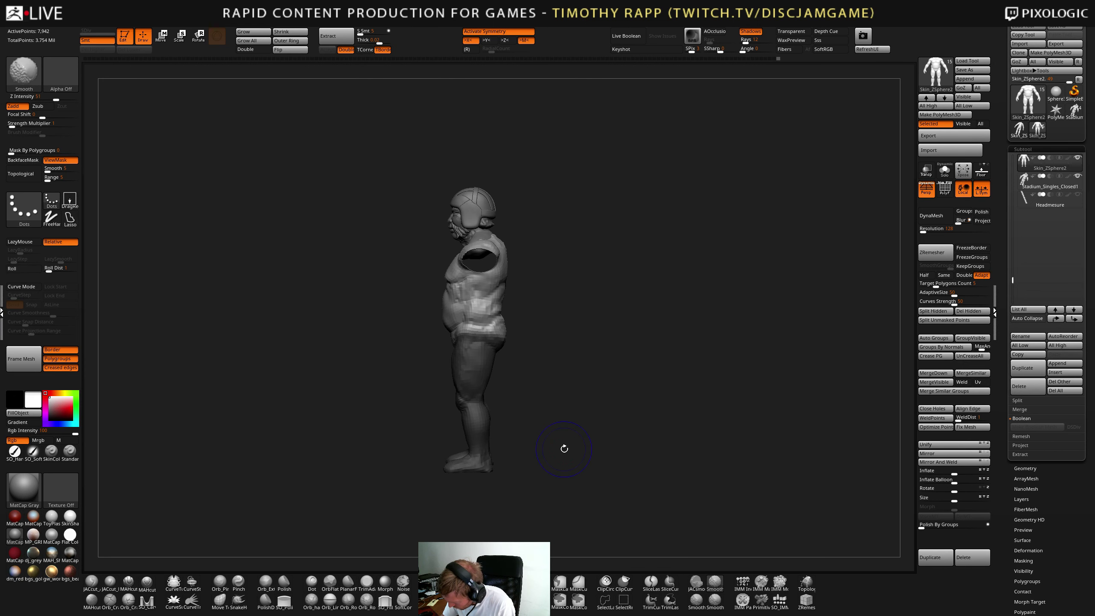
ctrl+click(597, 449)
ctrl+click(614, 398)
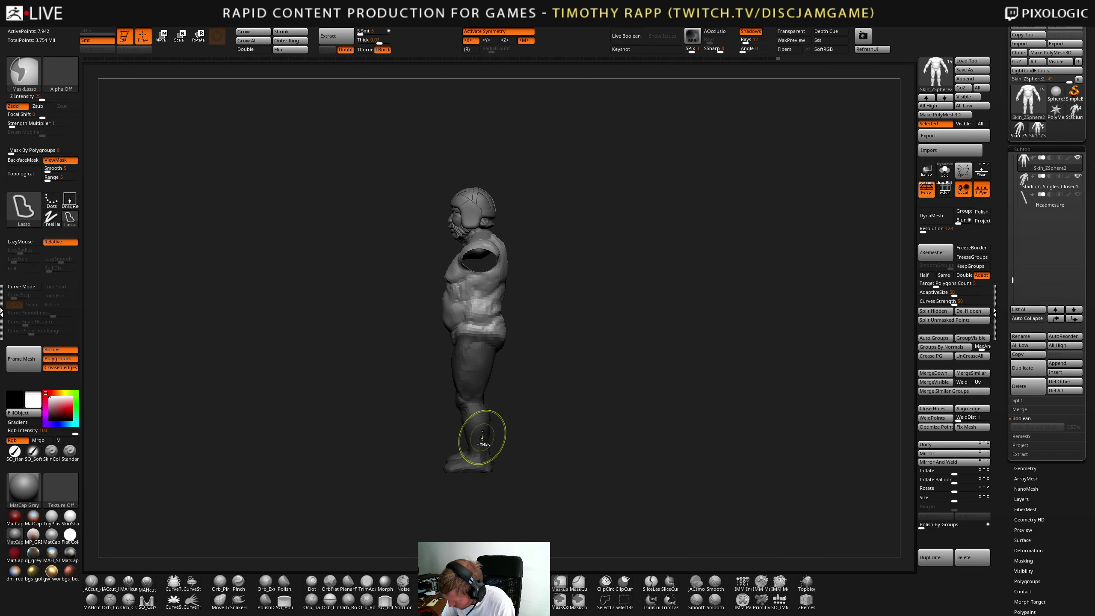
ctrl+click(539, 370)
- Activate the Move gizmo and place its pivot at the knees
key(w)
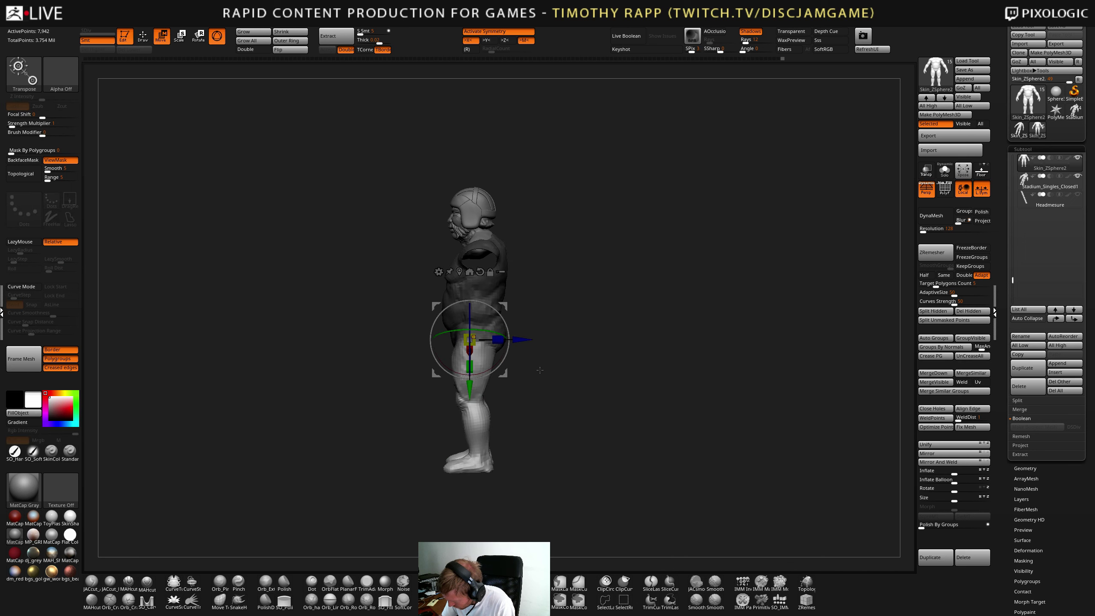
click(564, 418)
ctrl+click(573, 374)
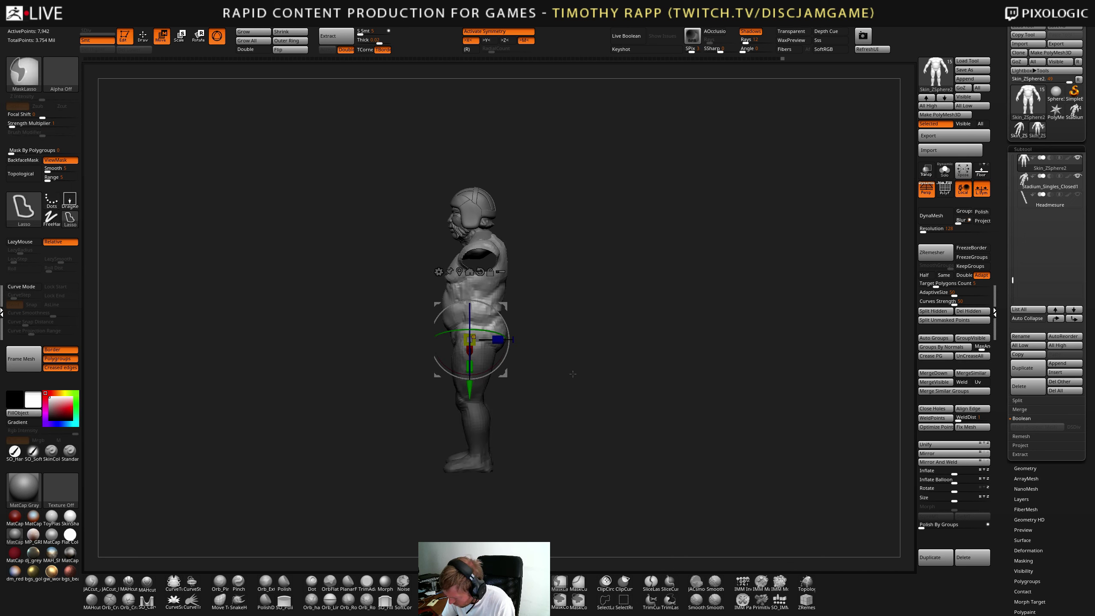
click(561, 421)
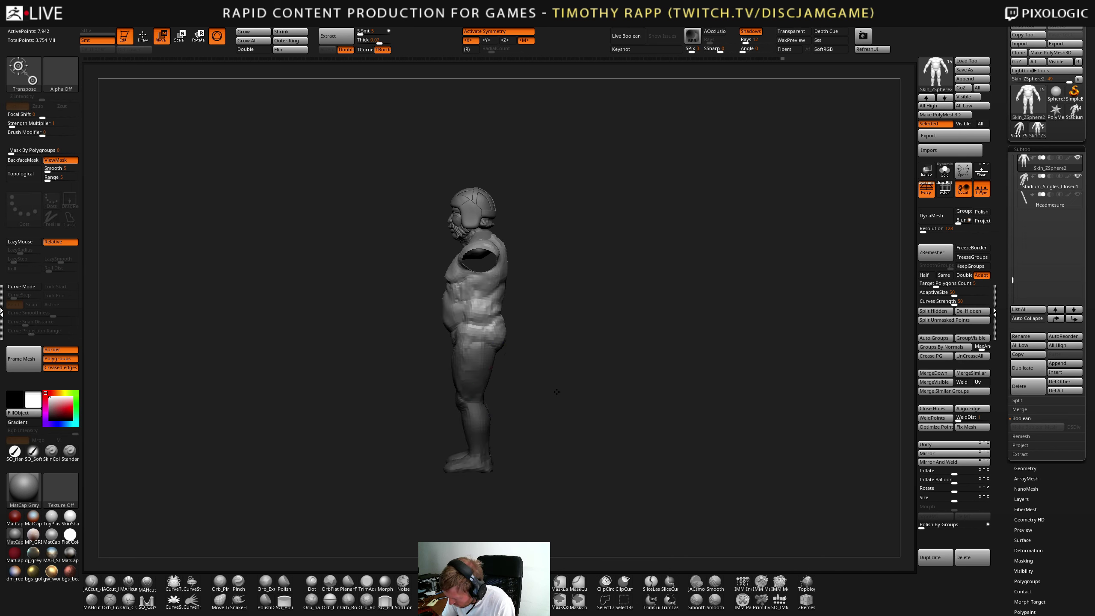
key(y)
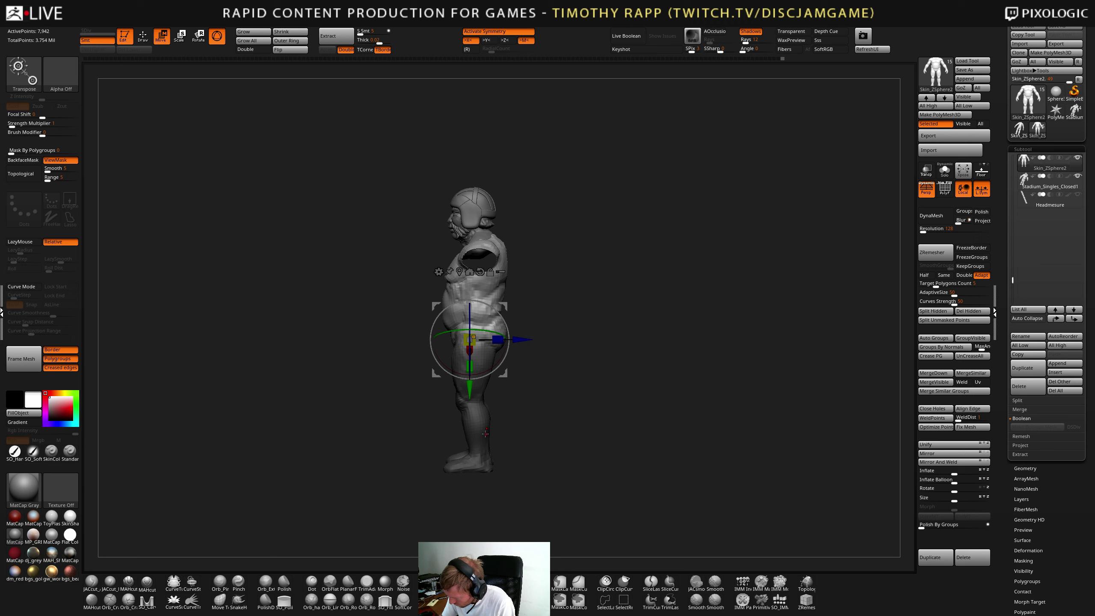
key(y)
key(y)
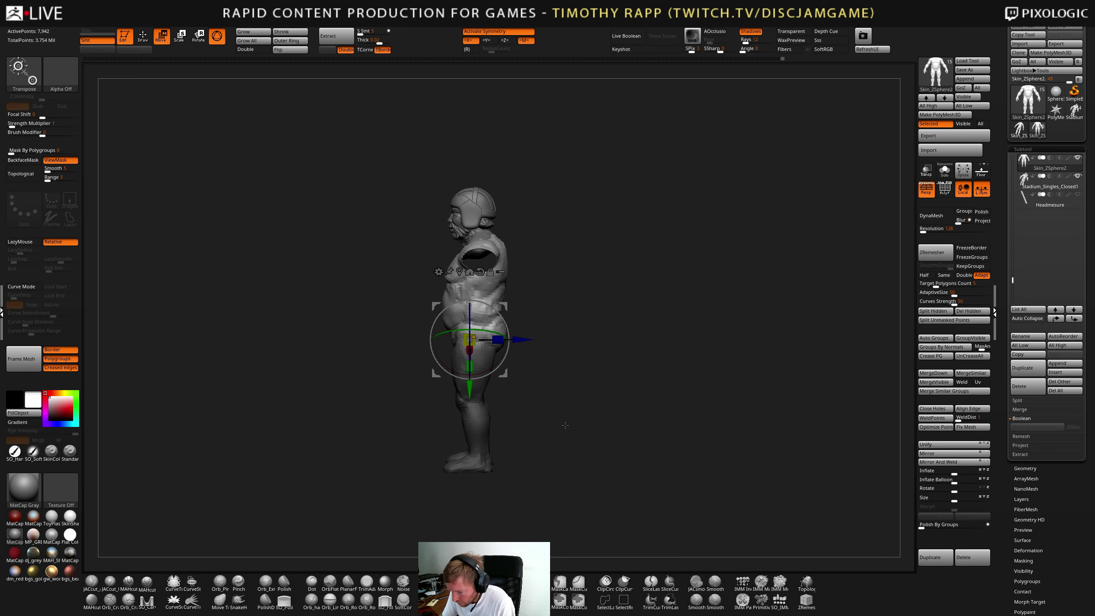
alt+click(470, 415)
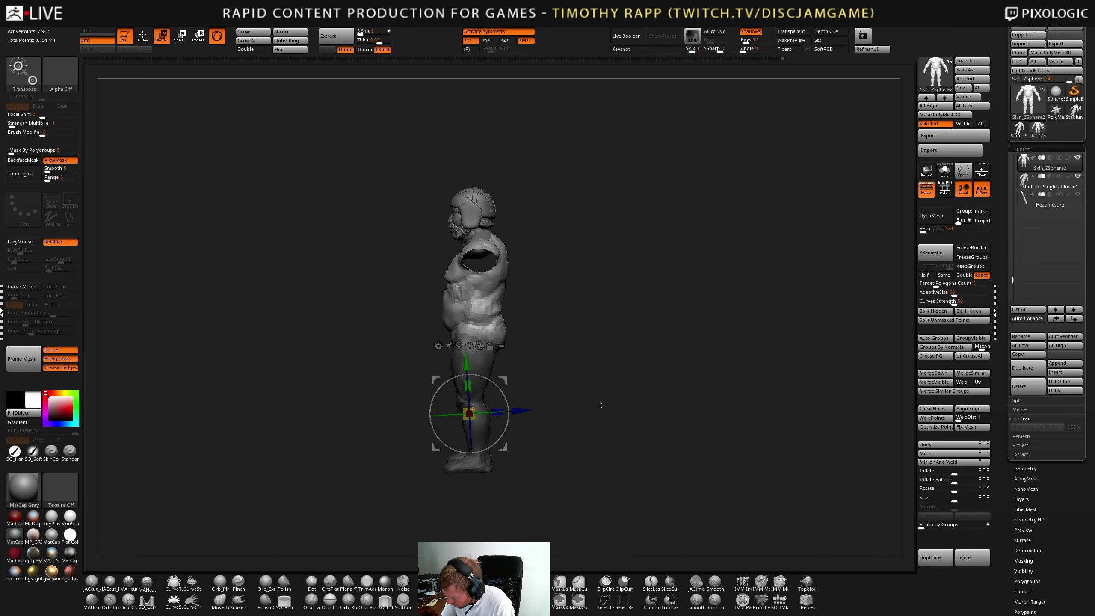
- Invert the mask to protect the torso and shift both legs slightly backward along the depth axis
drag(523, 413, 530, 413)
key(ctrl+z)
key(q)
ctrl+click(557, 423)
key(w)
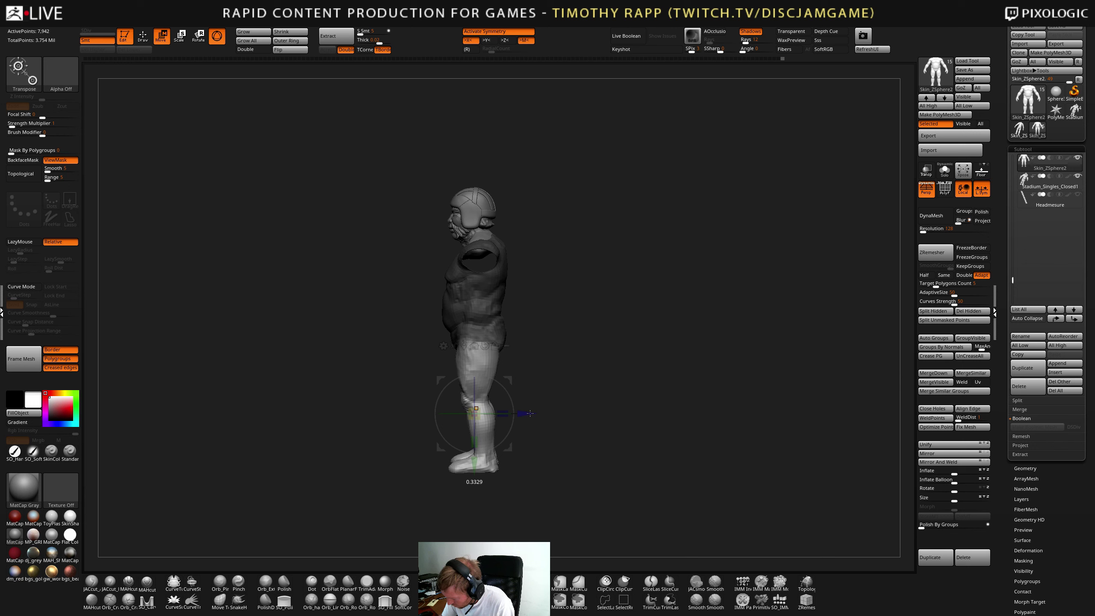
mouse_move(529, 413)
mouse_down()
mouse_move(629, 404)
mouse_move(613, 457)
mouse_move(596, 415)
mouse_move(642, 416)
mouse_move(616, 414)
mouse_move(606, 396)
mouse_up()
key(q)
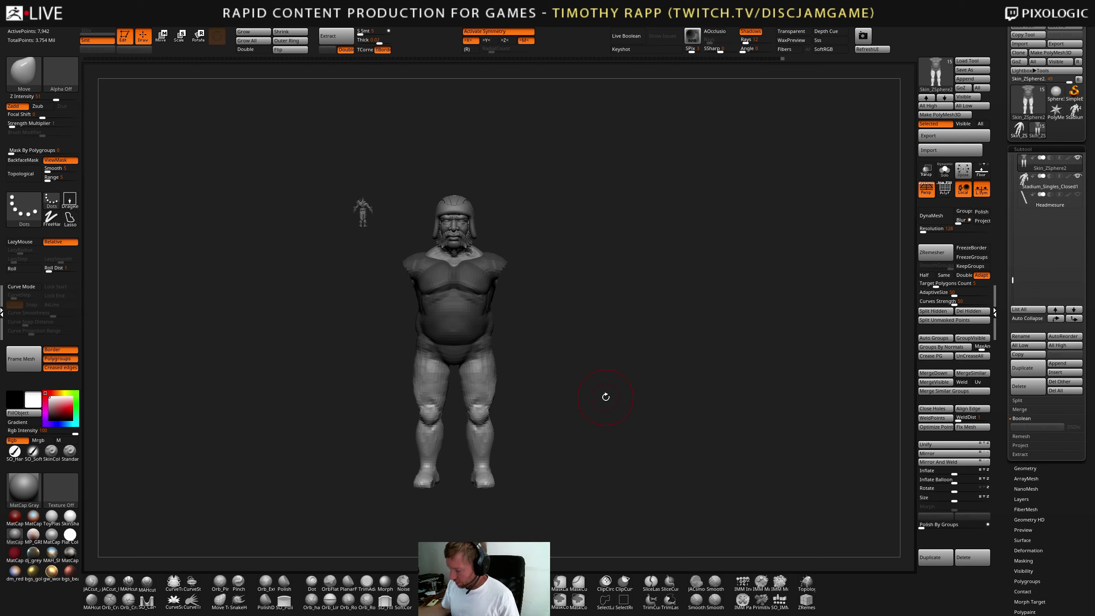
- Clear the mask and unhide the arms to restore the full body
mouse_move(605, 397)
mouse_down()
mouse_move(692, 398)
mouse_move(697, 432)
mouse_move(669, 421)
mouse_move(677, 435)
mouse_move(665, 421)
mouse_move(672, 431)
mouse_up()
key(ctrl+shift)
ctrl+shift+click(726, 436)
drag(578, 331, 638, 393)
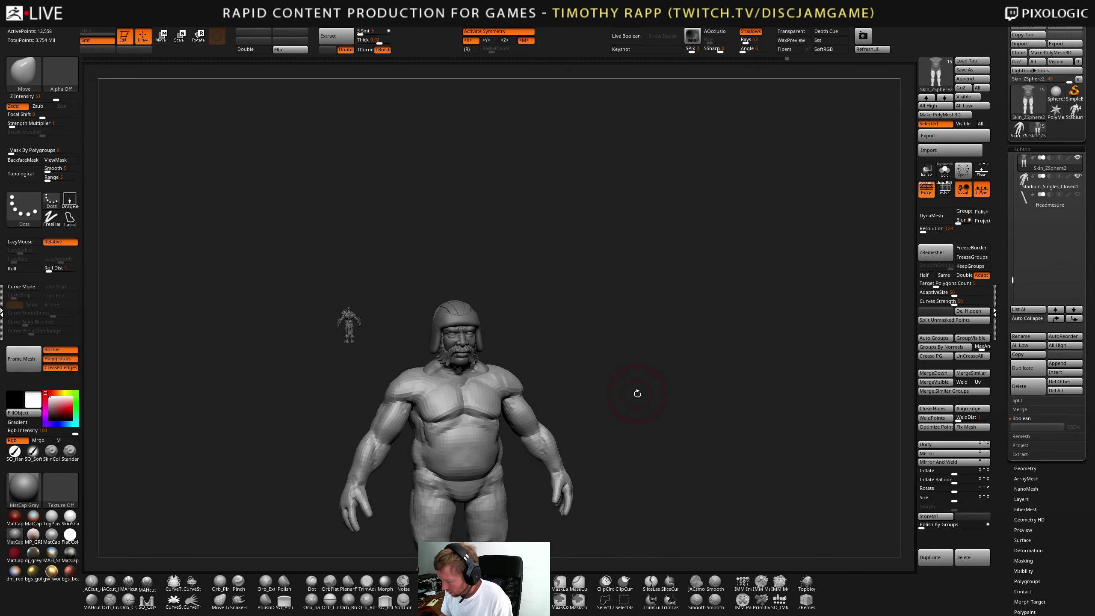
- Hide the Stadium_Singles_Closed1 reference and move the ZSphere1 subtool below it, keeping Skin_ZSphere2 as the active subtool
click(1078, 177)
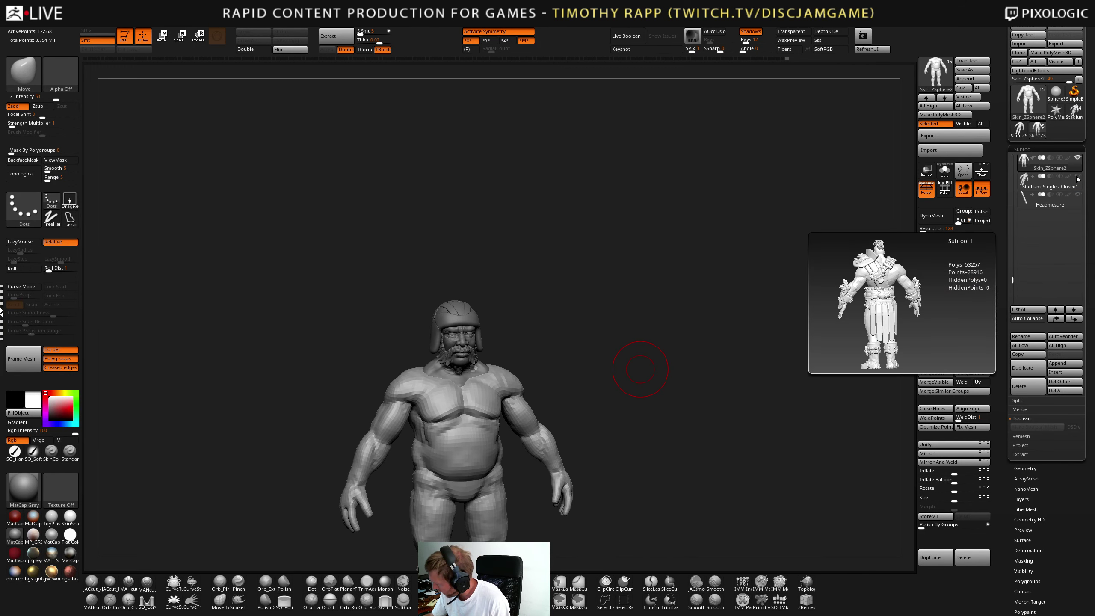
drag(1014, 279, 1022, 248)
click(1039, 200)
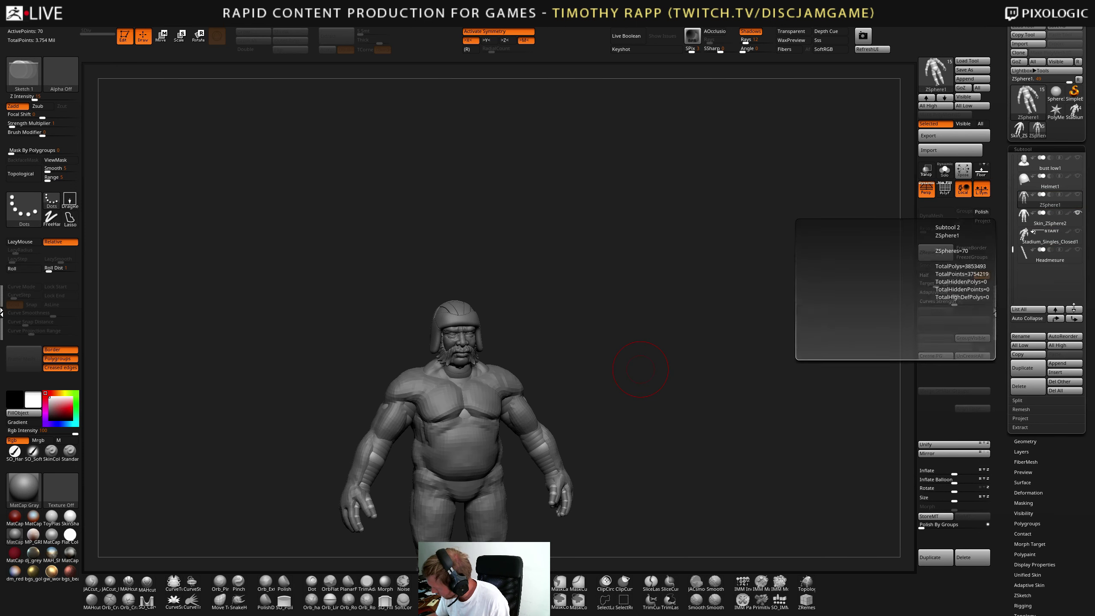
click(1073, 318)
click(1073, 318)
click(1049, 199)
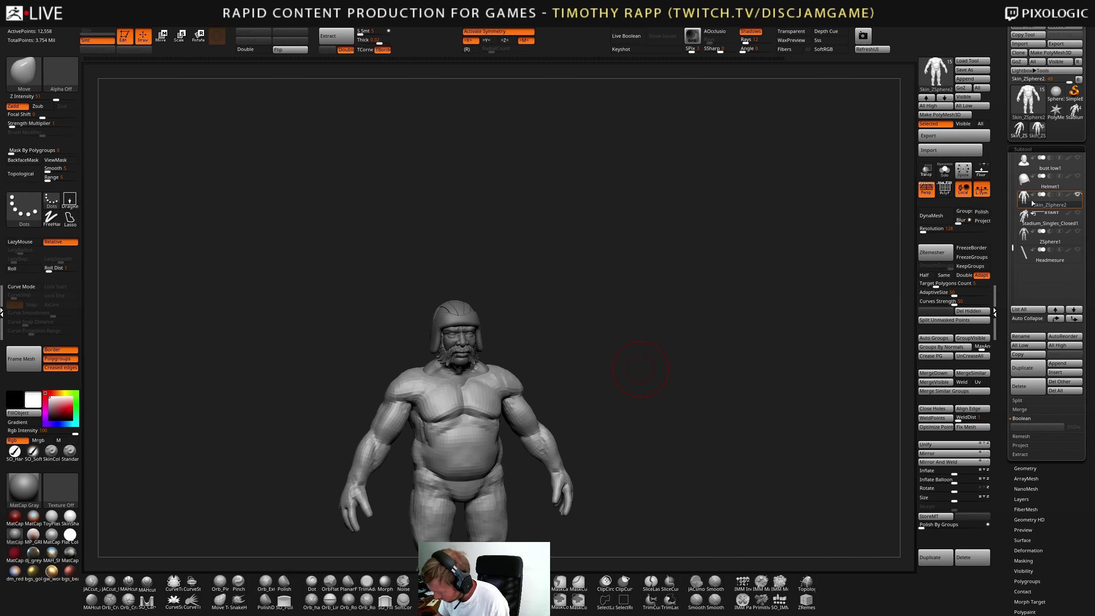
- Show ZSphere1 together with the sculpted body and select it to compare their proportions
drag(604, 440, 702, 359)
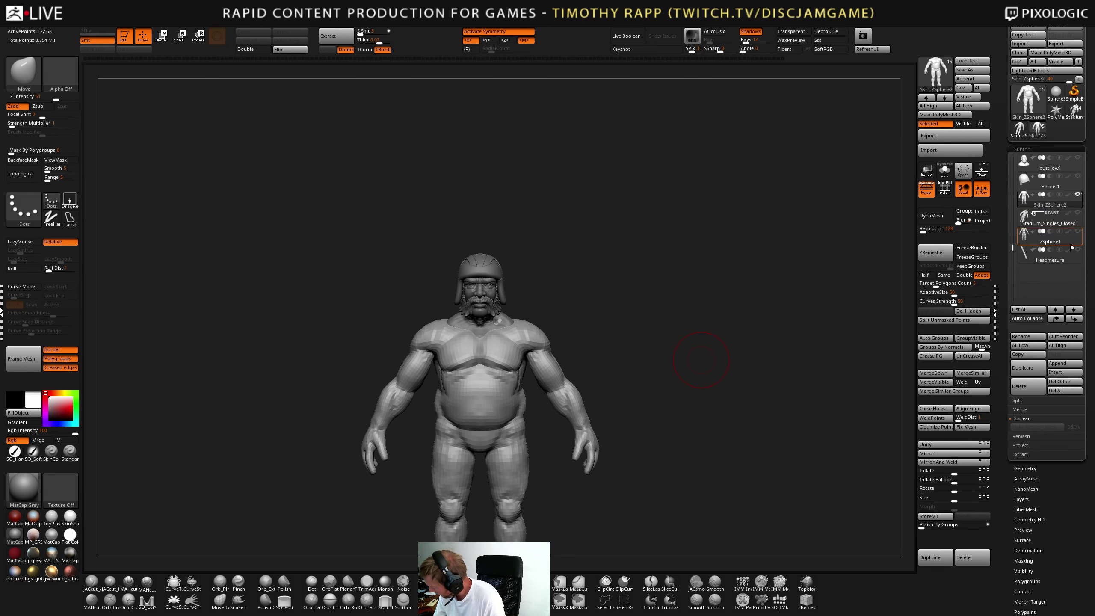
click(1078, 233)
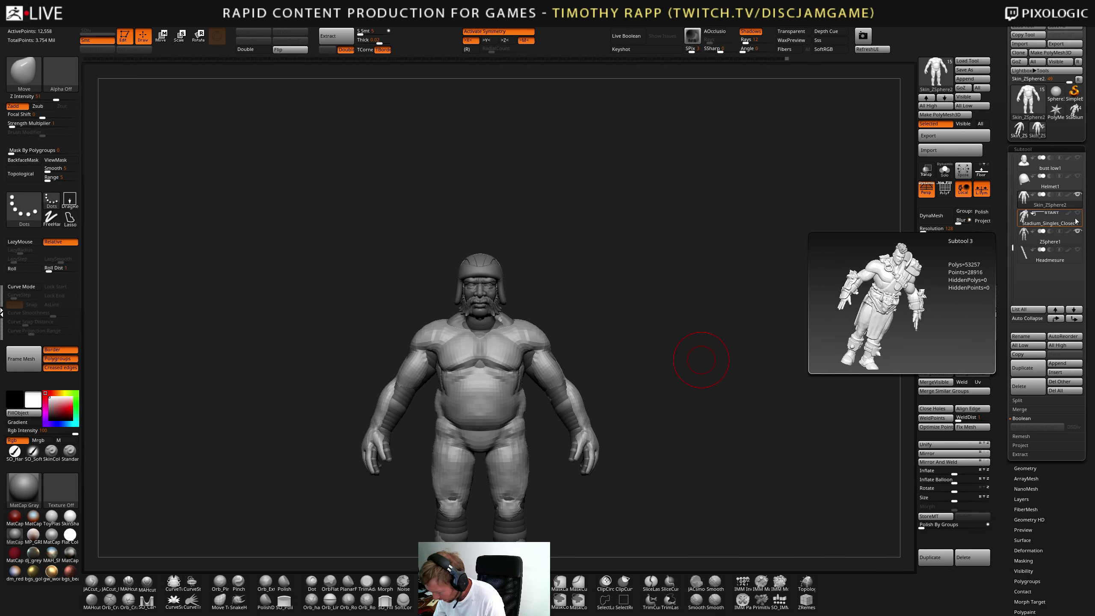
drag(677, 409, 663, 409)
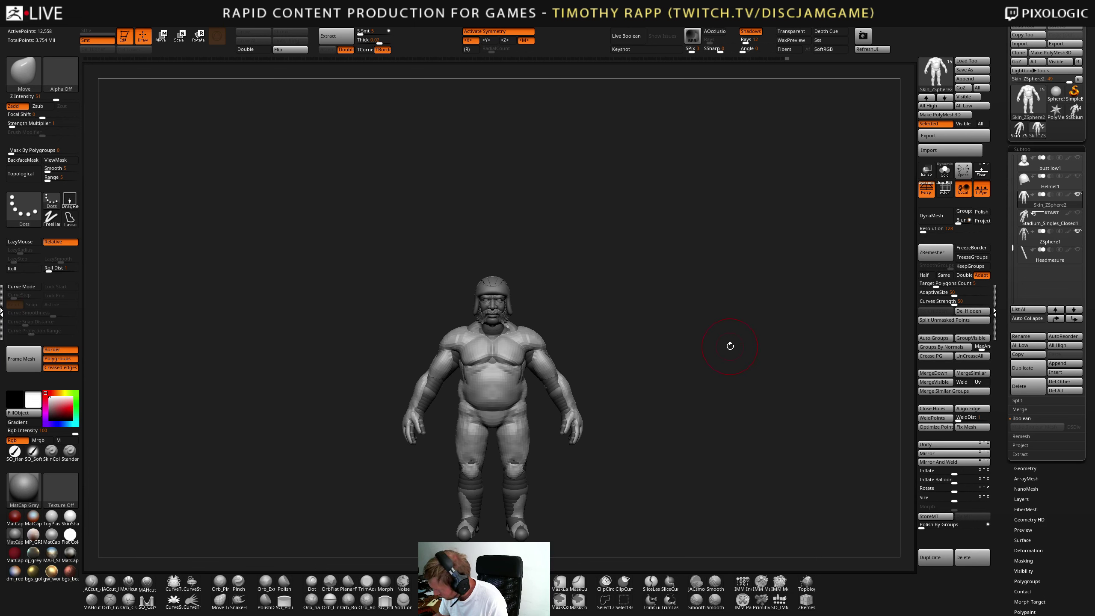
click(1016, 241)
key(shift+s)
key(shift+s)
key(shift+s)
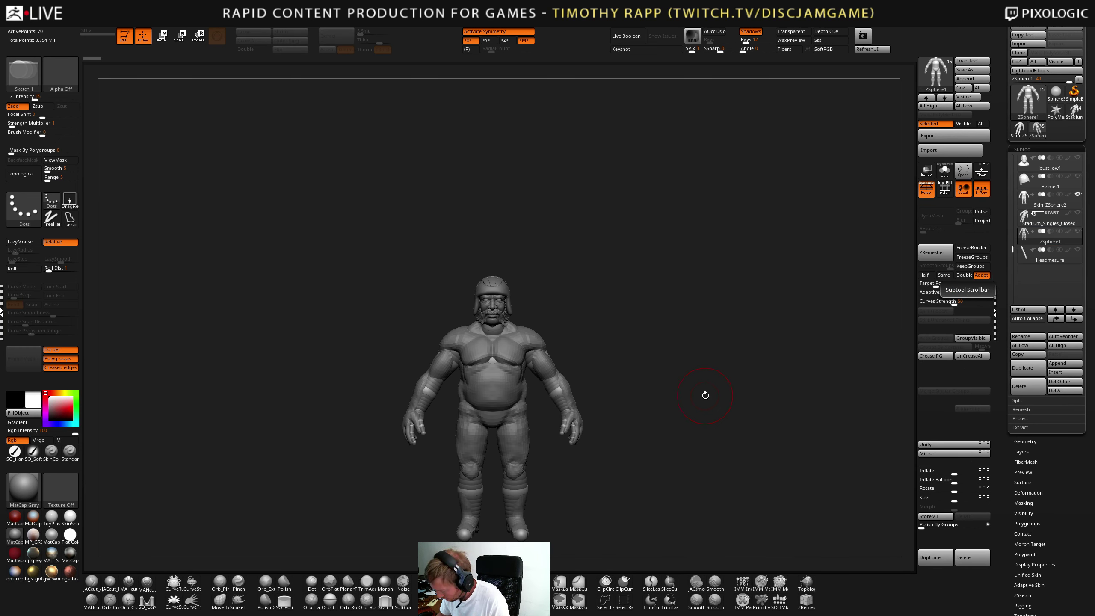
- Inspect ZSphere1 in Solo mode, return to Skin_ZSphere2 and show the sculpt in side view
drag(702, 401, 690, 406)
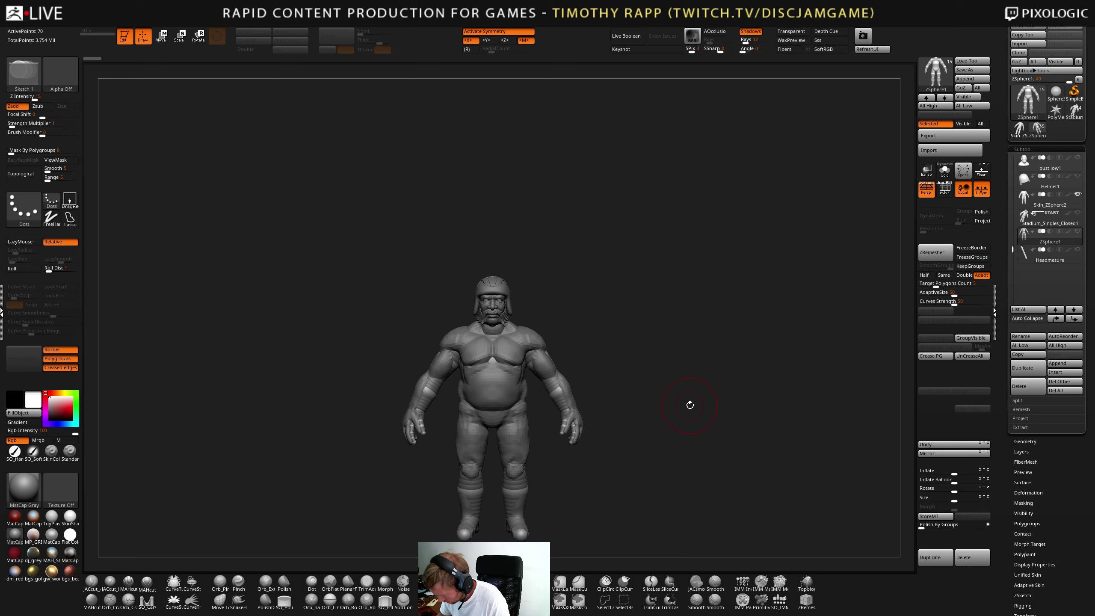
drag(690, 405, 690, 405)
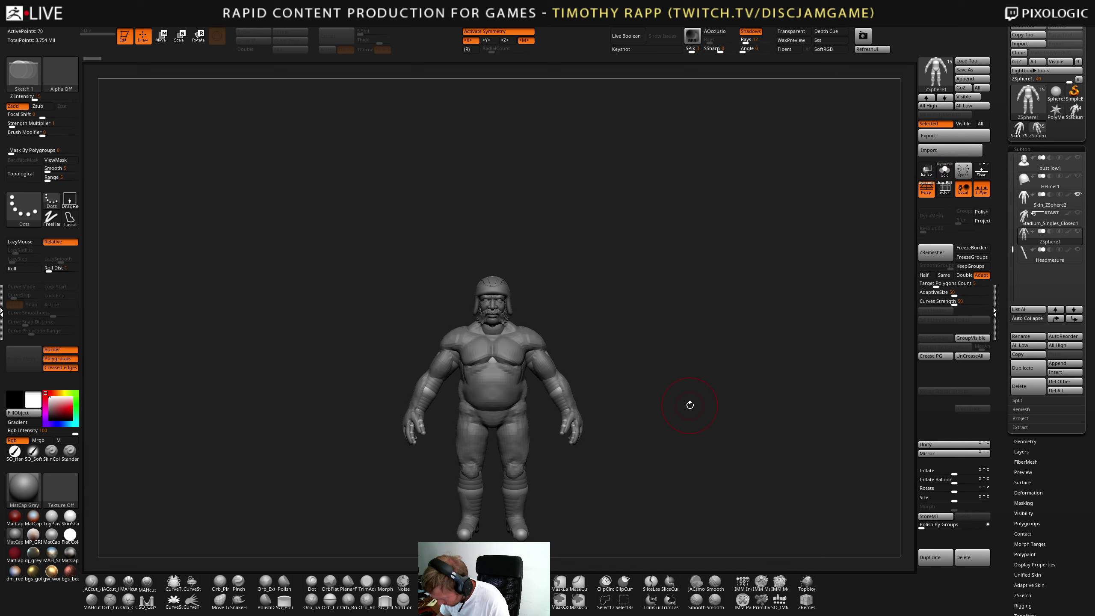
drag(690, 405, 690, 405)
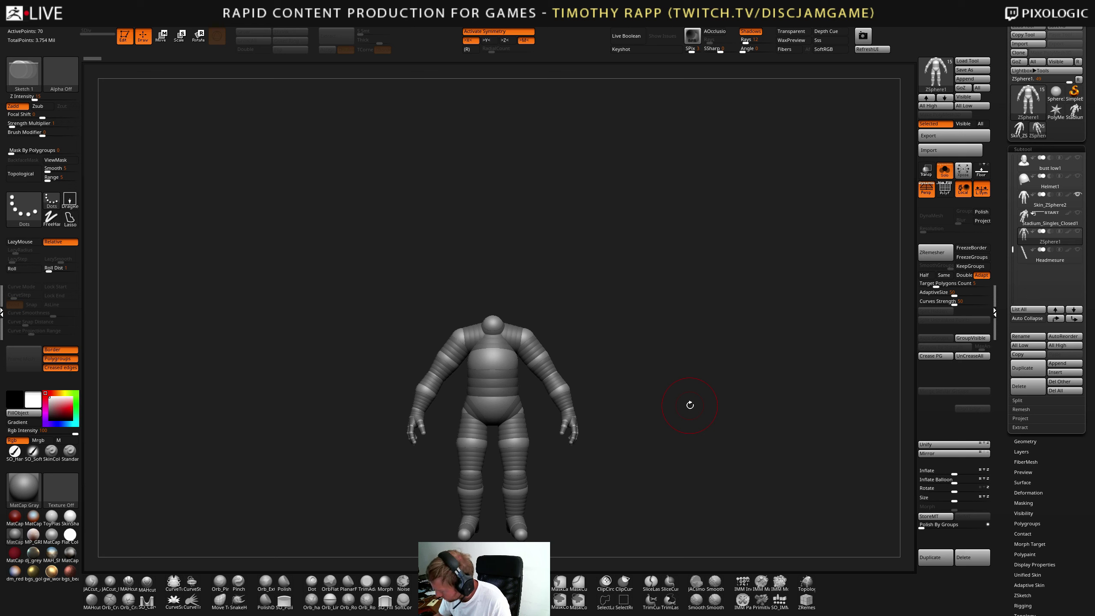
click(1049, 199)
mouse_move(627, 377)
mouse_down()
mouse_move(610, 369)
mouse_move(660, 366)
mouse_move(620, 414)
mouse_move(679, 379)
mouse_move(648, 347)
mouse_move(599, 361)
mouse_move(611, 362)
mouse_move(573, 323)
mouse_up()
click(944, 170)
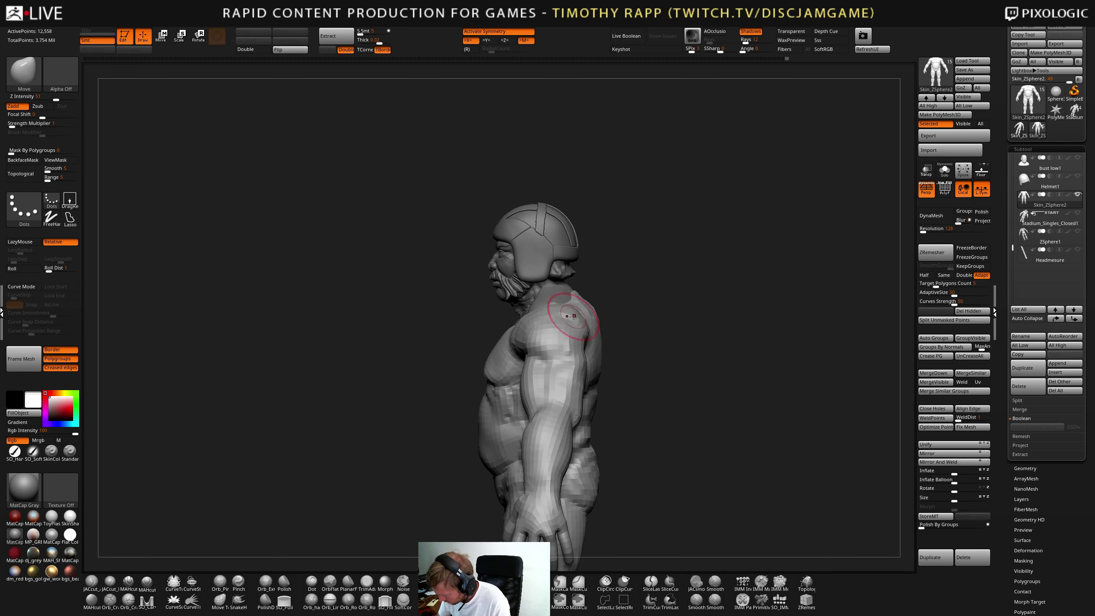
- Build up the back of the upper arms around the triceps with the ClayTubes brush
key(2)
mouse_move(567, 315)
right_down()
mouse_move(551, 339)
mouse_move(583, 321)
mouse_move(597, 356)
right_up()
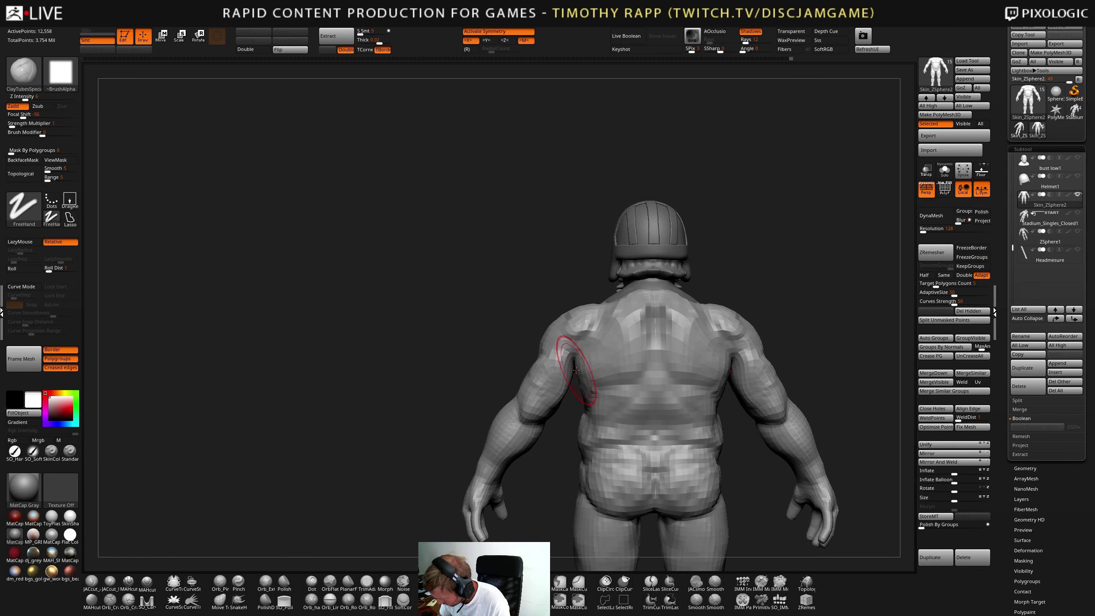
key(b)
key(m)
key(v)
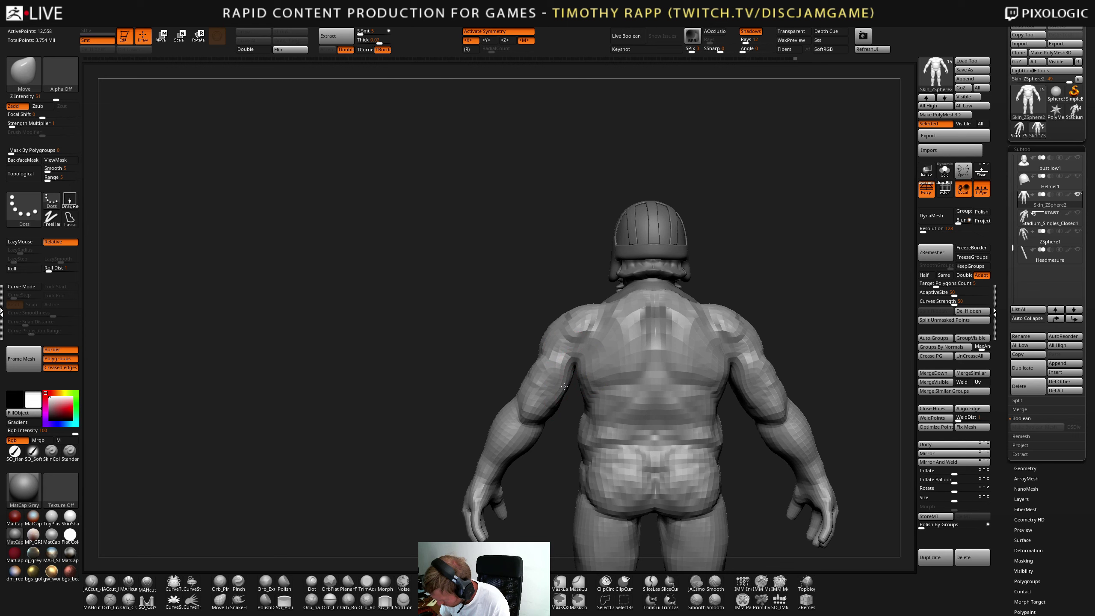
mouse_move(541, 412)
right_down()
mouse_move(547, 430)
mouse_move(529, 409)
mouse_move(527, 455)
mouse_move(488, 405)
mouse_move(542, 396)
mouse_move(530, 335)
mouse_move(550, 348)
mouse_move(530, 408)
mouse_move(511, 404)
mouse_move(520, 376)
mouse_move(526, 388)
mouse_move(517, 389)
right_up()
key(b)
key(c)
key(t)
drag(544, 367, 522, 380)
right_drag(507, 386, 486, 357)
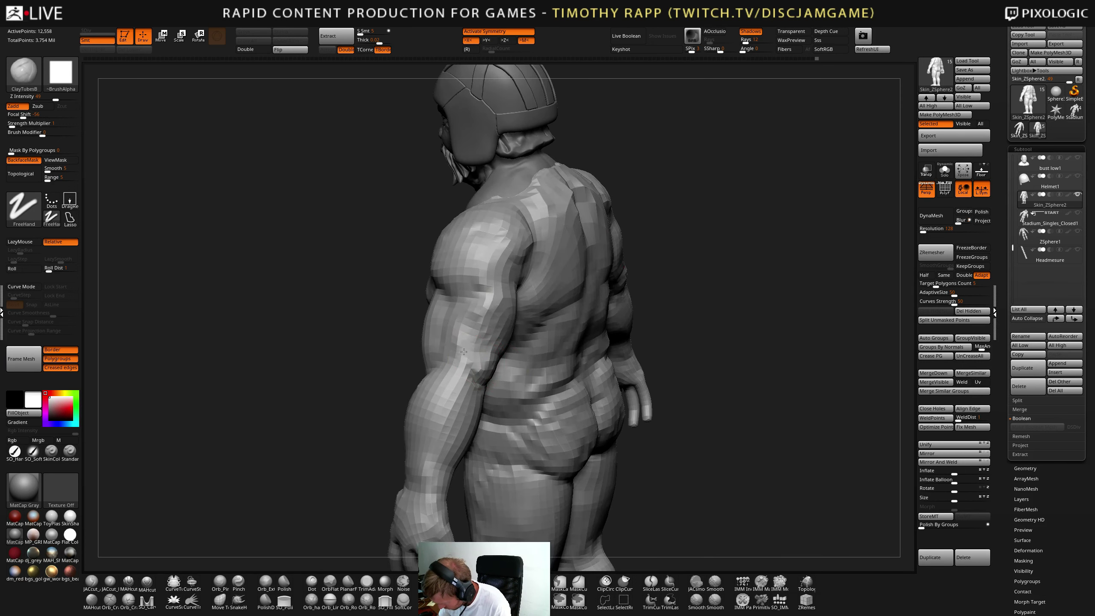
mouse_move(463, 355)
mouse_down()
mouse_move(488, 335)
mouse_move(492, 304)
mouse_move(508, 305)
mouse_up()
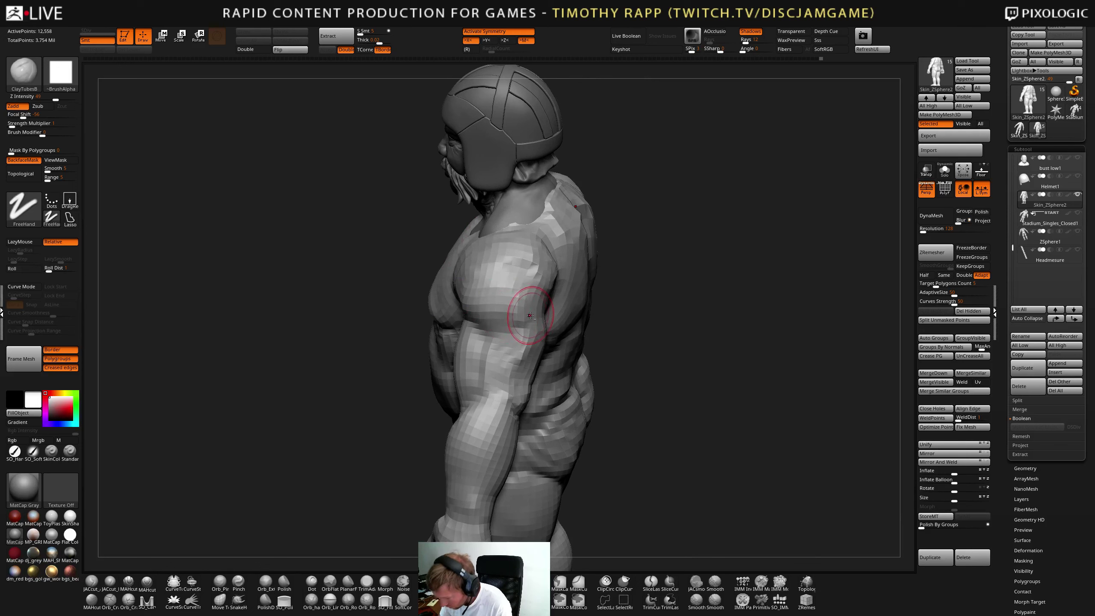
- Add clay to the outer upper arms and round out the shoulders with ClayTubes from the side and front
right_drag(528, 311, 560, 315)
drag(492, 311, 475, 315)
right_drag(527, 326, 499, 330)
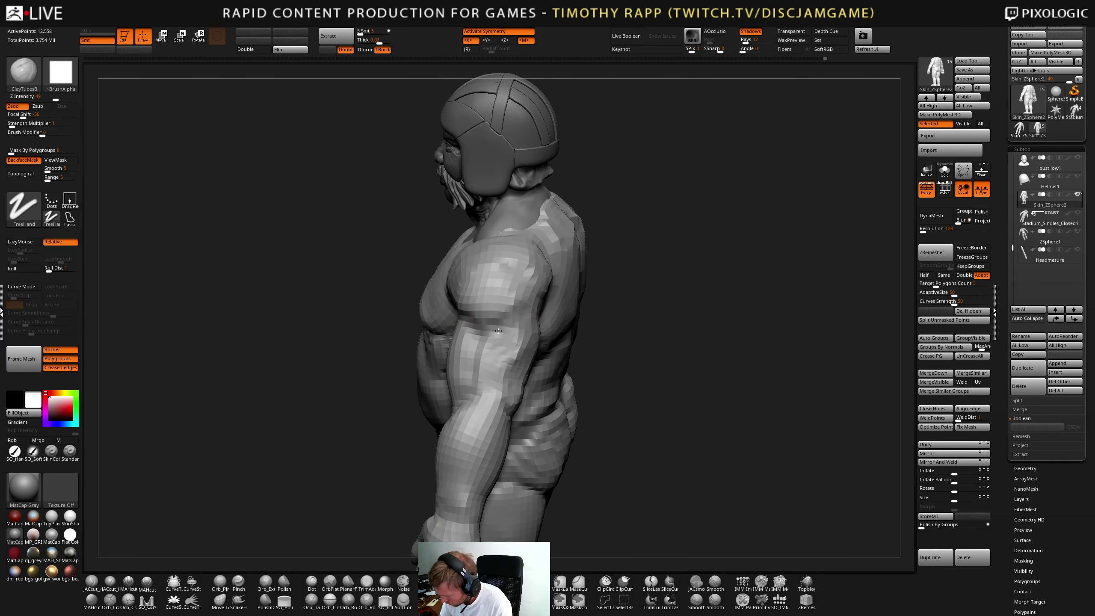
mouse_move(476, 321)
mouse_down()
mouse_move(517, 319)
mouse_move(560, 294)
mouse_move(555, 318)
mouse_move(564, 292)
mouse_move(596, 275)
mouse_up()
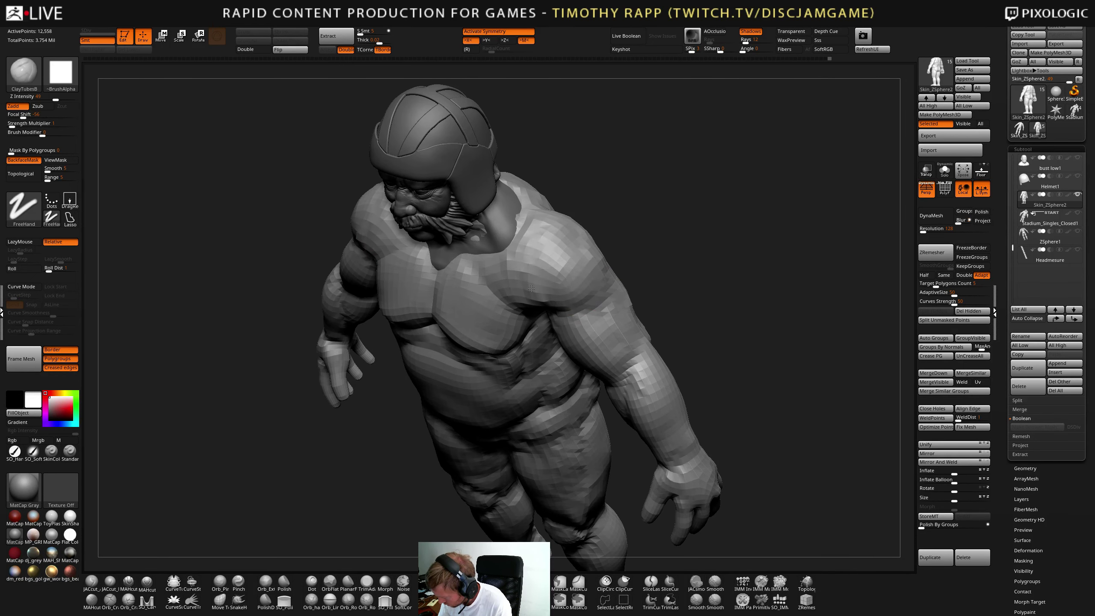
mouse_move(532, 288)
mouse_down()
mouse_move(545, 318)
mouse_move(518, 313)
mouse_move(535, 296)
mouse_move(559, 313)
mouse_move(643, 330)
mouse_move(544, 320)
mouse_up()
mouse_move(555, 330)
right_down()
mouse_move(525, 325)
mouse_move(565, 328)
mouse_move(538, 332)
right_up()
drag(552, 325, 592, 278)
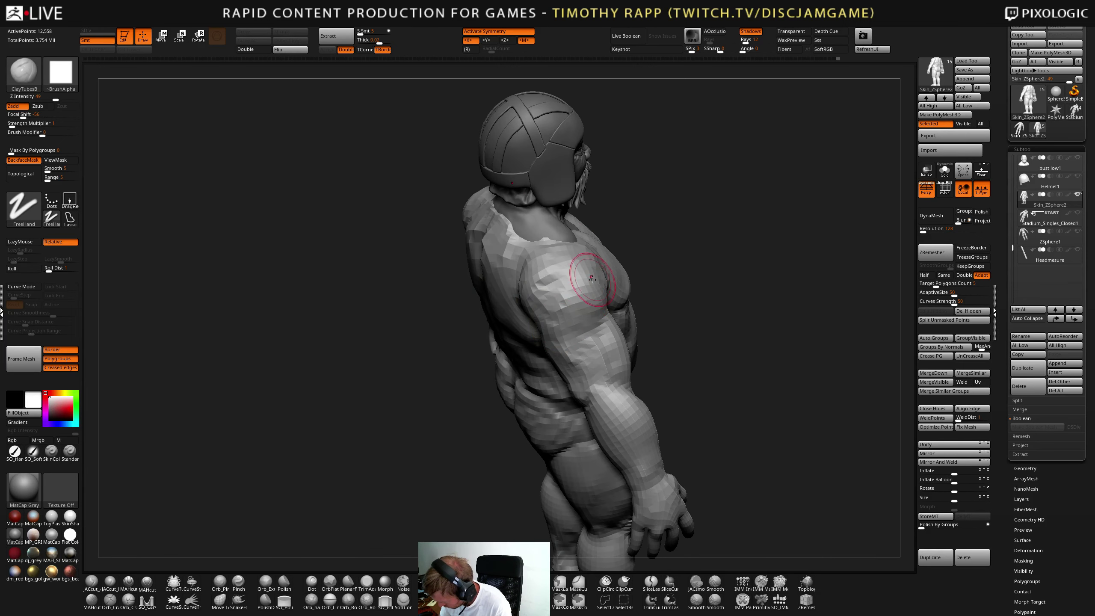
- Adjust the rear upper arms near the armpits with the DamStandard and Move brushes
mouse_move(553, 316)
right_down()
mouse_move(559, 338)
mouse_move(551, 328)
right_up()
key(b)
key(d)
key(s)
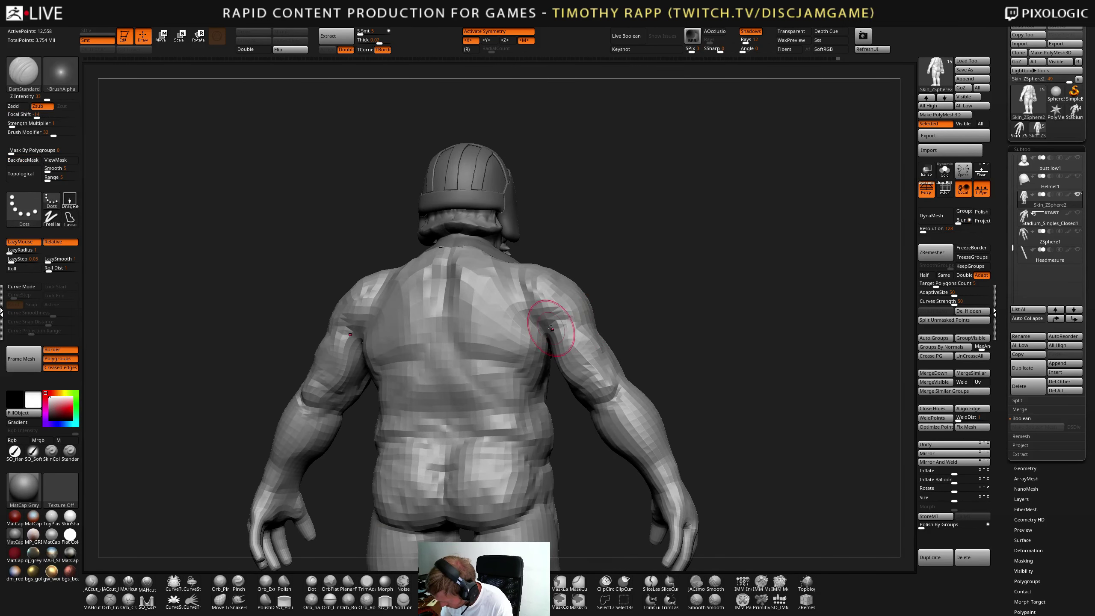
drag(607, 343, 628, 313)
key(b)
key(m)
key(v)
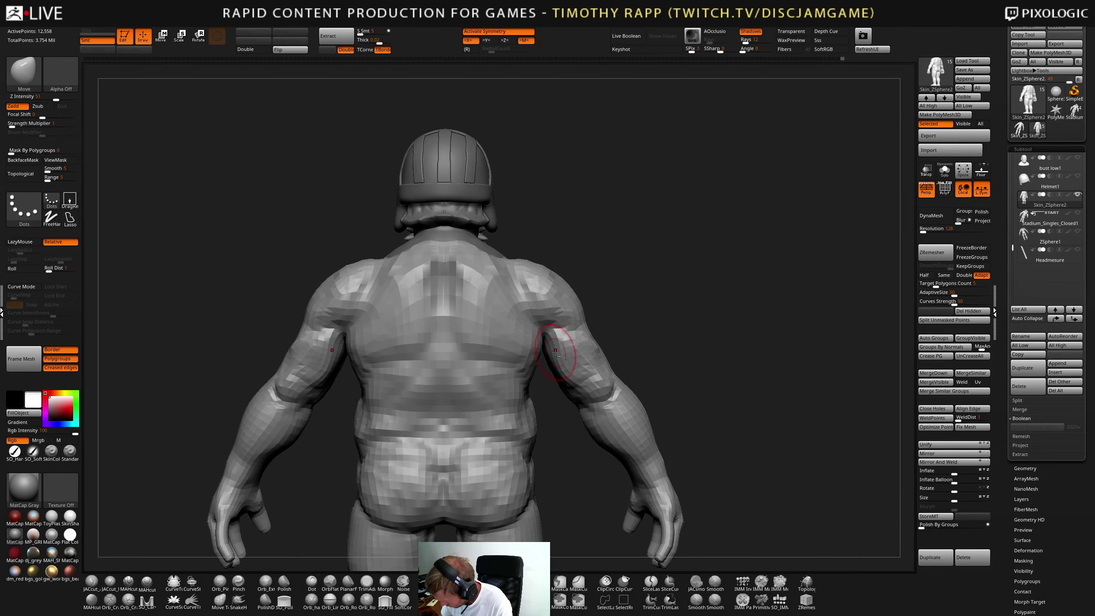
drag(545, 354, 560, 349)
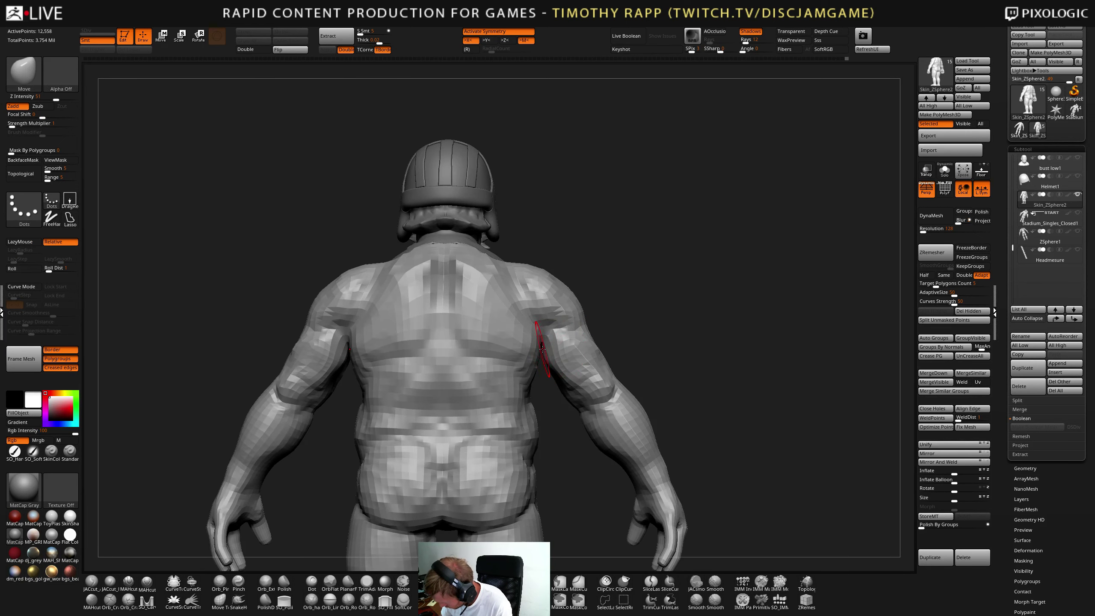
right_drag(542, 349, 553, 341)
drag(576, 330, 597, 326)
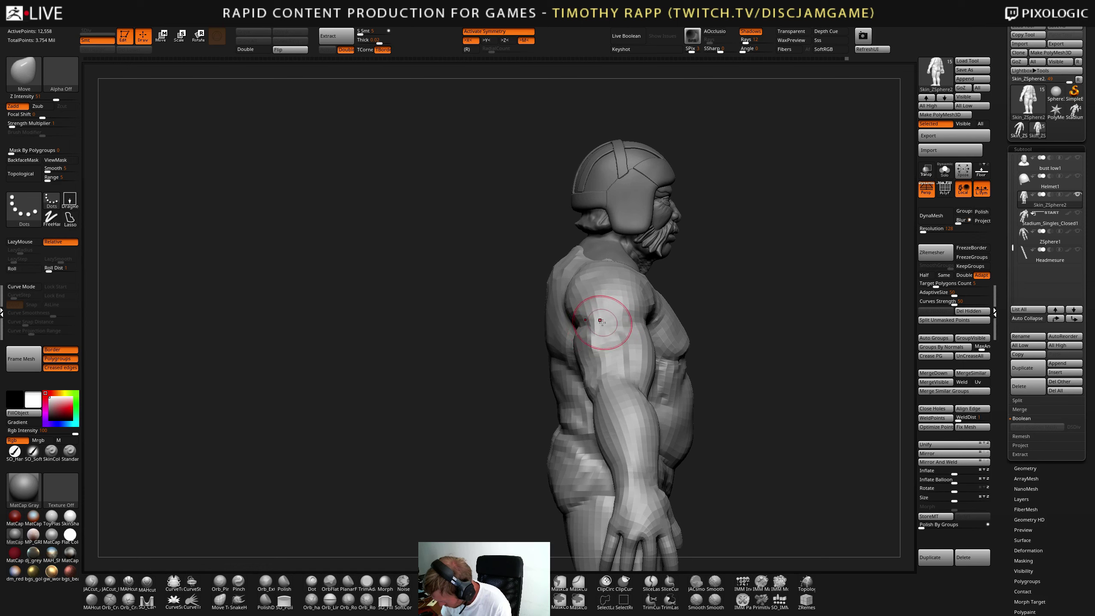
- Carve the crease between the deltoid and triceps with DamStandard and smooth the rear shoulders
key(b)
key(d)
key(s)
mouse_move(599, 320)
right_down()
mouse_move(625, 315)
mouse_move(587, 320)
mouse_move(638, 328)
right_up()
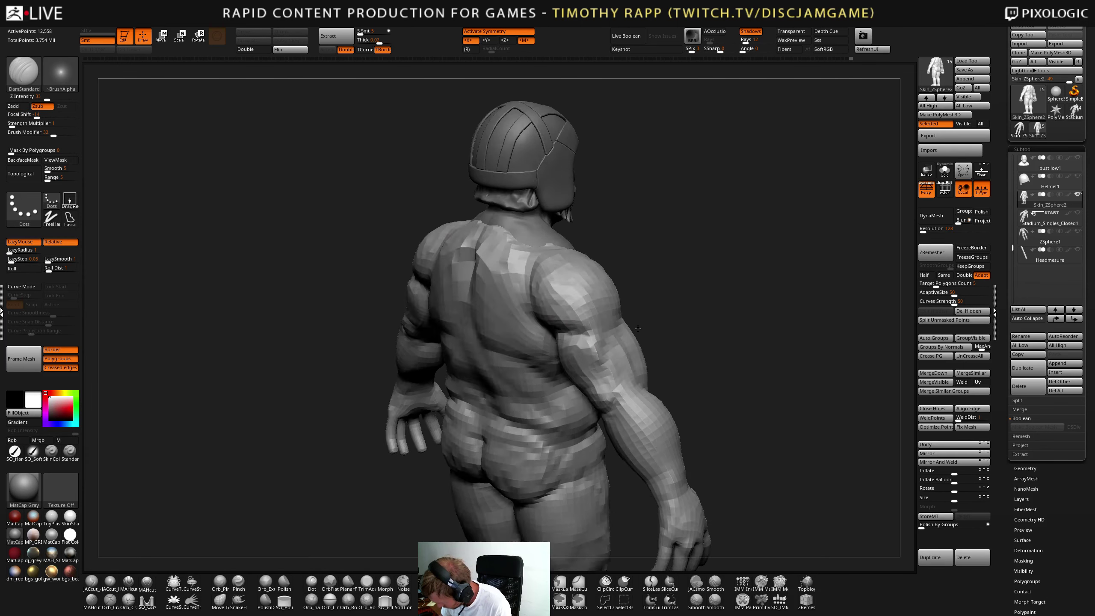
mouse_move(638, 329)
mouse_down()
mouse_move(552, 328)
mouse_move(581, 320)
mouse_up()
right_drag(582, 320, 556, 254)
shift+drag(557, 255, 570, 285)
shift+right_drag(570, 285, 572, 257)
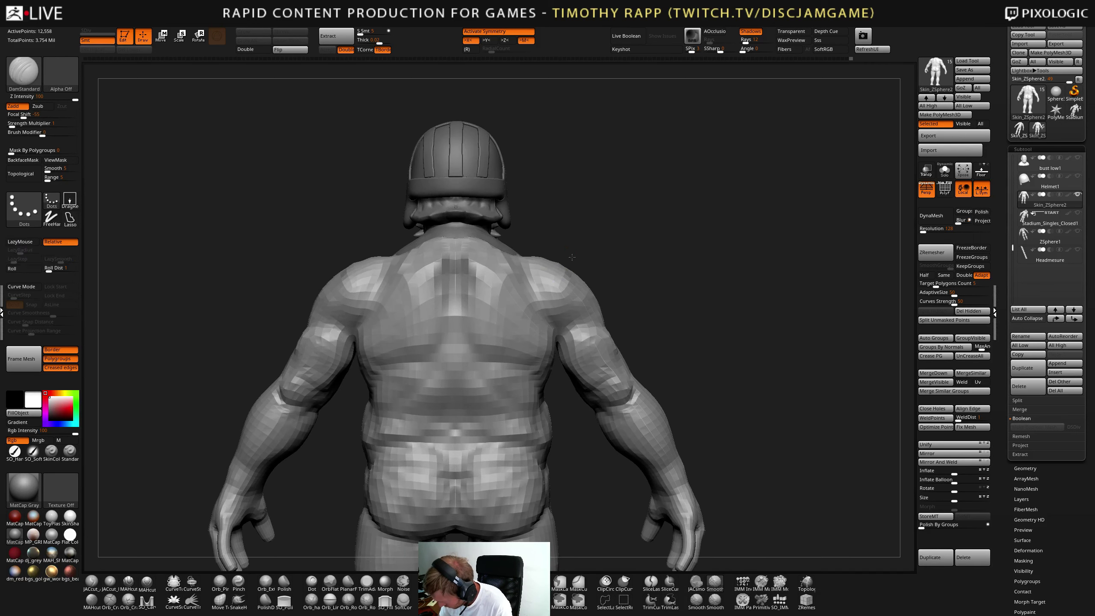
- Soften the upper spine and build up the trapezius on both sides of it with ClayTubes
right_drag(521, 289, 468, 254)
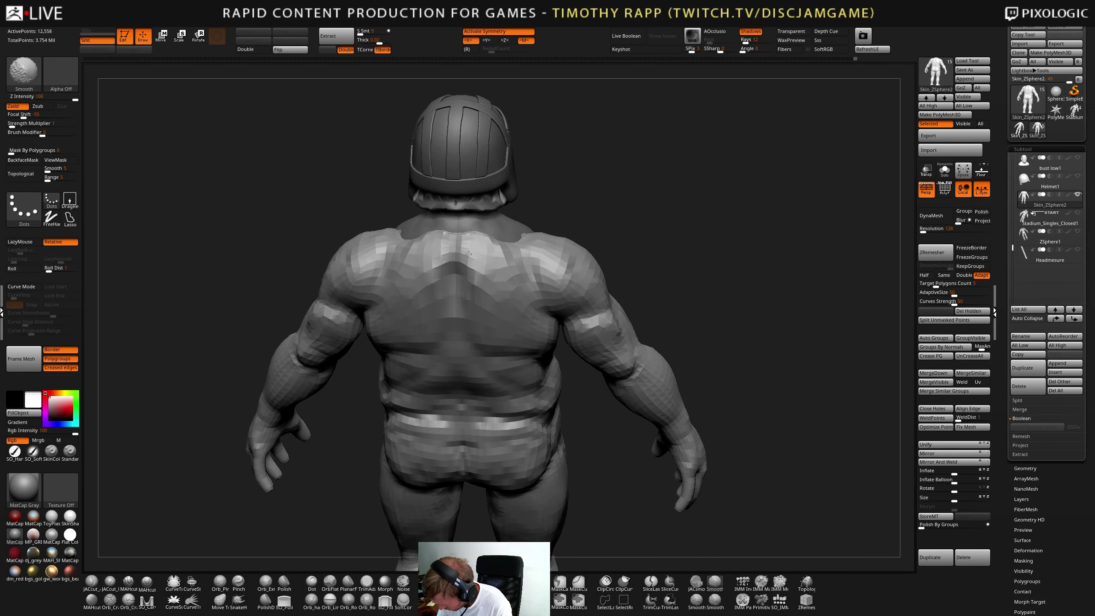
drag(449, 258, 457, 290)
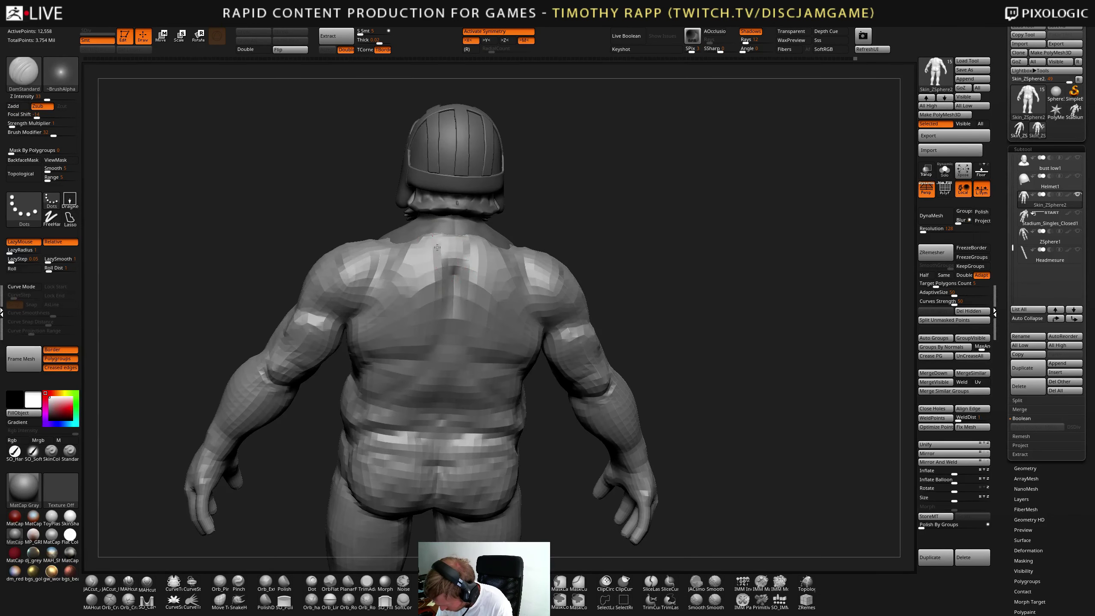
right_drag(432, 230, 452, 238)
key(b)
key(c)
key(t)
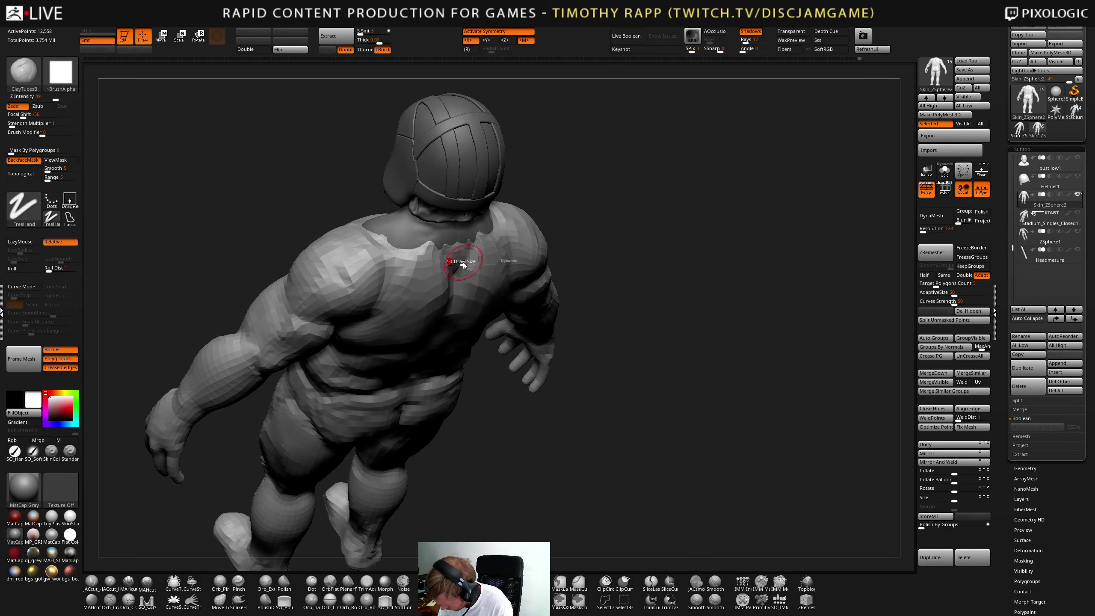
drag(433, 241, 436, 254)
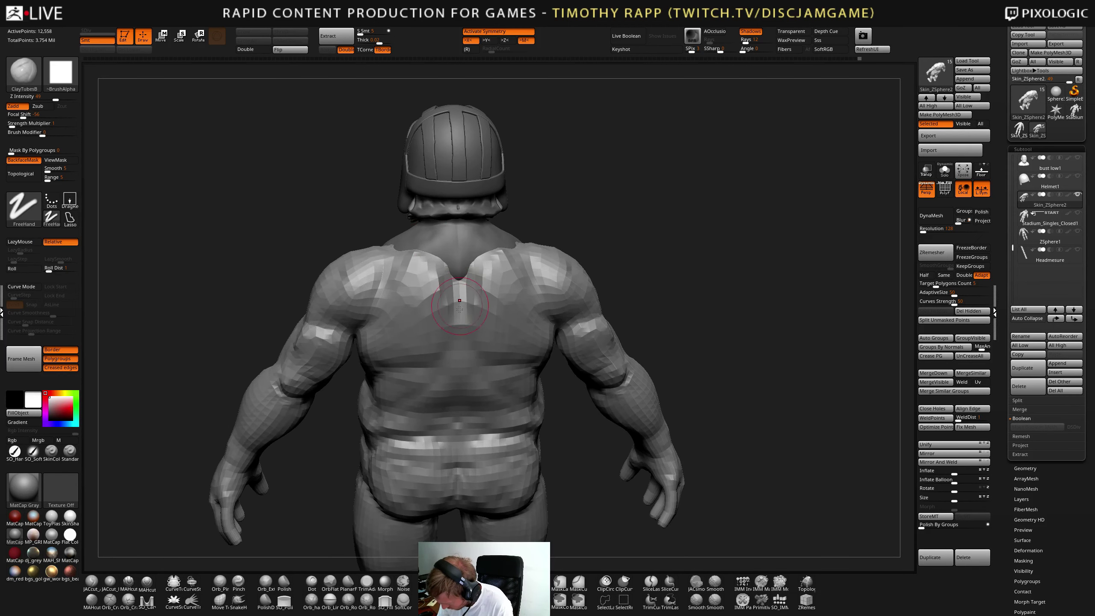
mouse_move(460, 308)
mouse_down()
mouse_move(429, 261)
mouse_move(478, 307)
mouse_up()
drag(403, 246, 457, 304)
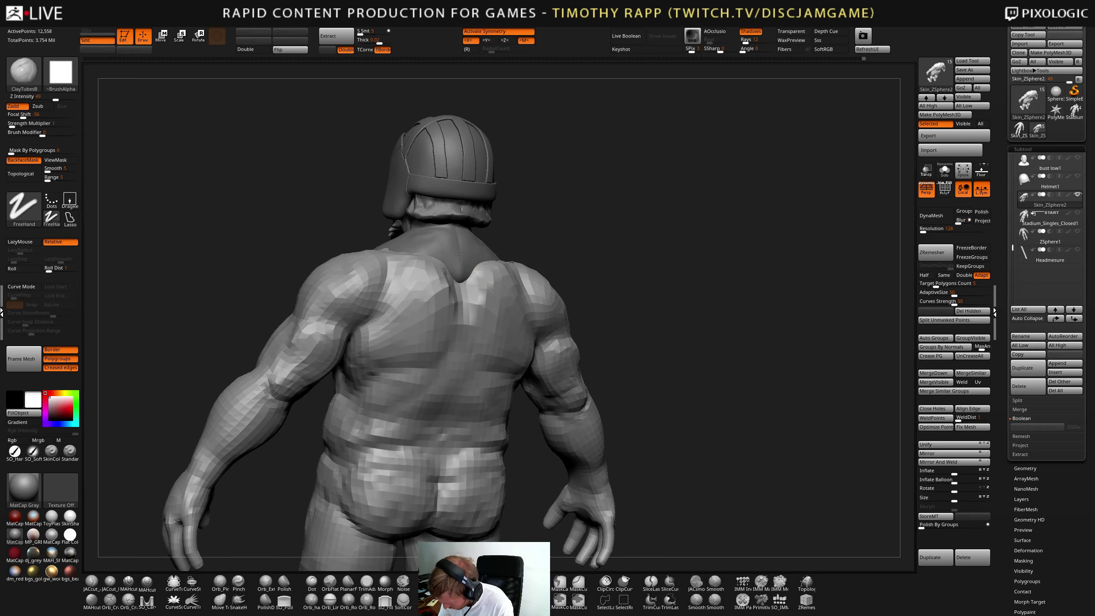
- Carve the contours of the shoulder blades and their outer lower edges with DamStandard
key(b)
key(m)
key(v)
mouse_move(459, 329)
right_down()
mouse_move(453, 279)
mouse_move(487, 273)
mouse_move(462, 279)
mouse_move(471, 286)
right_up()
key(s)
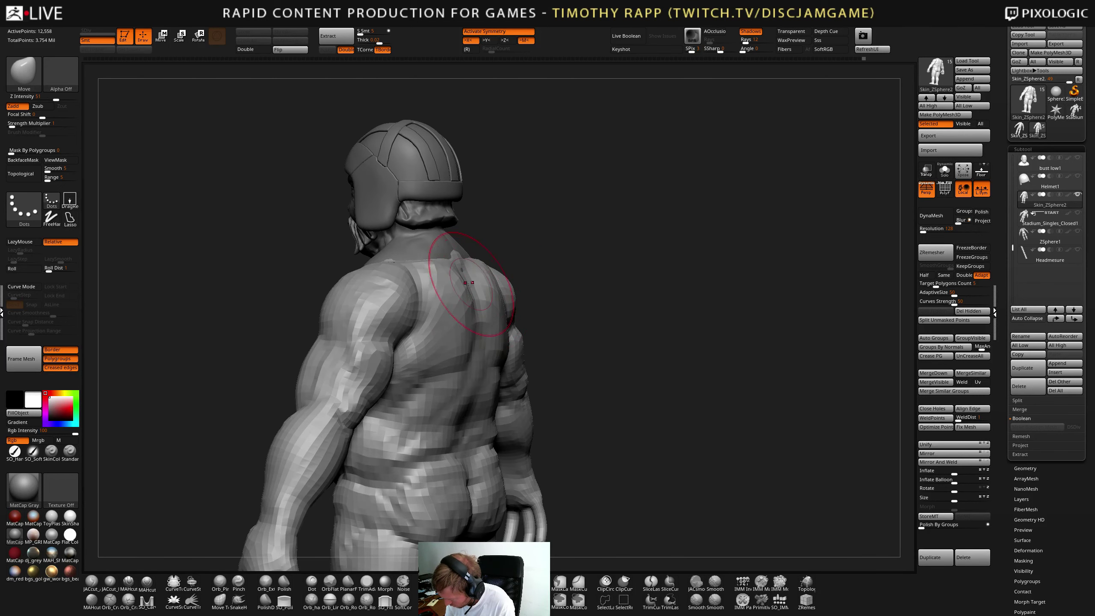
key(b)
key(d)
key(s)
drag(478, 292, 473, 298)
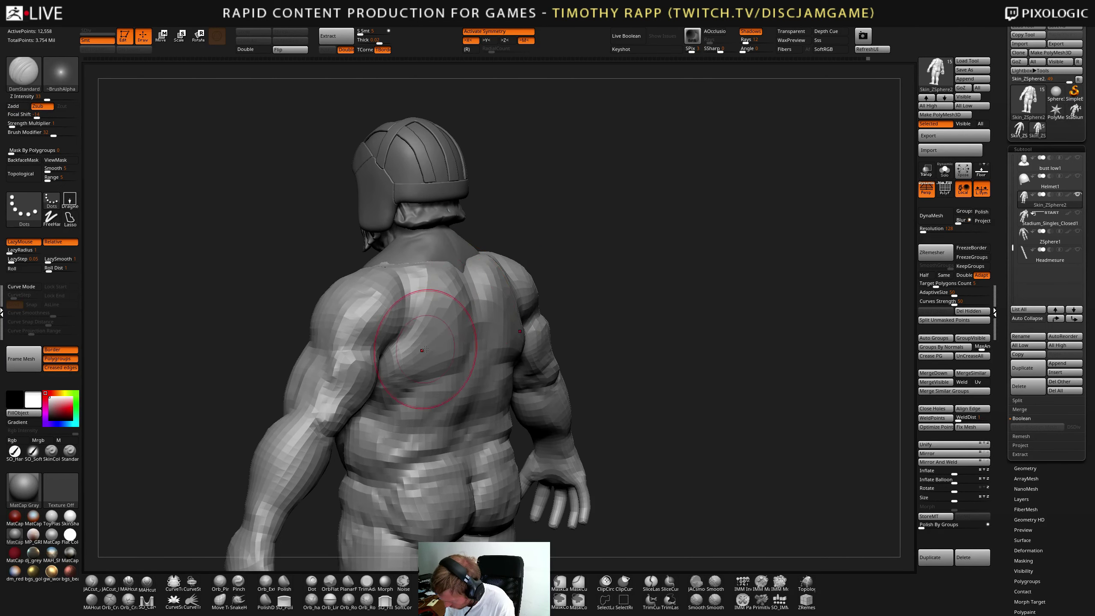
drag(424, 349, 406, 354)
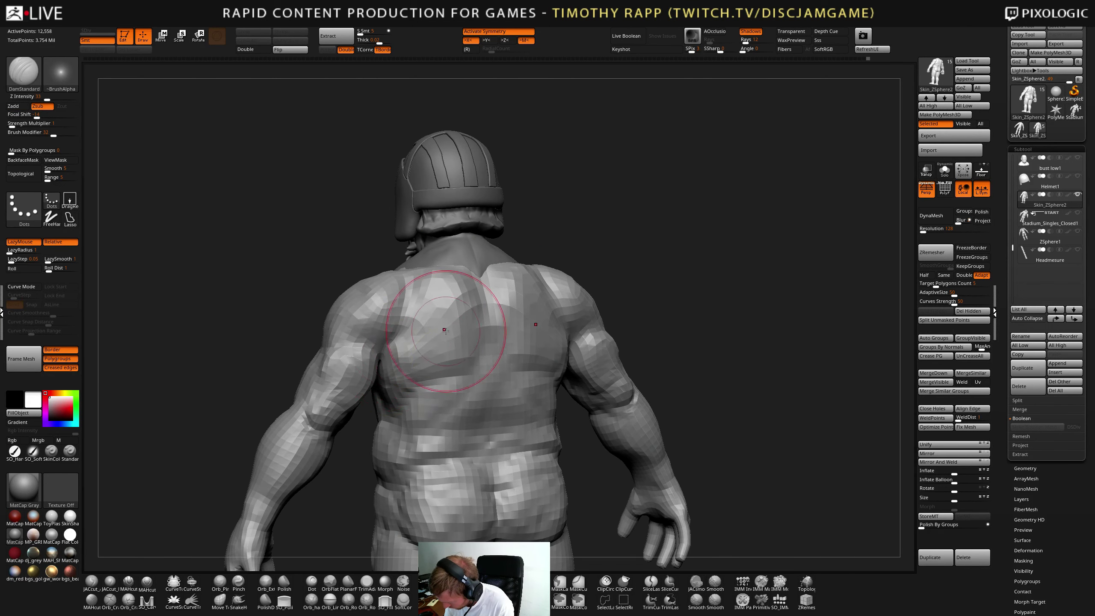
key(bracketleft)
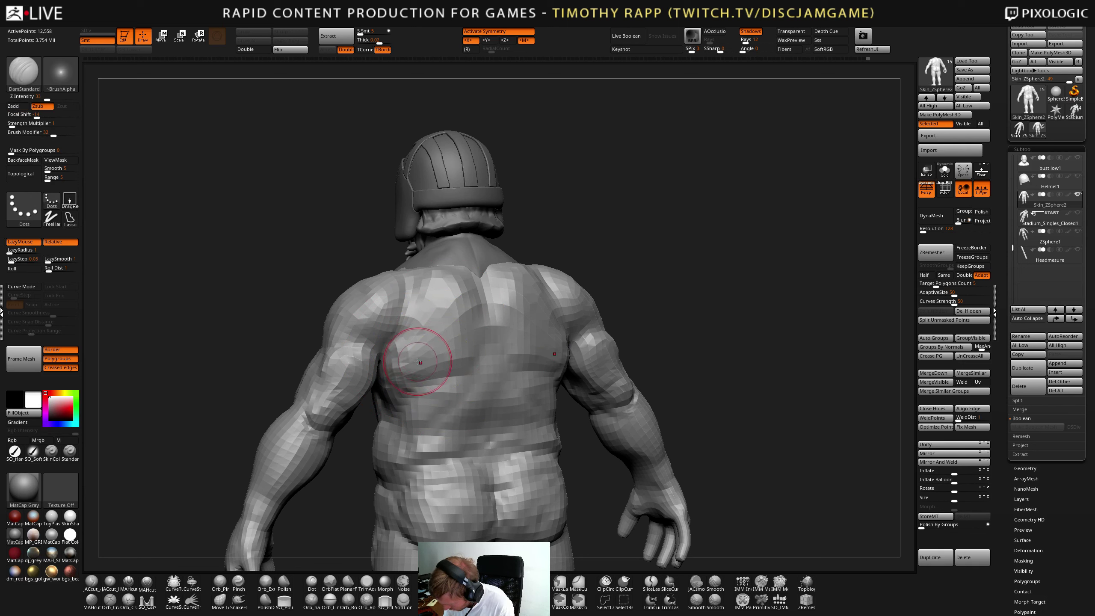
drag(390, 352, 377, 369)
- Reshape the upper back with the Move brush and add volume over the shoulder blades with ClayTubes
mouse_move(377, 369)
right_down()
mouse_move(384, 387)
mouse_move(381, 369)
mouse_move(378, 382)
mouse_move(364, 382)
mouse_move(414, 371)
mouse_move(474, 314)
mouse_move(548, 306)
right_up()
key(b)
key(m)
key(v)
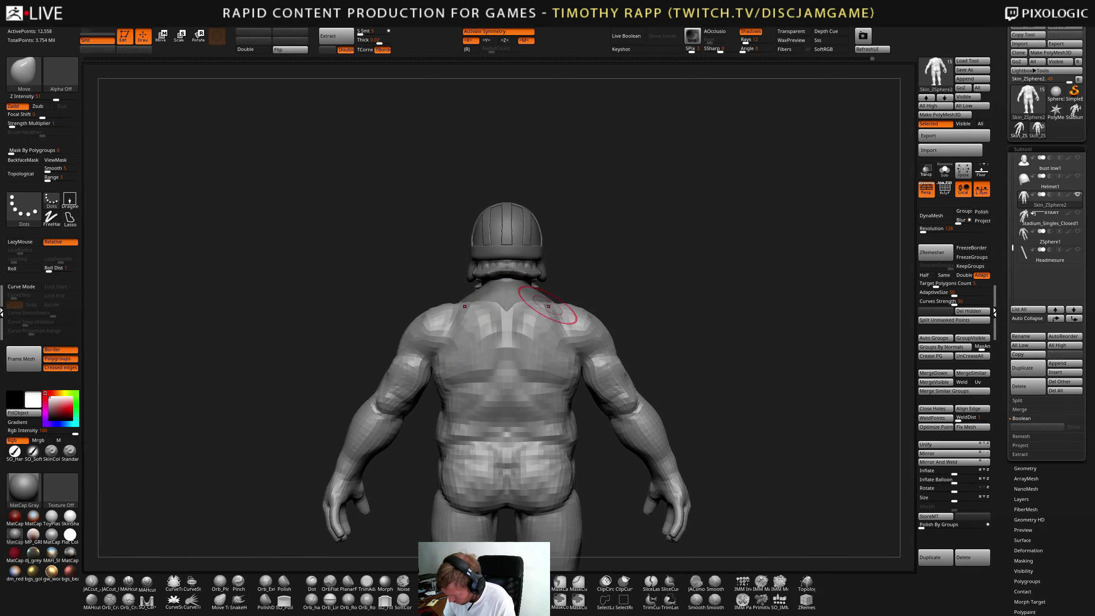
mouse_move(469, 344)
right_down()
mouse_move(517, 343)
mouse_move(474, 341)
right_up()
mouse_move(474, 322)
mouse_down()
mouse_move(518, 336)
mouse_move(481, 349)
mouse_up()
right_drag(480, 349, 484, 362)
key(2)
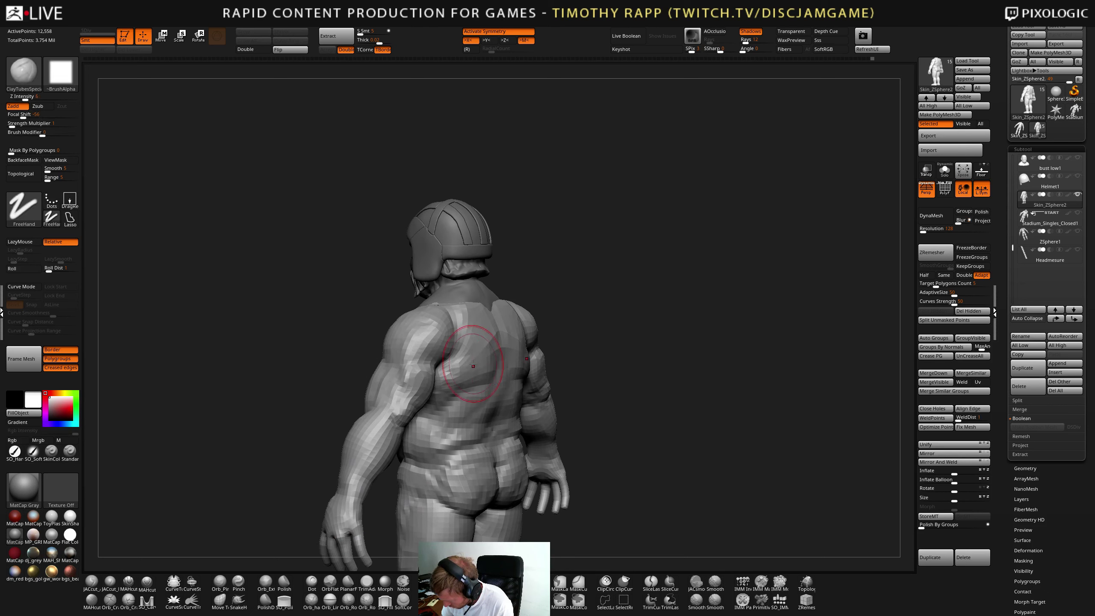
drag(478, 360, 497, 375)
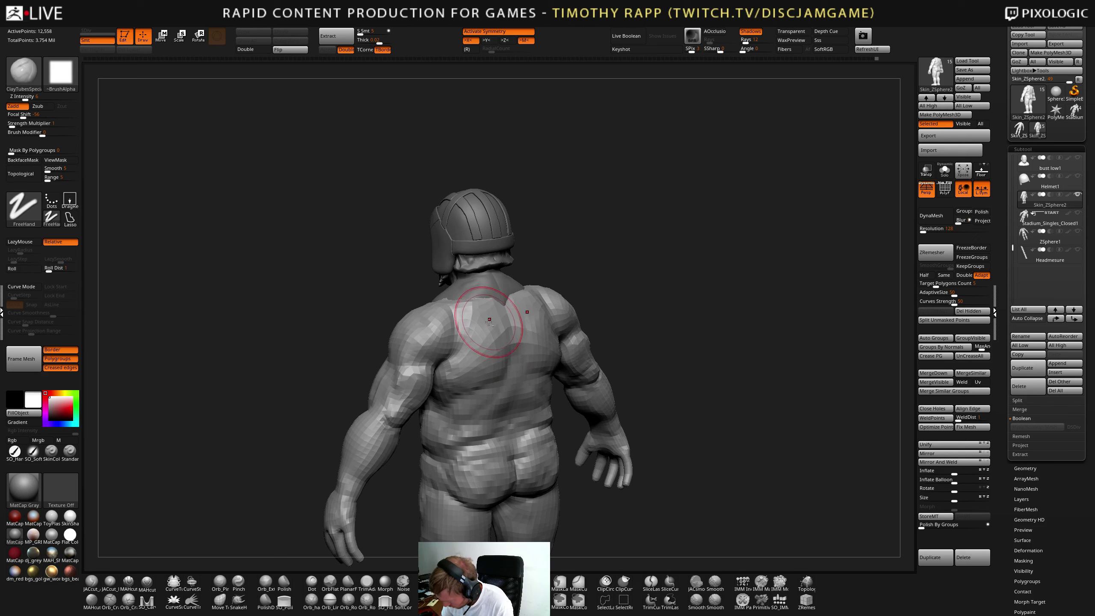
- Define the inner edges of the trapezius below the neck with DamStandard
key(b)
key(d)
key(s)
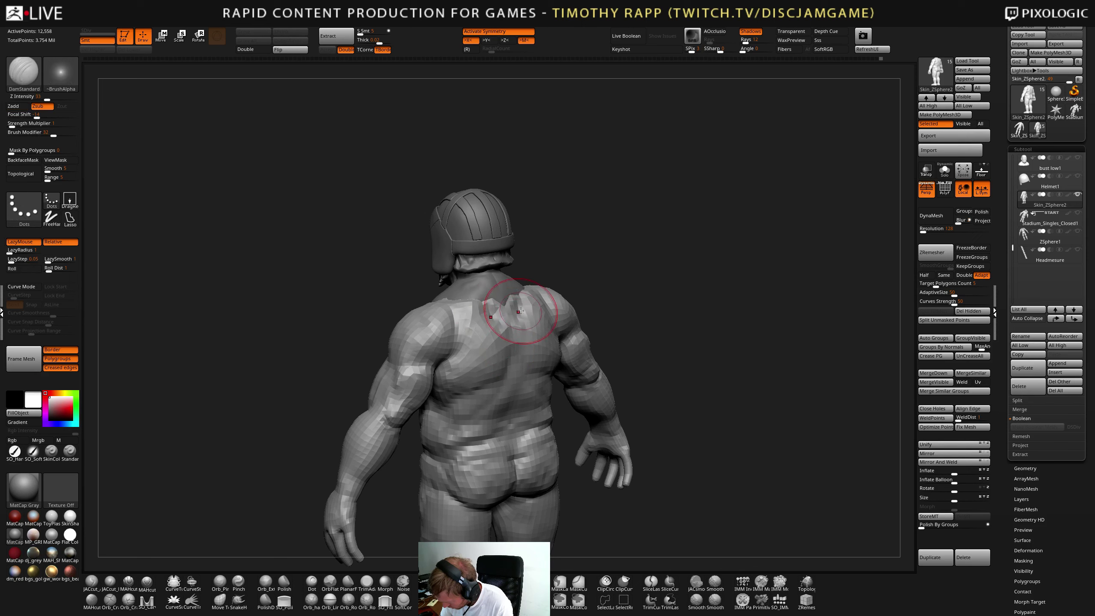
drag(596, 305, 617, 280)
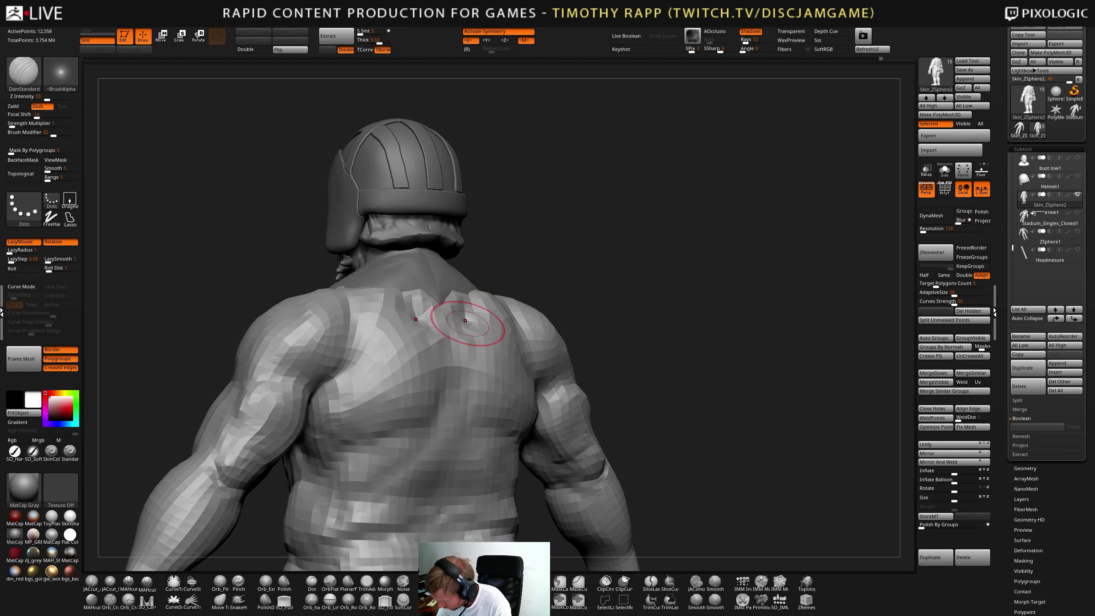
- Raise and reshape the trapezius along the upper back with an enlarged Move brush
mouse_move(467, 323)
right_down()
mouse_move(425, 320)
mouse_move(496, 332)
mouse_move(489, 367)
mouse_move(439, 380)
right_up()
key(b)
key(m)
key(v)
key(bracketright)
drag(460, 379, 457, 351)
mouse_move(435, 370)
right_down()
mouse_move(461, 373)
mouse_move(410, 373)
mouse_move(466, 371)
right_up()
mouse_move(425, 373)
mouse_down()
mouse_move(435, 365)
mouse_move(416, 357)
mouse_move(425, 351)
mouse_up()
- Build up the upper back with ClayTubes and smooth the area around the shoulder blades
key(b)
key(c)
key(t)
right_drag(425, 366, 414, 369)
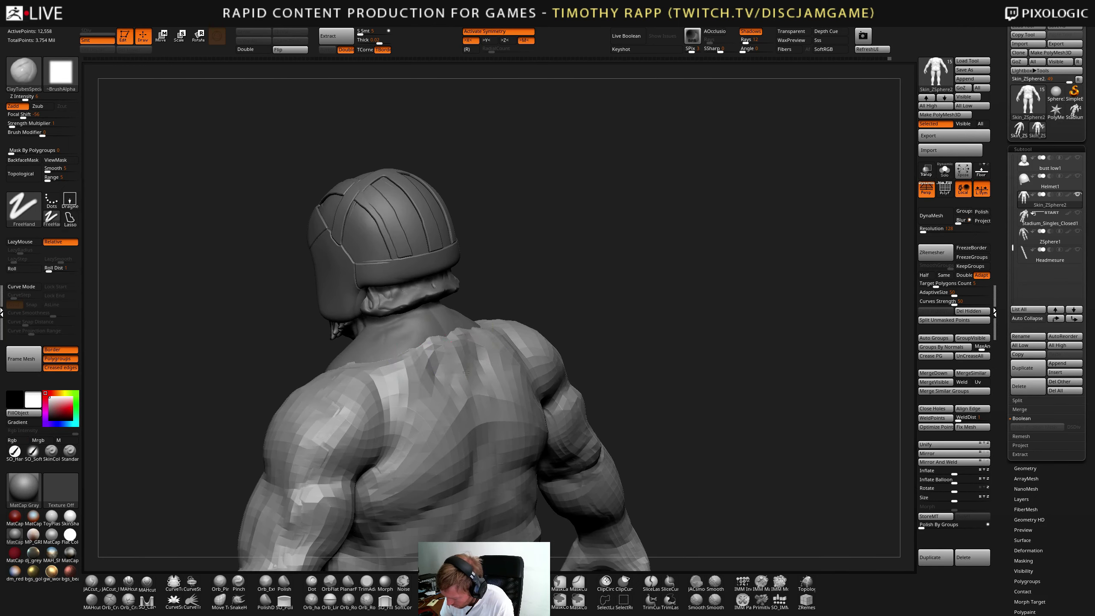
mouse_move(415, 410)
ctrl+right_down()
mouse_move(466, 350)
mouse_move(460, 427)
mouse_move(471, 392)
ctrl+right_up()
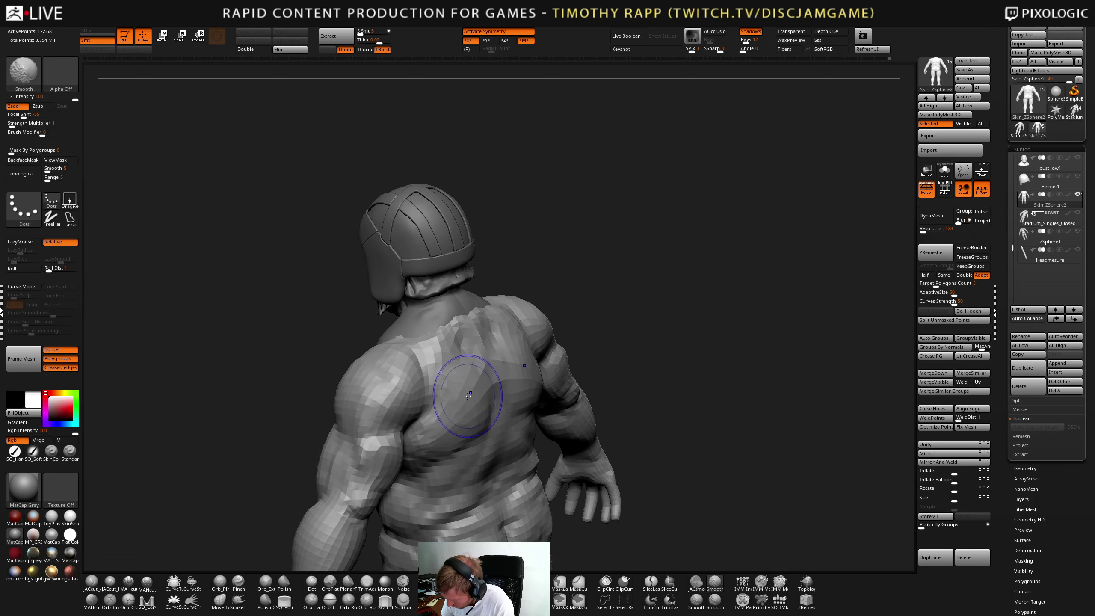
shift+drag(472, 392, 468, 416)
- Refine the transition between the shoulder blades and rear deltoids with DamStandard, clay strokes and smoothing
mouse_move(468, 416)
right_down()
mouse_move(464, 390)
mouse_move(501, 367)
mouse_move(490, 413)
mouse_move(496, 405)
mouse_move(457, 334)
mouse_move(492, 367)
mouse_move(452, 381)
right_up()
key(b)
key(d)
key(s)
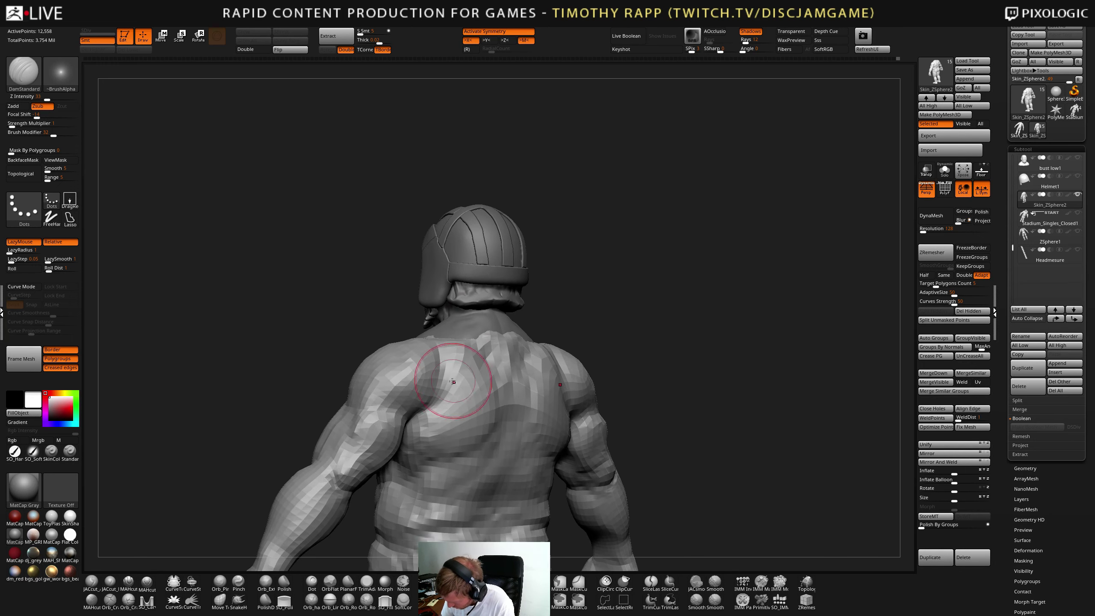
key(2)
mouse_move(440, 343)
right_down()
mouse_move(483, 358)
mouse_move(444, 344)
mouse_move(413, 394)
mouse_move(432, 403)
mouse_move(448, 353)
mouse_move(445, 371)
mouse_move(463, 357)
mouse_move(419, 363)
mouse_move(474, 375)
right_up()
key(3)
key(2)
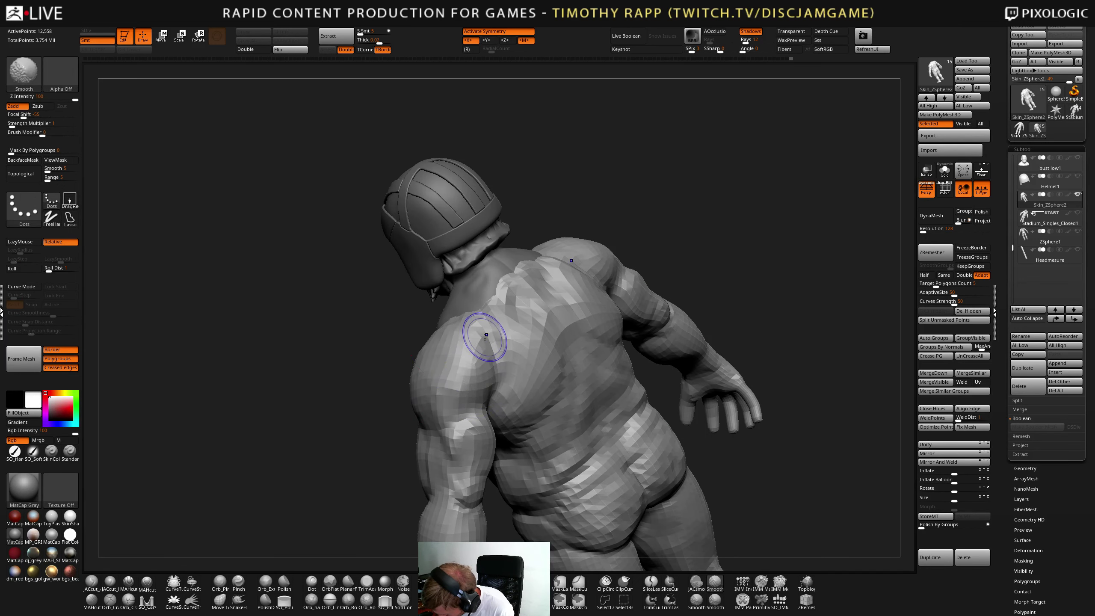
- Fill out the rear shoulders and the area above the armpits with ClayTubes
right_drag(484, 334, 439, 343)
key(1)
mouse_move(465, 393)
right_down()
mouse_move(482, 397)
mouse_move(474, 416)
mouse_move(504, 386)
right_up()
mouse_move(501, 346)
right_down()
mouse_move(507, 309)
mouse_move(477, 332)
mouse_move(491, 368)
right_up()
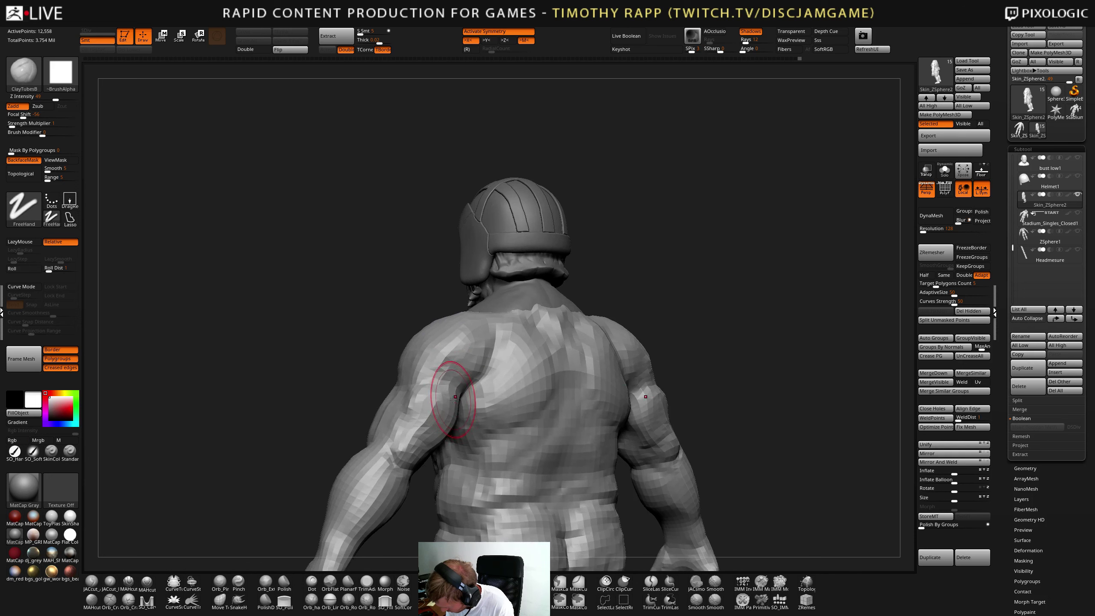
- Reshape the rear armpits and the sides of the back with the Move brush
mouse_move(452, 398)
right_down()
mouse_move(448, 372)
mouse_move(465, 415)
right_up()
key(b)
key(m)
key(v)
shift+drag(435, 404, 451, 429)
right_drag(450, 428, 422, 406)
drag(424, 407, 433, 423)
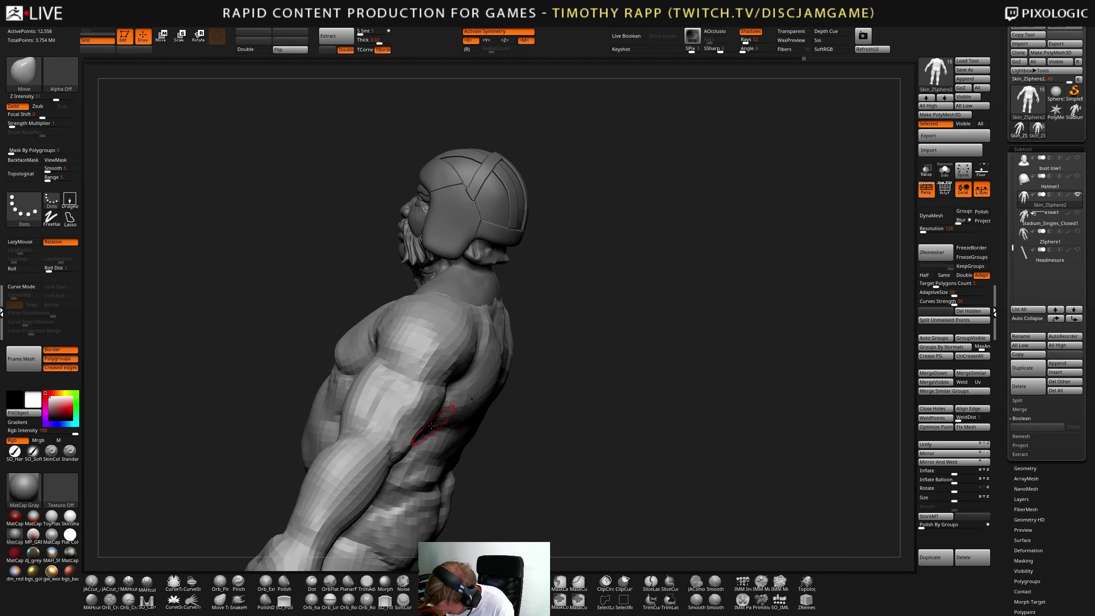
- Carve the muscle crease on the back of the arm near the elbow with DamStandard
right_drag(433, 423, 386, 437)
key(b)
key(d)
key(s)
drag(388, 440, 384, 460)
right_drag(384, 461, 387, 423)
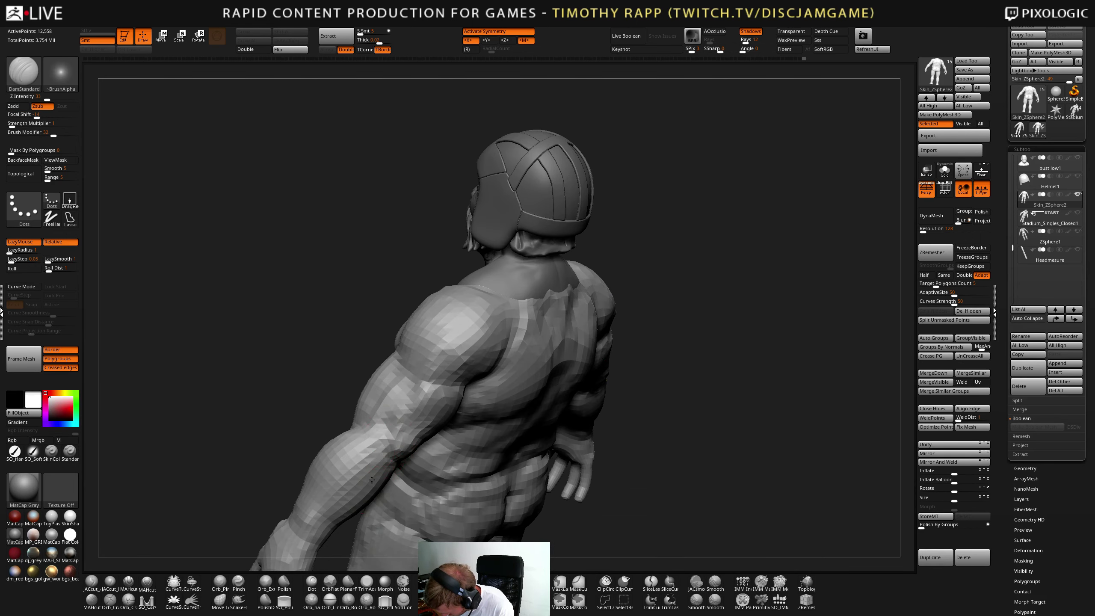
right_drag(372, 480, 373, 439)
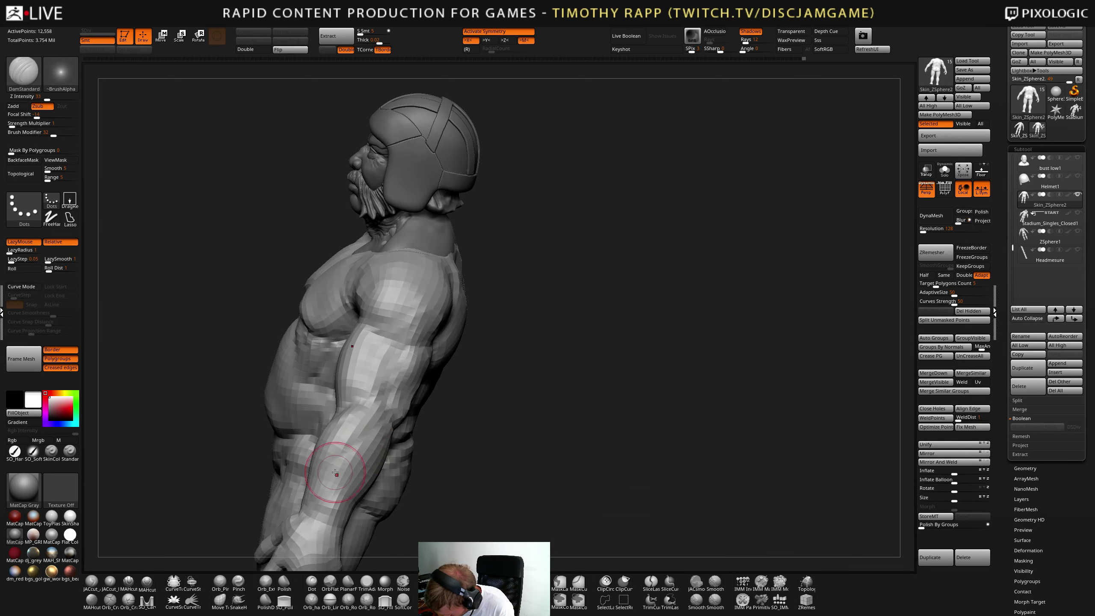
- Build up the back of the arm around the elbow with ClayTubes and cut a muscle crease with DamStandard
mouse_move(341, 475)
right_down()
mouse_move(367, 431)
mouse_move(298, 482)
mouse_move(270, 439)
mouse_move(228, 424)
mouse_move(260, 418)
mouse_move(260, 448)
mouse_move(217, 457)
mouse_move(231, 453)
mouse_move(252, 391)
mouse_move(292, 426)
mouse_move(293, 478)
mouse_move(302, 380)
mouse_move(305, 426)
mouse_move(323, 460)
mouse_move(360, 403)
mouse_move(324, 479)
mouse_move(312, 460)
mouse_move(377, 450)
right_up()
key(1)
right_drag(418, 414, 390, 391)
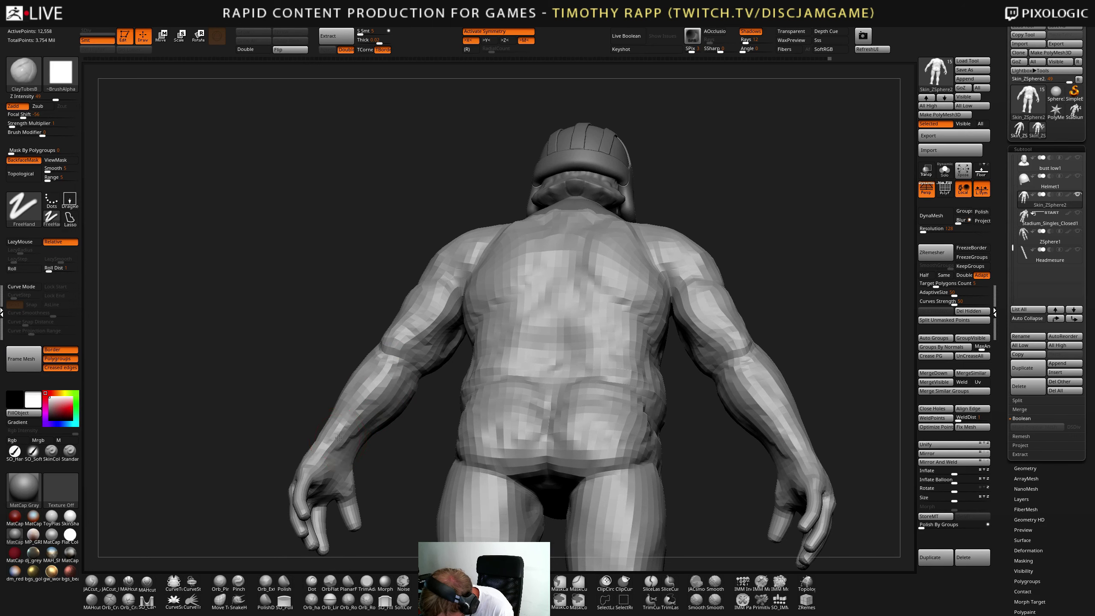
mouse_move(339, 437)
right_down()
mouse_move(360, 393)
mouse_move(330, 383)
mouse_move(336, 393)
mouse_move(334, 341)
right_up()
mouse_move(304, 378)
right_down()
mouse_move(358, 345)
mouse_move(369, 354)
right_up()
key(b)
key(d)
key(s)
drag(368, 354, 355, 346)
mouse_move(356, 346)
right_down()
mouse_move(354, 379)
mouse_move(316, 397)
mouse_move(279, 455)
mouse_move(281, 364)
right_up()
- Define the outer forearm muscles by alternating ClayTubes buildup with DamStandard creases
key(b)
key(c)
key(t)
key(b)
key(d)
key(s)
key(b)
key(c)
key(t)
key(b)
key(d)
key(s)
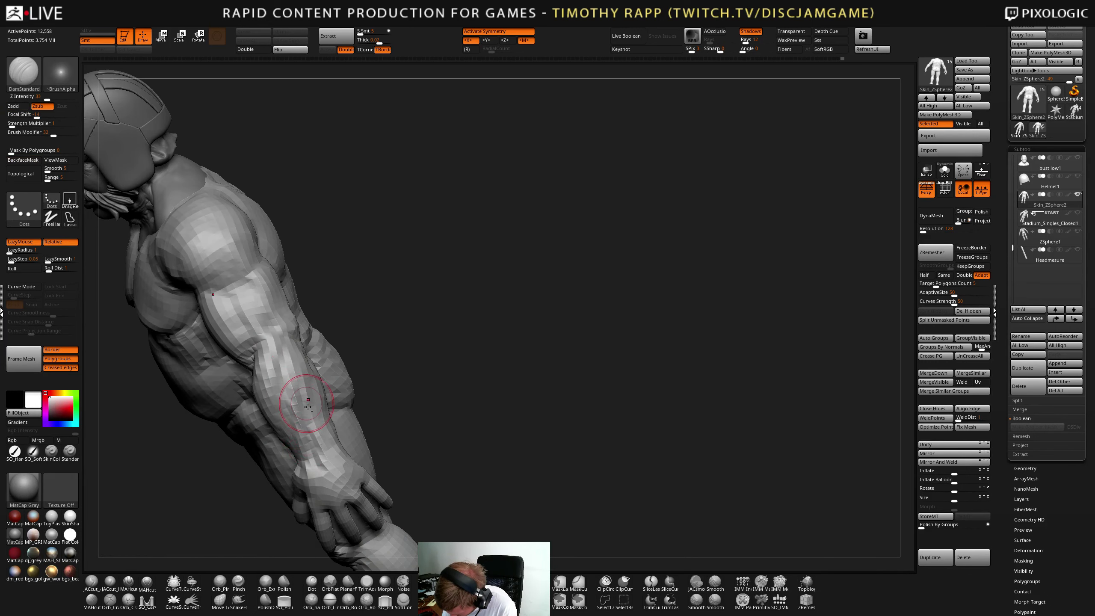
- Add volume to the forearm below the elbow with ClayTubes and carve its muscle separation with DamStandard
key(b)
key(c)
key(t)
mouse_move(308, 405)
right_down()
mouse_move(315, 461)
mouse_move(338, 425)
mouse_move(318, 403)
mouse_move(355, 421)
mouse_move(318, 398)
mouse_move(291, 416)
mouse_move(308, 475)
mouse_move(280, 382)
mouse_move(305, 438)
right_up()
key(b)
key(d)
key(s)
drag(247, 375, 241, 390)
- Adjust the body's silhouette with the Move brush and save the project
mouse_move(258, 386)
right_down()
mouse_move(321, 422)
mouse_move(313, 458)
mouse_move(374, 423)
mouse_move(390, 443)
mouse_move(358, 453)
mouse_move(327, 444)
mouse_move(323, 468)
mouse_move(339, 468)
mouse_move(464, 410)
mouse_move(633, 389)
mouse_move(649, 396)
right_up()
key(2)
key(1)
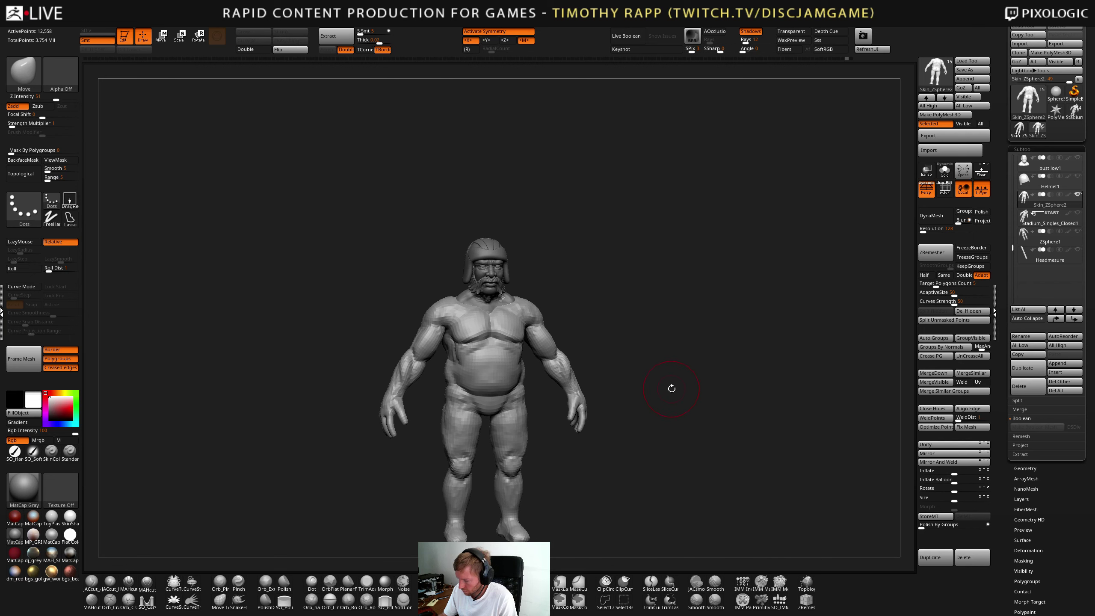
mouse_move(512, 524)
alt+right_down()
mouse_move(554, 466)
mouse_move(524, 464)
mouse_move(528, 478)
mouse_move(501, 464)
mouse_move(497, 484)
mouse_move(513, 498)
mouse_move(450, 458)
alt+right_up()
drag(452, 458, 459, 452)
mouse_move(457, 453)
right_down()
mouse_move(442, 465)
mouse_move(478, 483)
mouse_move(466, 475)
mouse_move(481, 465)
mouse_move(508, 472)
mouse_move(523, 462)
right_up()
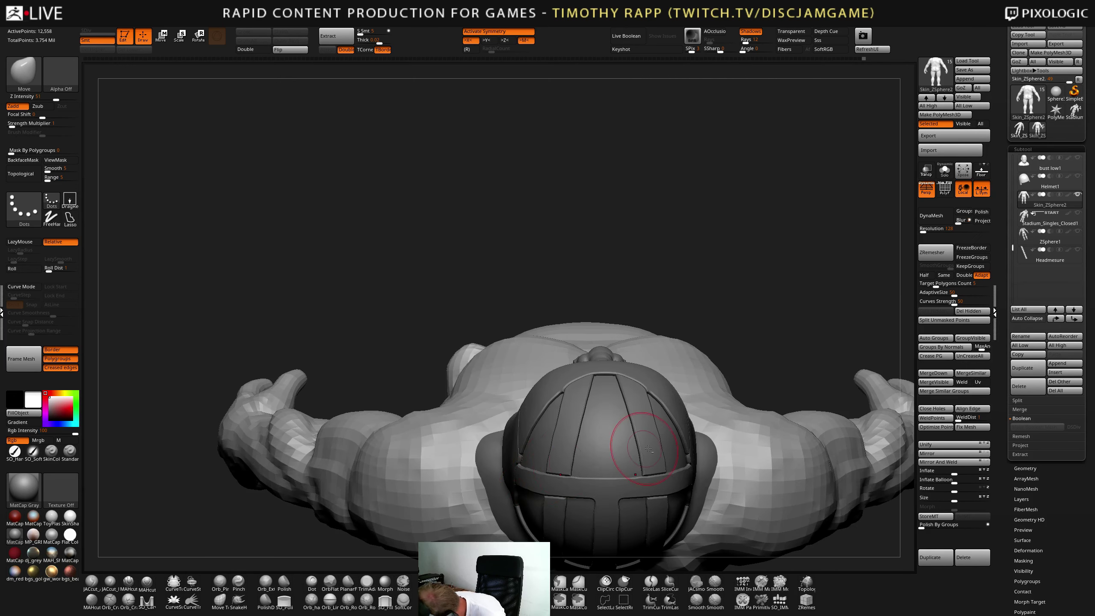
ctrl+right_drag(592, 452, 580, 156)
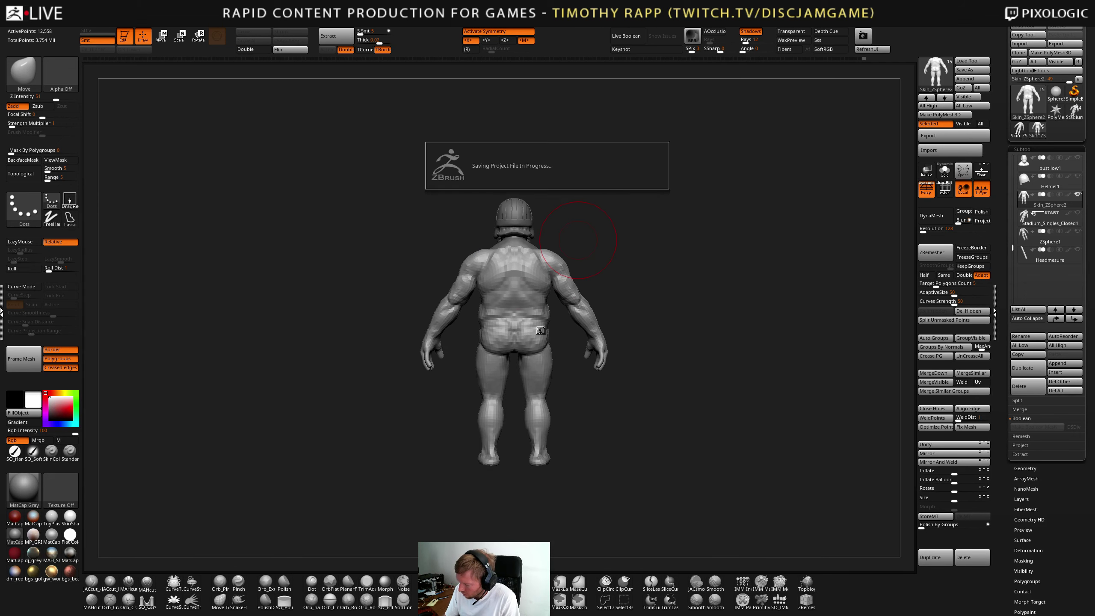
ctrl+right_drag(530, 375, 553, 320)
alt+right_drag(553, 319, 595, 392)
- Build up diagonal muscle masses across the middle of the back with ClayTubes
key(b)
key(d)
key(s)
right_drag(506, 388, 537, 385)
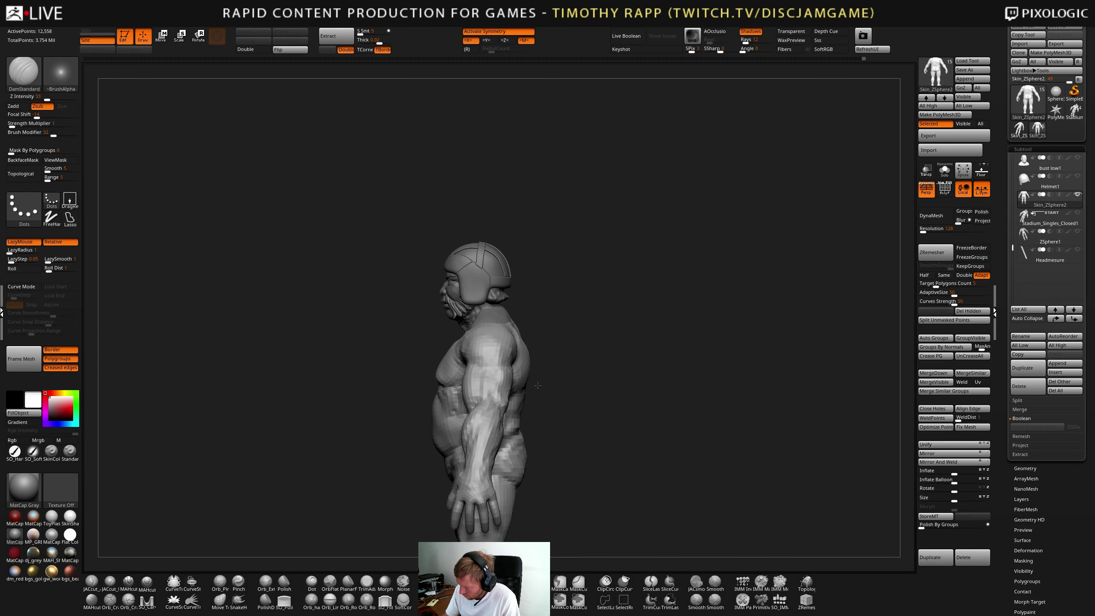
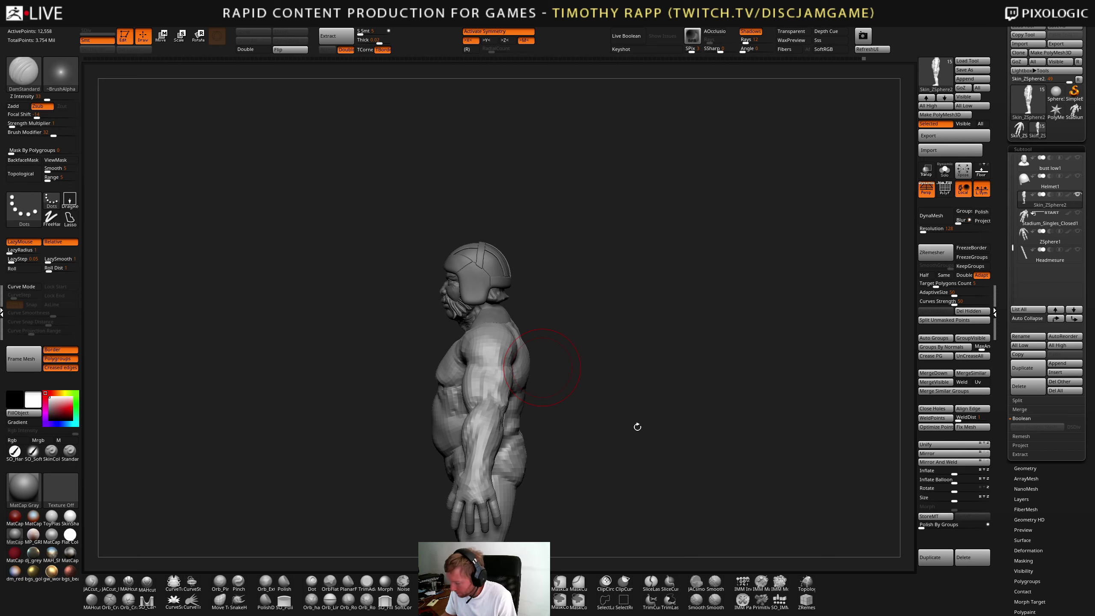
mouse_move(637, 426)
mouse_down()
mouse_move(634, 408)
mouse_move(635, 423)
mouse_move(592, 432)
mouse_move(565, 380)
mouse_move(555, 439)
mouse_move(402, 379)
mouse_move(440, 406)
mouse_up()
key(b)
key(c)
key(t)
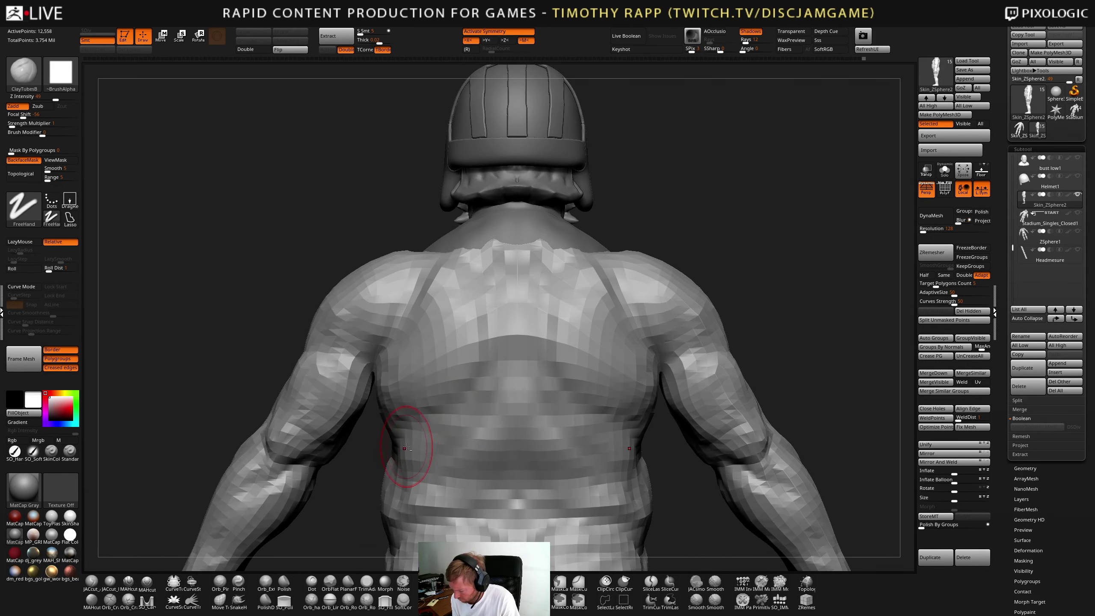
right_drag(451, 415, 502, 421)
mouse_move(379, 463)
mouse_down()
mouse_move(459, 408)
mouse_move(431, 447)
mouse_move(477, 384)
mouse_move(424, 400)
mouse_up()
alt+drag(479, 345, 425, 399)
mouse_move(425, 399)
right_down()
mouse_move(477, 296)
mouse_move(416, 343)
mouse_move(431, 383)
mouse_move(431, 320)
right_up()
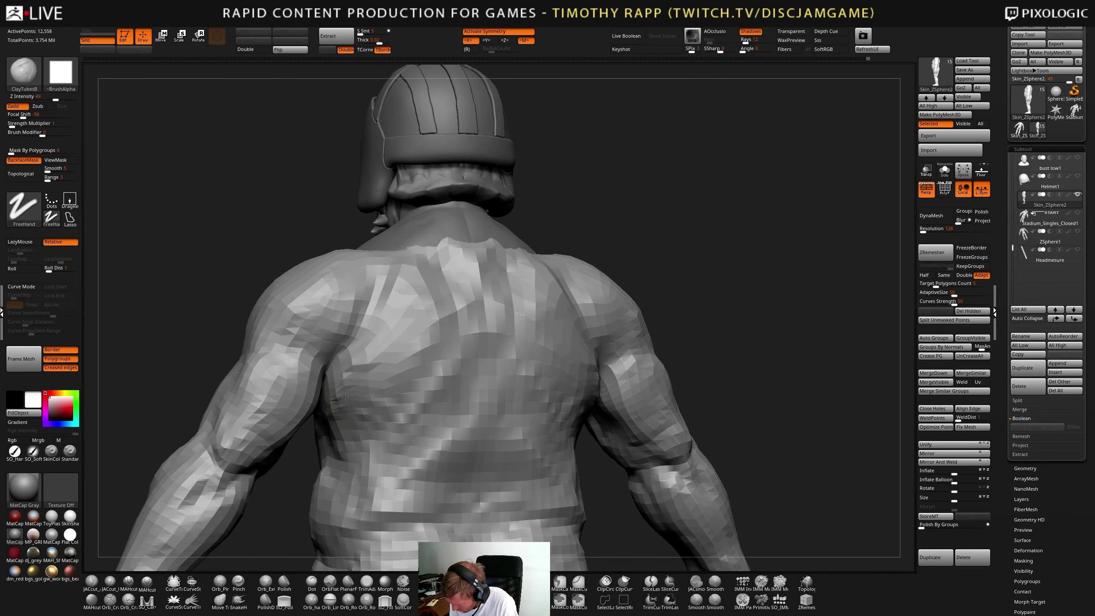
- Add ClayTubes volume from the center of the back out to the sides of the torso below the armpits
right_drag(349, 358, 403, 318)
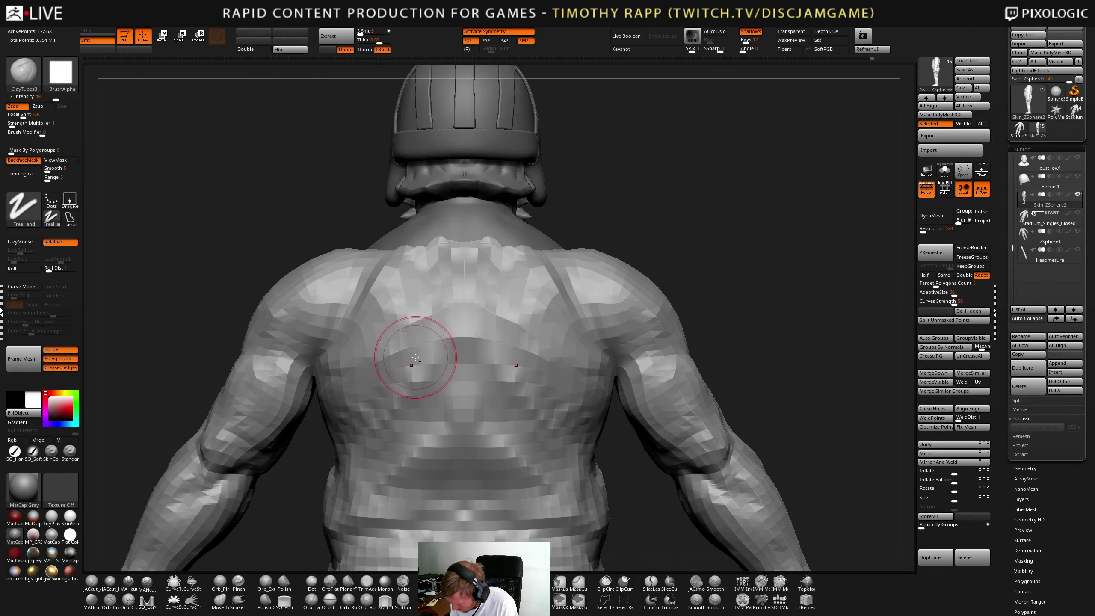
mouse_move(416, 354)
right_down()
mouse_move(313, 469)
mouse_move(438, 391)
right_up()
drag(437, 391, 372, 477)
right_drag(372, 477, 286, 490)
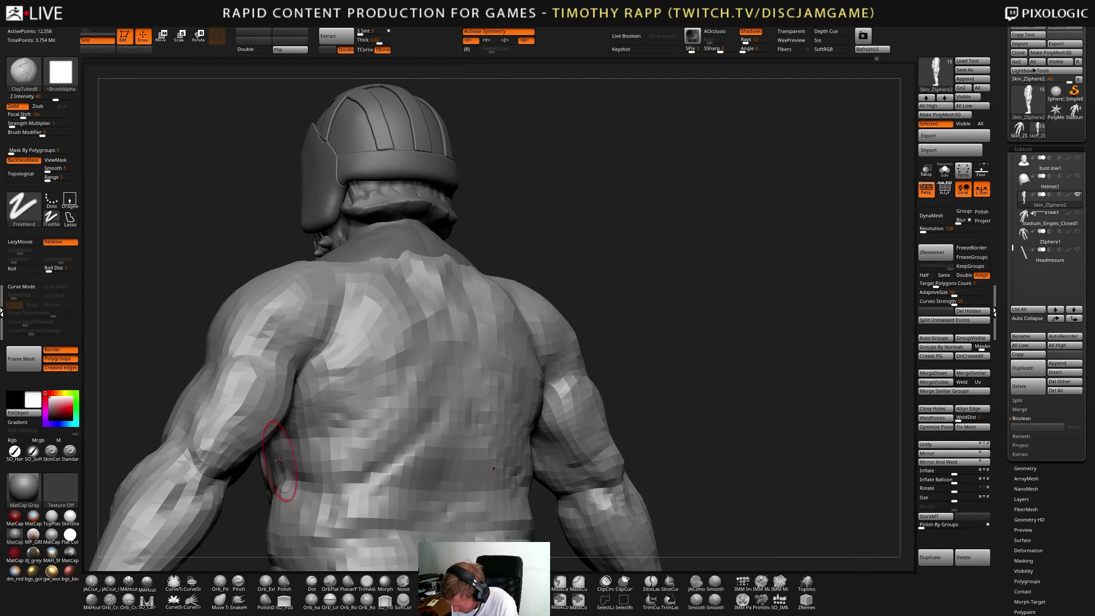
drag(286, 490, 338, 473)
- Carve horizontal flesh folds into the sides of the lower back with DamStandard
mouse_move(337, 473)
right_down()
mouse_move(340, 448)
mouse_move(369, 456)
mouse_move(384, 448)
mouse_move(363, 429)
mouse_move(379, 458)
mouse_move(426, 460)
mouse_move(366, 477)
right_up()
key(b)
key(d)
key(s)
mouse_move(506, 452)
right_down()
mouse_move(356, 445)
mouse_move(453, 452)
mouse_move(396, 471)
right_up()
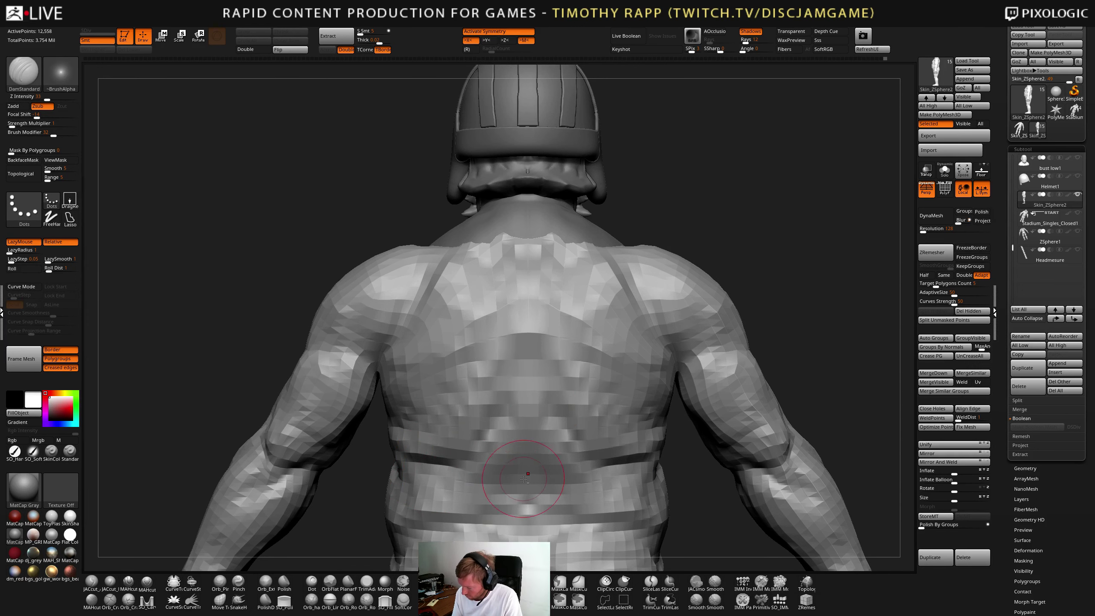
- Try to carve a straight groove up the spine with DamStandard
drag(527, 384, 529, 505)
alt+right_drag(516, 421, 529, 348)
mouse_move(537, 328)
shift+mouse_down()
mouse_move(541, 483)
mouse_move(554, 267)
mouse_move(542, 201)
shift+mouse_up()
key(ctrl+z)
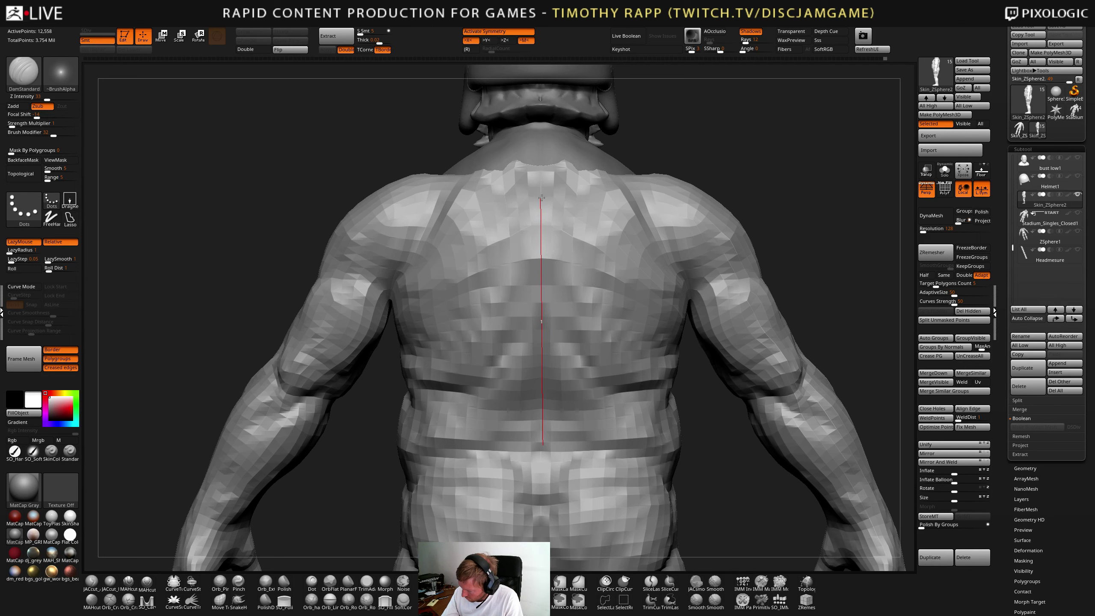
drag(542, 198, 542, 196)
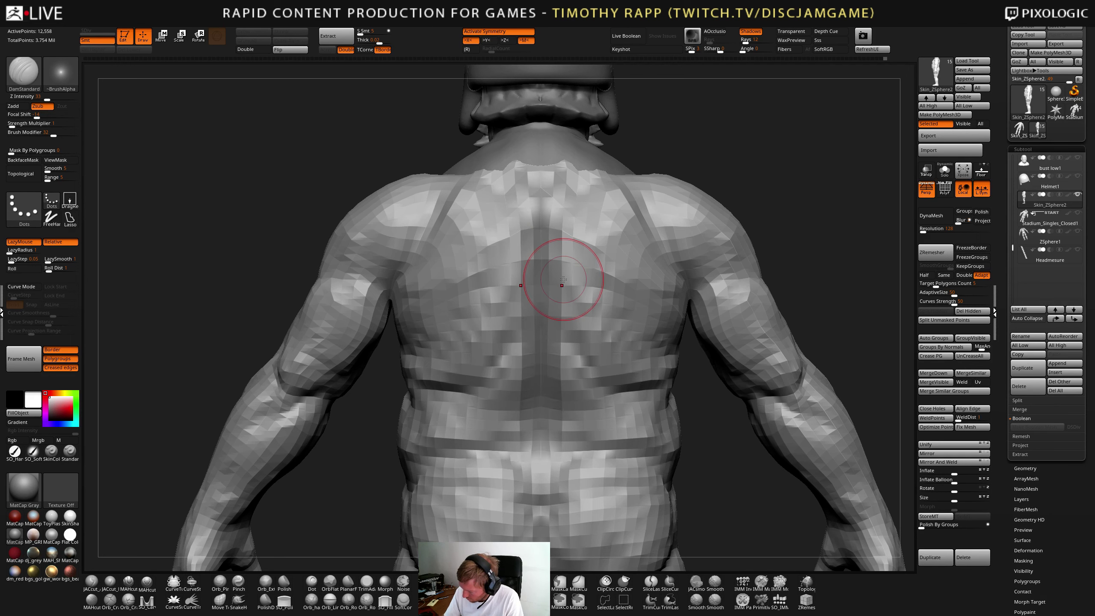
mouse_move(565, 383)
right_down()
mouse_move(556, 424)
mouse_move(559, 338)
right_up()
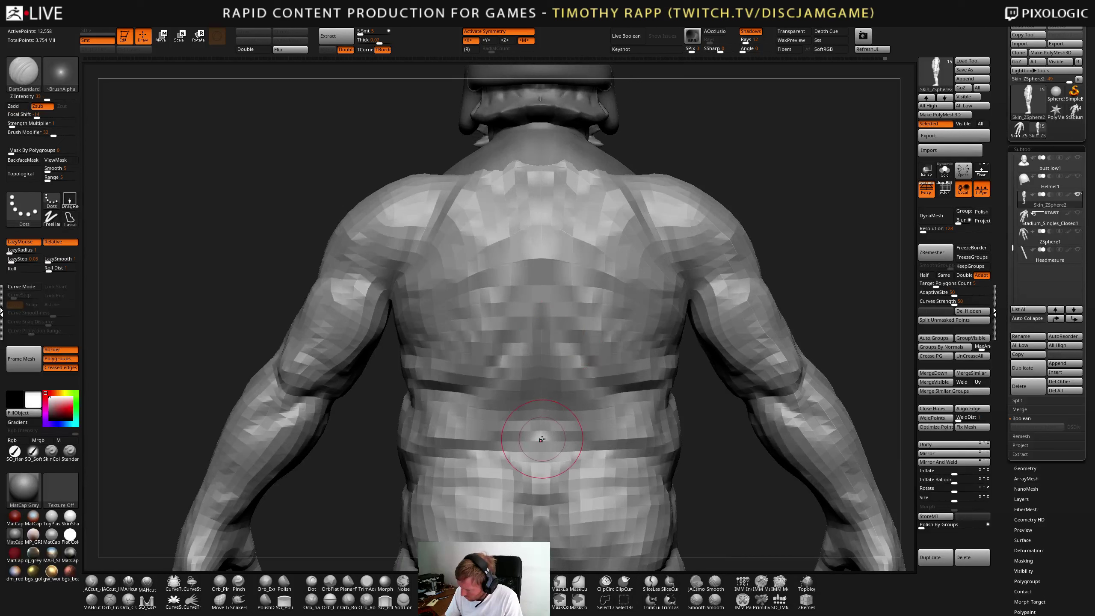
- Carve a deep straight groove along the spine up to the neck and a crease across the lower back
drag(540, 441, 542, 423)
drag(532, 304, 539, 245)
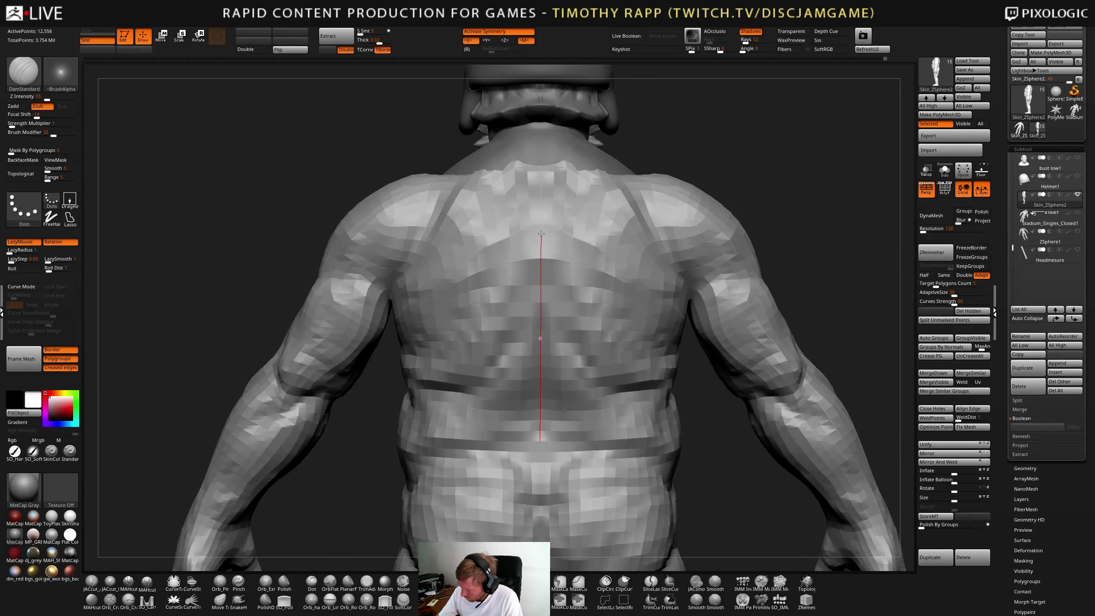
drag(541, 203, 541, 177)
mouse_move(448, 320)
right_down()
mouse_move(541, 332)
mouse_move(543, 220)
mouse_move(544, 250)
right_up()
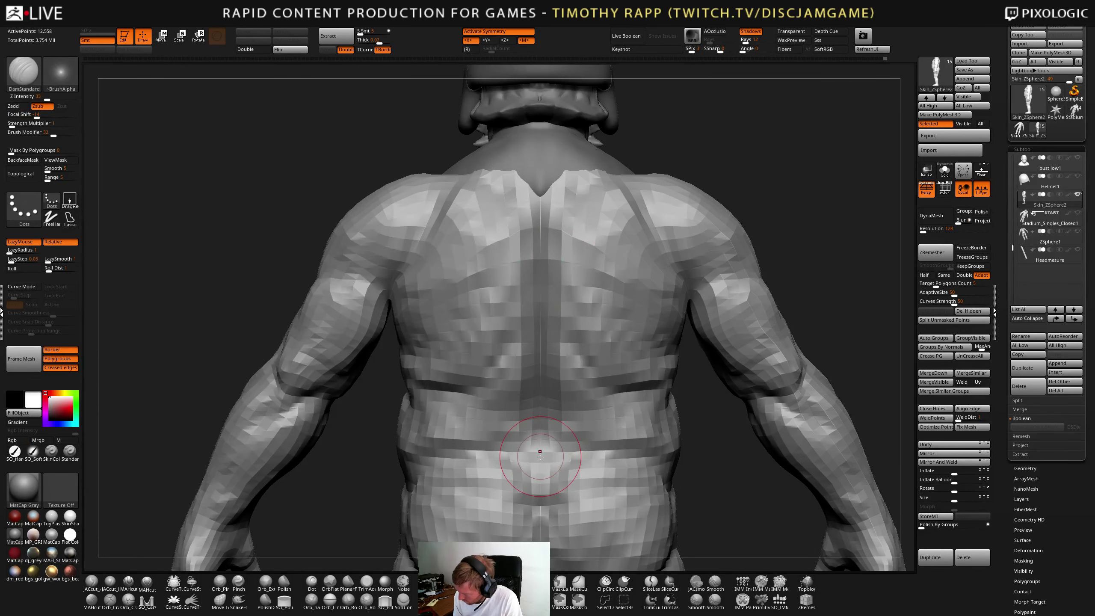
right_drag(457, 470, 487, 451)
drag(514, 444, 427, 463)
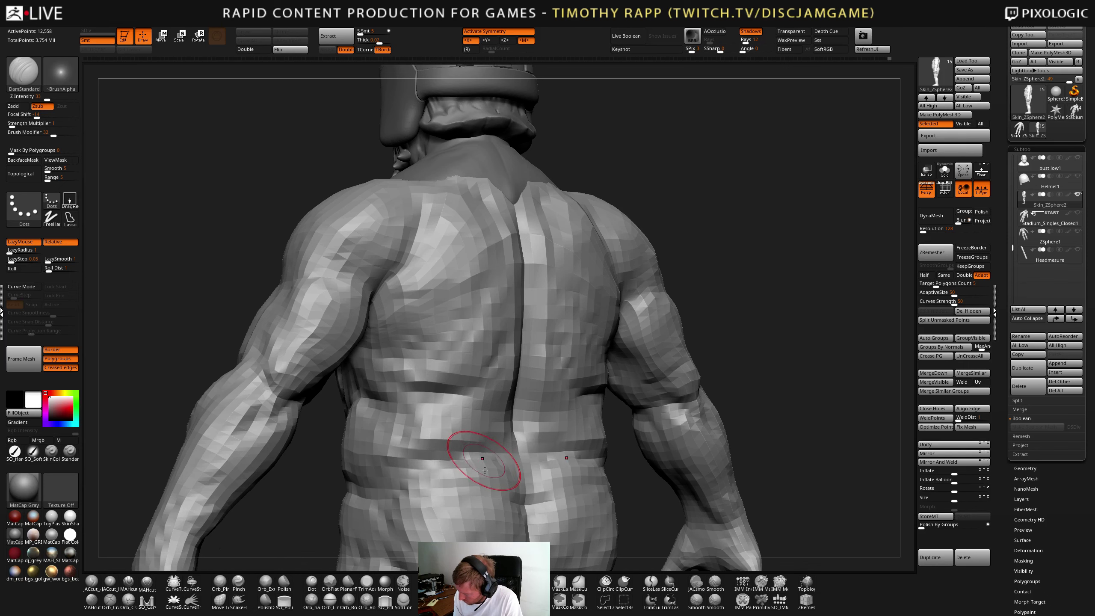
- Fill out the flesh rolls on the lower back above the waist with ClayTubes
right_drag(485, 460, 487, 446)
key(b)
key(c)
key(t)
drag(468, 443, 408, 436)
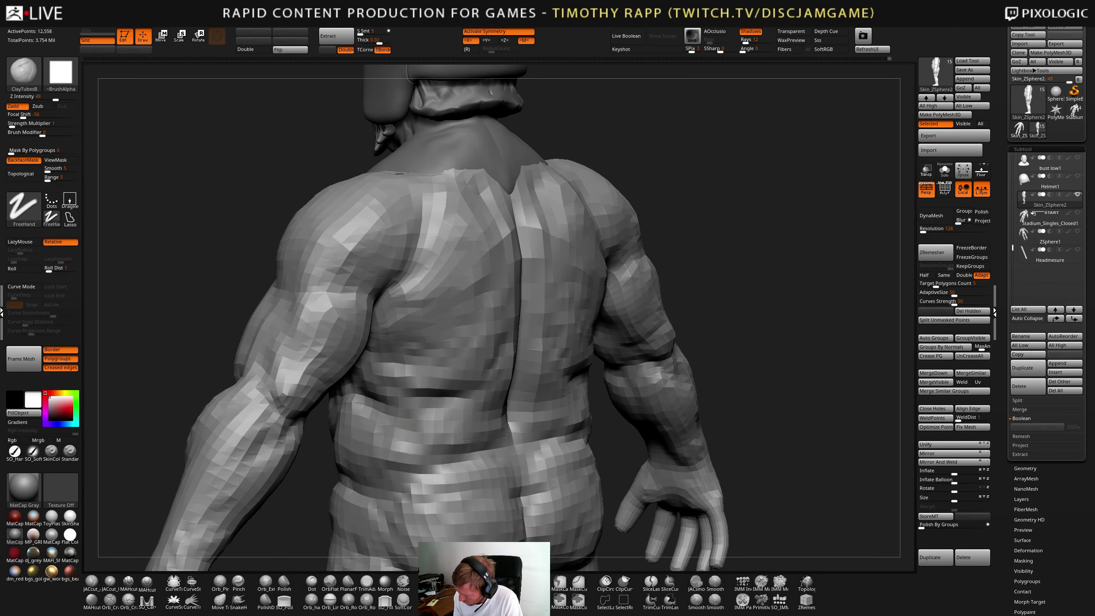
right_drag(444, 427, 505, 400)
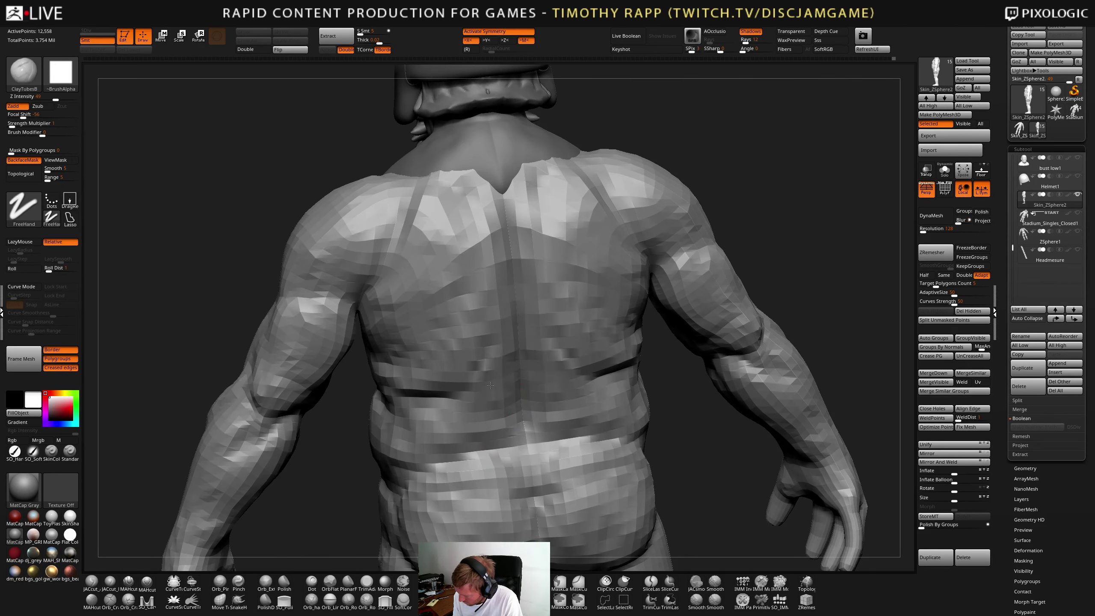
- Carve folds sloping from the spine outward beneath the shoulder blades with DamStandard
key(b)
key(d)
key(s)
mouse_move(502, 330)
right_down()
mouse_move(465, 367)
mouse_move(456, 405)
right_up()
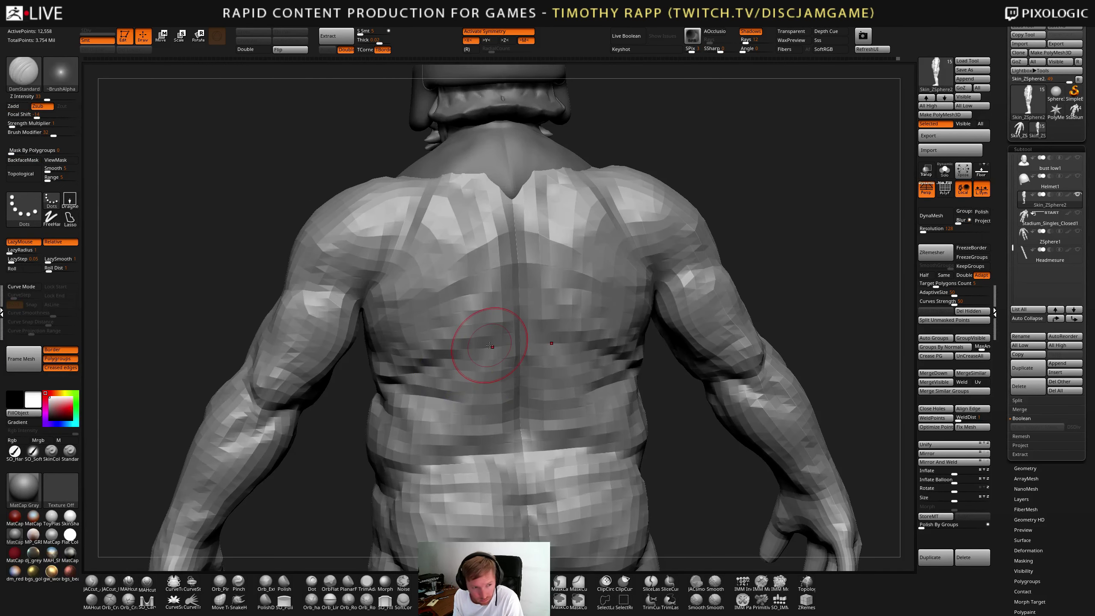
mouse_move(514, 324)
mouse_down()
mouse_move(425, 391)
mouse_move(437, 365)
mouse_up()
right_drag(535, 330, 517, 351)
right_drag(401, 411, 448, 358)
- Build up the flesh around the folds beneath the shoulder blades with ClayTubes
key(2)
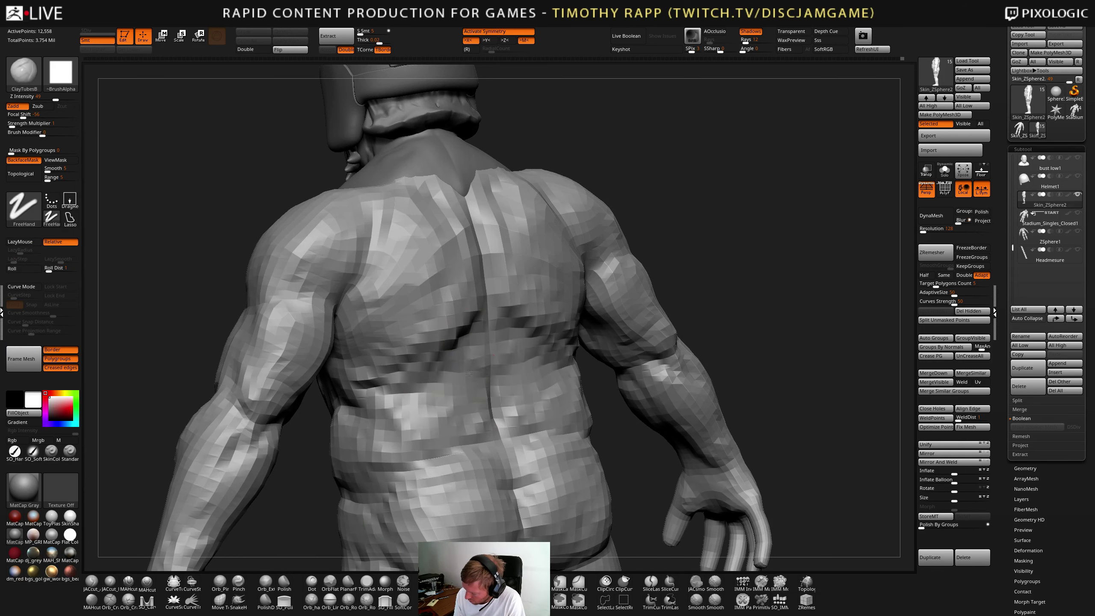
mouse_move(468, 374)
right_down()
mouse_move(448, 358)
mouse_move(479, 332)
right_up()
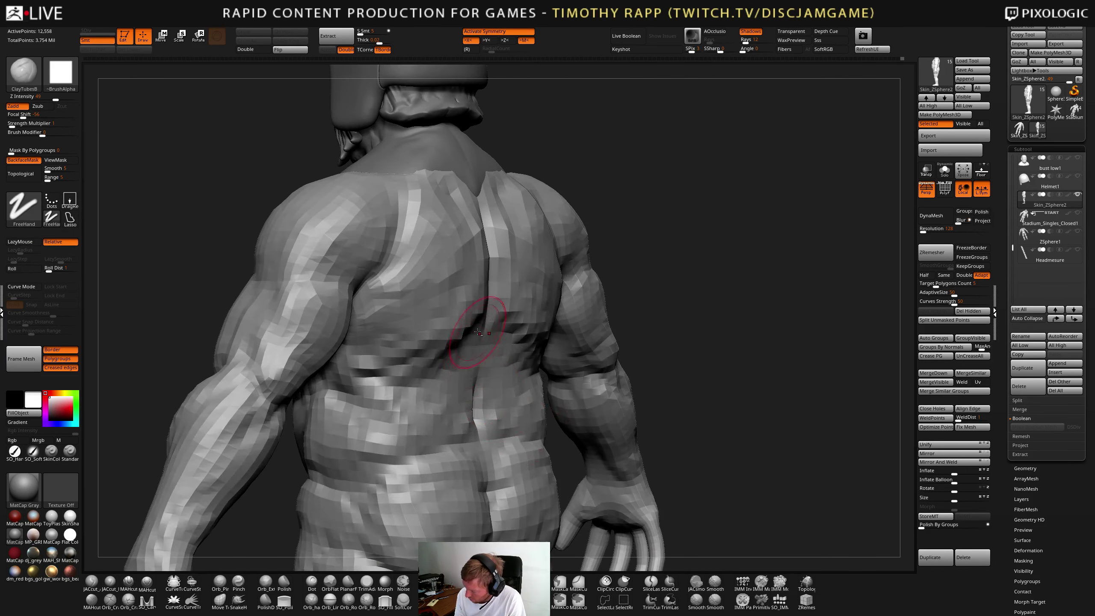
right_drag(456, 429, 464, 439)
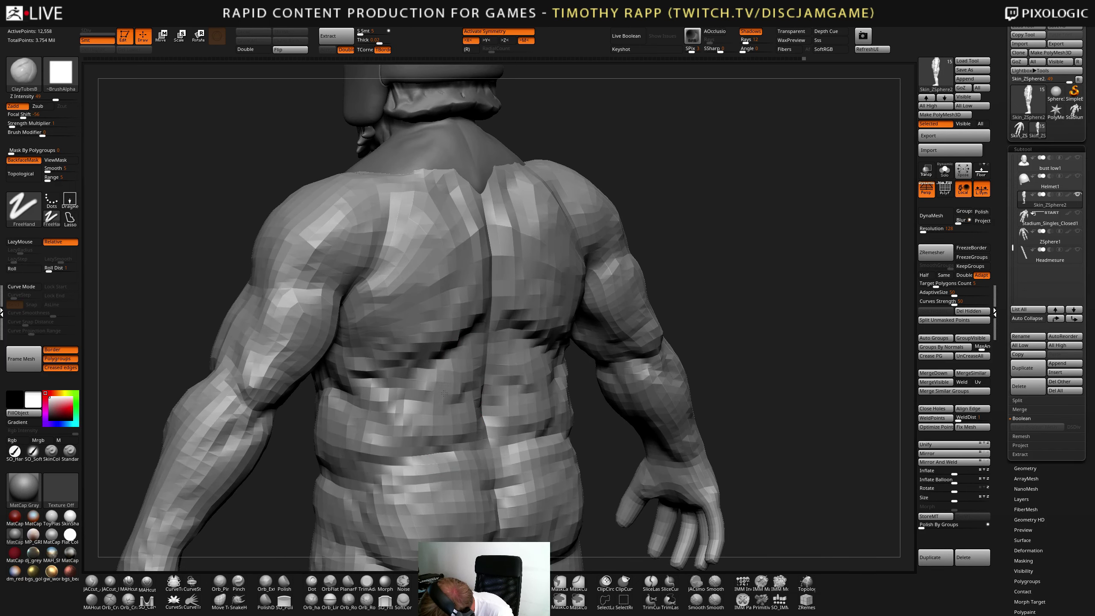
- Sharpen the folds across the mid-back and the sides of the lower back with DamStandard
key(b)
key(d)
key(s)
shift+right_drag(444, 393, 453, 401)
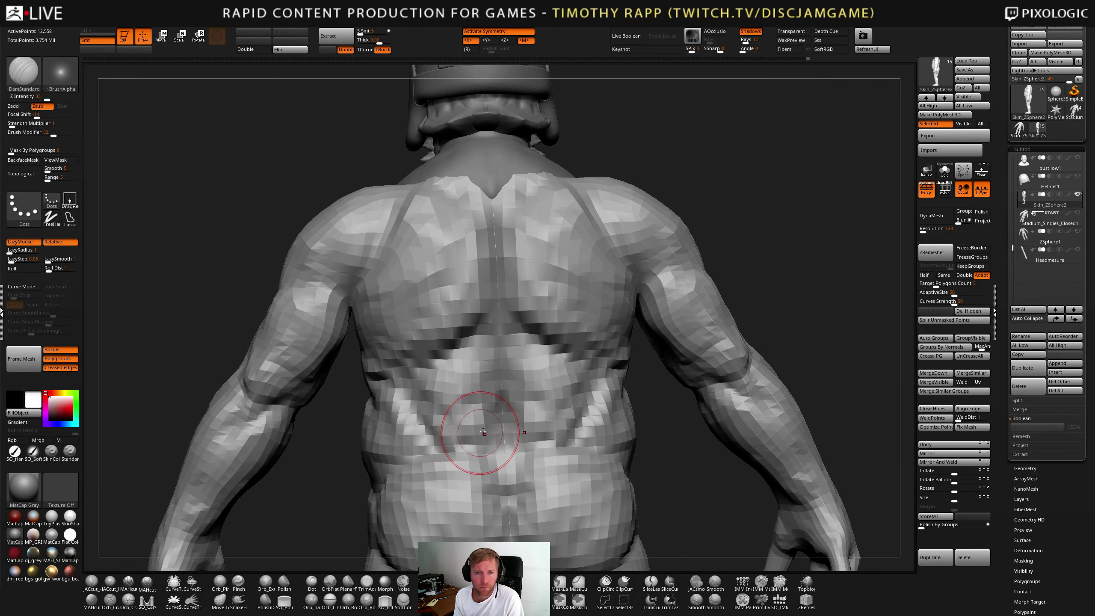
right_drag(520, 449, 509, 397)
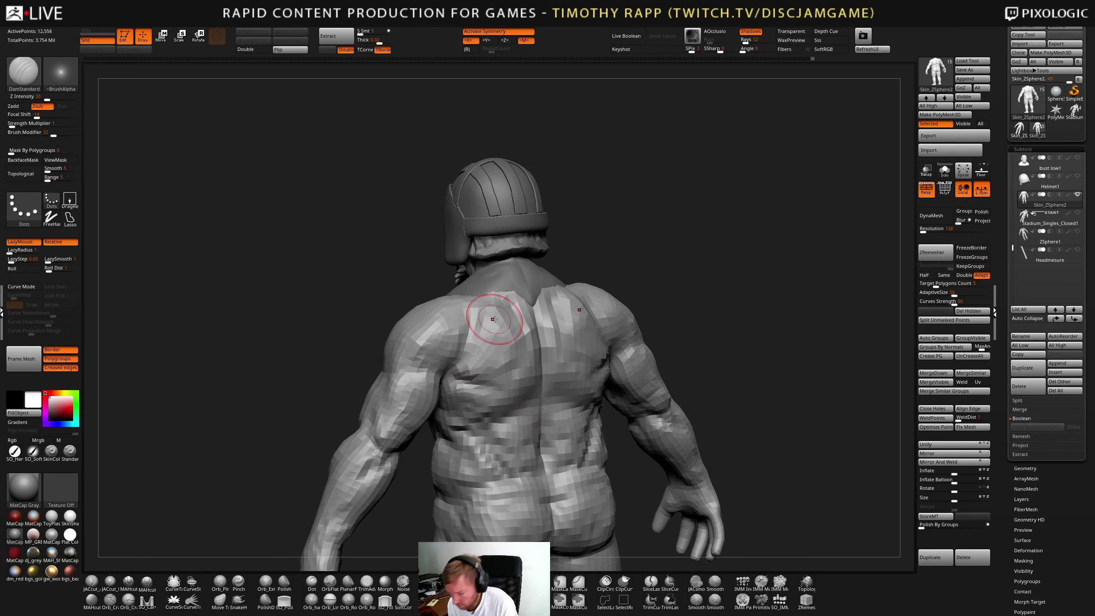
- Refine the shoulder blades and the upper back beside the spine with ClayTubes and DamStandard
right_drag(427, 381, 497, 359)
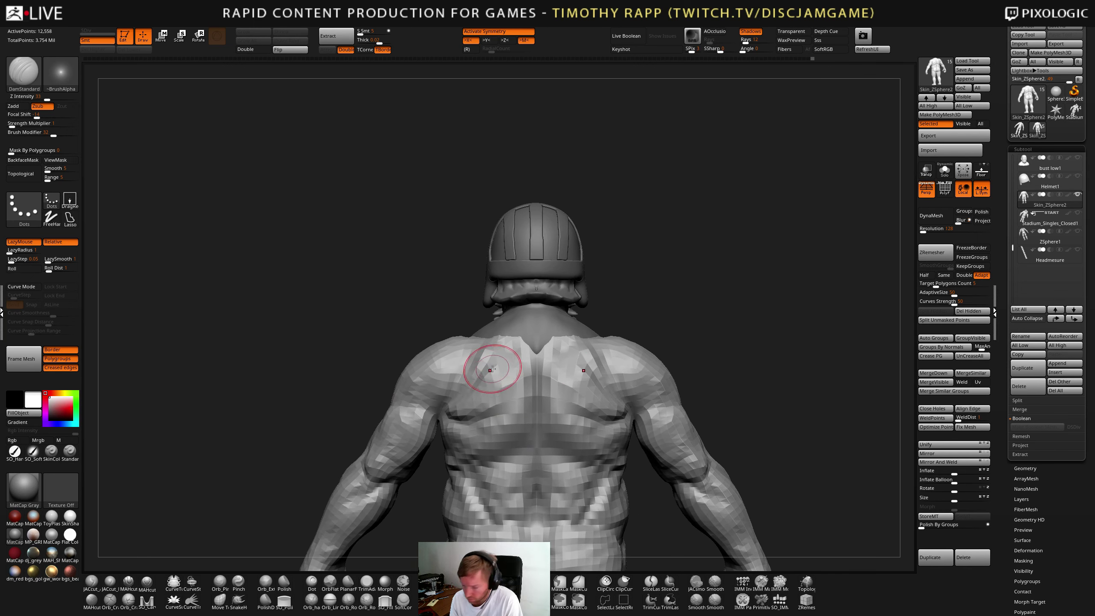
right_drag(474, 329, 479, 348)
key(1)
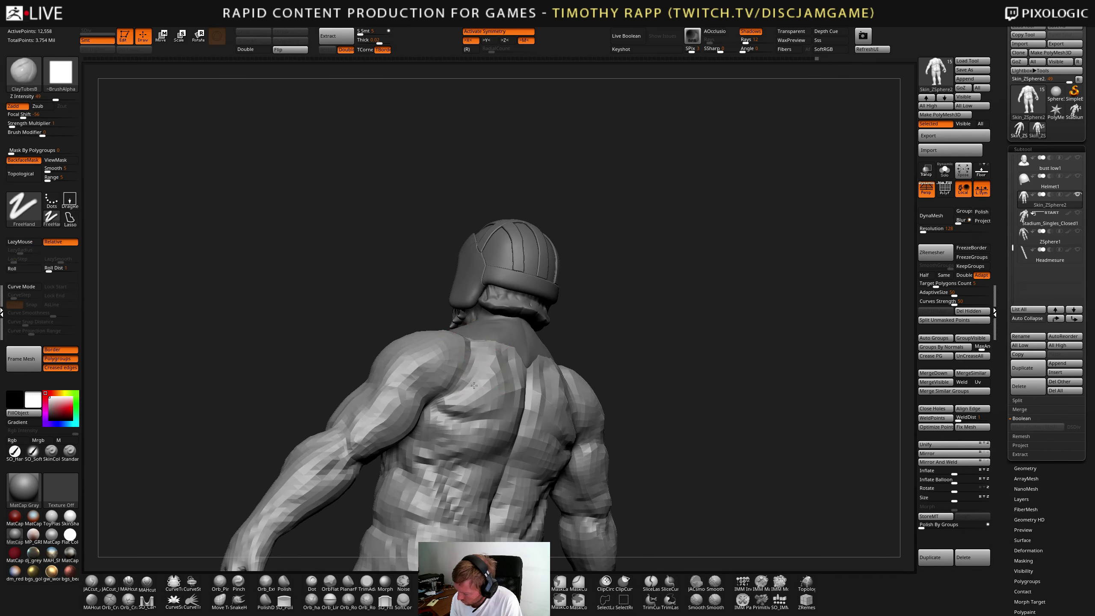
mouse_move(474, 386)
right_down()
mouse_move(506, 349)
mouse_move(524, 358)
right_up()
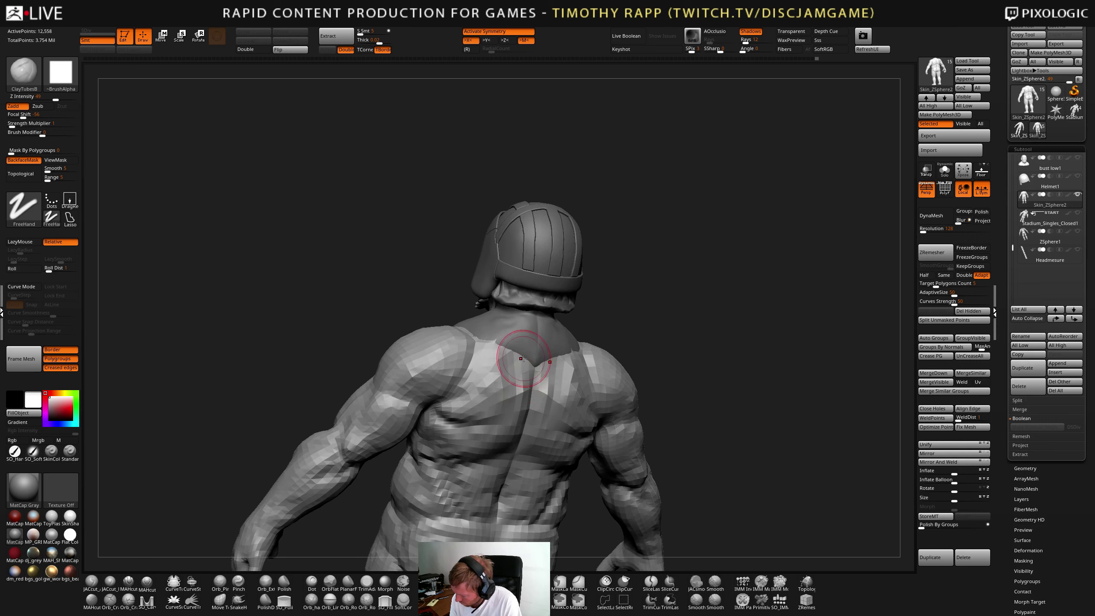
key(b)
key(d)
key(s)
right_drag(519, 401, 447, 415)
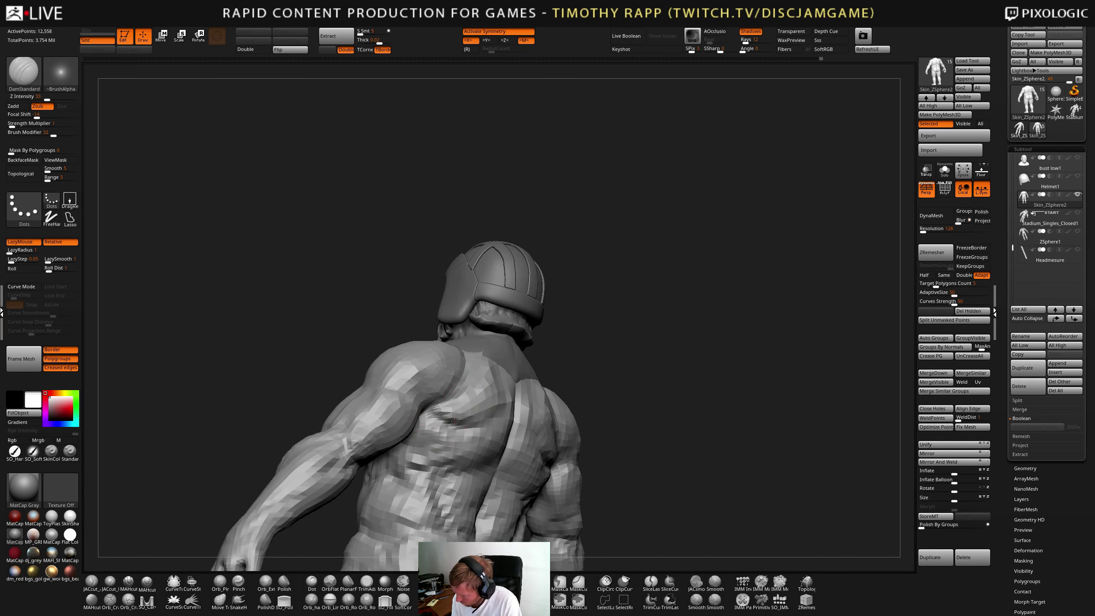
- Strengthen the muscle ridges along the upper spine with ClayTubes and redefine their edges with DamStandard
key(b)
key(c)
key(t)
mouse_move(512, 406)
right_down()
mouse_move(531, 405)
mouse_move(458, 418)
mouse_move(518, 406)
right_up()
key(b)
key(d)
key(s)
right_drag(454, 436, 487, 444)
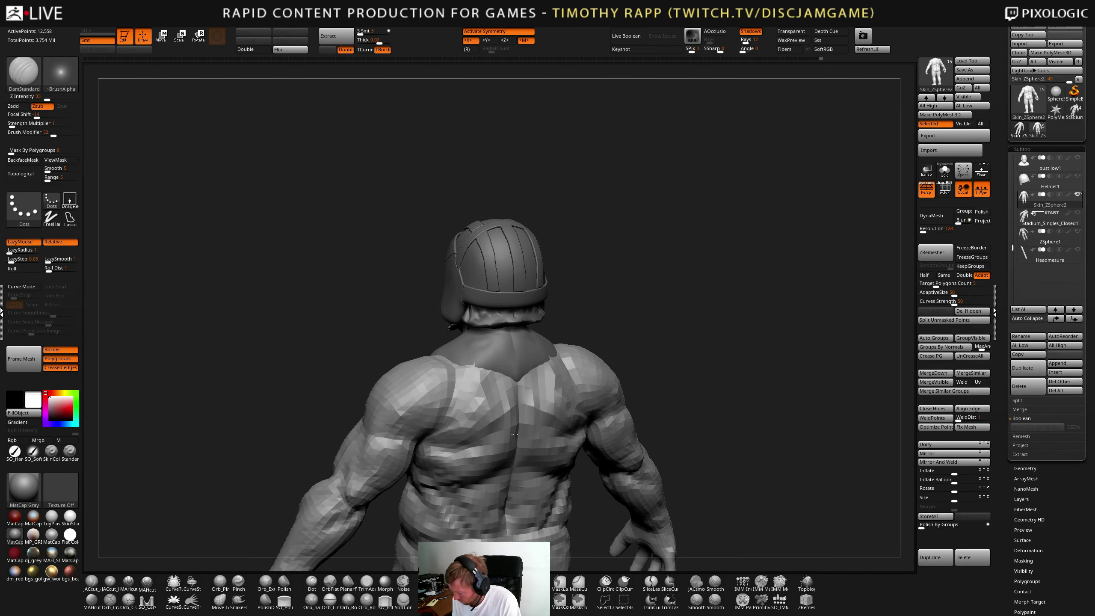
- Cut a DamStandard crease from the shoulder blade toward the spine and smooth the surface around it
drag(472, 433, 513, 410)
right_drag(514, 448, 518, 425)
mouse_move(497, 457)
shift+mouse_down()
mouse_move(472, 456)
mouse_move(509, 435)
shift+mouse_up()
mouse_move(511, 455)
right_down()
mouse_move(479, 426)
mouse_move(506, 447)
mouse_move(466, 378)
right_up()
- Model the trapezius and rear shoulder muscles by alternating ClayTubes and DamStandard strokes
key(b)
key(c)
key(t)
key(b)
key(d)
key(s)
right_drag(501, 419, 488, 379)
key(b)
key(c)
key(t)
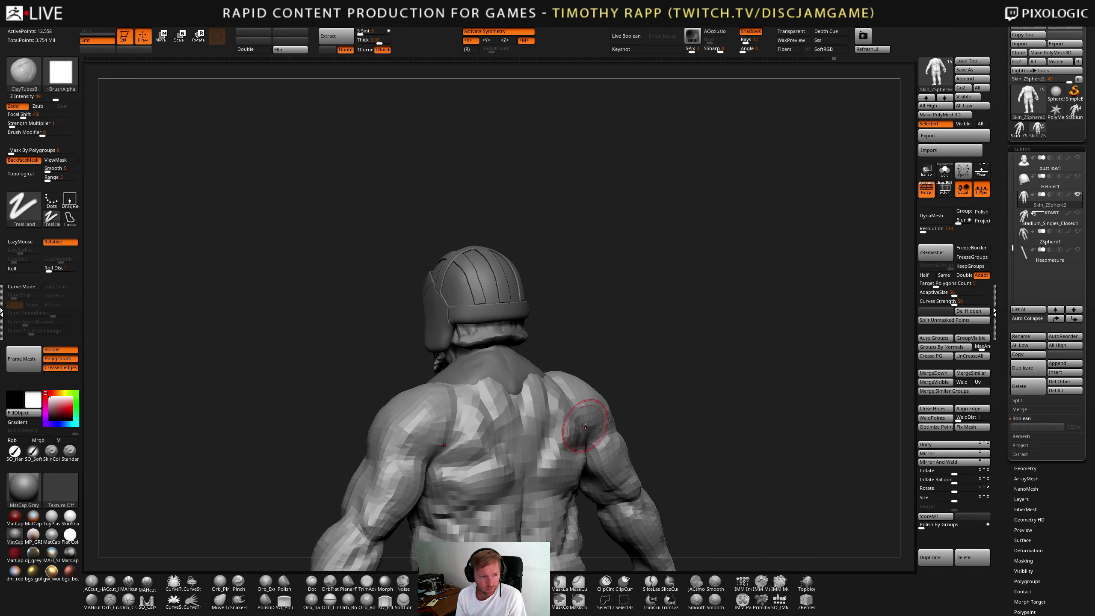
right_drag(565, 437, 518, 440)
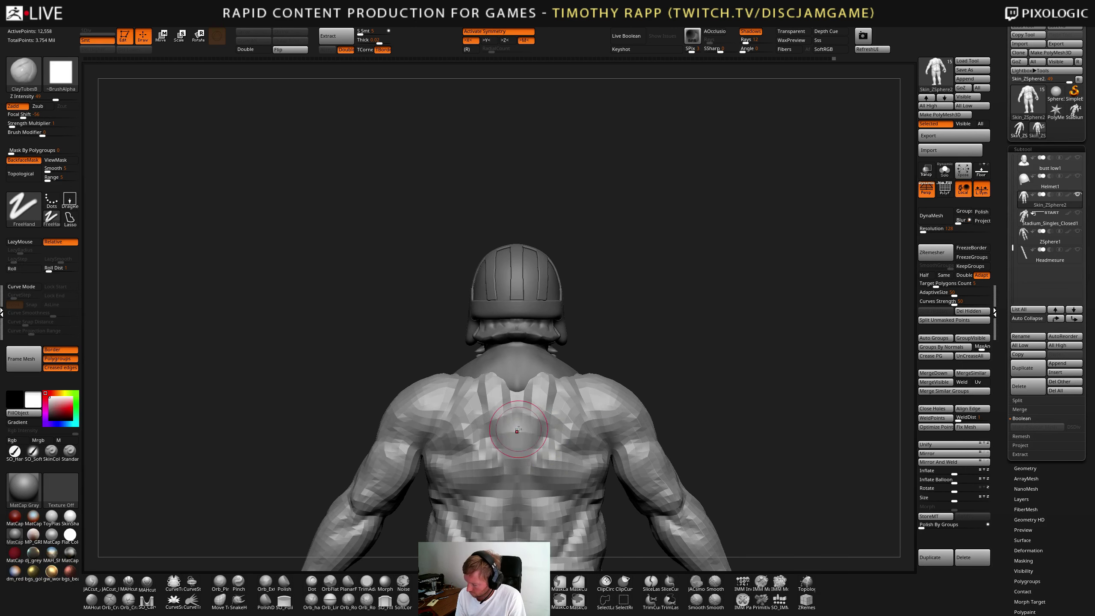
- Refine the mid-back muscles with DamStandard and ClayTubes, then prepare the Move Elastic brush for the upper body
key(b)
key(d)
key(s)
mouse_move(542, 492)
right_down()
mouse_move(545, 509)
mouse_move(543, 477)
mouse_move(500, 480)
mouse_move(567, 463)
mouse_move(585, 492)
right_up()
key(b)
key(c)
key(t)
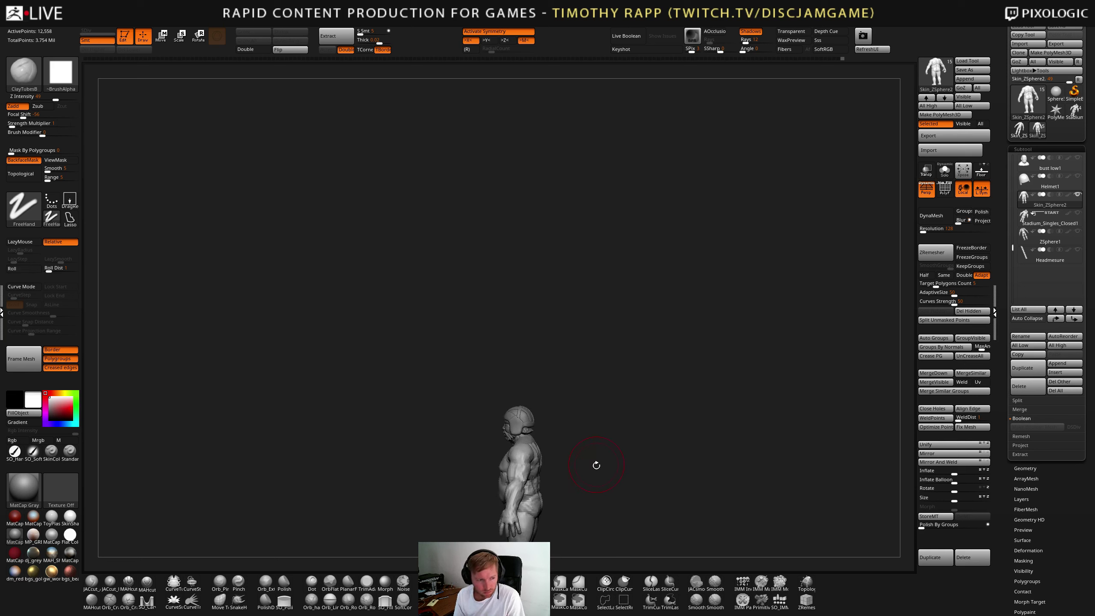
mouse_move(557, 481)
right_down()
mouse_move(594, 479)
mouse_move(546, 443)
mouse_move(525, 492)
right_up()
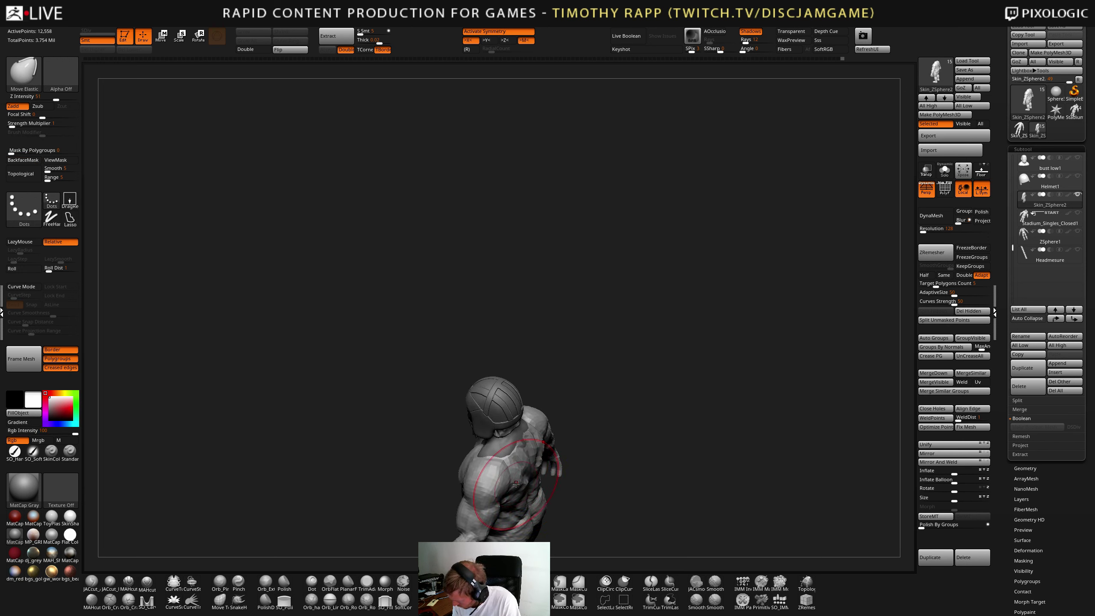
- Reshape the shoulder and upper back volume with the Move brush, adjusting its draw size
key(s)
key(b)
key(m)
key(v)
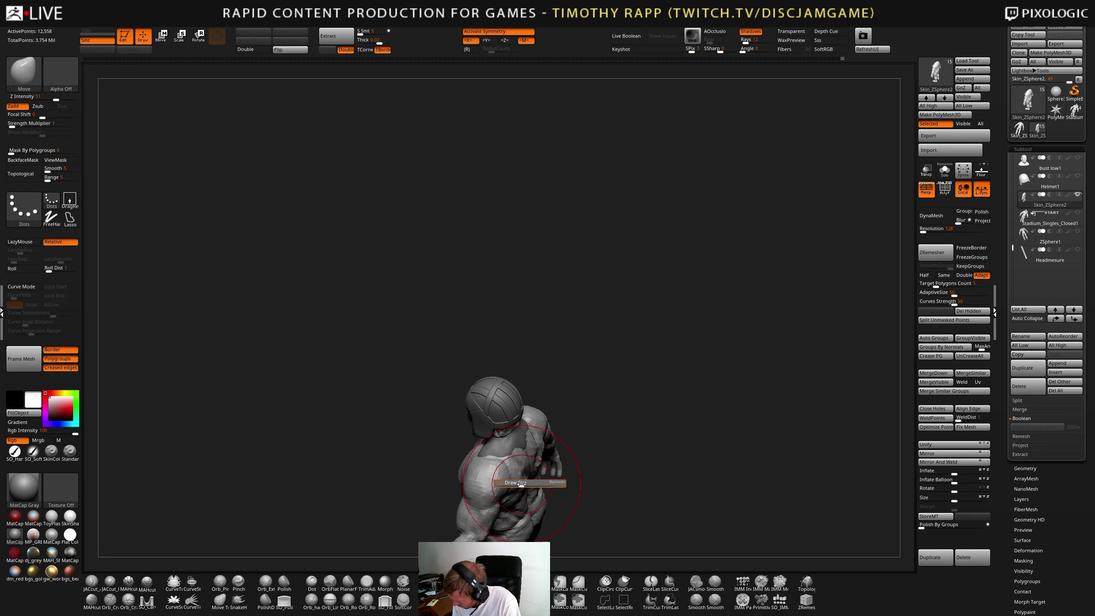
mouse_move(521, 478)
shift+right_down()
mouse_move(557, 479)
mouse_move(523, 503)
mouse_move(519, 474)
mouse_move(548, 452)
mouse_move(525, 449)
mouse_move(517, 456)
mouse_move(570, 474)
mouse_move(603, 460)
mouse_move(573, 480)
mouse_move(595, 443)
mouse_move(582, 453)
mouse_move(623, 452)
mouse_move(579, 434)
shift+right_up()
key(s)
key(shift)
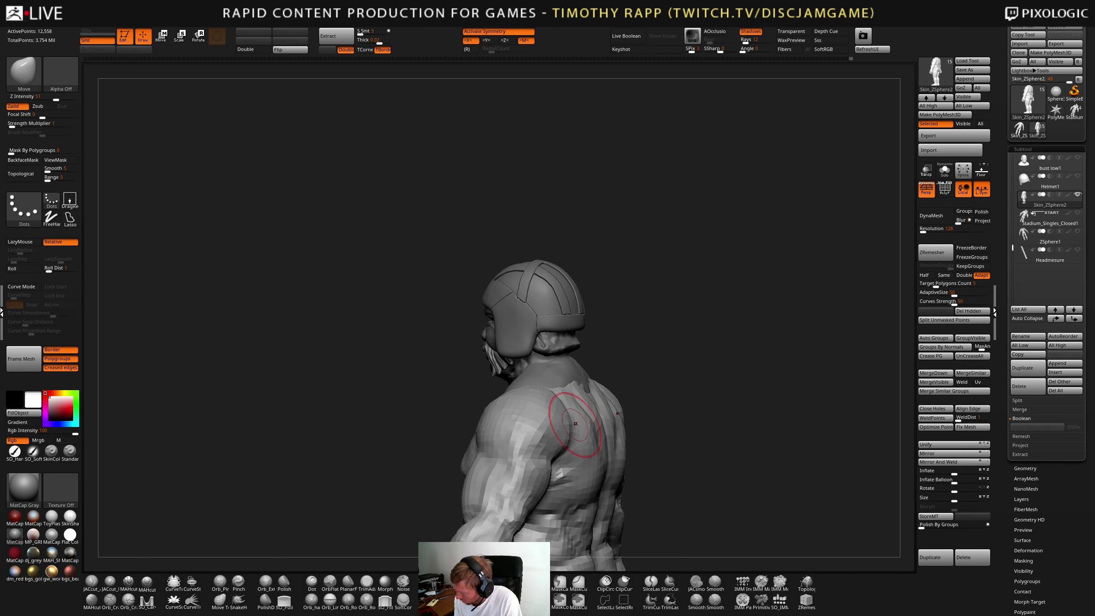
- Add volume to the upper back muscles around the shoulder blade with the Inflate brush
key(2)
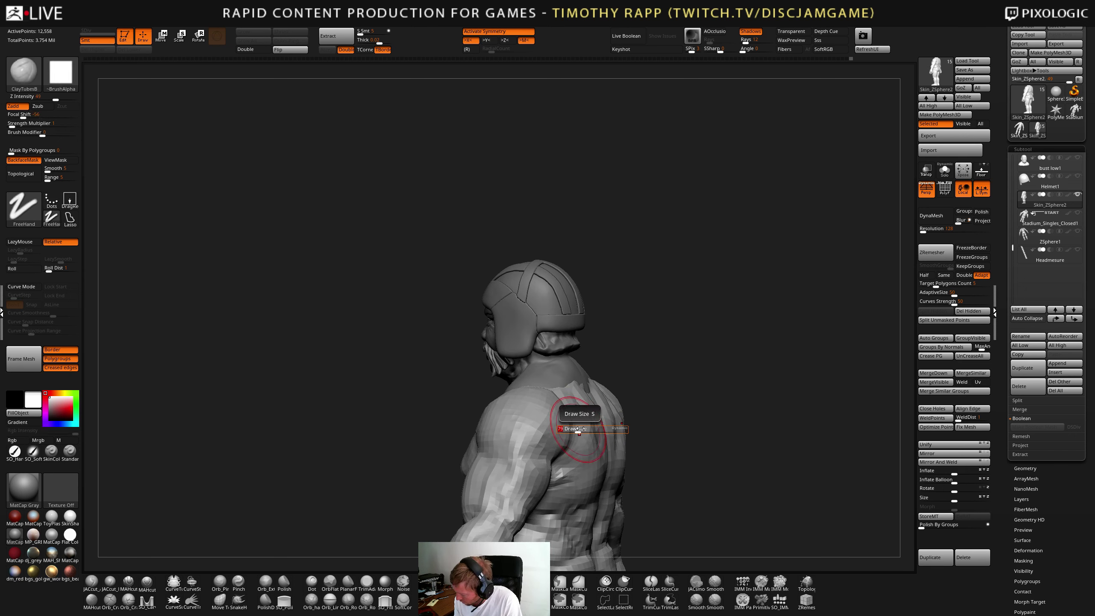
key(b)
key(i)
key(n)
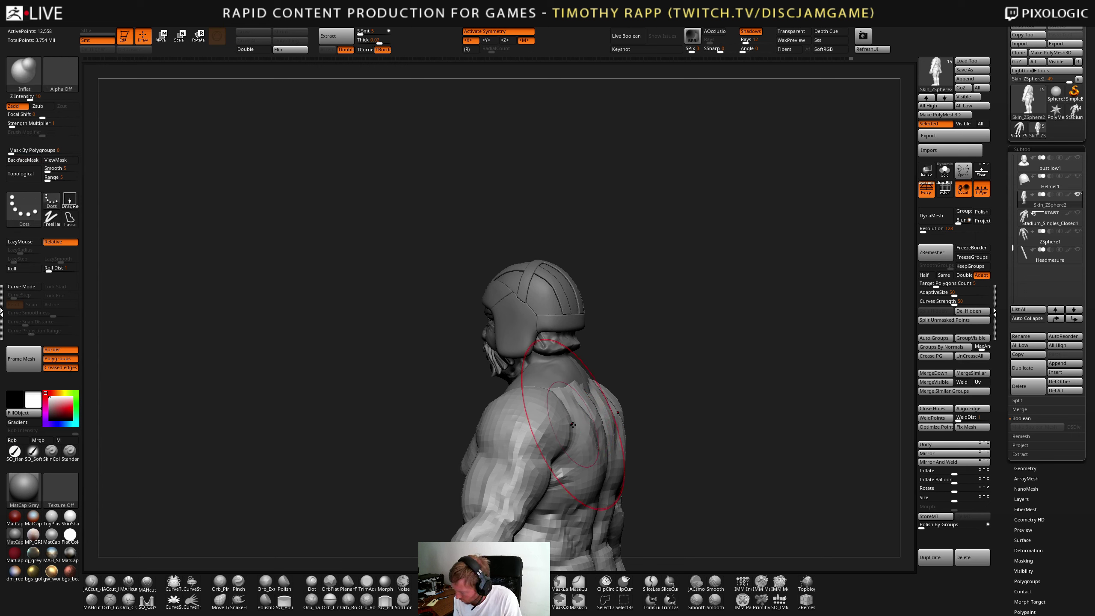
right_drag(572, 424, 522, 429)
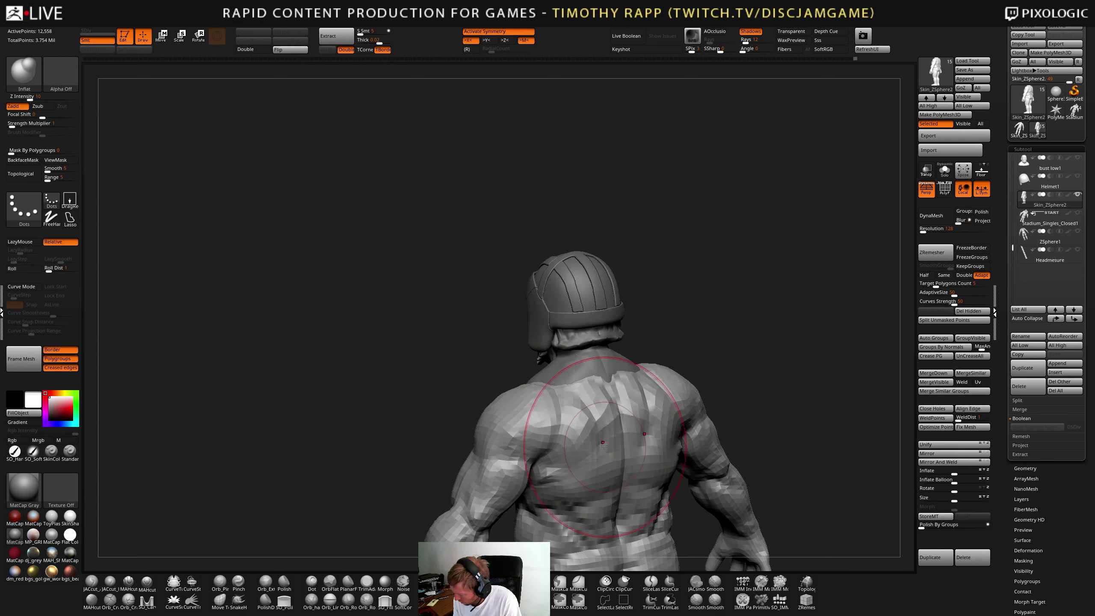
mouse_move(604, 446)
right_down()
mouse_move(628, 447)
mouse_move(594, 464)
right_up()
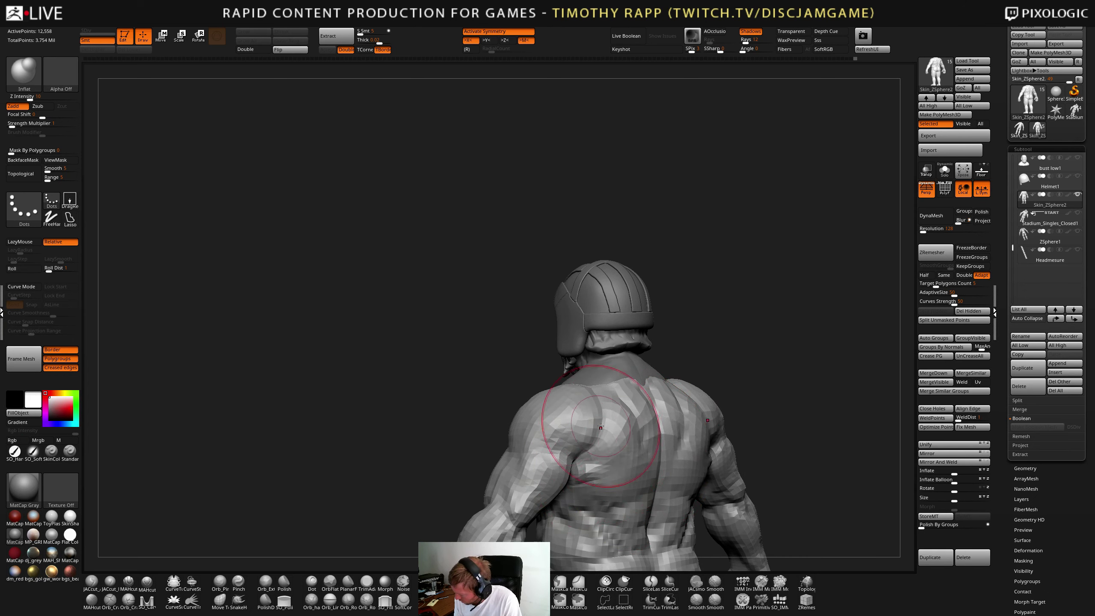
mouse_move(600, 427)
shift+right_down()
mouse_move(734, 447)
mouse_move(612, 449)
mouse_move(652, 455)
mouse_move(624, 437)
mouse_move(628, 419)
mouse_move(623, 440)
mouse_move(658, 434)
mouse_move(579, 346)
mouse_move(547, 345)
mouse_move(589, 337)
mouse_move(660, 401)
mouse_move(601, 363)
shift+right_up()
- Adjust the upper back and rear shoulder contour with the Move brush
key(b)
key(m)
key(v)
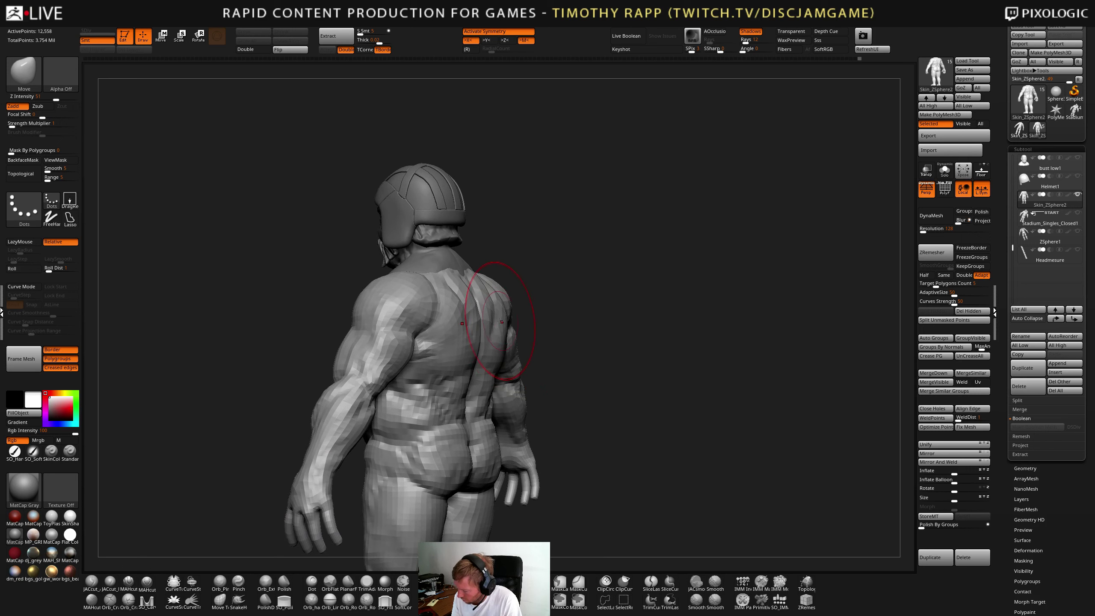
drag(504, 331, 502, 323)
mouse_move(501, 322)
right_down()
mouse_move(461, 332)
mouse_move(502, 336)
mouse_move(487, 268)
mouse_move(457, 302)
mouse_move(474, 304)
mouse_move(461, 302)
mouse_move(475, 328)
mouse_move(497, 306)
mouse_move(513, 321)
right_up()
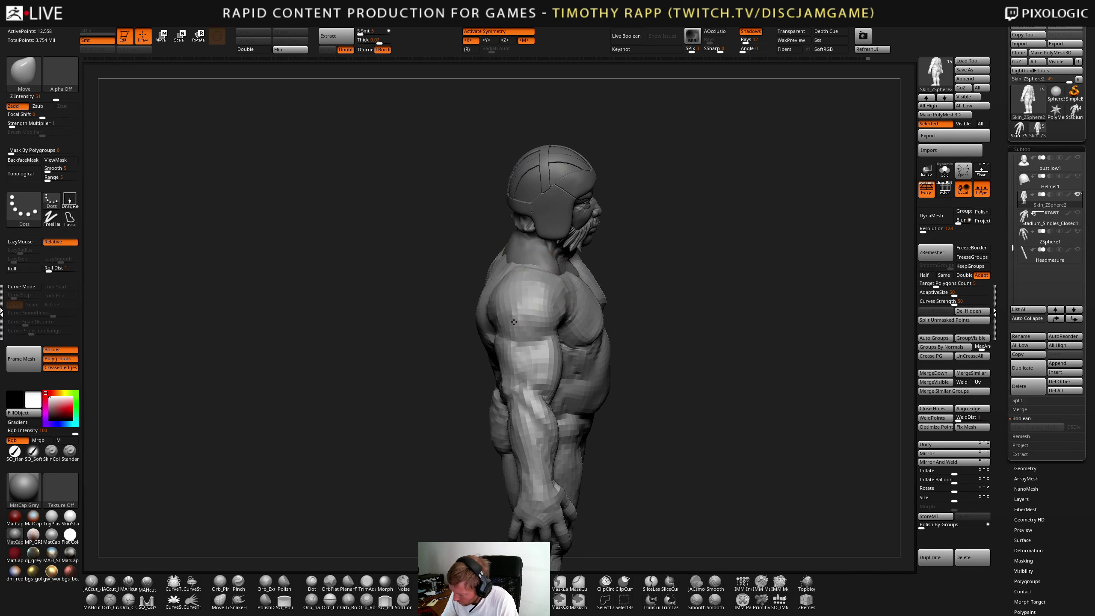
- Examine the whole character's proportions from the front and side
mouse_move(533, 256)
right_down()
mouse_move(499, 304)
mouse_move(577, 291)
mouse_move(578, 330)
mouse_move(527, 321)
mouse_move(518, 314)
mouse_move(535, 307)
mouse_move(483, 271)
mouse_move(559, 329)
right_up()
key(b)
key(c)
key(t)
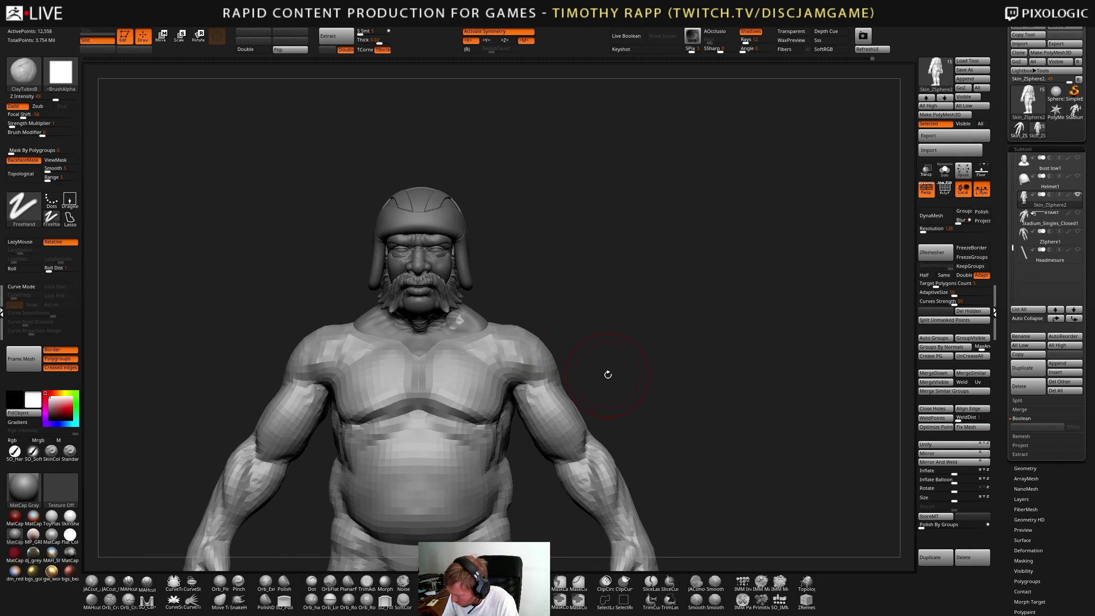
ctrl+right_drag(608, 375, 576, 406)
right_drag(637, 425, 691, 435)
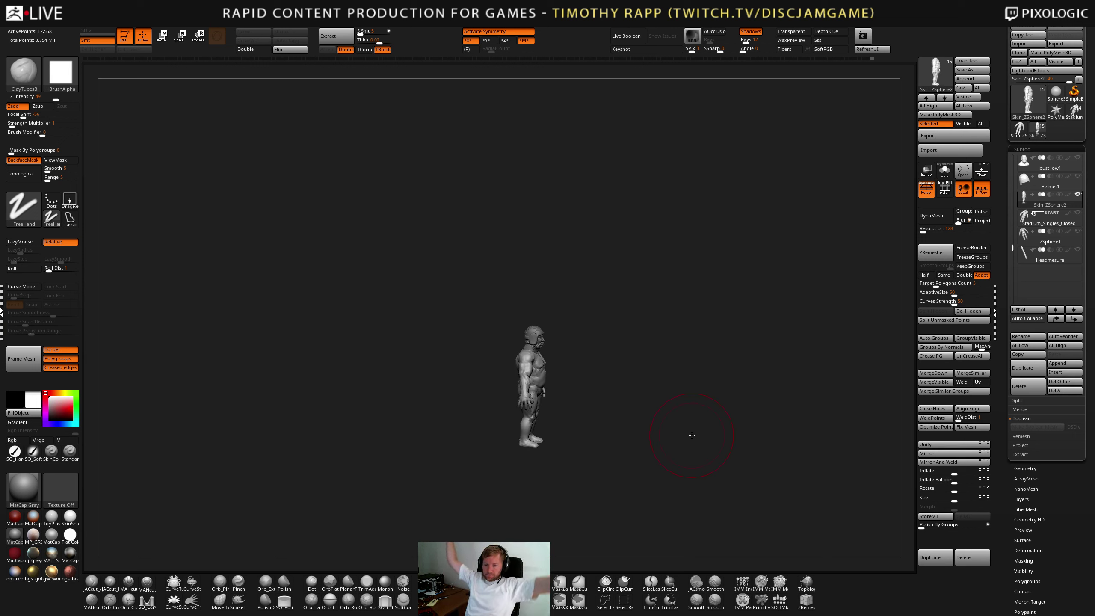
mouse_move(692, 435)
right_down()
mouse_move(580, 386)
mouse_move(597, 412)
mouse_move(623, 337)
mouse_move(664, 378)
mouse_move(624, 379)
mouse_move(621, 361)
right_up()
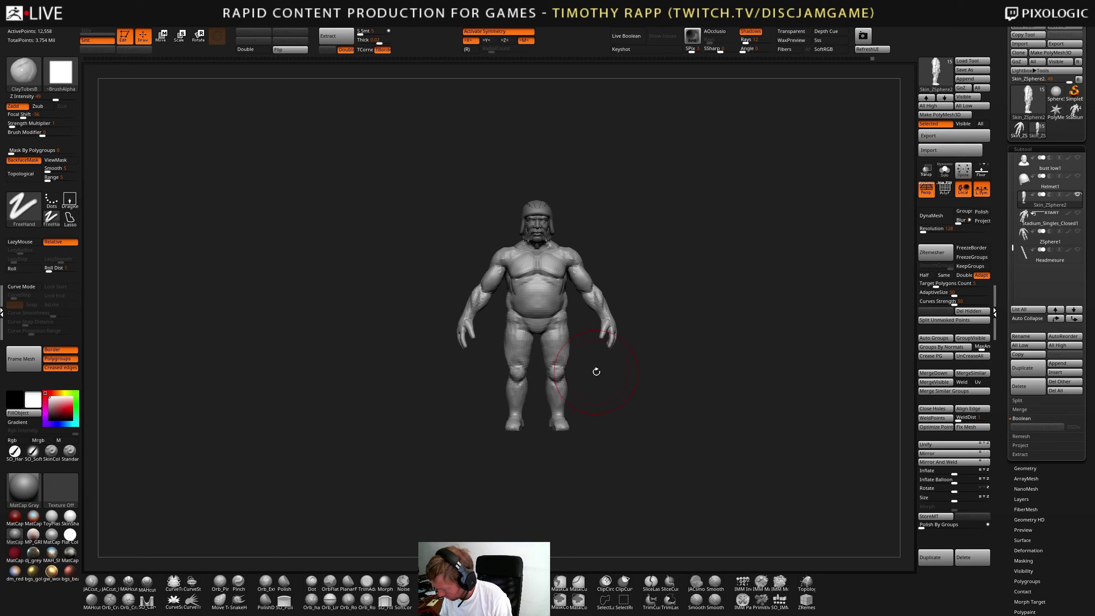
alt+right_drag(556, 313, 699, 316)
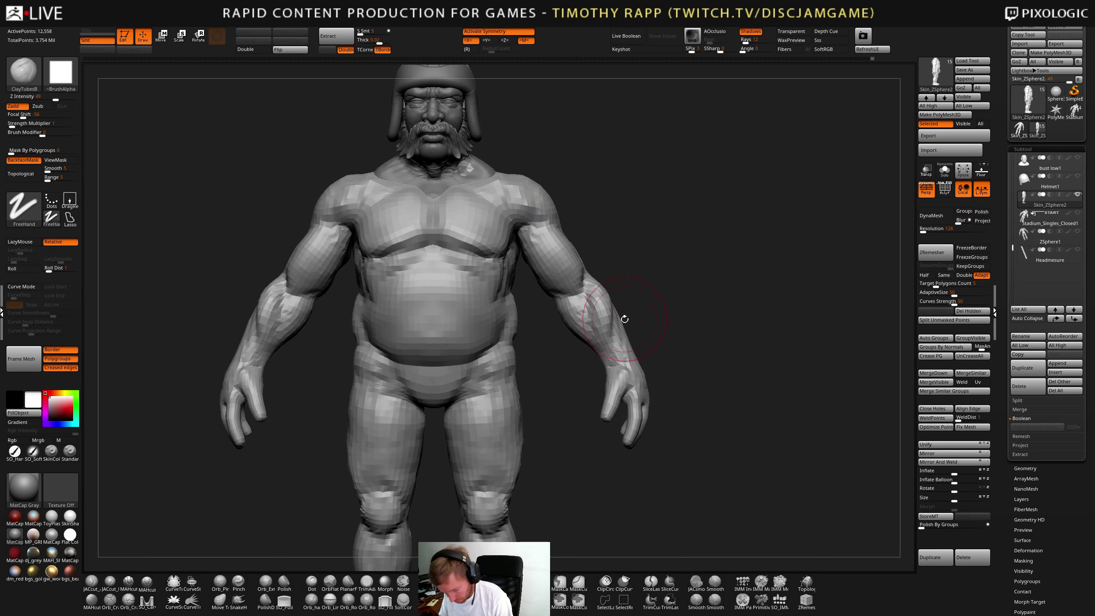
- Thicken the upper arms with the Inflate brush, adjusting its draw size for the strokes
key(b)
key(i)
key(n)
key(s)
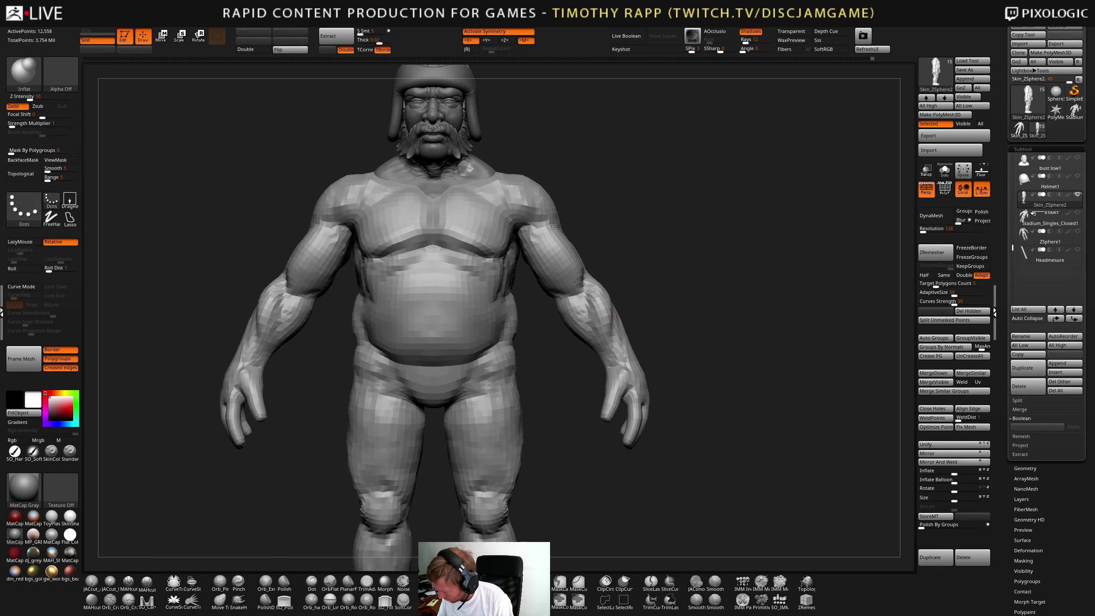
shift+drag(550, 241, 556, 244)
key(s)
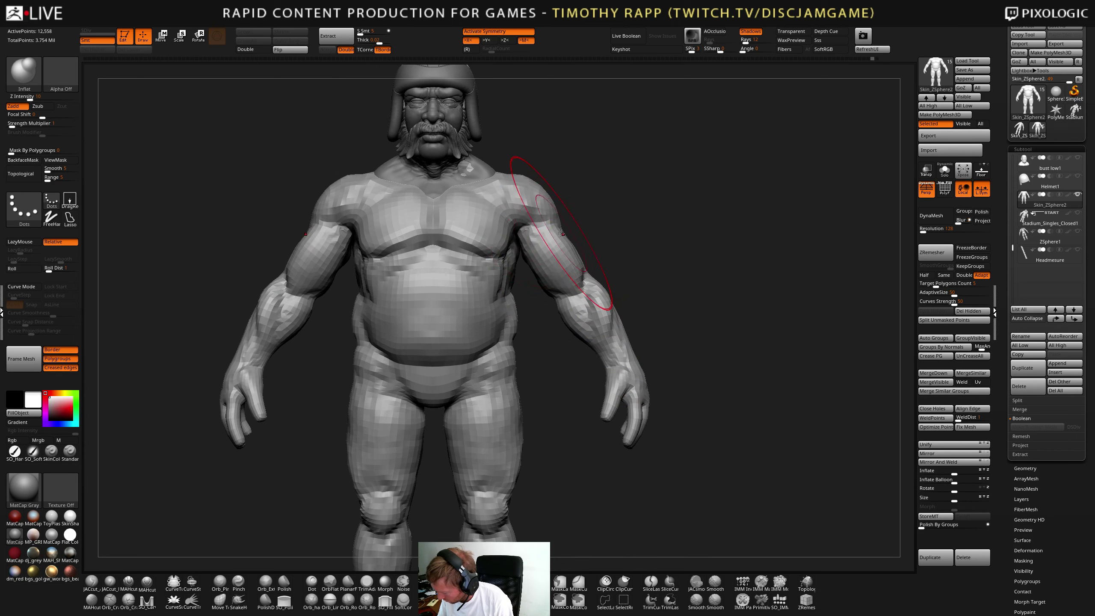
mouse_move(604, 224)
right_down()
mouse_move(546, 223)
mouse_move(604, 230)
right_up()
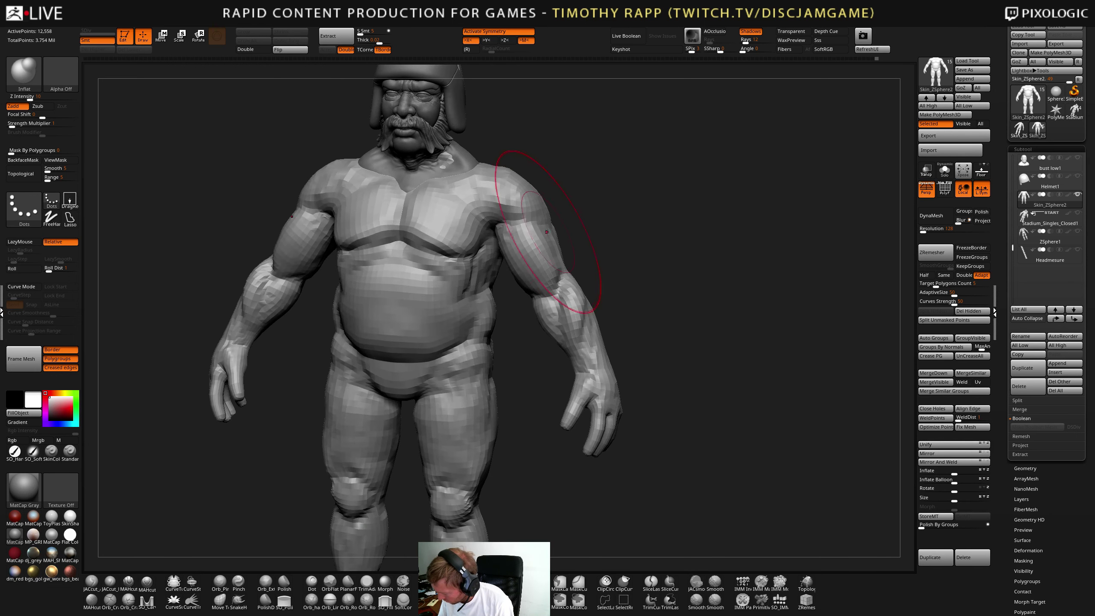
drag(540, 242, 562, 247)
mouse_move(562, 247)
right_down()
mouse_move(609, 251)
mouse_move(523, 339)
mouse_move(451, 331)
mouse_move(456, 322)
mouse_move(689, 311)
mouse_move(578, 345)
mouse_move(621, 350)
mouse_move(604, 339)
mouse_move(587, 348)
right_up()
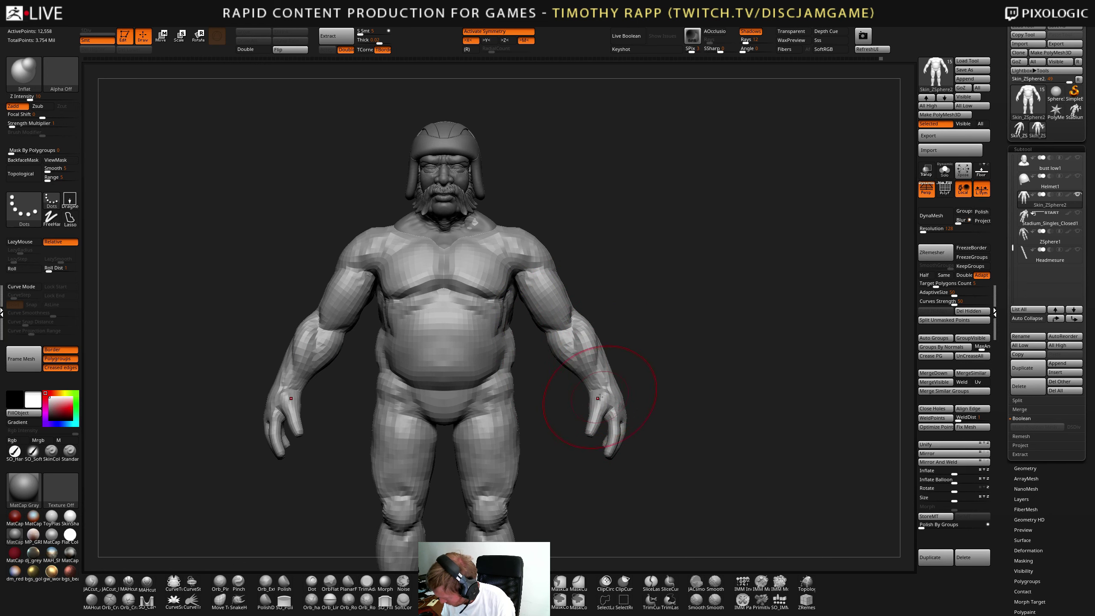
- Reshape the wrists and palms with the Move brush, working on the hands from several angles
mouse_move(599, 398)
right_down()
mouse_move(657, 403)
mouse_move(657, 422)
right_up()
key(b)
key(m)
key(v)
right_drag(657, 418, 620, 418)
shift+drag(603, 412, 596, 421)
right_drag(639, 406, 716, 402)
right_drag(583, 396, 725, 394)
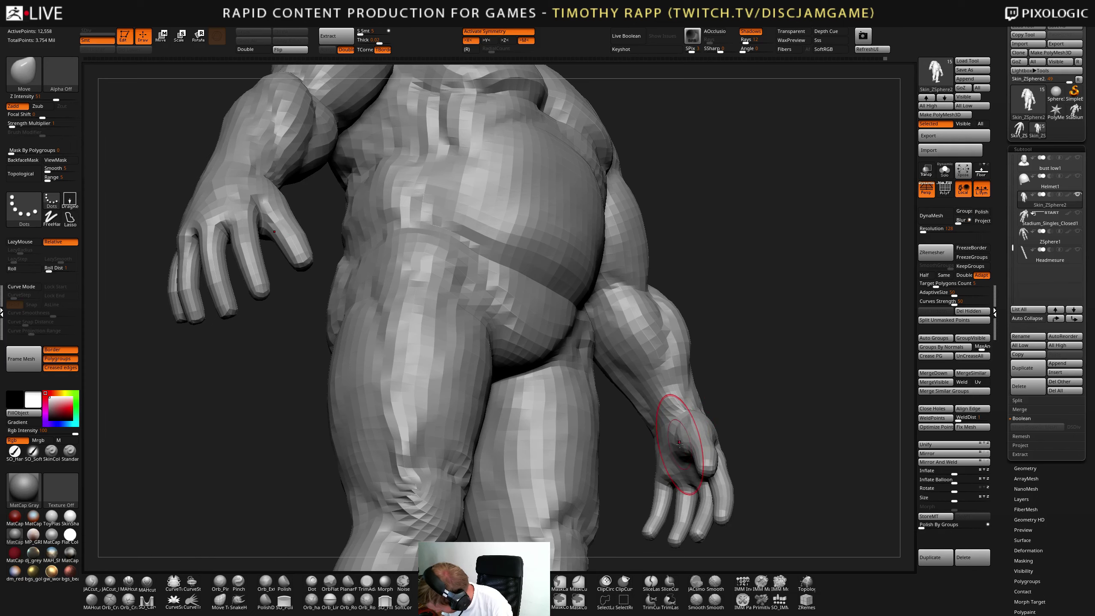
mouse_move(685, 443)
right_down()
mouse_move(684, 458)
mouse_move(669, 459)
mouse_move(690, 453)
mouse_move(630, 437)
mouse_move(643, 467)
mouse_move(608, 448)
mouse_move(621, 420)
mouse_move(660, 440)
mouse_move(647, 487)
mouse_move(677, 447)
right_up()
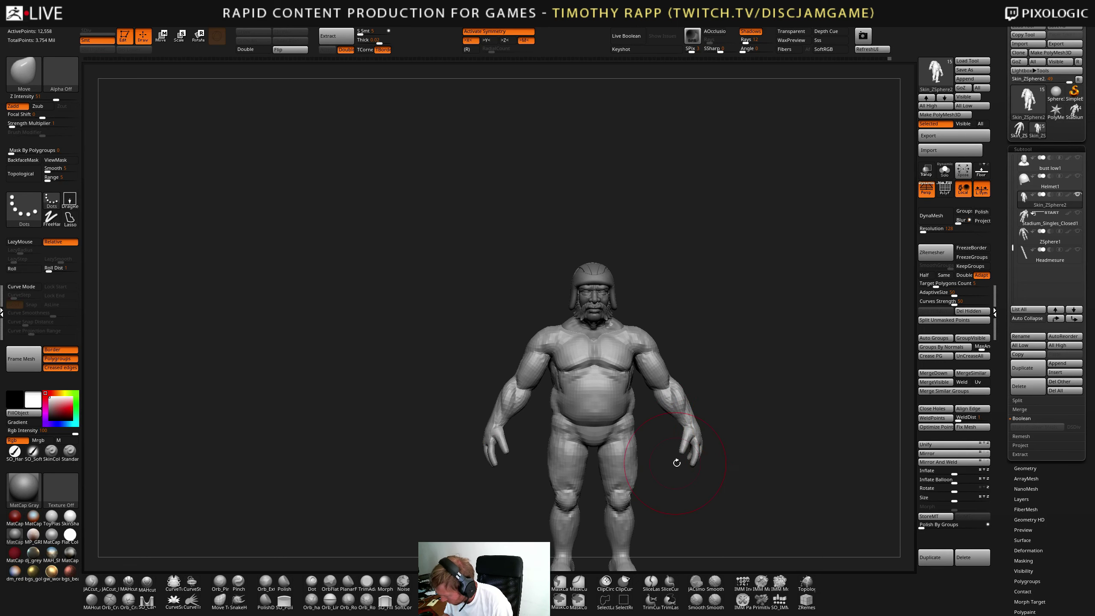
- Lasso-mask the hands, invert the mask so only they stay editable, and soften its edge
mouse_move(695, 452)
alt+right_down()
mouse_move(769, 446)
mouse_move(739, 417)
alt+right_up()
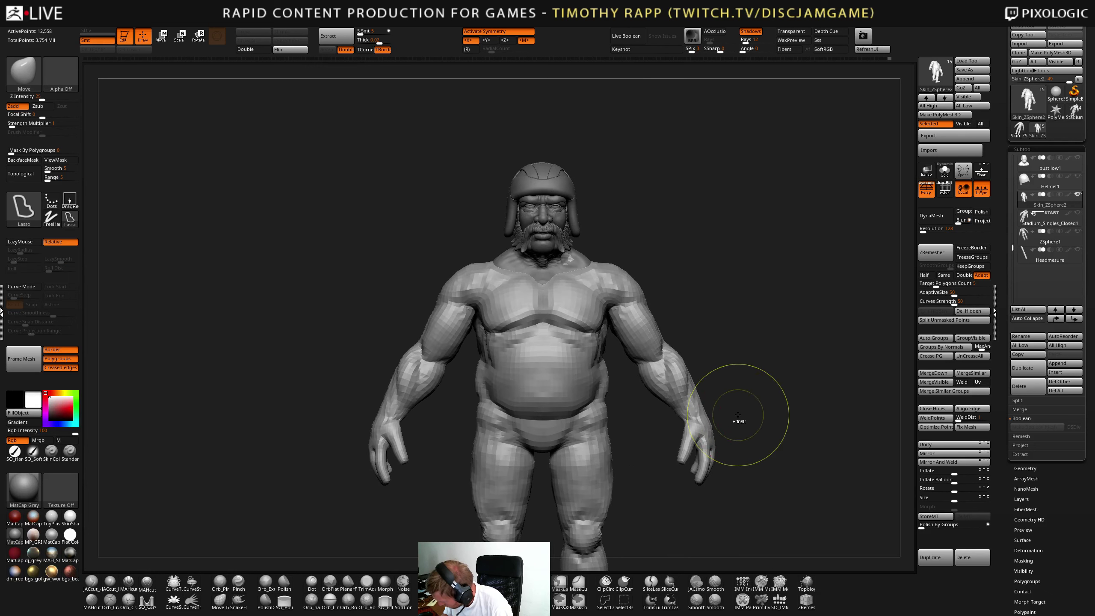
ctrl+drag(736, 401, 708, 408)
ctrl+drag(683, 495, 803, 441)
ctrl+click(772, 460)
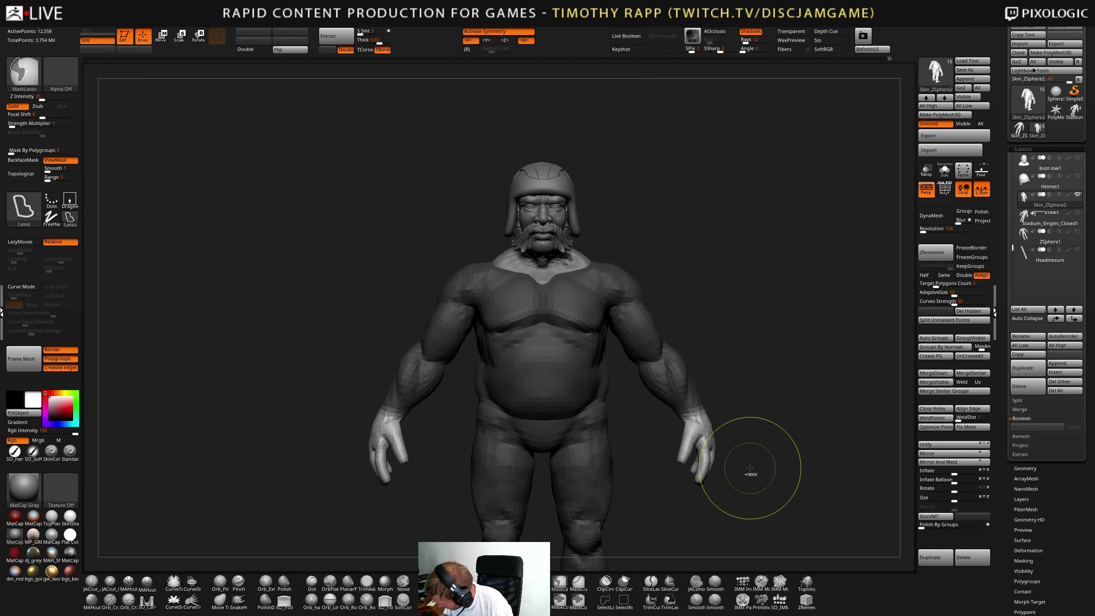
ctrl+click(702, 445)
- Place the transform gizmo at the wrist and adjust the size and placement of the unmasked hands
key(w)
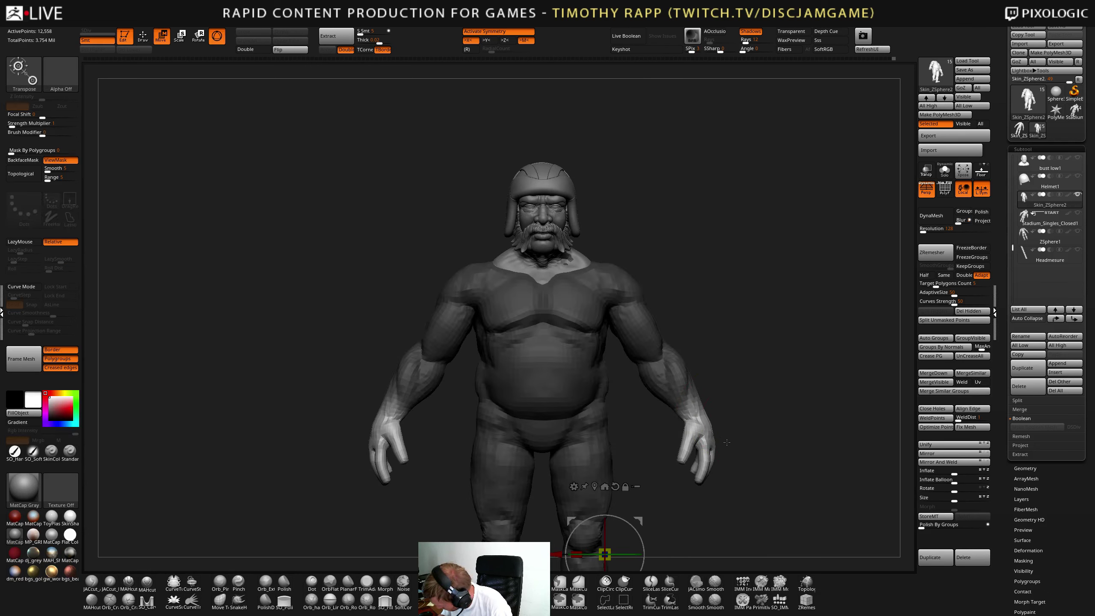
click(605, 486)
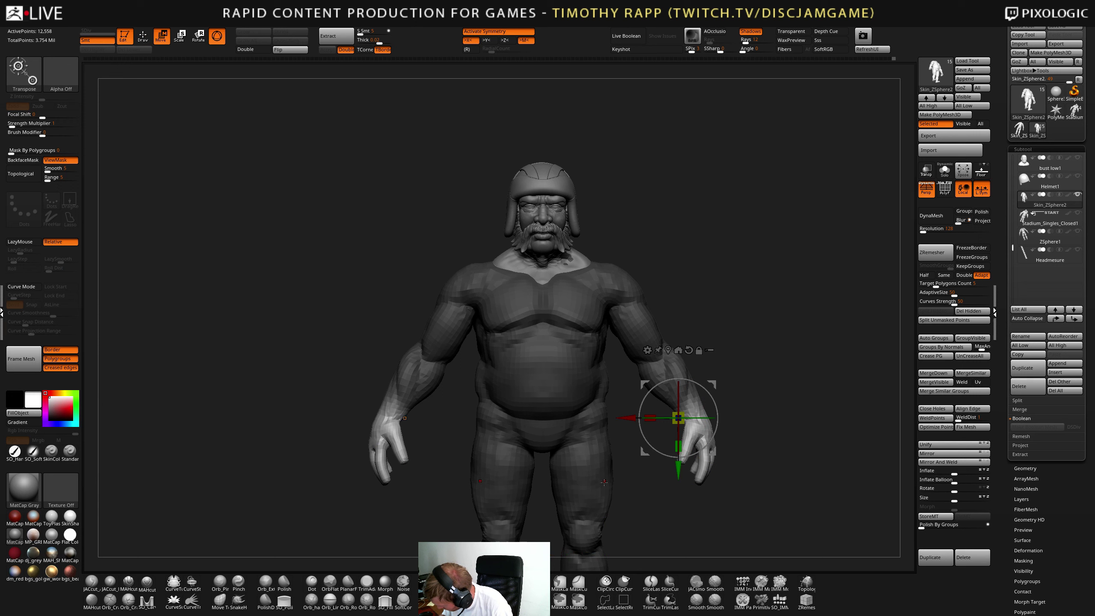
click(710, 462)
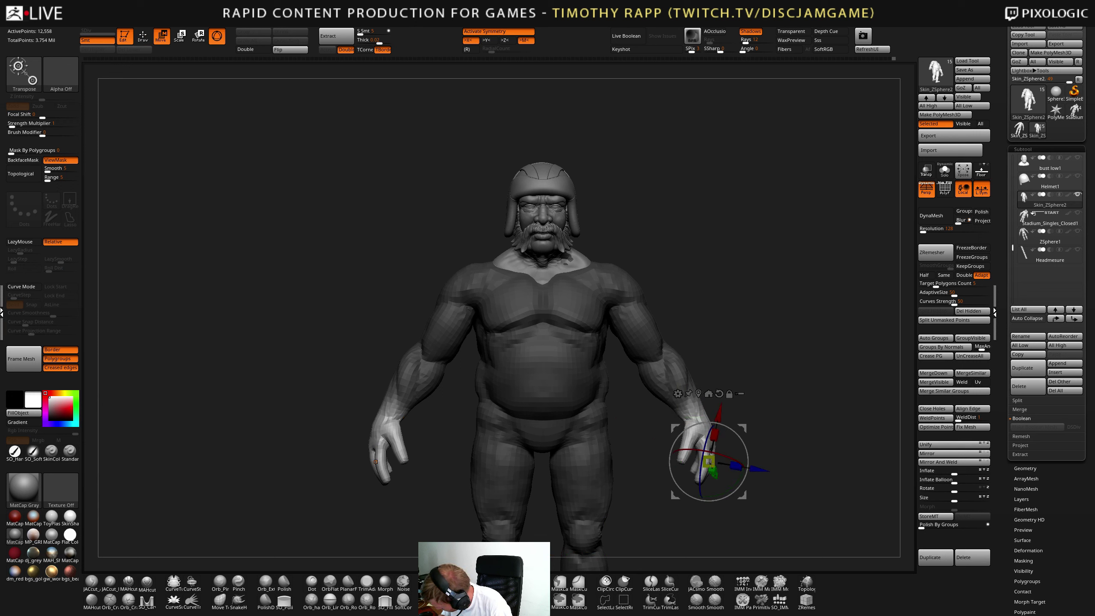
drag(726, 502, 724, 482)
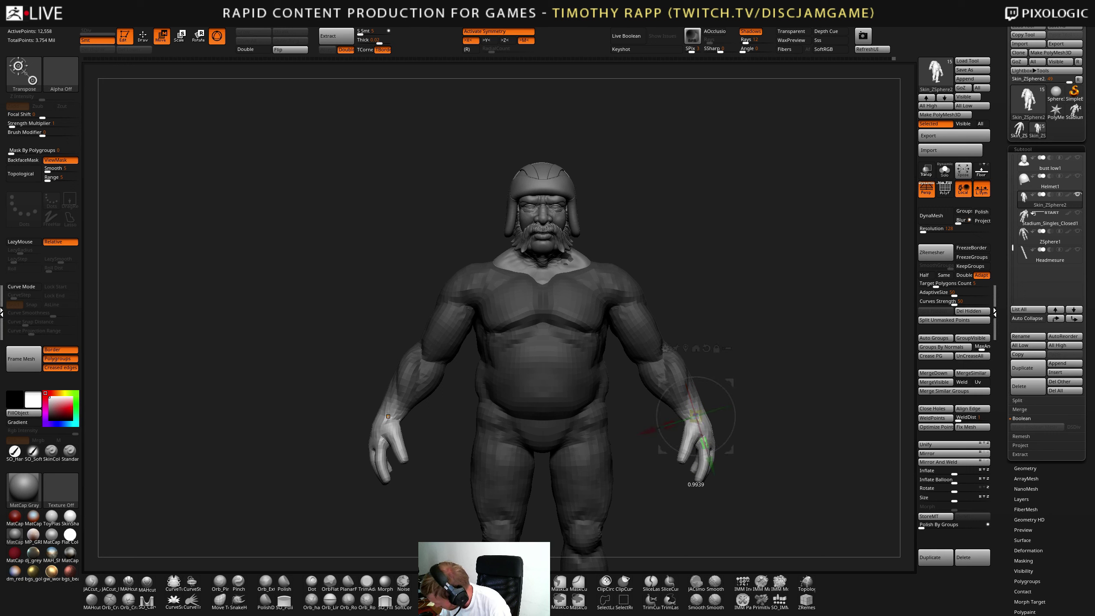
drag(707, 443, 711, 422)
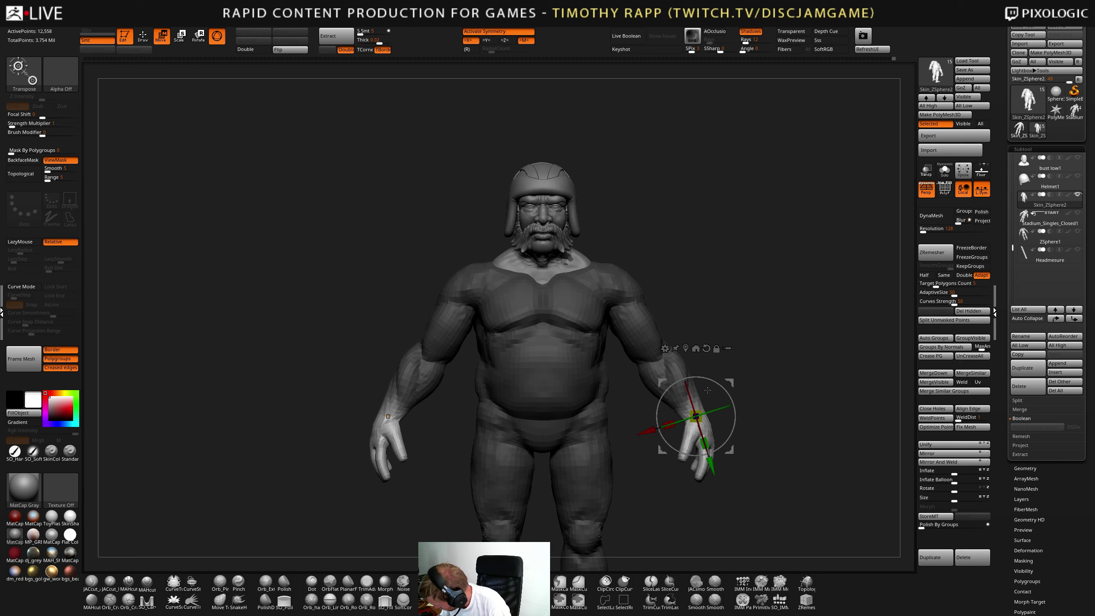
drag(704, 421, 710, 395)
key(q)
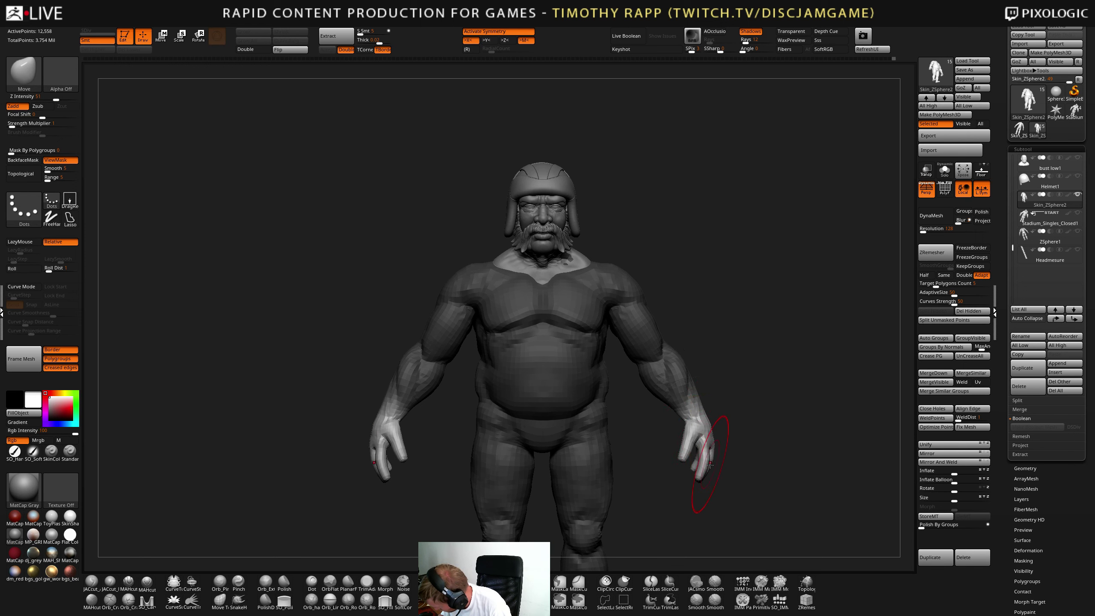
- Reposition the fingers with the Move brush to refine the pose of the unmasked hands
right_drag(710, 465, 714, 470)
drag(712, 478, 706, 477)
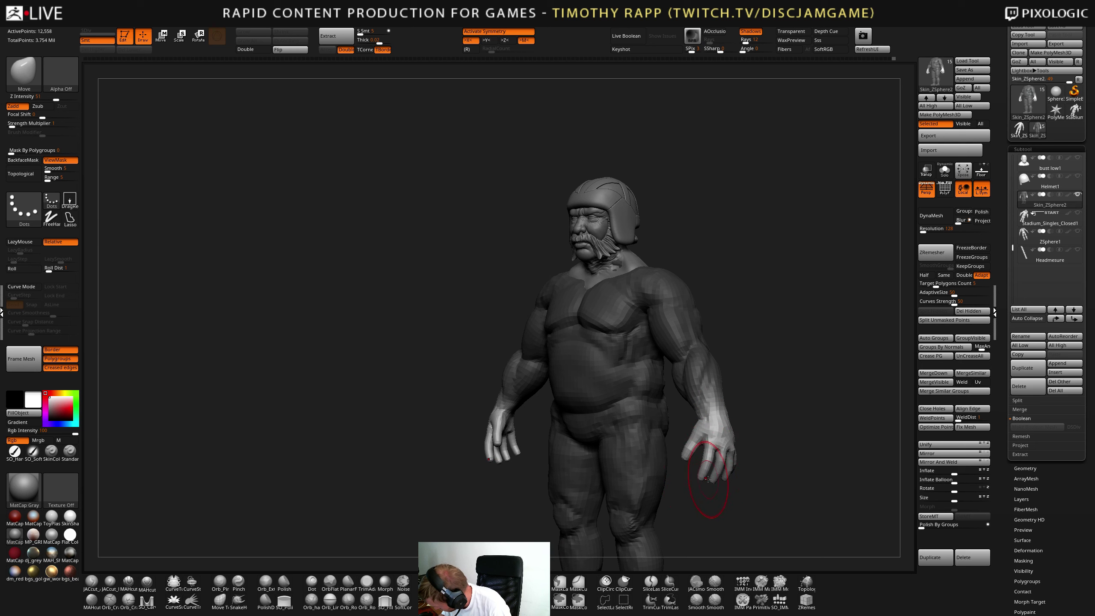
right_drag(708, 478, 719, 480)
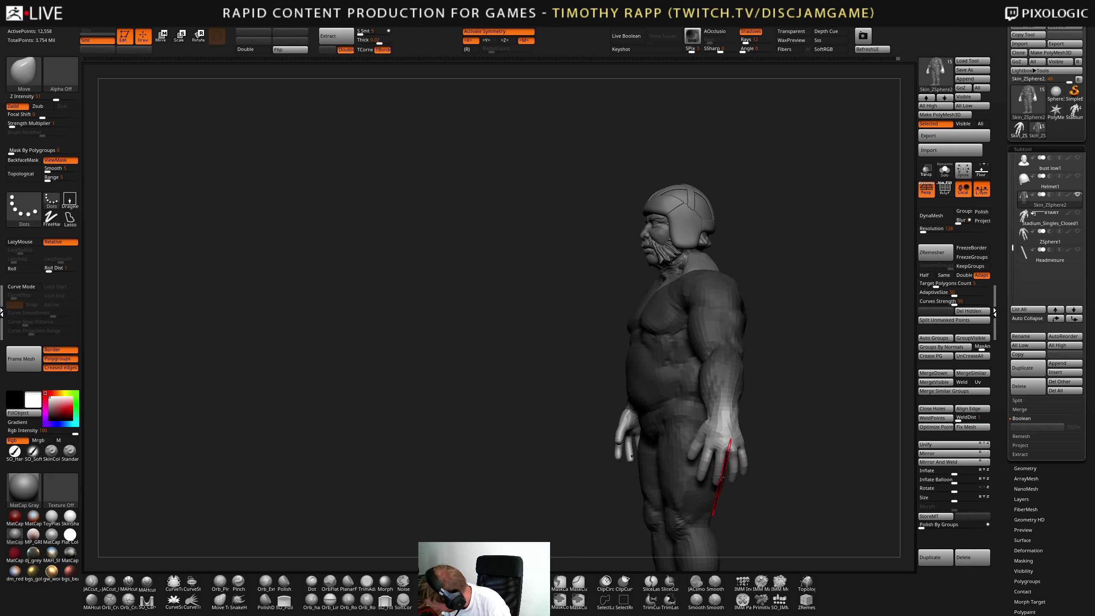
mouse_move(721, 477)
mouse_down()
mouse_move(814, 438)
mouse_move(800, 421)
mouse_move(784, 432)
mouse_move(784, 474)
mouse_move(752, 487)
mouse_move(709, 466)
mouse_move(712, 500)
mouse_up()
drag(755, 492, 726, 459)
mouse_move(736, 489)
mouse_down()
mouse_move(762, 470)
mouse_move(744, 501)
mouse_move(753, 485)
mouse_move(757, 513)
mouse_move(747, 492)
mouse_move(769, 486)
mouse_move(752, 490)
mouse_move(761, 480)
mouse_move(748, 499)
mouse_move(718, 486)
mouse_up()
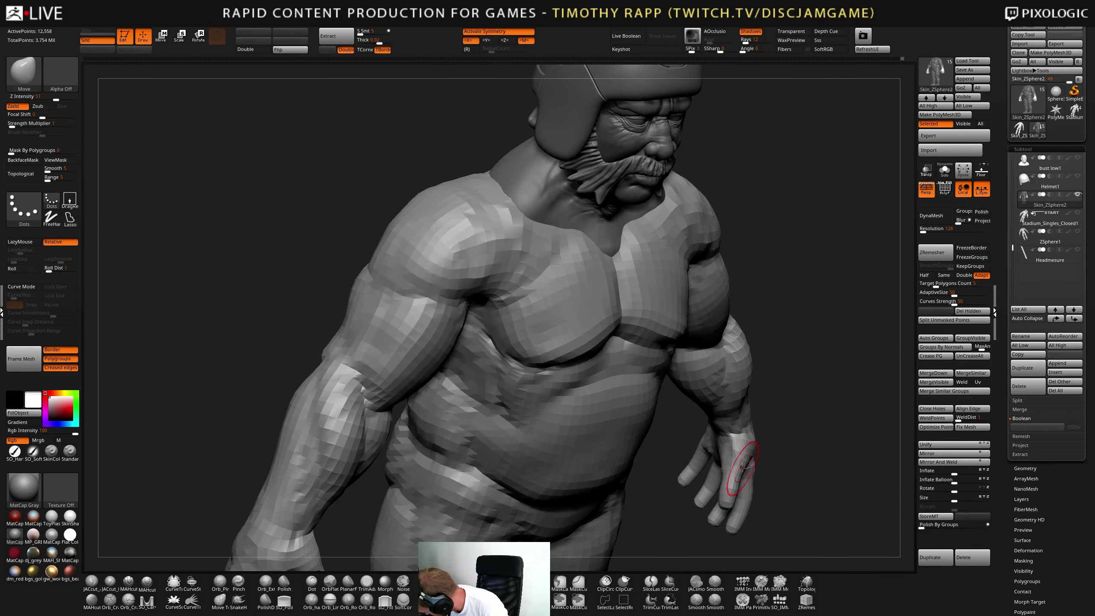
- Refine the thumb and outer hand shape with the Move brush on the unmasked body
drag(743, 474, 733, 486)
drag(715, 484, 765, 481)
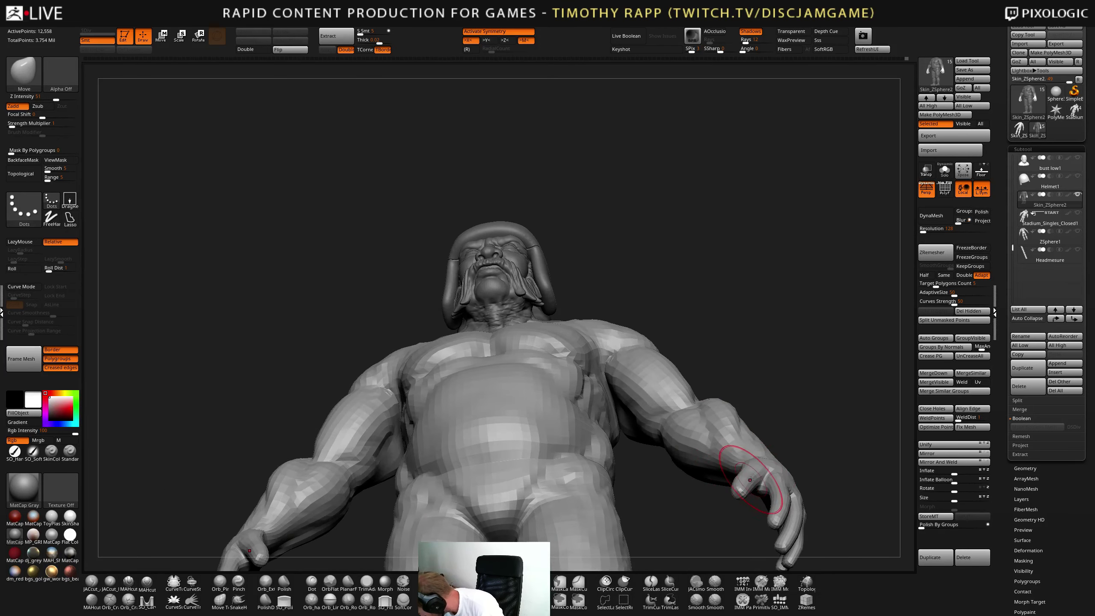
right_drag(761, 479, 725, 479)
drag(725, 479, 757, 475)
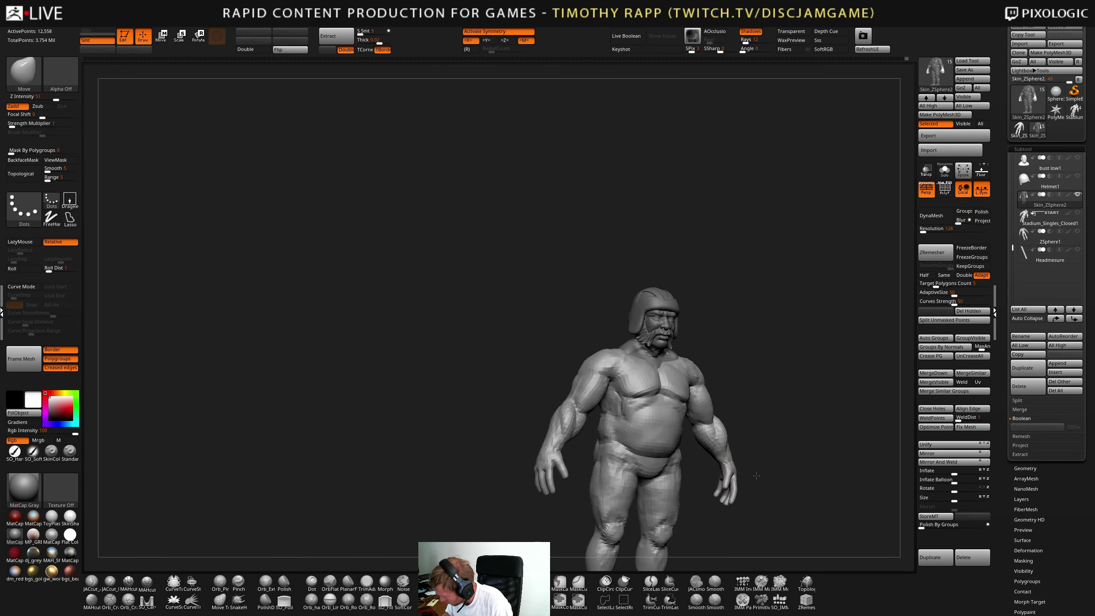
- Isolate the hands by hiding the rest of the body mesh
ctrl+right_drag(757, 475, 792, 477)
mouse_move(738, 480)
mouse_down()
mouse_move(788, 475)
mouse_move(758, 464)
mouse_move(720, 392)
mouse_move(738, 409)
mouse_up()
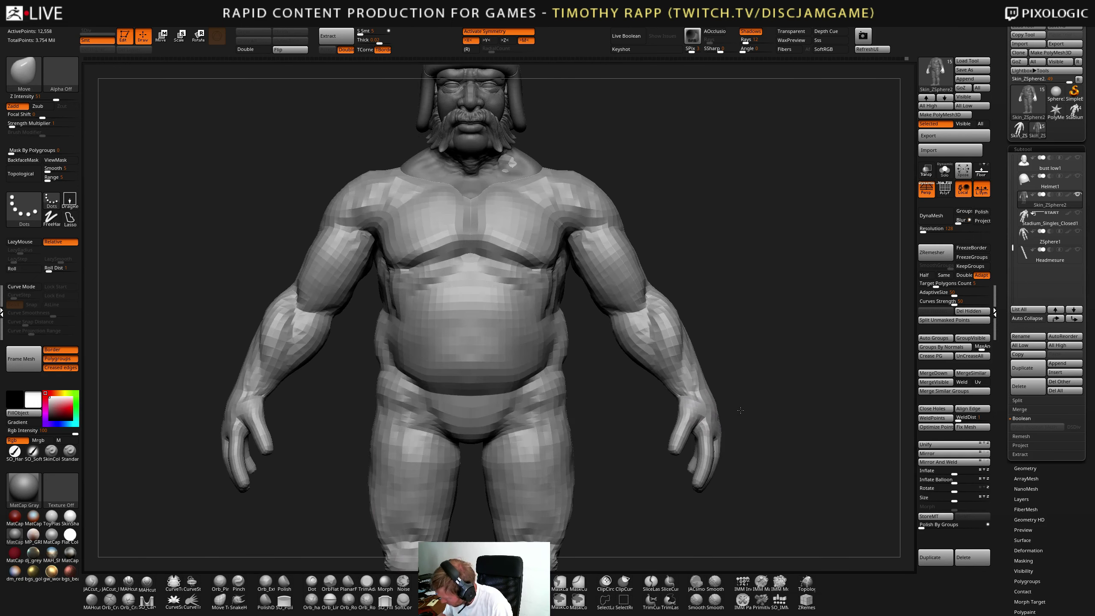
mouse_move(769, 370)
ctrl+shift+mouse_down()
mouse_move(647, 430)
mouse_move(780, 432)
ctrl+shift+mouse_up()
mouse_move(780, 432)
mouse_down()
mouse_move(728, 445)
mouse_move(760, 451)
mouse_move(756, 440)
mouse_up()
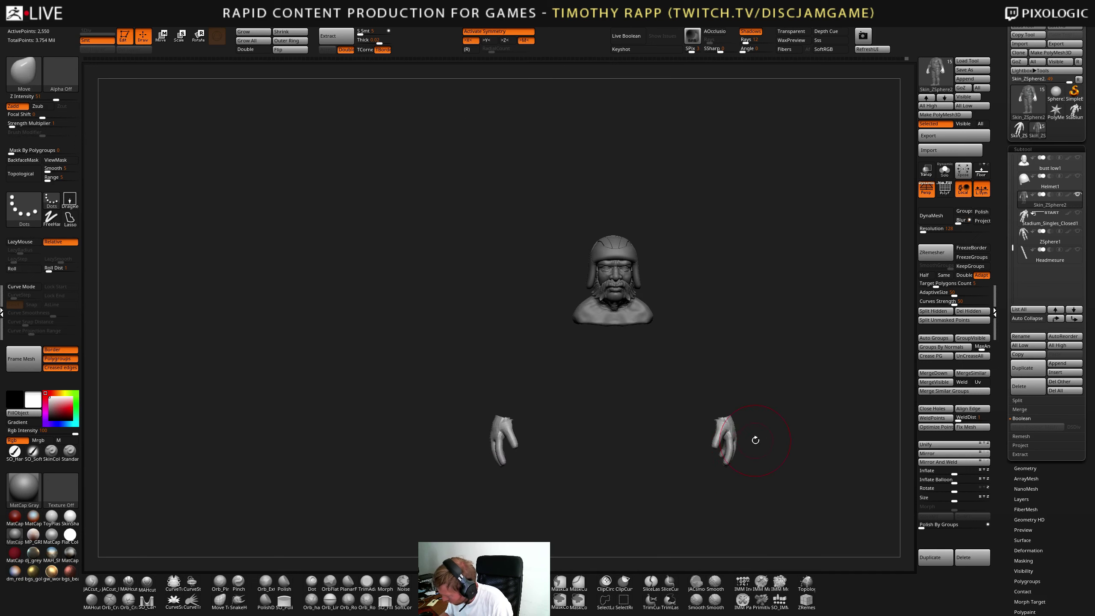
- Build up the form around the base of the thumb on the isolated hands with the ClayTubes brush
mouse_move(618, 445)
mouse_down()
mouse_move(655, 409)
mouse_move(640, 399)
mouse_move(734, 440)
mouse_move(592, 475)
mouse_move(588, 413)
mouse_move(596, 400)
mouse_move(600, 422)
mouse_move(595, 406)
mouse_move(611, 393)
mouse_up()
key(2)
right_drag(609, 393, 617, 394)
key(3)
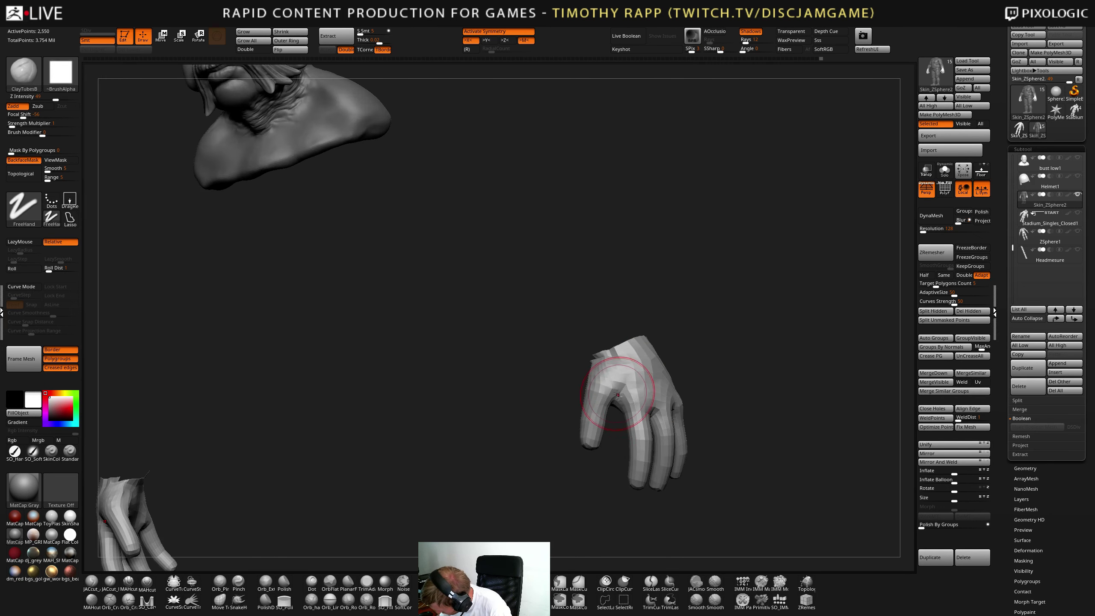
mouse_move(602, 368)
mouse_down()
mouse_move(614, 389)
mouse_move(602, 384)
mouse_move(615, 371)
mouse_up()
right_drag(586, 404, 594, 401)
- Reshape the thumb, fingers and palm of the isolated hands from several sides with the Move brush
key(1)
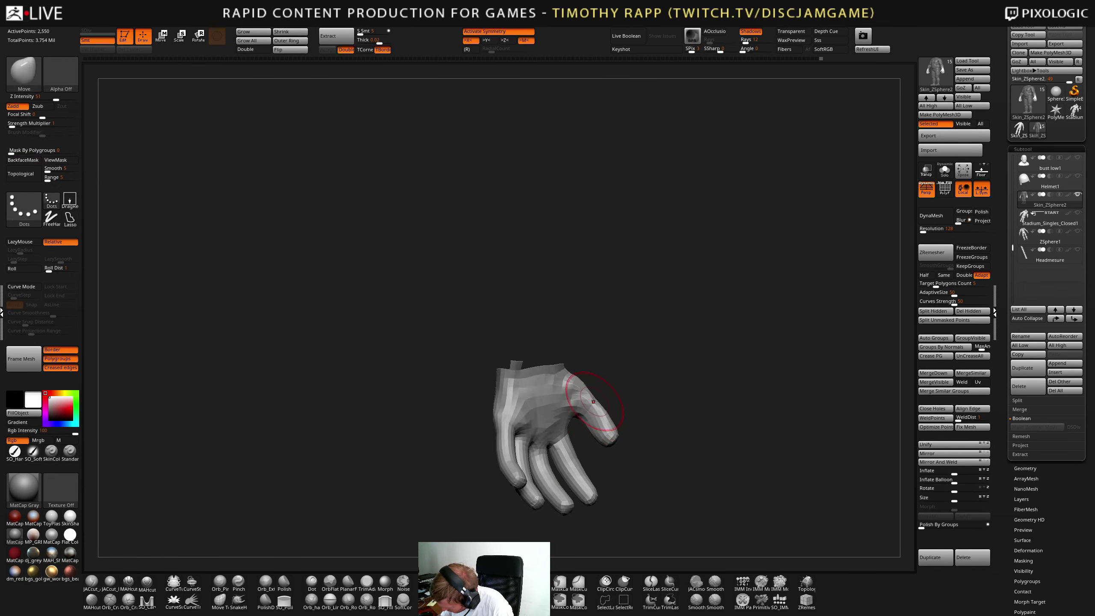
drag(608, 437, 636, 387)
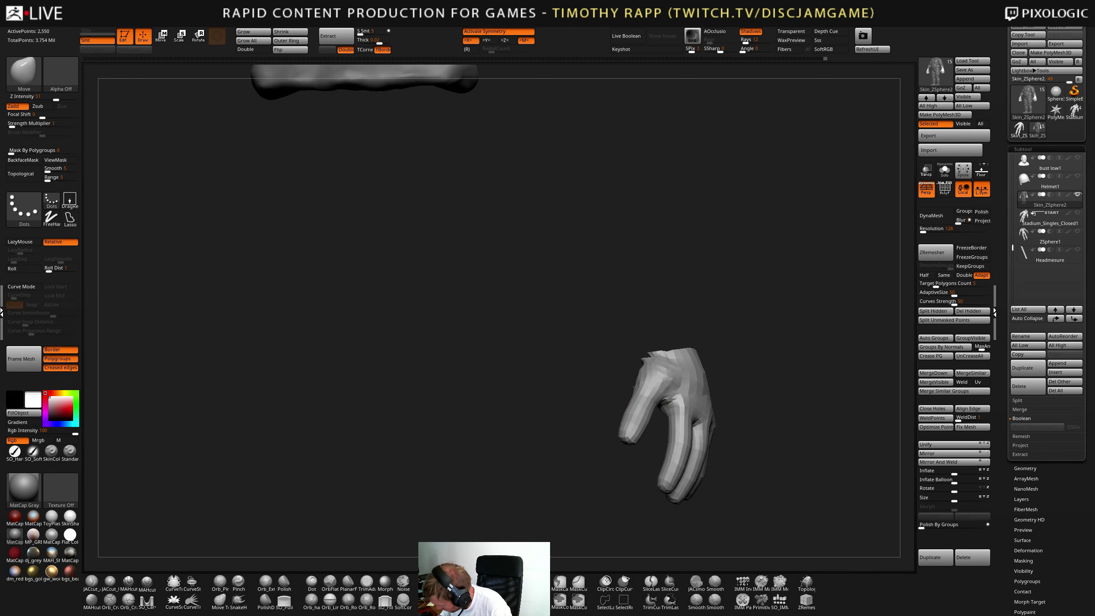
drag(639, 438, 630, 404)
right_drag(632, 428, 648, 443)
mouse_move(647, 443)
mouse_down()
mouse_move(625, 410)
mouse_move(632, 445)
mouse_move(719, 412)
mouse_move(642, 414)
mouse_move(604, 402)
mouse_move(587, 403)
mouse_move(611, 428)
mouse_move(667, 420)
mouse_move(575, 424)
mouse_up()
mouse_move(499, 452)
mouse_down()
mouse_move(489, 479)
mouse_move(470, 487)
mouse_up()
mouse_move(496, 488)
right_down()
mouse_move(440, 499)
mouse_move(498, 475)
right_up()
mouse_move(498, 474)
mouse_down()
mouse_move(468, 478)
mouse_move(473, 461)
mouse_move(425, 449)
mouse_up()
mouse_move(432, 489)
mouse_down()
mouse_move(422, 437)
mouse_move(371, 427)
mouse_move(336, 400)
mouse_move(403, 416)
mouse_move(435, 404)
mouse_up()
- Choose the Move Elastic brush and unhide the rest of the body mesh
key(b)
key(m)
key(e)
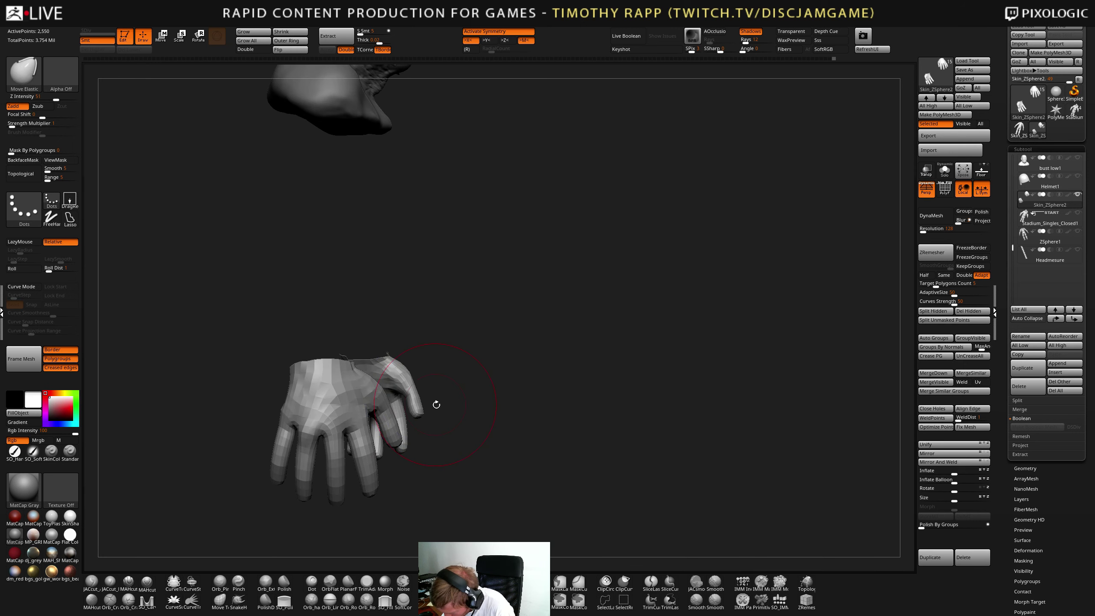
key(ctrl+shift)
ctrl+shift+drag(524, 418, 605, 394)
alt+drag(604, 393, 501, 431)
ctrl+shift+click(580, 421)
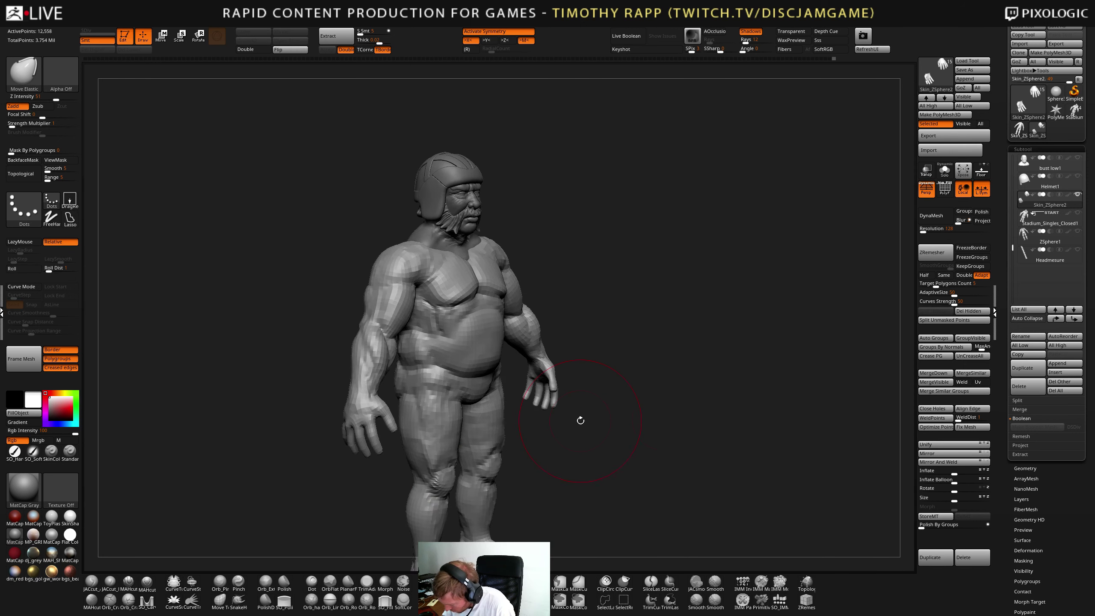
mouse_move(661, 420)
shift+mouse_down()
mouse_move(648, 418)
mouse_move(685, 416)
shift+mouse_up()
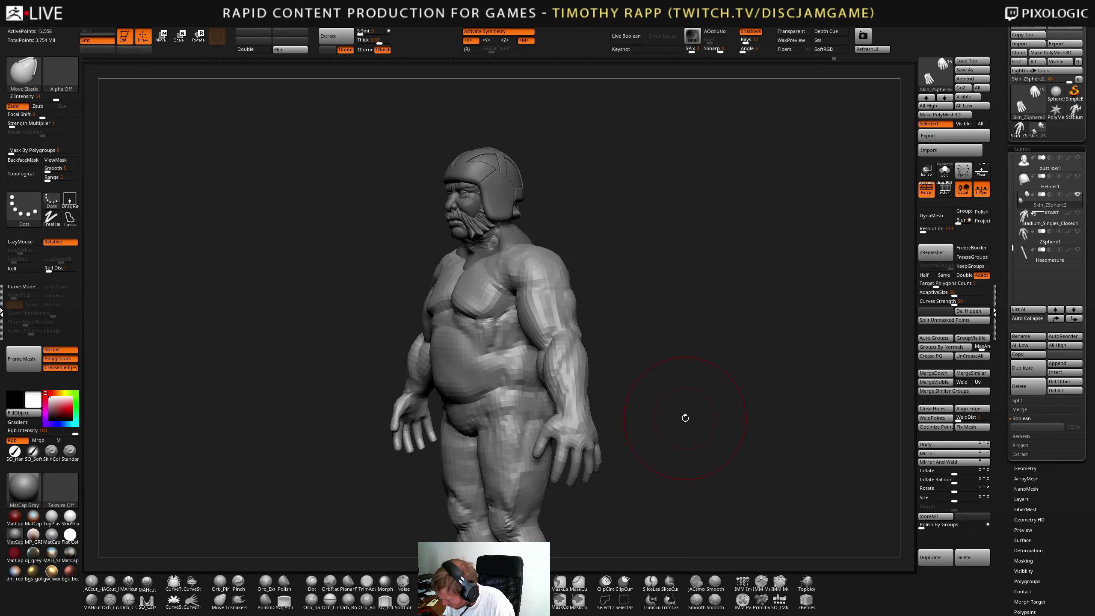
- Adjust the hand and wrist shape on the full body using the Move brush at a smaller size
key(s)
drag(578, 429, 557, 428)
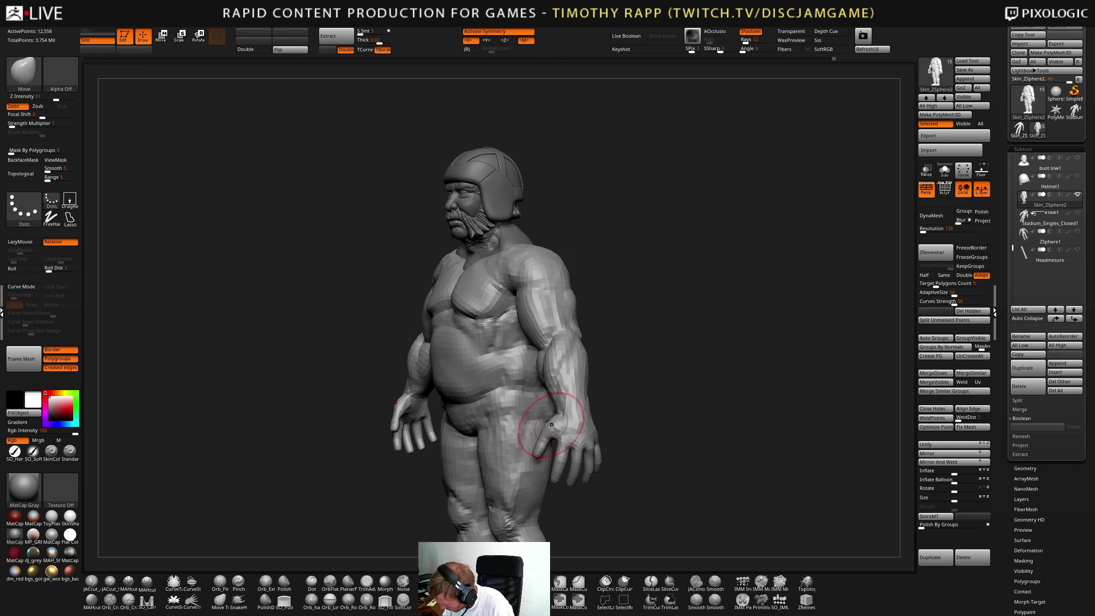
key(bracketleft)
key(bracketleft)
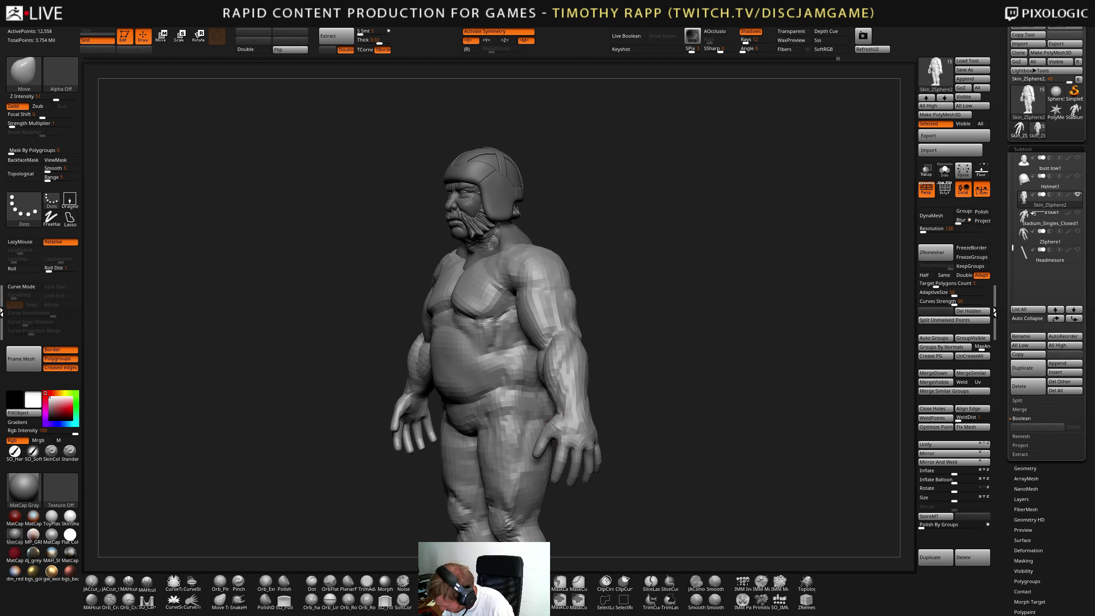
mouse_move(561, 415)
right_down()
mouse_move(584, 411)
mouse_move(557, 408)
mouse_move(556, 418)
mouse_move(566, 373)
mouse_move(538, 401)
mouse_move(525, 391)
mouse_move(536, 395)
mouse_move(537, 380)
mouse_move(531, 431)
mouse_move(535, 380)
mouse_move(536, 404)
mouse_move(510, 373)
right_up()
- Build up the forearms and the hip area with the ClayTubes brush
key(2)
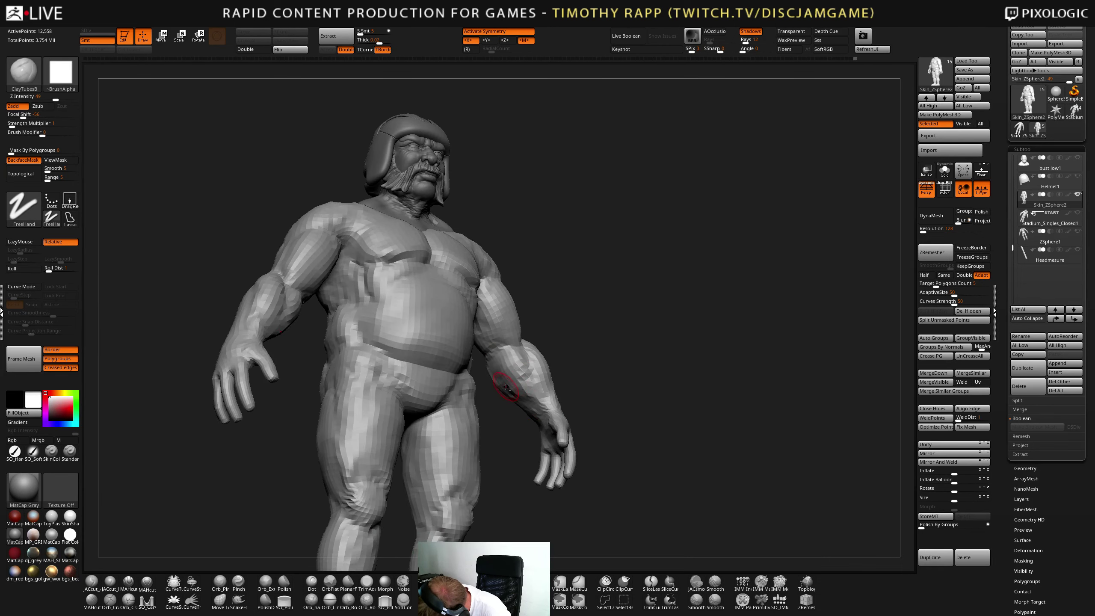
right_drag(506, 387, 614, 405)
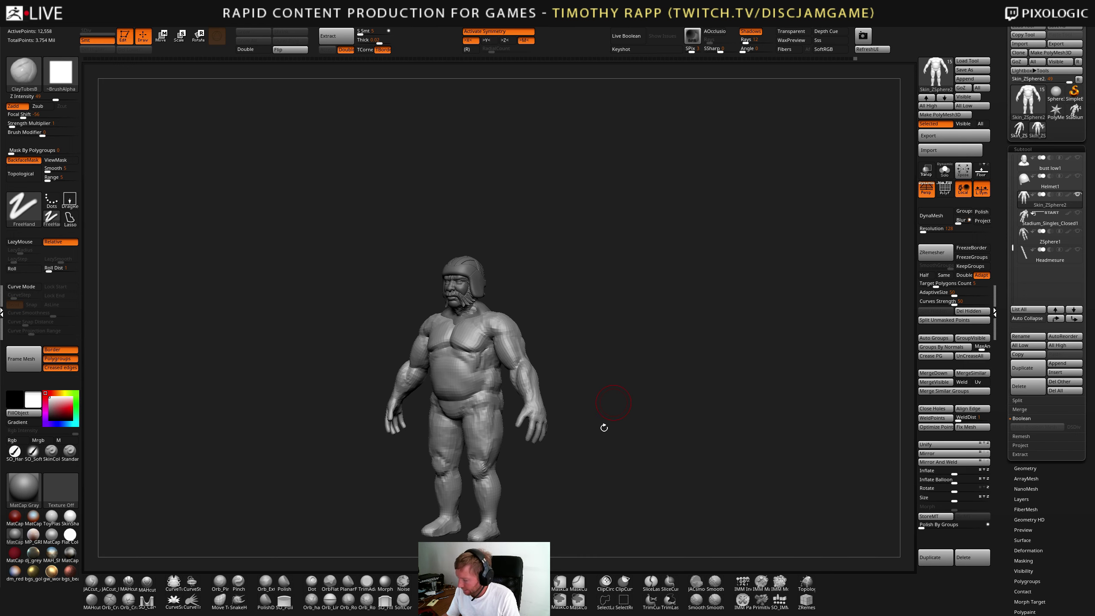
shift+right_drag(603, 428, 596, 431)
ctrl+right_drag(522, 432, 556, 431)
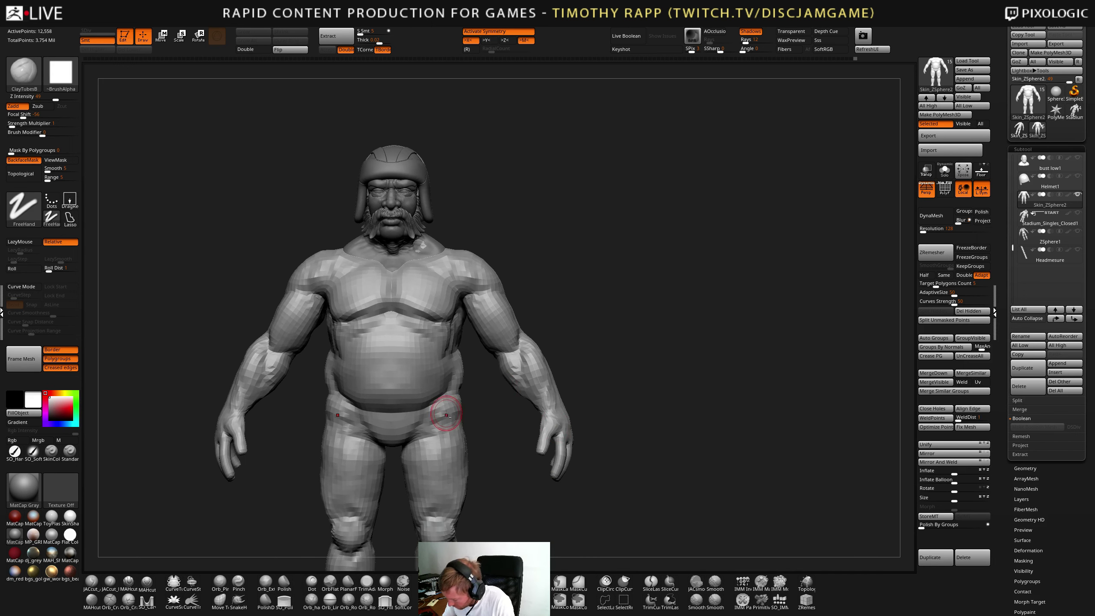
drag(409, 420, 428, 420)
mouse_move(453, 418)
right_down()
mouse_move(424, 415)
mouse_move(458, 432)
mouse_move(464, 412)
mouse_move(424, 421)
mouse_move(457, 418)
mouse_move(412, 446)
mouse_move(431, 447)
mouse_move(438, 474)
mouse_move(416, 449)
right_up()
- Carve the creases between the lower belly, hips and upper thighs with the DamStandard brush
key(b)
key(d)
key(s)
key(shift)
right_drag(475, 423, 427, 455)
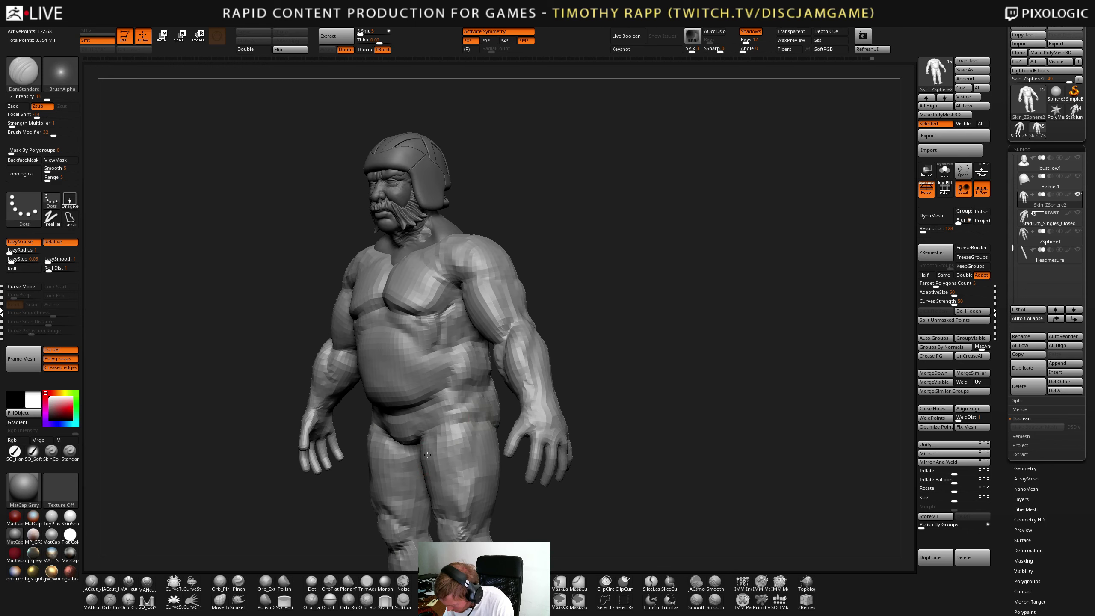
mouse_move(474, 416)
right_down()
mouse_move(447, 463)
mouse_move(354, 489)
right_up()
- Adjust the ClayTubes brush size and build up the front of the thighs symmetrically
key(b)
key(c)
key(t)
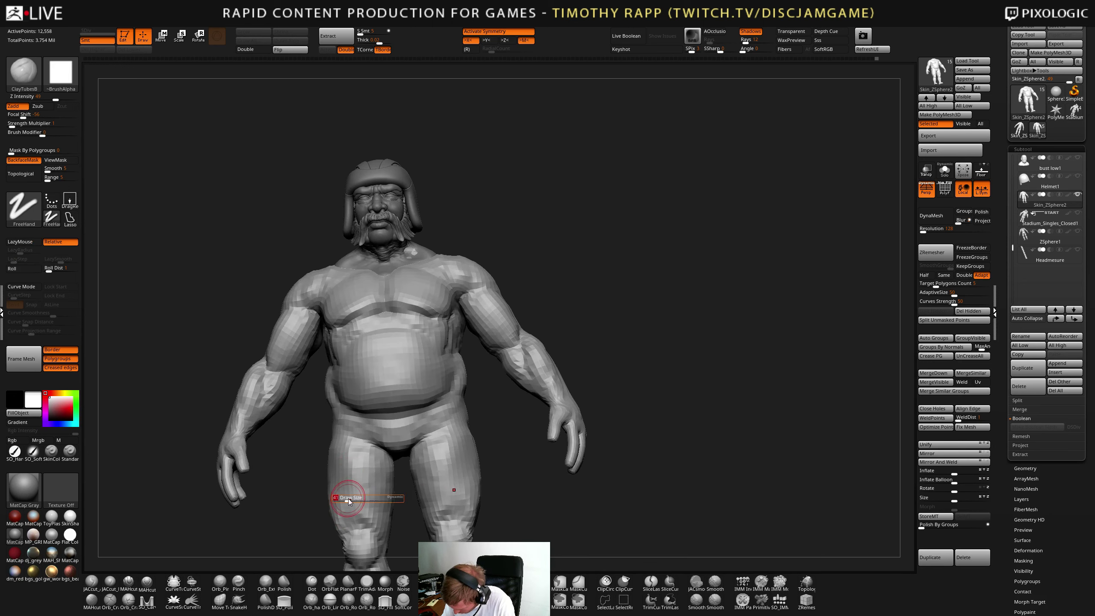
drag(344, 501, 363, 507)
mouse_move(348, 507)
right_down()
mouse_move(341, 471)
mouse_move(452, 469)
mouse_move(444, 504)
right_up()
- Define the muscle lines on the thighs with the DamStandard brush
key(b)
key(d)
key(s)
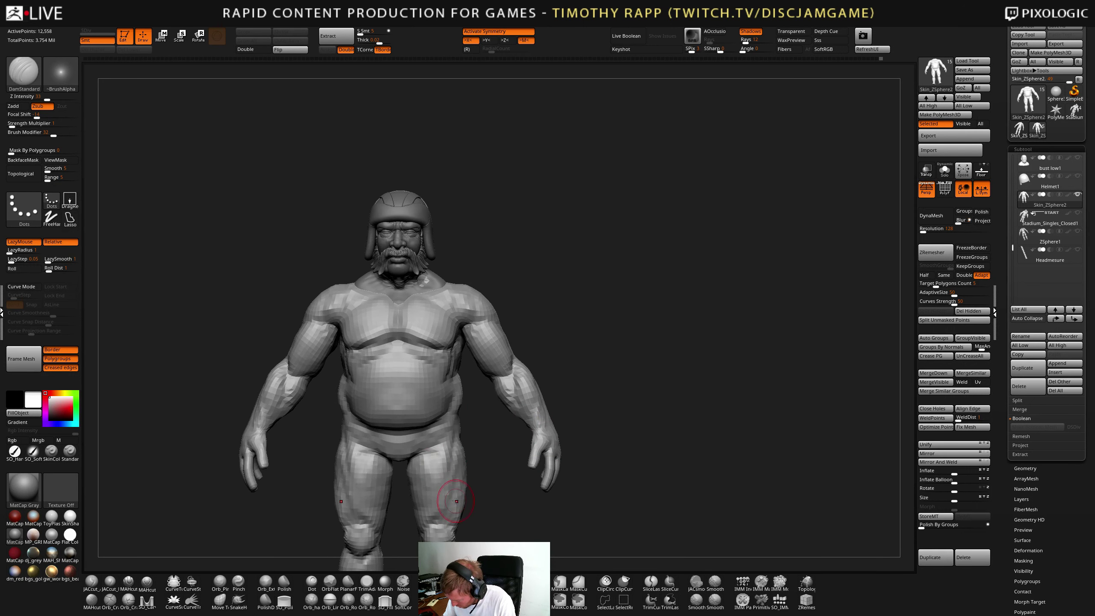
mouse_move(456, 502)
right_down()
mouse_move(425, 454)
mouse_move(450, 444)
mouse_move(416, 477)
mouse_move(354, 476)
right_up()
- Add volume to the outer hips and upper thighs with the ClayTubes brush and smooth the strokes
key(b)
key(c)
key(t)
mouse_move(336, 439)
right_down()
mouse_move(455, 427)
mouse_move(445, 485)
right_up()
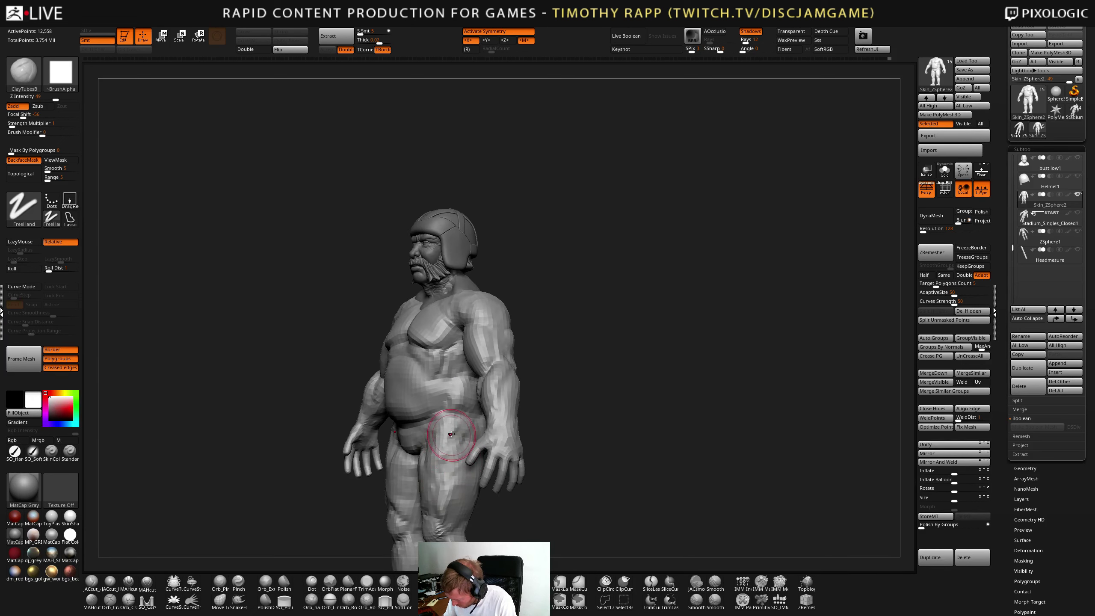
mouse_move(452, 443)
right_down()
mouse_move(470, 447)
mouse_move(440, 450)
mouse_move(452, 453)
right_up()
shift+drag(452, 452, 455, 442)
right_drag(455, 443, 457, 450)
shift+drag(457, 450, 452, 459)
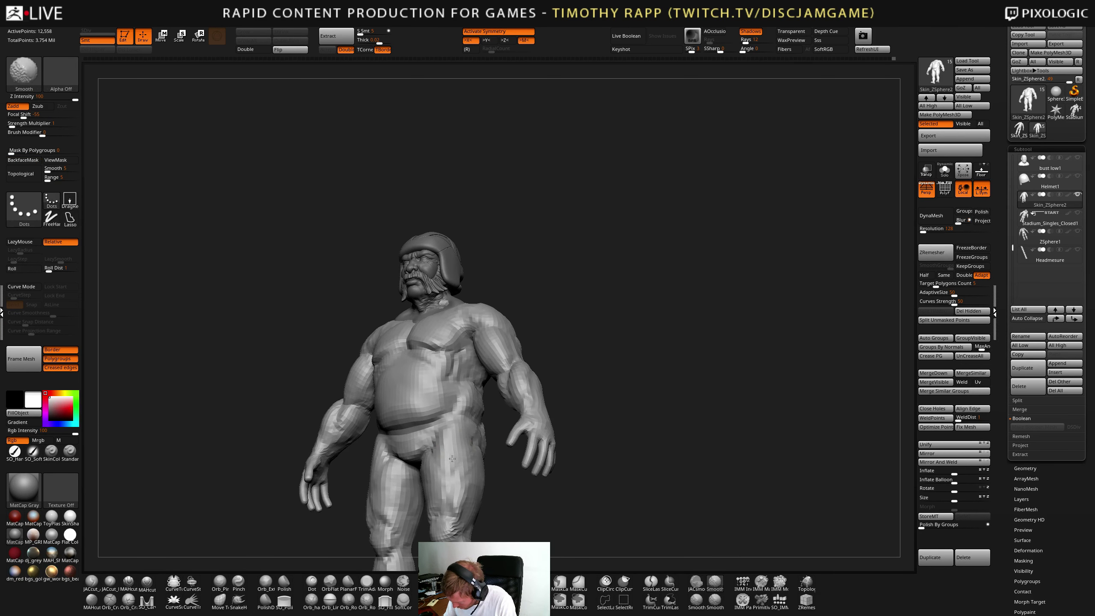
- Build up the buttocks and rear hip area with the ClayTubes brushes
mouse_move(451, 459)
right_down()
mouse_move(452, 438)
mouse_move(447, 450)
mouse_move(490, 461)
mouse_move(480, 445)
mouse_move(635, 403)
mouse_move(562, 440)
mouse_move(631, 422)
right_up()
right_drag(450, 438, 452, 423)
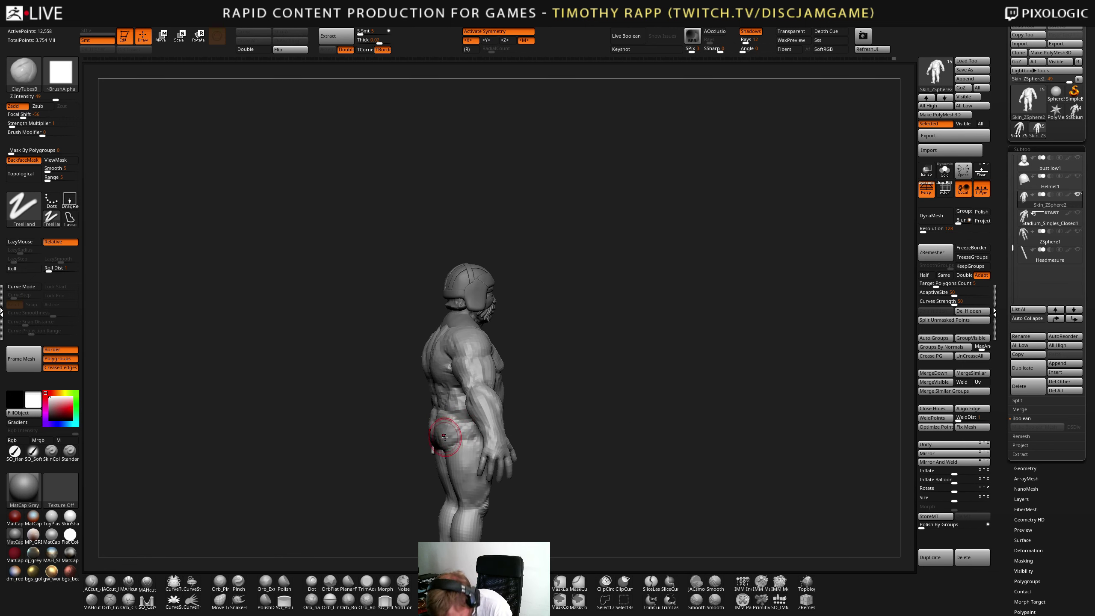
key(2)
mouse_move(366, 441)
right_down()
mouse_move(452, 444)
mouse_move(439, 447)
mouse_move(453, 431)
mouse_move(431, 419)
right_up()
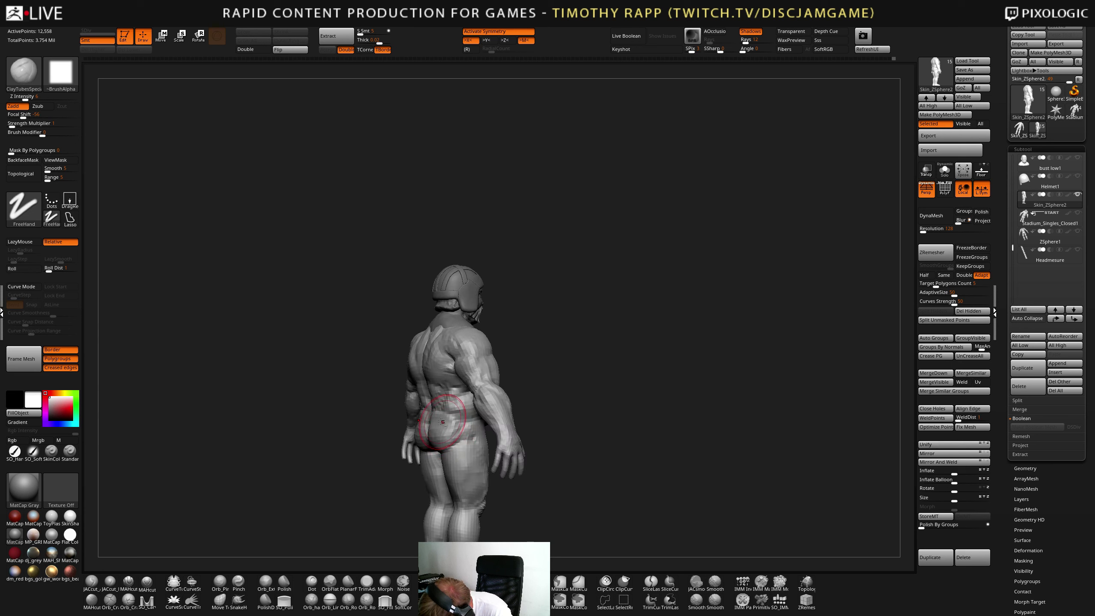
- Carve a crease across the lower back just above the buttocks with the DamStandard brush
key(b)
key(d)
key(s)
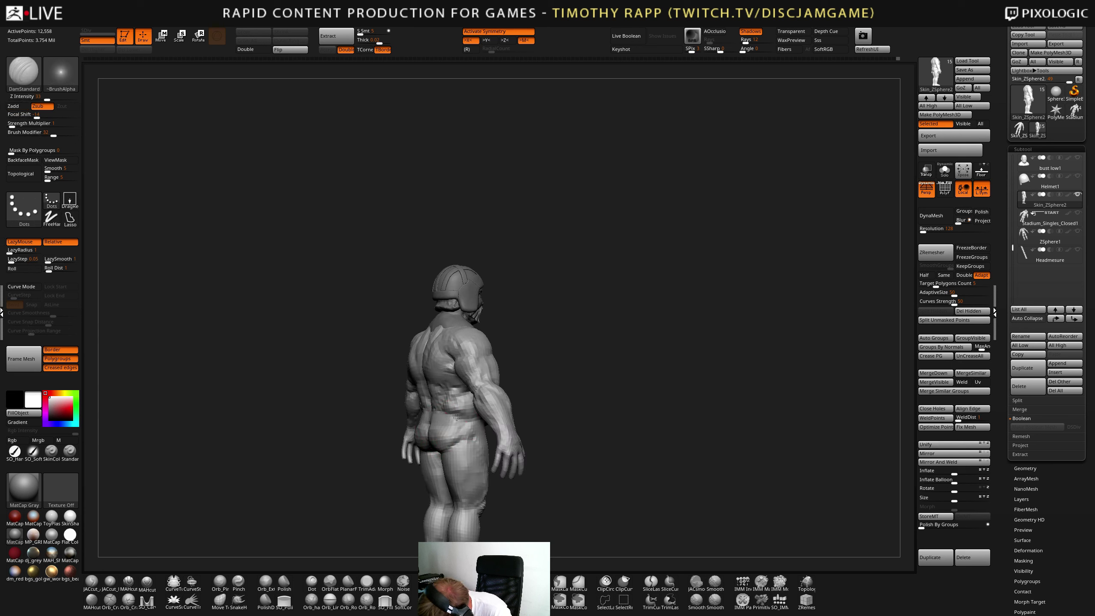
mouse_move(434, 431)
right_down()
mouse_move(407, 441)
mouse_move(402, 409)
right_up()
key(b)
key(m)
key(v)
key(b)
key(d)
key(s)
mouse_move(425, 405)
mouse_down()
mouse_move(366, 416)
mouse_move(399, 416)
mouse_up()
- Inflate and smooth the buttocks of the body mesh, and adjust their shape with the Move brush
mouse_move(417, 512)
right_down()
mouse_move(412, 474)
mouse_move(390, 470)
mouse_move(384, 453)
mouse_move(435, 436)
right_up()
key(b)
key(c)
key(t)
key(b)
key(i)
key(n)
mouse_move(452, 442)
shift+mouse_down()
mouse_move(464, 446)
mouse_move(436, 456)
mouse_move(451, 428)
mouse_move(421, 423)
shift+mouse_up()
key(b)
key(m)
key(v)
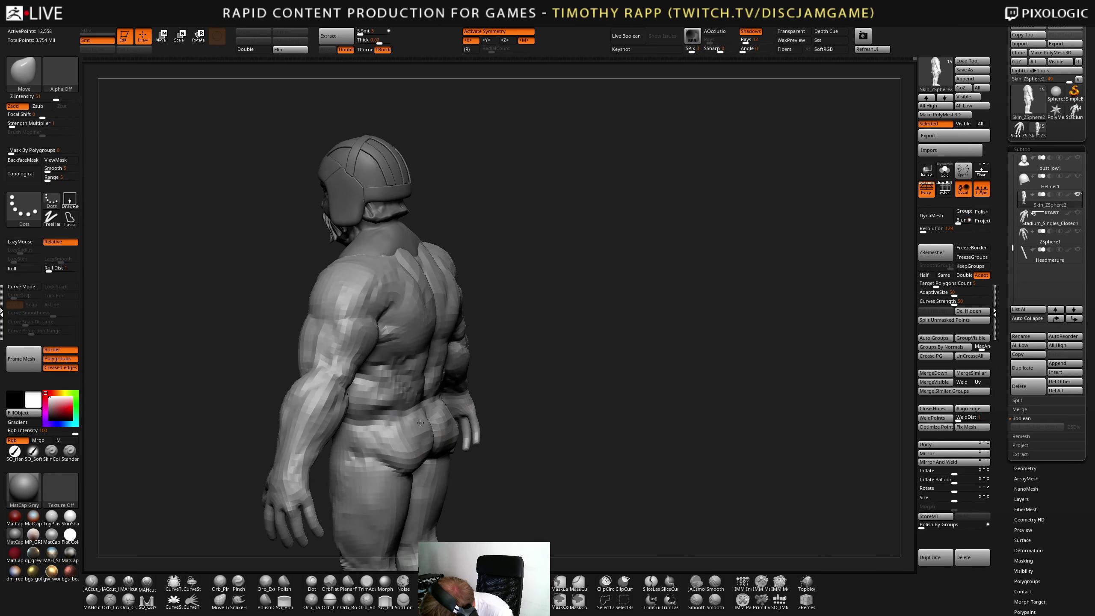
- Build up volume on the buttocks with the ClayTubes brush, adjusting the brush size between strokes
mouse_move(421, 422)
right_down()
mouse_move(457, 409)
mouse_move(459, 431)
mouse_move(435, 425)
mouse_move(434, 379)
mouse_move(412, 499)
mouse_move(391, 504)
right_up()
key(b)
key(c)
key(t)
key(b)
key(c)
key(t)
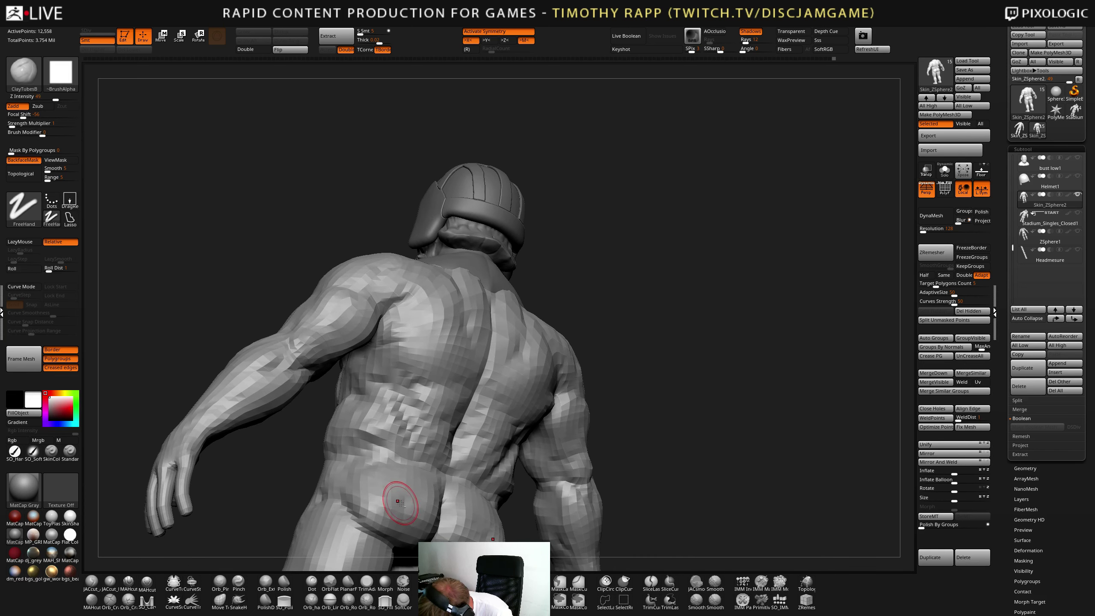
key(b)
key(c)
key(t)
drag(402, 501, 380, 485)
right_drag(353, 488, 401, 499)
key(s)
drag(400, 499, 377, 481)
mouse_move(377, 480)
right_down()
mouse_move(411, 450)
mouse_move(553, 447)
mouse_move(416, 474)
right_up()
alt+right_drag(416, 475, 654, 514)
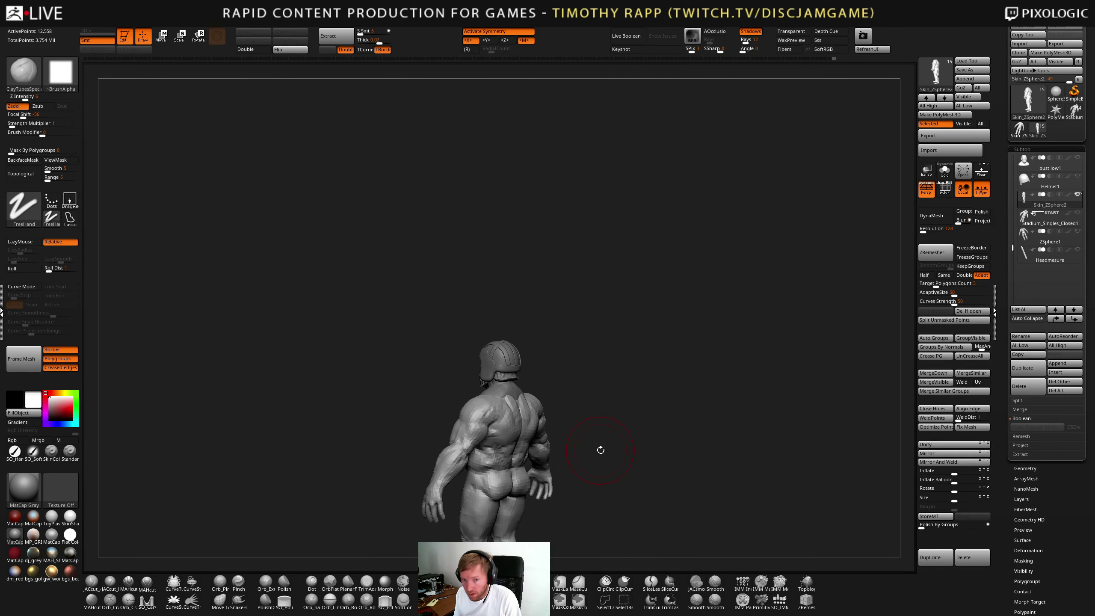
- Thicken the inner thighs above the knees from behind with the Inflate brush
mouse_move(587, 500)
right_down()
mouse_move(558, 489)
mouse_move(554, 516)
mouse_move(566, 472)
mouse_move(544, 462)
mouse_move(553, 464)
mouse_move(489, 471)
mouse_move(530, 448)
mouse_move(499, 482)
mouse_move(554, 480)
mouse_move(516, 481)
mouse_move(506, 476)
mouse_move(530, 477)
mouse_move(507, 460)
right_up()
key(shift)
key(shift)
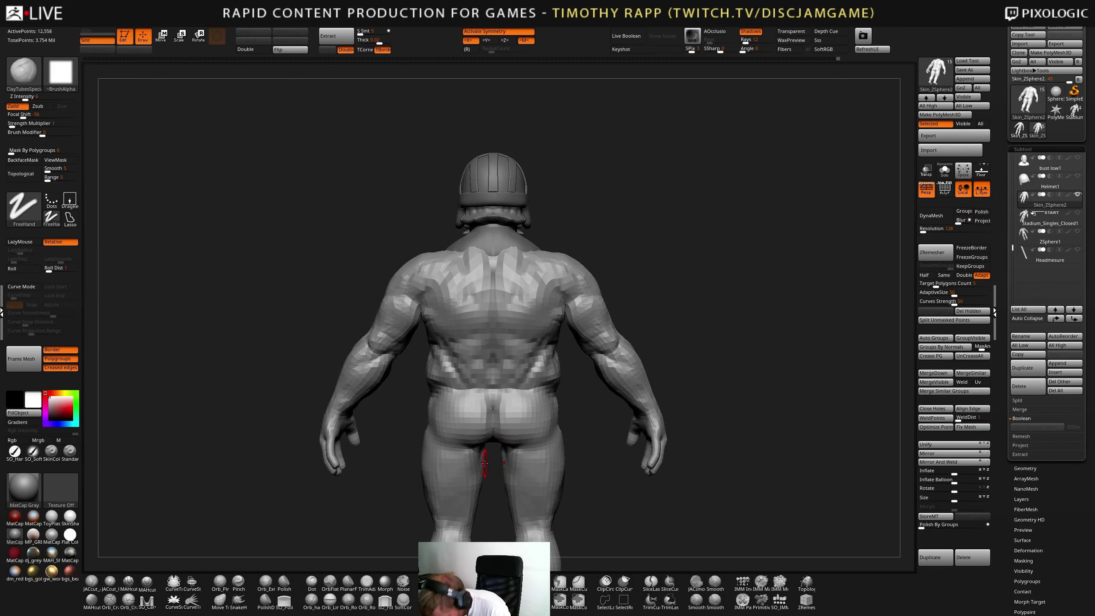
key(b)
key(i)
key(n)
mouse_move(488, 475)
right_down()
mouse_move(432, 473)
mouse_move(458, 473)
mouse_move(425, 487)
mouse_move(484, 494)
mouse_move(480, 435)
mouse_move(556, 449)
mouse_move(545, 426)
right_up()
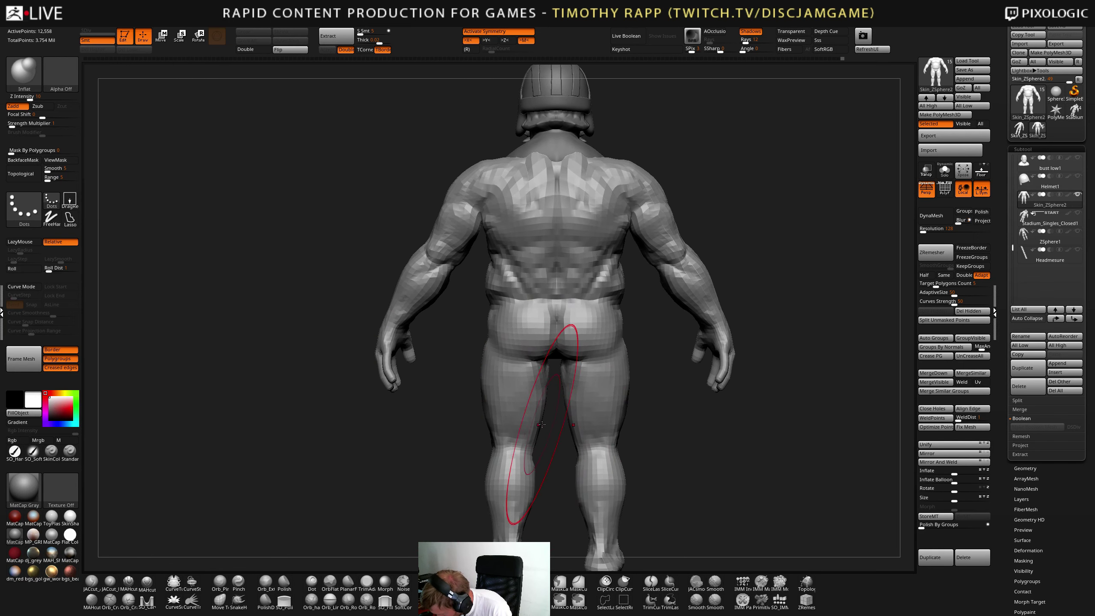
mouse_move(541, 428)
mouse_down()
mouse_move(535, 410)
mouse_move(535, 426)
mouse_up()
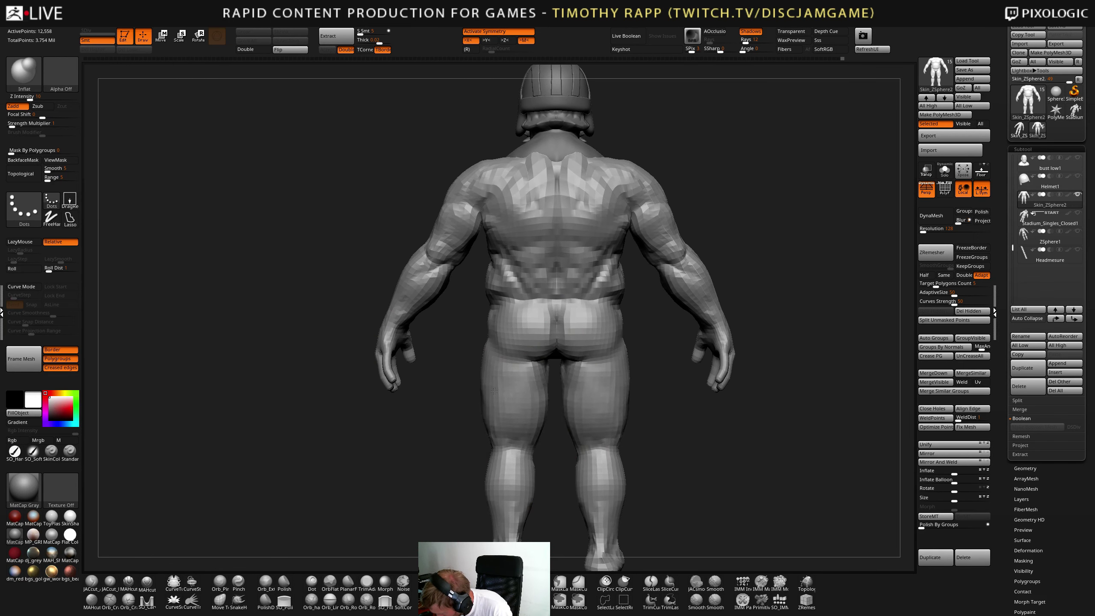
- Select the DamStandard brush and turn on the painted colour display for all subtools
mouse_move(595, 427)
right_down()
mouse_move(477, 440)
mouse_move(526, 464)
mouse_move(561, 431)
mouse_move(552, 479)
right_up()
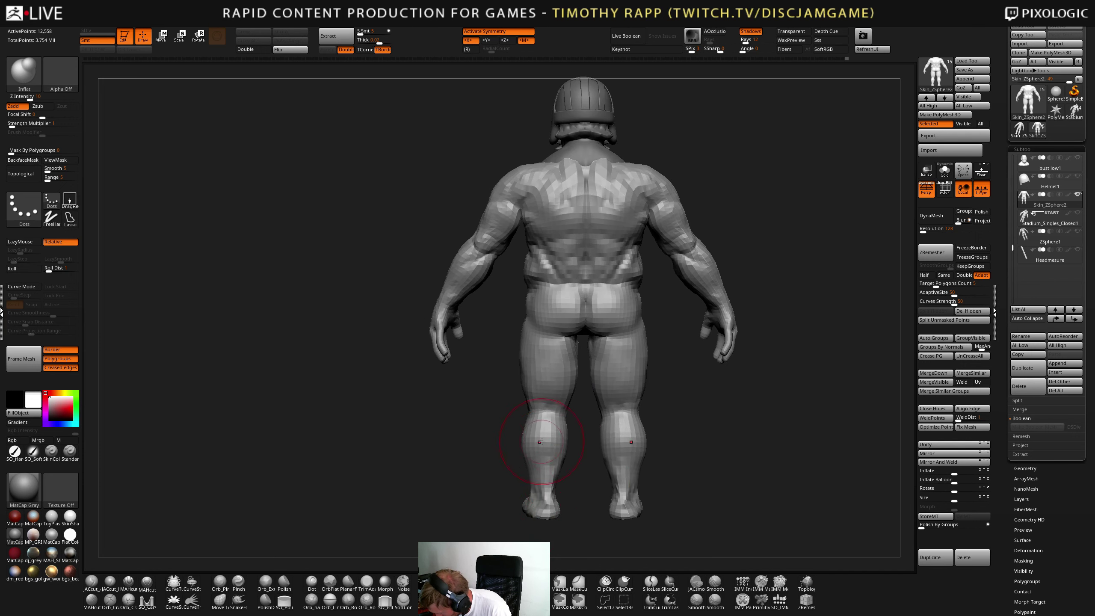
mouse_move(541, 441)
right_down()
mouse_move(557, 474)
mouse_move(516, 524)
mouse_move(644, 493)
mouse_move(625, 496)
mouse_move(559, 442)
mouse_move(586, 428)
mouse_move(533, 452)
mouse_move(529, 431)
right_up()
key(b)
key(d)
key(s)
mouse_move(596, 390)
right_down()
mouse_move(582, 439)
mouse_move(621, 465)
mouse_move(599, 470)
mouse_move(616, 460)
right_up()
shift+click(1068, 195)
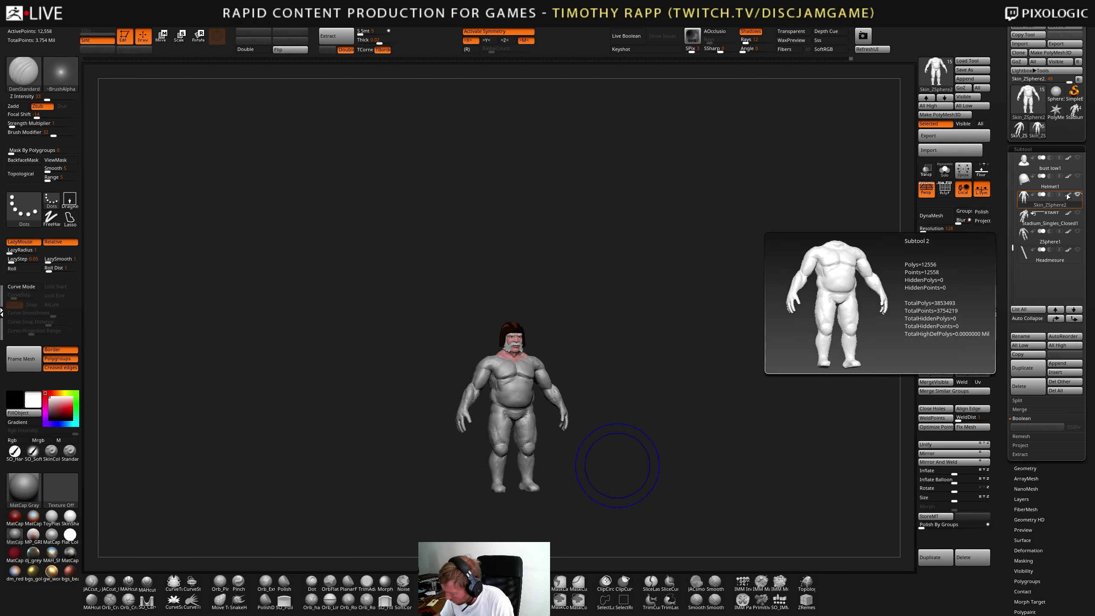
ctrl+right_drag(552, 359, 653, 397)
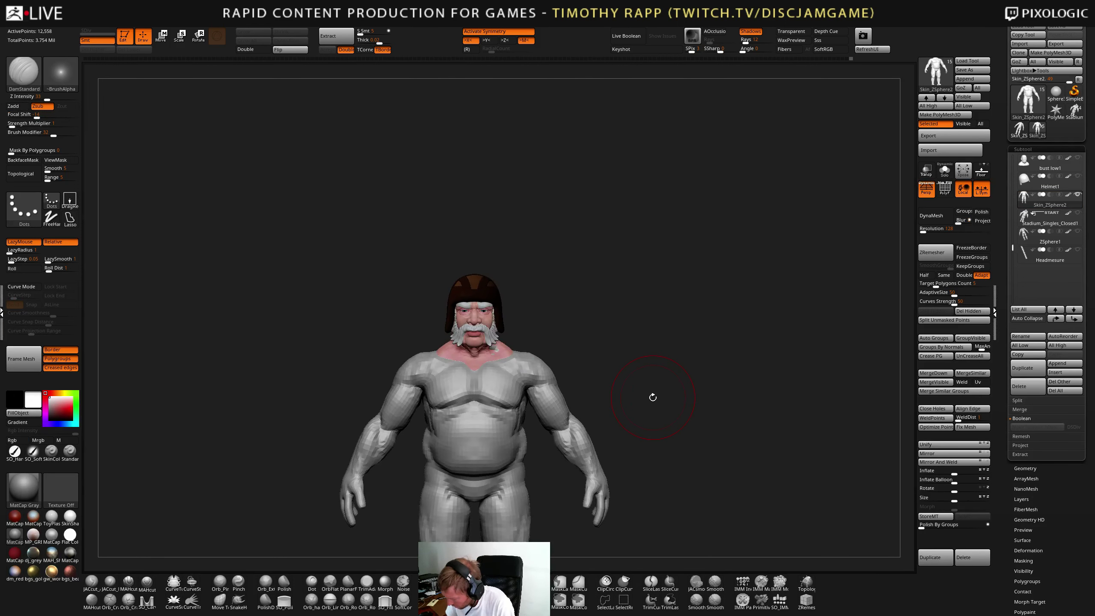
- Pull the shoulders inward and slightly up with the Move Elastic brush, checking the silhouette from front and back
key(b)
key(m)
key(e)
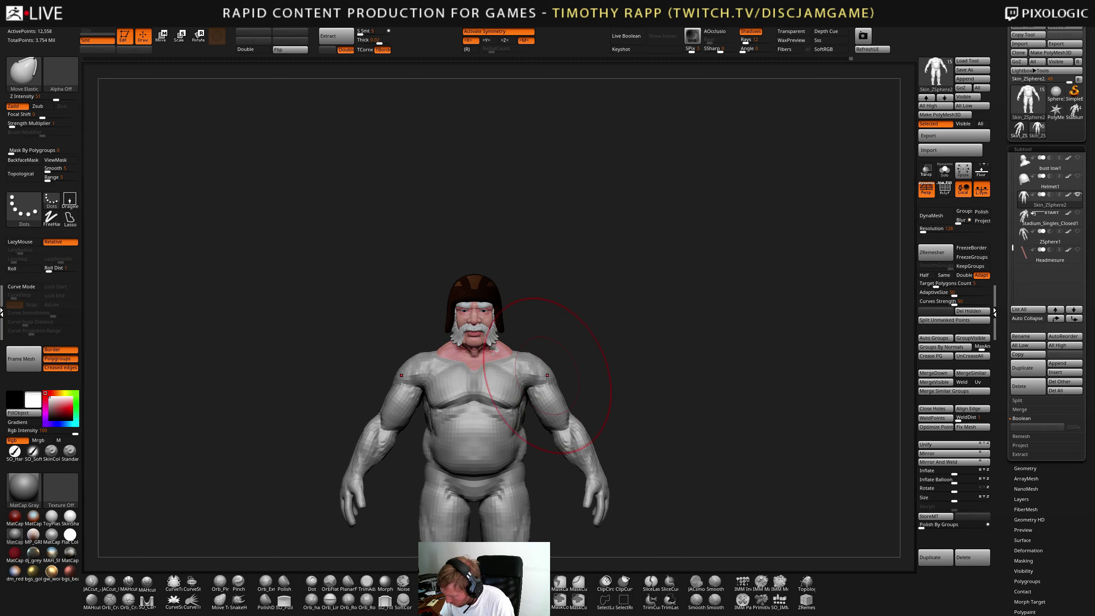
drag(547, 375, 538, 367)
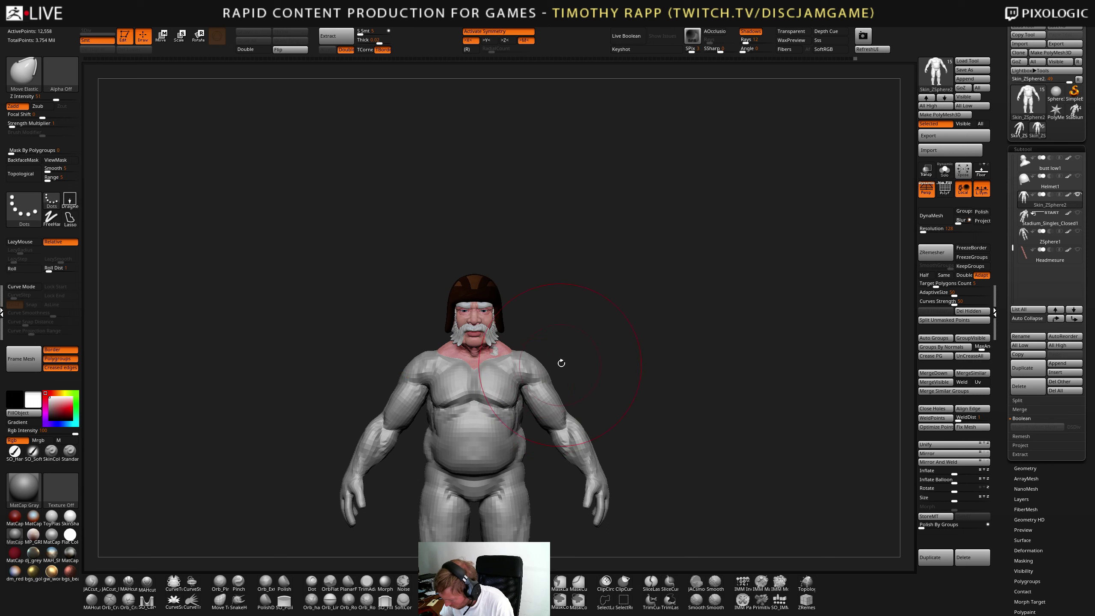
right_drag(561, 382, 587, 362)
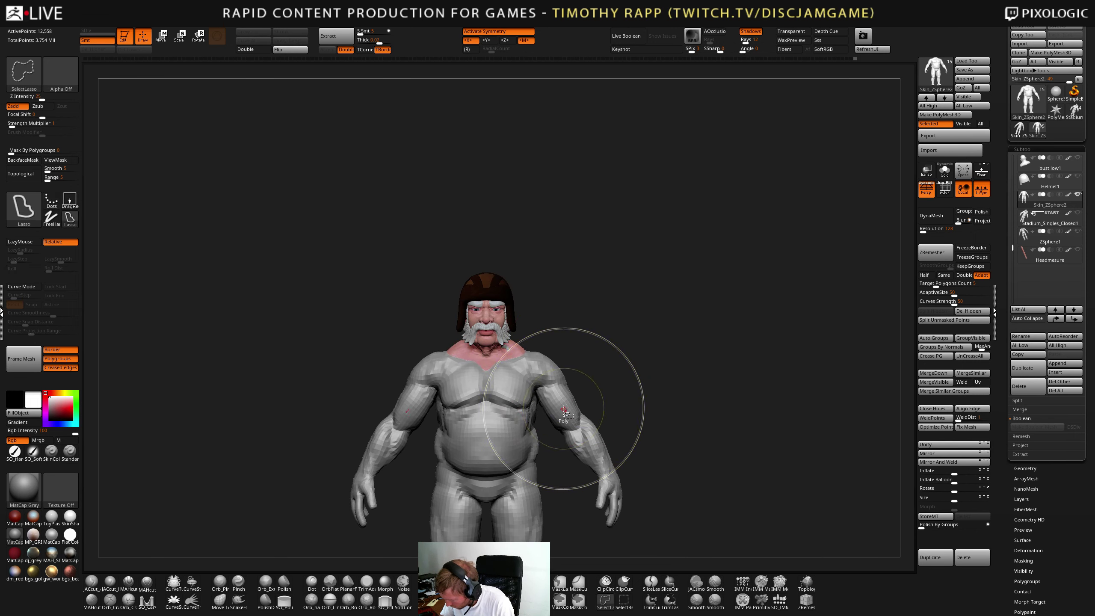
key(ctrl)
ctrl+right_drag(642, 379, 618, 383)
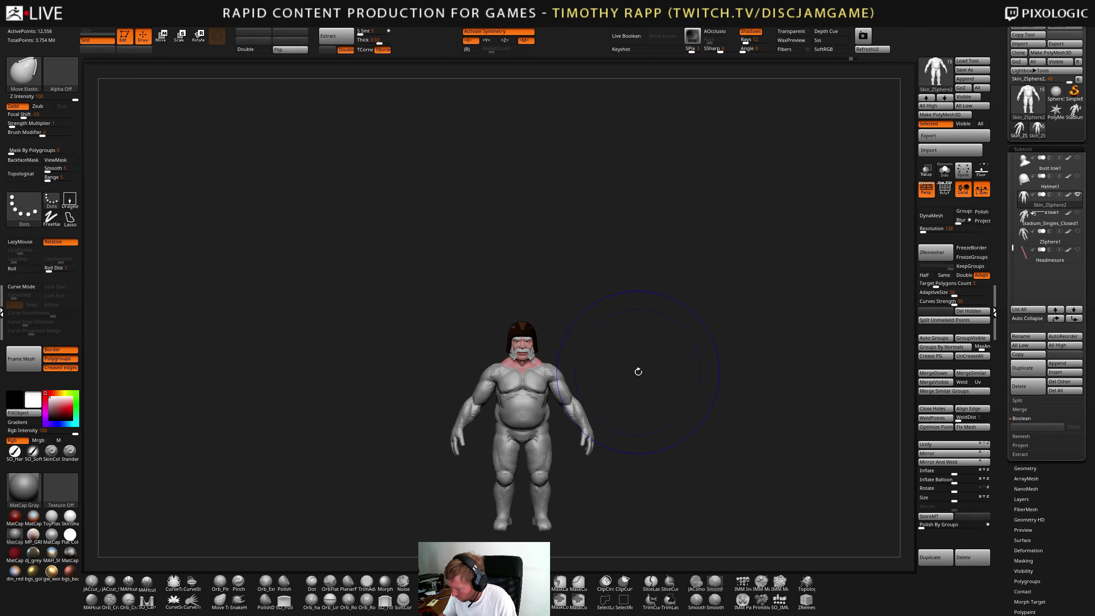
mouse_move(674, 411)
alt+right_down()
mouse_move(675, 394)
mouse_move(621, 327)
alt+right_up()
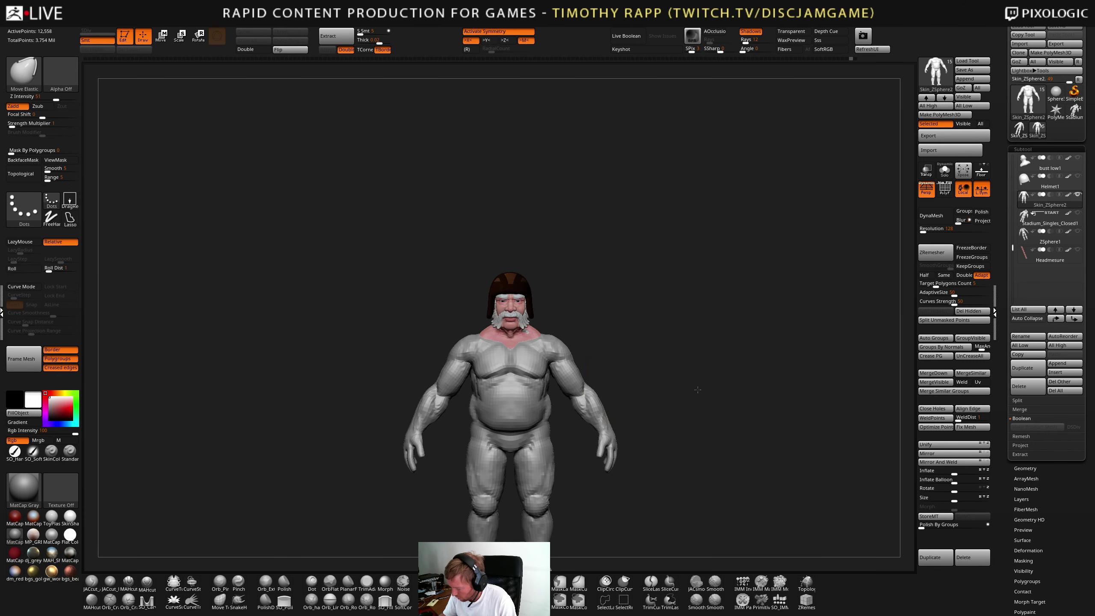
key(ctrl)
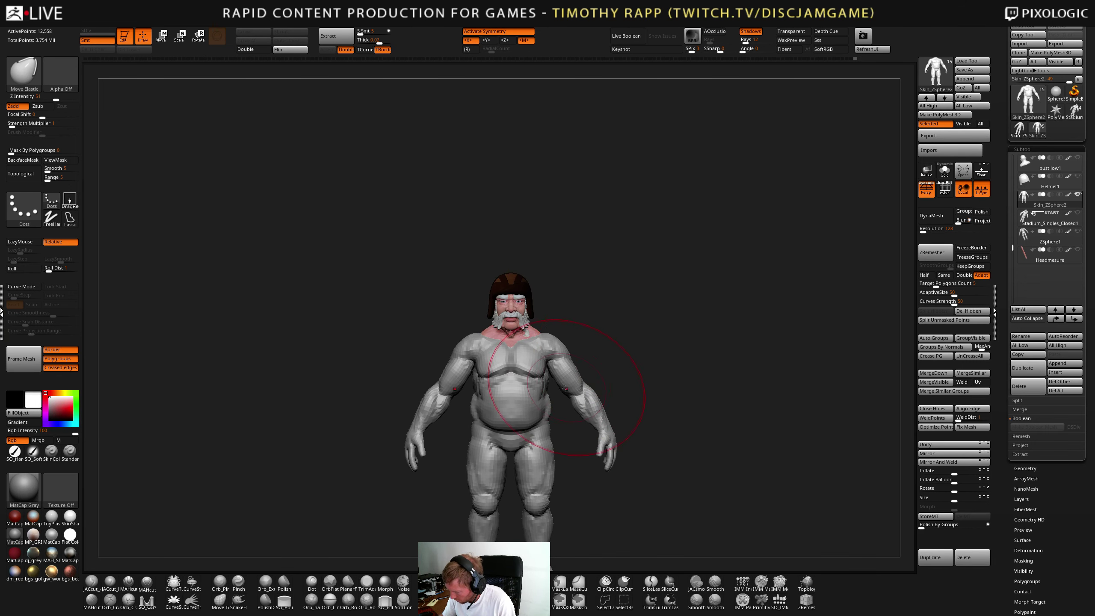
right_drag(556, 367, 690, 341)
alt+right_drag(690, 341, 625, 355)
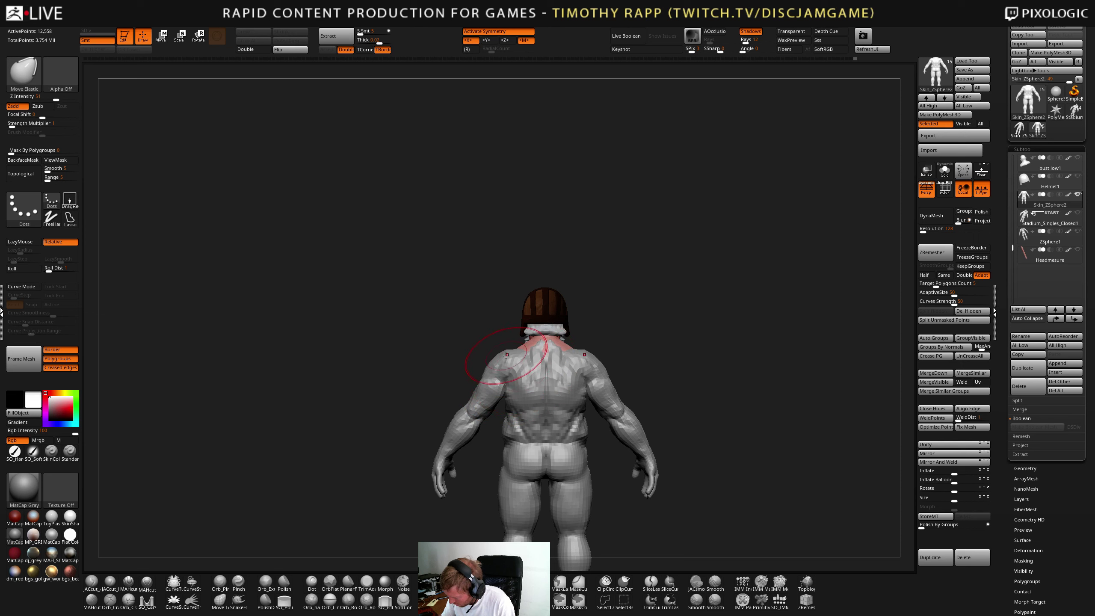
mouse_move(488, 375)
right_down()
mouse_move(532, 366)
mouse_move(506, 371)
right_up()
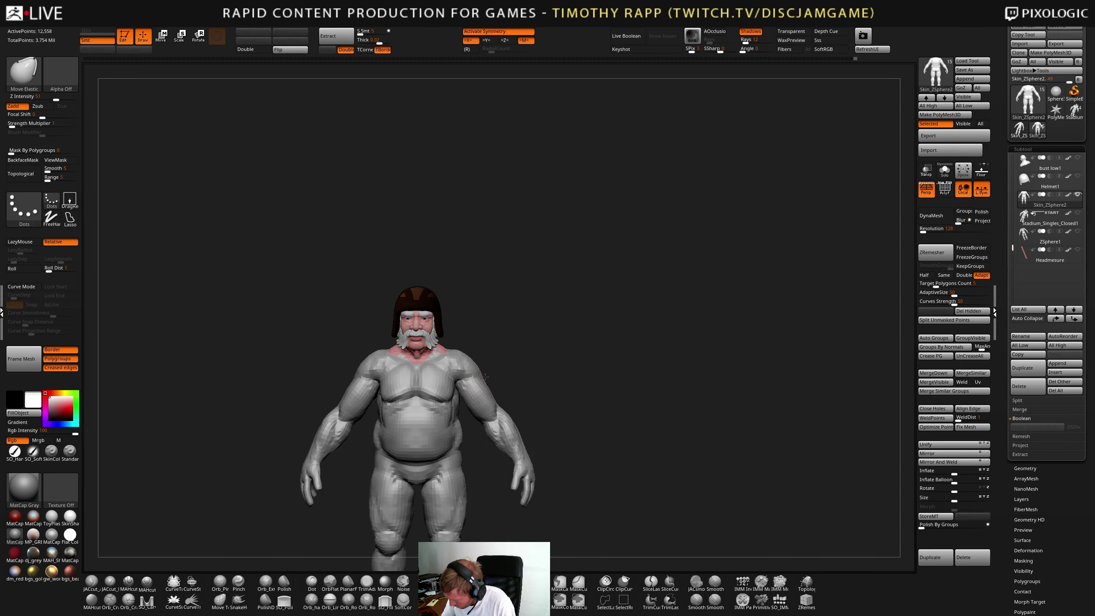
- Refine the front of the body with the Move brush and carve groin and upper thigh creases with DamStandard
key(b)
key(m)
key(v)
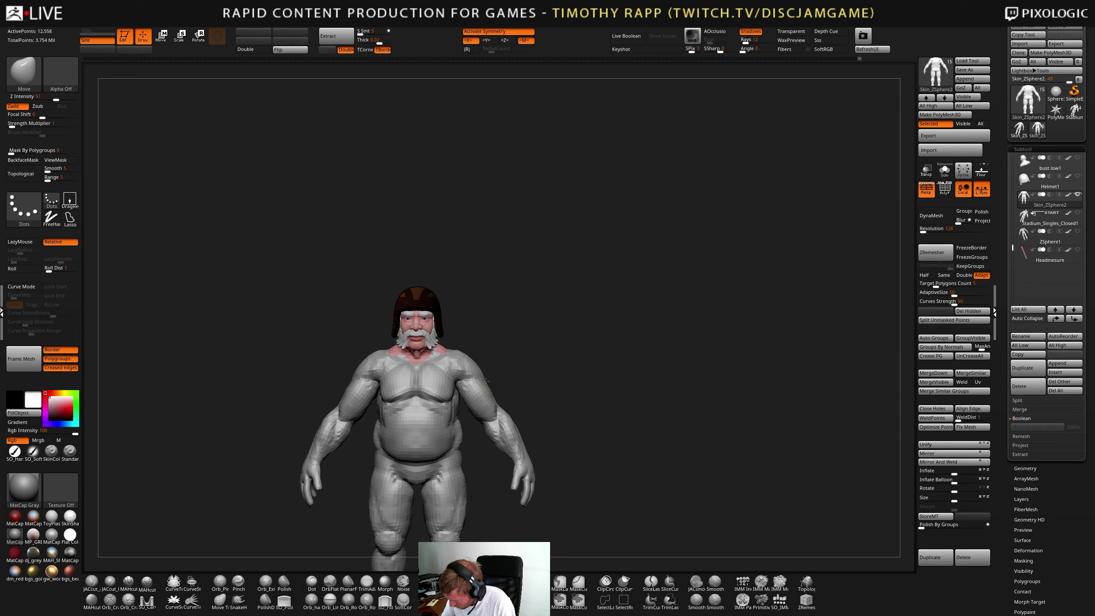
mouse_move(485, 366)
right_down()
mouse_move(482, 326)
mouse_move(479, 345)
mouse_move(516, 347)
mouse_move(506, 342)
mouse_move(533, 312)
mouse_move(579, 317)
mouse_move(517, 343)
mouse_move(553, 328)
mouse_move(557, 352)
mouse_move(578, 354)
right_up()
key(b)
key(d)
key(s)
ctrl+right_drag(578, 354, 663, 333)
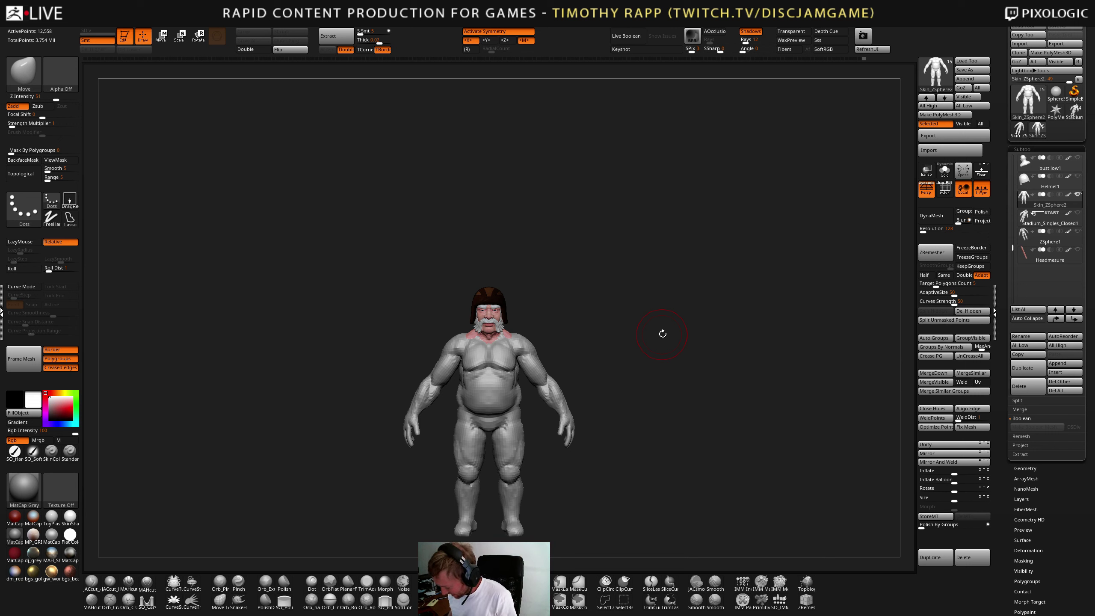
- Reshape the heels and ankles from behind with the Move brush
alt+drag(539, 504, 571, 477)
drag(488, 479, 516, 483)
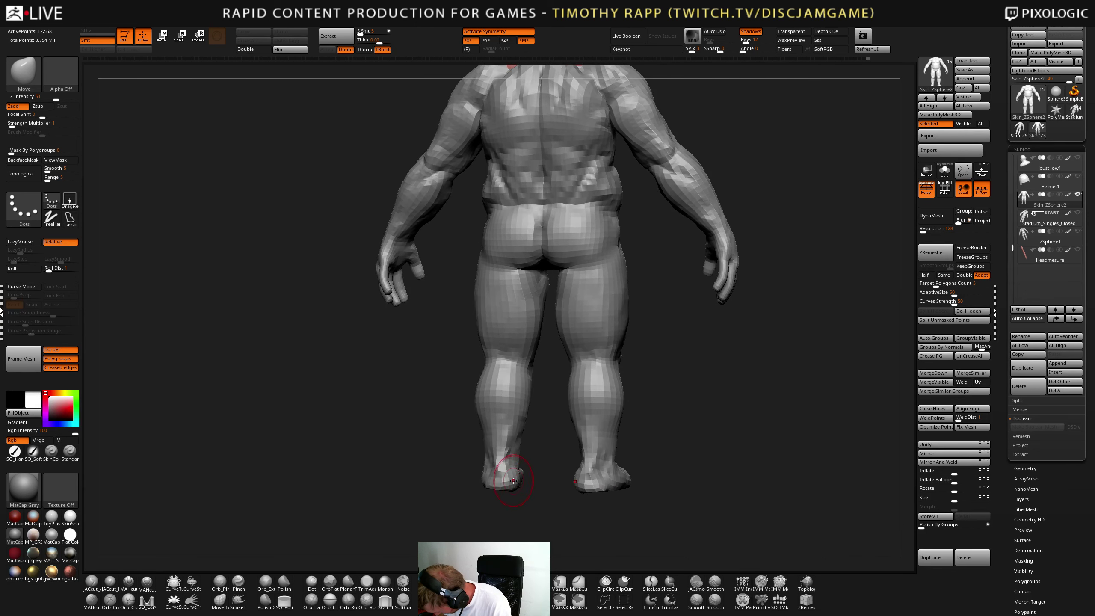
mouse_move(513, 479)
ctrl+right_down()
mouse_move(545, 482)
mouse_move(521, 486)
ctrl+right_up()
key(b)
key(c)
key(t)
key(s)
key(s)
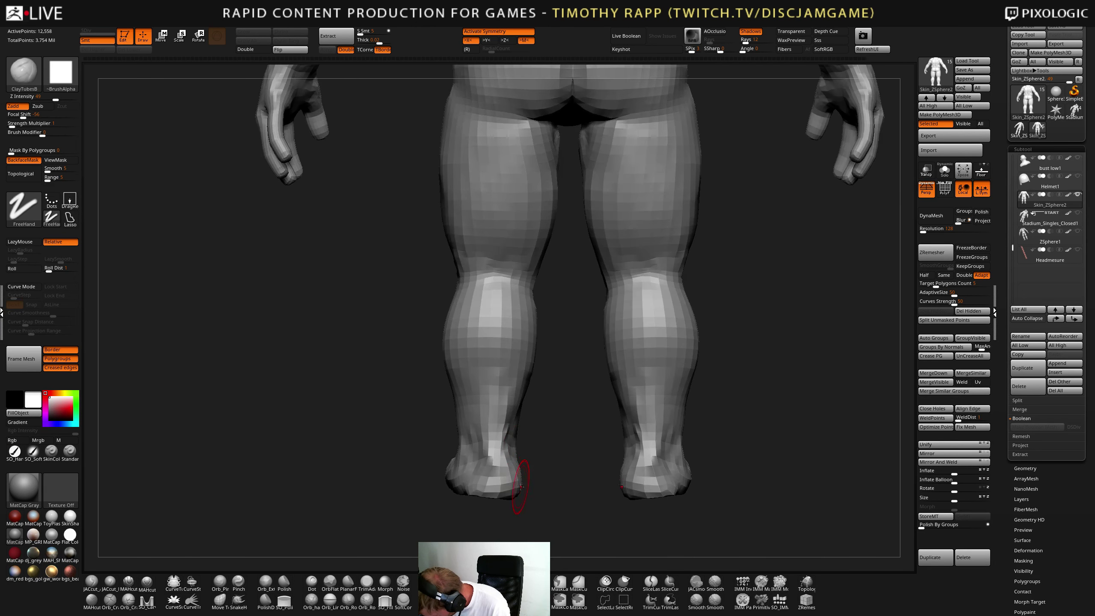
key(b)
key(m)
key(v)
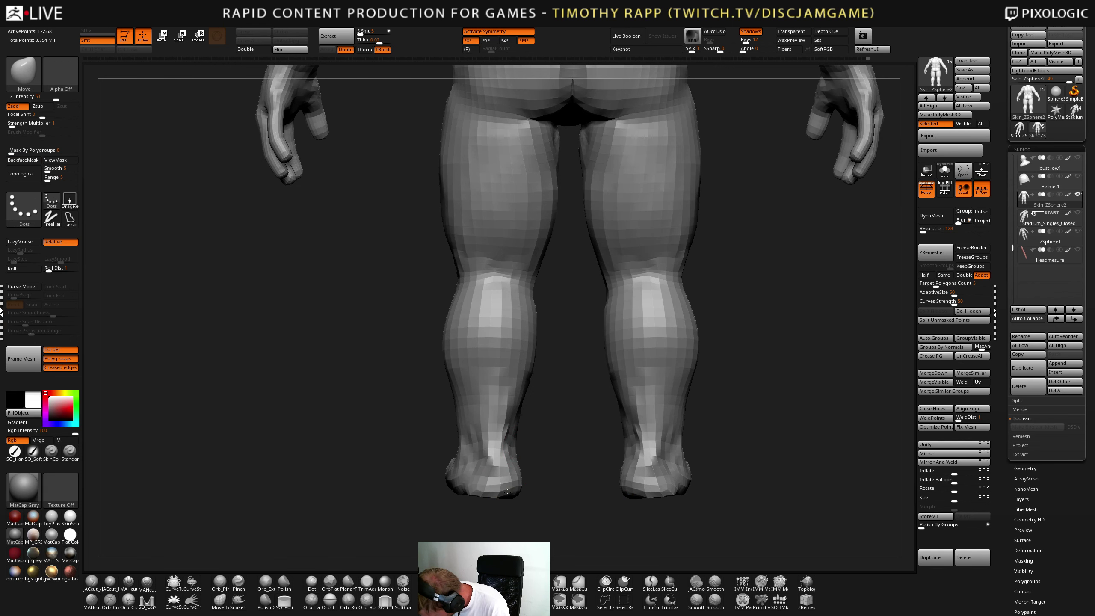
- Turn off perspective and flatten the soles of both feet with a horizontal ClipCurve cut
alt+right_drag(738, 500, 706, 485)
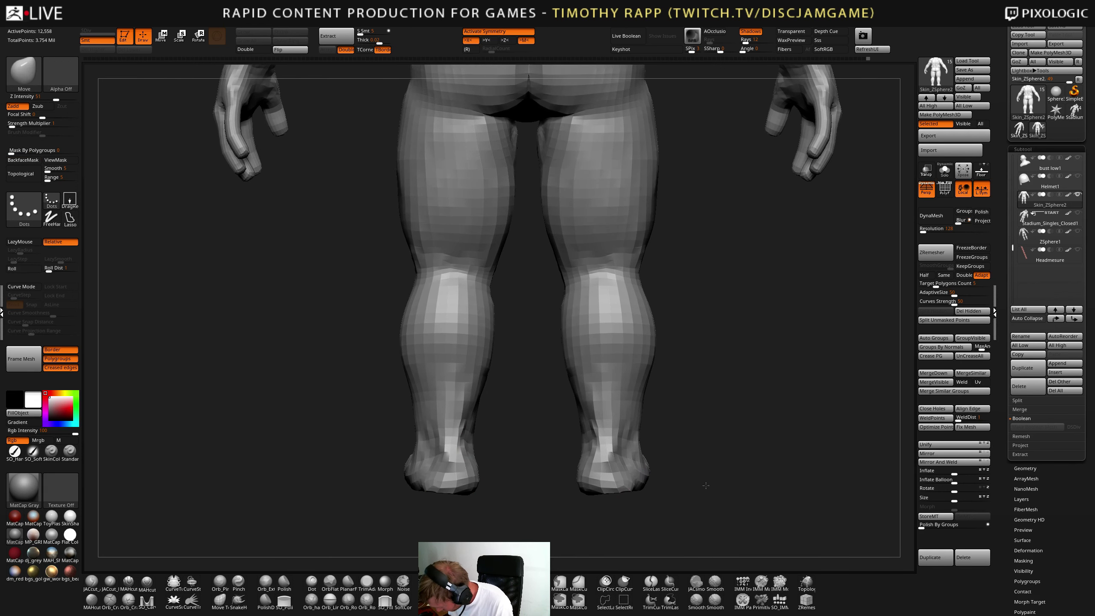
drag(706, 485, 338, 496)
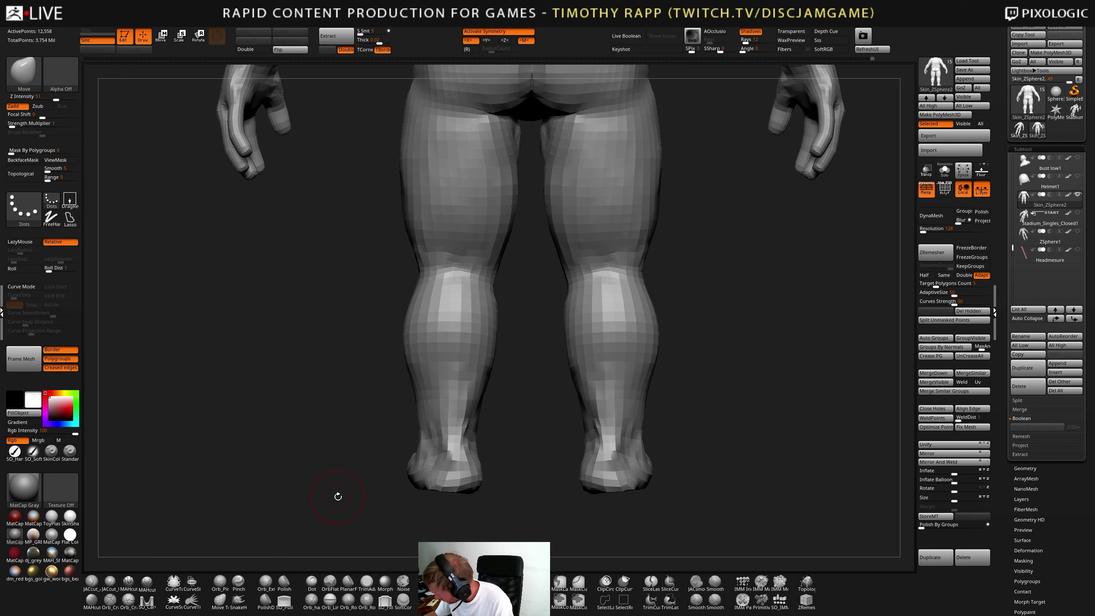
click(926, 188)
alt+right_drag(698, 465, 677, 473)
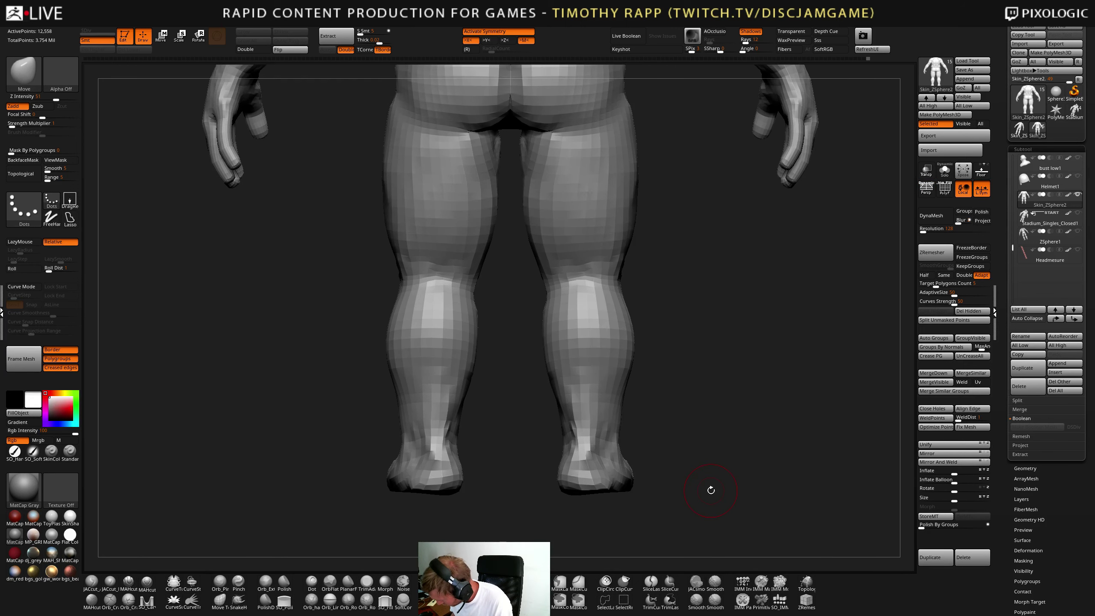
mouse_move(717, 518)
ctrl+shift+mouse_down()
mouse_move(281, 504)
mouse_move(287, 465)
ctrl+shift+mouse_up()
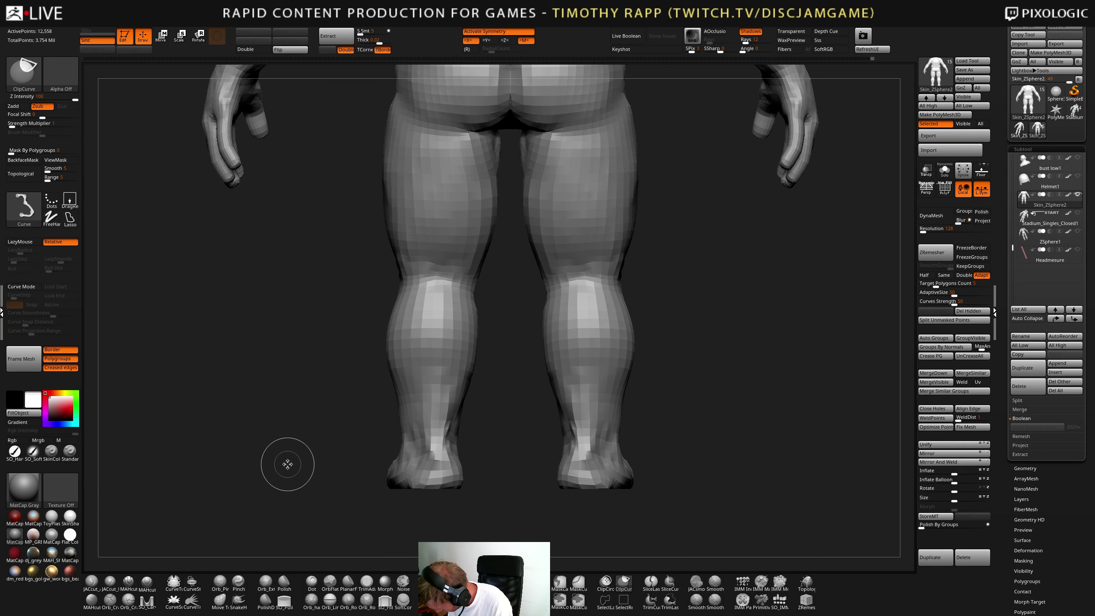
alt+right_drag(707, 514, 703, 484)
mouse_move(703, 484)
mouse_down()
mouse_move(596, 482)
mouse_move(649, 465)
mouse_up()
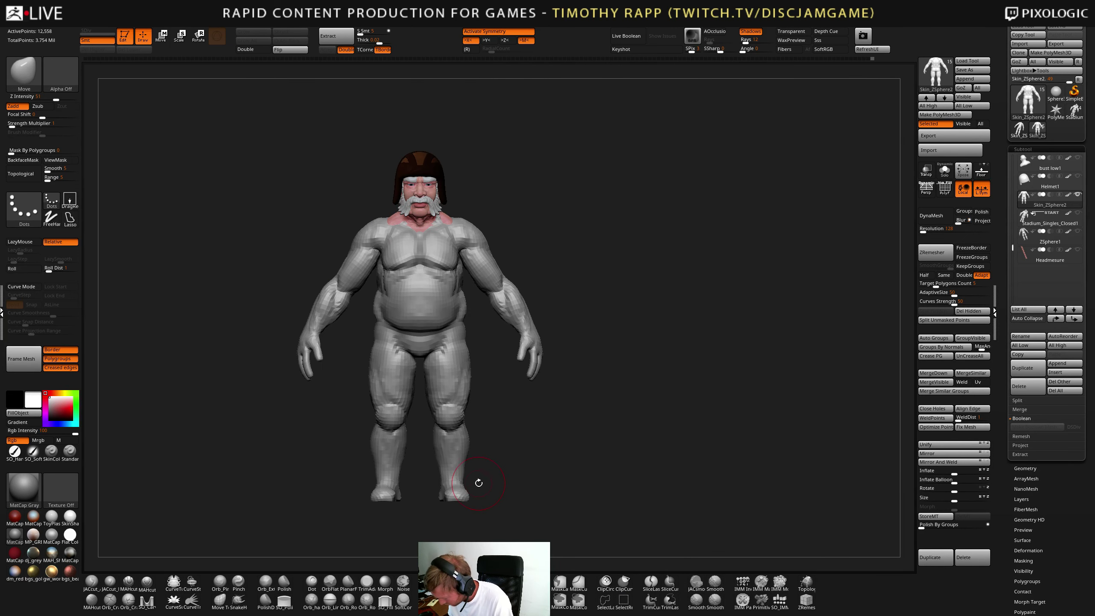
drag(479, 482, 600, 483)
key(shift+f)
key(shift+f)
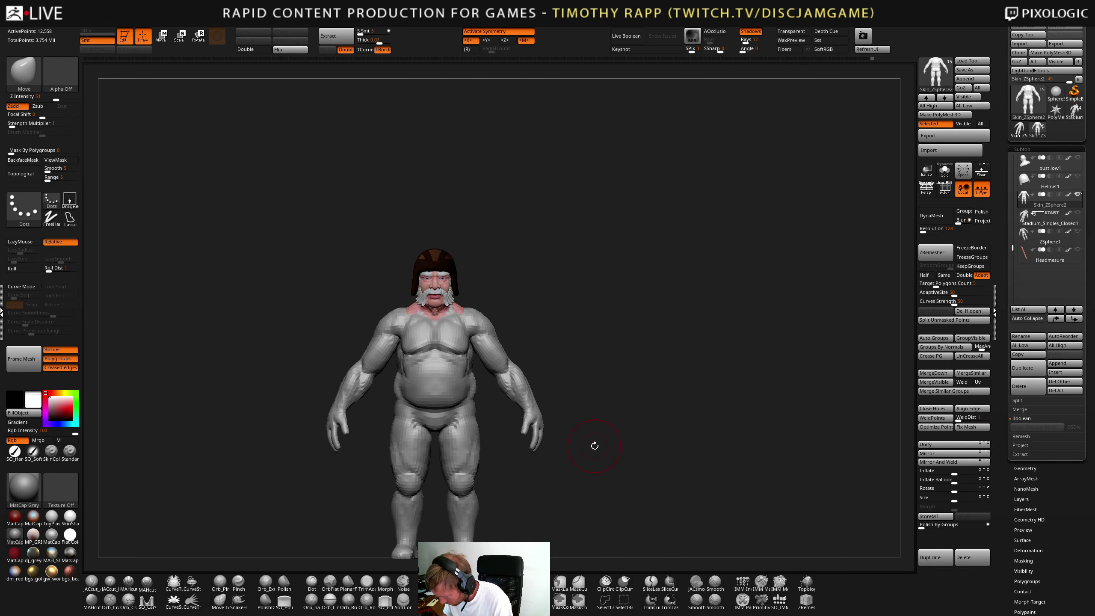
- Reshape the lower outer edges of the pectorals with the Move brush from the front and the side
drag(556, 389, 483, 432)
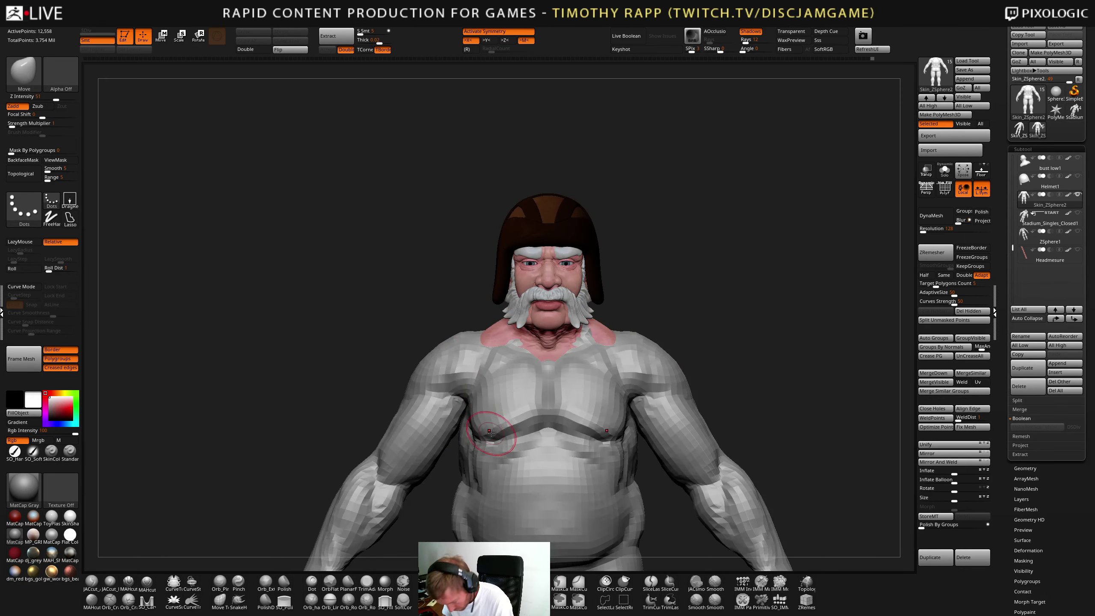
key(b)
key(m)
key(e)
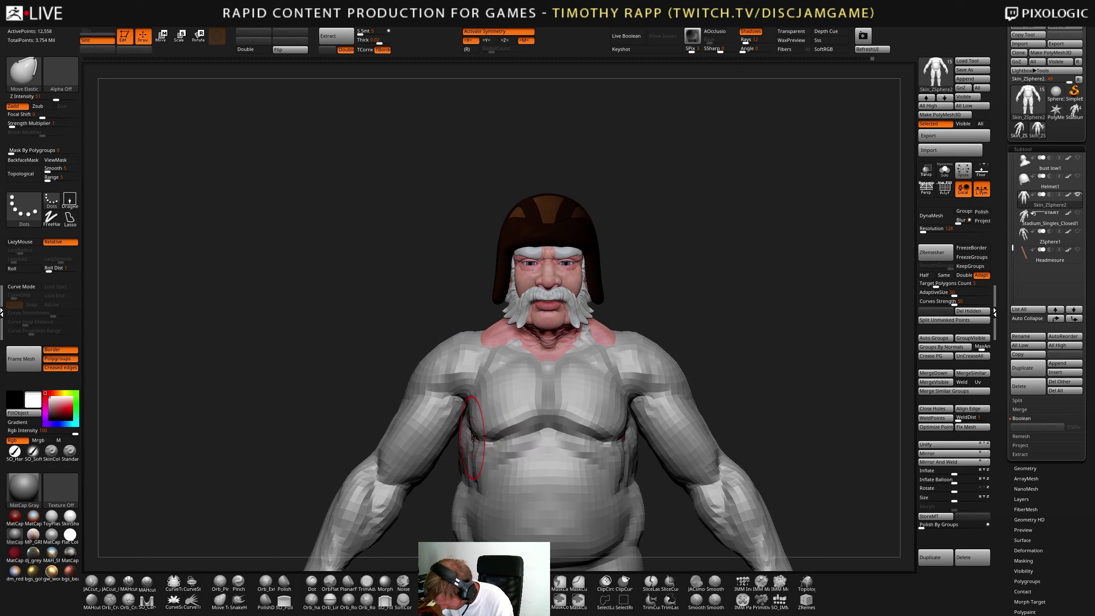
key(b)
key(m)
key(v)
drag(474, 439, 468, 434)
mouse_move(425, 444)
right_down()
mouse_move(459, 446)
mouse_move(477, 472)
mouse_move(490, 423)
right_up()
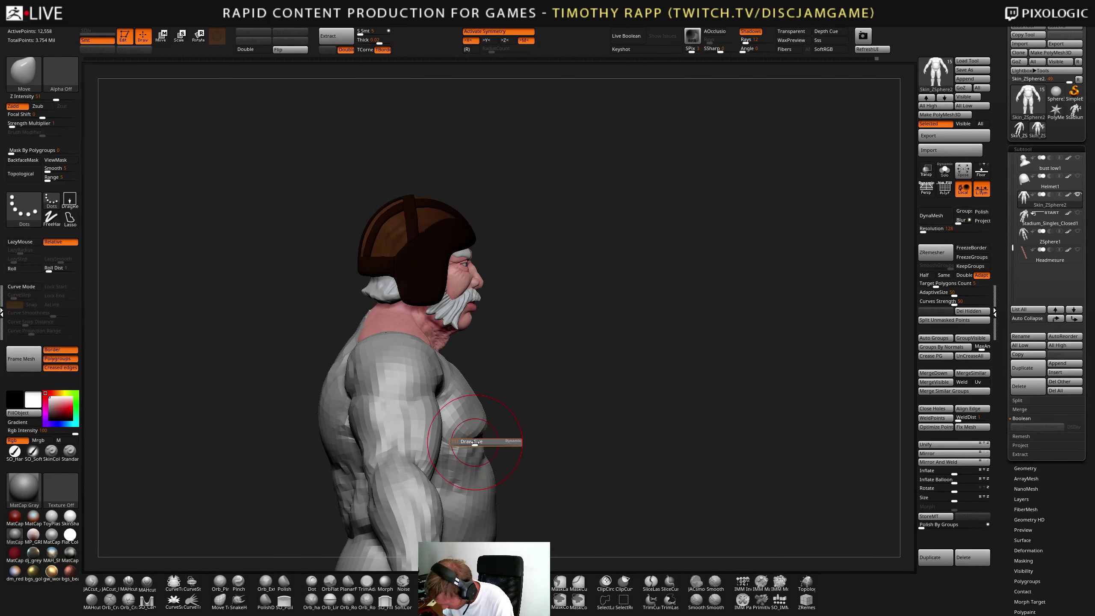
drag(475, 442, 483, 442)
right_drag(509, 442, 470, 429)
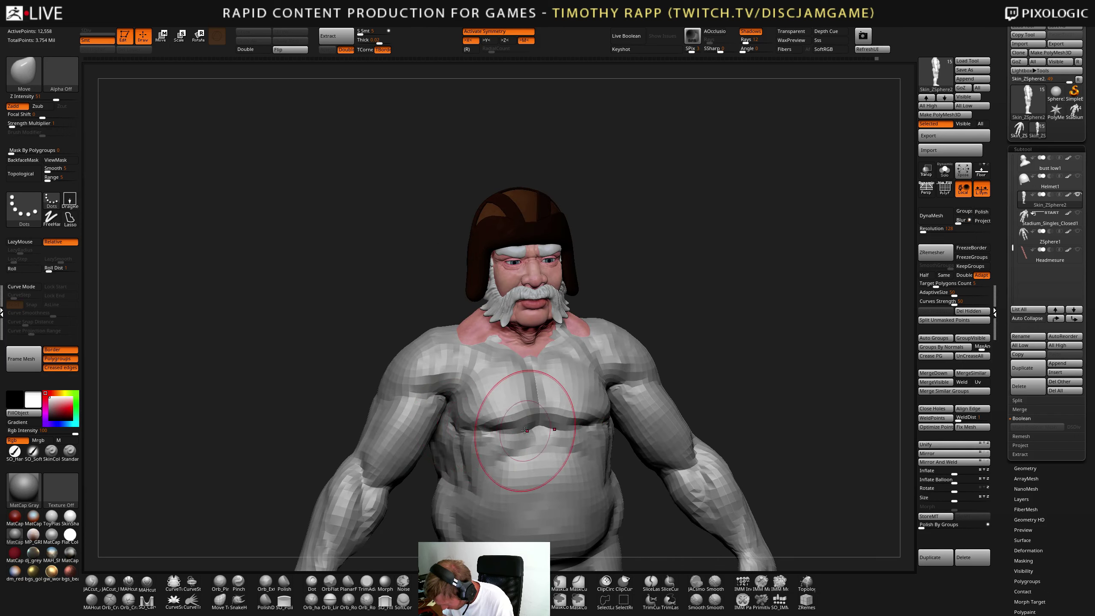
- Smooth the area between the pectorals and select the DamStandard brush
mouse_move(548, 388)
right_down()
mouse_move(535, 424)
mouse_move(570, 408)
right_up()
key(shift)
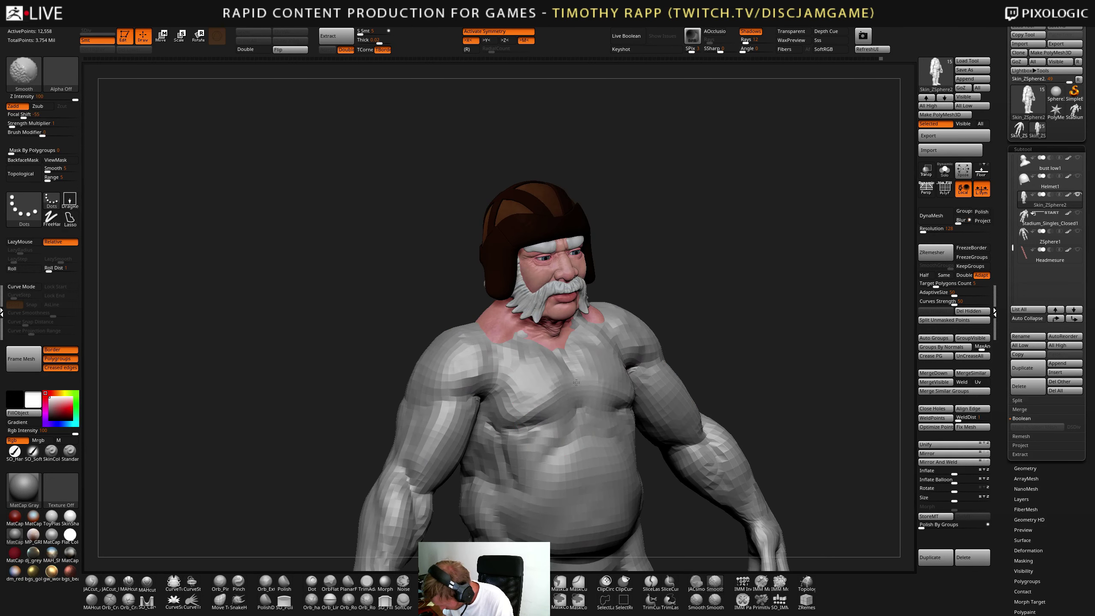
shift+drag(569, 369, 571, 403)
key(b)
key(d)
key(s)
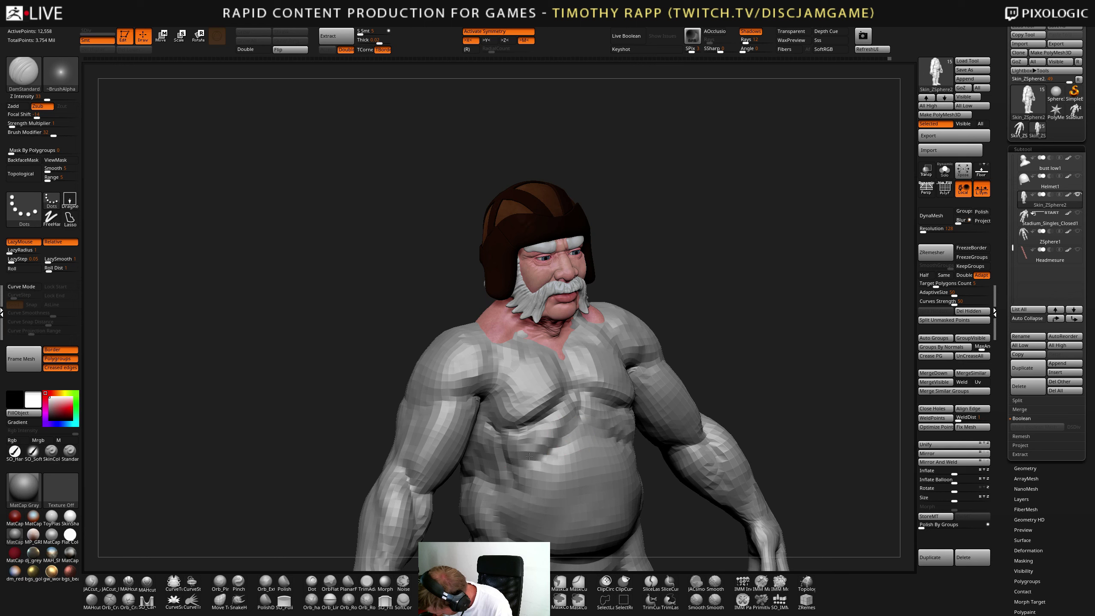
key(2)
mouse_move(498, 449)
right_down()
mouse_move(440, 446)
mouse_move(558, 424)
mouse_move(523, 450)
right_up()
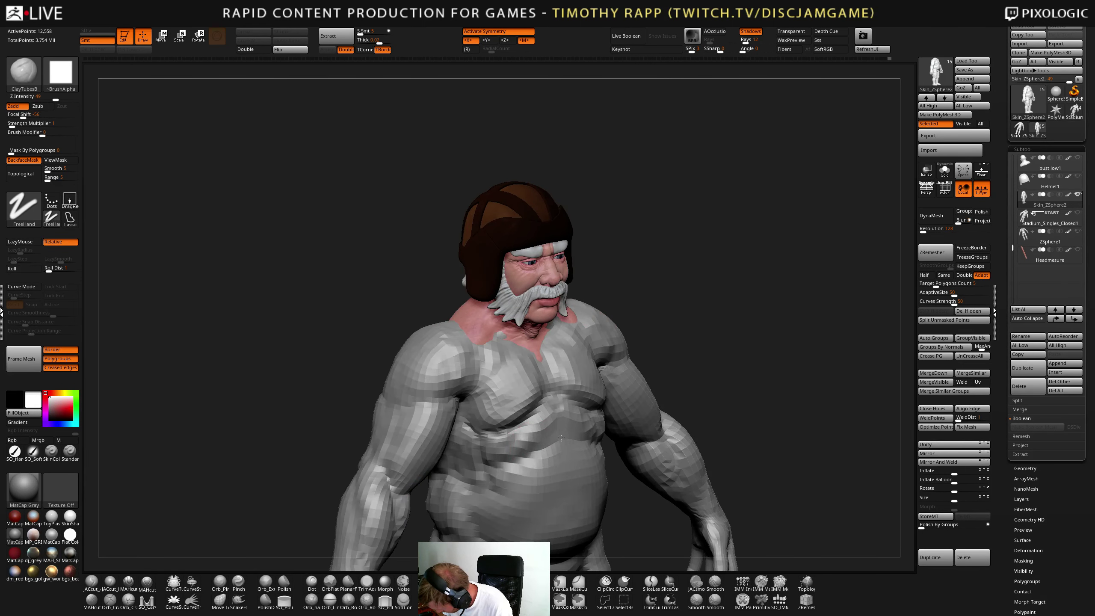
right_drag(521, 501, 548, 477)
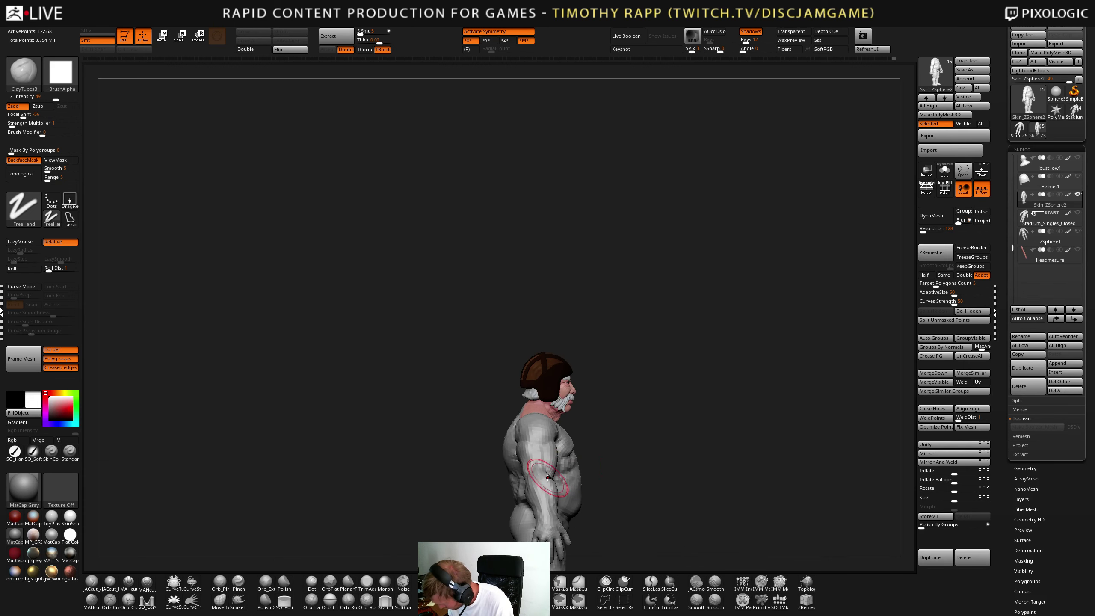
mouse_move(654, 464)
right_down()
mouse_move(585, 477)
mouse_move(560, 431)
mouse_move(600, 414)
mouse_move(554, 412)
mouse_move(552, 431)
mouse_move(624, 453)
mouse_move(687, 421)
mouse_move(673, 462)
mouse_move(646, 450)
mouse_move(662, 470)
right_up()
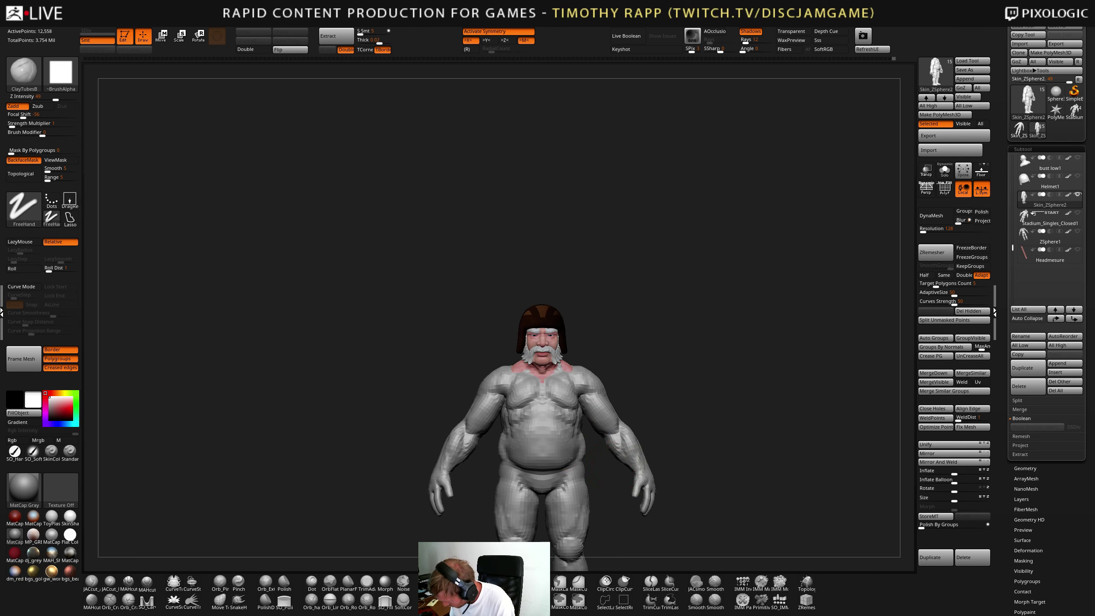
- Reshape the elbows and forearms symmetrically from the front with the Move brush
key(b)
key(m)
key(v)
mouse_move(509, 468)
right_down()
mouse_move(546, 467)
mouse_move(483, 459)
right_up()
mouse_move(623, 460)
ctrl+right_down()
mouse_move(636, 446)
mouse_move(577, 411)
ctrl+right_up()
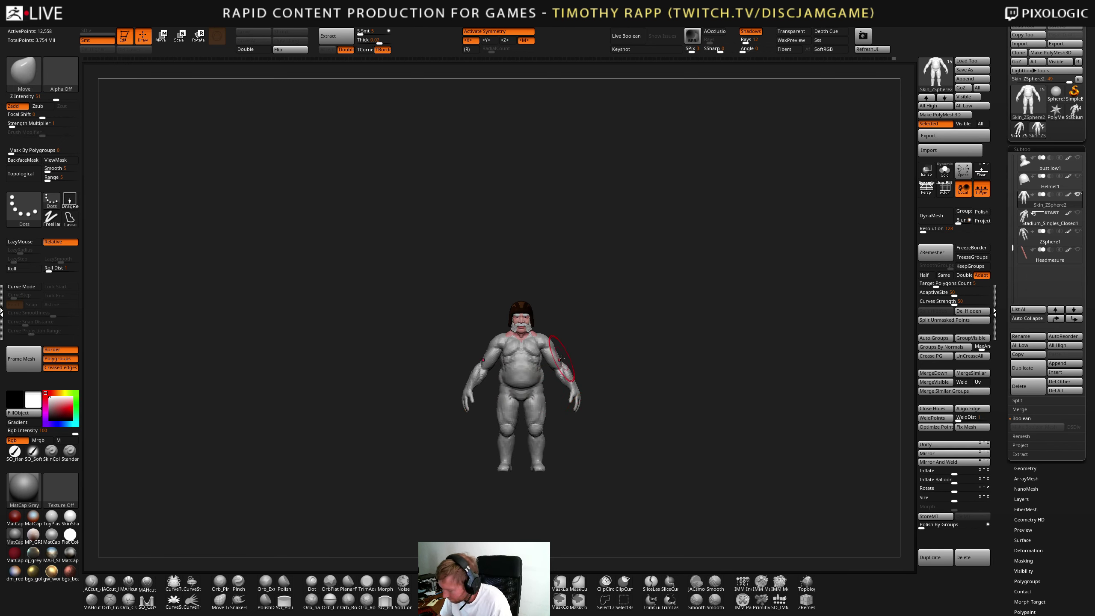
ctrl+right_drag(561, 358, 672, 399)
alt+right_drag(672, 399, 562, 403)
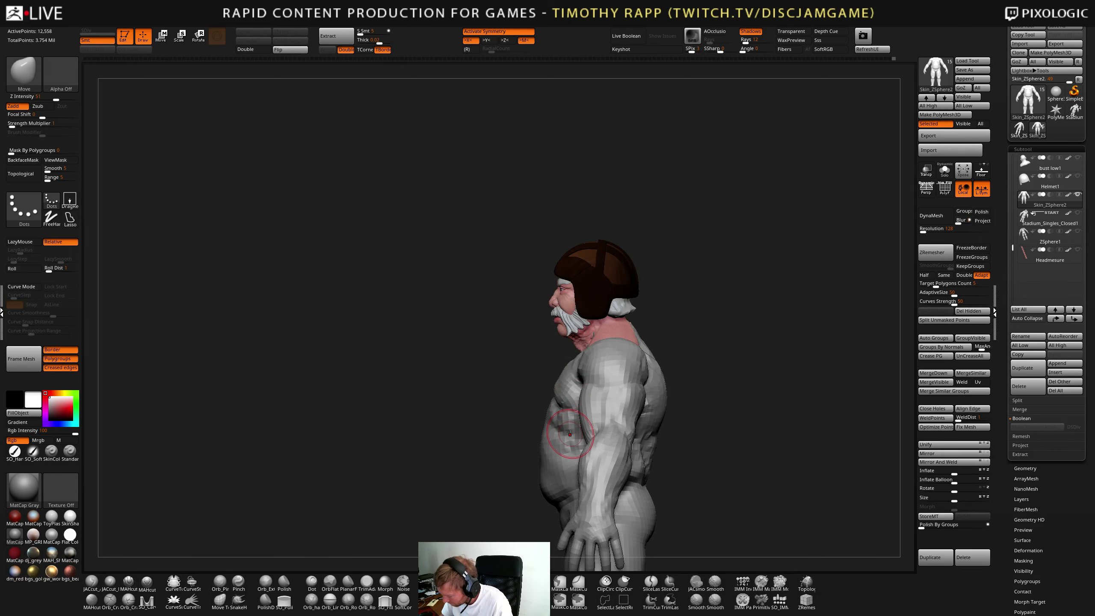
mouse_move(651, 479)
right_down()
mouse_move(496, 468)
mouse_move(534, 466)
mouse_move(532, 443)
mouse_move(530, 458)
mouse_move(560, 463)
mouse_move(561, 502)
mouse_move(546, 482)
mouse_move(644, 439)
right_up()
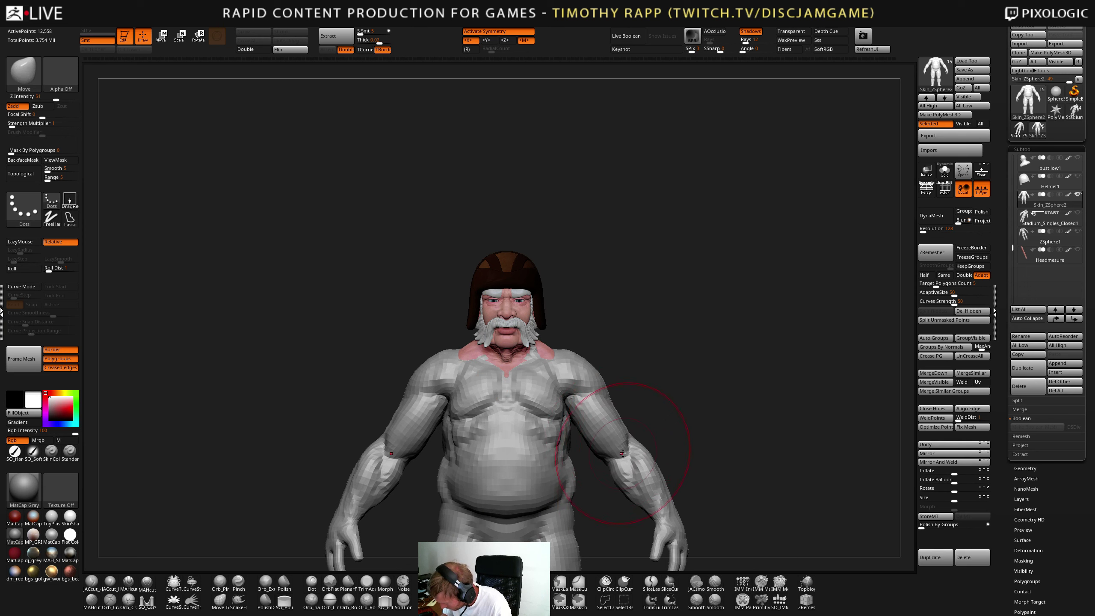
drag(622, 454, 624, 448)
drag(639, 492, 637, 493)
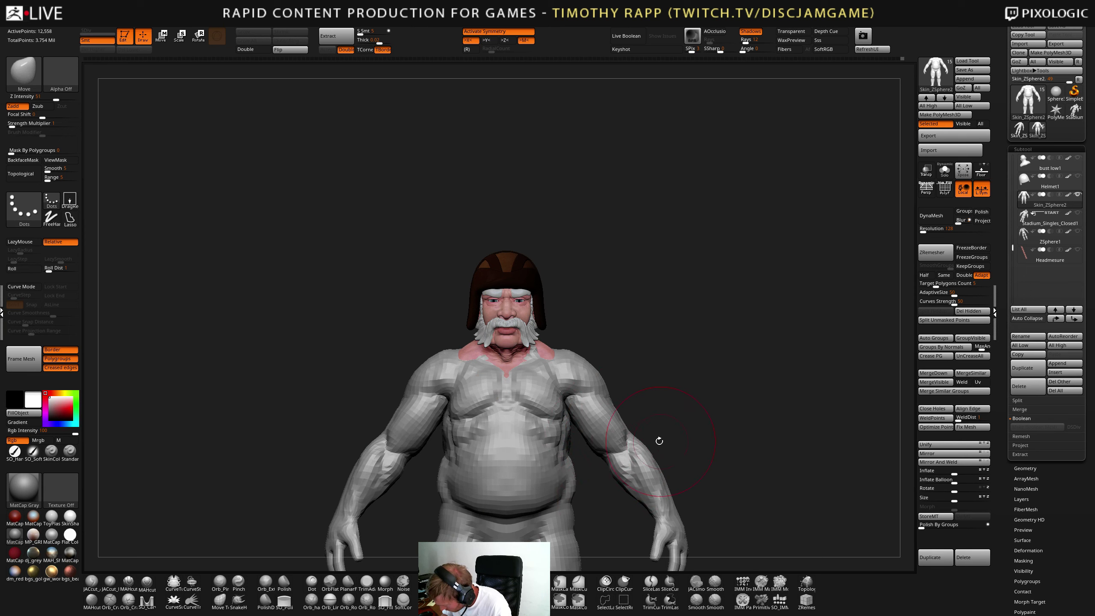
- Build up the elbows from behind with the ClayTubes brush
ctrl+right_drag(660, 441, 653, 455)
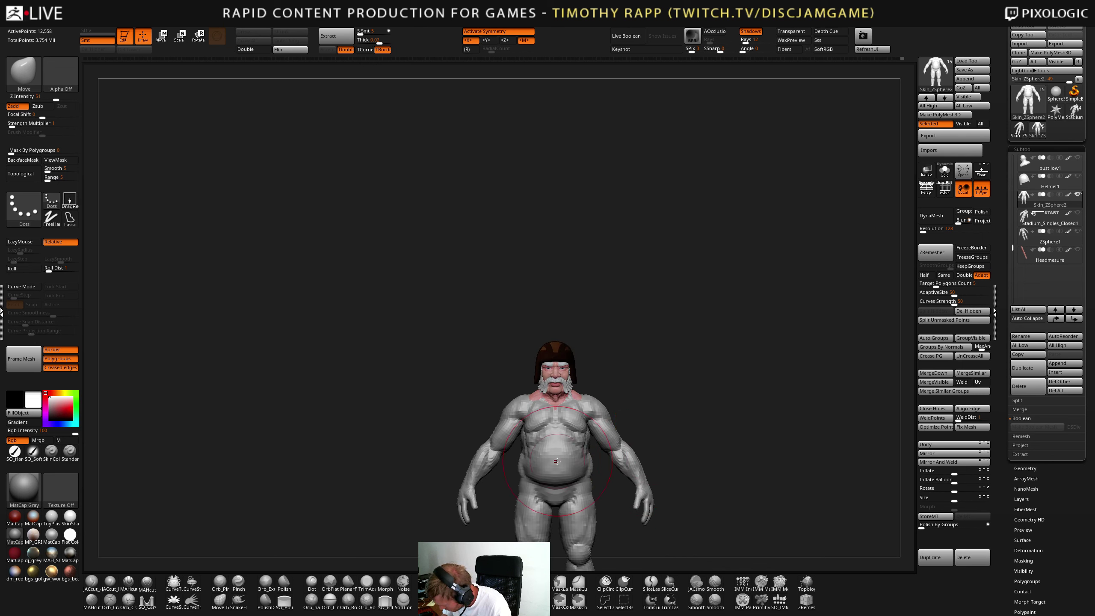
right_drag(776, 448, 618, 455)
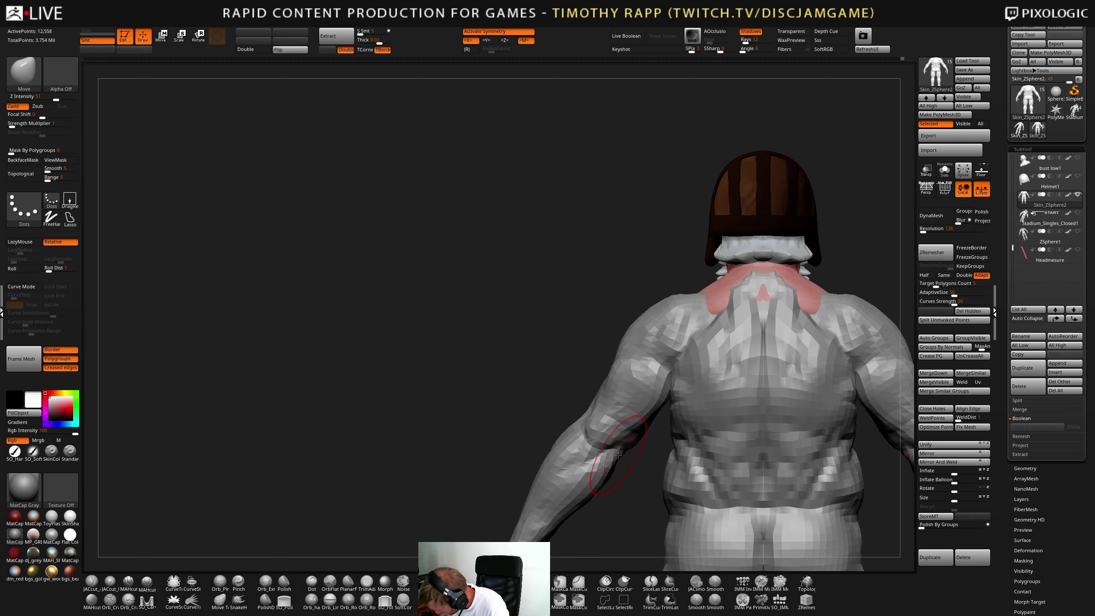
key(2)
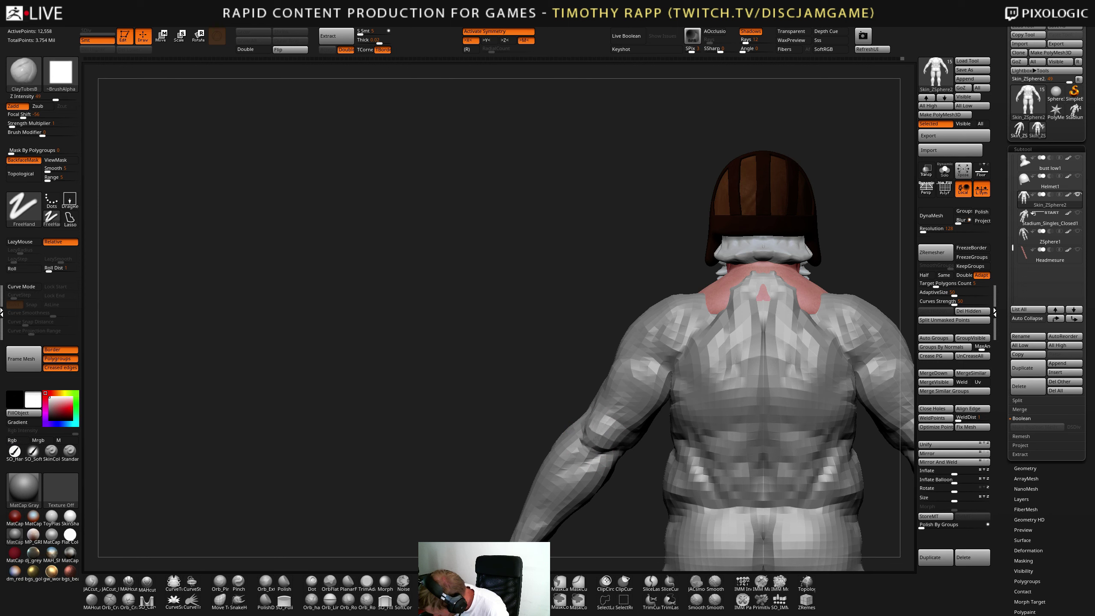
mouse_move(612, 438)
right_down()
mouse_move(627, 441)
mouse_move(608, 409)
mouse_move(659, 376)
mouse_move(610, 435)
right_up()
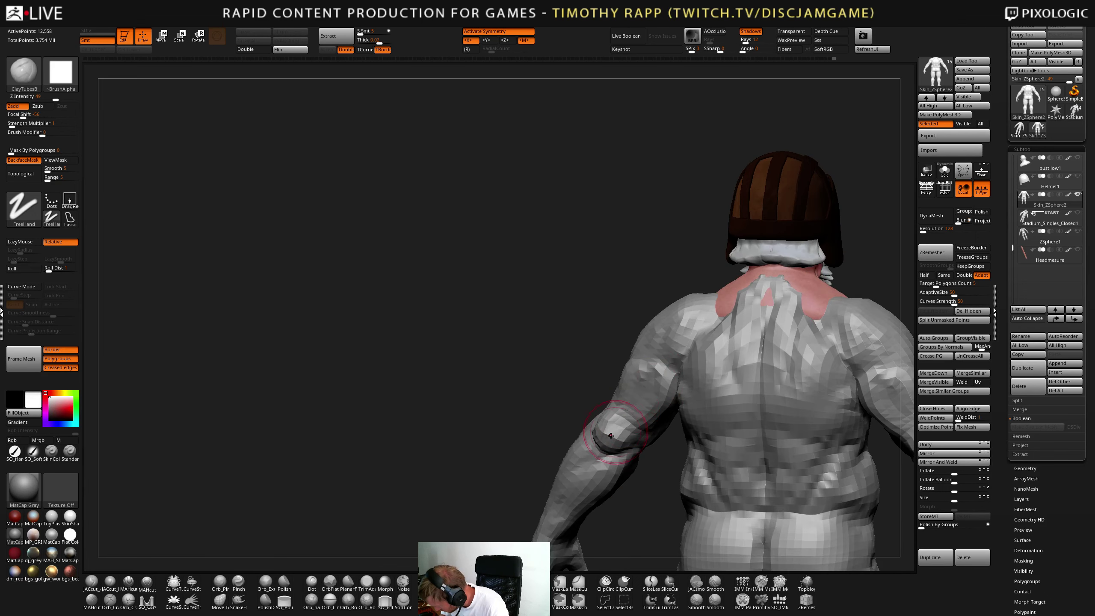
right_drag(655, 387, 643, 409)
mouse_move(701, 446)
ctrl+right_down()
mouse_move(746, 421)
mouse_move(653, 429)
mouse_move(707, 455)
mouse_move(692, 456)
ctrl+right_up()
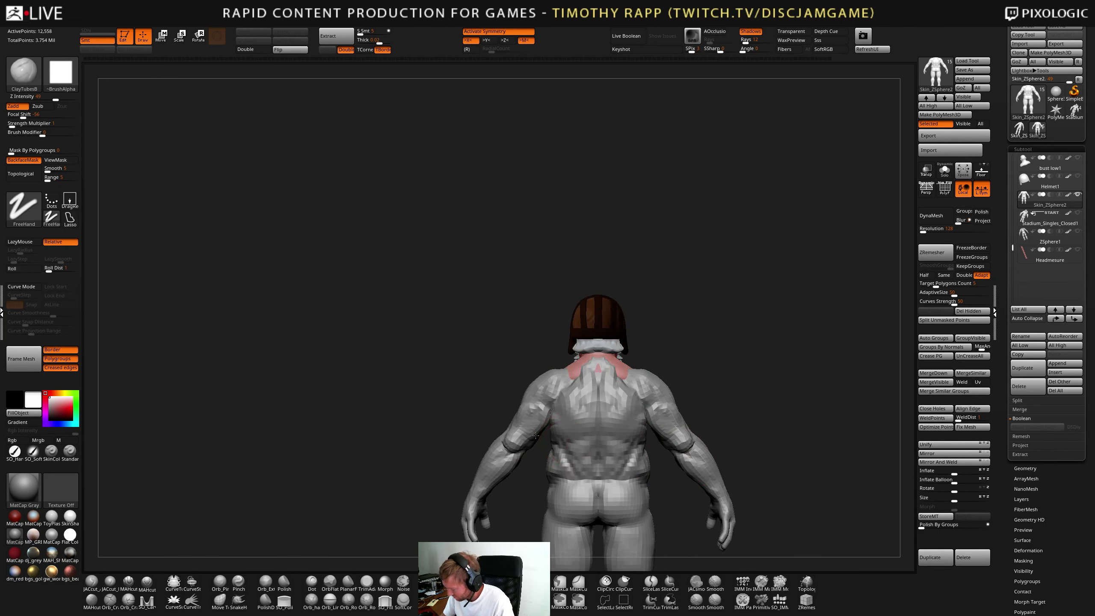
- Smooth and refine the backs of the upper arms and the area around the armpits and shoulder blades
ctrl+right_drag(535, 435, 489, 452)
shift+drag(489, 452, 495, 446)
mouse_move(517, 464)
right_down()
mouse_move(500, 471)
mouse_move(525, 480)
right_up()
shift+drag(564, 429, 573, 445)
right_drag(573, 444, 562, 406)
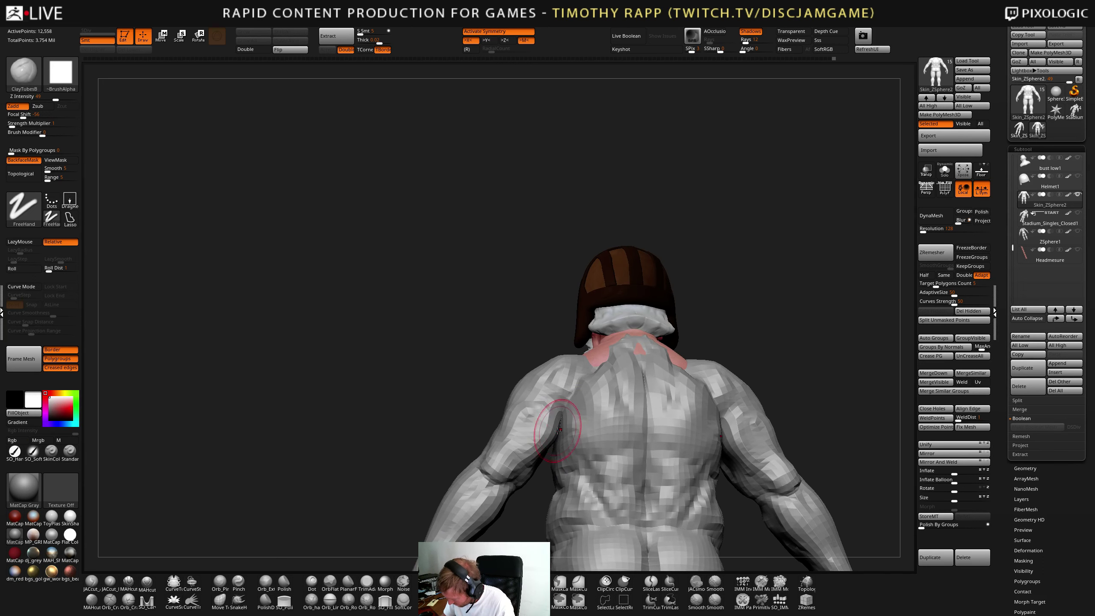
drag(562, 405, 587, 380)
mouse_move(586, 379)
shift+right_down()
mouse_move(634, 414)
mouse_move(644, 431)
mouse_move(624, 405)
mouse_move(625, 441)
mouse_move(658, 427)
mouse_move(625, 422)
mouse_move(558, 441)
shift+right_up()
mouse_move(646, 445)
right_down()
mouse_move(719, 433)
mouse_move(653, 441)
mouse_move(723, 415)
mouse_move(673, 410)
right_up()
- Check the wireframe, and mask the torso and legs with a transpose mask that leaves both arms free
key(shift+f)
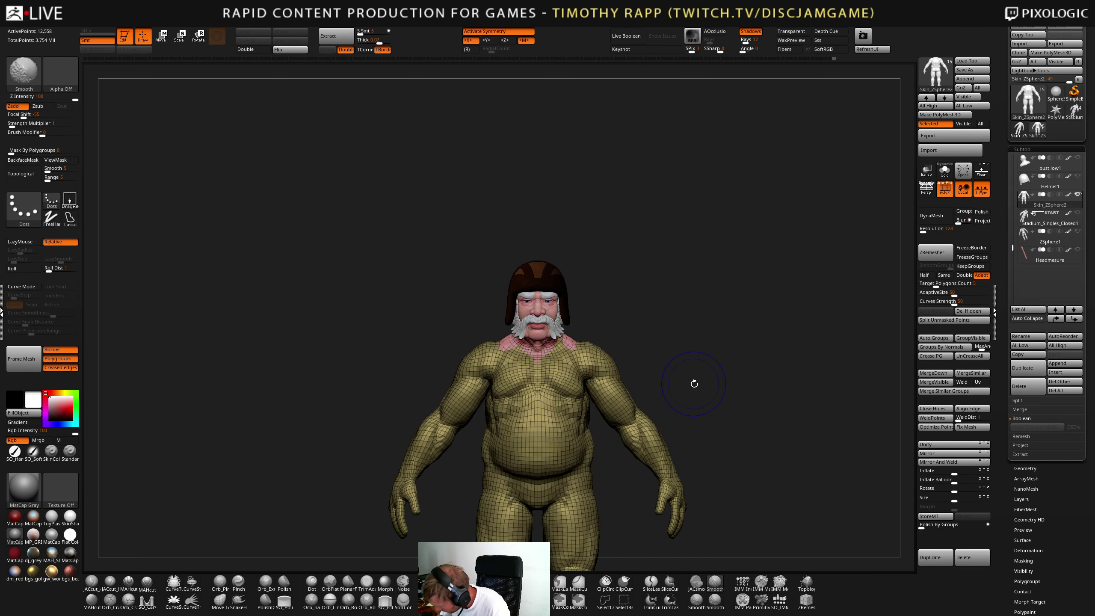
key(shift+f)
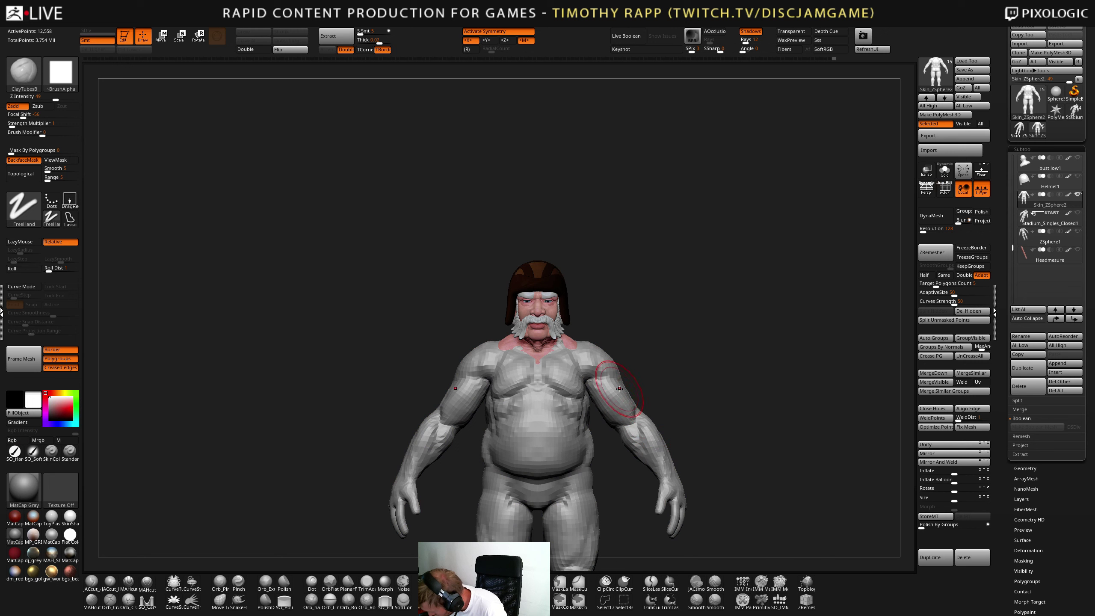
key(ctrl)
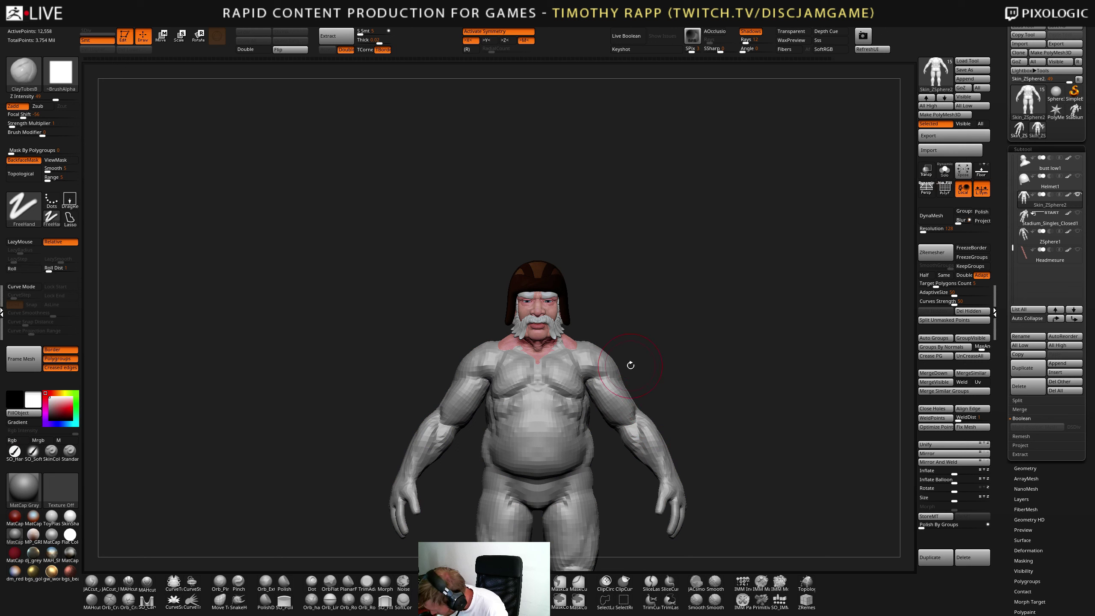
key(w)
ctrl+click(590, 364)
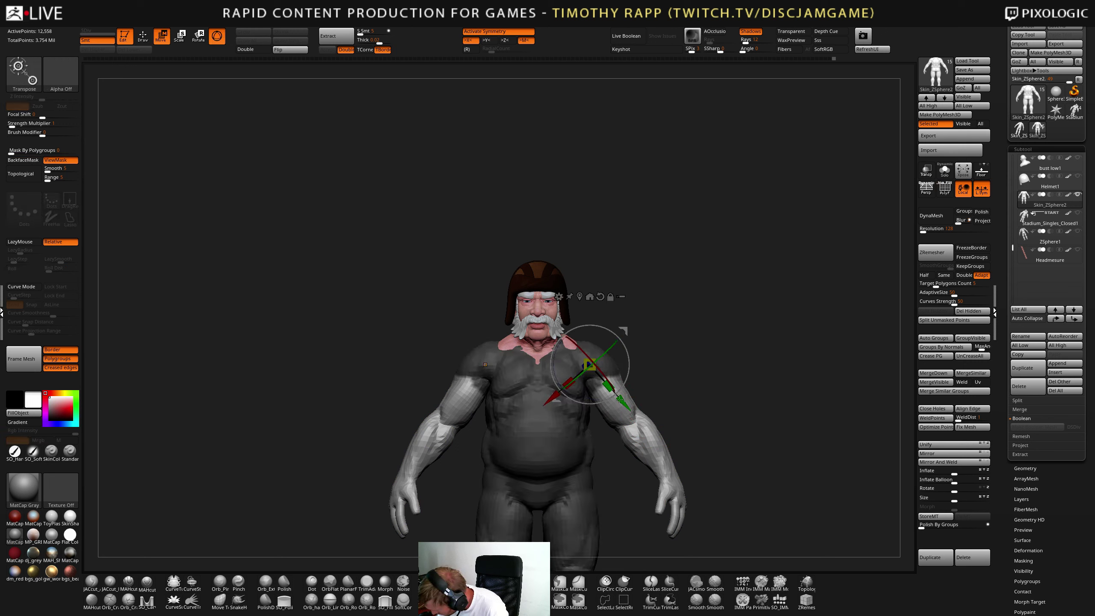
ctrl+click(612, 394)
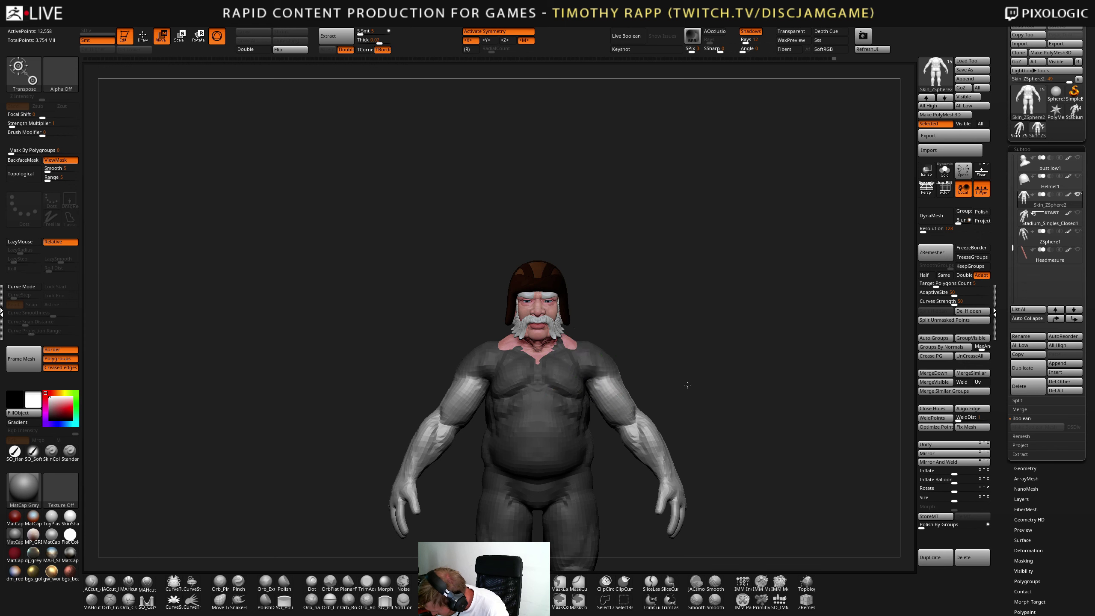
shift+drag(687, 383, 650, 360)
- Refine the mask's edge around the shoulders, inverting the mask and back to check its coverage
key(q)
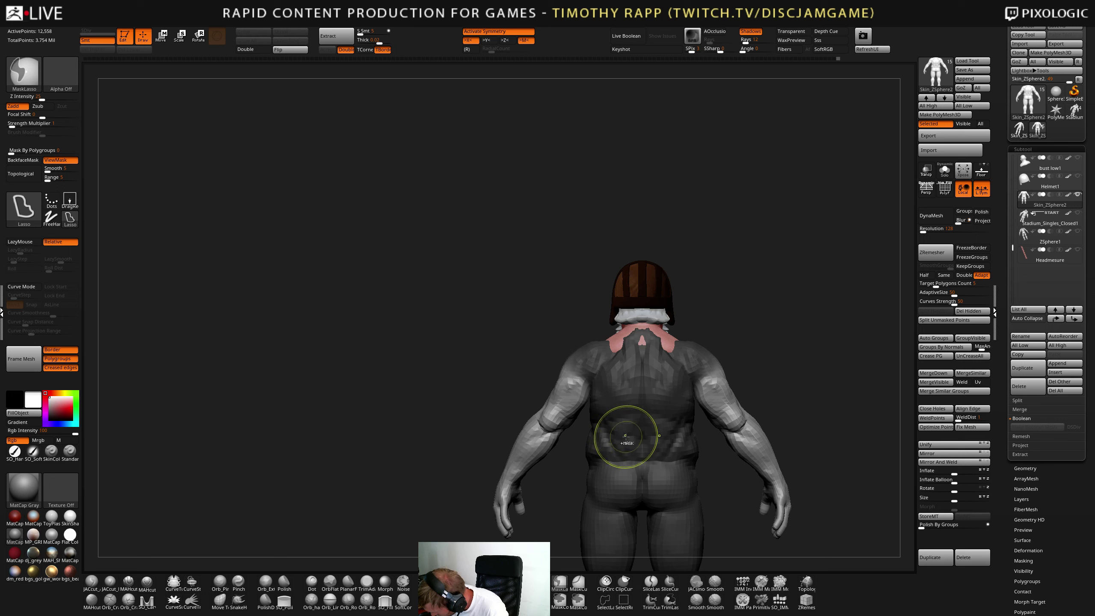
ctrl+alt+click(628, 438)
ctrl+alt+click(630, 439)
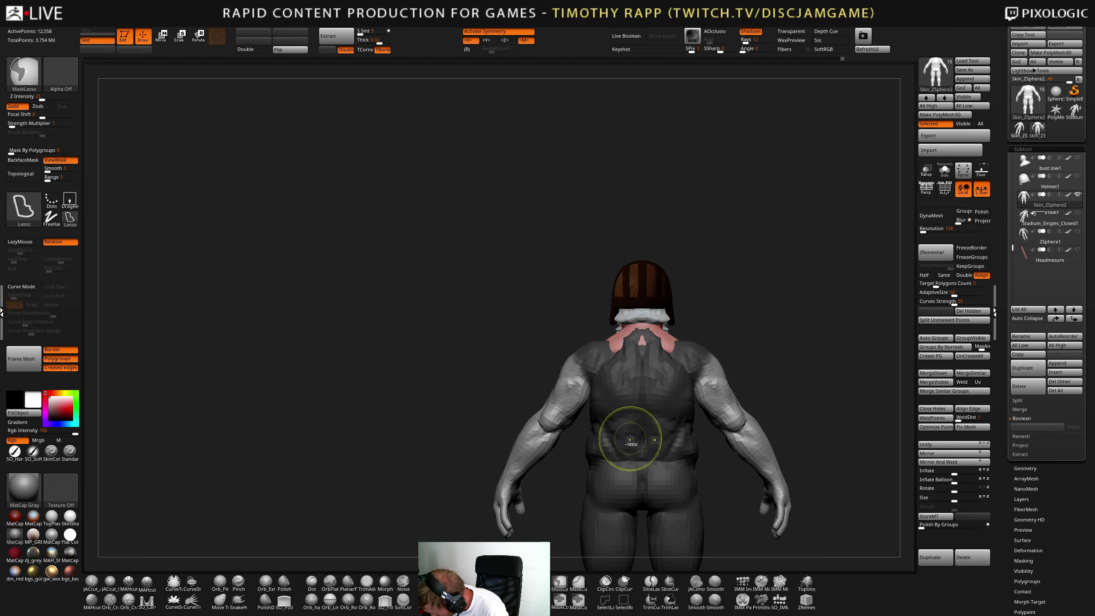
right_drag(629, 436, 733, 395)
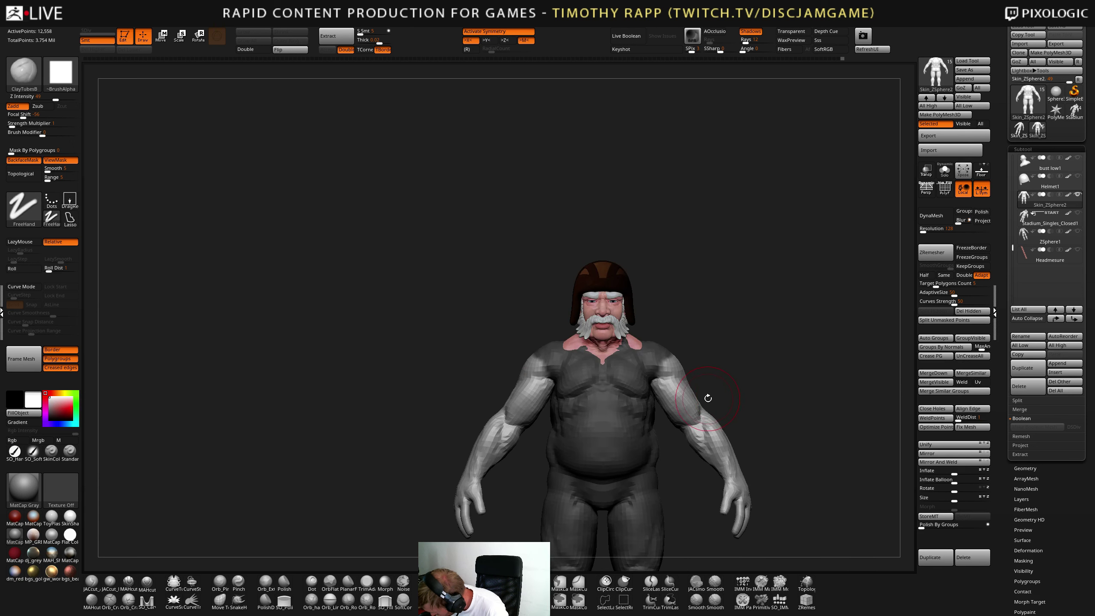
key(ctrl)
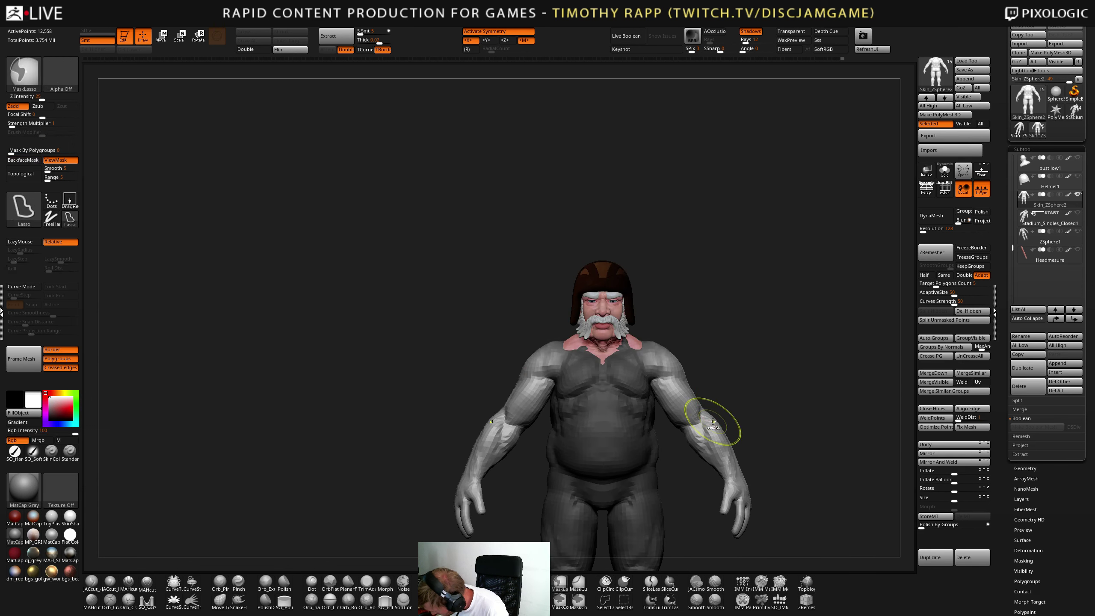
ctrl+click(772, 454)
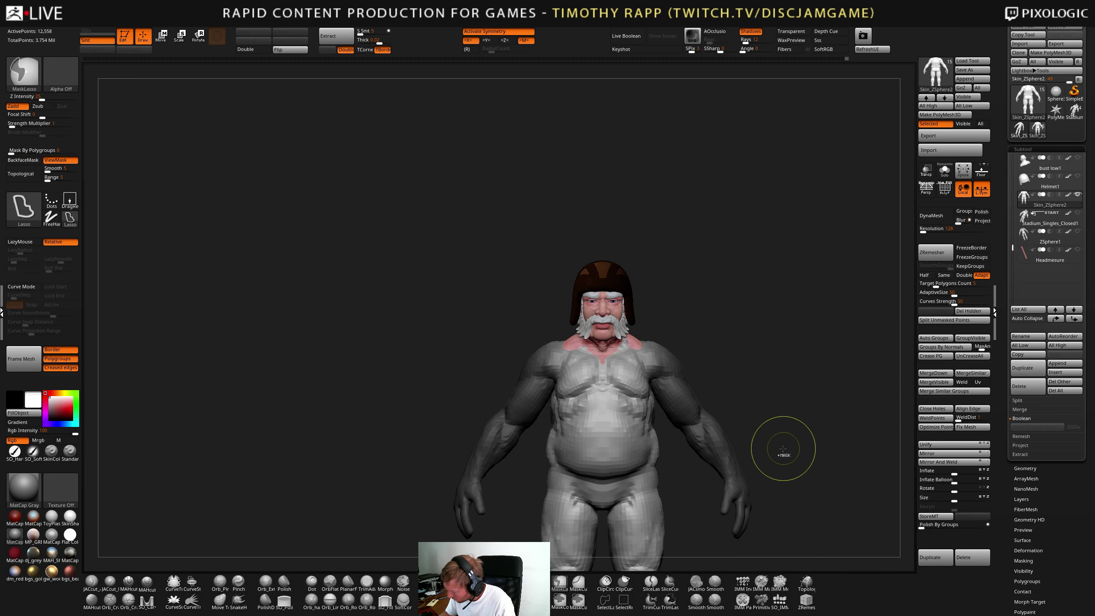
ctrl+click(783, 449)
- Rotate both arms outward at the shoulders and hide the mask display
key(r)
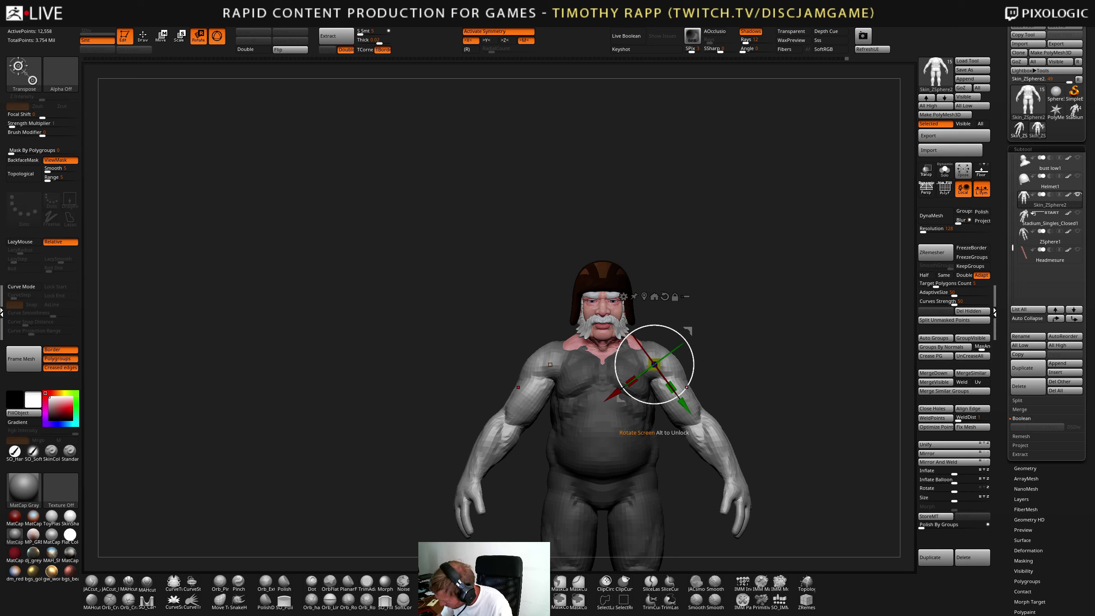
drag(689, 387, 704, 382)
mouse_move(811, 388)
mouse_down()
mouse_move(756, 432)
mouse_move(681, 435)
mouse_move(719, 441)
mouse_up()
key(q)
mouse_move(719, 441)
ctrl+right_down()
mouse_move(746, 447)
mouse_move(726, 443)
mouse_move(782, 425)
mouse_move(738, 414)
mouse_move(663, 367)
mouse_move(676, 315)
ctrl+right_up()
key(ctrl+h)
- Reshape the shoulders and armpits from the front and behind with the Move brush
key(b)
key(m)
key(v)
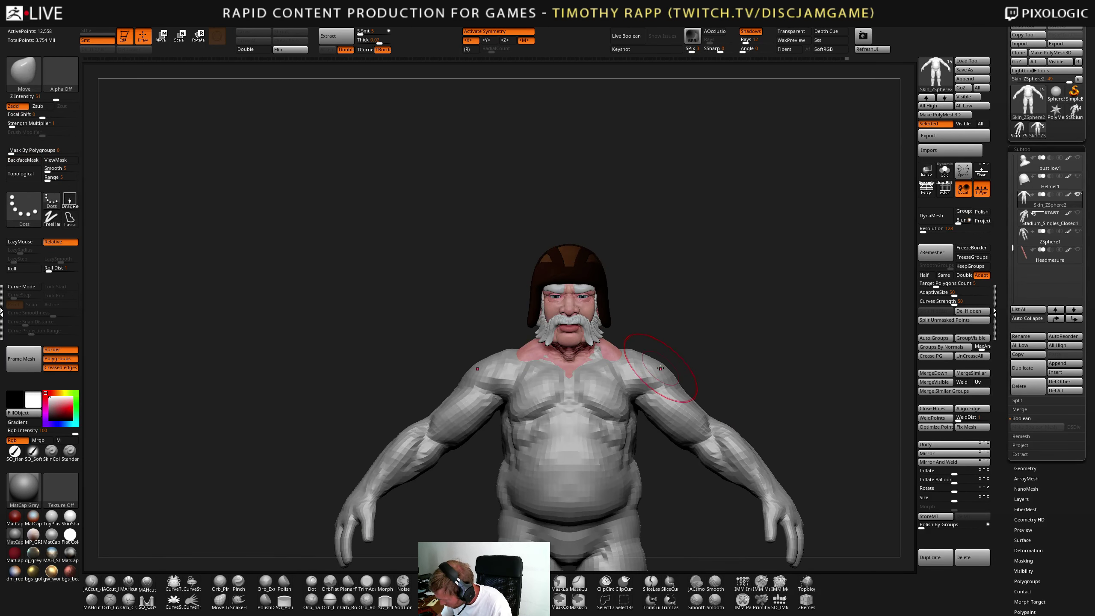
right_drag(660, 361, 767, 368)
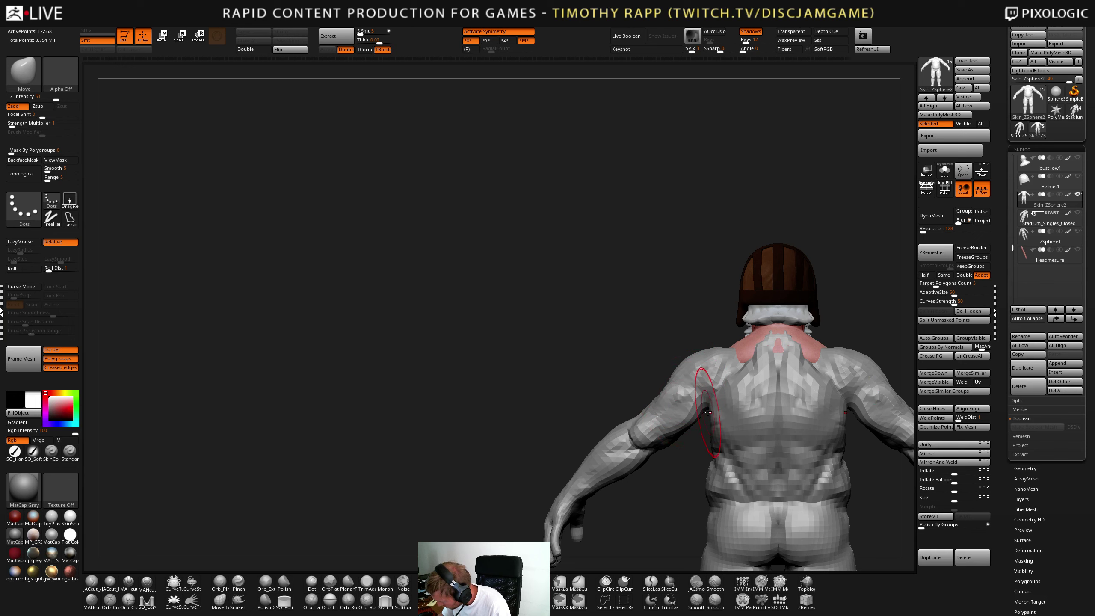
mouse_move(708, 412)
right_down()
mouse_move(831, 399)
mouse_move(735, 409)
mouse_move(709, 347)
mouse_move(735, 353)
mouse_move(737, 380)
mouse_move(701, 434)
mouse_move(753, 402)
right_up()
- Carve the creases around the shoulder blades and upper back muscles with the DamStandard brush
key(b)
key(d)
key(s)
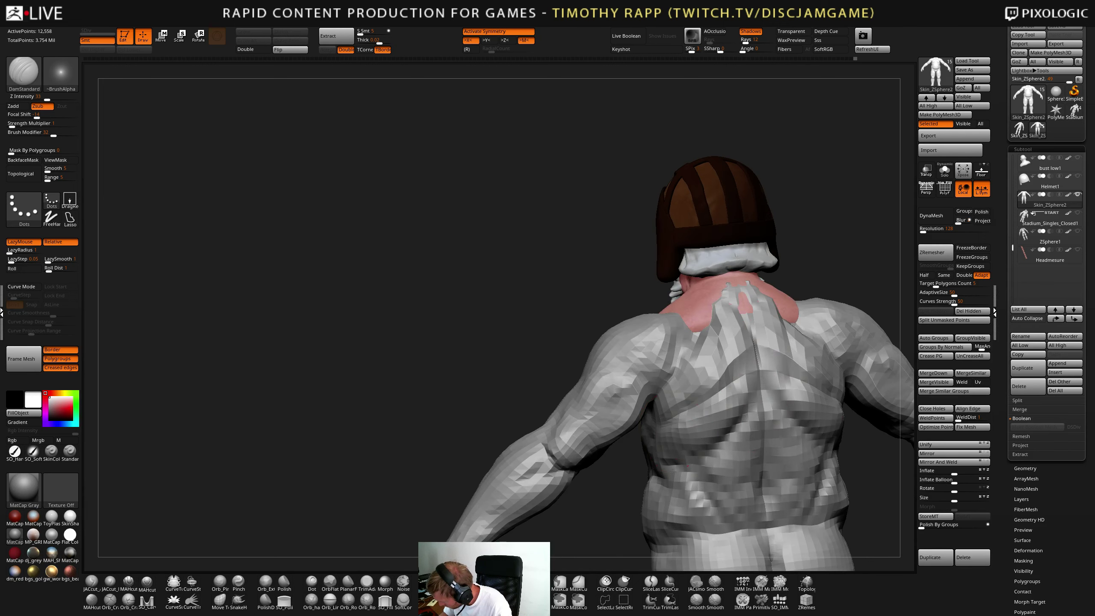
mouse_move(672, 471)
right_down()
mouse_move(775, 396)
mouse_move(641, 395)
right_up()
drag(548, 468, 627, 408)
- Build up the muscle volume below the shoulder blades with the ClayTubes brush
key(b)
key(c)
key(t)
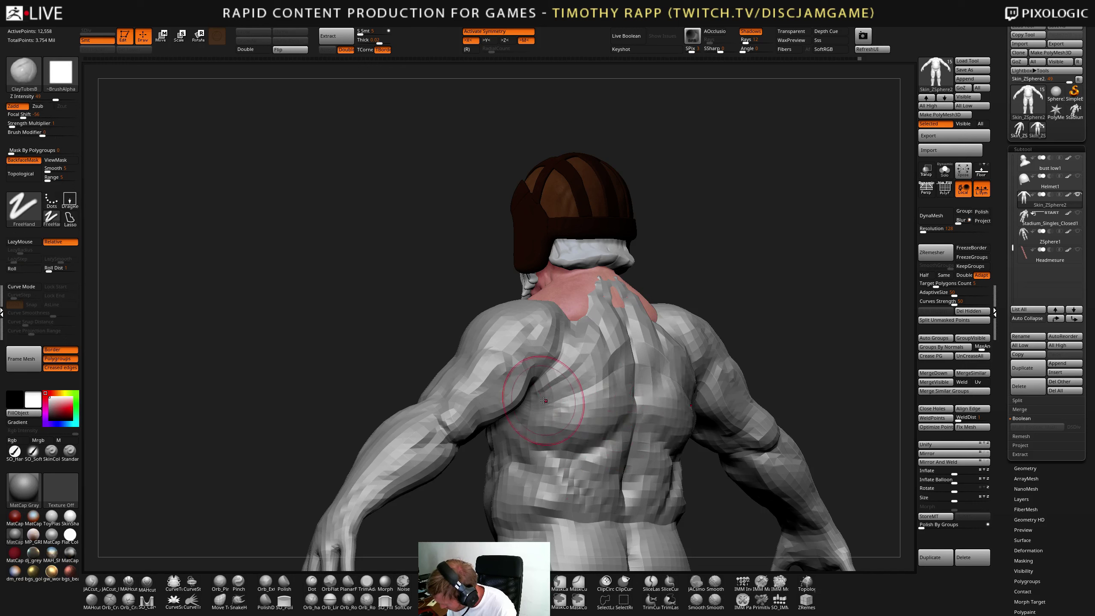
mouse_move(524, 393)
right_down()
mouse_move(597, 391)
mouse_move(487, 379)
right_up()
- Sharpen the grooves between the shoulders and the upper back with the DamStandard brush
key(b)
key(d)
key(s)
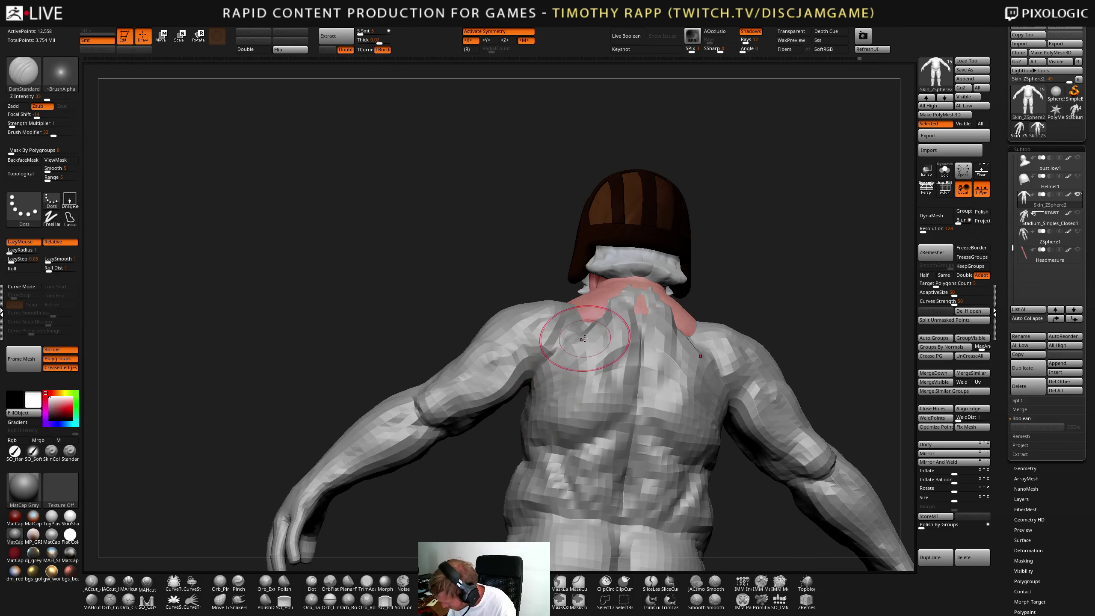
mouse_move(568, 340)
right_down()
mouse_move(618, 358)
mouse_move(651, 345)
mouse_move(655, 379)
mouse_move(674, 384)
mouse_move(628, 421)
mouse_move(595, 424)
right_up()
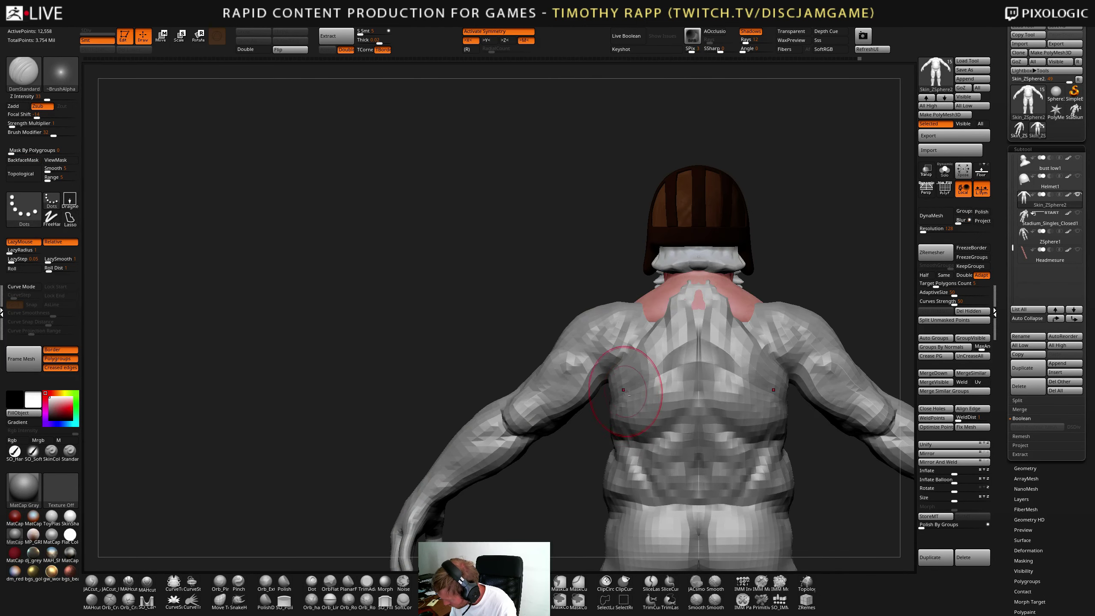
- Adjust the outer back muscles beneath the armpits with the Move brush
key(b)
key(m)
key(v)
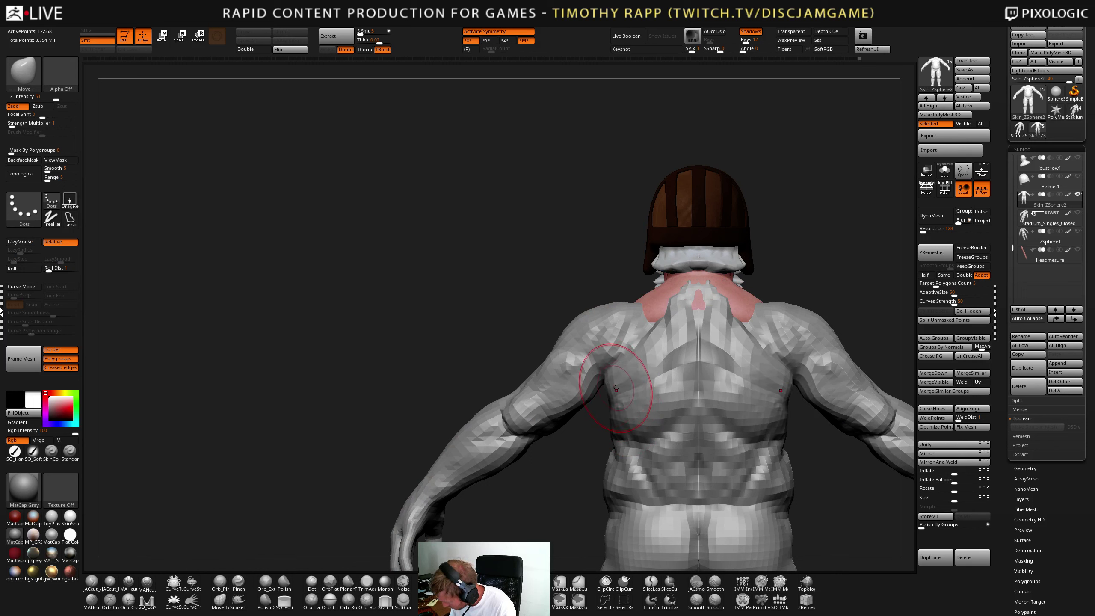
mouse_move(628, 389)
right_down()
mouse_move(614, 421)
mouse_move(645, 424)
mouse_move(620, 444)
mouse_move(651, 424)
mouse_move(586, 406)
mouse_move(569, 444)
mouse_move(669, 386)
mouse_move(628, 417)
mouse_move(587, 409)
mouse_move(601, 390)
right_up()
- Define the middle and lower back muscles with the DamStandard brush
key(b)
key(d)
key(s)
- Preview the body with Dynamic Subdiv, set it to always auto-activate, and return to the unsmoothed mesh
key(d)
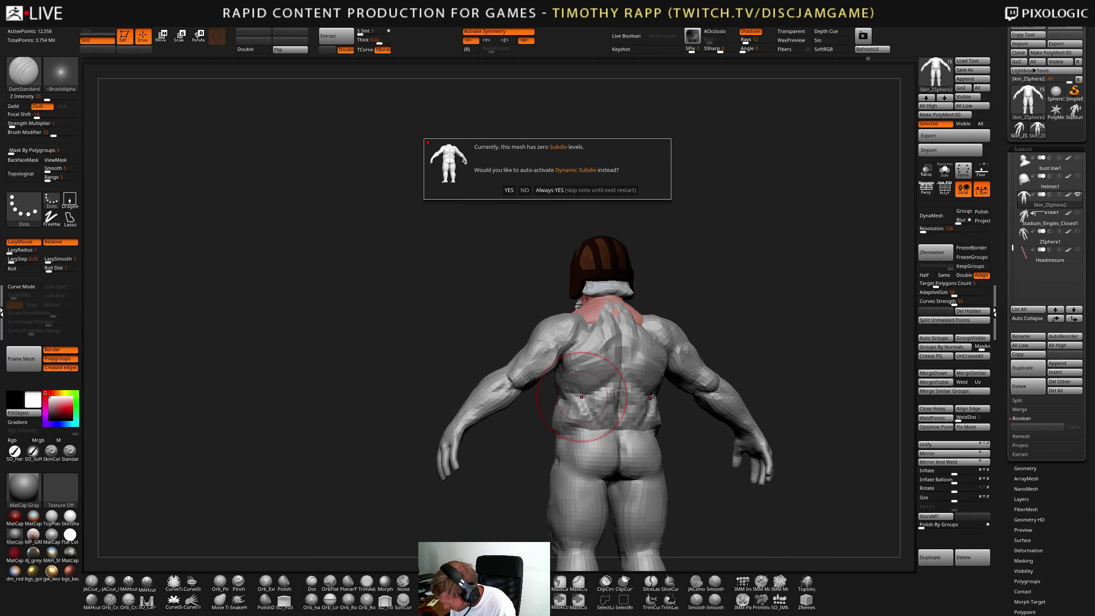
click(577, 190)
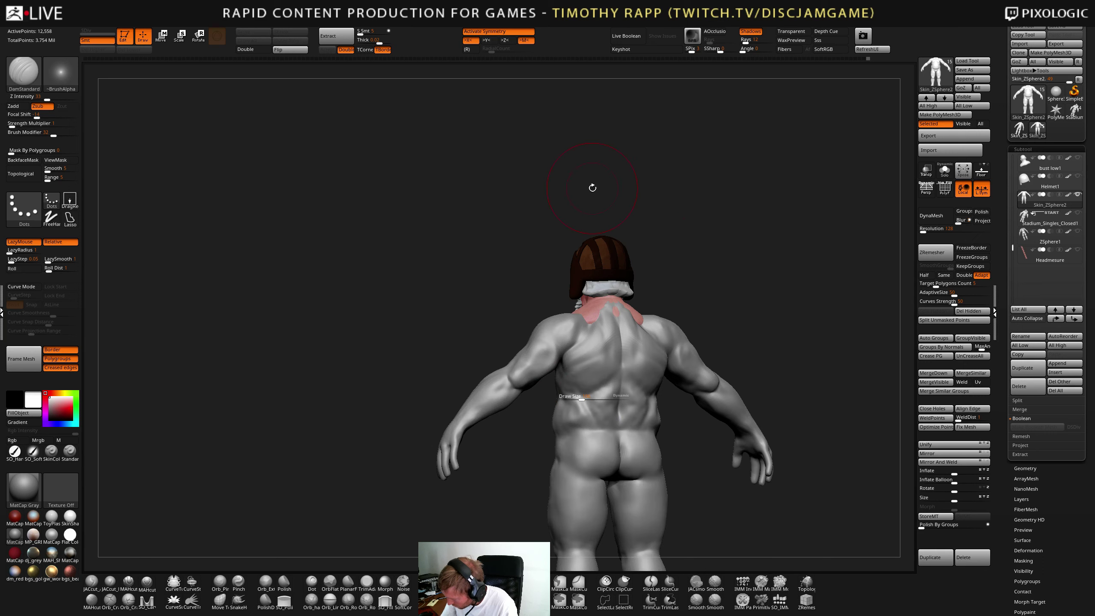
key(shift+d)
ctrl+right_drag(616, 395, 679, 419)
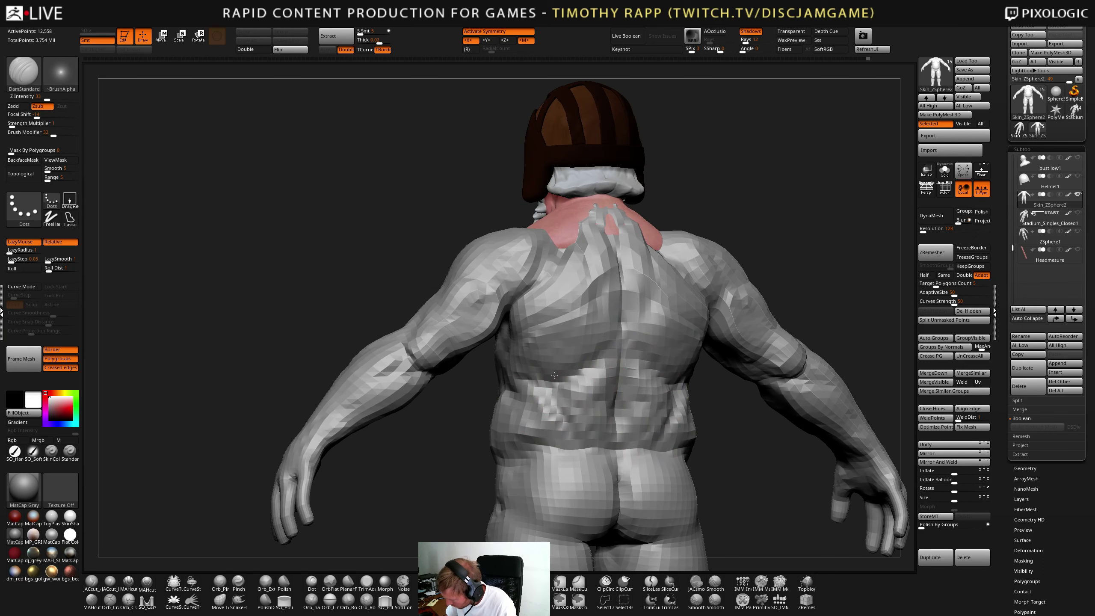
mouse_move(589, 374)
right_down()
mouse_move(556, 311)
mouse_move(601, 308)
mouse_move(612, 268)
right_up()
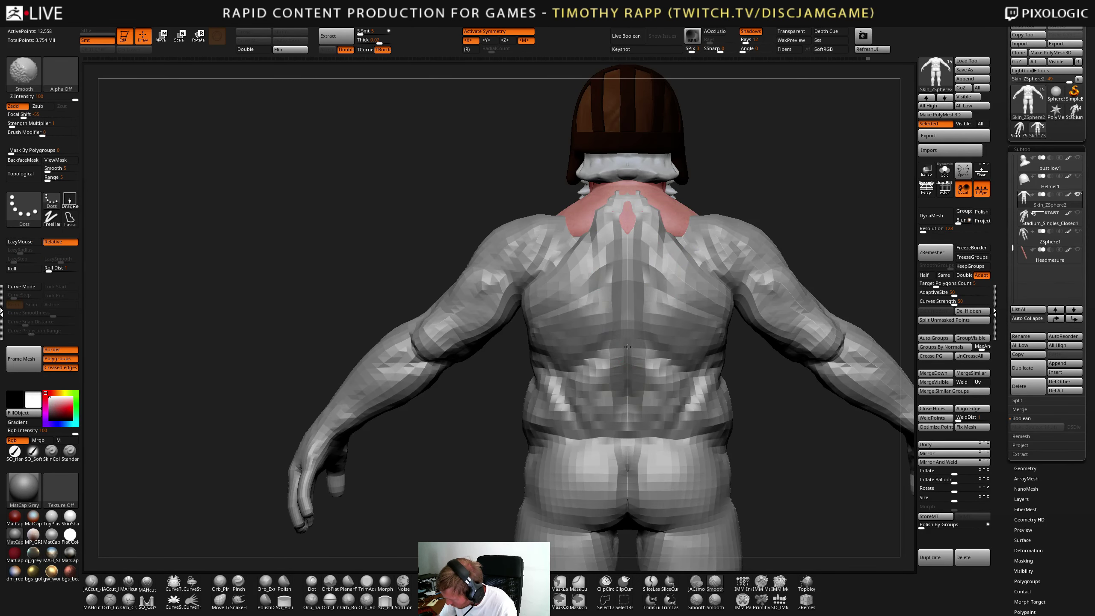
- Examine the body's back surface and its side profile from head to legs
mouse_move(627, 267)
right_down()
mouse_move(638, 282)
mouse_move(632, 259)
mouse_move(613, 332)
right_up()
key(s)
key(shift)
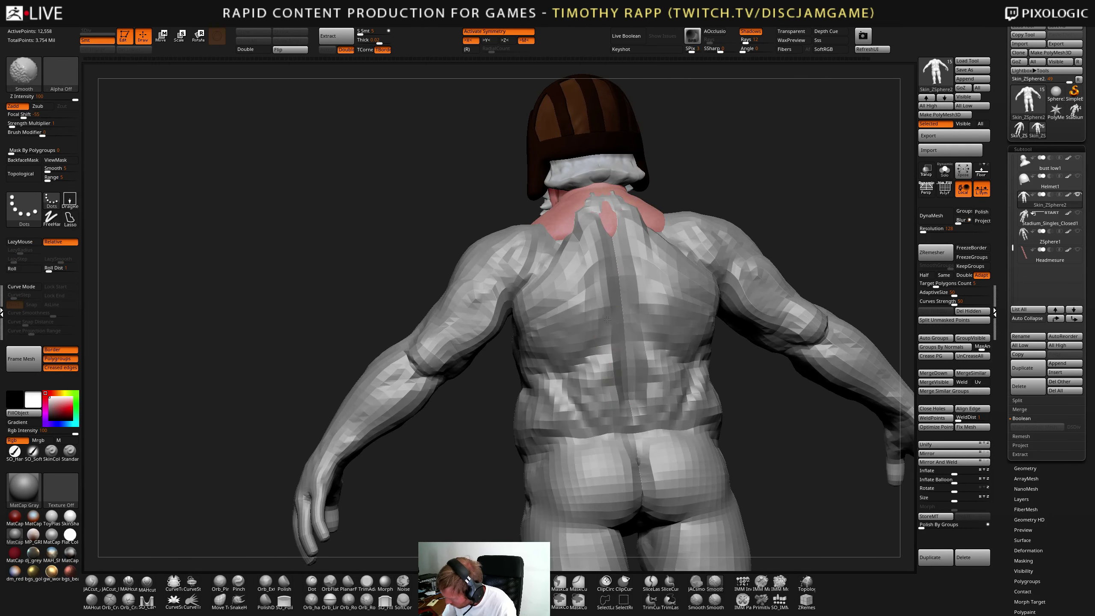
mouse_move(603, 229)
right_down()
mouse_move(617, 384)
mouse_move(716, 398)
mouse_move(634, 395)
mouse_move(668, 379)
right_up()
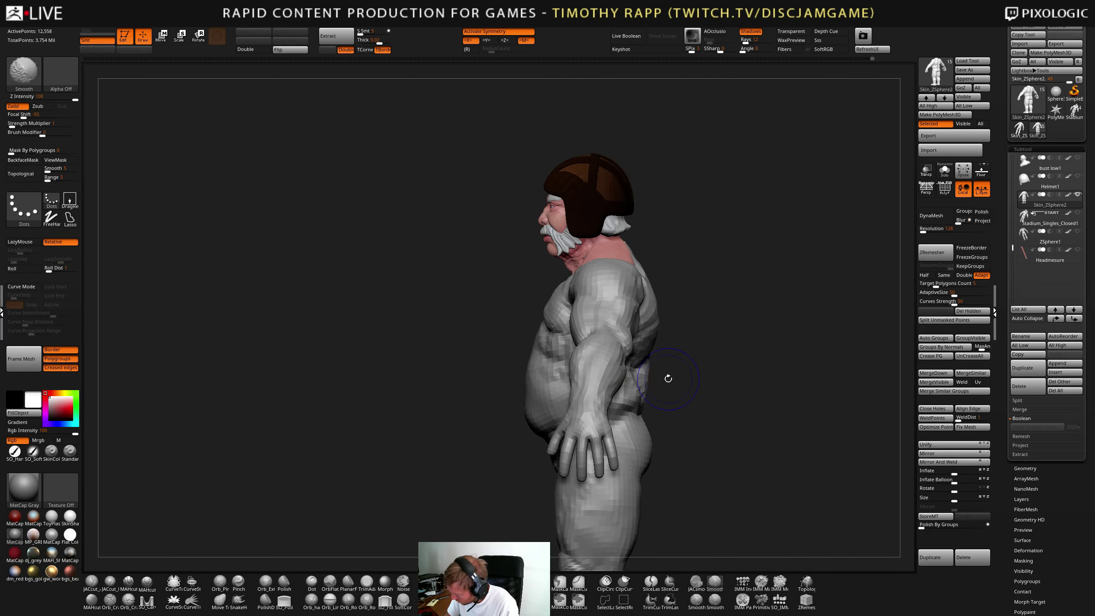
ctrl+right_drag(667, 401, 579, 444)
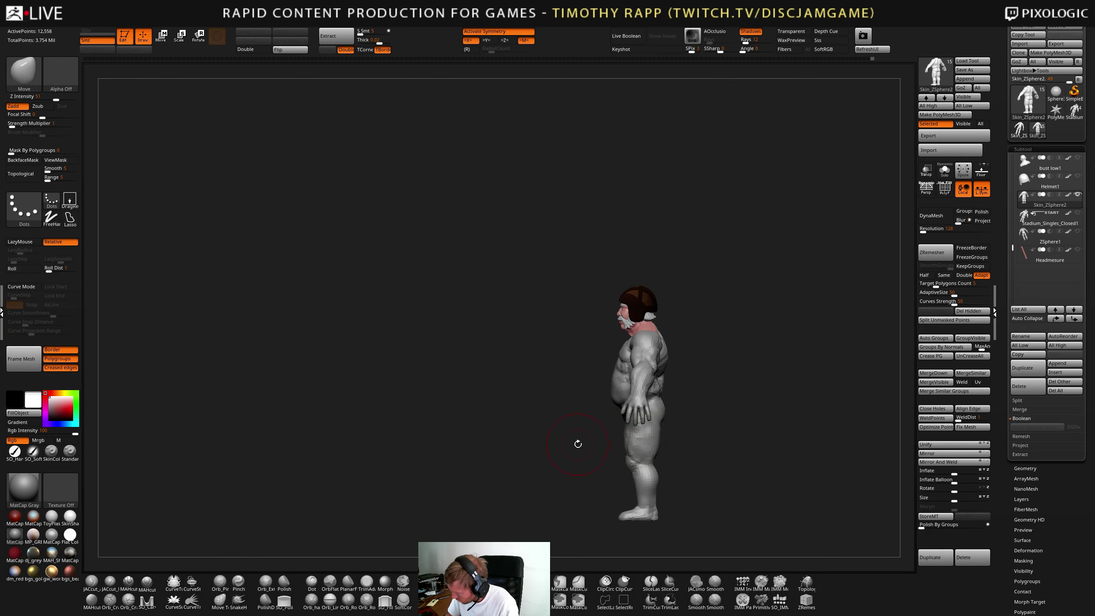
right_drag(697, 430, 720, 431)
ctrl+right_drag(720, 432, 748, 430)
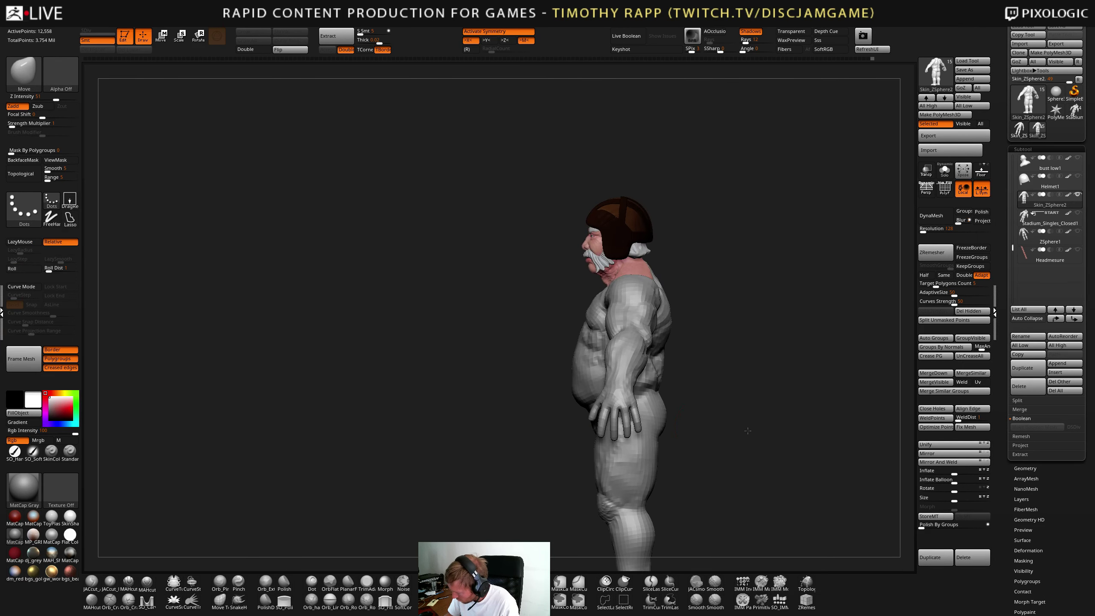
alt+drag(685, 431, 729, 404)
mouse_move(755, 409)
ctrl+right_down()
mouse_move(769, 412)
mouse_move(764, 393)
ctrl+right_up()
- Isolate the torso and legs by hiding both arms with a selection lasso
ctrl+shift+drag(738, 256, 727, 313)
key(ctrl+z)
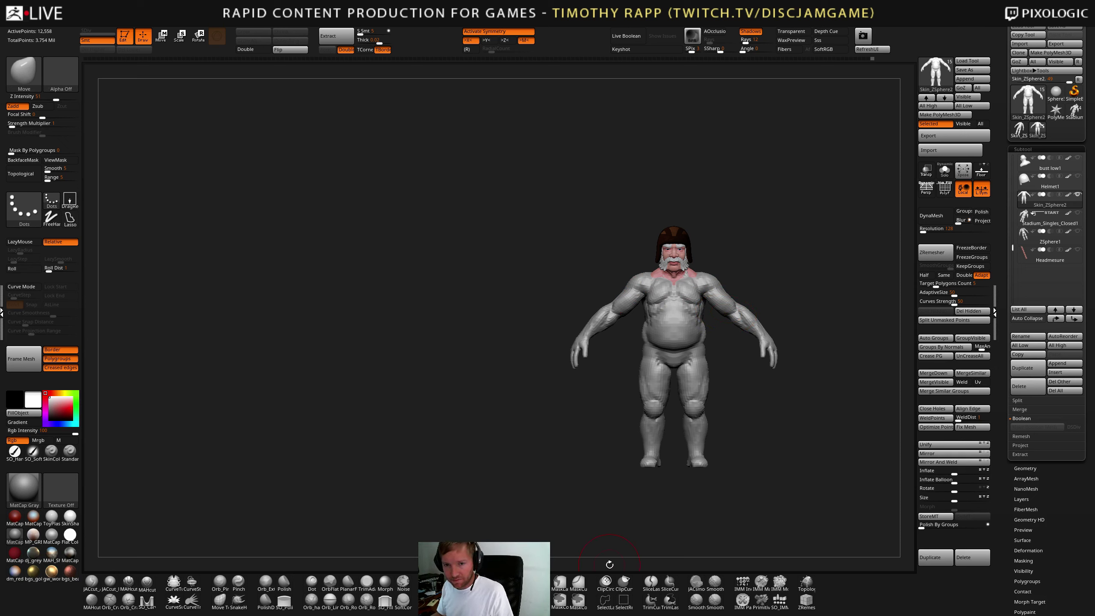
ctrl+shift+drag(716, 259, 726, 341)
drag(788, 376, 748, 377)
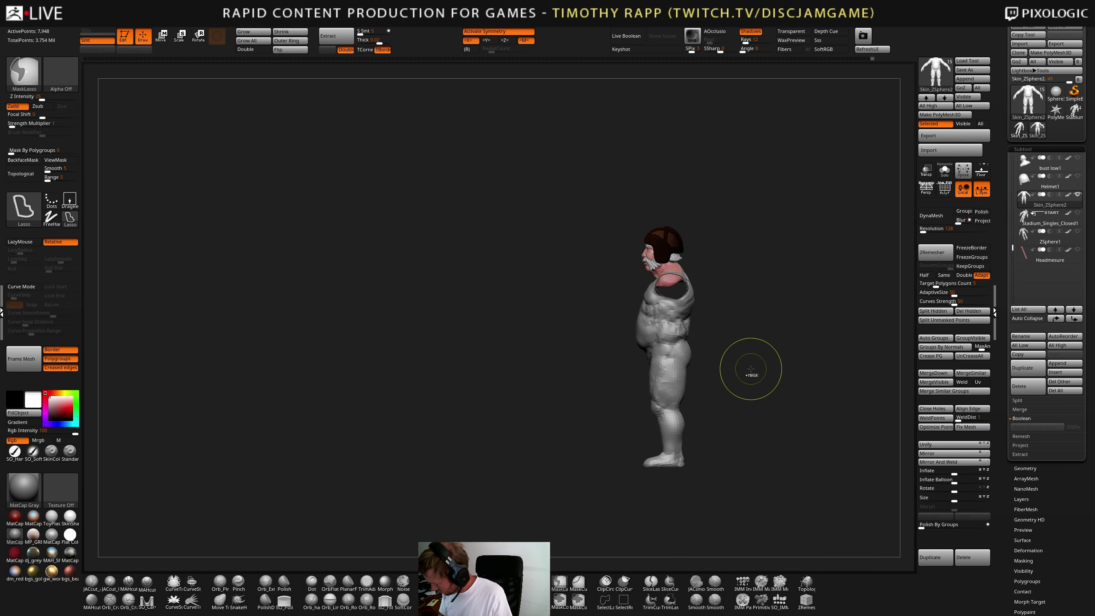
- Lasso-mask both legs up to the hips in side view and blur the mask's edge
ctrl+drag(721, 334, 623, 347)
key(ctrl+z)
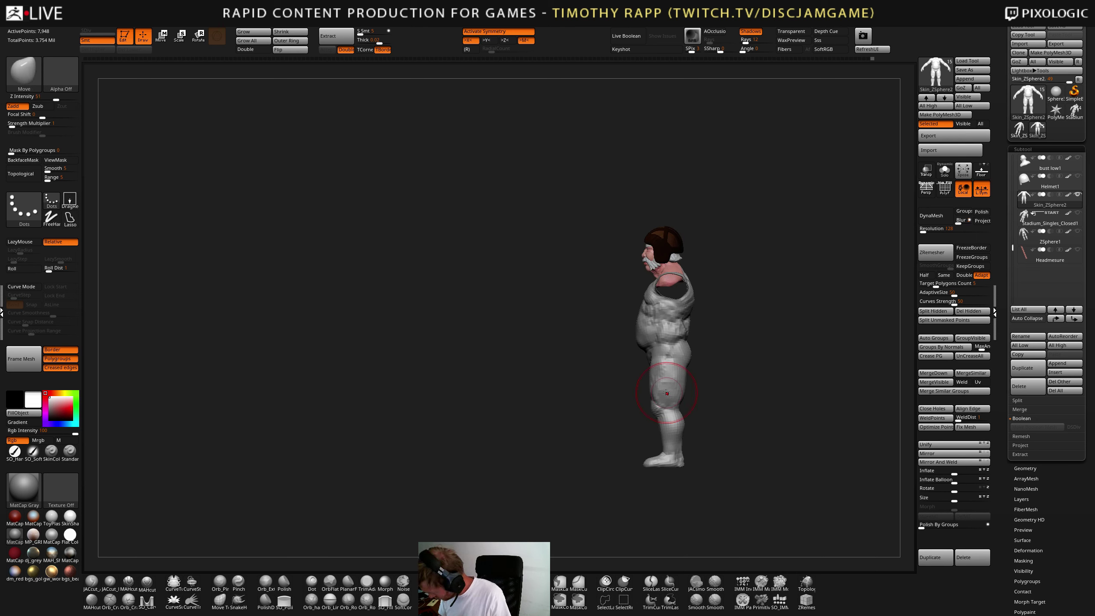
ctrl+drag(701, 337, 621, 341)
ctrl+click(686, 433)
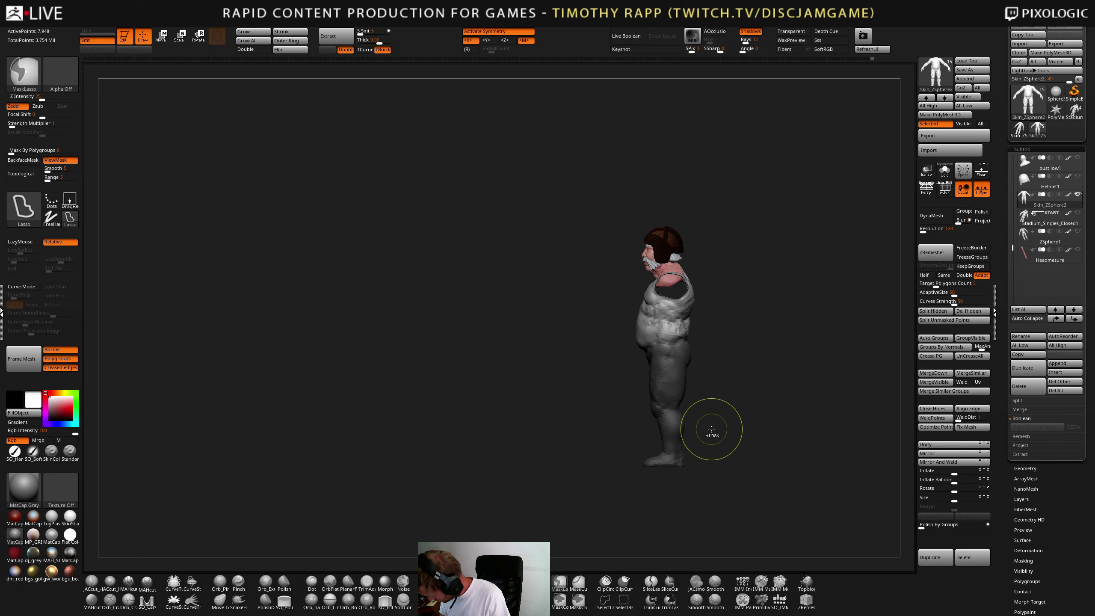
ctrl+click(709, 430)
ctrl+click(688, 433)
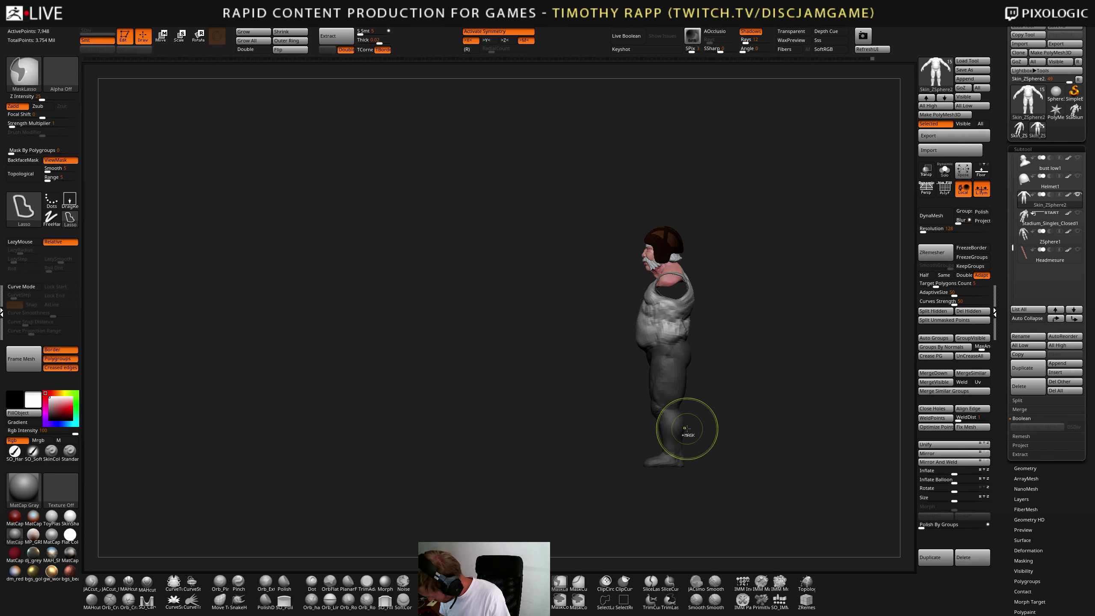
ctrl+click(673, 434)
ctrl+click(704, 431)
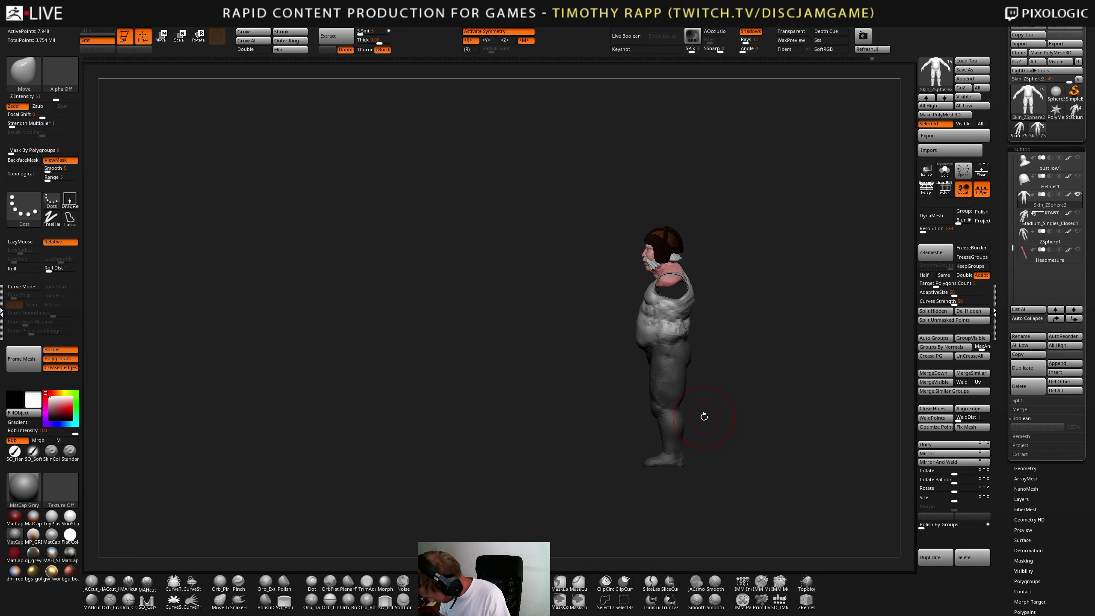
- Invert the mask and shift both legs forward along Z by about -0.27 with the gizmo placed at the lower leg
key(w)
ctrl+click(710, 411)
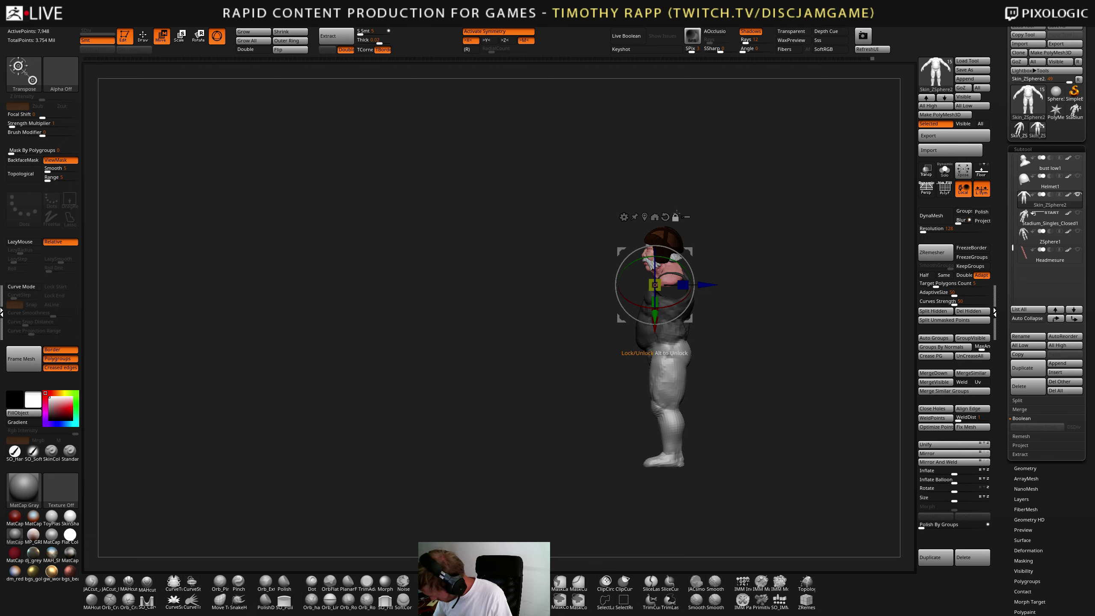
click(673, 424)
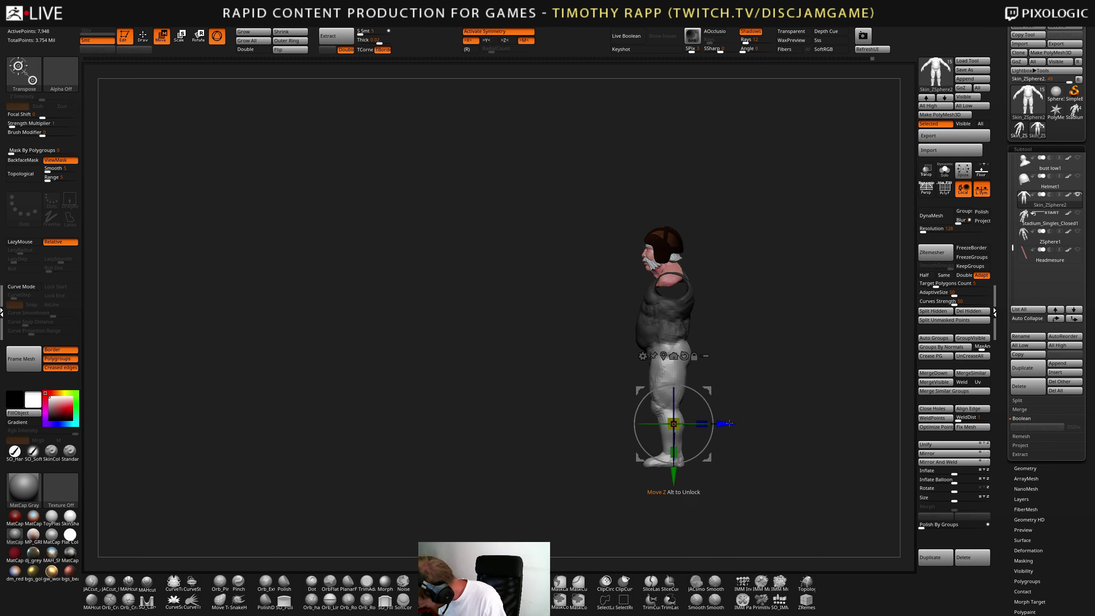
drag(729, 424, 728, 423)
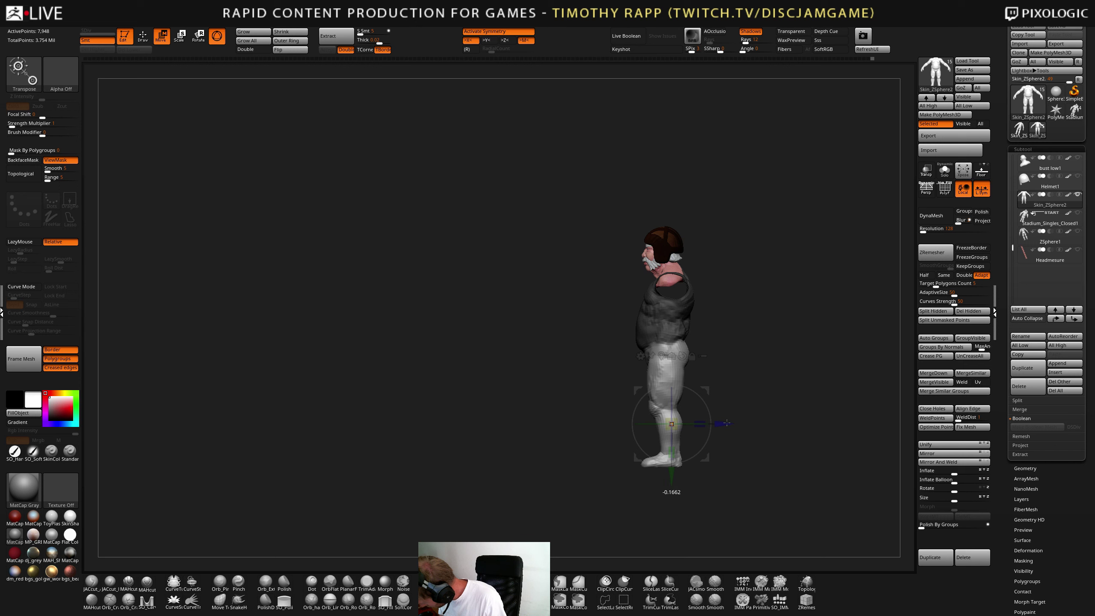
drag(726, 423, 726, 423)
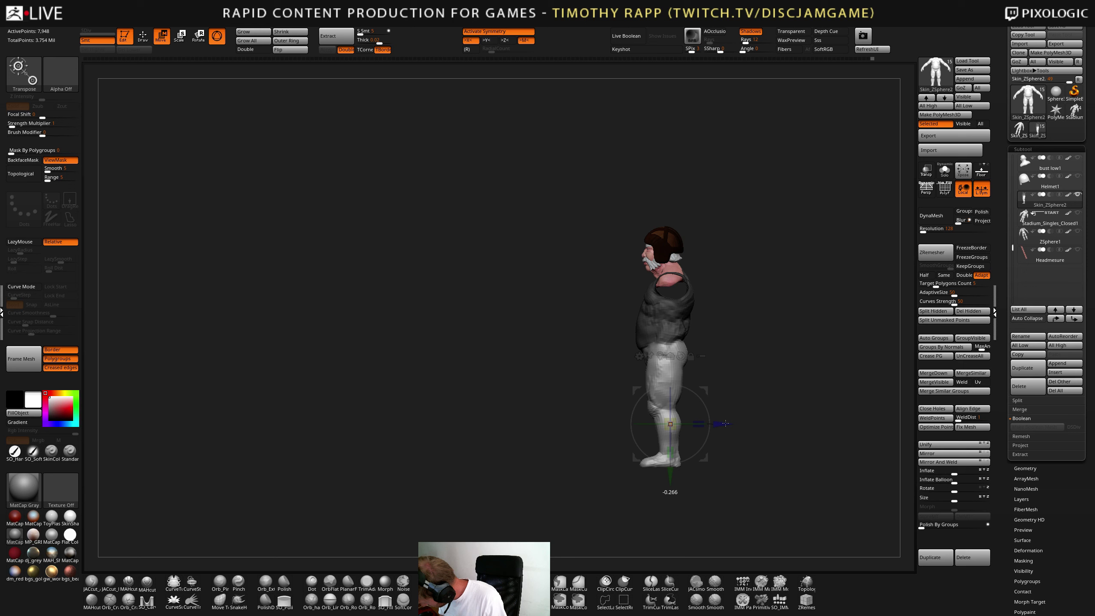
- Clear the leg mask and make the hidden arms visible again
key(q)
ctrl+click(755, 410)
mouse_move(784, 391)
shift+mouse_down()
mouse_move(777, 416)
mouse_move(796, 426)
shift+mouse_up()
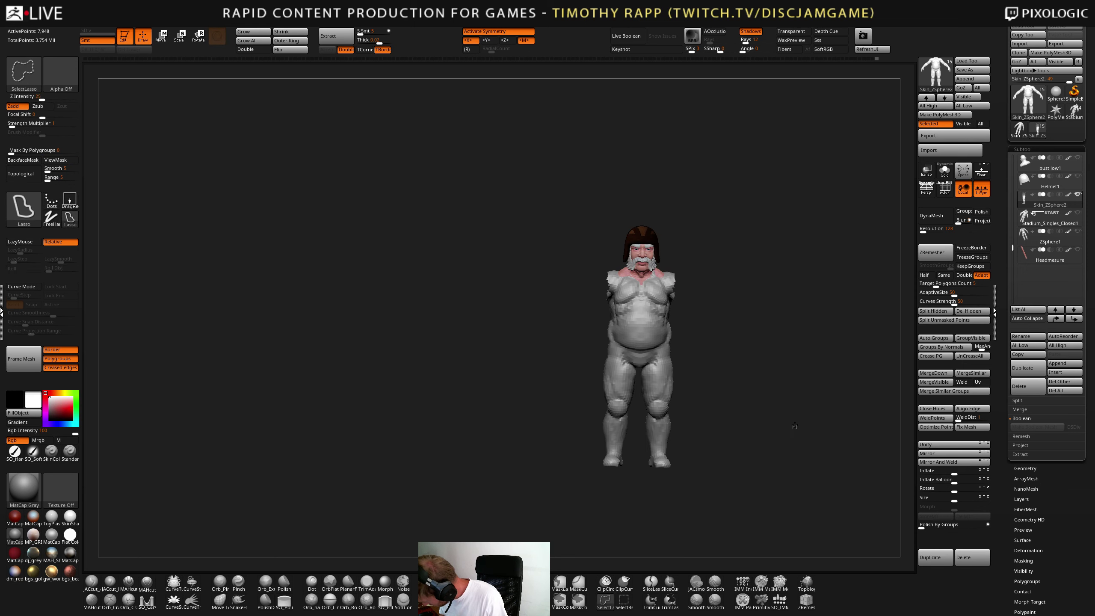
ctrl+shift+click(775, 414)
- Build up the upper chest near the collarbones with the ClayTubes brush, and switch to DamStandard
mouse_move(672, 305)
right_down()
mouse_move(642, 298)
mouse_move(682, 280)
mouse_move(697, 245)
mouse_move(732, 311)
right_up()
mouse_move(733, 311)
right_down()
mouse_move(794, 289)
mouse_move(697, 366)
mouse_move(634, 354)
mouse_move(669, 297)
mouse_move(706, 306)
mouse_move(702, 325)
right_up()
key(b)
key(c)
key(t)
drag(649, 302, 642, 317)
mouse_move(661, 310)
right_down()
mouse_move(647, 314)
mouse_move(640, 290)
mouse_move(664, 298)
mouse_move(695, 288)
right_up()
key(b)
key(d)
key(s)
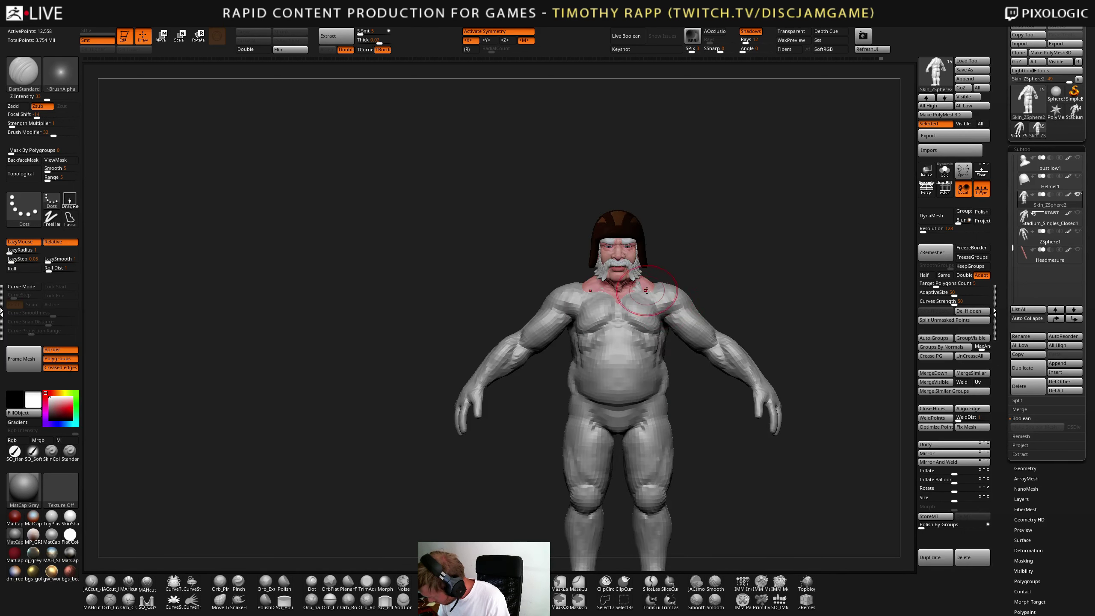
- Build up the flank above the hip and around to the lower back with the ClayTubes brush
right_drag(731, 384, 725, 318)
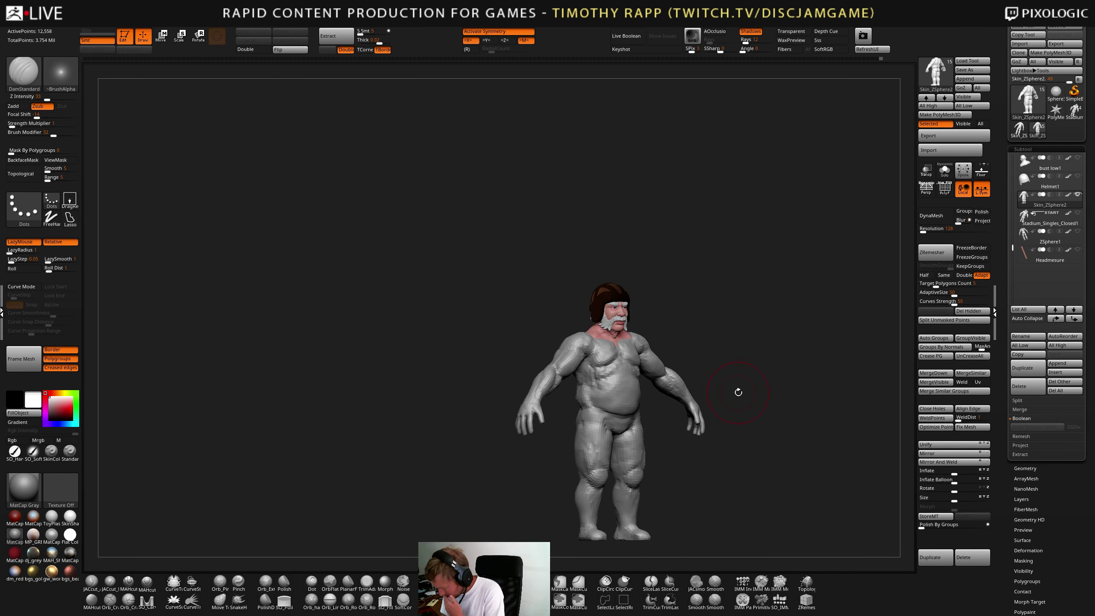
right_drag(737, 442, 778, 367)
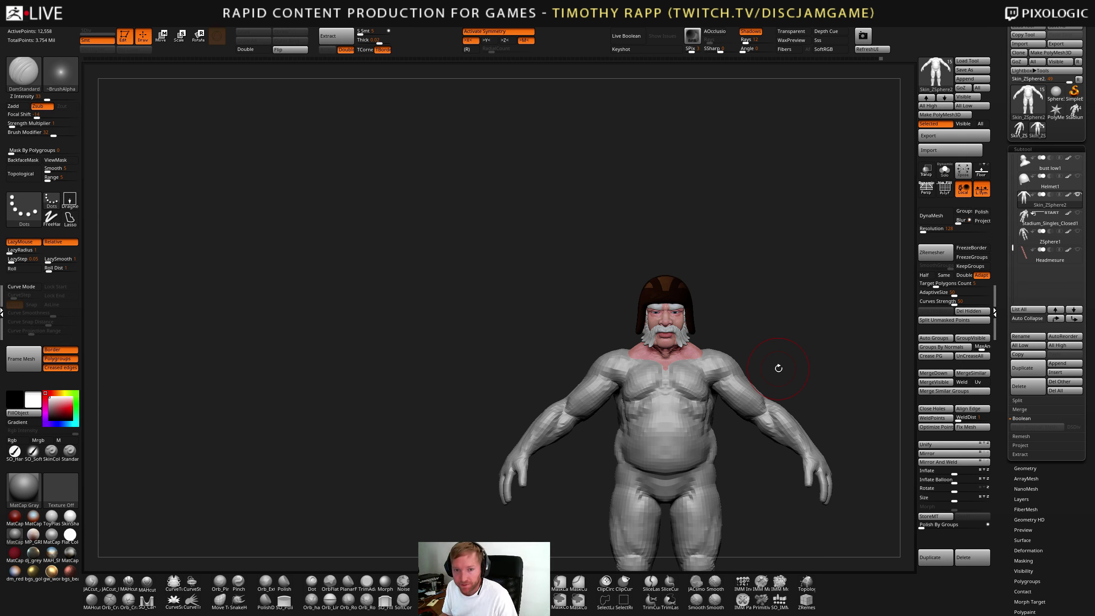
mouse_move(785, 451)
right_down()
mouse_move(722, 423)
mouse_move(685, 428)
mouse_move(703, 418)
mouse_move(703, 462)
right_up()
right_drag(464, 337, 469, 325)
key(2)
drag(481, 339, 452, 330)
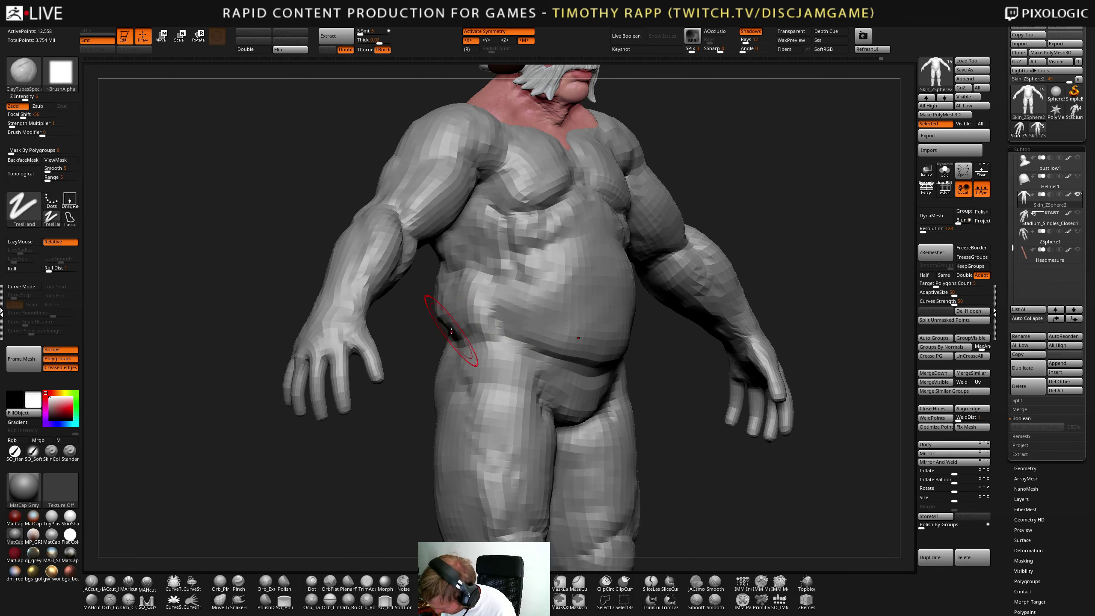
mouse_move(451, 330)
right_down()
mouse_move(500, 339)
mouse_move(428, 336)
right_up()
key(1)
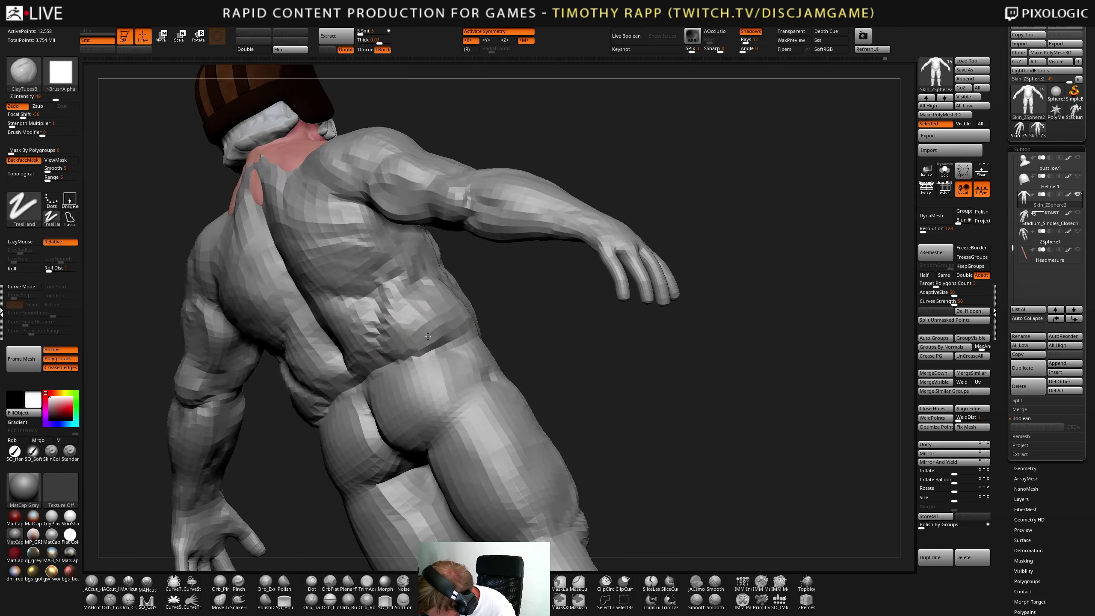
drag(426, 336, 395, 335)
- Define the crease above the buttocks with DamStandard, and refine the flank with ClayTubes and smoothing
mouse_move(415, 319)
right_down()
mouse_move(425, 301)
mouse_move(376, 323)
right_up()
key(3)
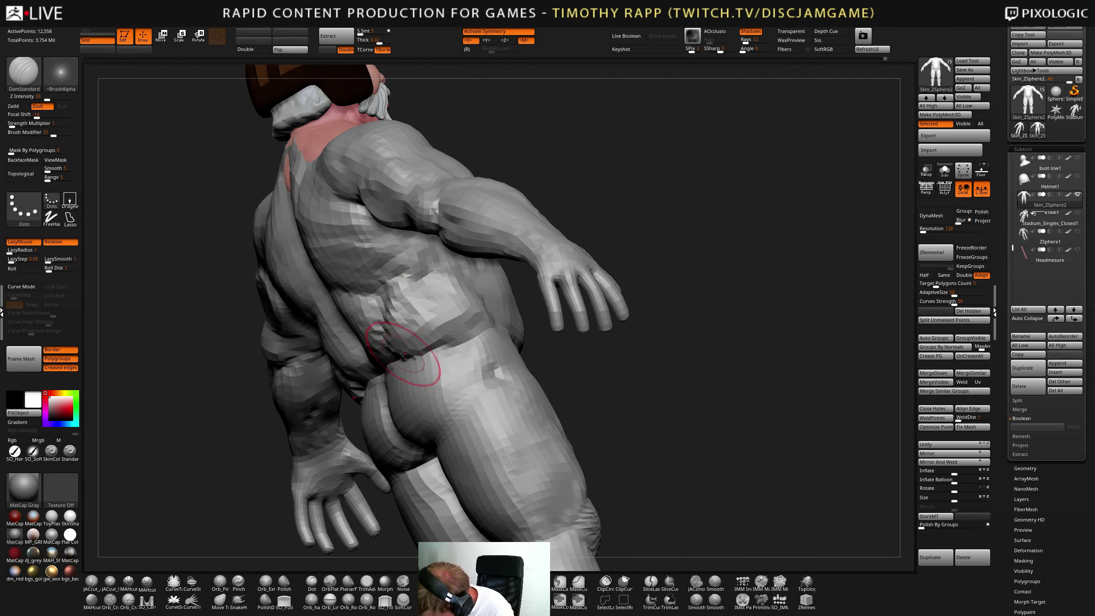
mouse_move(483, 333)
right_down()
mouse_move(501, 325)
mouse_move(494, 356)
mouse_move(517, 358)
mouse_move(496, 305)
mouse_move(501, 313)
right_up()
key(b)
key(c)
key(t)
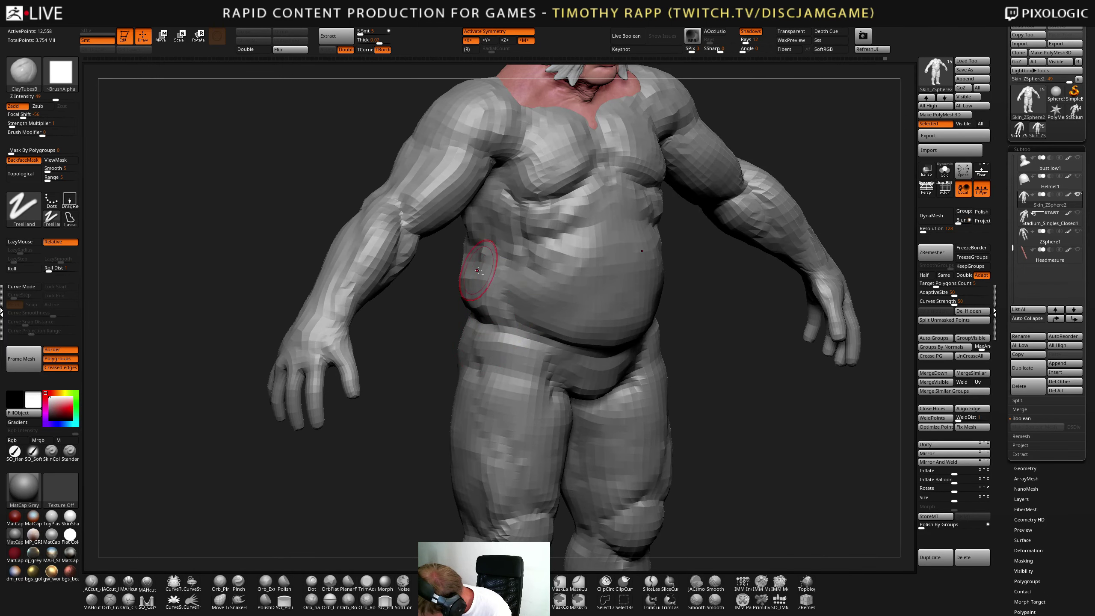
mouse_move(497, 278)
right_down()
mouse_move(459, 356)
mouse_move(420, 345)
mouse_move(377, 356)
mouse_move(386, 372)
right_up()
shift+drag(386, 372, 374, 363)
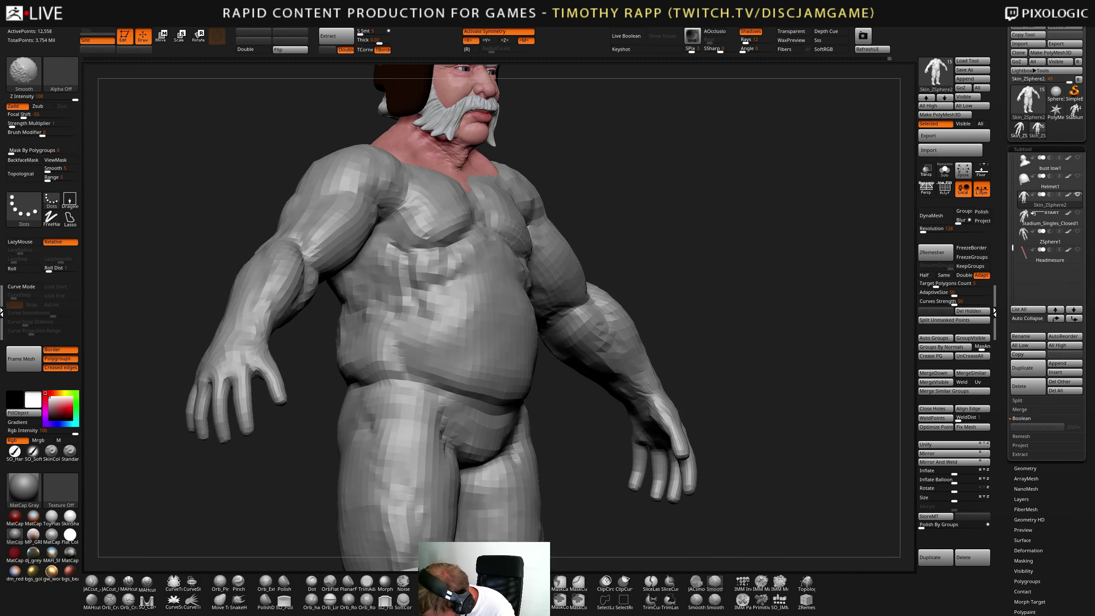
- Carve the fold between the flank and the hip, running under the belly, with the DamStandard brush
right_drag(374, 363, 371, 376)
key(b)
key(d)
key(s)
drag(372, 376, 400, 376)
right_drag(400, 376, 448, 390)
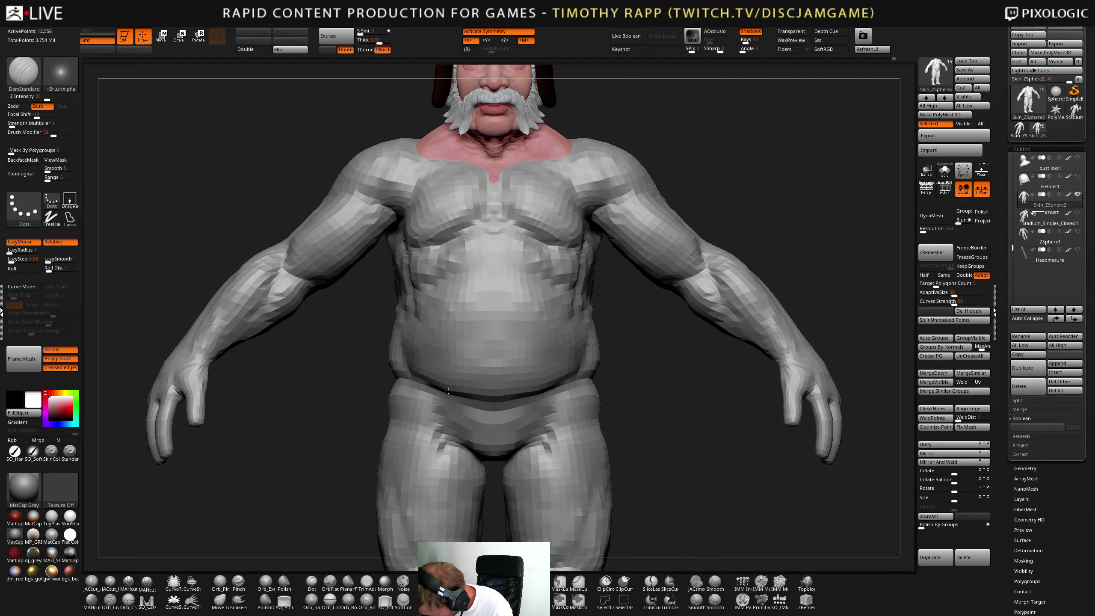
- Add volume to the lower belly just above its fold with the ClayTubes brush
key(b)
key(c)
key(t)
mouse_move(429, 347)
right_down()
mouse_move(444, 365)
mouse_move(429, 366)
right_up()
key(2)
drag(428, 367, 498, 386)
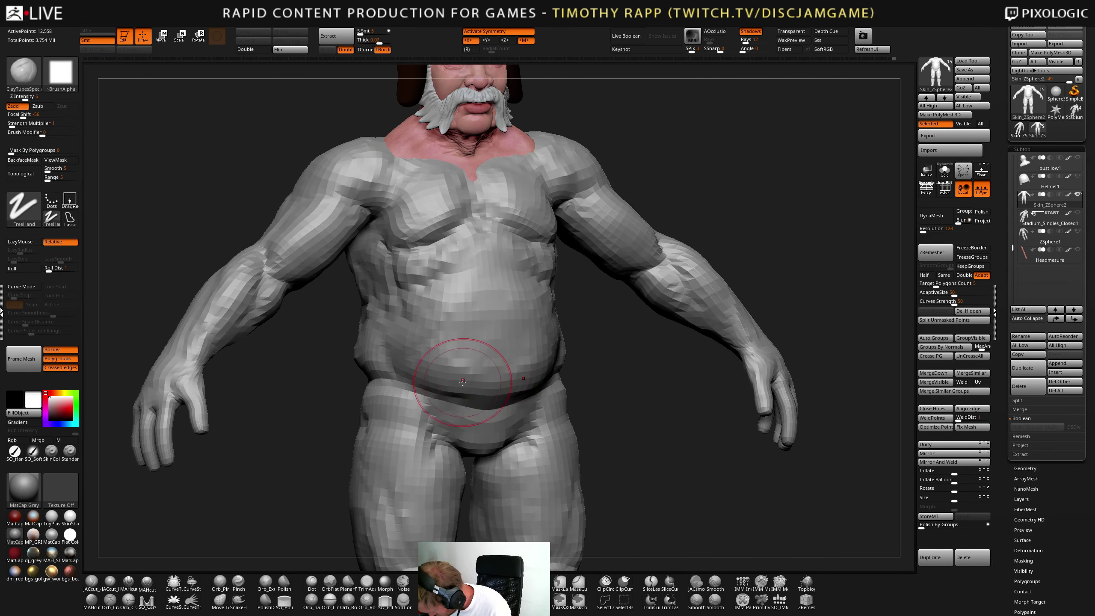
- Sharpen the crease beneath the belly with the DamStandard brush
key(b)
key(d)
key(s)
right_drag(428, 367, 446, 392)
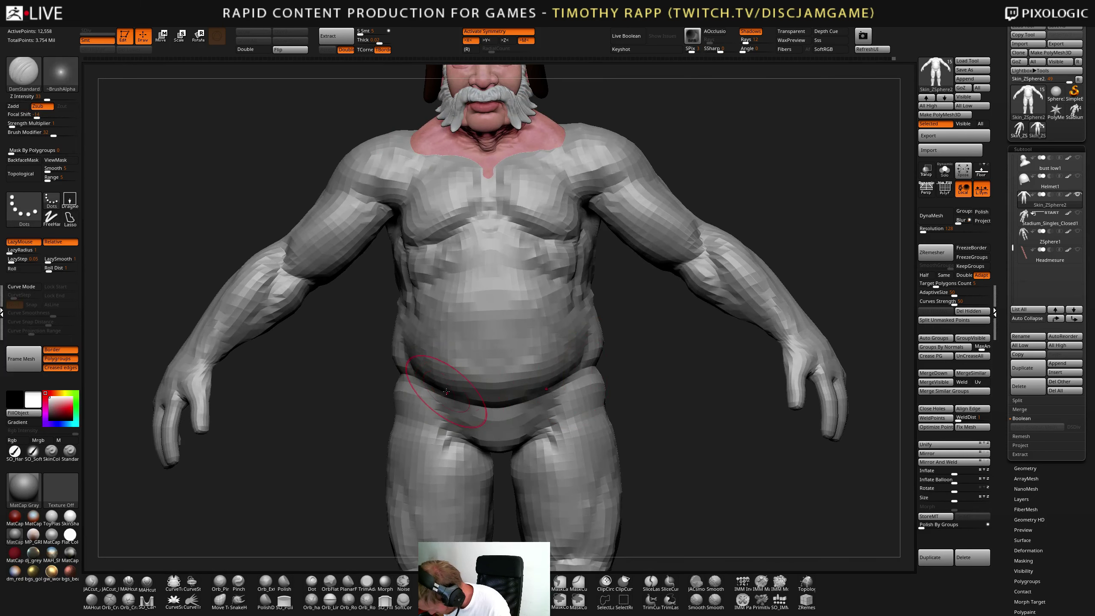
- Rework the flanks and lower back with the ClayTubes and DamStandard brushes, smoothing the lumpy muscle forms above the hips
mouse_move(633, 366)
ctrl+right_down()
mouse_move(595, 404)
mouse_move(677, 393)
mouse_move(709, 424)
mouse_move(674, 411)
mouse_move(633, 345)
mouse_move(655, 305)
mouse_move(653, 279)
mouse_move(614, 302)
ctrl+right_up()
key(b)
key(c)
key(t)
key(b)
key(d)
key(s)
mouse_move(640, 306)
shift+mouse_down()
mouse_move(638, 294)
mouse_move(641, 316)
shift+mouse_up()
key(b)
key(c)
key(t)
mouse_move(669, 322)
right_down()
mouse_move(649, 313)
mouse_move(666, 310)
mouse_move(645, 309)
mouse_move(650, 302)
mouse_move(634, 346)
right_up()
key(shift)
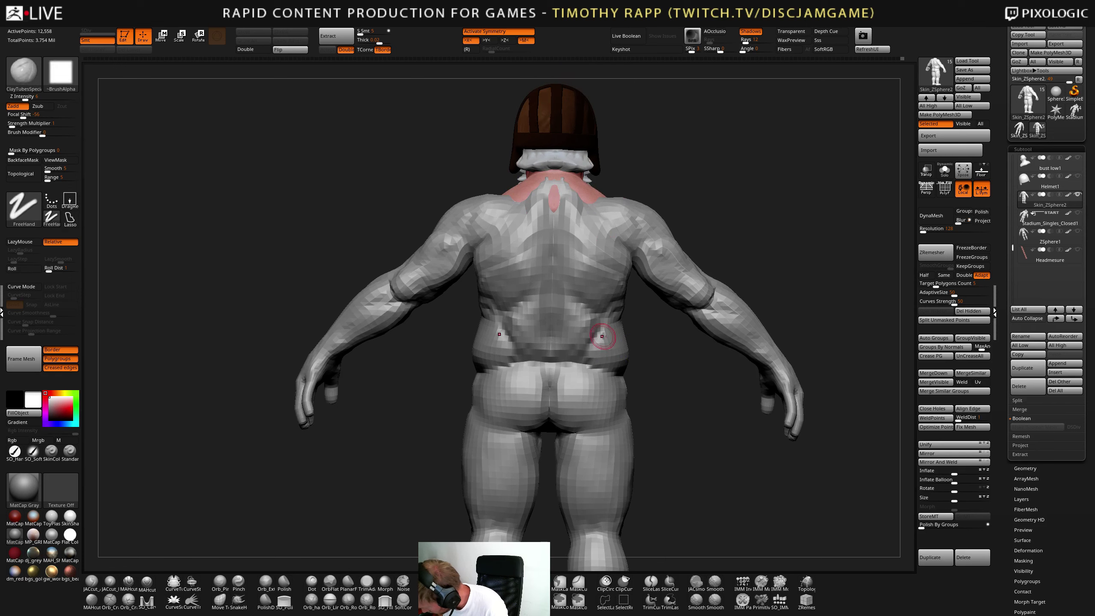
shift+drag(594, 336, 542, 318)
- Carve the grooves beside the spine in the lower back with the DamStandard brush
mouse_move(542, 318)
right_down()
mouse_move(555, 320)
mouse_move(526, 338)
right_up()
key(b)
key(d)
key(s)
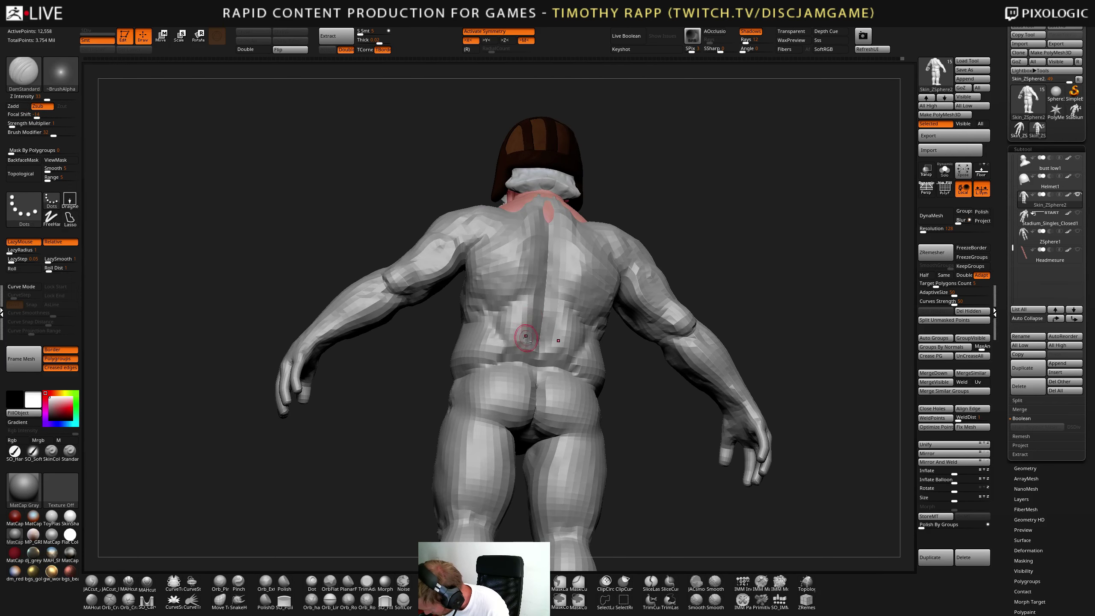
drag(491, 320, 516, 348)
right_drag(516, 348, 525, 354)
- Fill the center of the lower back above the buttocks with the ClayTubes brush
key(b)
key(c)
key(t)
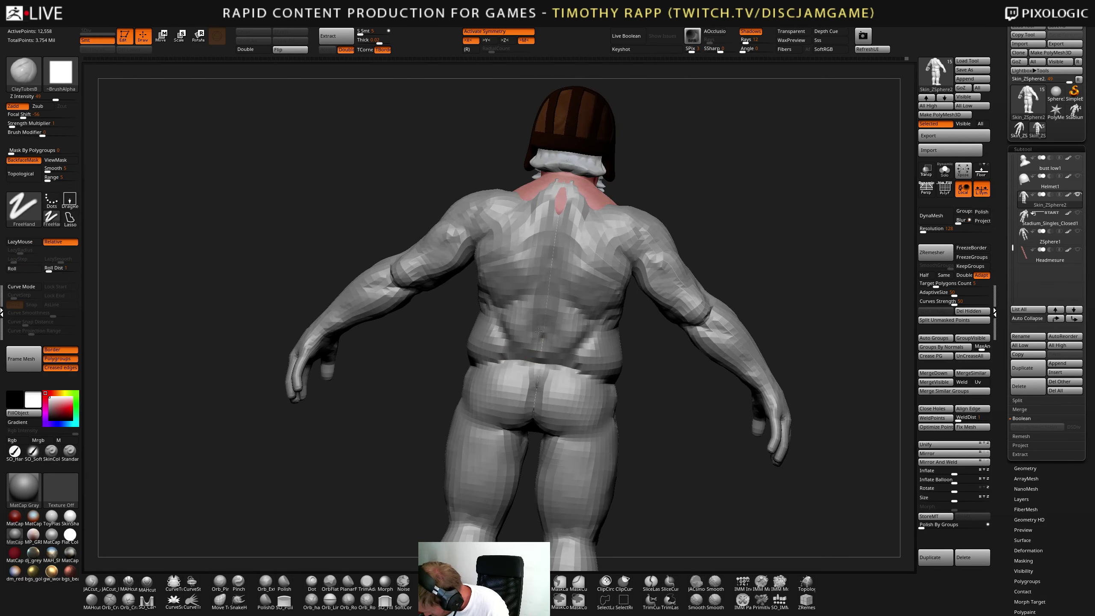
drag(537, 332, 533, 305)
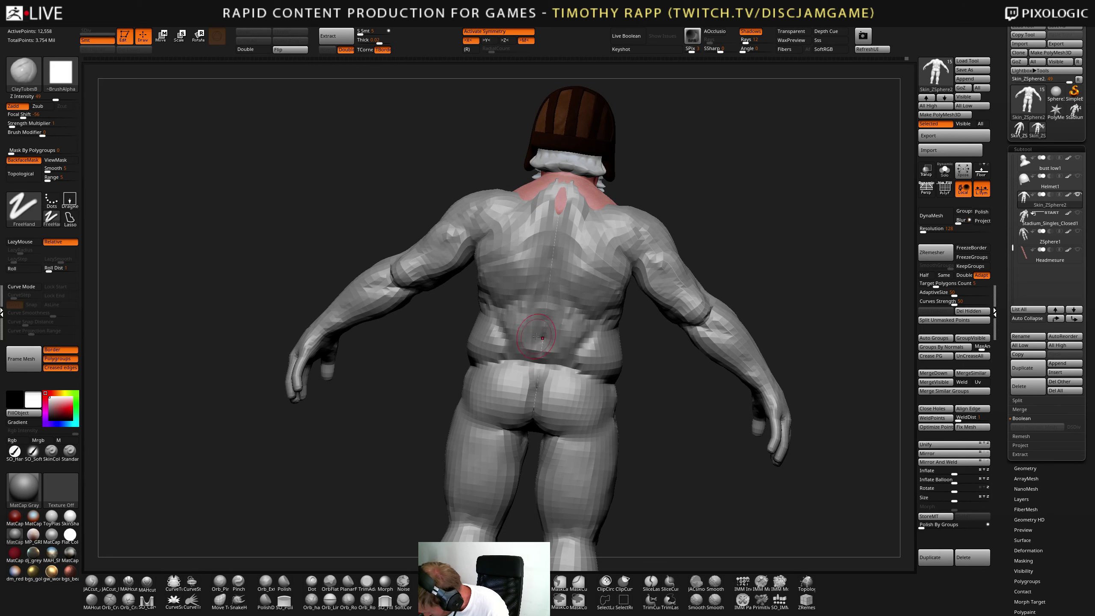
- Show the Headmeasure subtool's column of heads beside the body in front view
mouse_move(536, 337)
right_down()
mouse_move(521, 305)
mouse_move(491, 307)
mouse_move(457, 346)
mouse_move(523, 298)
right_up()
right_drag(440, 360, 614, 451)
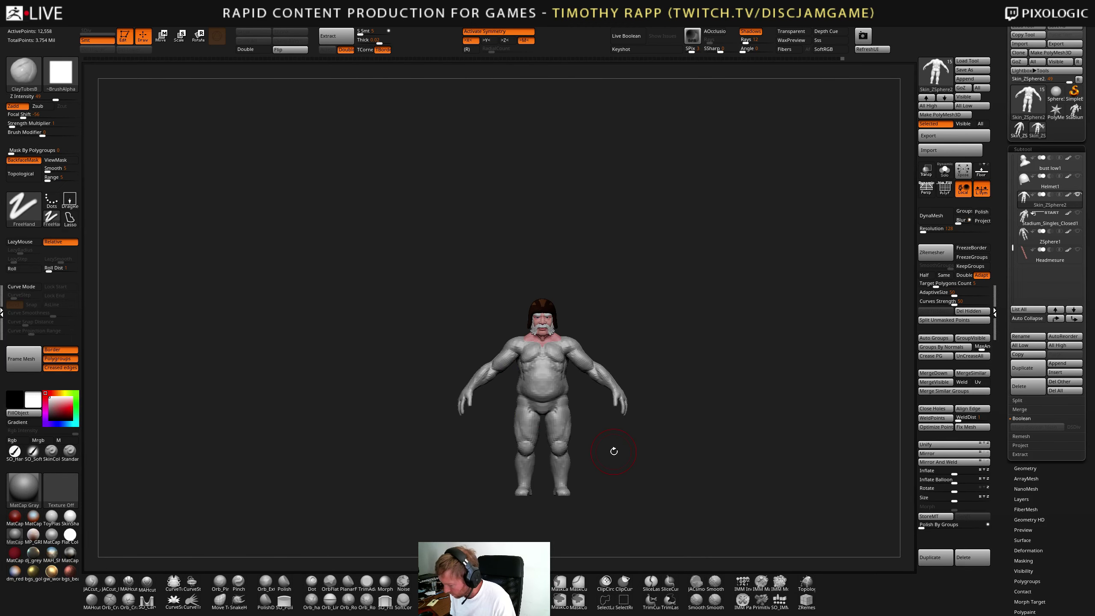
right_drag(596, 496, 745, 460)
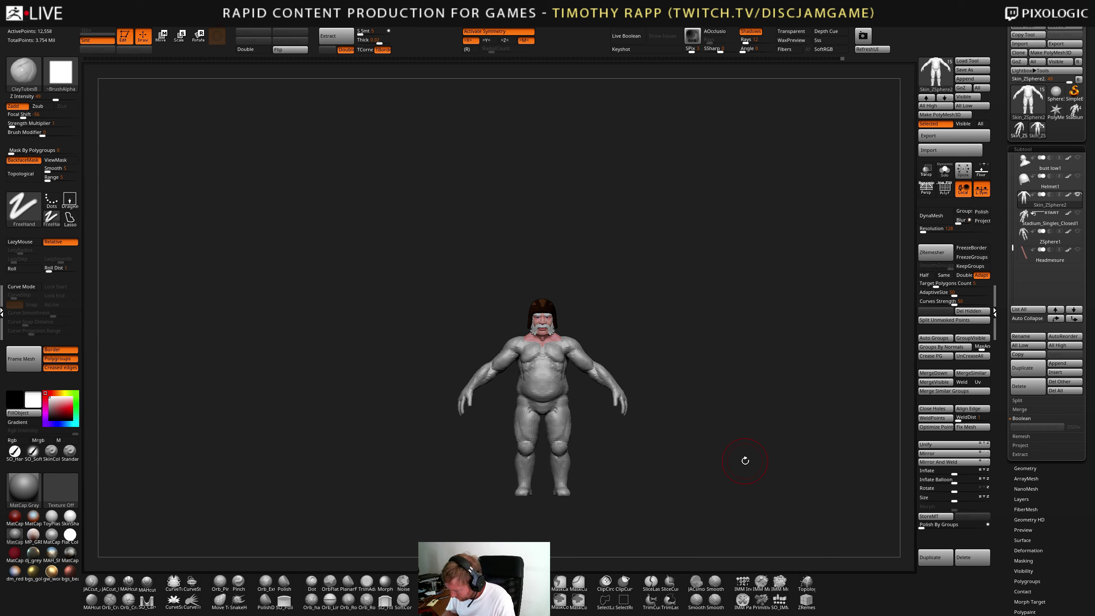
alt+right_drag(618, 387, 702, 349)
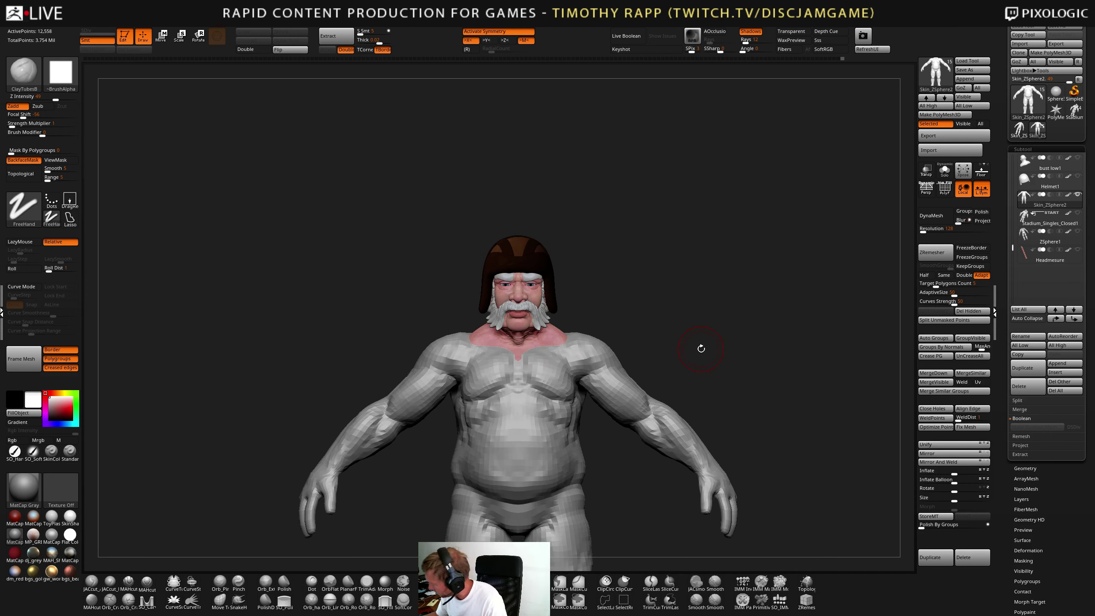
drag(1010, 224, 1018, 149)
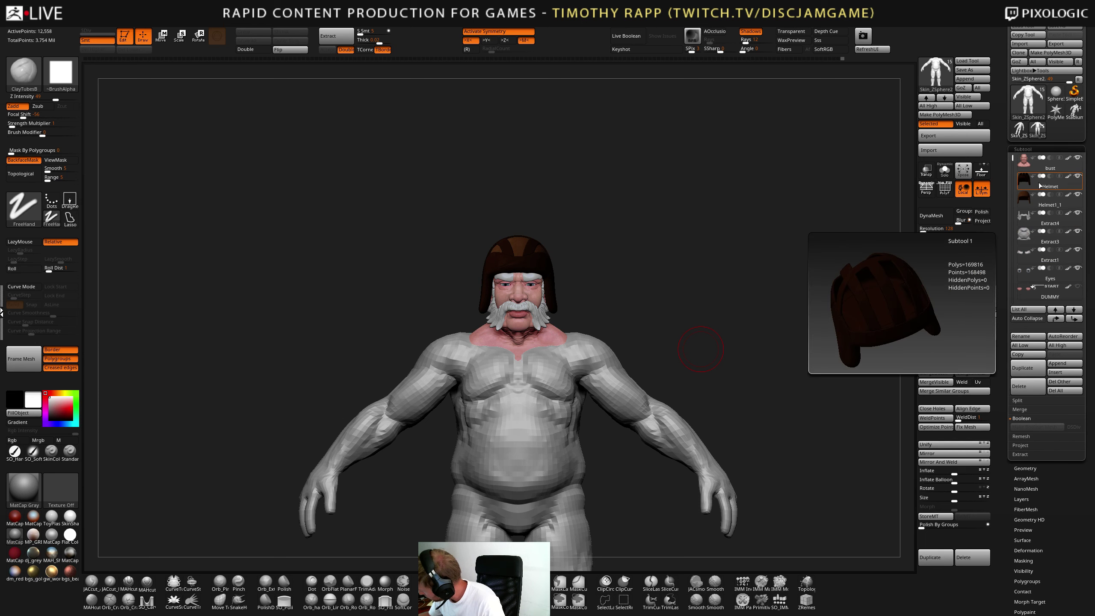
scroll(1069, 259, down, 5)
click(1078, 269)
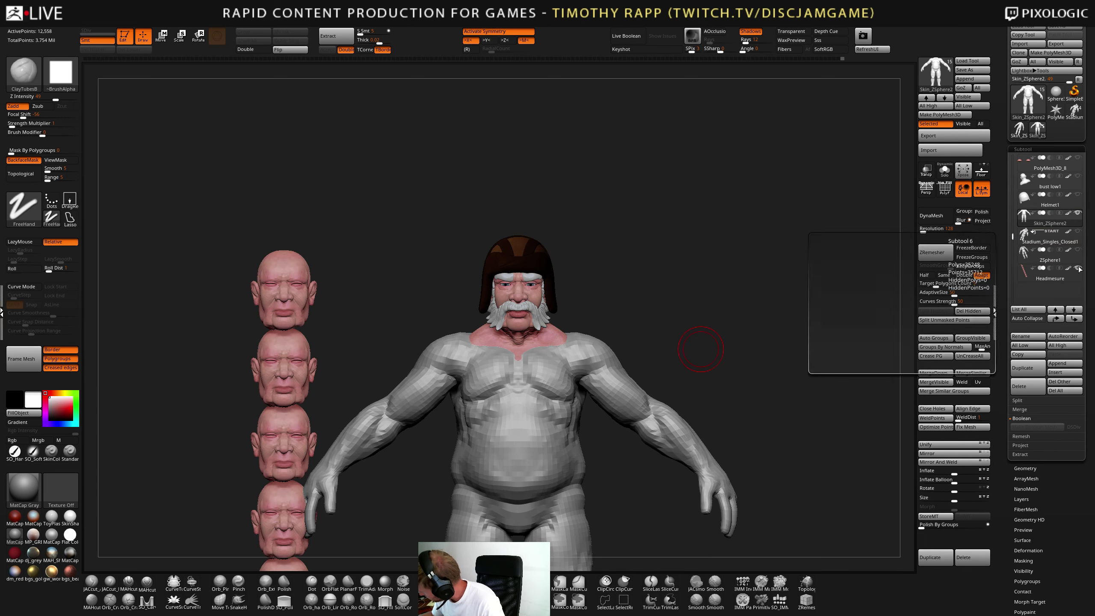
- Compare the full body's height with the Headmeasure column in front view, marking off the span below the feet
alt+drag(770, 431, 667, 416)
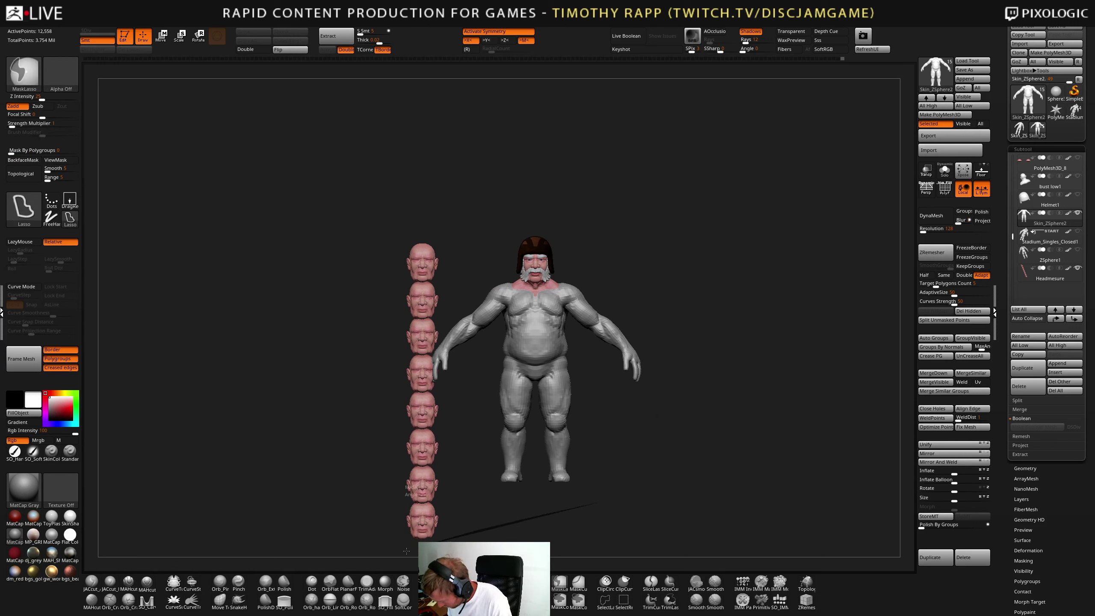
mouse_move(671, 514)
ctrl+mouse_down()
mouse_move(379, 540)
mouse_move(379, 529)
mouse_move(354, 543)
ctrl+mouse_up()
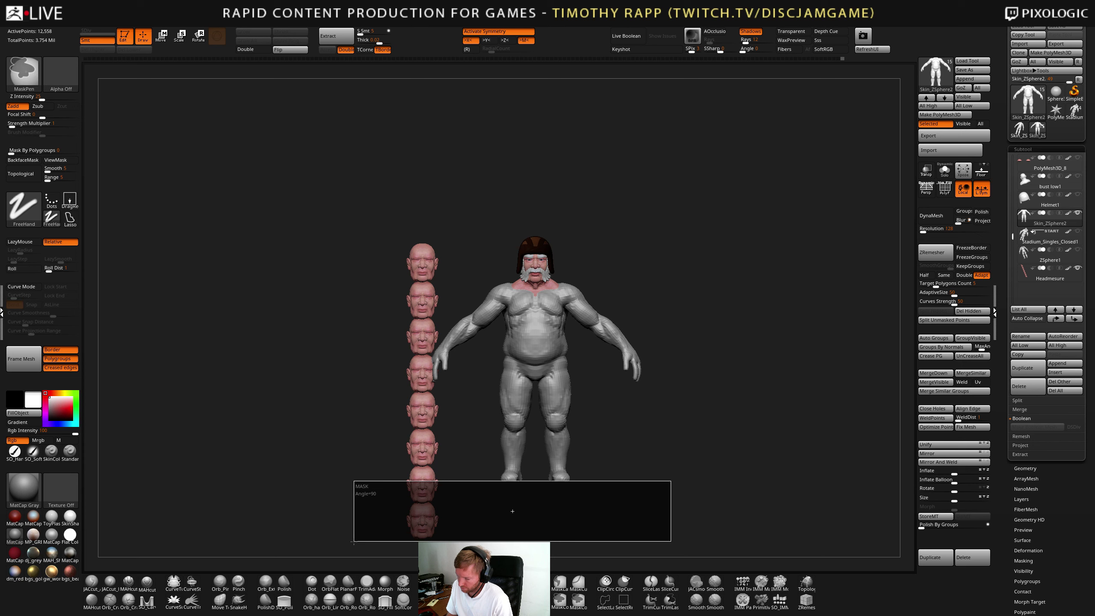
mouse_move(353, 543)
ctrl+mouse_down()
mouse_move(714, 460)
mouse_move(709, 447)
mouse_move(697, 460)
ctrl+mouse_up()
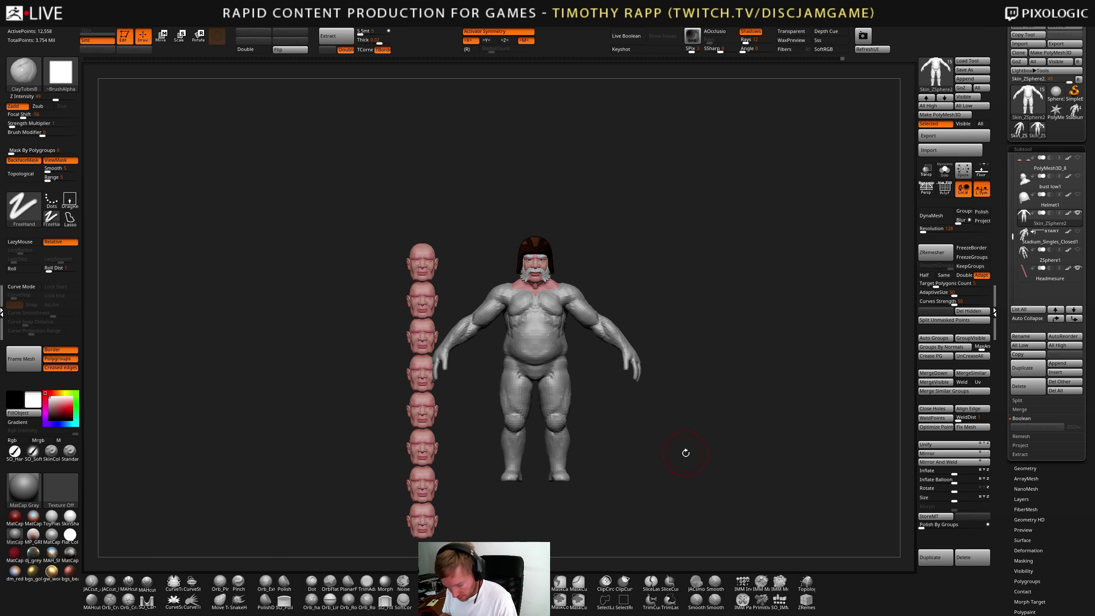
key(e)
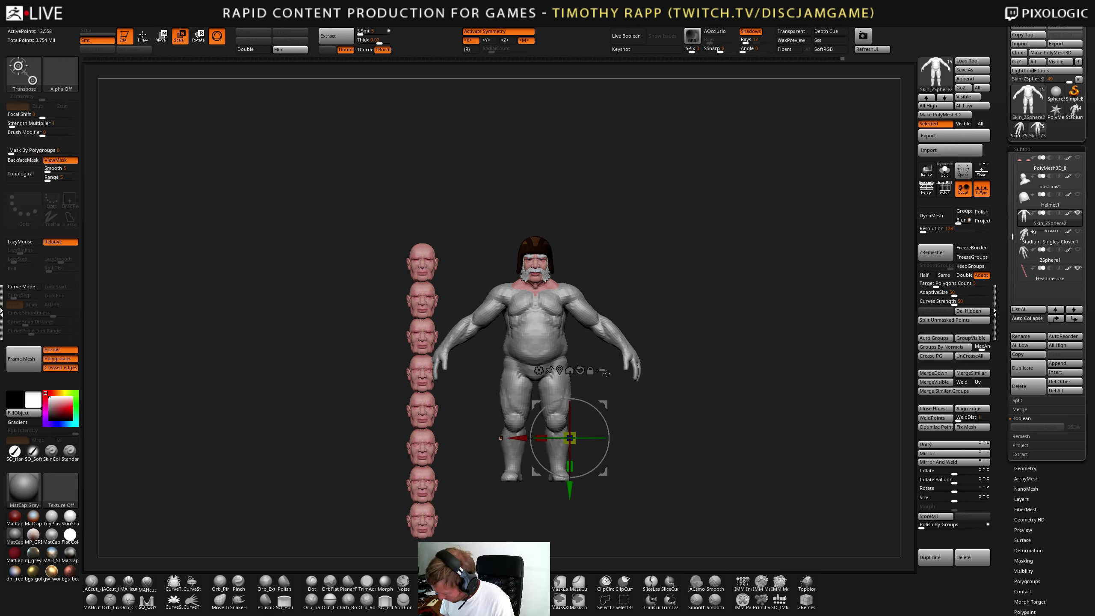
drag(569, 438, 583, 433)
key(ctrl+z)
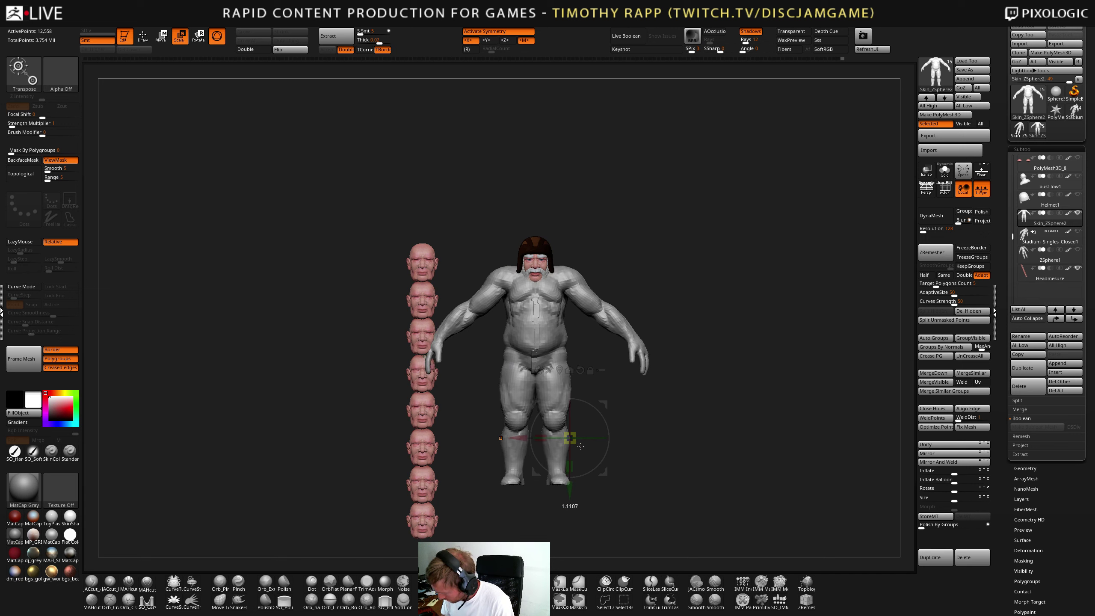
key(ctrl+z)
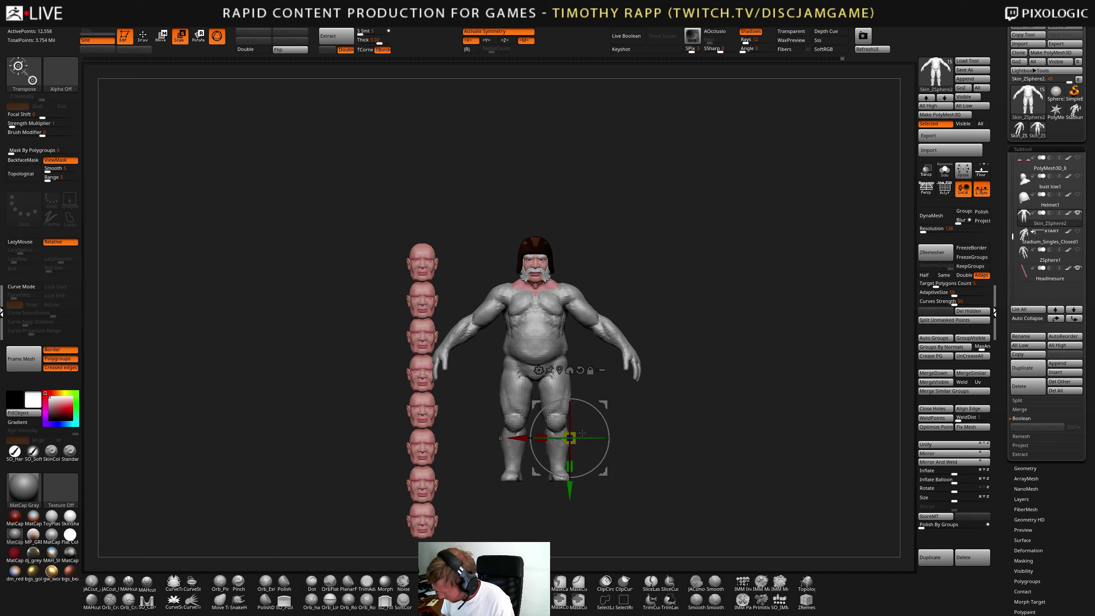
- Turn off symmetry and place the transform gizmo, with its orientation reset, on the centerline at the base of the neck
alt+click(562, 375)
click(554, 307)
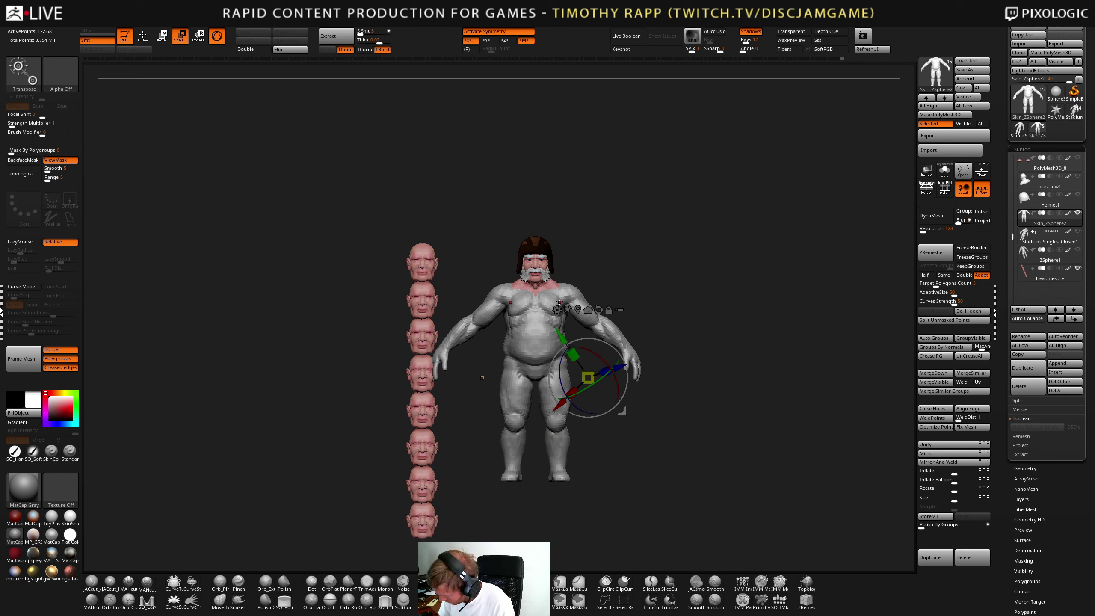
click(608, 310)
click(592, 310)
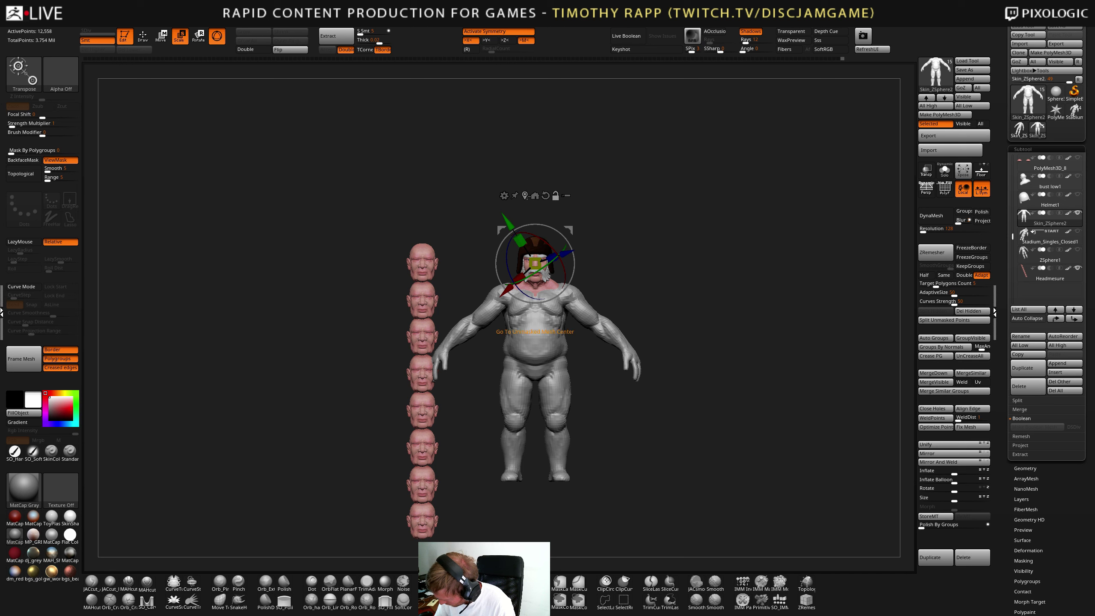
key(x)
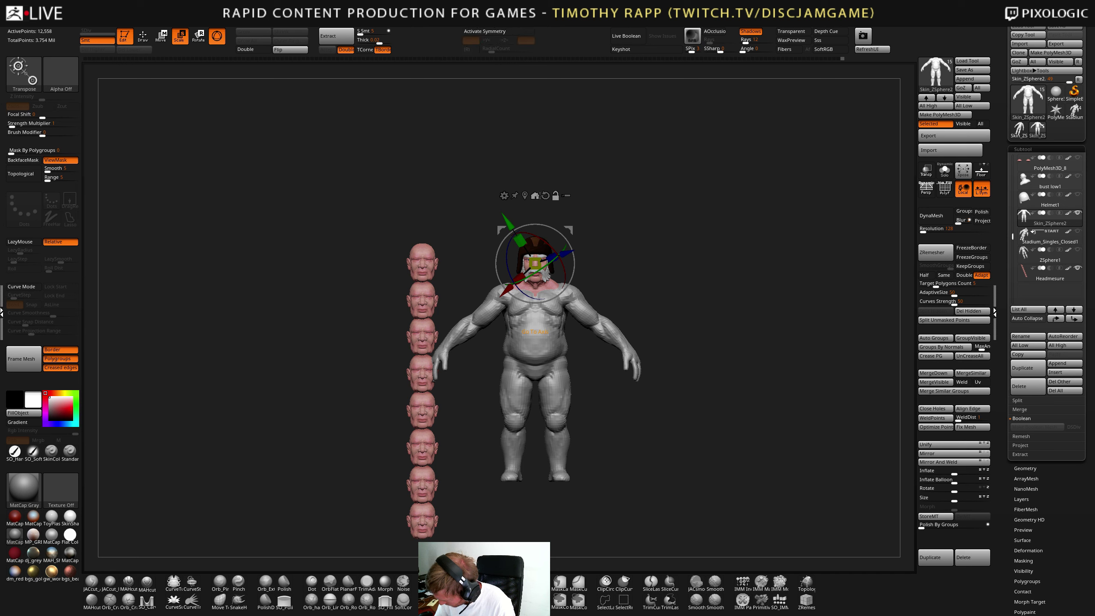
click(545, 195)
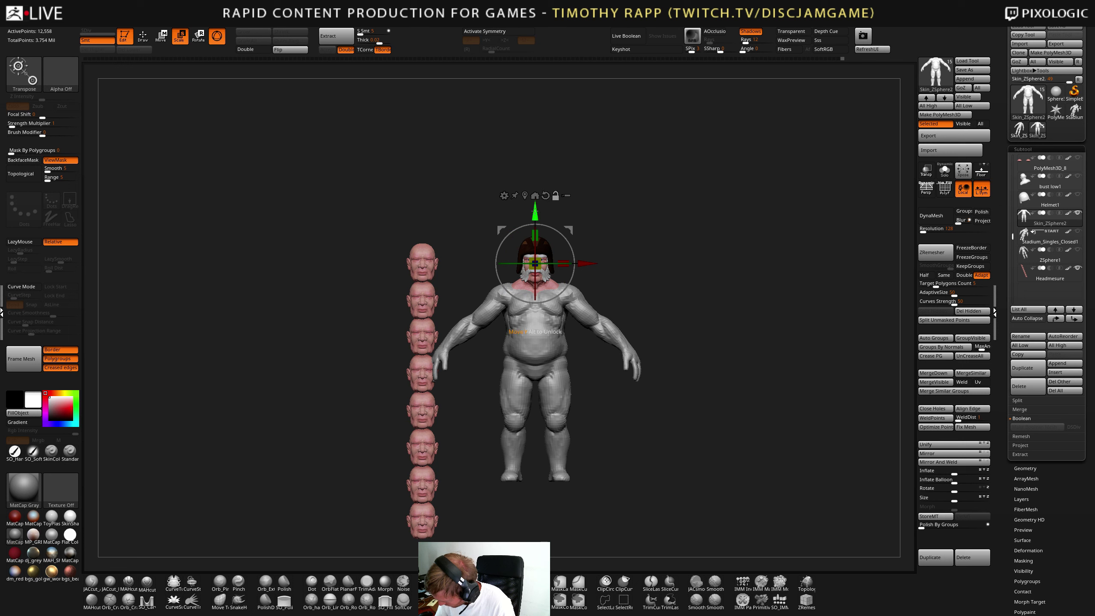
drag(535, 212, 545, 230)
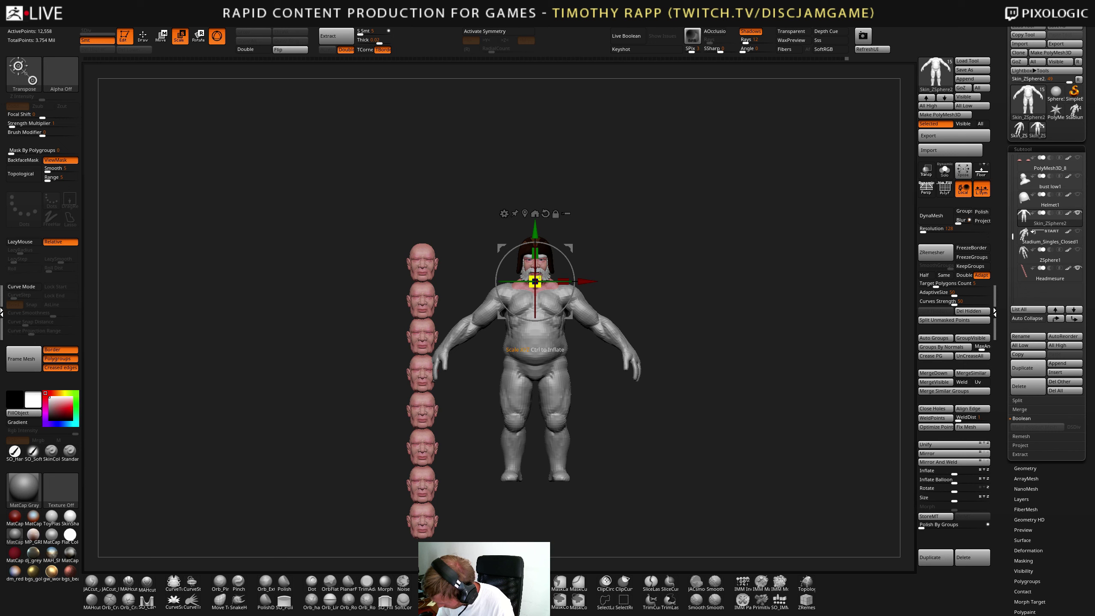
- Scale the whole body up uniformly by about 1.06 from the base of the neck, leaving the head and helmet unscaled
drag(536, 280, 544, 275)
key(q)
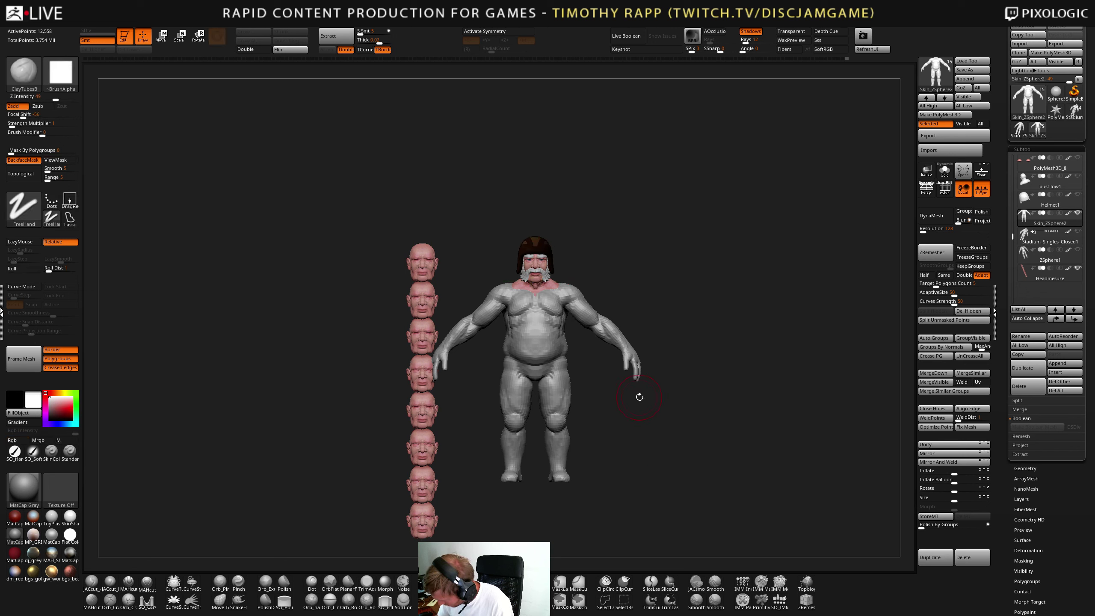
key(w)
drag(539, 277, 546, 274)
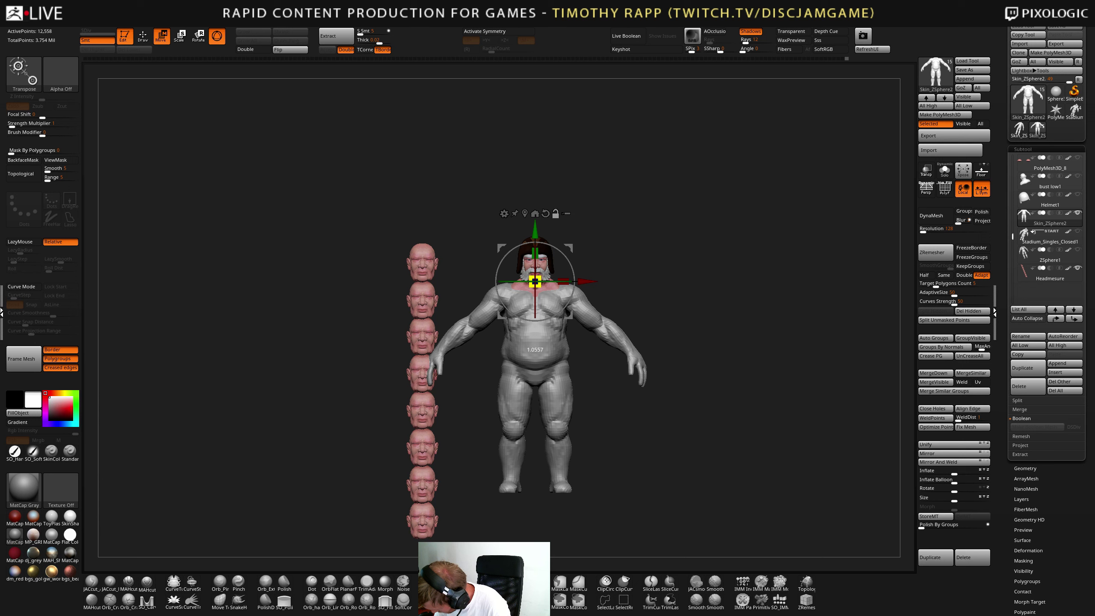
drag(547, 273, 547, 274)
key(q)
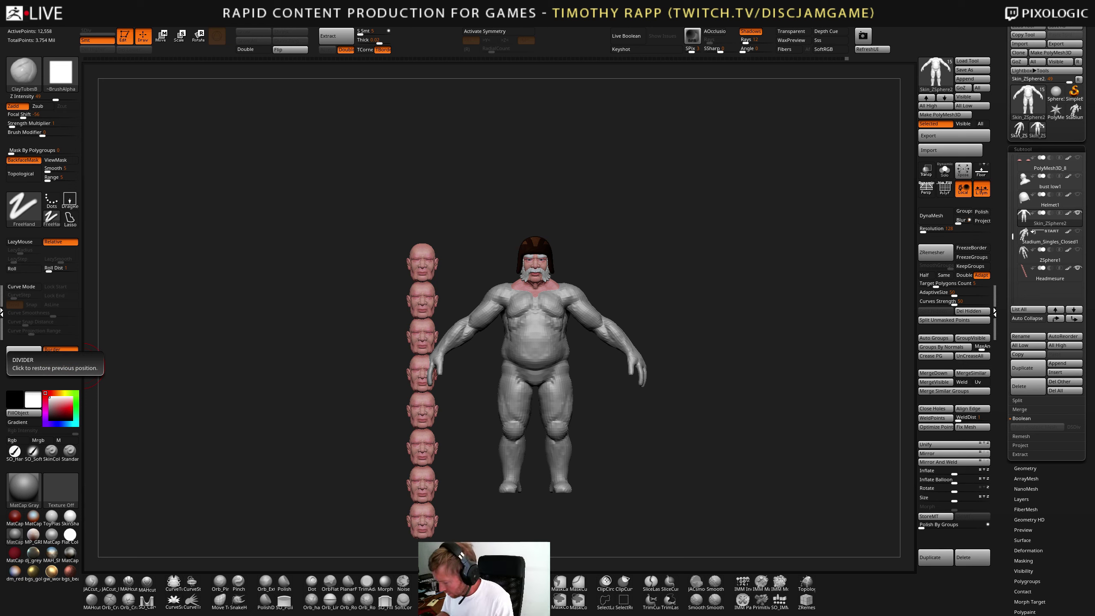
- Touch up the back of the neck base with the DamStandard and Smooth brushes, and turn symmetry back on
drag(689, 377, 713, 376)
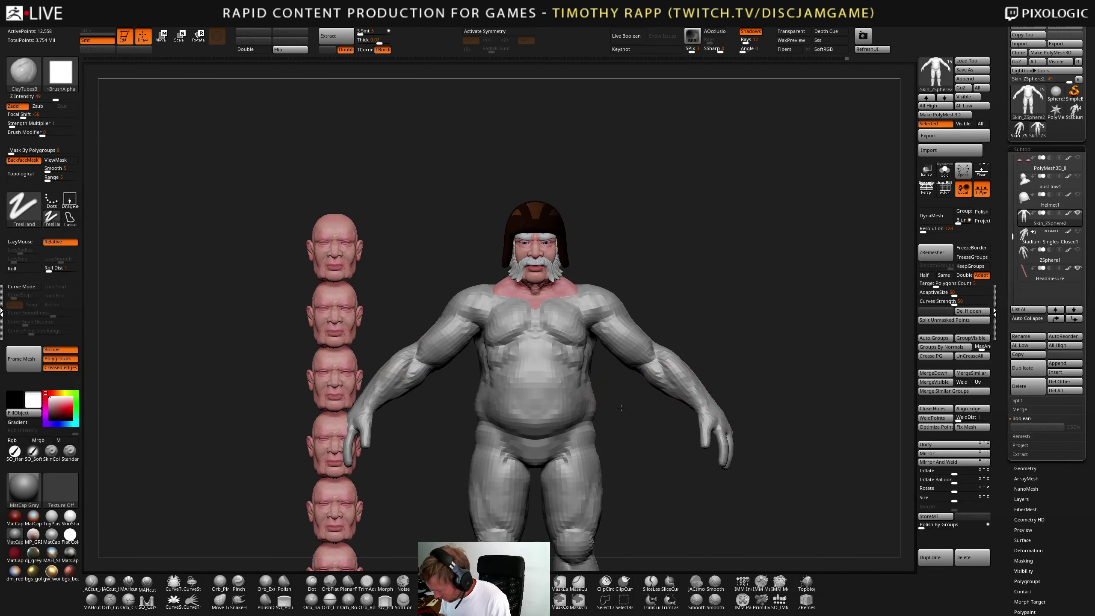
drag(623, 397, 708, 375)
mouse_move(708, 375)
right_down()
mouse_move(681, 388)
mouse_move(699, 433)
mouse_move(702, 412)
mouse_move(742, 413)
mouse_move(672, 423)
mouse_move(687, 393)
mouse_move(686, 408)
mouse_move(639, 345)
right_up()
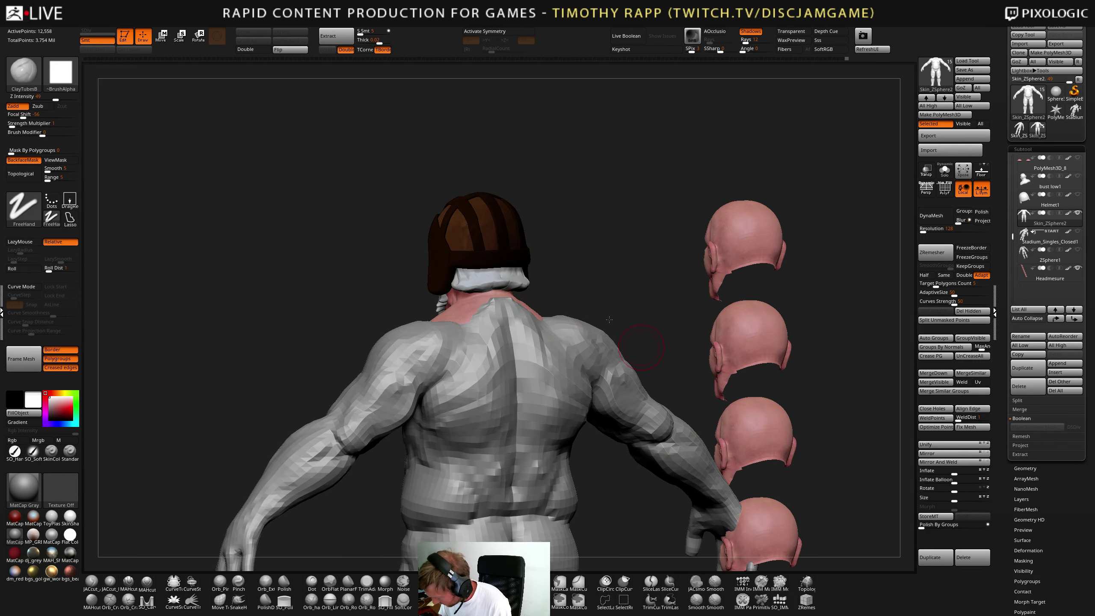
key(b)
key(d)
key(s)
right_drag(500, 298, 505, 302)
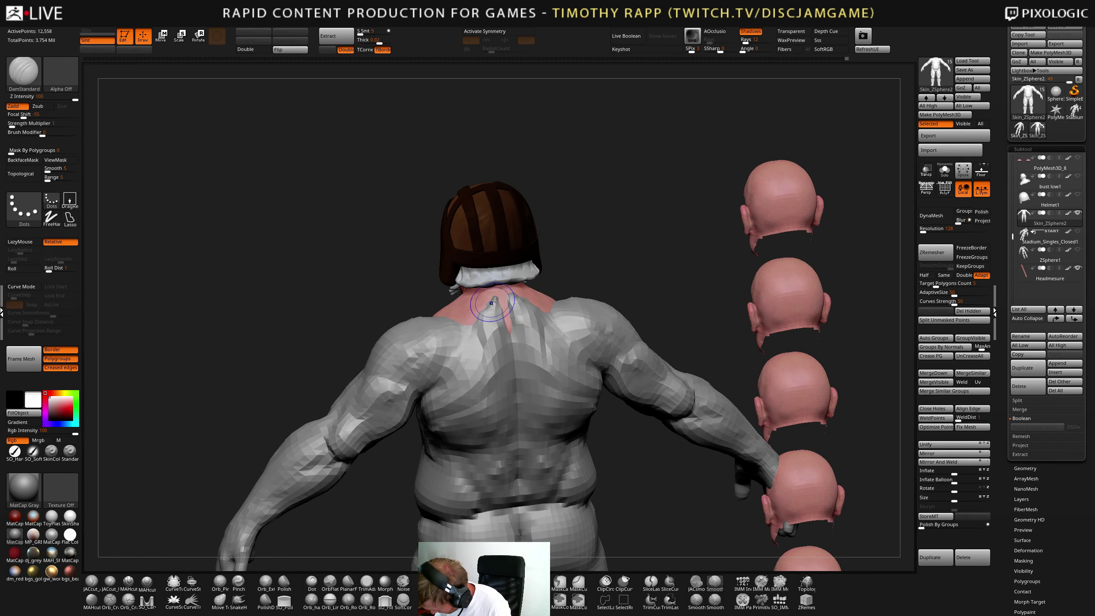
key(ctrl+s)
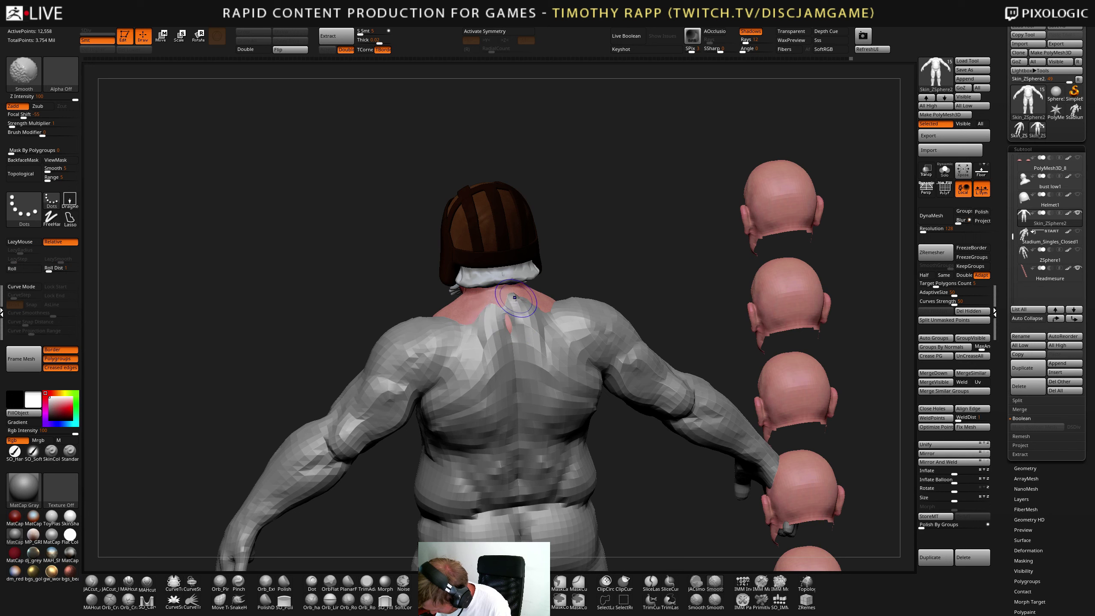
key(x)
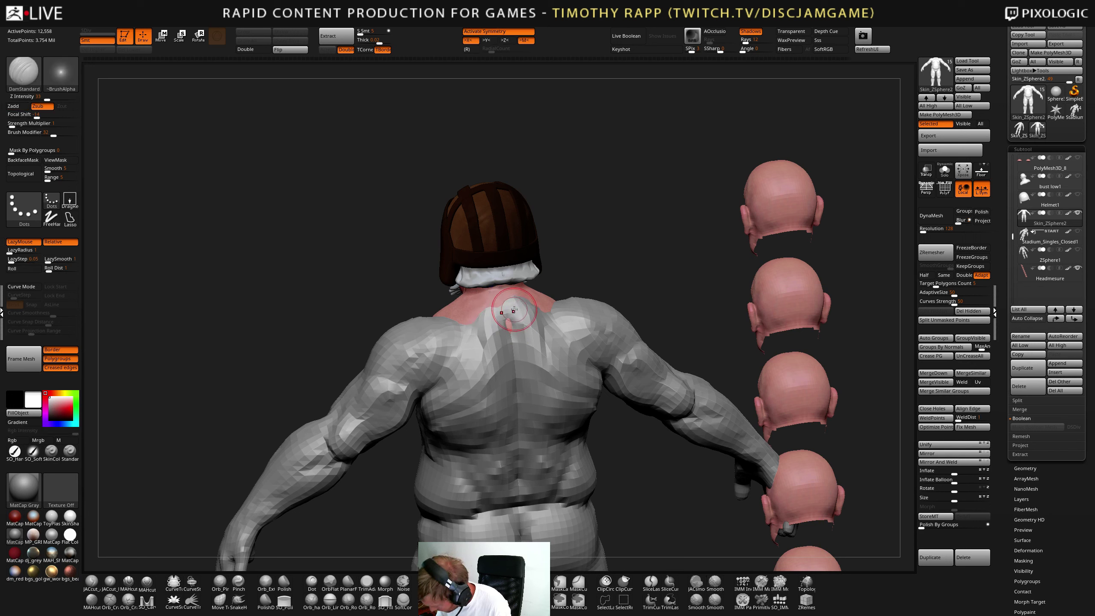
right_drag(513, 314, 516, 292)
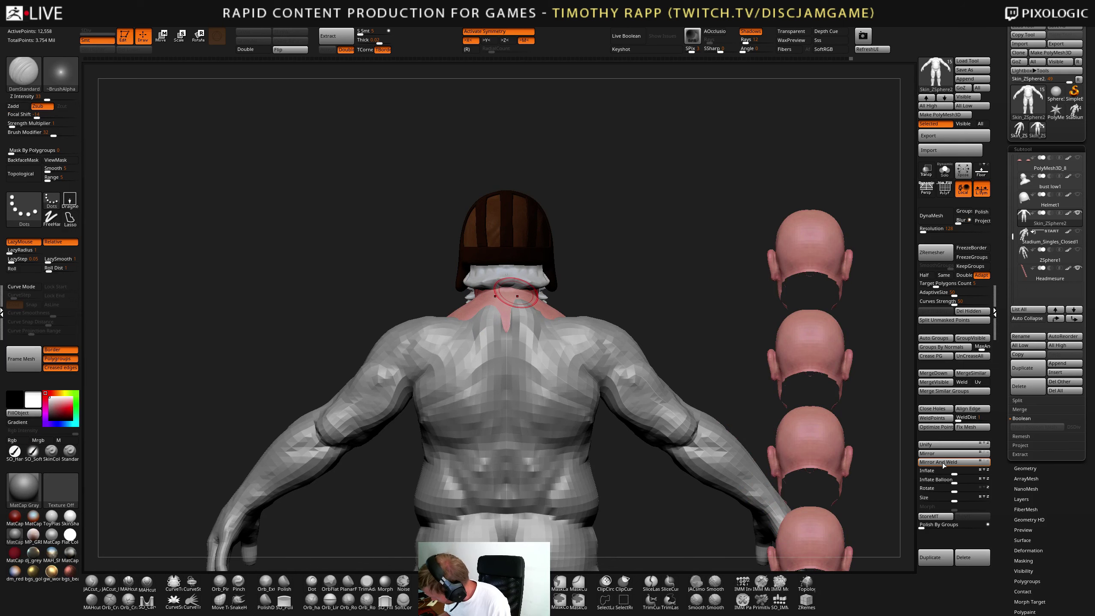
- Smooth the center of the back and apply Mirror And Weld to the body mesh
alt+right_drag(573, 512, 591, 381)
shift+drag(524, 400, 524, 442)
right_drag(535, 440, 553, 402)
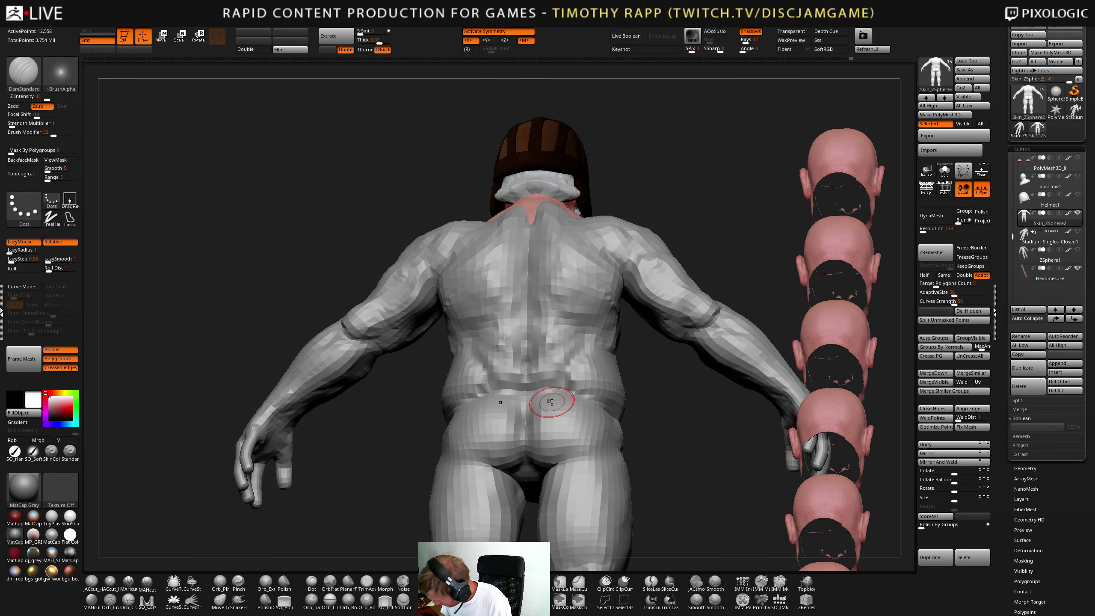
click(941, 462)
shift+right_drag(655, 455, 631, 389)
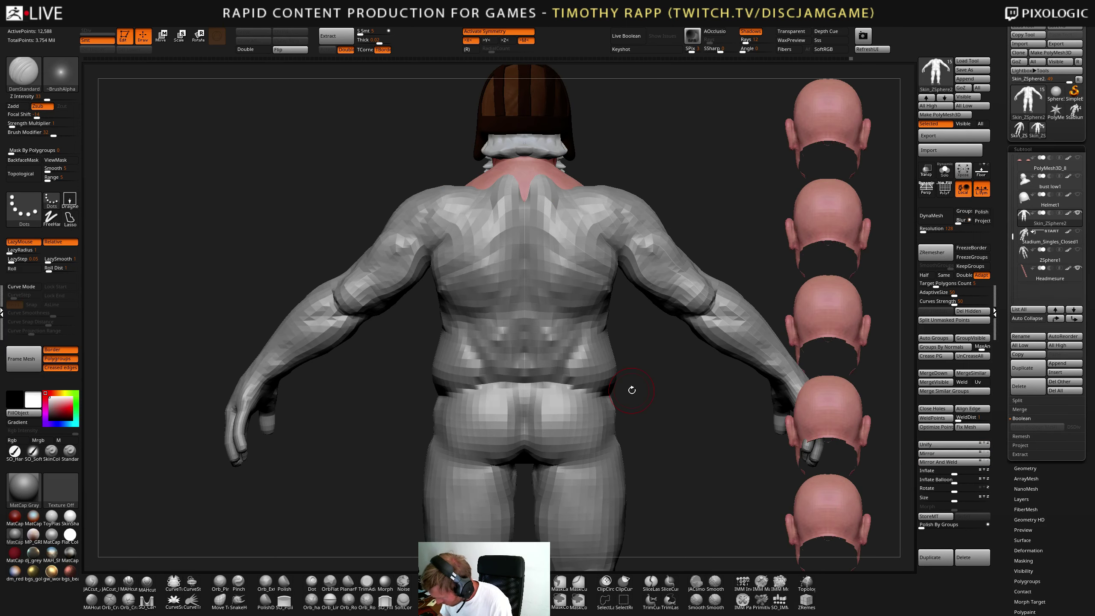
- Smooth the upper back between the shoulder blades, up to the base of the neck
shift+drag(543, 214, 530, 210)
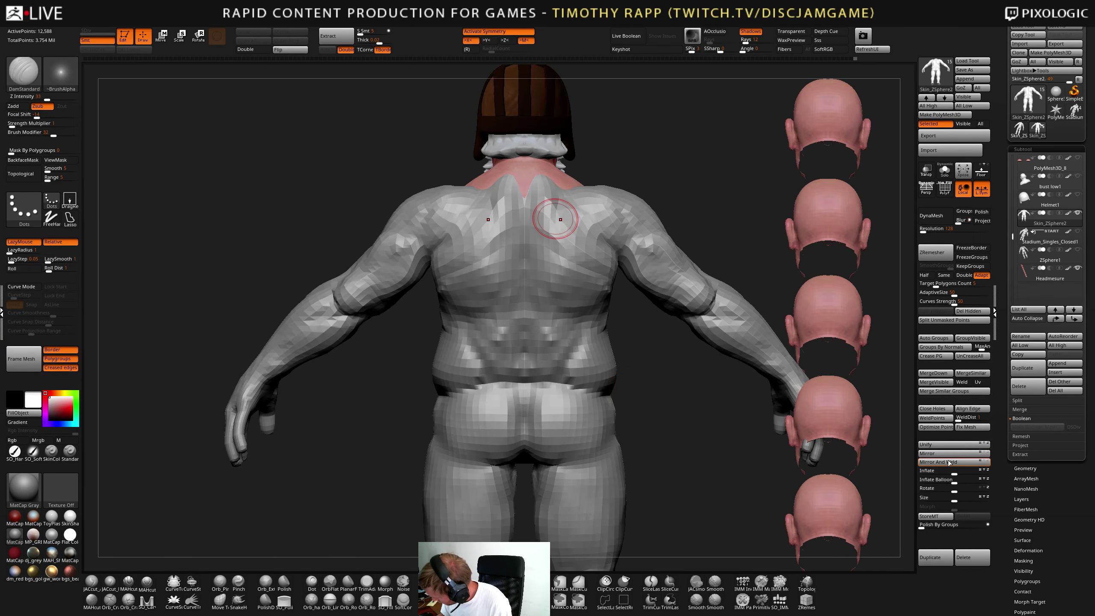
mouse_move(523, 208)
shift+mouse_down()
mouse_move(509, 196)
mouse_move(518, 208)
mouse_move(512, 178)
shift+mouse_up()
shift+right_drag(512, 177, 691, 294)
- Nudge the body under the helmeted head in side view with the Move gizmo to fit the neck
key(f)
right_drag(626, 367, 754, 313)
right_drag(735, 375, 717, 361)
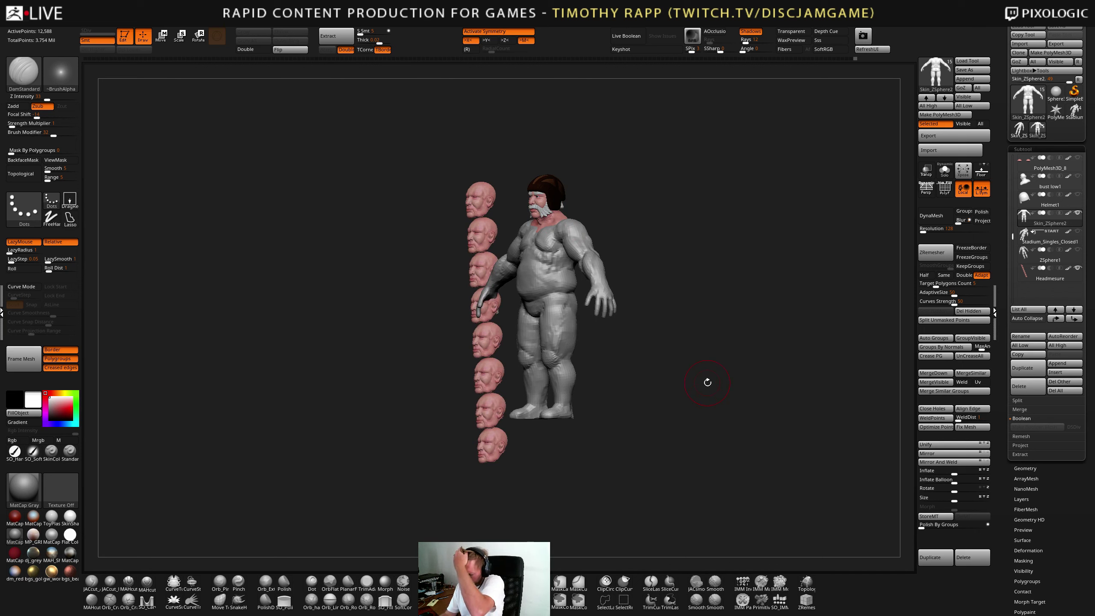
right_drag(730, 397, 752, 403)
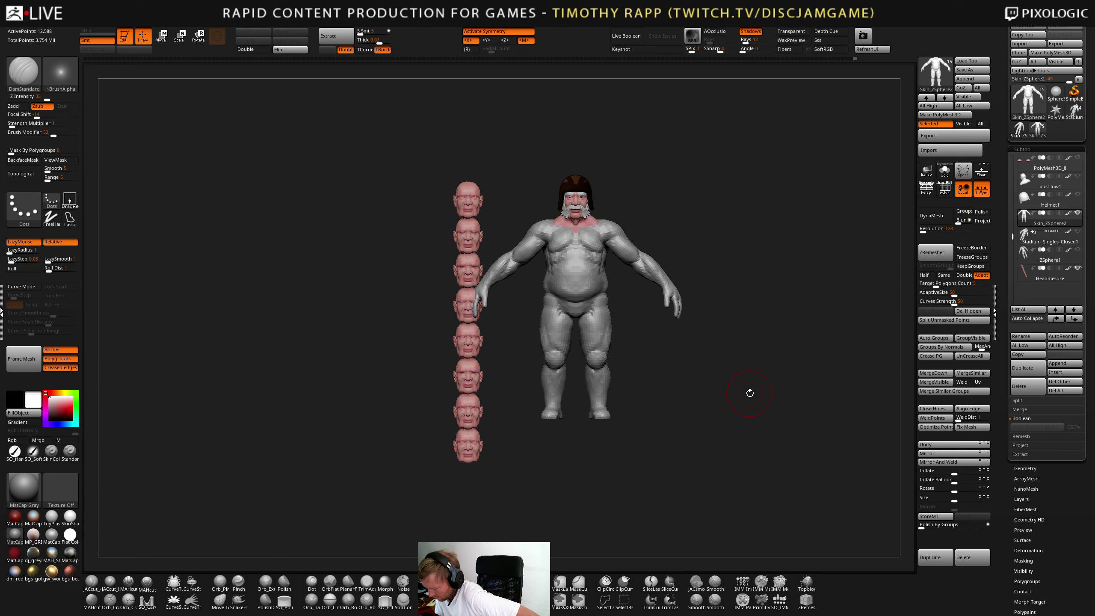
alt+drag(663, 255, 655, 373)
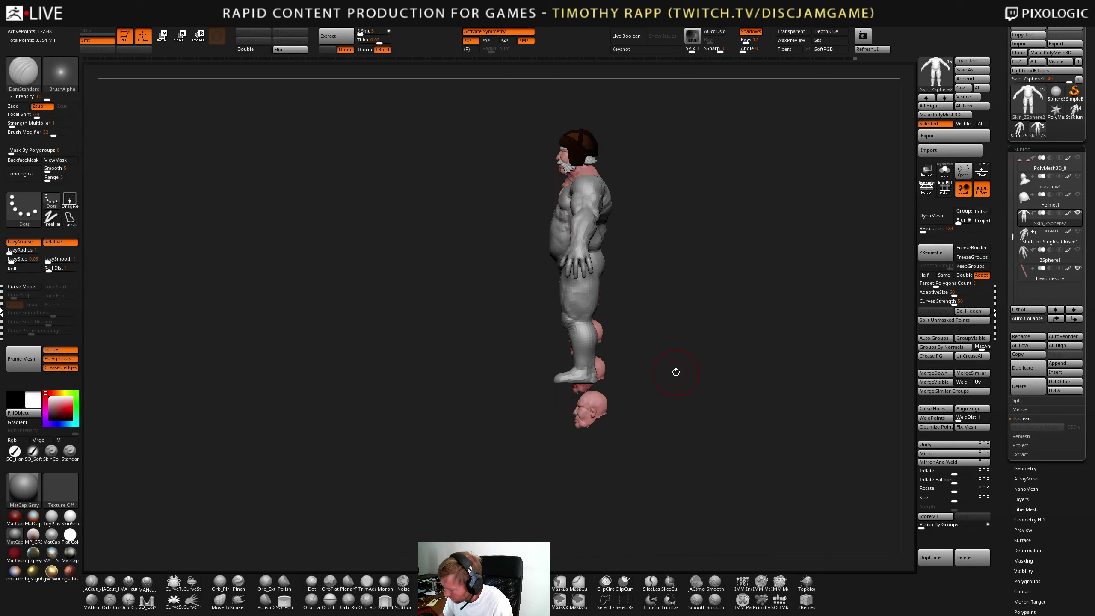
key(w)
drag(605, 139, 603, 137)
scroll(631, 136, up, 5)
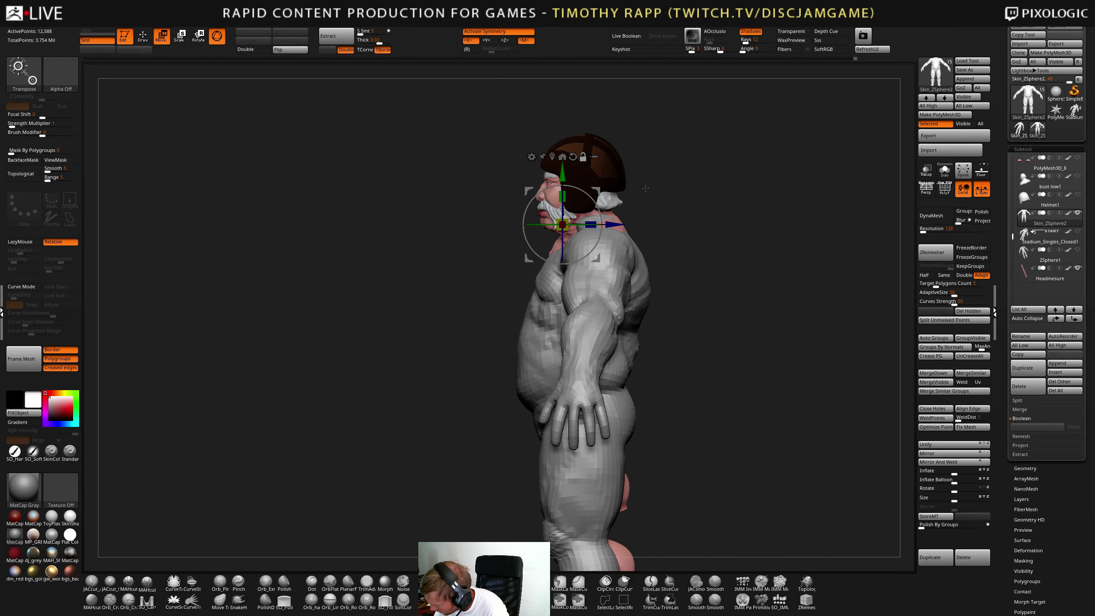
drag(600, 187, 601, 188)
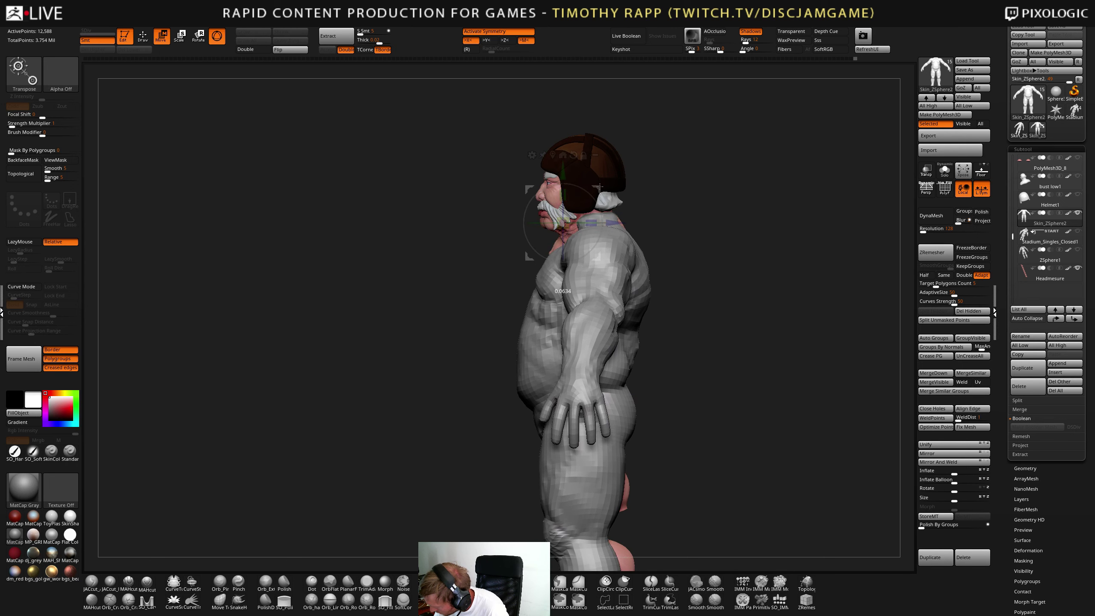
- Lower the body slightly and shift it back a little relative to the head, checking front and side views
drag(610, 181, 743, 192)
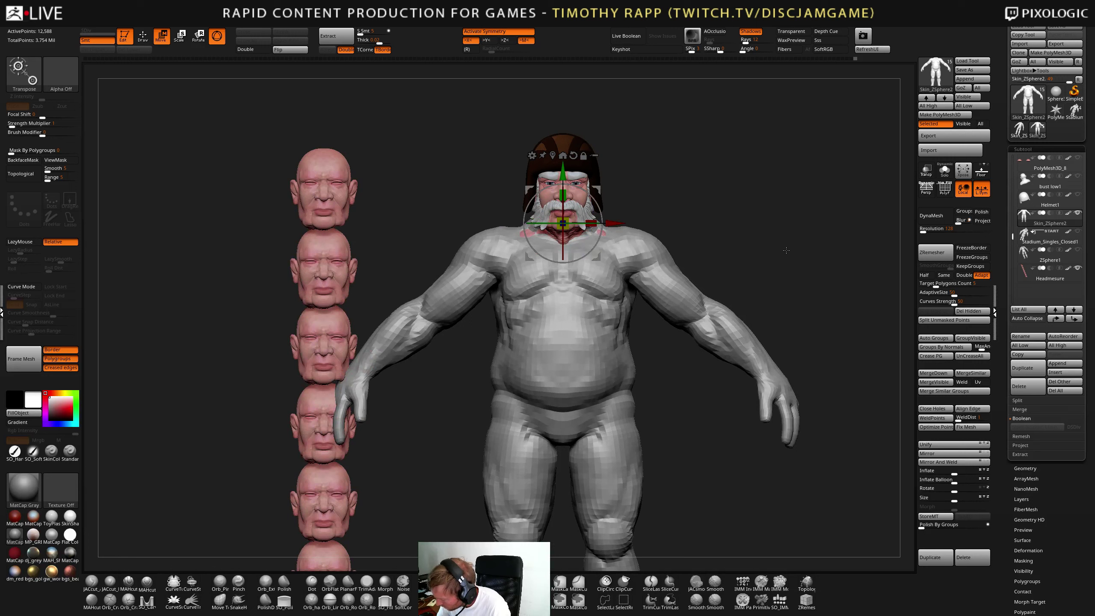
drag(562, 173, 562, 175)
shift+drag(660, 147, 628, 136)
drag(618, 223, 683, 145)
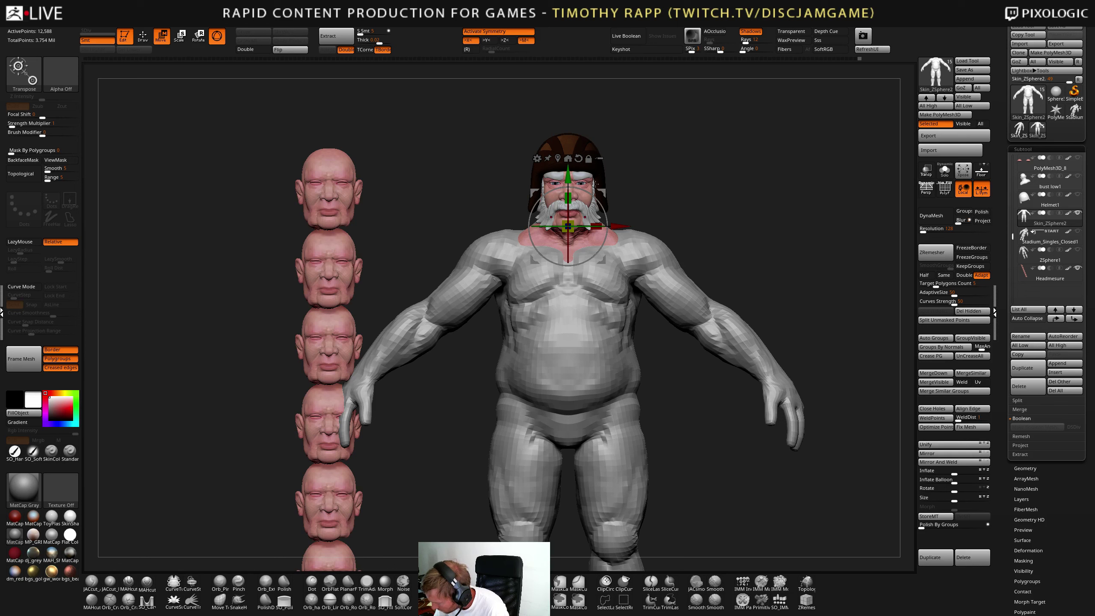
drag(567, 174, 606, 164)
drag(621, 226, 619, 225)
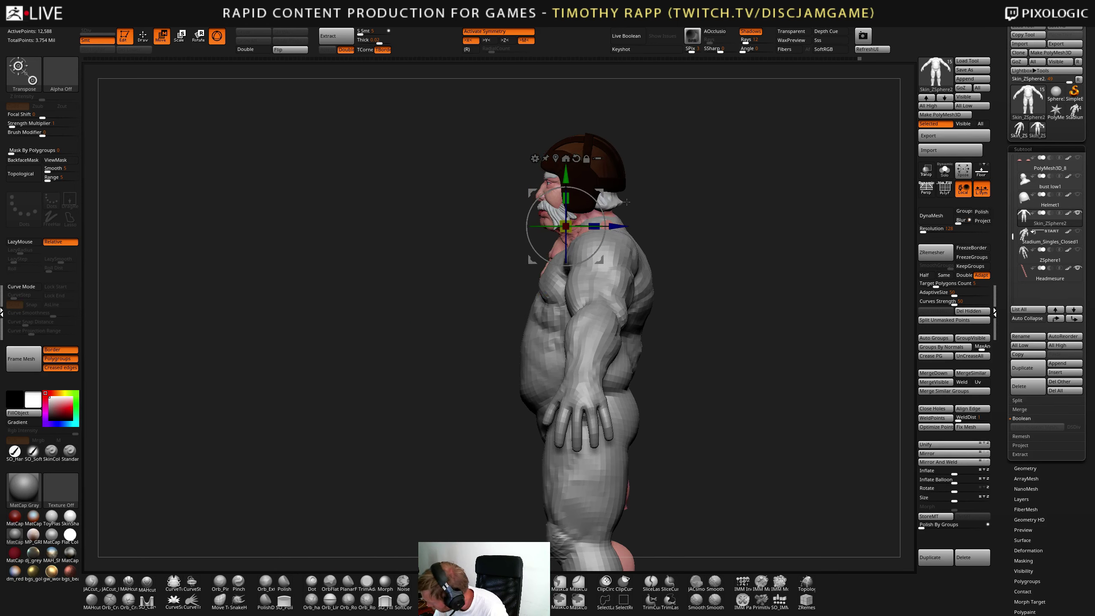
- Hide the Headmeasure subtool and return to sculpting with the whole body in front view
click(1078, 268)
mouse_move(709, 209)
alt+mouse_down()
mouse_move(752, 204)
mouse_move(721, 225)
mouse_move(752, 222)
mouse_move(732, 276)
mouse_move(738, 230)
mouse_move(701, 234)
alt+mouse_up()
key(q)
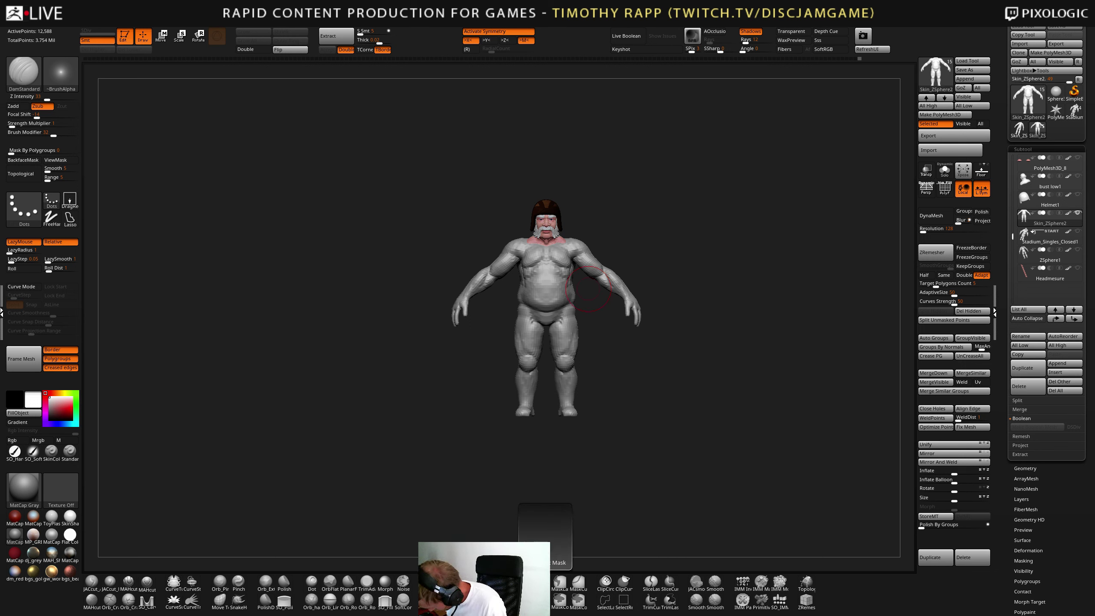
- Mask the body except the forearms and hands using a lasso mask and its inversion, and activate the Move gizmo
key(ctrl)
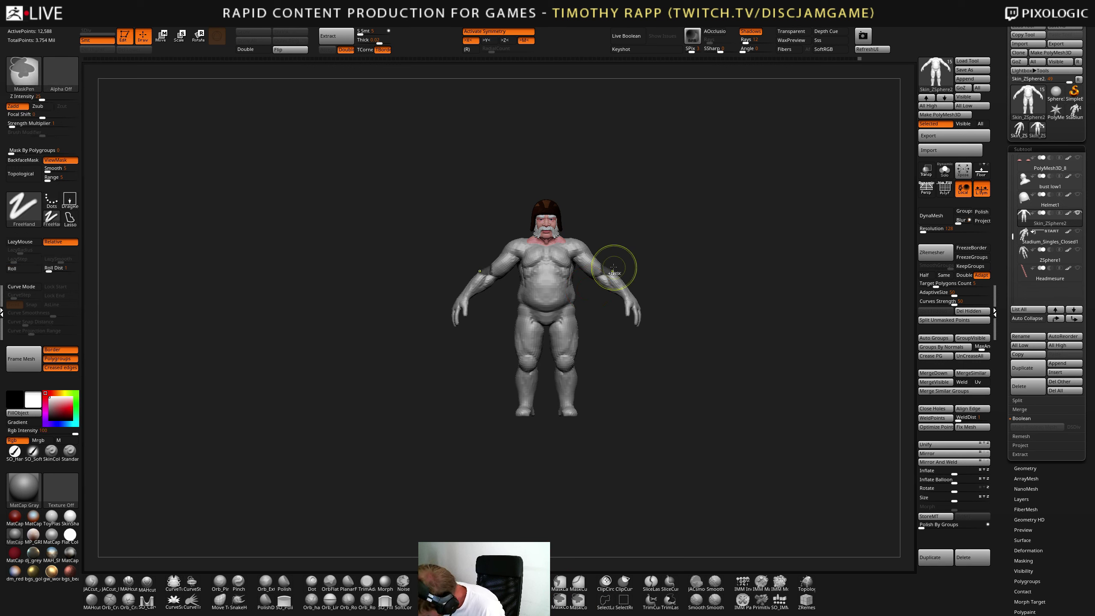
key(ctrl+z)
mouse_move(601, 278)
ctrl+mouse_down()
mouse_move(686, 328)
mouse_move(612, 259)
ctrl+mouse_up()
click(560, 582)
key(ctrl)
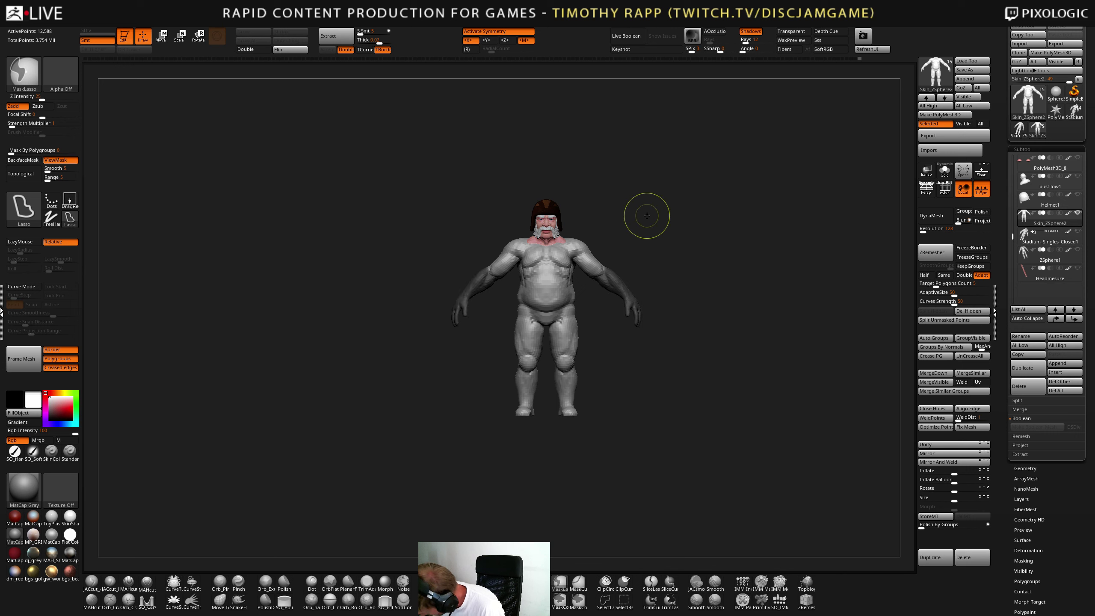
ctrl+click(688, 322)
ctrl+click(633, 294)
ctrl+click(632, 294)
key(w)
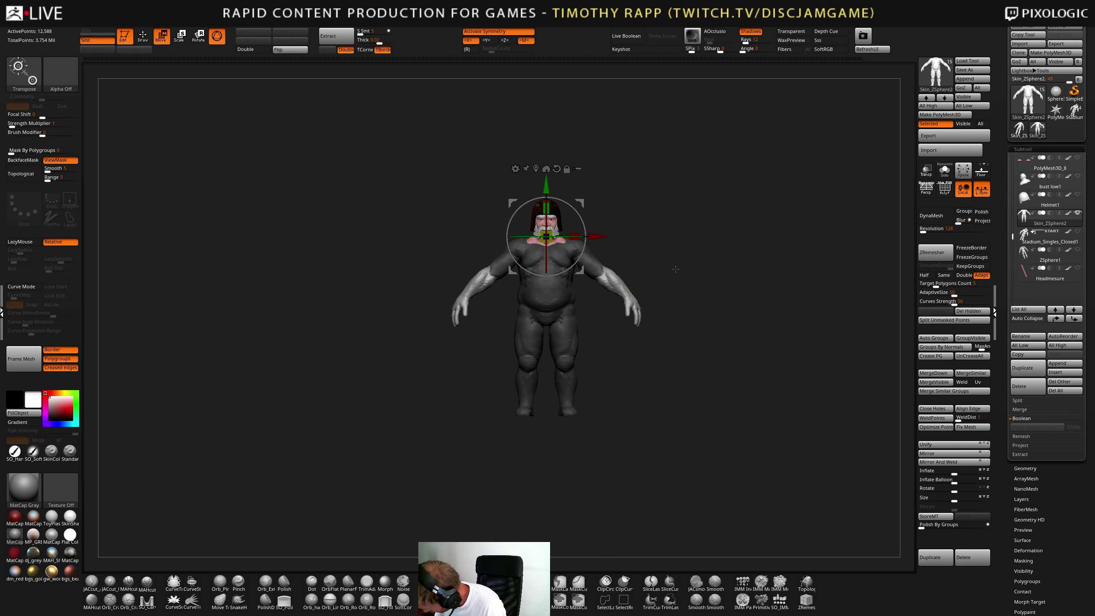
- Centre the transform control on the elbow, align it with the forearm, and shorten the unmasked forearms slightly using the Transpose line
ctrl+right_drag(674, 267, 704, 315)
click(646, 318)
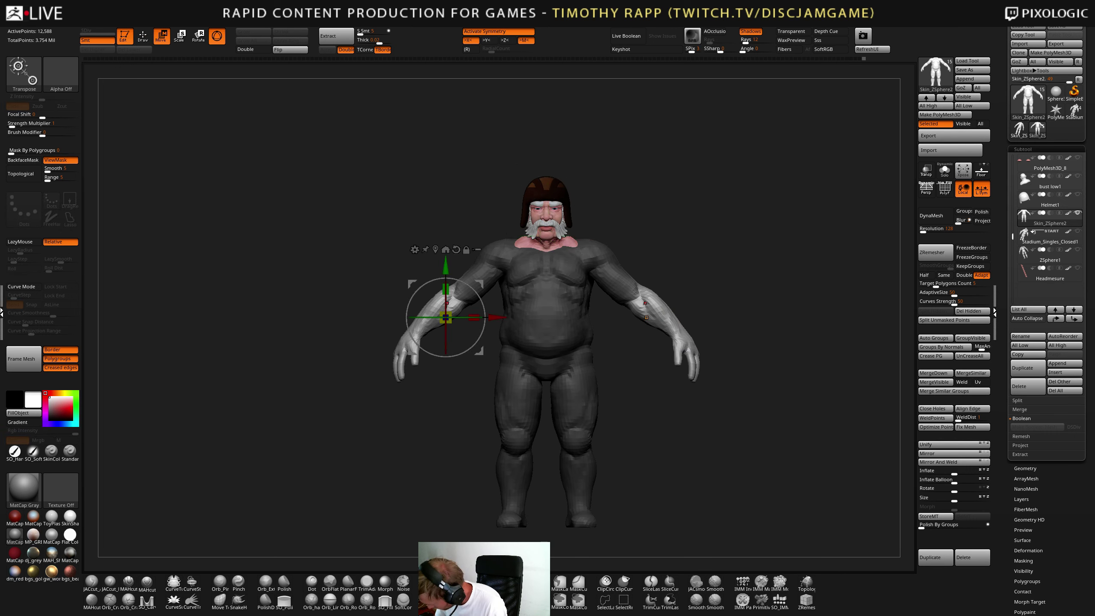
click(713, 357)
click(647, 302)
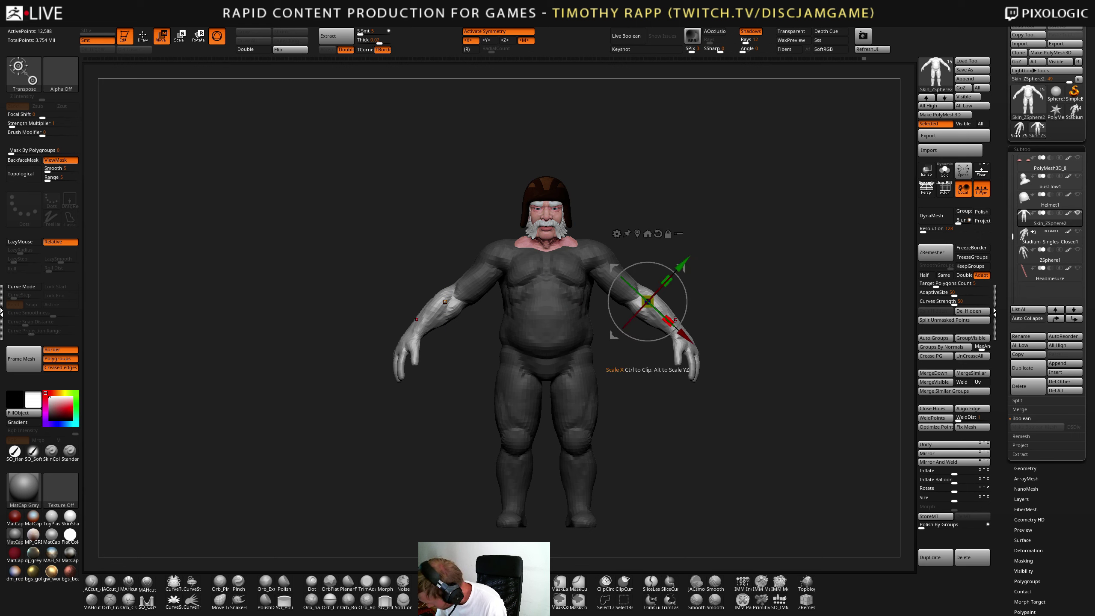
drag(680, 287, 666, 320)
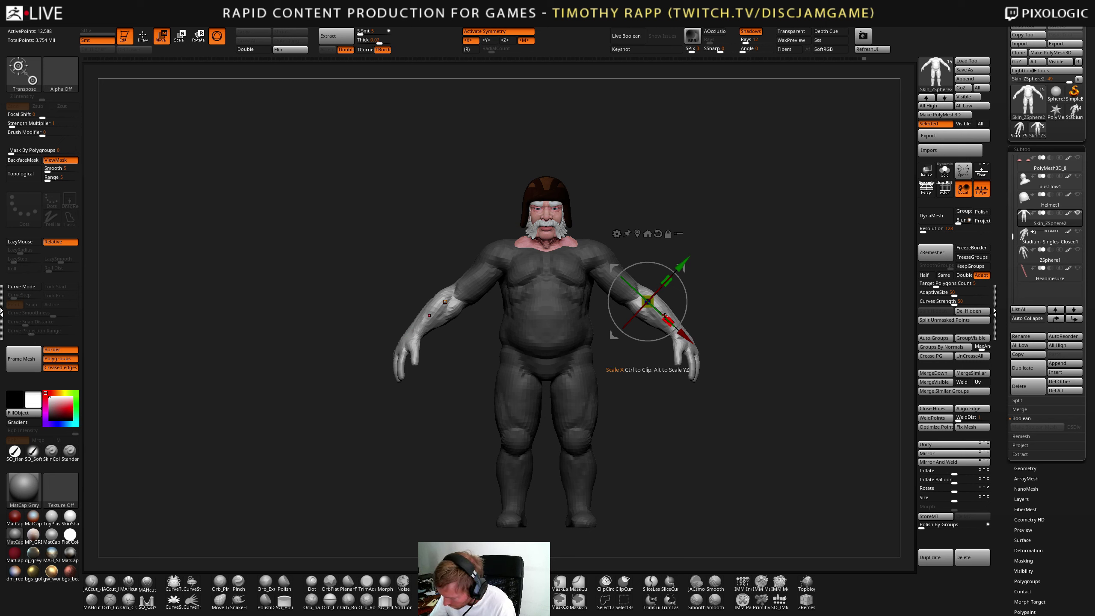
click(222, 38)
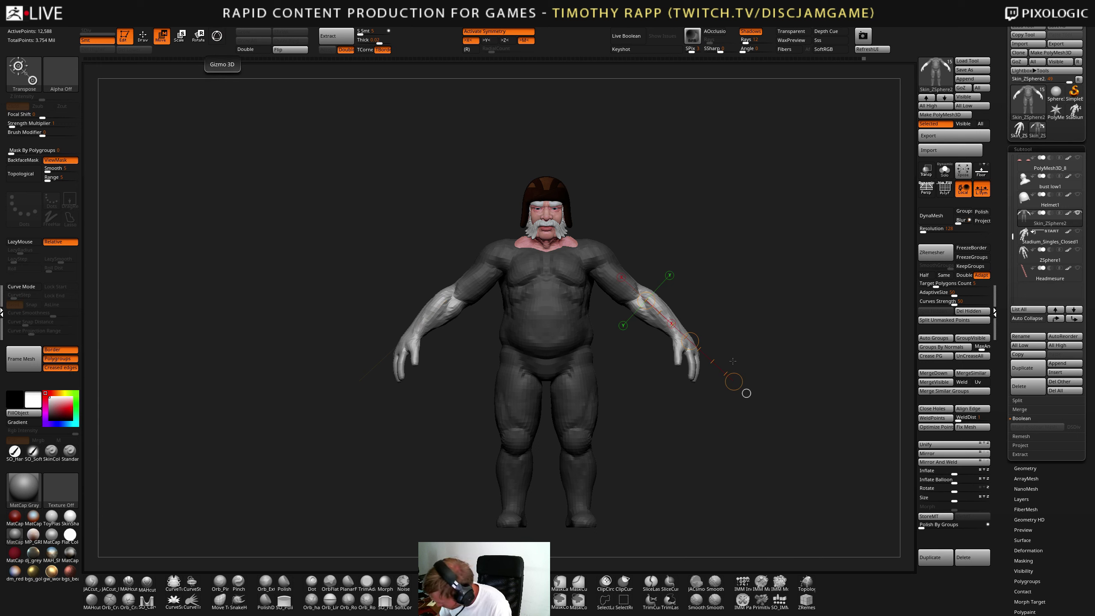
drag(734, 381, 723, 373)
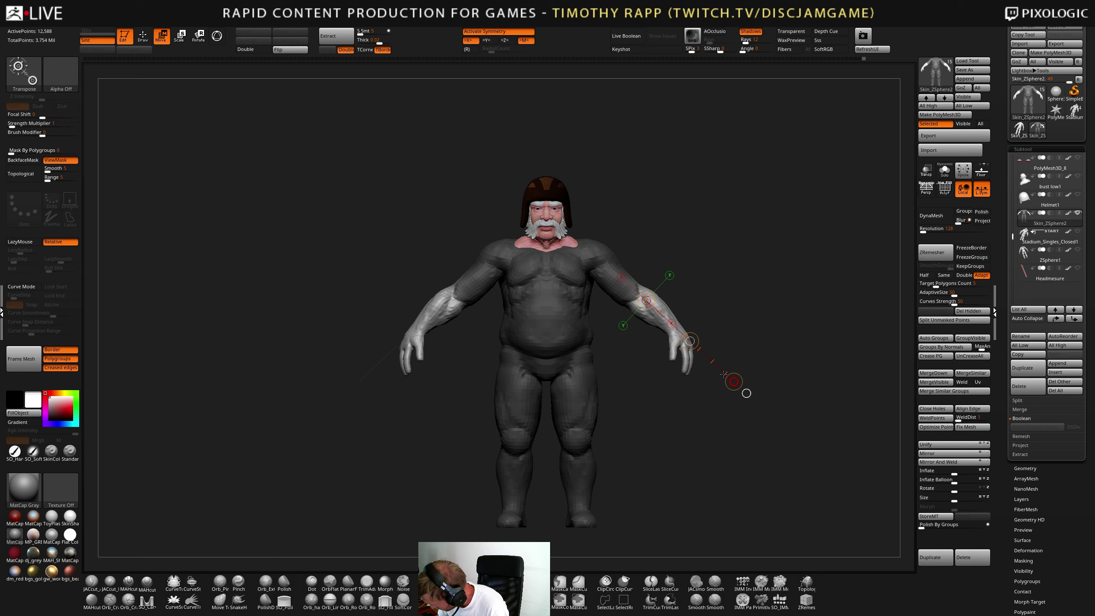
- Clear the forearm mask and position the Move gizmo around the character's shoulder
key(q)
mouse_move(819, 359)
alt+mouse_down()
mouse_move(727, 365)
mouse_move(750, 359)
alt+mouse_up()
key(ctrl+h)
key(w)
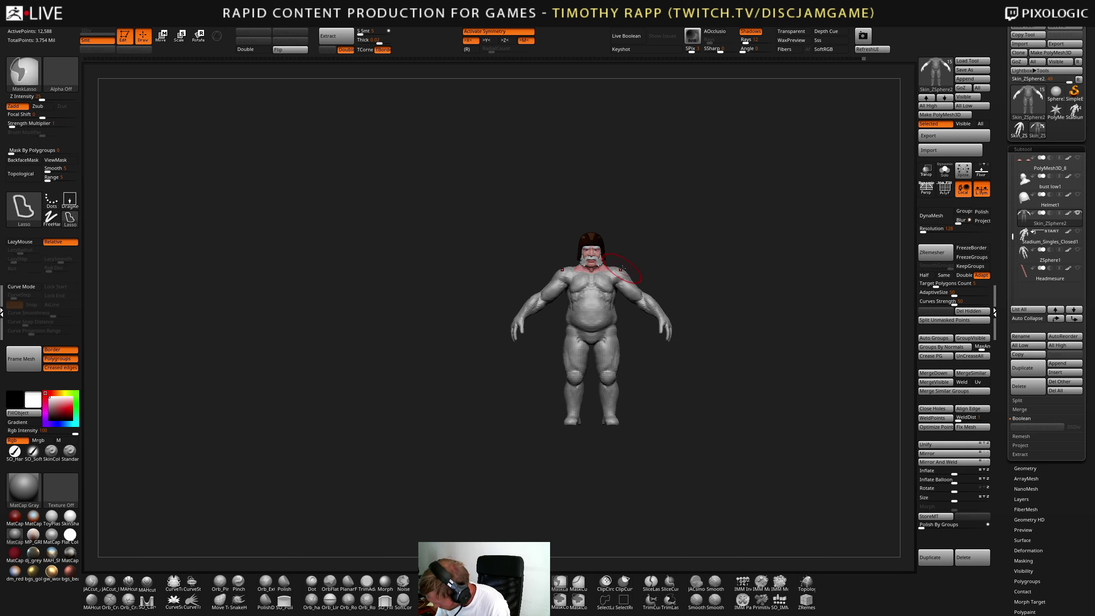
drag(620, 269, 694, 345)
key(y)
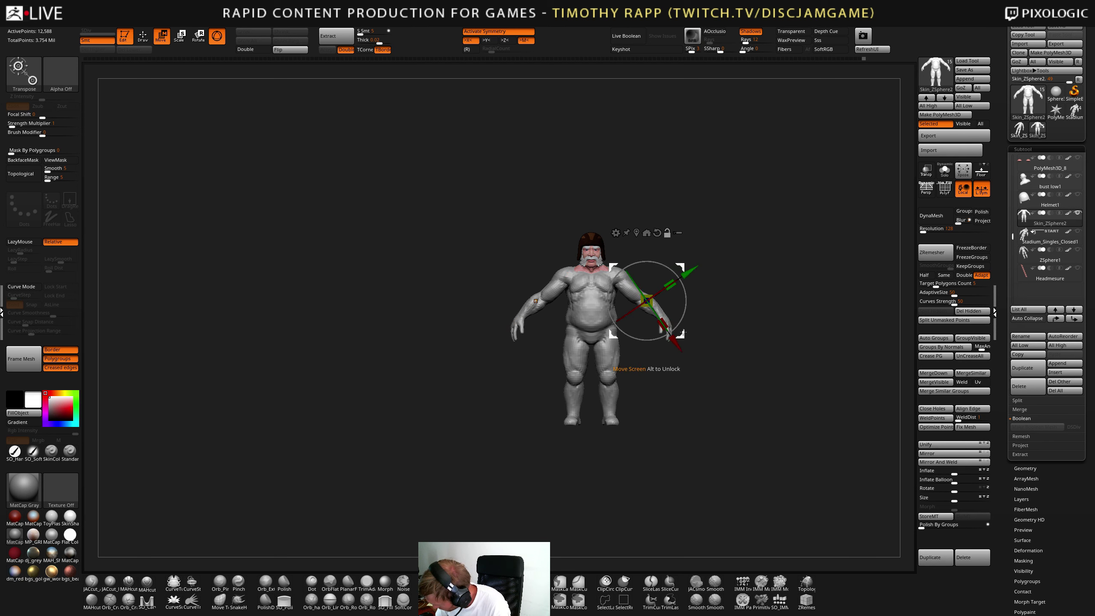
alt+drag(680, 268, 813, 295)
alt+click(618, 276)
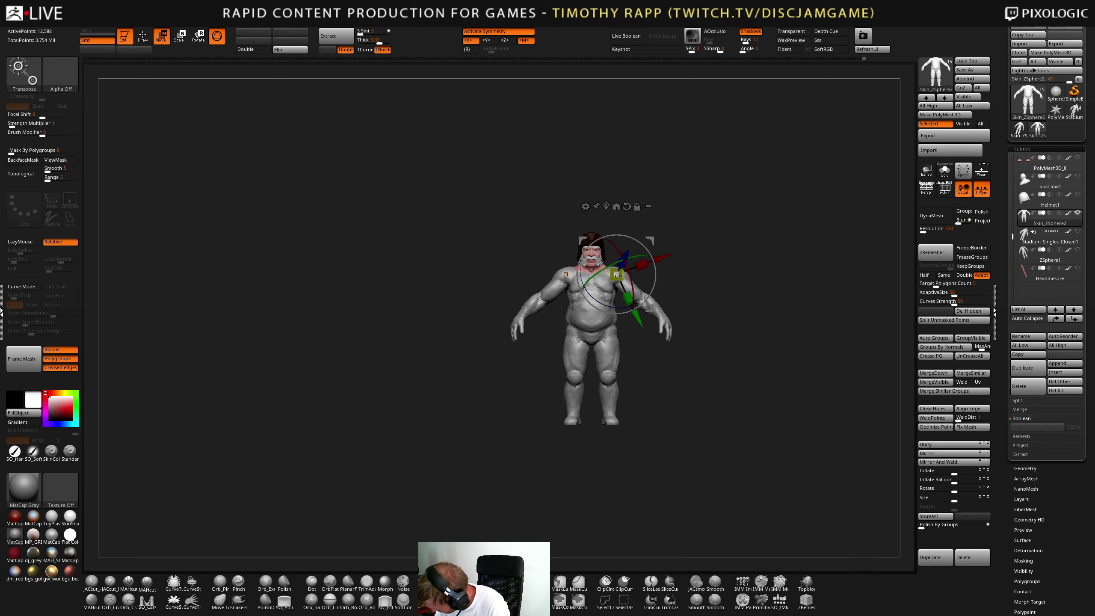
drag(694, 289, 864, 242)
alt+click(623, 270)
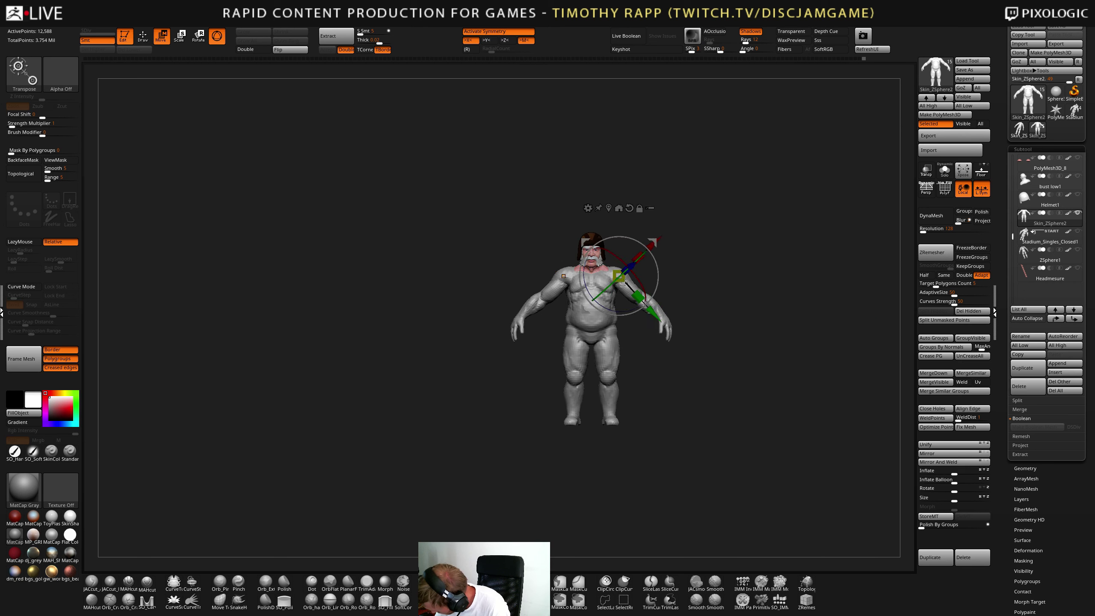
alt+drag(653, 242, 797, 229)
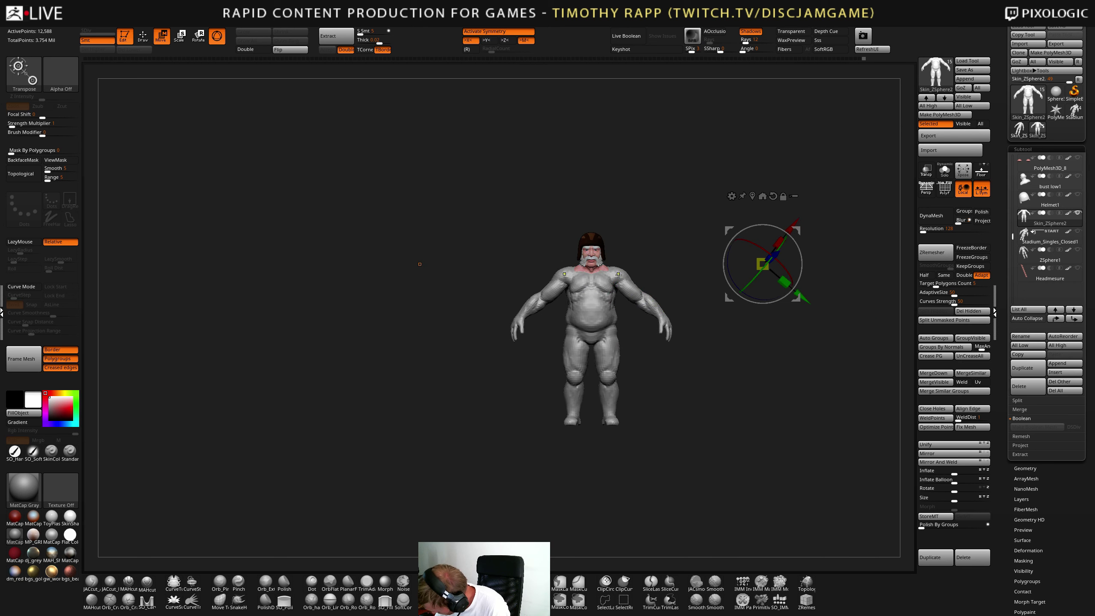
- Mask the torso and legs while leaving the arms free, centre the gizmo on the shoulder joint, and adjust the mask edge
ctrl+drag(619, 274, 636, 291)
mouse_move(776, 280)
ctrl+right_down()
mouse_move(792, 320)
mouse_move(783, 276)
ctrl+right_up()
alt+drag(619, 276, 607, 278)
alt+click(612, 278)
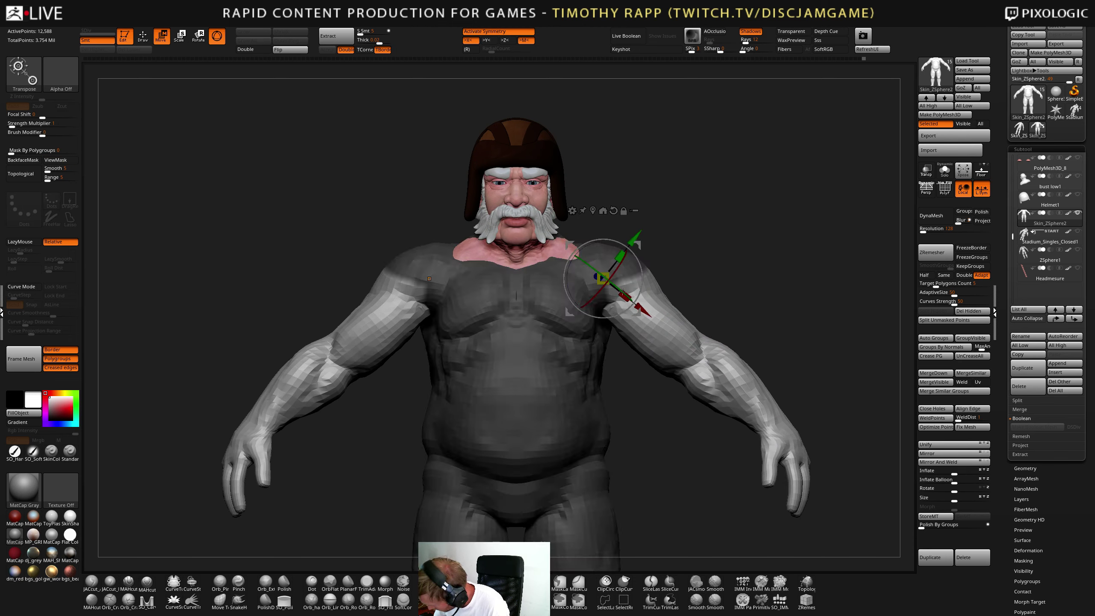
ctrl+click(631, 302)
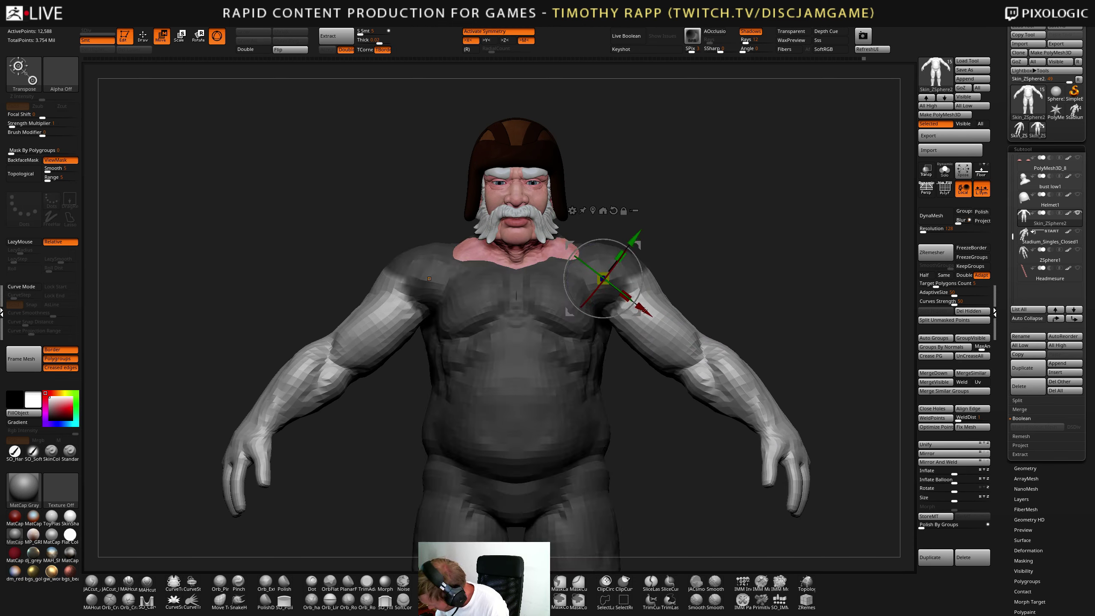
ctrl+click(631, 302)
ctrl+click(631, 302)
- Check the mask from the back and front and extend the unmasked area over the shoulders with a softened edge
right_drag(789, 305, 654, 301)
drag(654, 300, 660, 355)
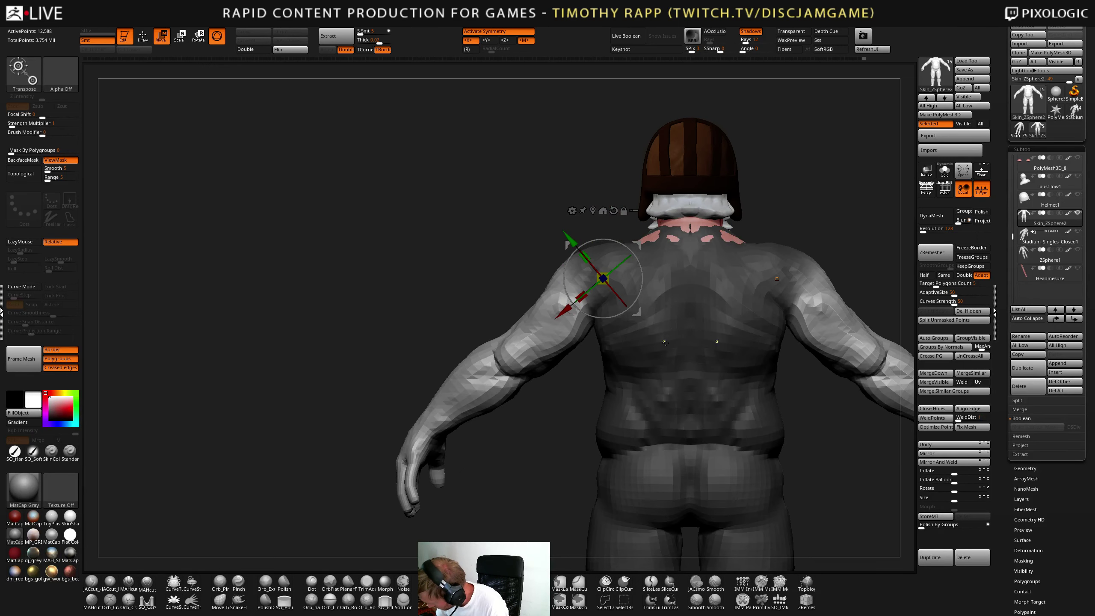
key(q)
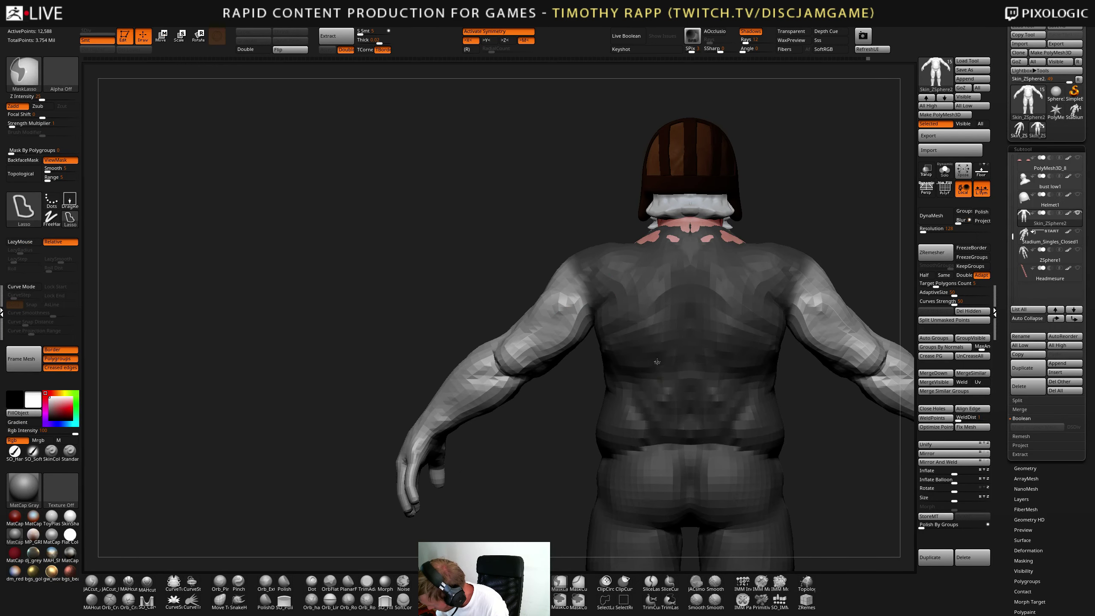
drag(576, 384, 729, 367)
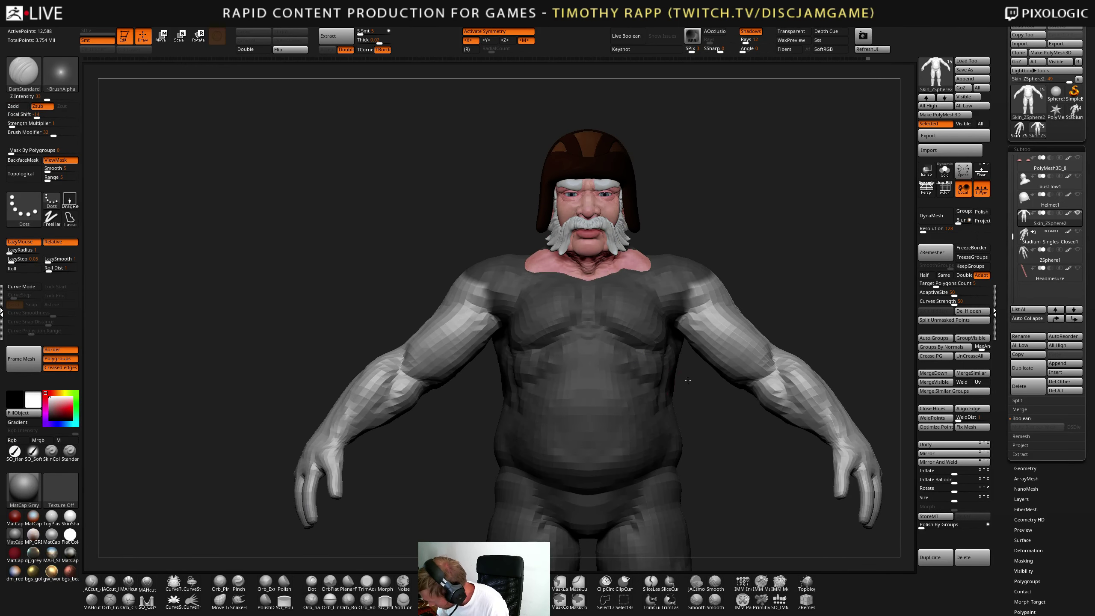
ctrl+click(746, 362)
ctrl+click(745, 362)
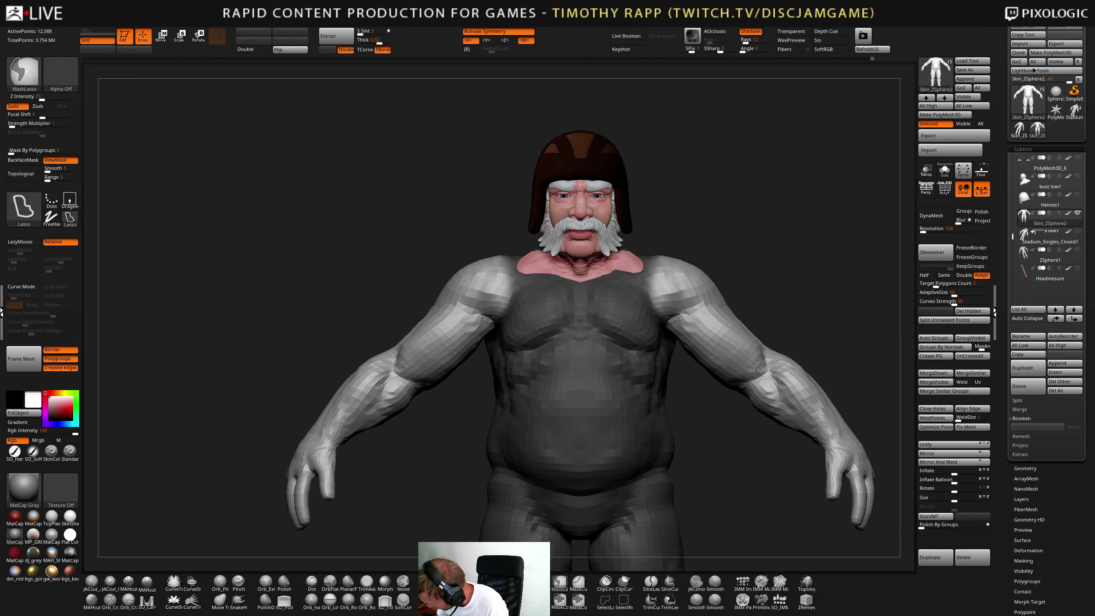
mouse_move(750, 367)
right_down()
mouse_move(707, 358)
mouse_move(569, 369)
right_up()
ctrl+click(749, 374)
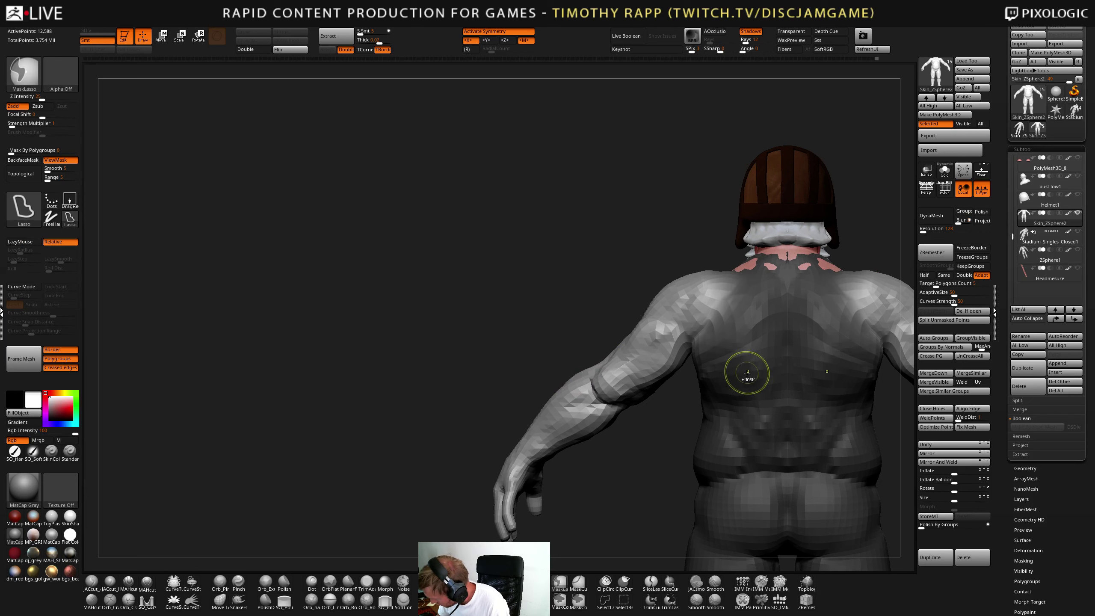
- Try rotating the arms down against the body from the shoulder joints, and bring them back to the raised pose
key(w)
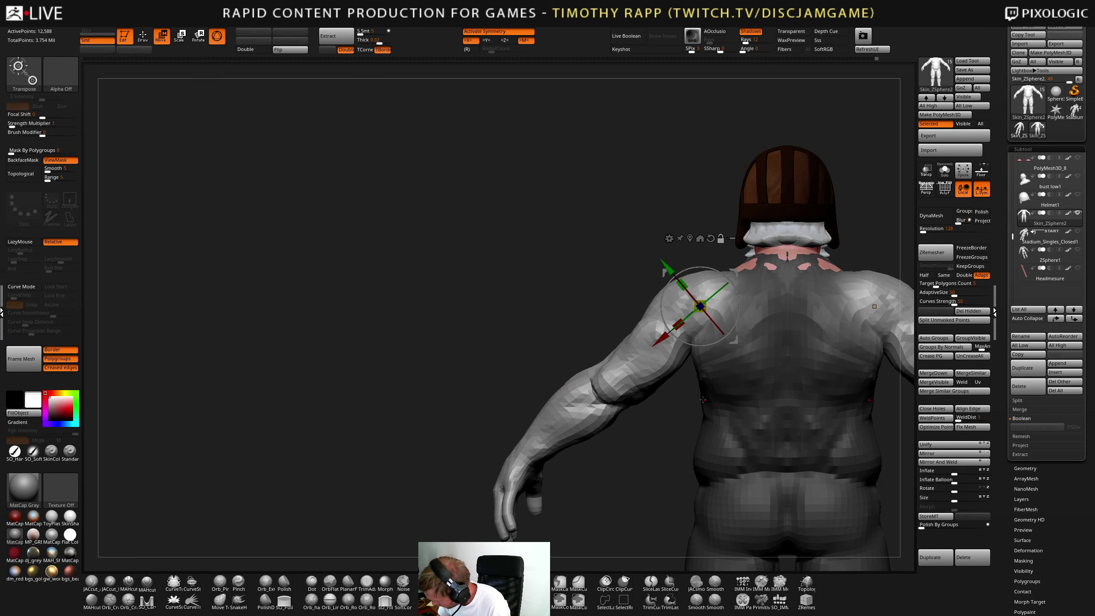
ctrl+right_drag(709, 333, 689, 447)
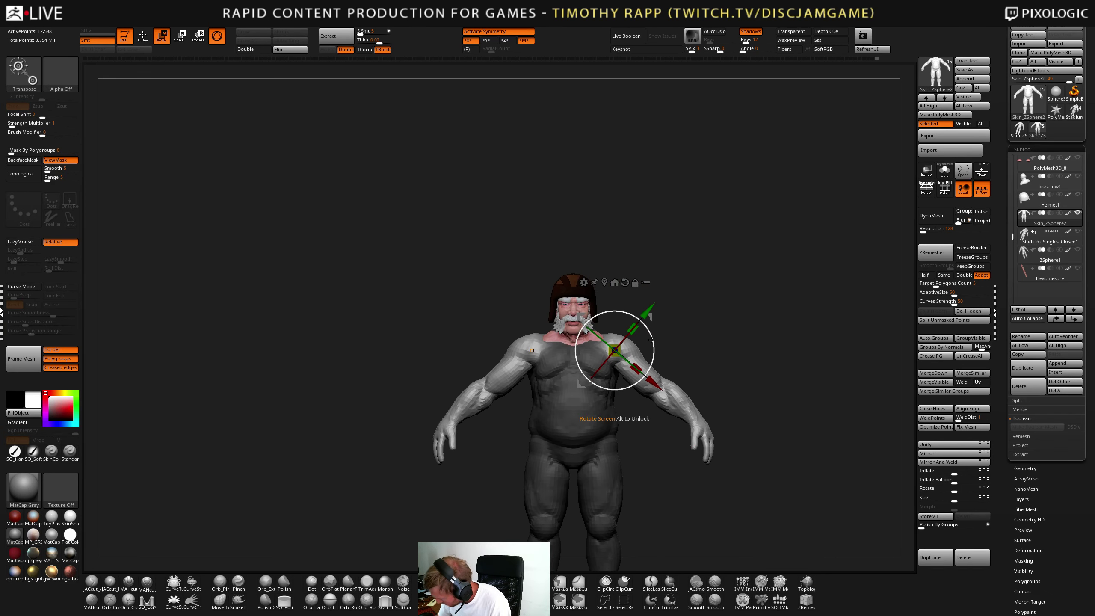
drag(654, 341, 651, 368)
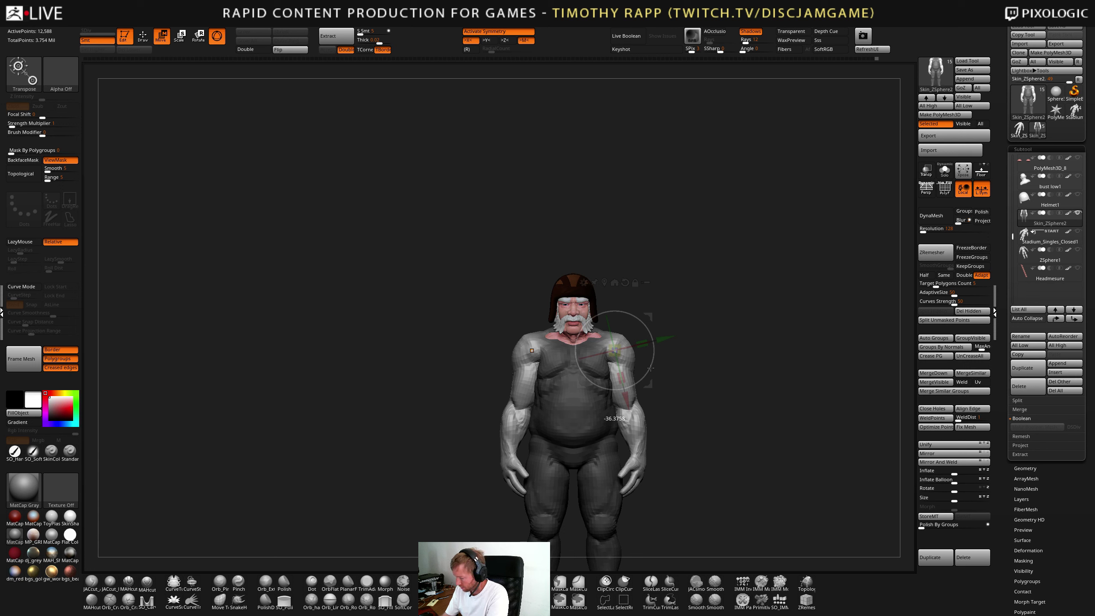
drag(651, 368, 779, 374)
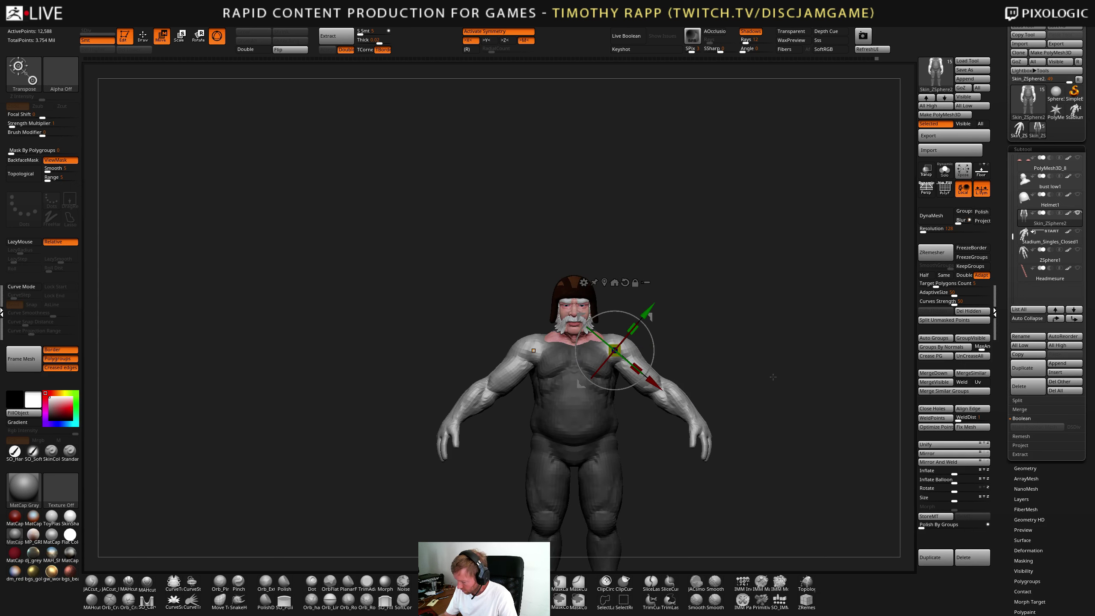
key(ctrl+z)
key(ctrl+shift+z)
- Clear the mask and nudge the area between chest and shoulder with the Move Elastic brush
key(q)
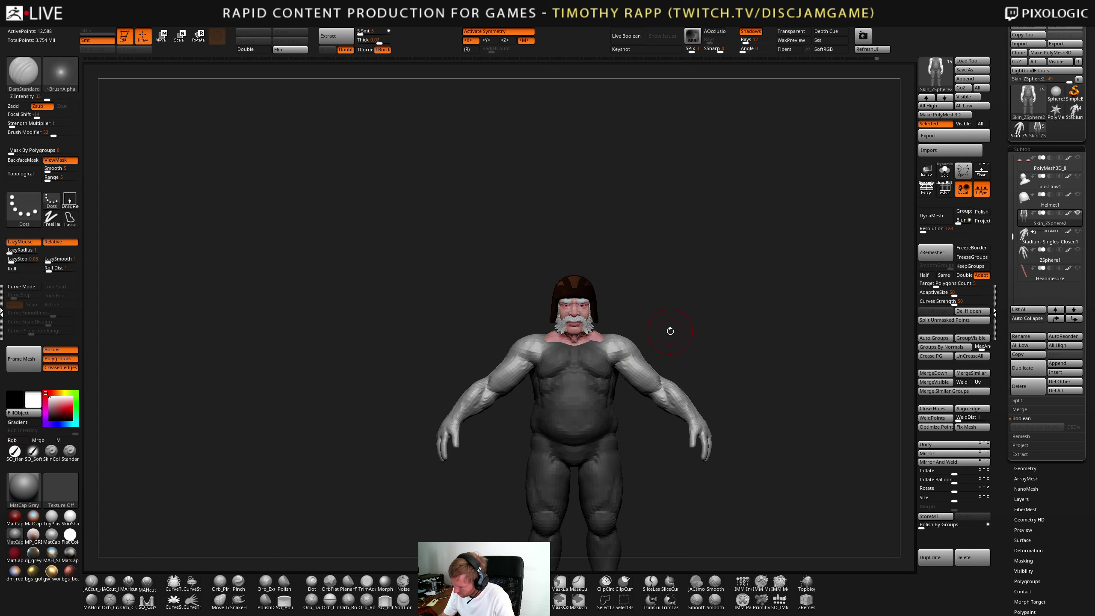
ctrl+click(728, 330)
key(b)
key(m)
key(e)
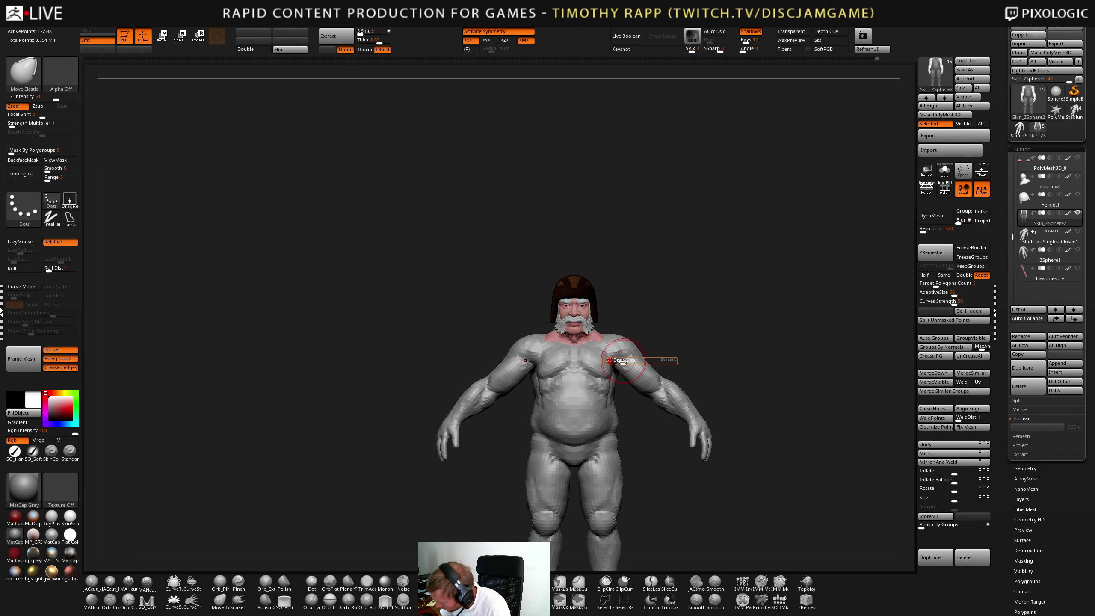
scroll(617, 355, up, 3)
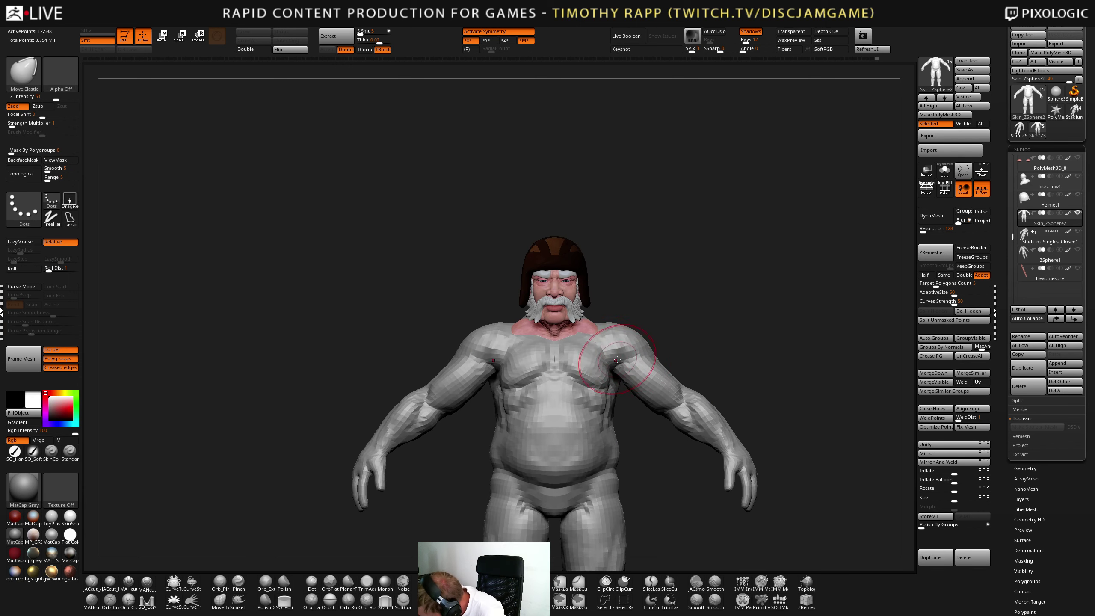
drag(613, 357, 614, 358)
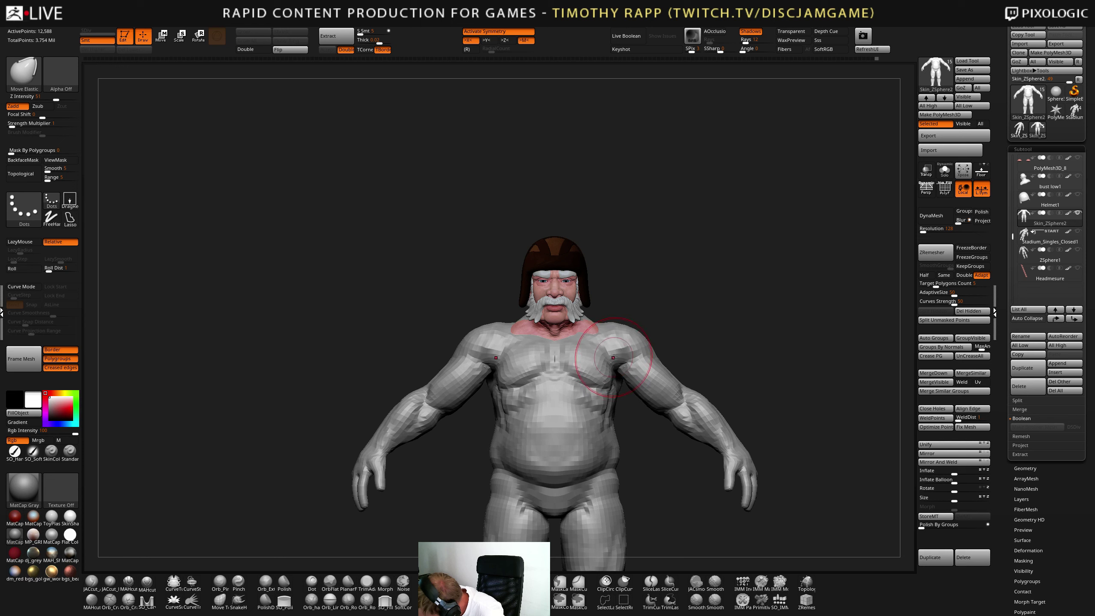
- Adjust the armpit and outer chest with the Move brush and smooth the side of the torso beneath the chest
key(b)
key(m)
key(v)
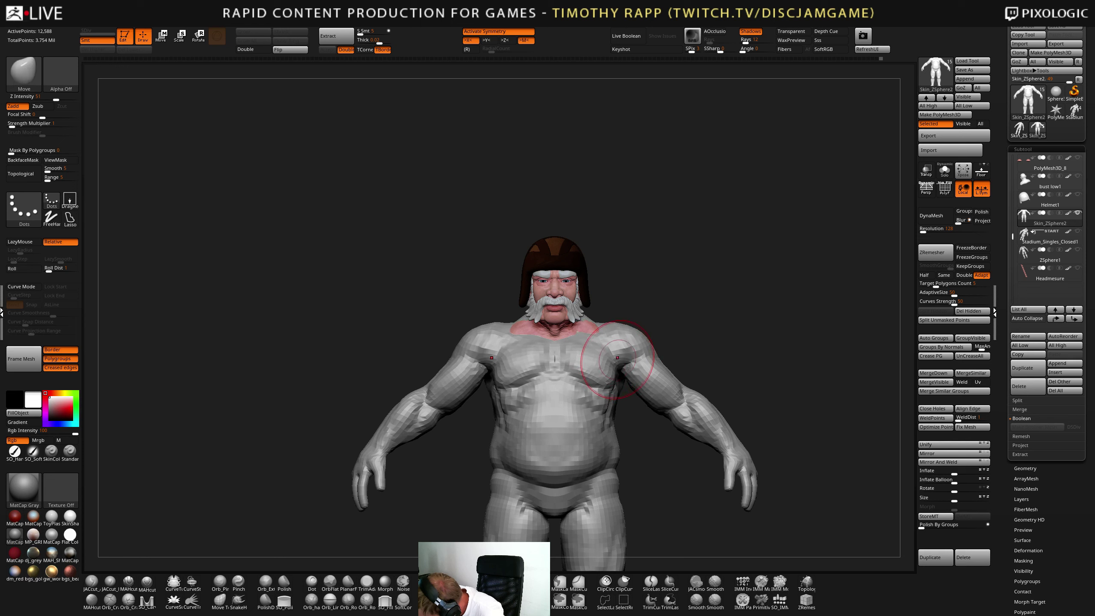
drag(614, 379, 611, 382)
mouse_move(584, 387)
right_down()
mouse_move(623, 383)
mouse_move(605, 357)
mouse_move(556, 374)
mouse_move(604, 389)
mouse_move(600, 404)
mouse_move(578, 400)
right_up()
key(shift)
shift+drag(624, 396, 623, 400)
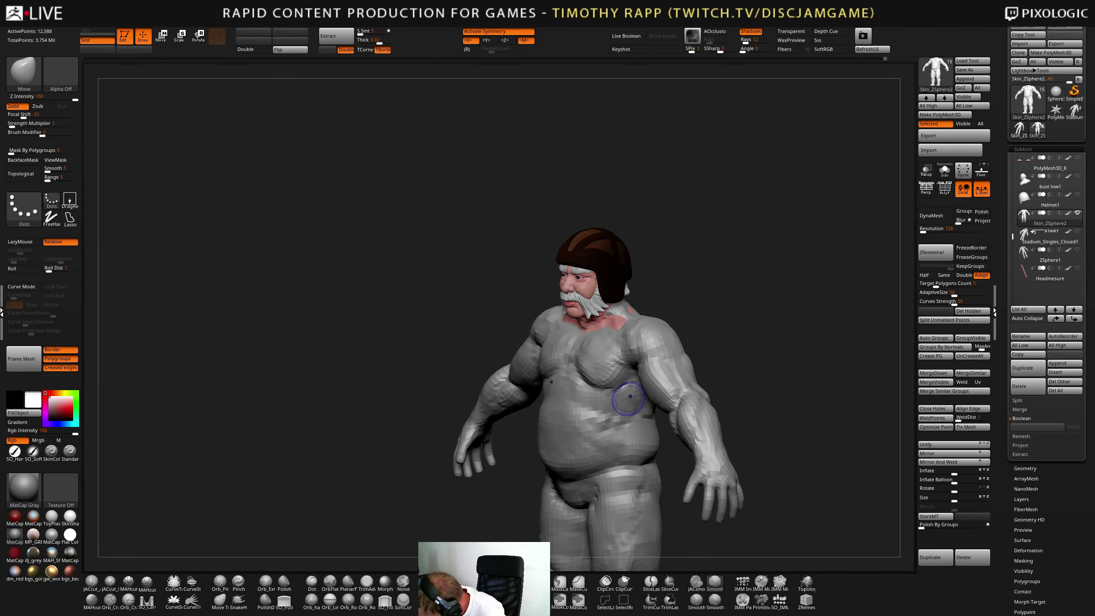
mouse_move(623, 400)
shift+right_down()
mouse_move(643, 363)
mouse_move(631, 390)
mouse_move(660, 373)
mouse_move(721, 371)
mouse_move(631, 370)
mouse_move(579, 387)
shift+right_up()
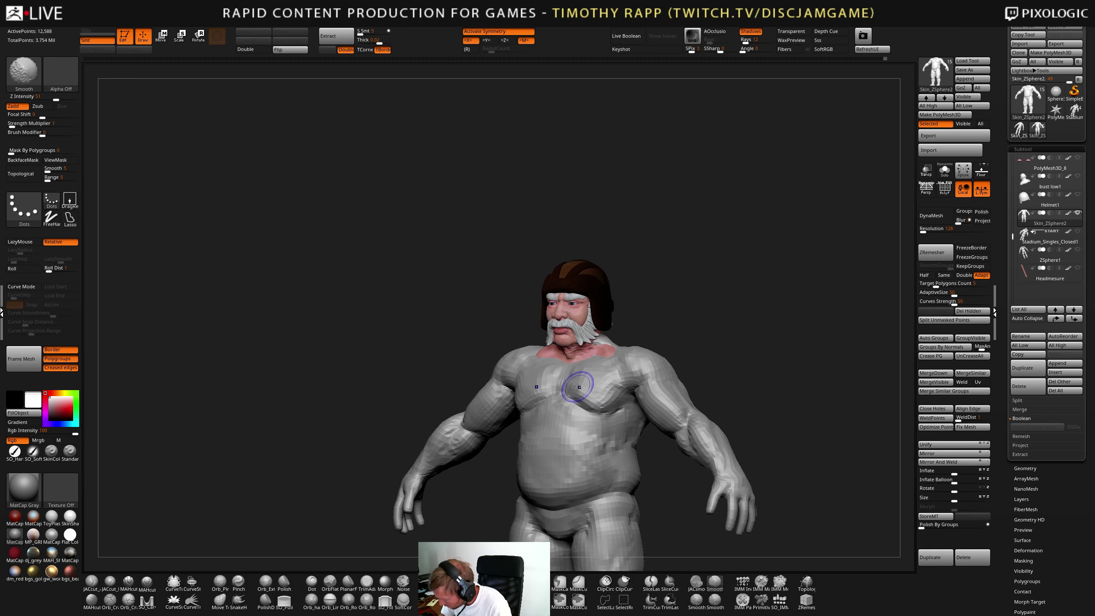
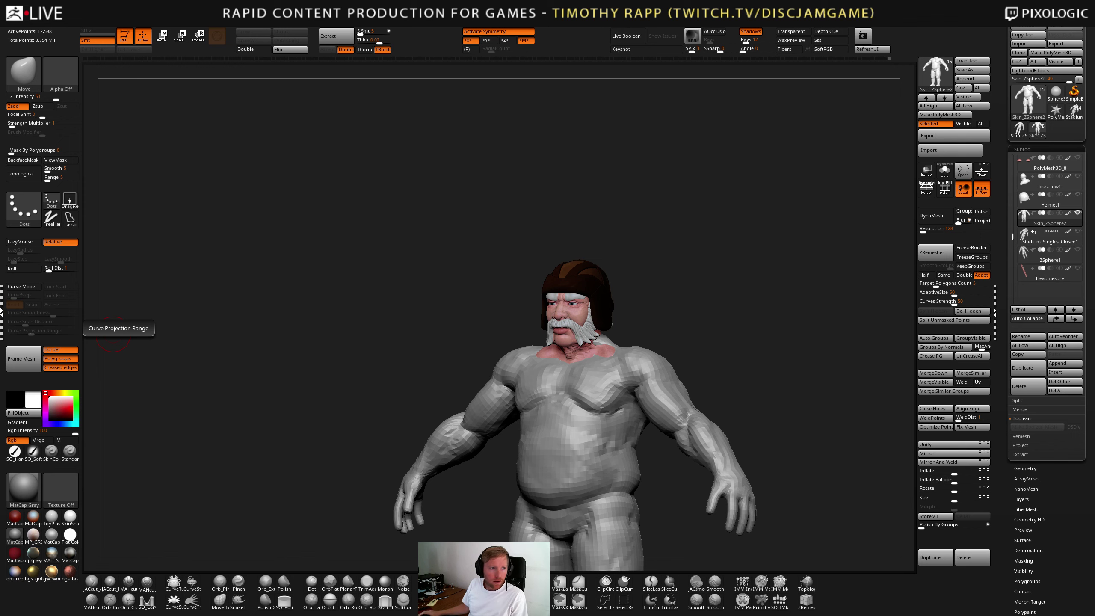
- Switch to the OneNote page on male anatomy and examine the head-count proportion charts and skeleton views
drag(0, 388, 388, 3)
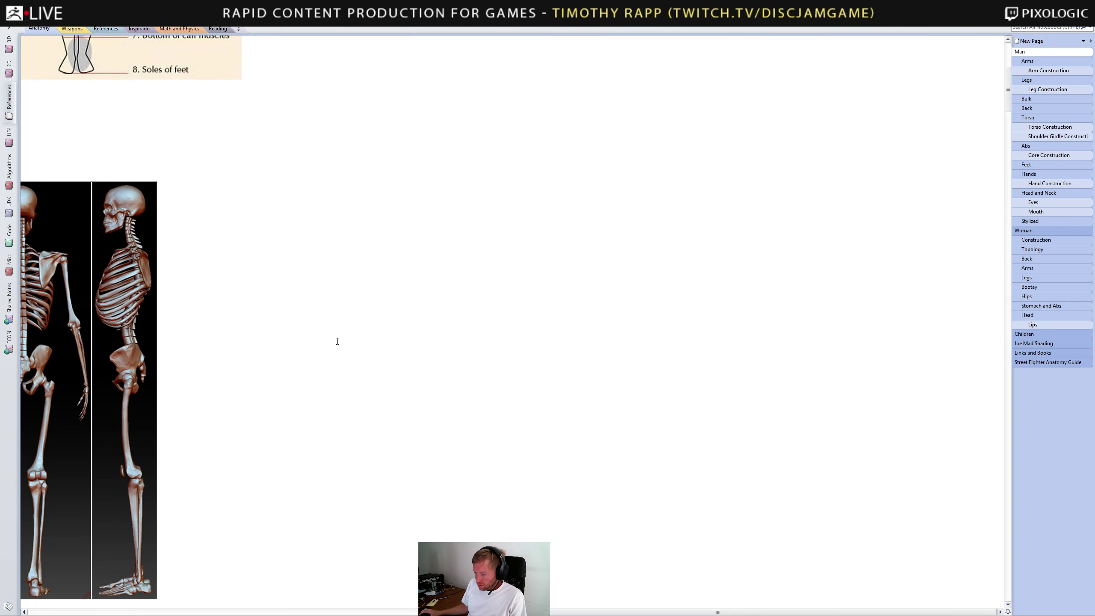
scroll(312, 343, left, 5)
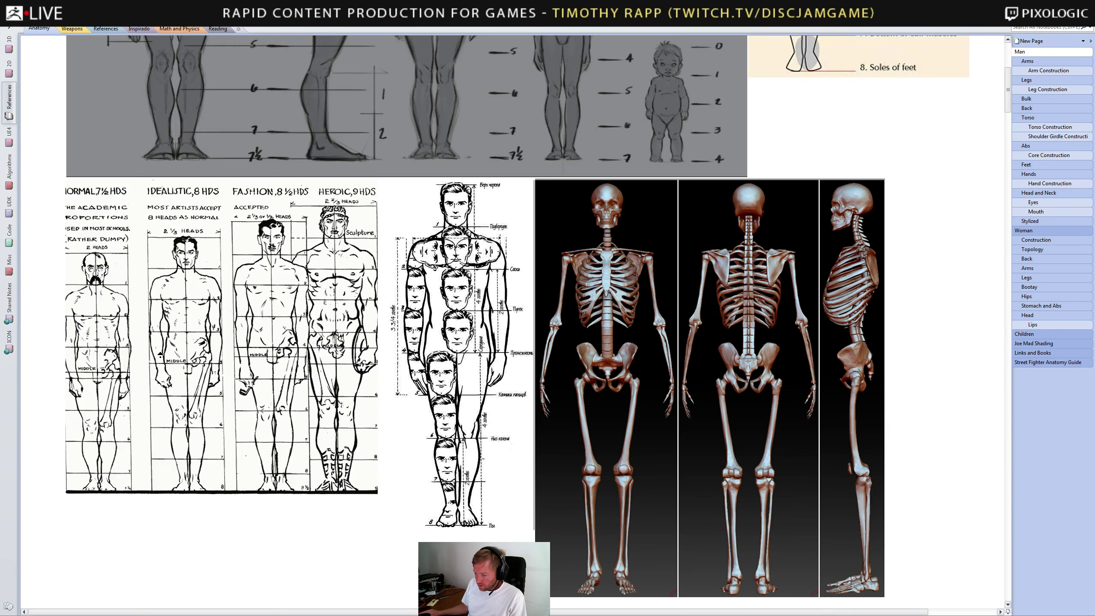
scroll(313, 343, up, 4)
scroll(241, 266, down, 1)
scroll(241, 266, down, 2)
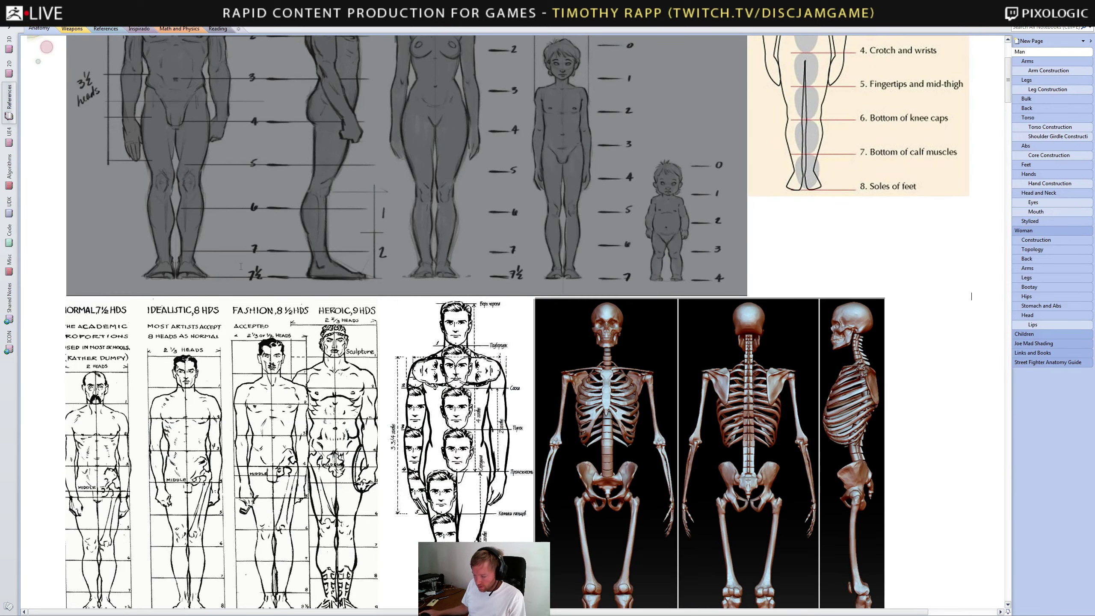
scroll(226, 280, down, 1)
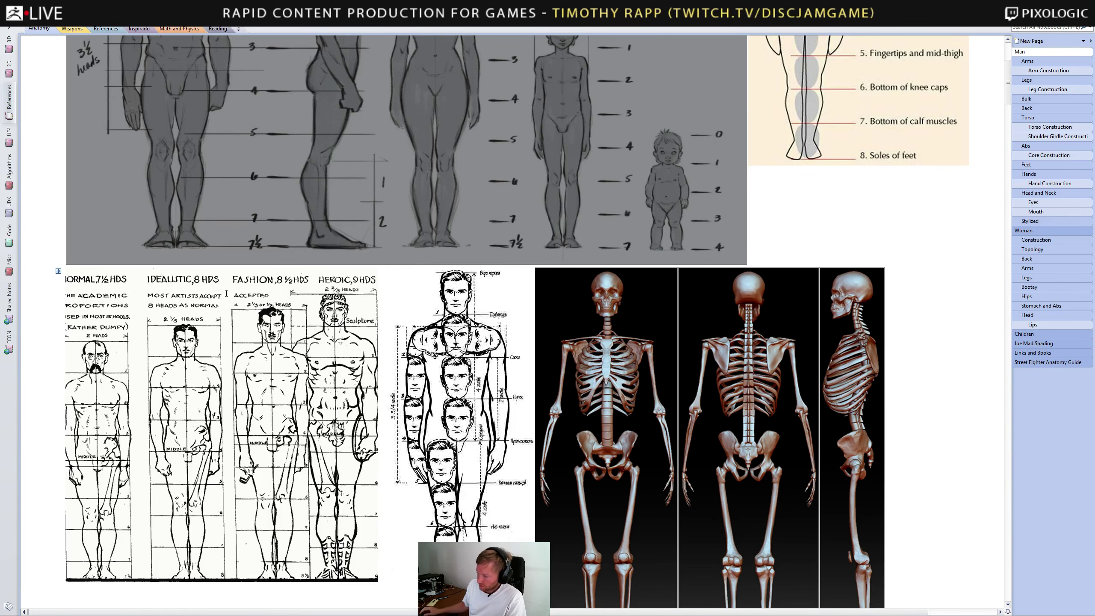
scroll(226, 293, up, 3)
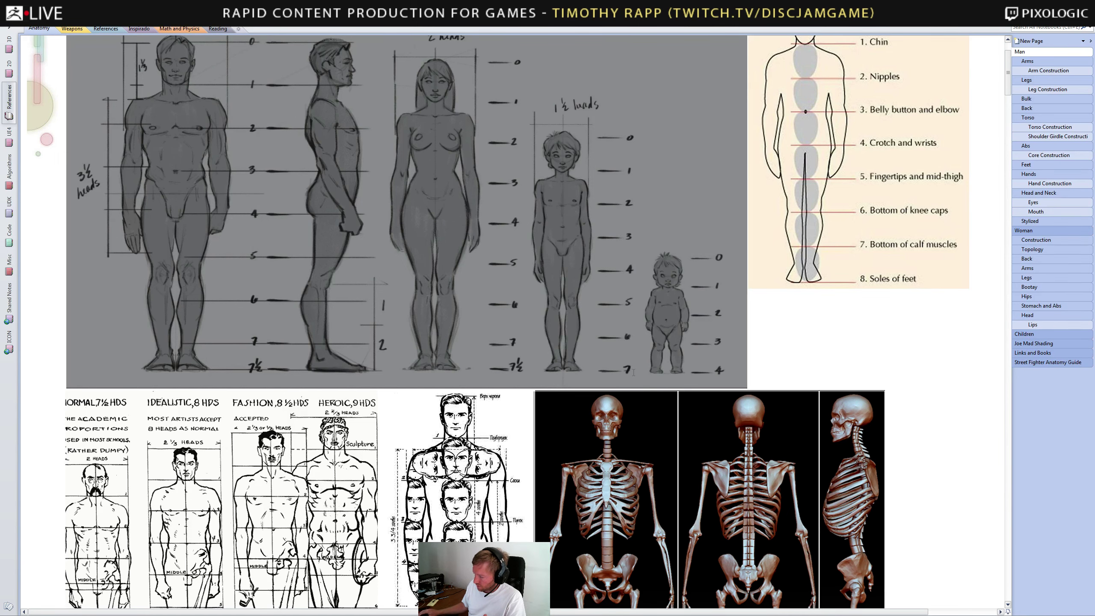
scroll(624, 381, down, 5)
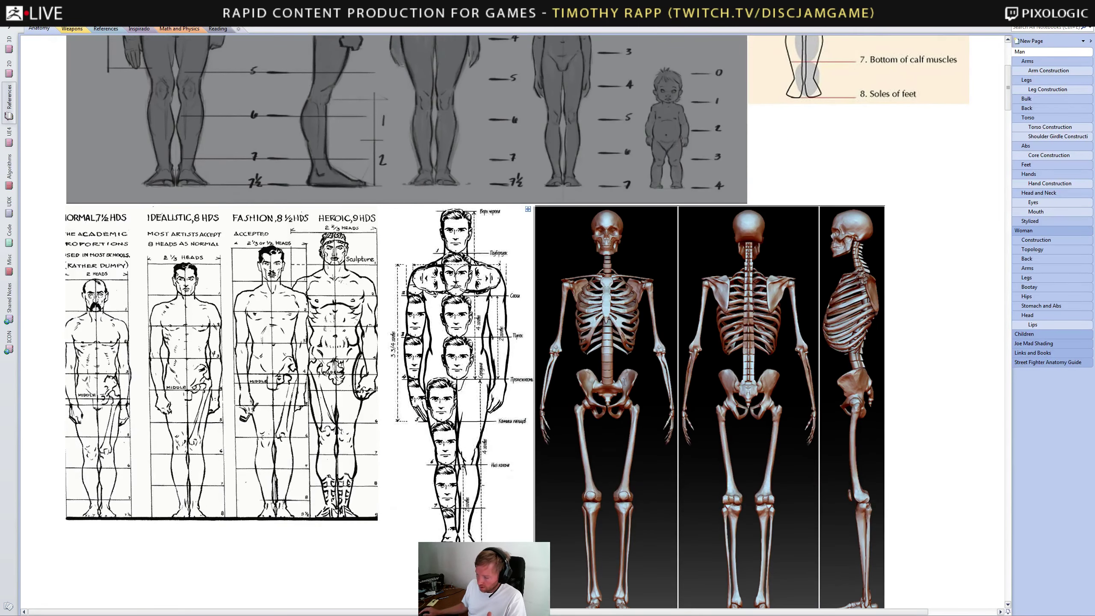
- Compare the head-count proportion charts, the skeleton views and the full-body muscle figure on the male anatomy page
scroll(623, 381, down, 1)
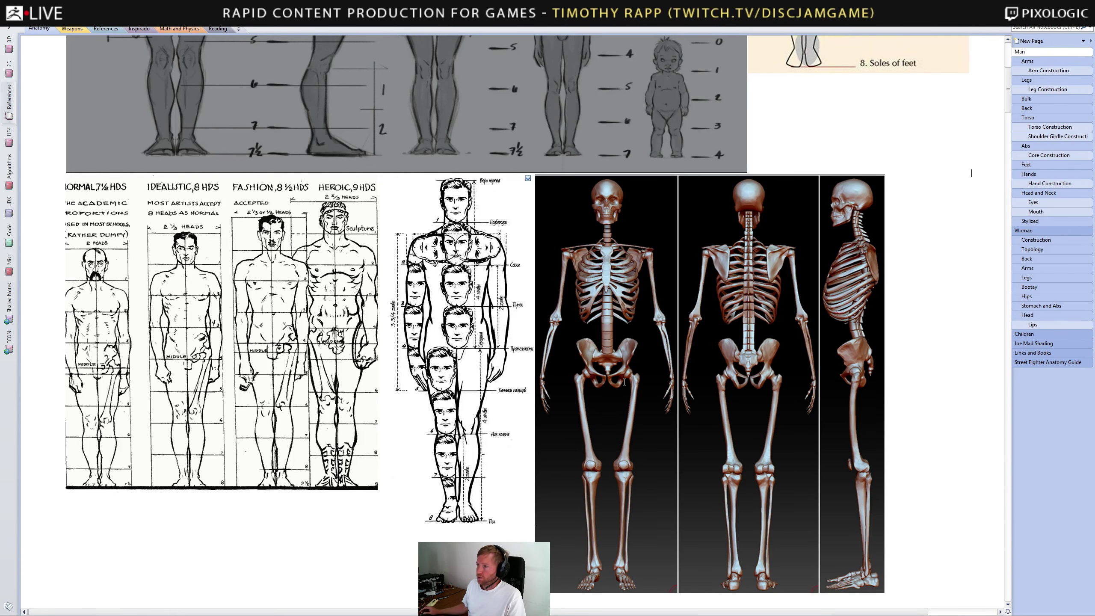
scroll(624, 382, up, 8)
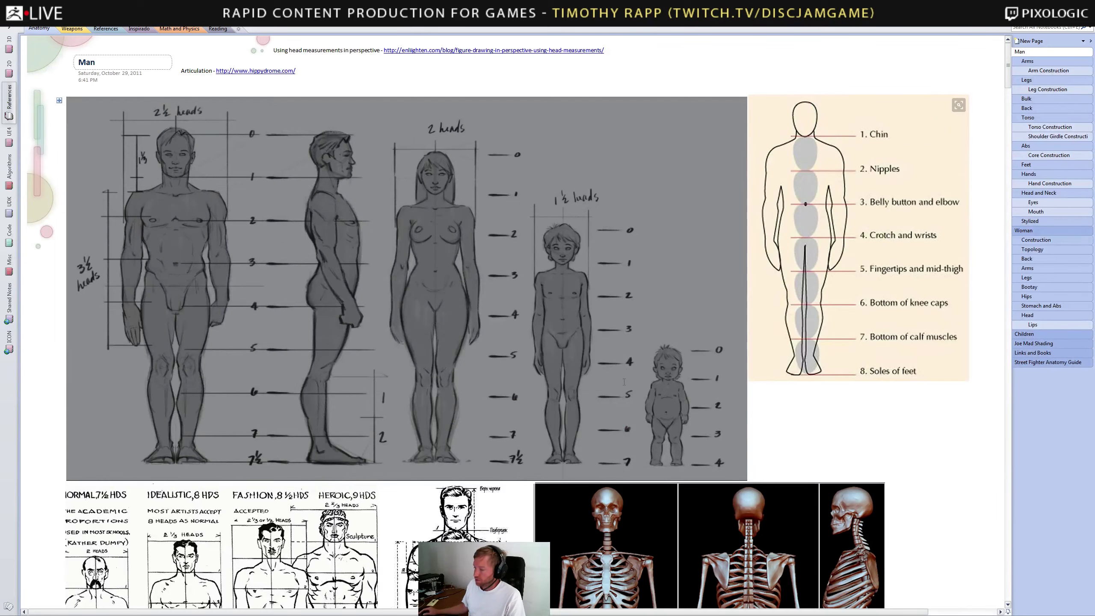
scroll(624, 382, down, 6)
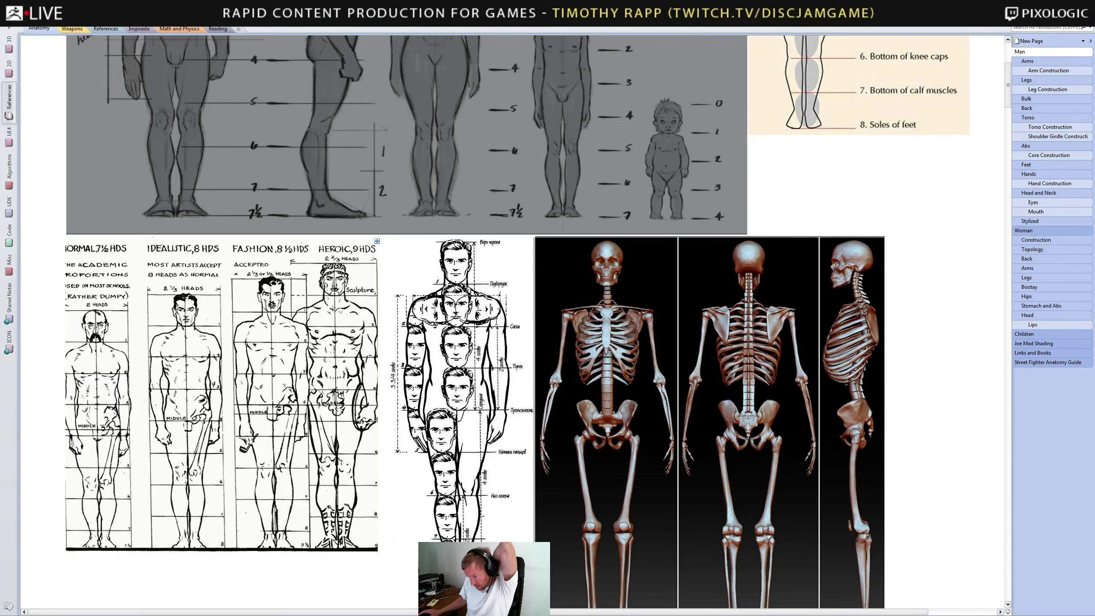
scroll(496, 321, down, 15)
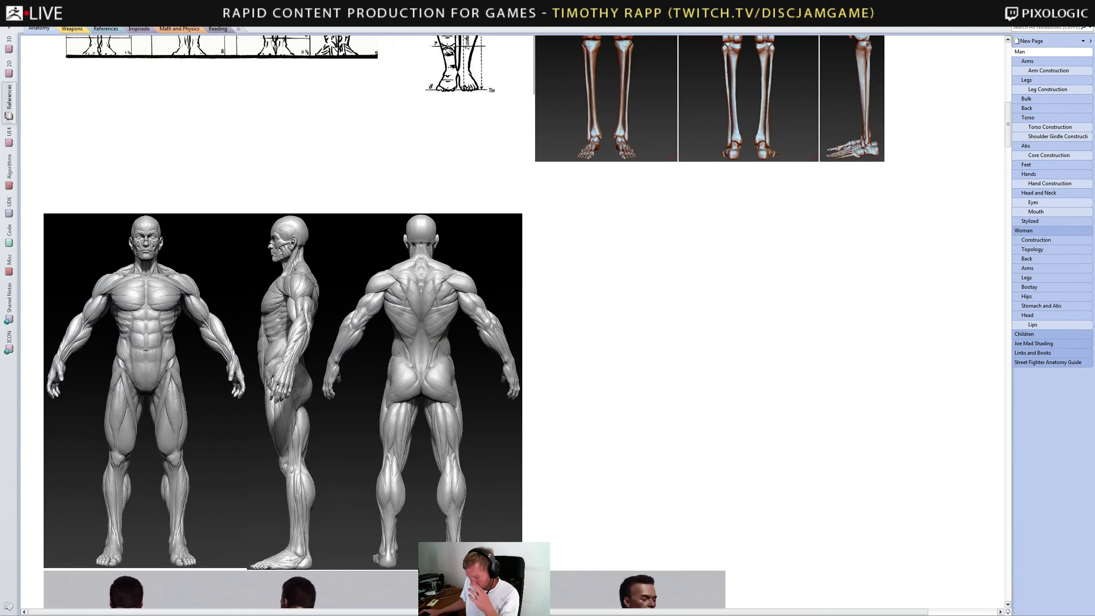
scroll(496, 322, up, 20)
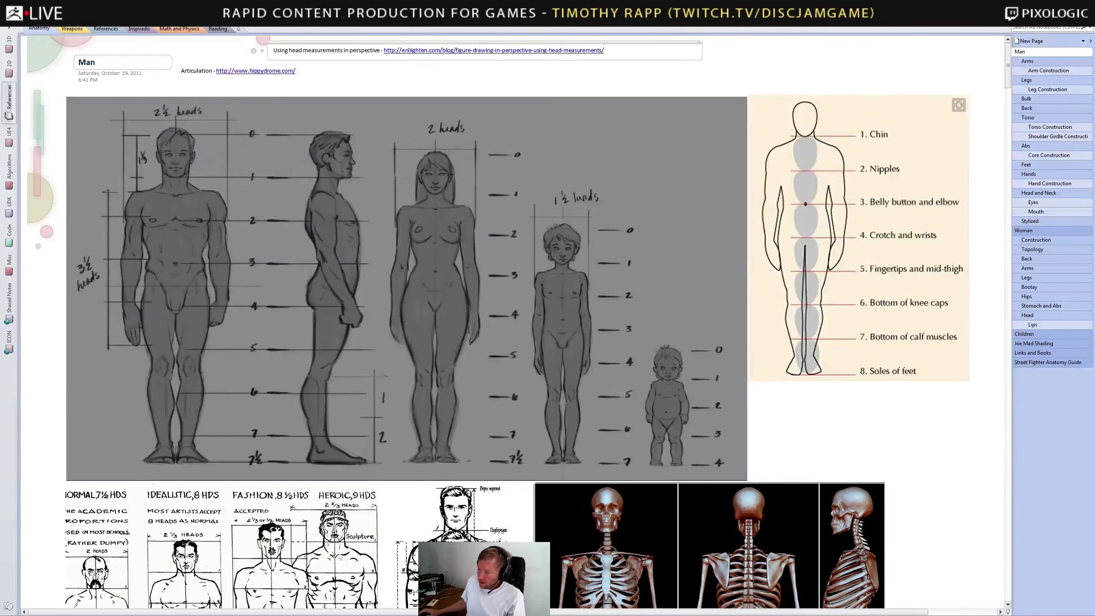
- Switch to ZBrush and refine the creases of the spine and shoulder blades across the back with the DamStandard brush and smoothing
key(alt+Tab)
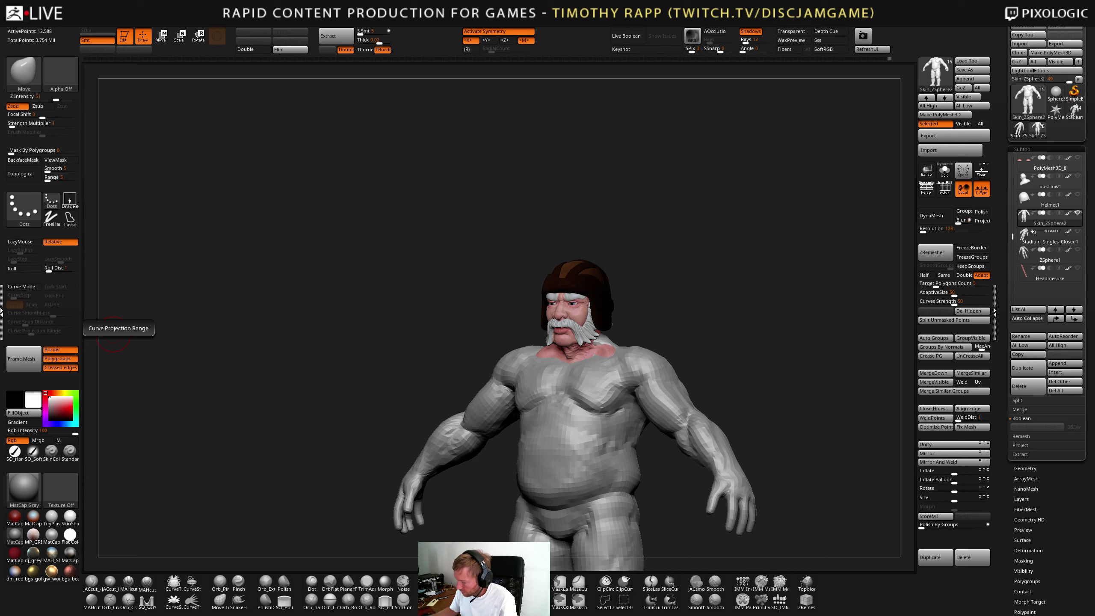
drag(113, 335, 181, 335)
mouse_move(802, 388)
alt+mouse_down()
mouse_move(802, 473)
mouse_move(723, 436)
mouse_move(740, 444)
alt+mouse_up()
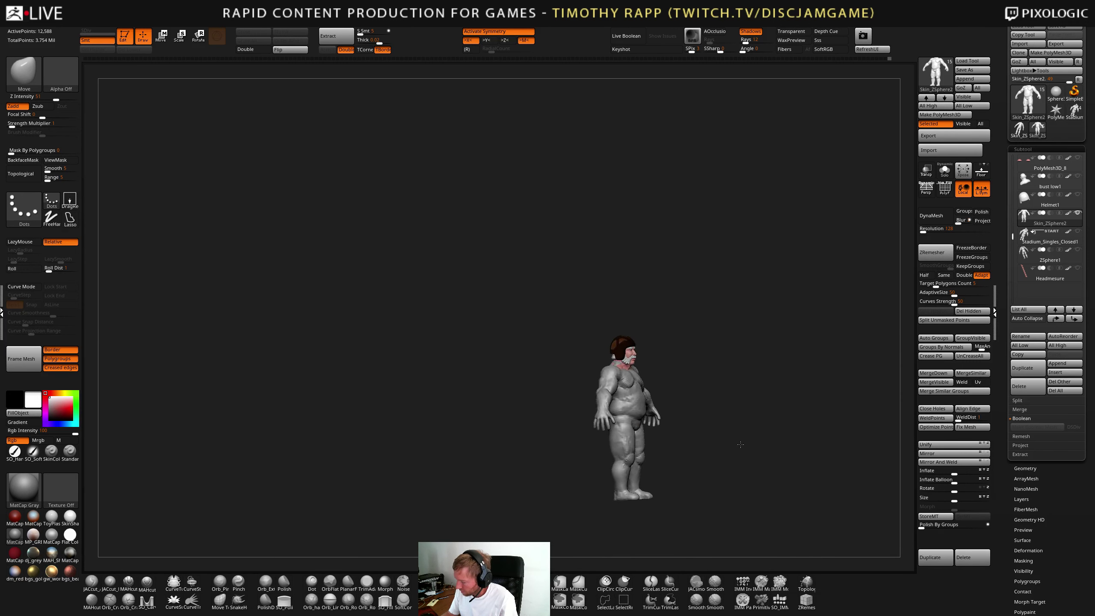
mouse_move(741, 445)
right_down()
mouse_move(712, 440)
mouse_move(754, 438)
mouse_move(700, 441)
mouse_move(733, 431)
mouse_move(721, 443)
mouse_move(748, 455)
mouse_move(702, 466)
mouse_move(718, 456)
mouse_move(697, 399)
mouse_move(714, 405)
mouse_move(713, 423)
mouse_move(721, 411)
mouse_move(690, 396)
mouse_move(611, 379)
mouse_move(552, 391)
mouse_move(553, 345)
mouse_move(566, 369)
mouse_move(609, 398)
mouse_move(532, 372)
mouse_move(543, 404)
right_up()
key(b)
key(d)
key(s)
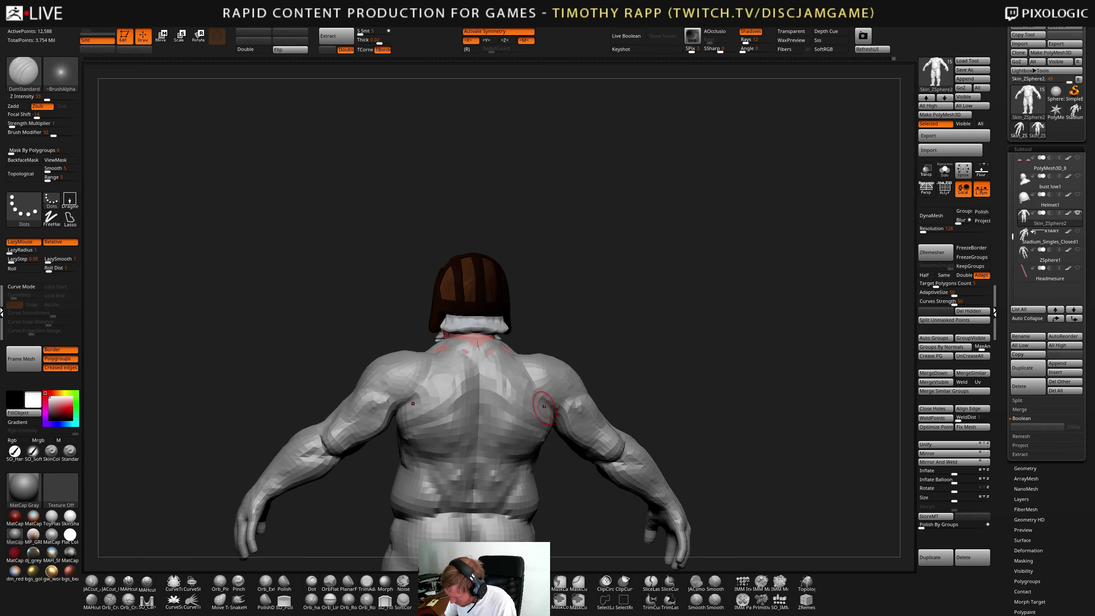
key(shift)
mouse_move(517, 441)
right_down()
mouse_move(553, 427)
mouse_move(526, 410)
mouse_move(573, 425)
mouse_move(581, 397)
mouse_move(553, 441)
mouse_move(505, 444)
right_up()
mouse_move(599, 445)
right_down()
mouse_move(514, 421)
mouse_move(552, 427)
mouse_move(560, 442)
mouse_move(546, 405)
mouse_move(533, 433)
mouse_move(484, 398)
right_up()
right_drag(551, 408, 533, 452)
key(shift)
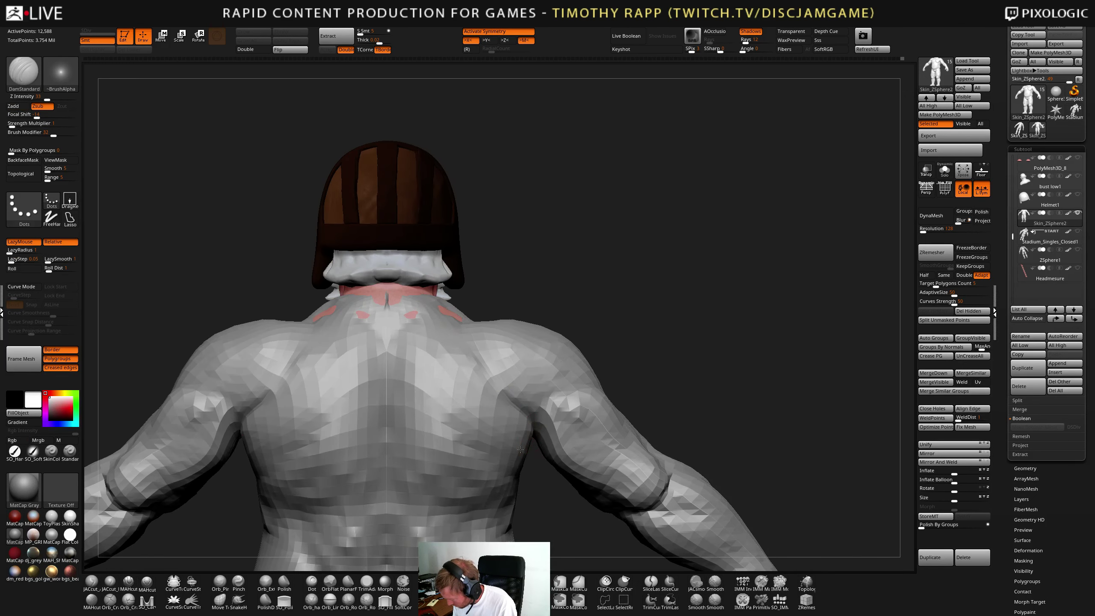
- Smooth the upper back at the base of the neck between the shoulders
mouse_move(600, 453)
ctrl+right_down()
mouse_move(534, 453)
mouse_move(517, 464)
mouse_move(524, 454)
mouse_move(497, 429)
ctrl+right_up()
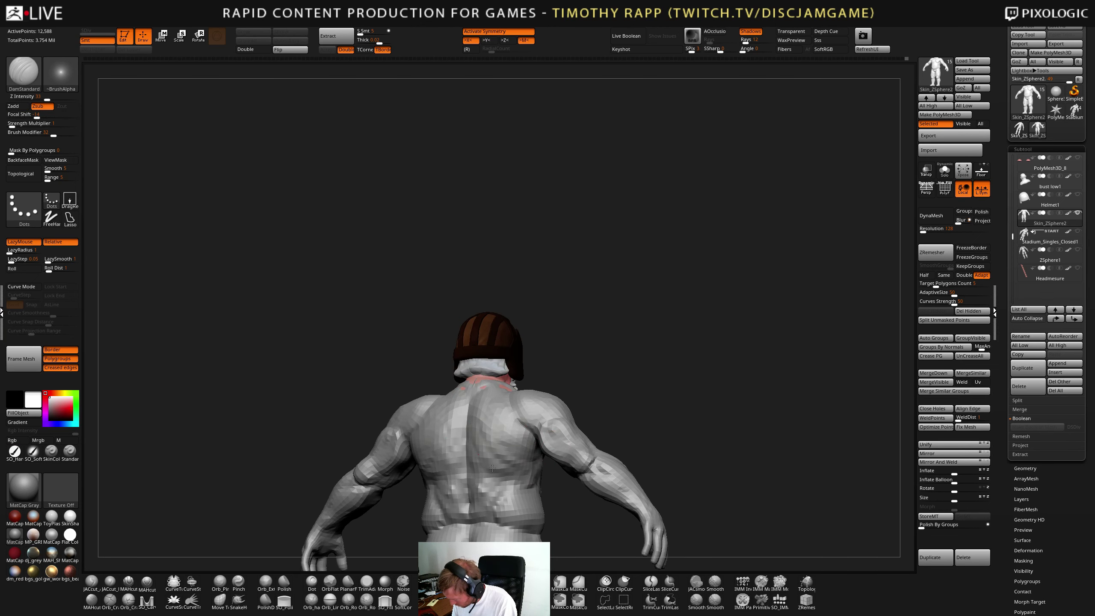
mouse_move(554, 458)
right_down()
mouse_move(566, 454)
mouse_move(475, 419)
mouse_move(454, 372)
right_up()
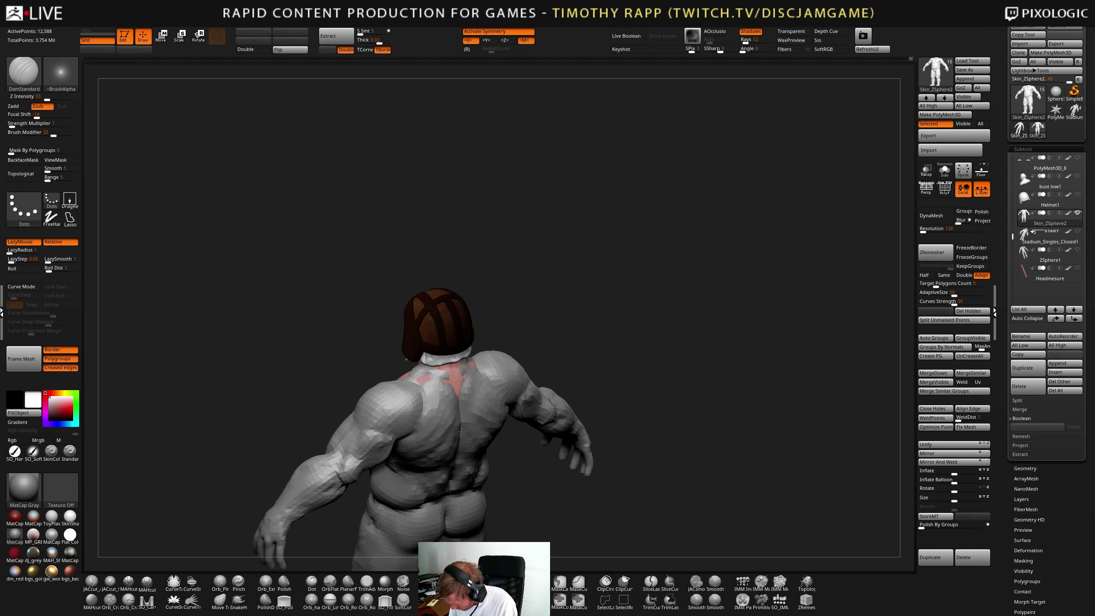
mouse_move(461, 431)
right_down()
mouse_move(460, 402)
mouse_move(443, 393)
mouse_move(483, 396)
mouse_move(456, 383)
right_up()
shift+drag(456, 383, 471, 381)
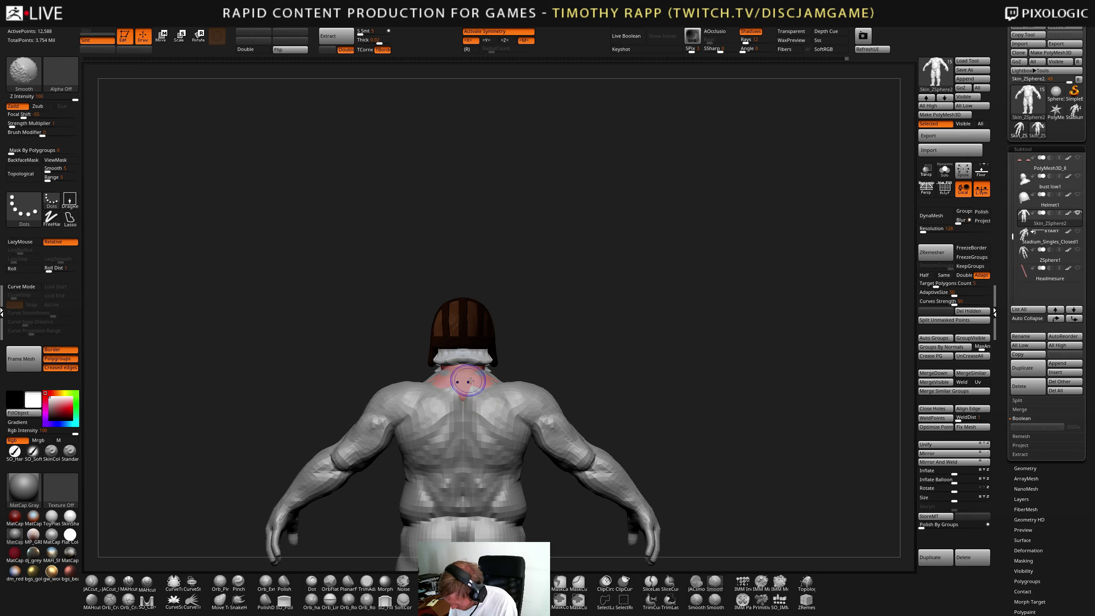
mouse_move(470, 381)
right_down()
mouse_move(599, 384)
mouse_move(569, 431)
right_up()
mouse_move(569, 431)
alt+right_down()
mouse_move(569, 348)
mouse_move(586, 337)
alt+right_up()
mouse_move(586, 336)
alt+right_down()
mouse_move(589, 414)
mouse_move(497, 411)
mouse_move(479, 432)
mouse_move(487, 435)
mouse_move(470, 430)
mouse_move(438, 382)
alt+right_up()
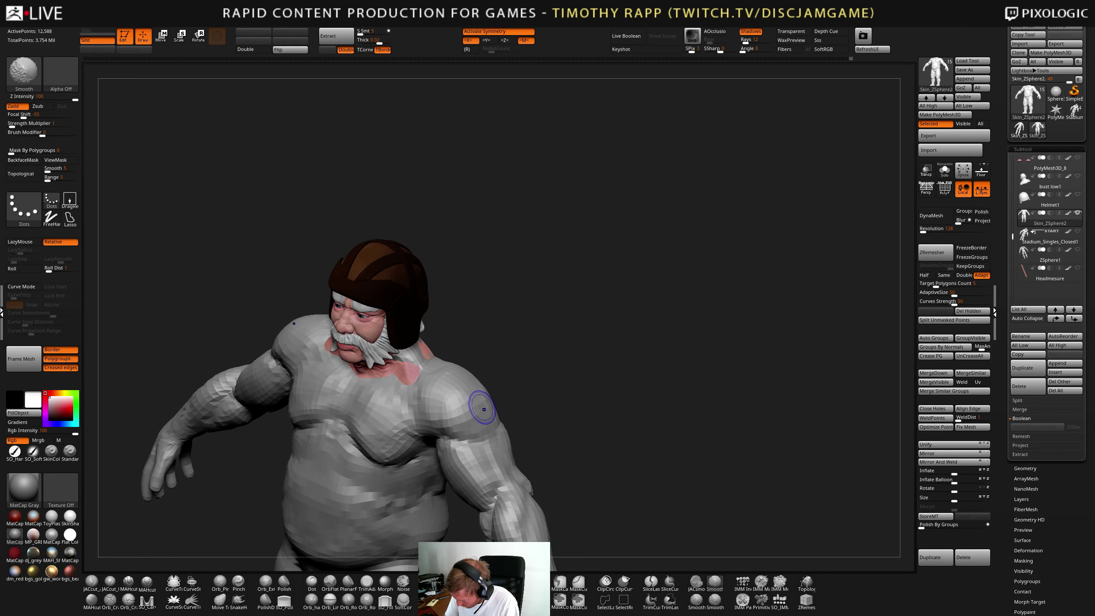
- Adjust the transition between front shoulder, armpit and outer chest with the Move brush and smooth it
mouse_move(484, 411)
right_down()
mouse_move(459, 357)
mouse_move(436, 379)
mouse_move(431, 429)
mouse_move(501, 408)
mouse_move(548, 366)
mouse_move(517, 420)
mouse_move(430, 450)
right_up()
key(b)
key(m)
key(v)
drag(426, 463, 433, 462)
mouse_move(432, 463)
alt+right_down()
mouse_move(454, 419)
mouse_move(444, 382)
alt+right_up()
mouse_move(444, 382)
right_down()
mouse_move(440, 398)
mouse_move(464, 411)
mouse_move(574, 416)
mouse_move(414, 341)
mouse_move(427, 311)
mouse_move(406, 281)
right_up()
mouse_move(491, 370)
right_down()
mouse_move(405, 404)
mouse_move(386, 390)
mouse_move(441, 389)
mouse_move(368, 404)
mouse_move(405, 412)
right_up()
shift+drag(383, 421, 407, 445)
mouse_move(380, 453)
alt+right_down()
mouse_move(344, 459)
mouse_move(327, 435)
mouse_move(344, 446)
mouse_move(329, 465)
alt+right_up()
key(shift)
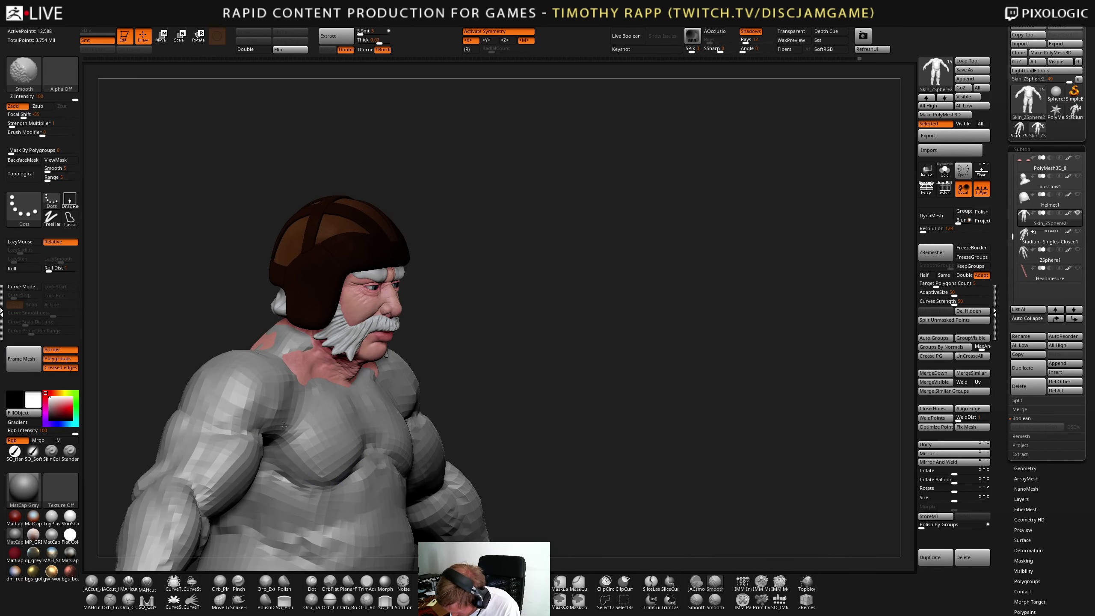
- Smooth the shoulder and rework the outer deltoid where it meets the upper arm with the ClayTubes brush
shift+drag(283, 426, 278, 416)
right_drag(278, 417, 281, 362)
mouse_move(260, 406)
right_down()
mouse_move(283, 421)
mouse_move(255, 449)
mouse_move(271, 449)
right_up()
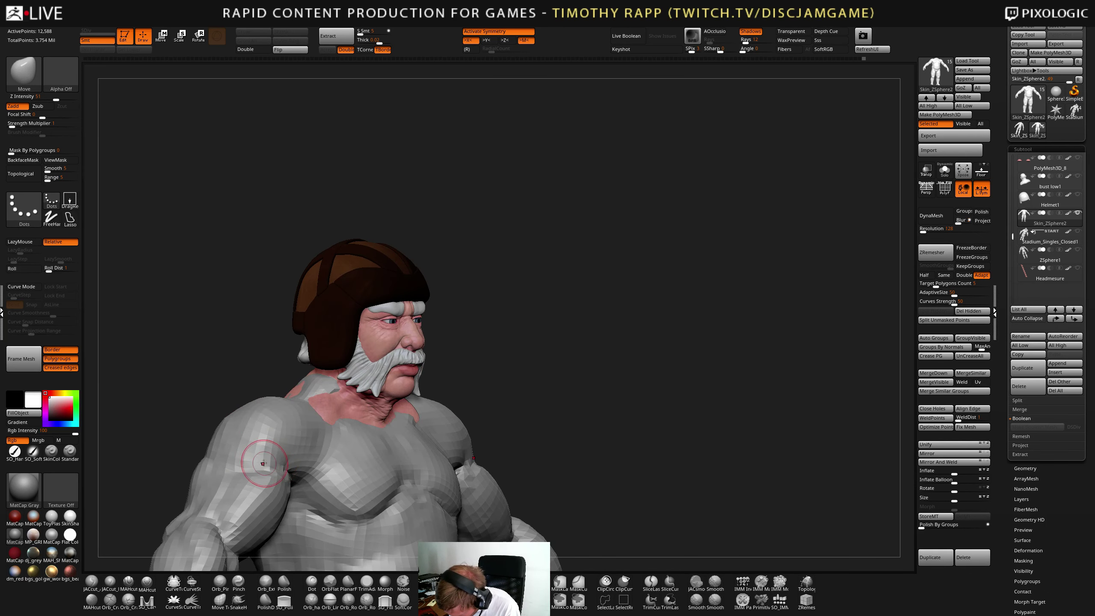
key(2)
mouse_move(259, 463)
mouse_down()
mouse_move(232, 462)
mouse_move(240, 456)
mouse_up()
right_drag(240, 449, 225, 457)
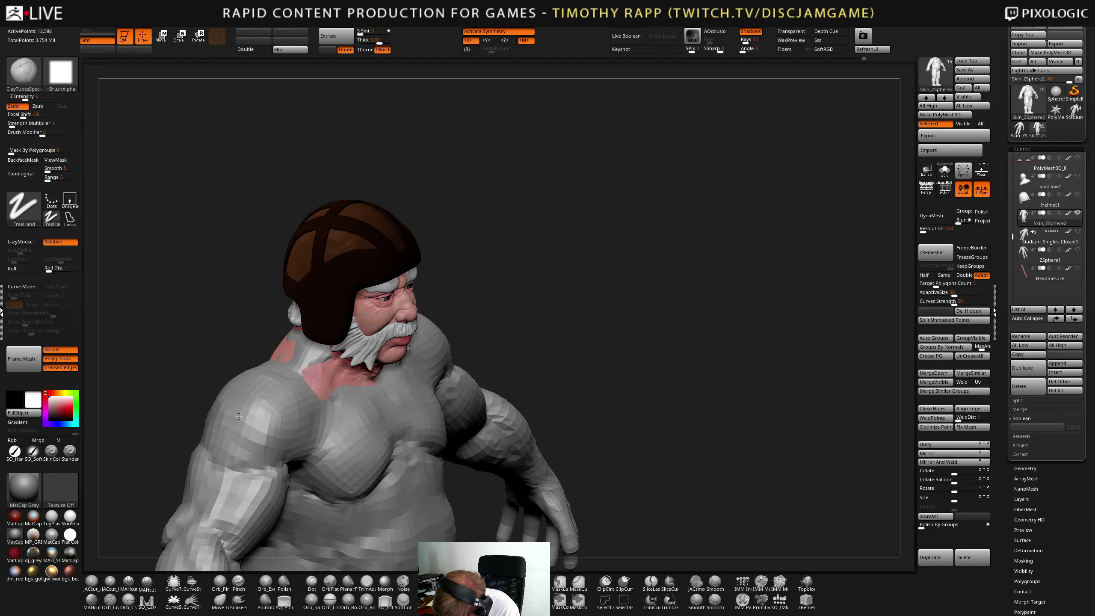
key(3)
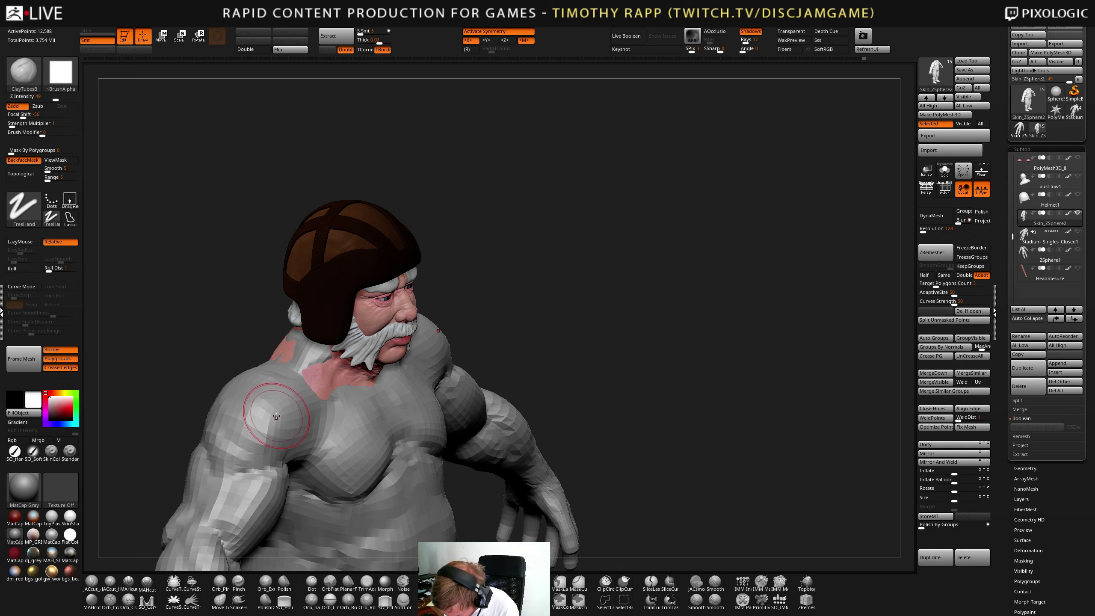
- Return to the male anatomy page in OneNote and examine the skeleton, muscle figure and proportion drawings
mouse_move(24, 487)
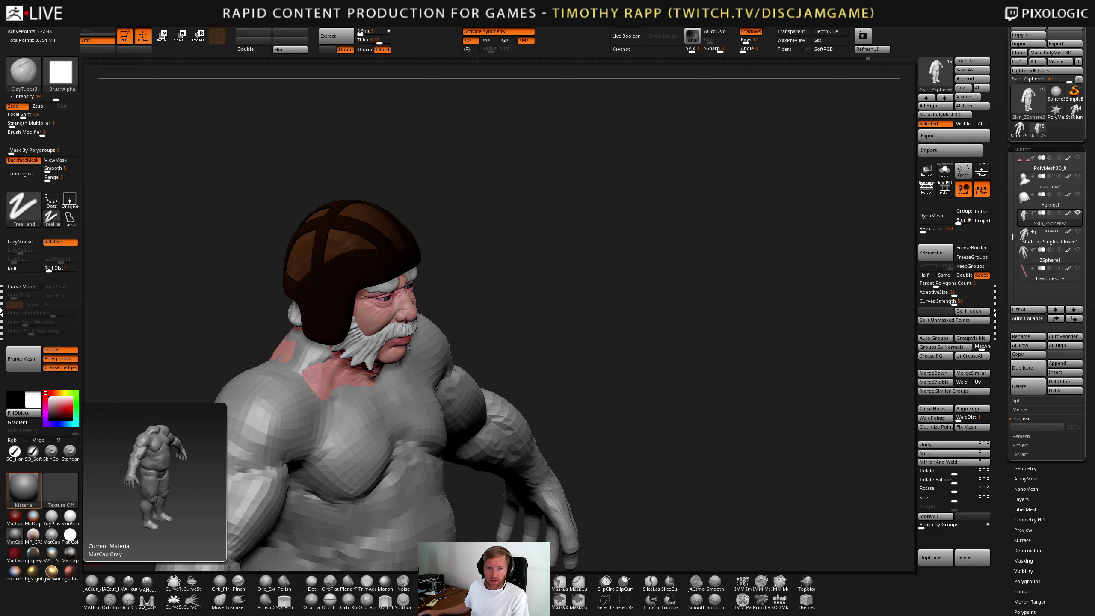
drag(230, 337, 343, 0)
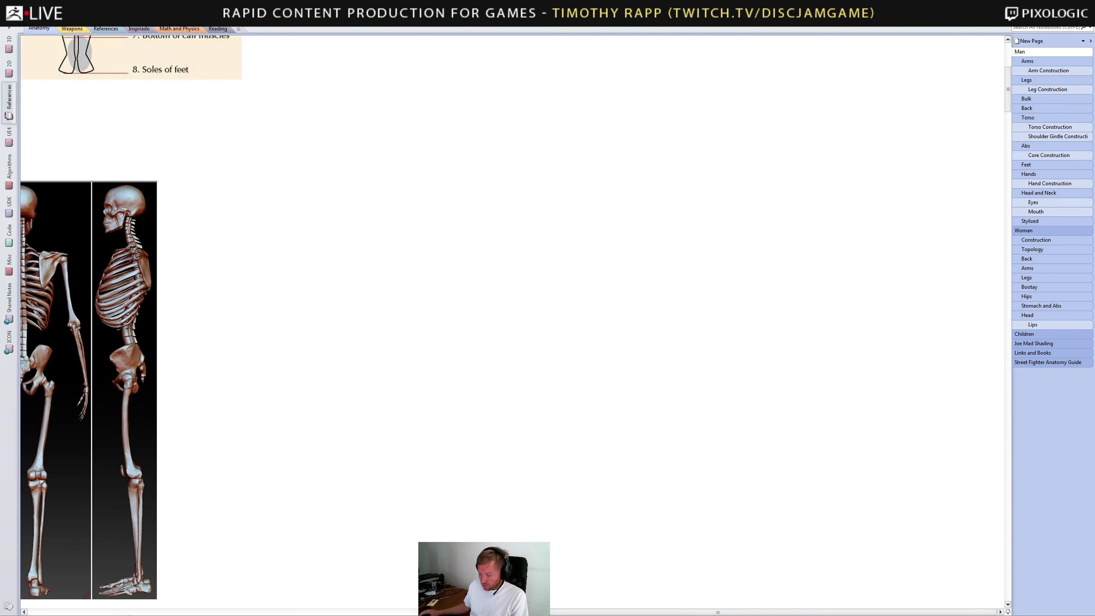
click(130, 612)
scroll(357, 496, up, 4)
scroll(357, 496, down, 9)
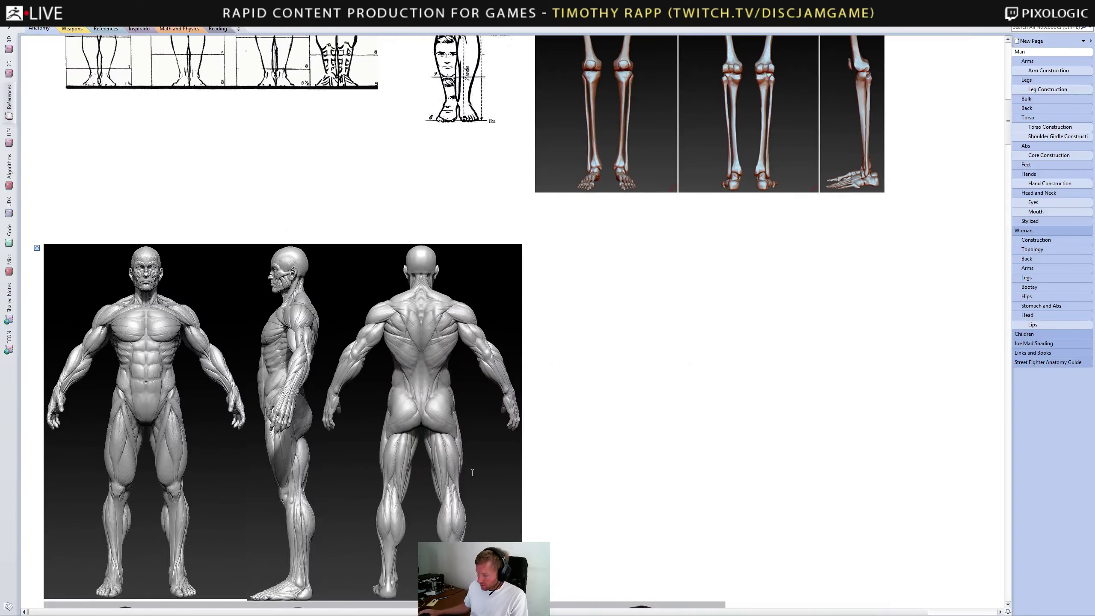
drag(1009, 109, 1025, 68)
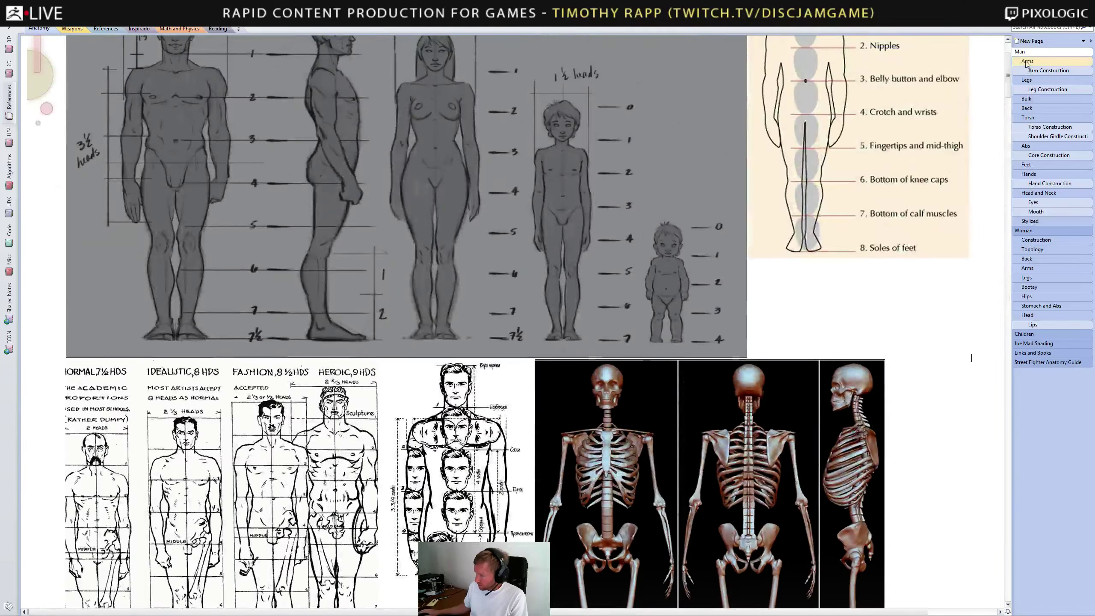
- Open the Arms page under Man and examine its arm muscle, skeleton and shoulder references
click(1025, 62)
mouse_move(1009, 222)
mouse_down()
mouse_move(1000, 79)
mouse_move(1006, 550)
mouse_up()
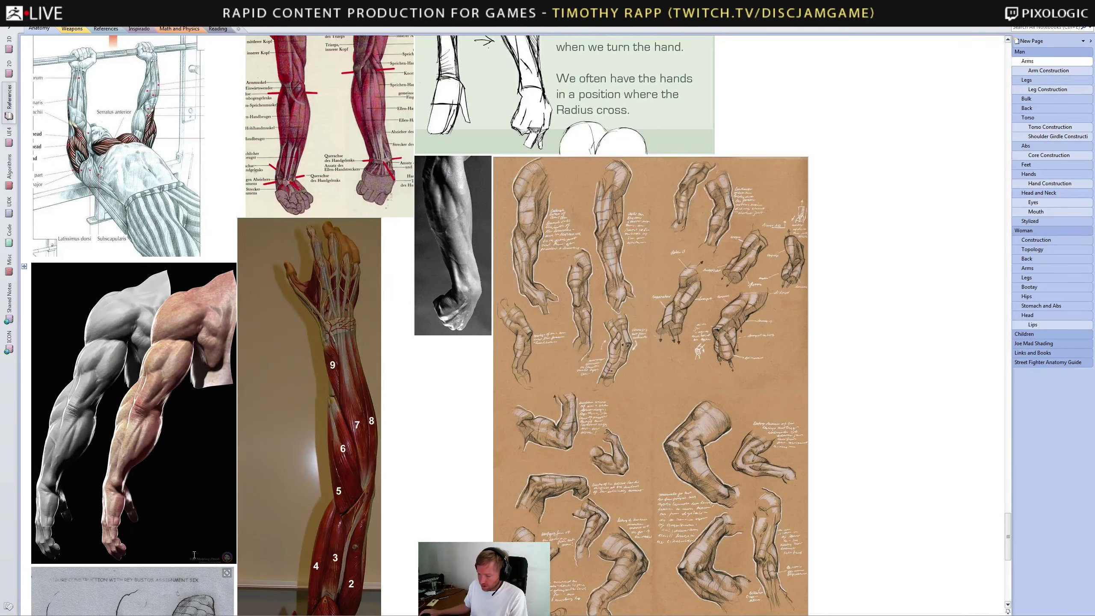
click(196, 490)
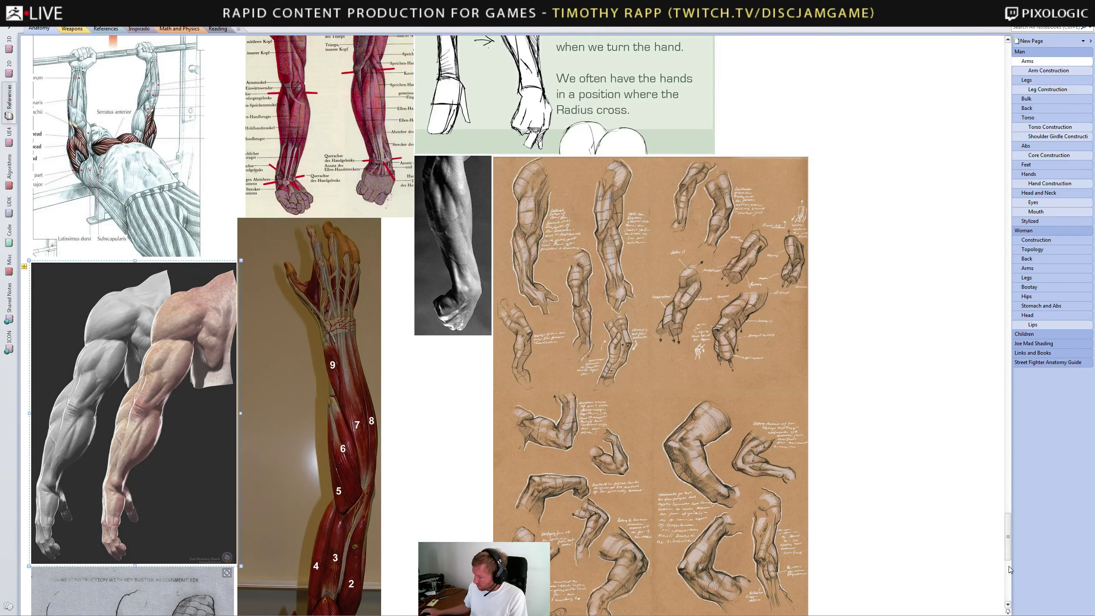
scroll(1009, 565, down, 5)
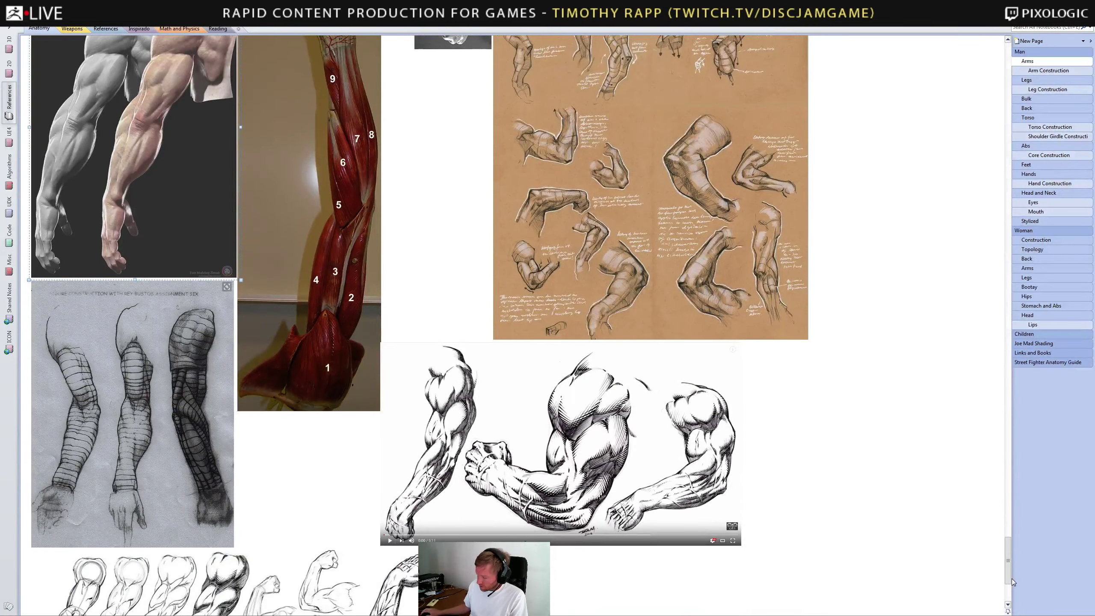
scroll(1011, 578, down, 15)
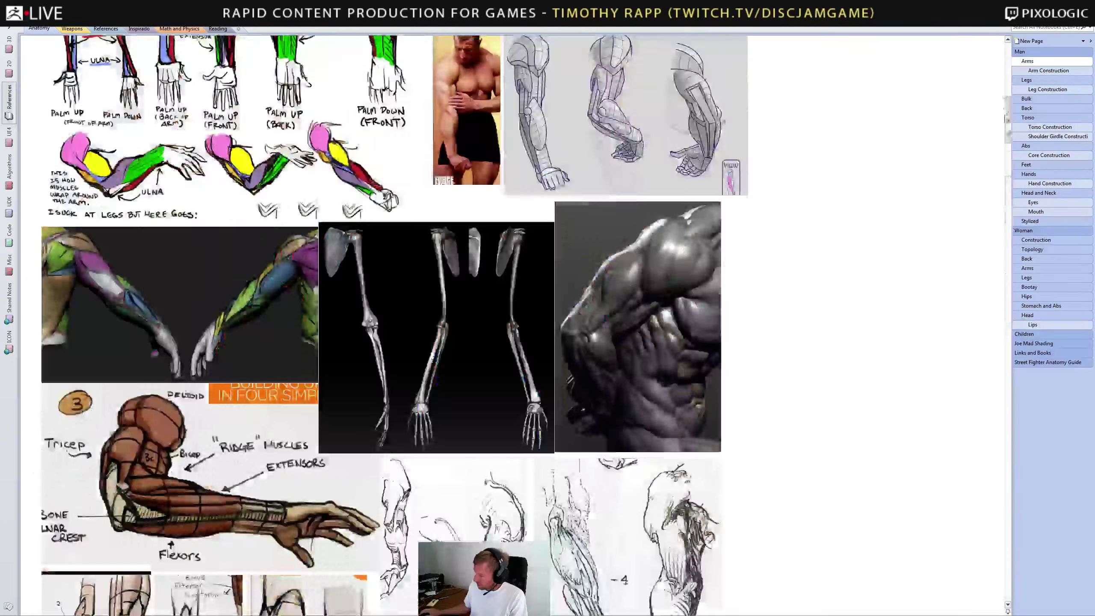
drag(1005, 116, 1005, 63)
- Browse the Woman proportion references and open the Construction page beneath them
click(1025, 236)
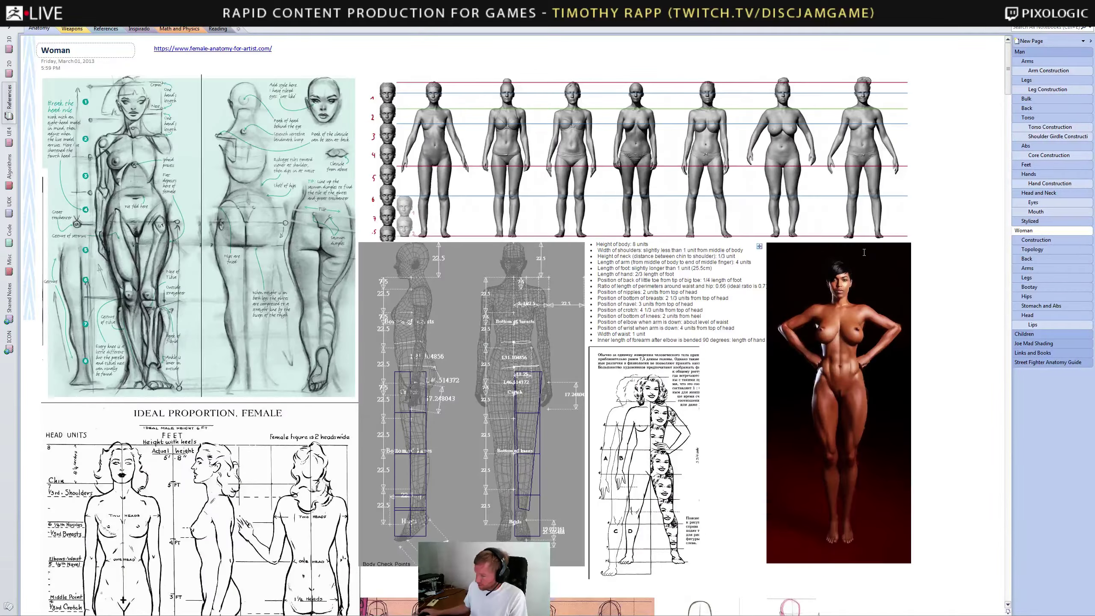
scroll(855, 252, down, 8)
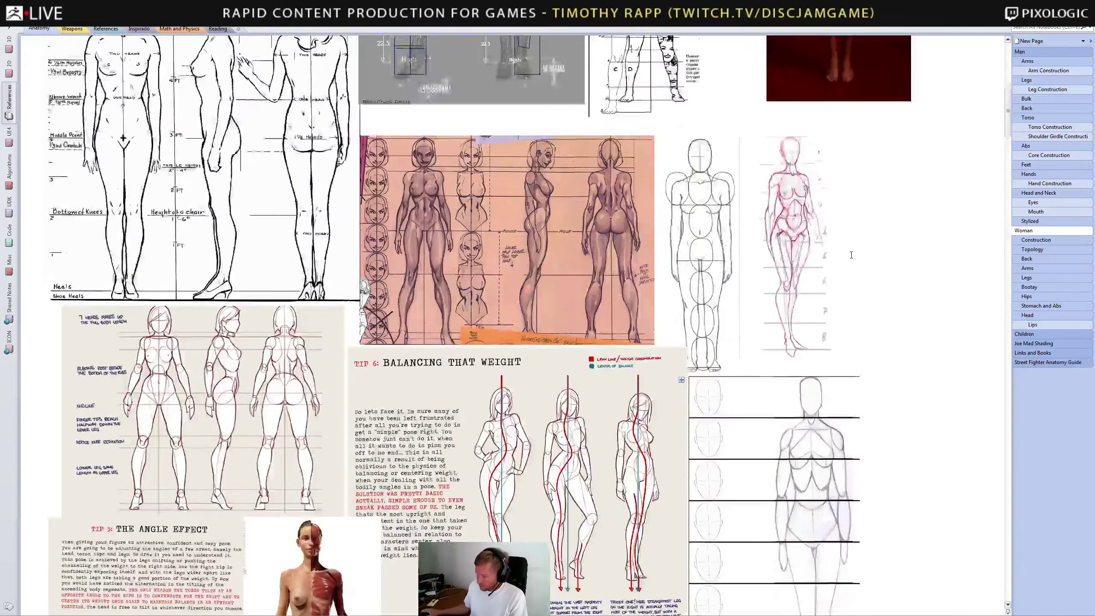
scroll(973, 151, up, 8)
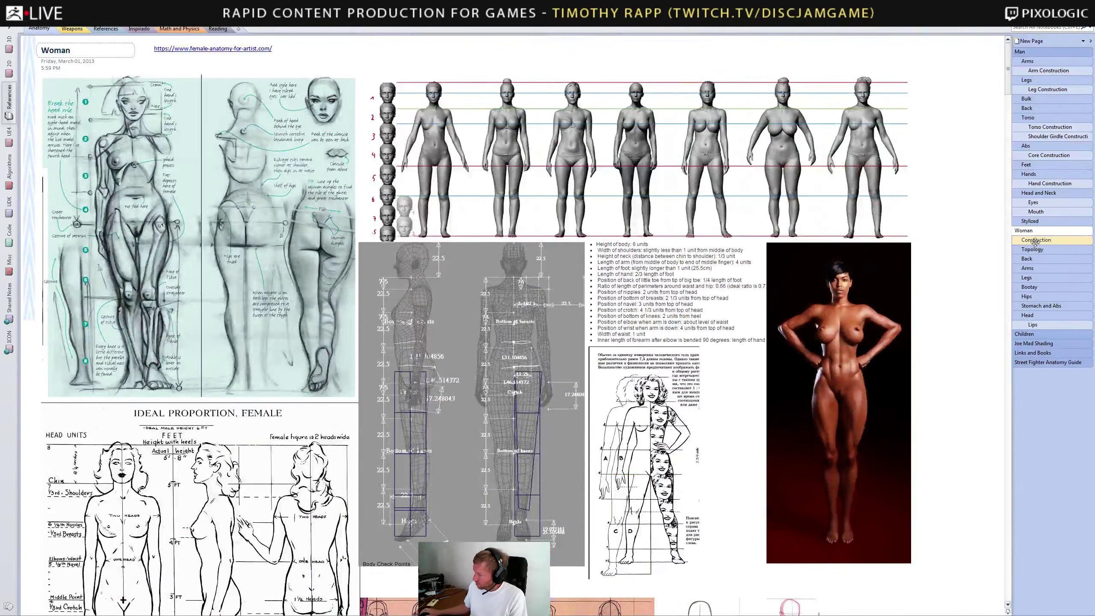
click(1035, 241)
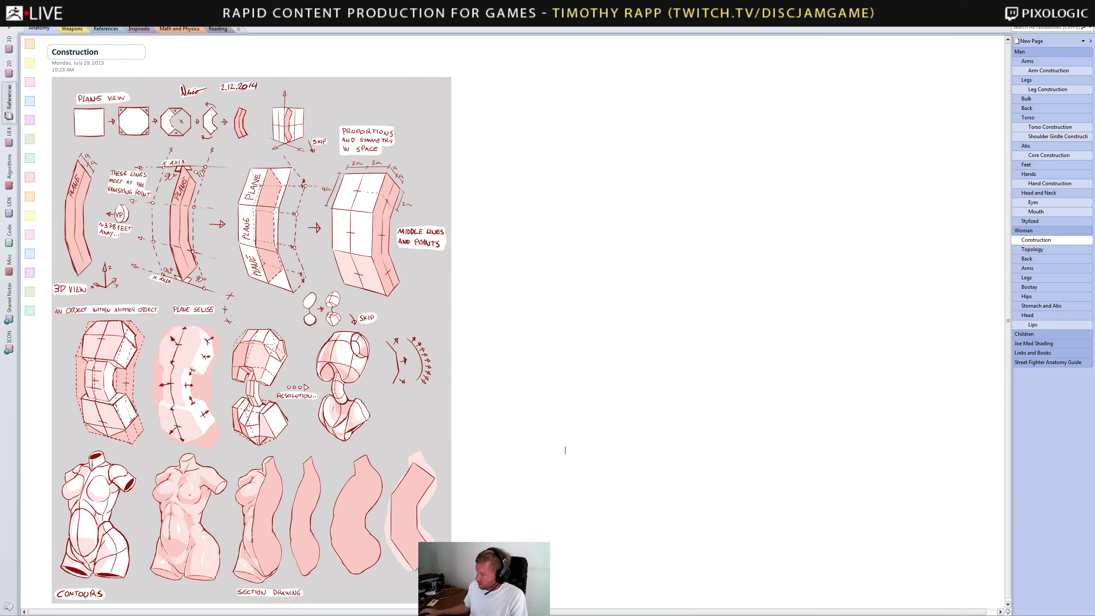
- Open the Arm Construction page and study its notes on arm bones, supination and pronation, muscle groups and arm poses
click(1039, 70)
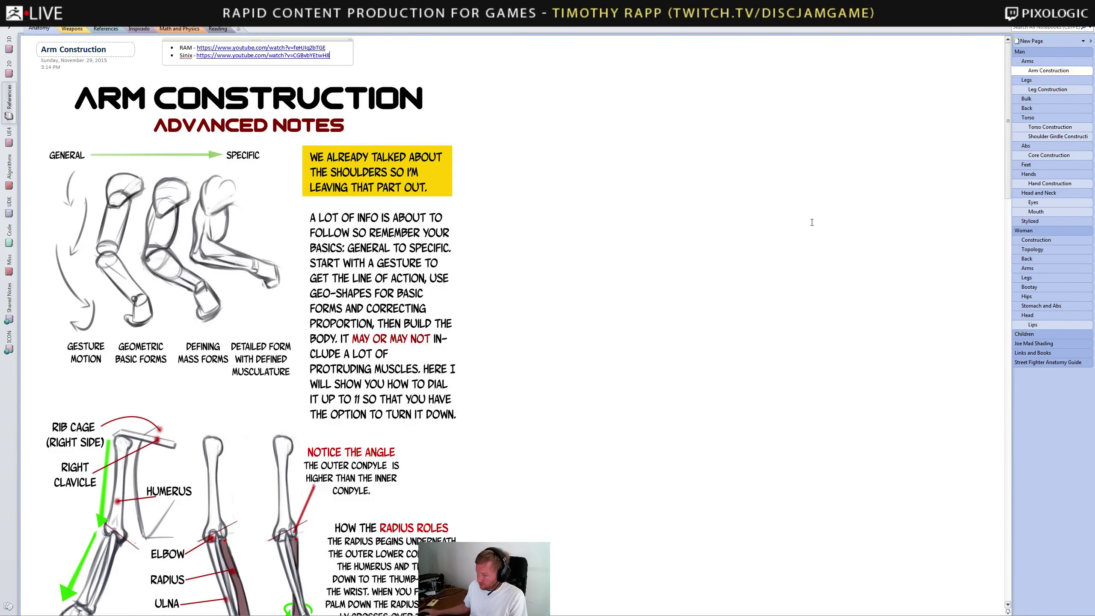
scroll(948, 264, down, 9)
scroll(1009, 271, up, 5)
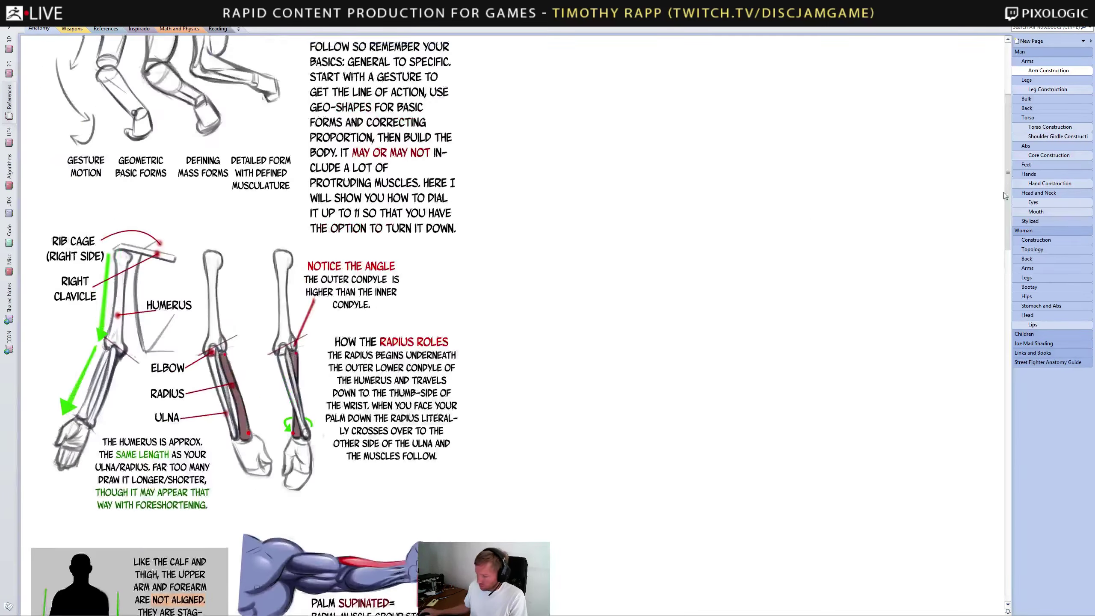
scroll(1016, 255, down, 4)
scroll(1016, 254, down, 3)
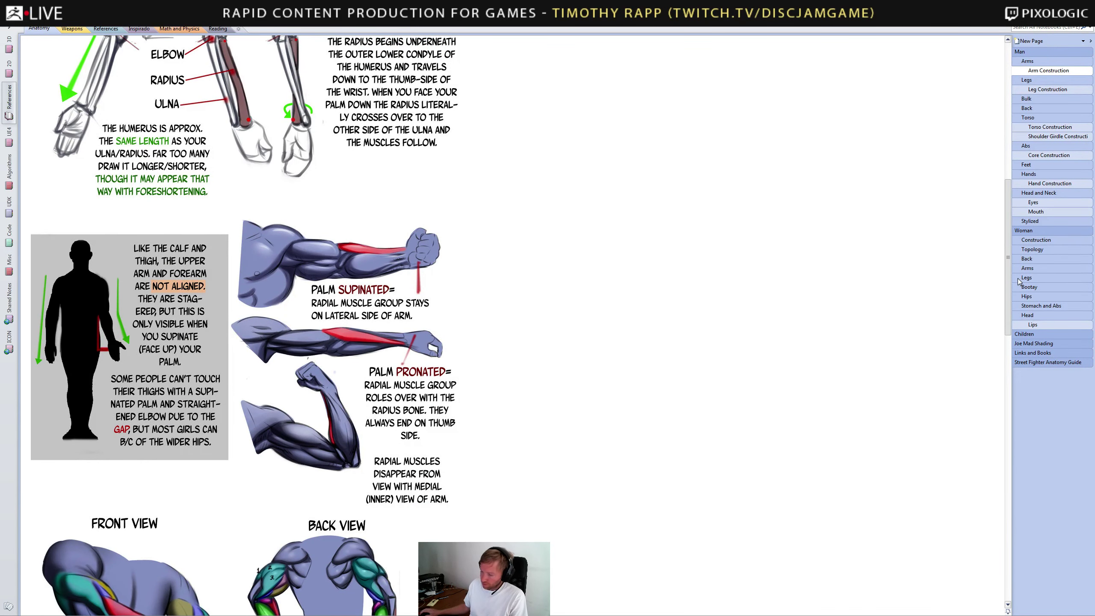
scroll(1019, 281, down, 15)
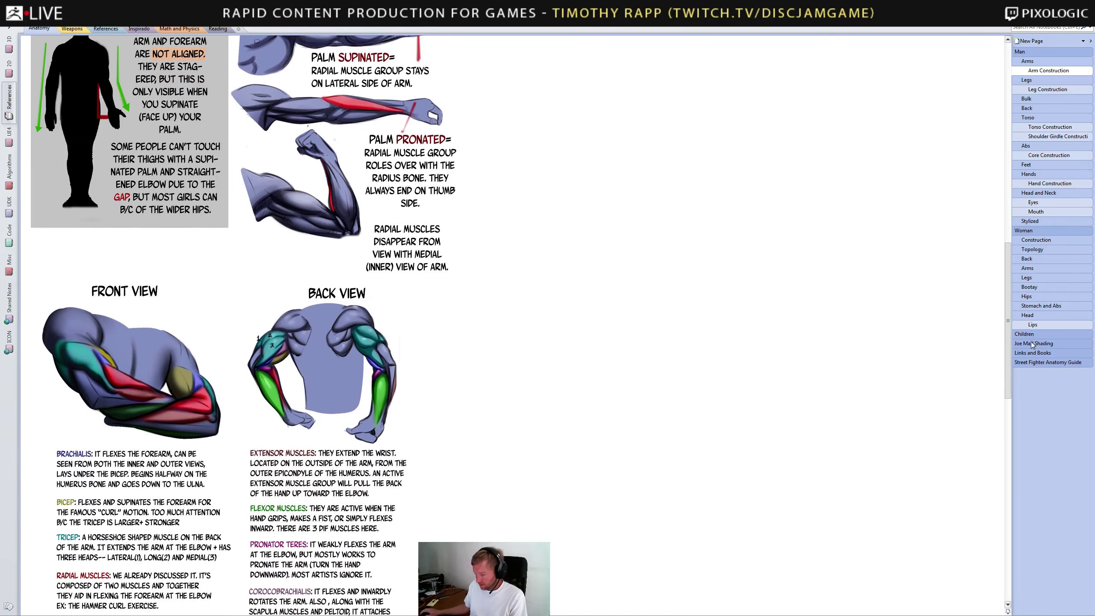
scroll(1062, 517, up, 12)
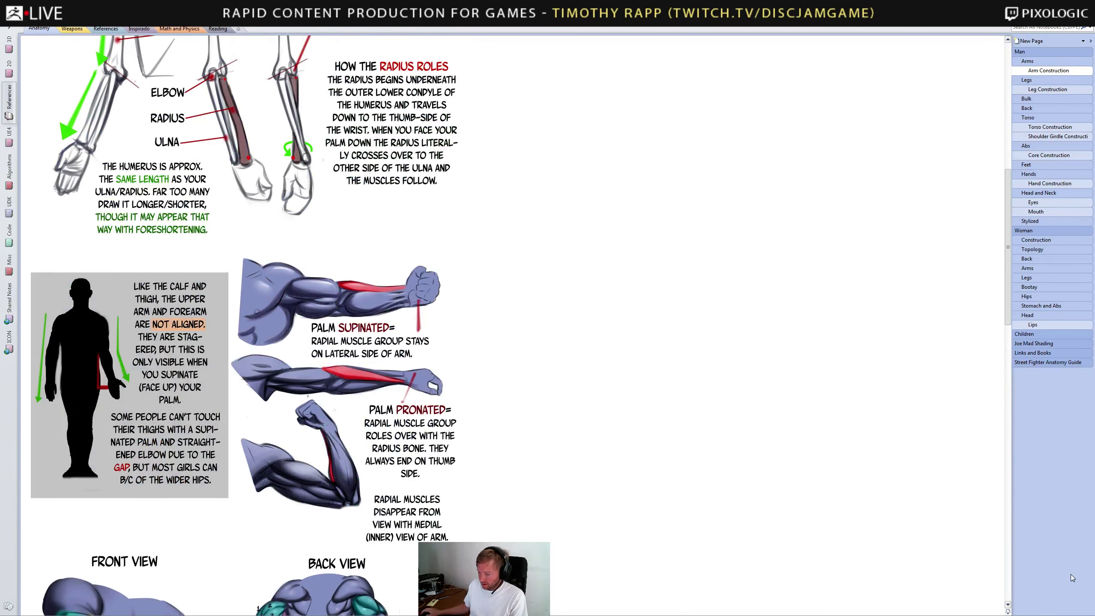
scroll(1010, 537, down, 15)
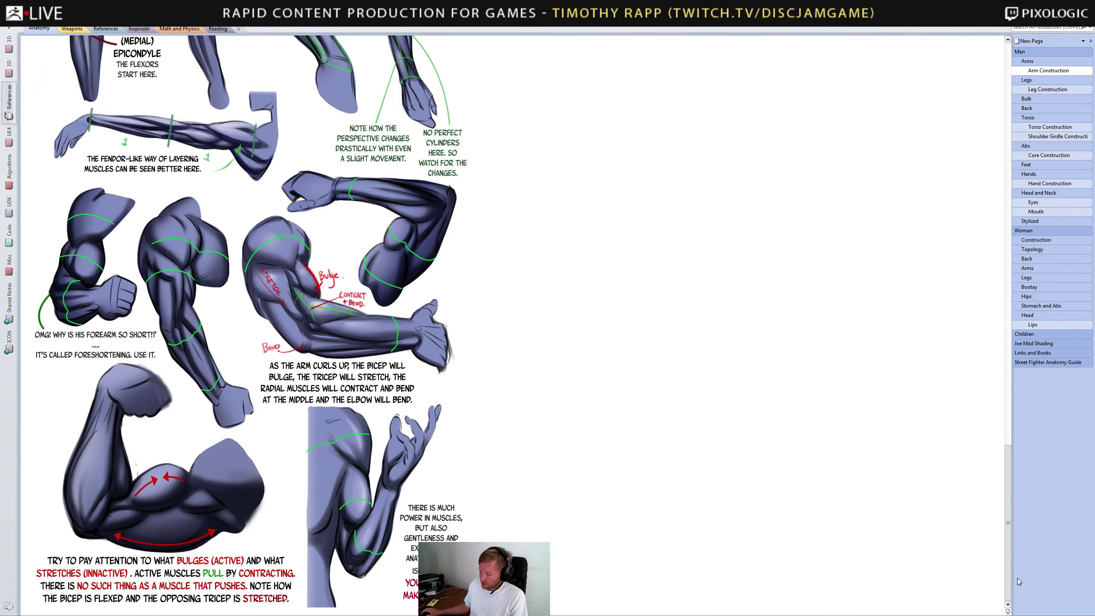
- Return to the Man proportions page in the notes and switch back to ZBrush
scroll(1017, 576, up, 20)
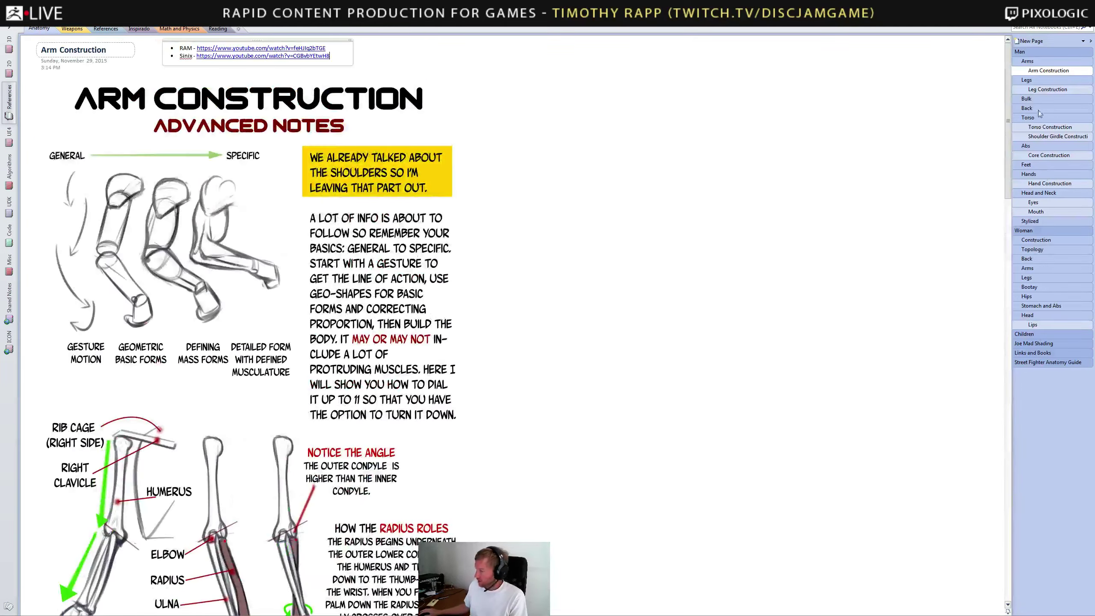
click(1024, 52)
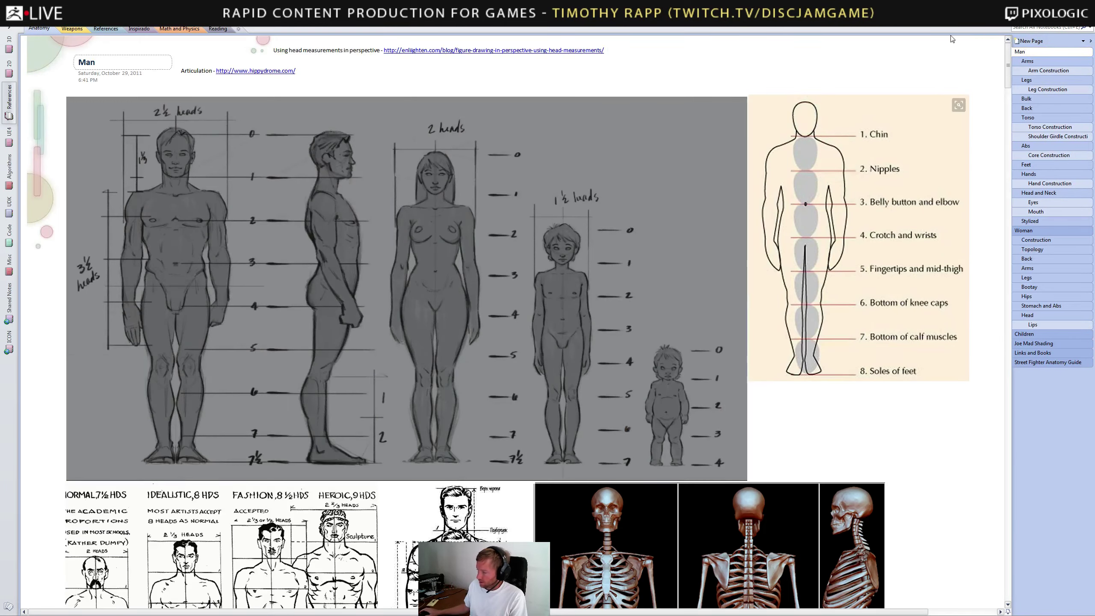
mouse_move(865, 5)
mouse_down()
mouse_move(154, 192)
mouse_move(0, 192)
mouse_up()
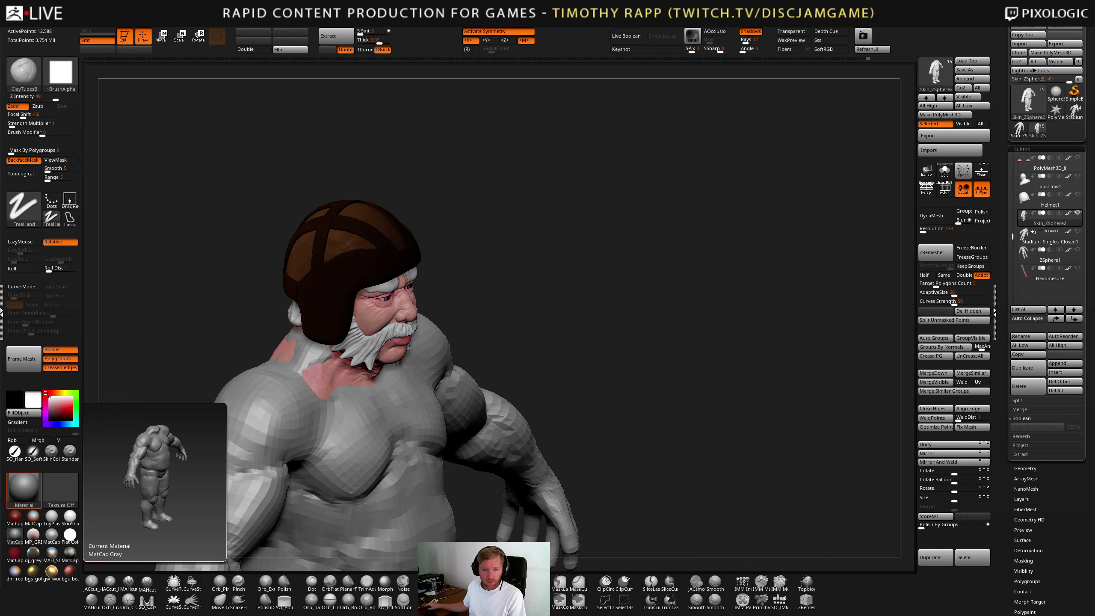
- Smooth the trapezius area where the neck meets the shoulders
mouse_move(633, 407)
mouse_down()
mouse_move(599, 381)
mouse_move(430, 409)
mouse_up()
key(shift)
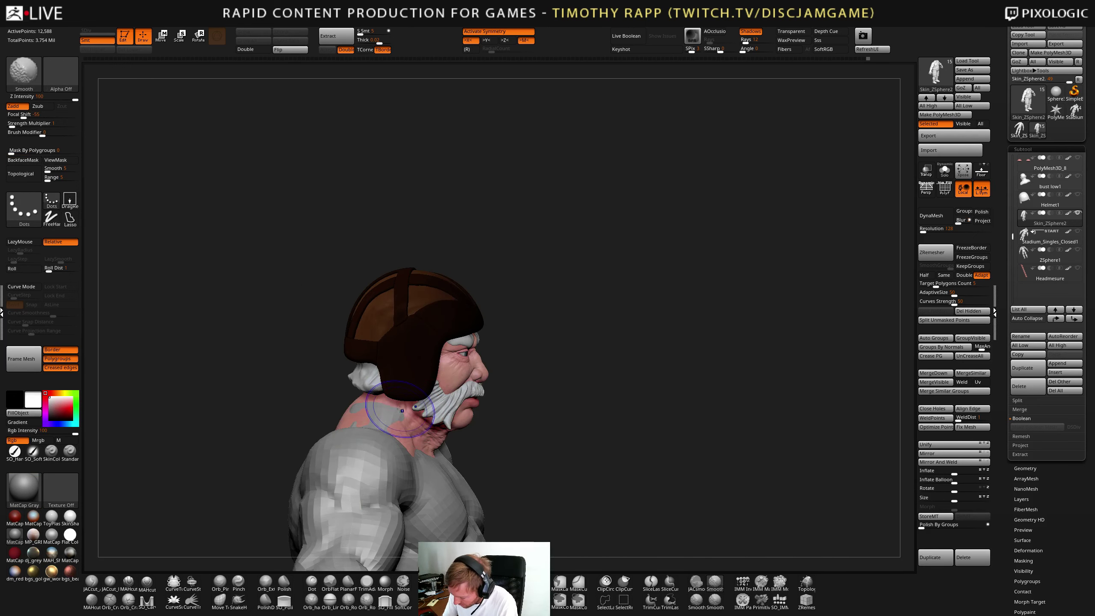
right_drag(374, 403, 495, 418)
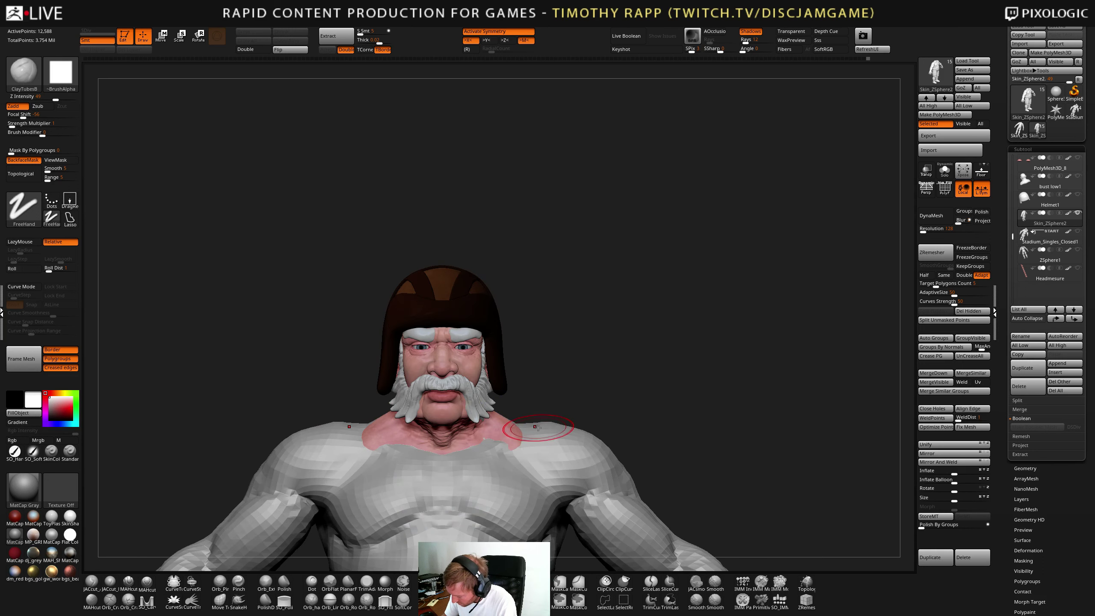
key(shift)
mouse_move(599, 433)
right_down()
mouse_move(537, 431)
mouse_move(582, 432)
right_up()
- Resize the ClayTubes brush and build up the trapezius and upper shoulders around the neck
key(s)
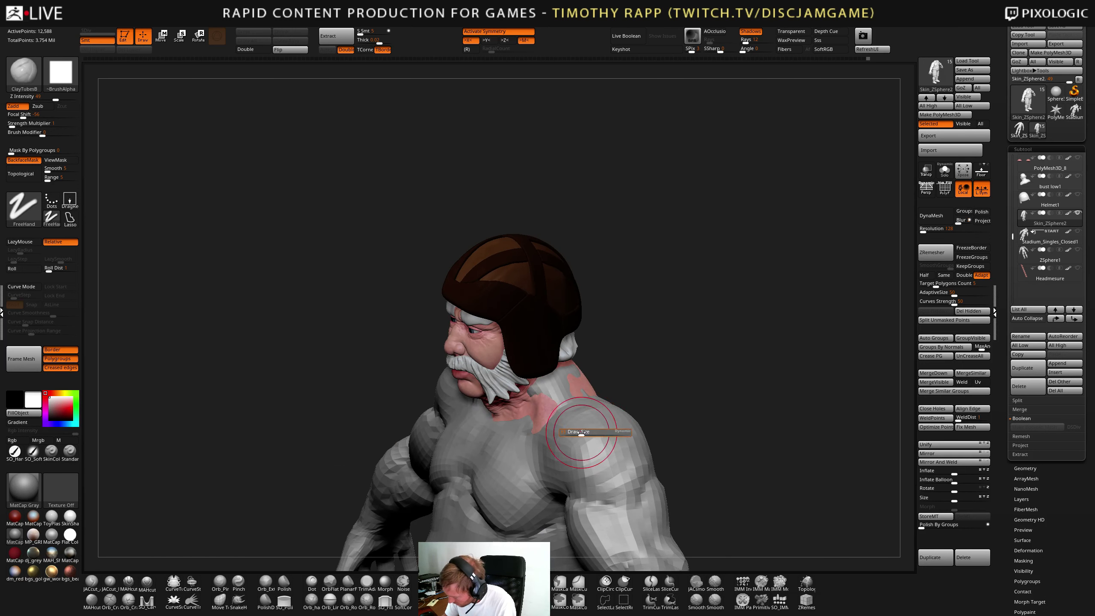
mouse_move(582, 432)
mouse_down()
mouse_move(565, 434)
mouse_move(628, 453)
mouse_move(522, 427)
mouse_up()
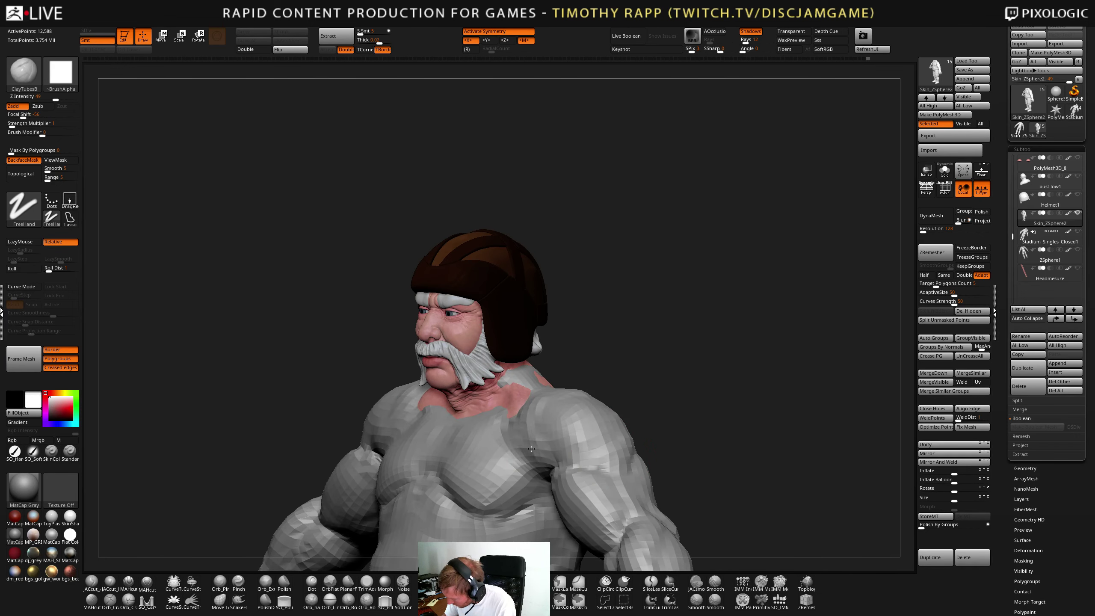
mouse_move(531, 448)
right_down()
mouse_move(547, 405)
mouse_move(533, 479)
right_up()
drag(561, 355, 523, 430)
mouse_move(568, 381)
mouse_down()
mouse_move(579, 427)
mouse_move(670, 410)
mouse_move(646, 406)
mouse_up()
mouse_move(696, 361)
mouse_down()
mouse_move(664, 383)
mouse_move(699, 399)
mouse_up()
- Reshape the outer contour of the upper arms just below the deltoids with the Move brush
key(ctrl)
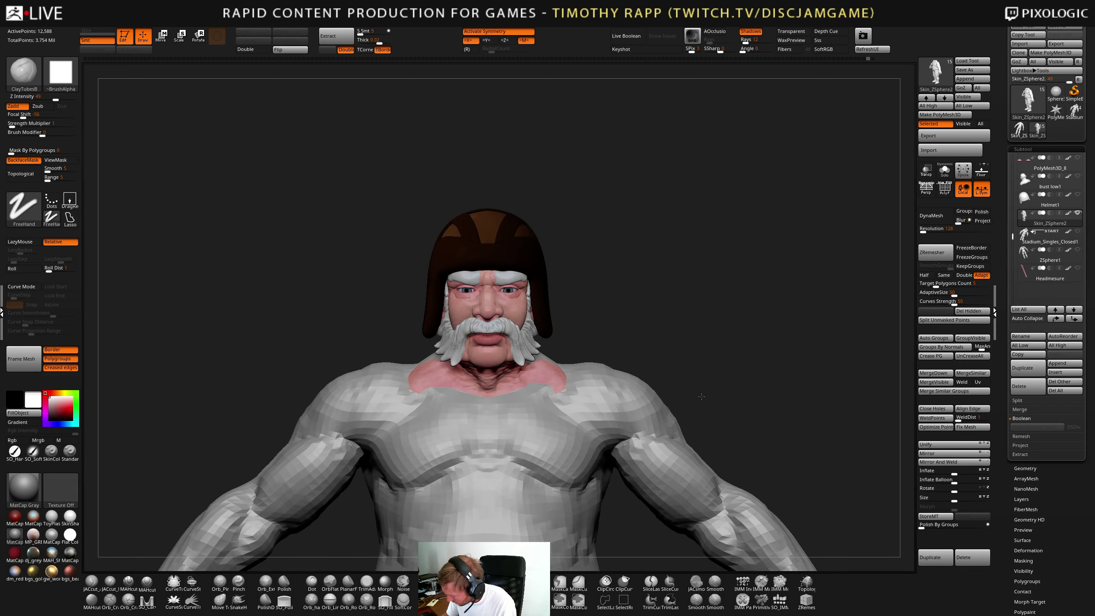
key(ctrl)
key(ctrl)
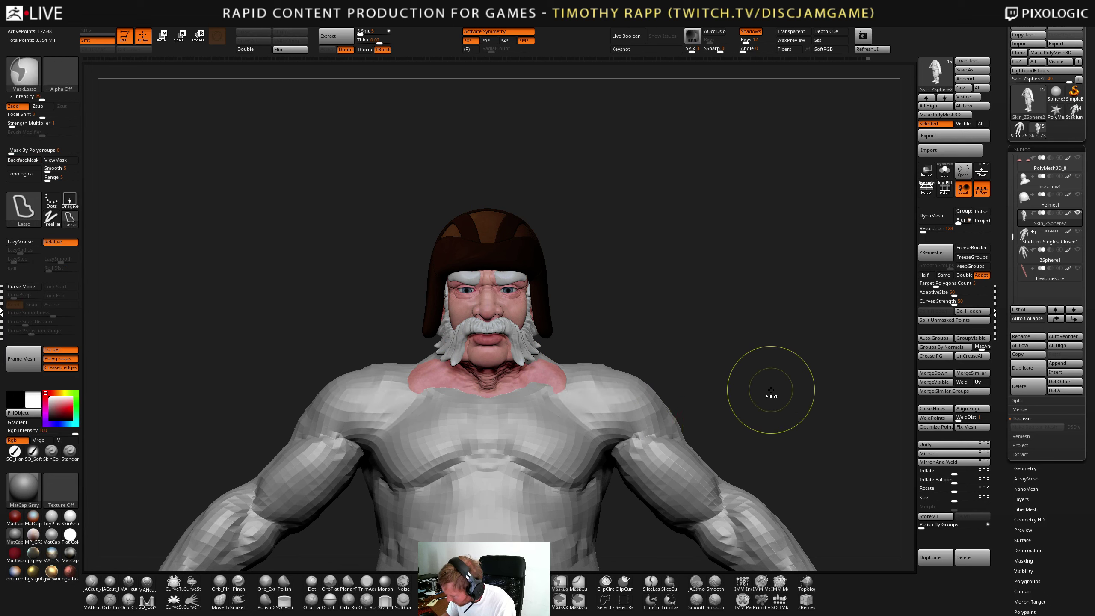
drag(694, 421, 666, 427)
key(b)
key(m)
key(v)
mouse_move(690, 440)
right_down()
mouse_move(715, 433)
mouse_move(683, 435)
mouse_move(704, 433)
right_up()
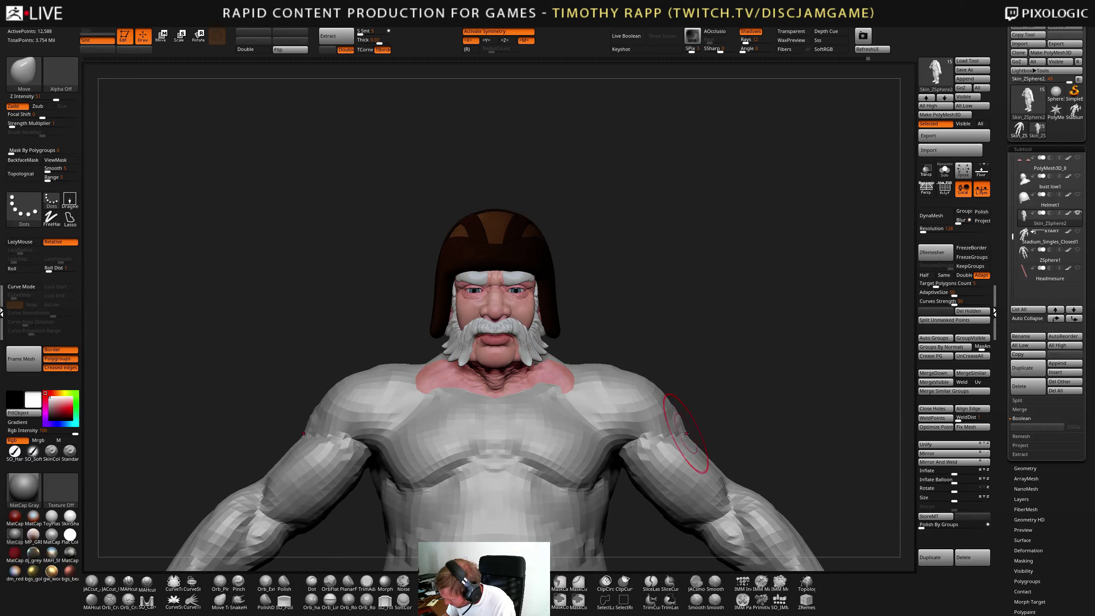
drag(694, 434, 689, 433)
- Define the border between deltoid and upper arm with DamStandard, adjusting it with Move and smoothing
mouse_move(695, 433)
right_down()
mouse_move(664, 435)
mouse_move(696, 435)
mouse_move(763, 384)
mouse_move(754, 373)
mouse_move(694, 406)
mouse_move(720, 383)
mouse_move(660, 444)
right_up()
key(b)
key(d)
key(s)
key(shift)
key(b)
key(m)
key(v)
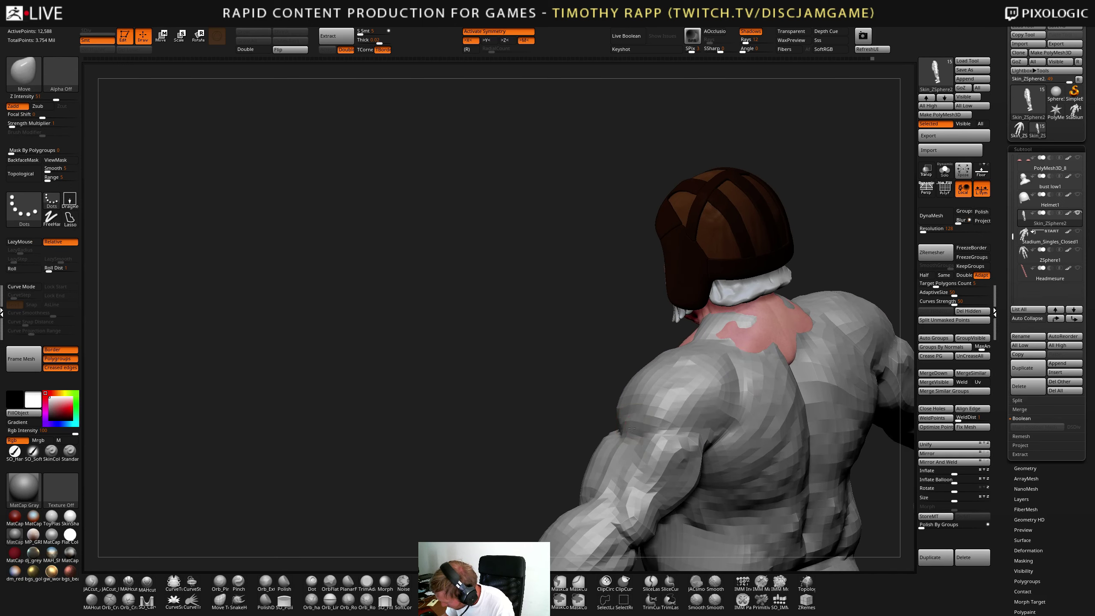
mouse_move(517, 427)
right_down()
mouse_move(628, 413)
mouse_move(610, 448)
right_up()
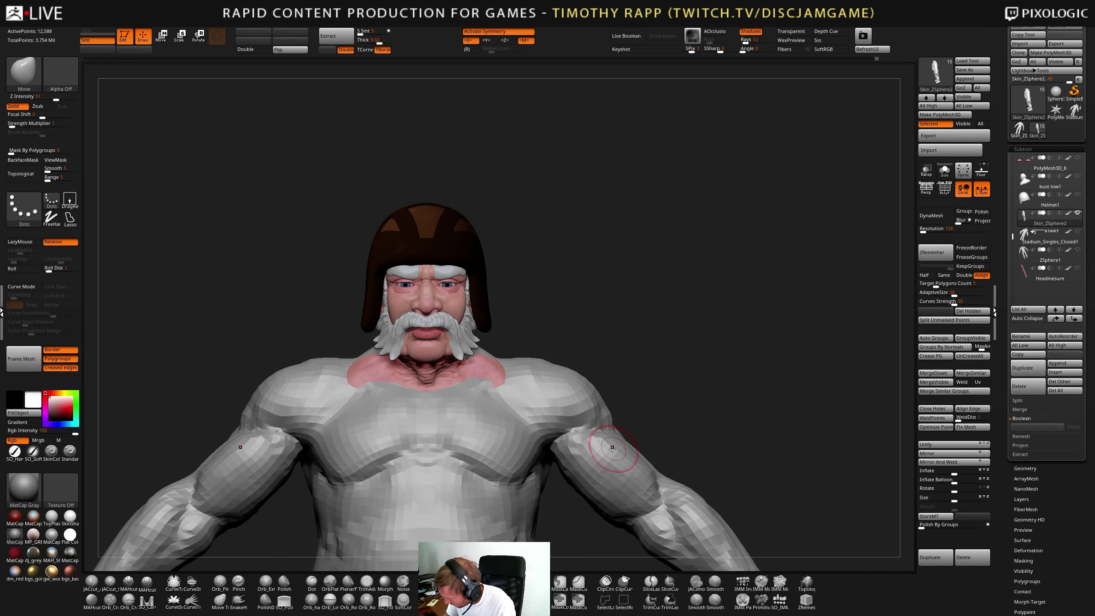
shift+drag(597, 437, 567, 441)
- Refine the deltoid and upper-arm transition from above and behind with DamStandard and smoothing
right_drag(605, 432, 571, 419)
mouse_move(526, 391)
shift+right_down()
mouse_move(524, 379)
mouse_move(564, 341)
shift+right_up()
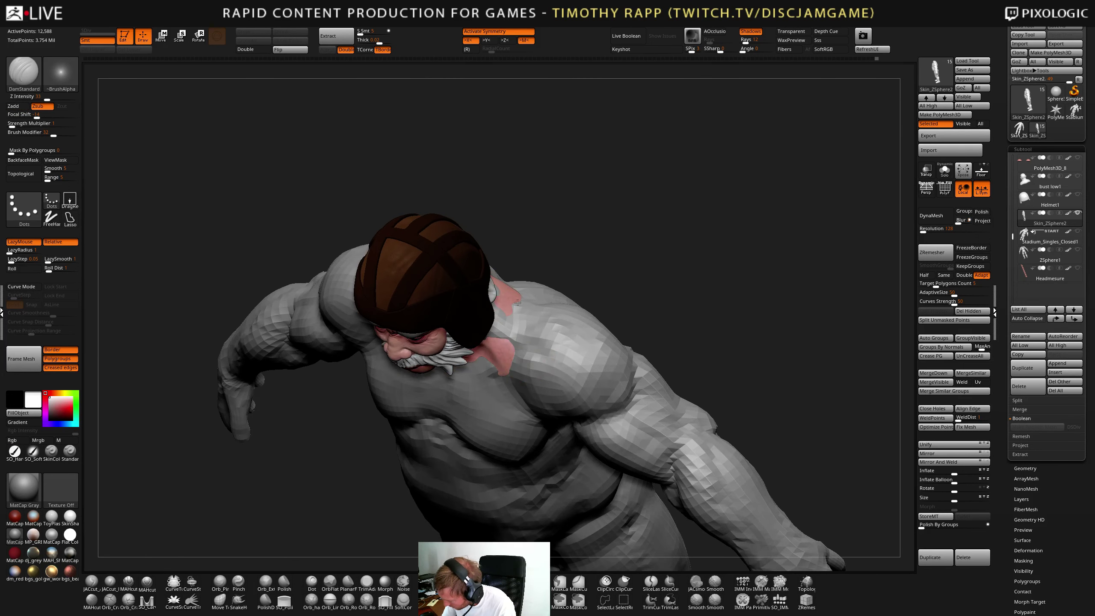
right_drag(517, 309, 518, 412)
shift+right_drag(564, 432, 483, 431)
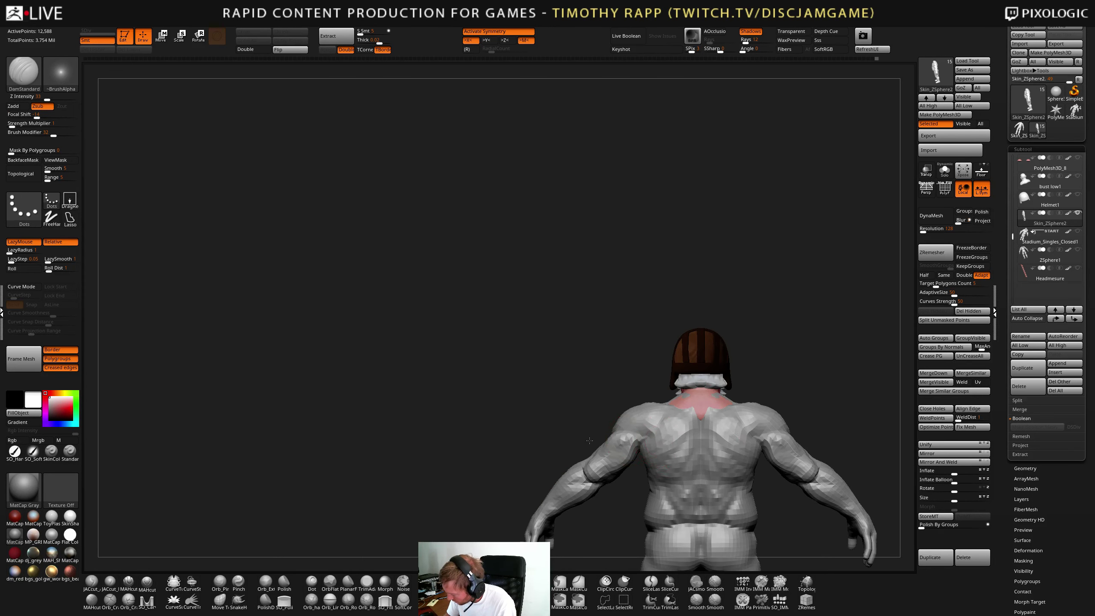
alt+right_drag(686, 421, 602, 409)
mouse_move(602, 367)
ctrl+right_down()
mouse_move(603, 408)
mouse_move(631, 374)
ctrl+right_up()
key(2)
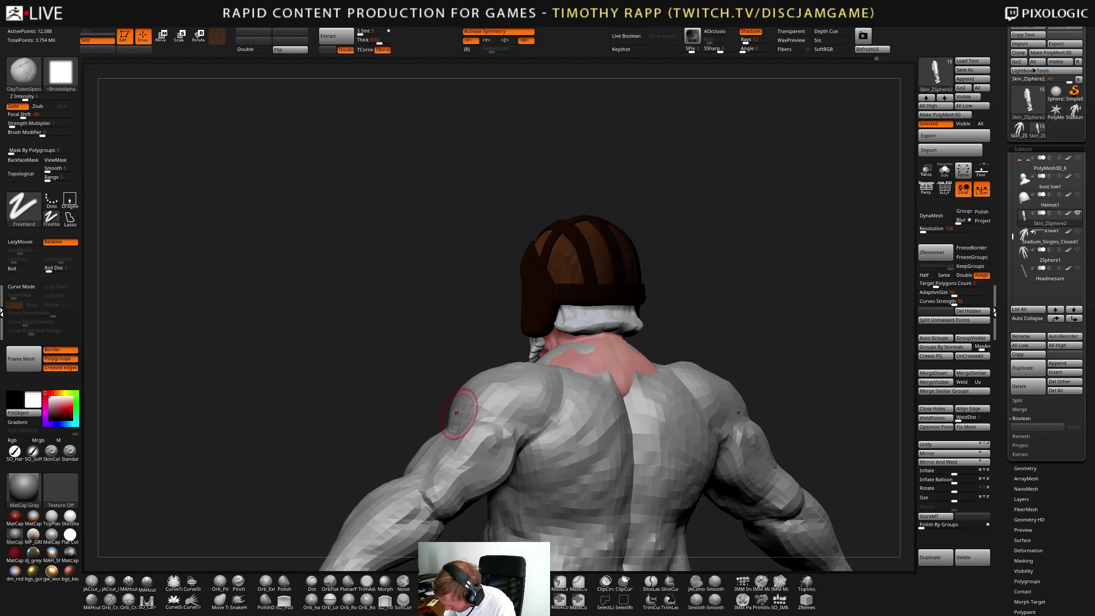
- Sharpen the rear deltoid edges with DamStandard and smooth the front of the upper arm below the deltoid
mouse_move(468, 392)
right_down()
mouse_move(446, 401)
mouse_move(558, 406)
mouse_move(483, 406)
mouse_move(517, 444)
mouse_move(689, 446)
mouse_move(704, 440)
mouse_move(694, 413)
mouse_move(700, 432)
mouse_move(610, 457)
mouse_move(655, 464)
mouse_move(719, 447)
mouse_move(757, 475)
right_up()
key(b)
key(d)
key(s)
ctrl+right_drag(467, 413, 475, 457)
mouse_move(302, 410)
right_down()
mouse_move(588, 407)
mouse_move(614, 431)
mouse_move(582, 360)
right_up()
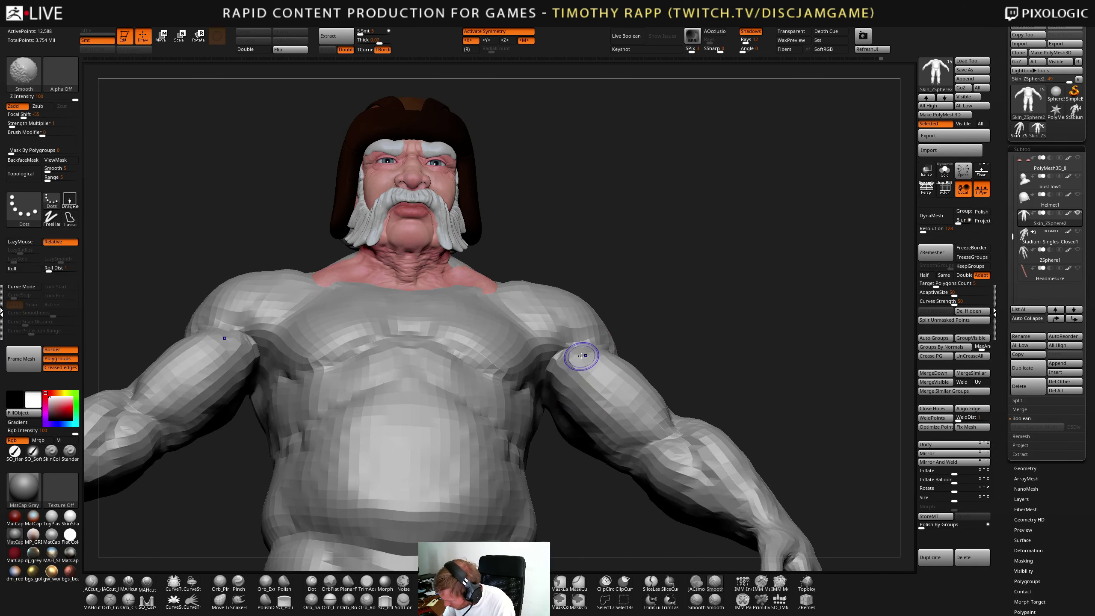
shift+drag(582, 352, 577, 343)
- Build up the kneecaps on both legs with ClayTubes strokes
mouse_move(580, 354)
right_down()
mouse_move(569, 410)
mouse_move(625, 386)
mouse_move(698, 404)
mouse_move(454, 481)
right_up()
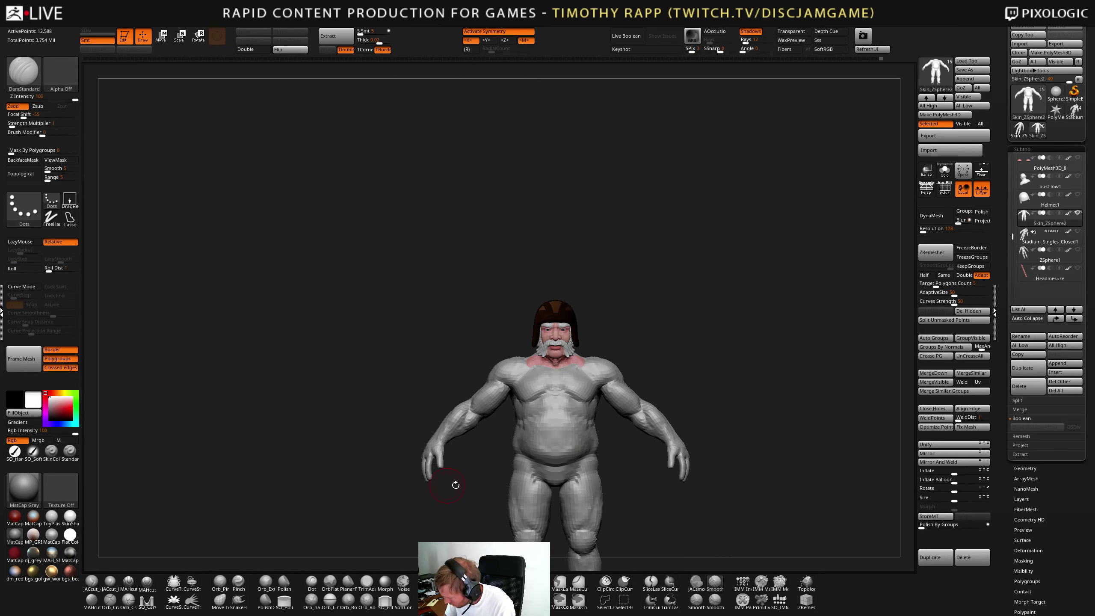
alt+right_drag(655, 499, 648, 447)
mouse_move(673, 492)
ctrl+right_down()
mouse_move(633, 489)
mouse_move(675, 473)
ctrl+right_up()
alt+right_drag(598, 486, 600, 407)
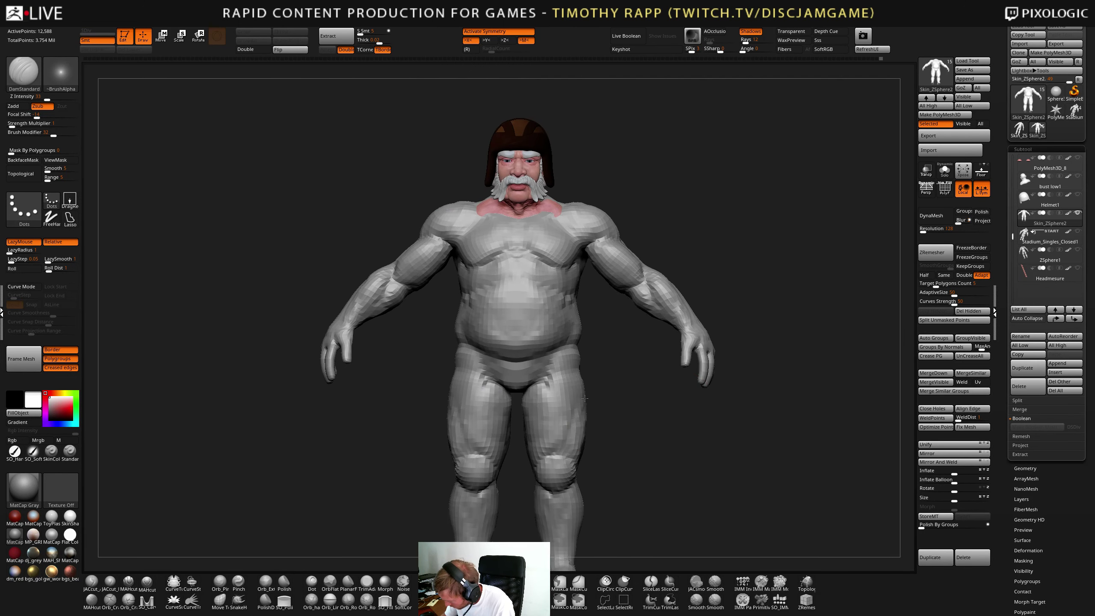
ctrl+right_drag(583, 451, 570, 482)
mouse_move(571, 483)
alt+right_down()
mouse_move(607, 429)
mouse_move(605, 401)
alt+right_up()
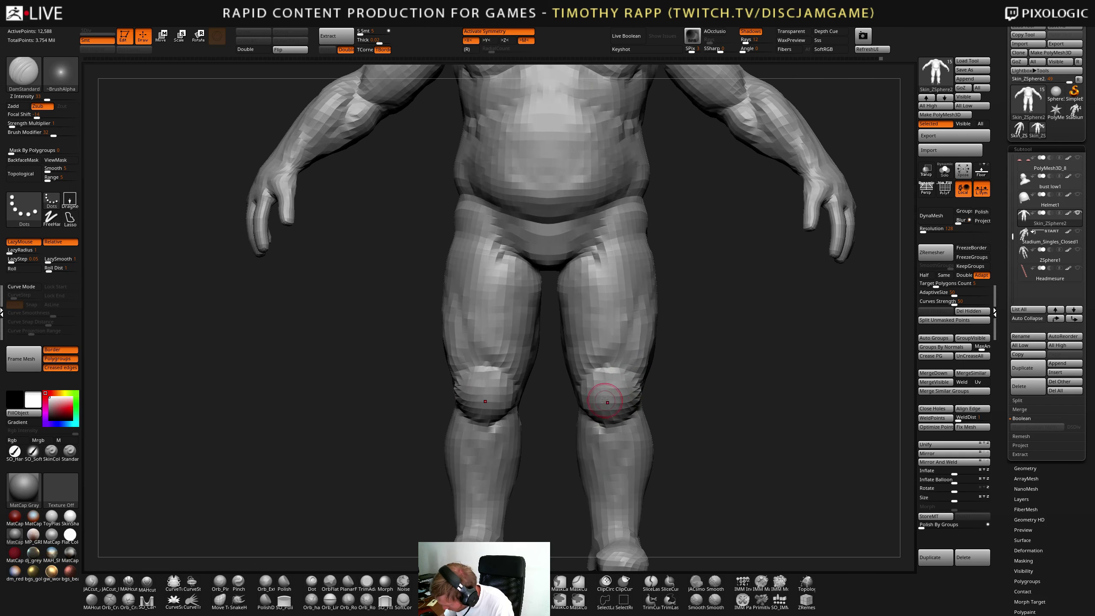
key(2)
drag(621, 396, 607, 395)
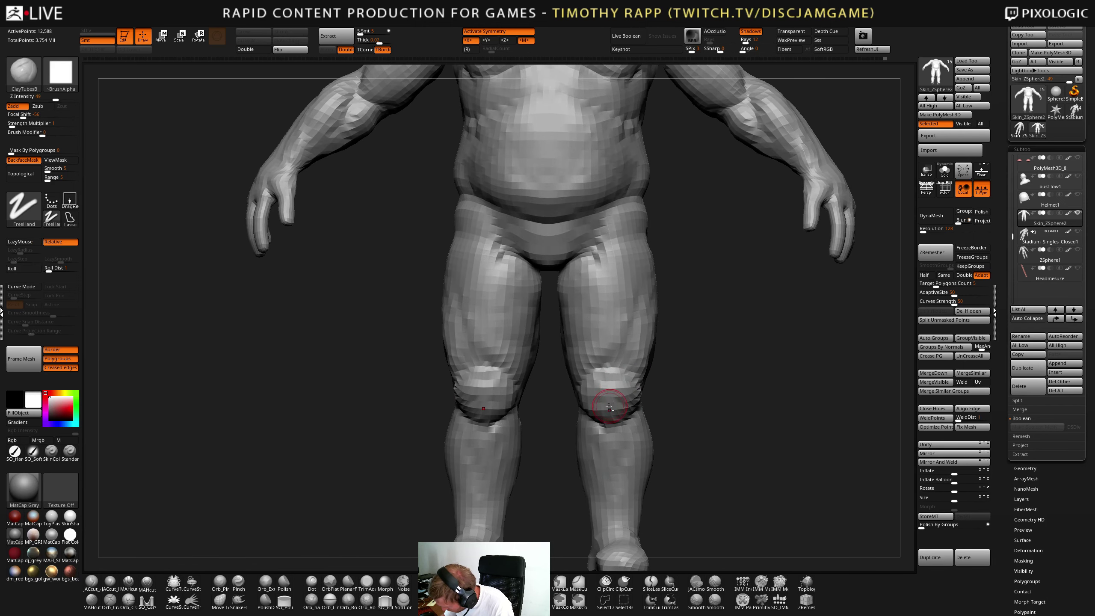
- Carve a crease across the lower kneecaps with DamStandard and add clay around the inner knees
key(b)
key(d)
key(s)
key(b)
key(c)
key(t)
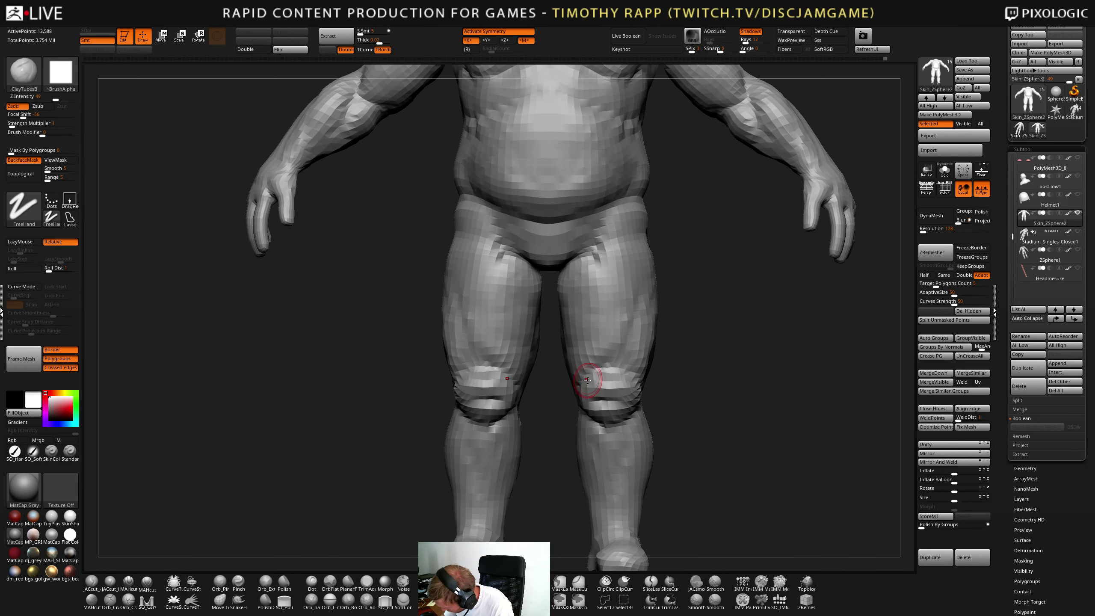
drag(550, 390, 578, 395)
- Cut the creases around the sides and lower edge of the kneecaps with DamStandard
right_drag(554, 410, 625, 379)
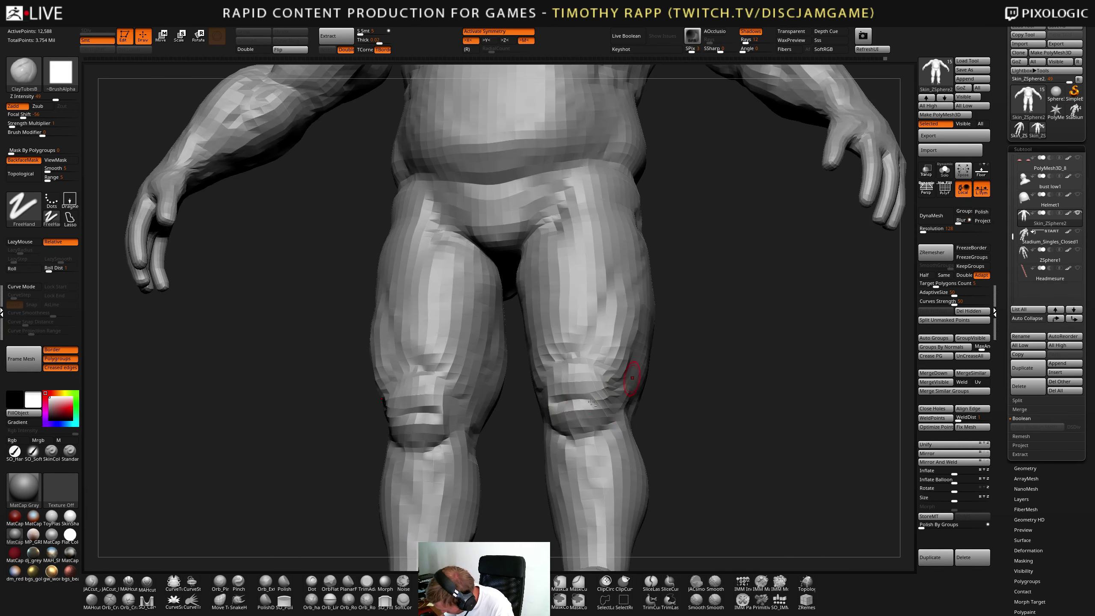
key(b)
key(d)
key(s)
drag(565, 402, 614, 394)
mouse_move(582, 392)
right_down()
mouse_move(635, 415)
mouse_move(603, 414)
mouse_move(610, 380)
mouse_move(610, 422)
right_up()
- Shape the area below the knees and the upper shins by alternating ClayTubes and DamStandard strokes
key(b)
key(c)
key(t)
key(b)
key(d)
key(s)
key(b)
key(c)
key(t)
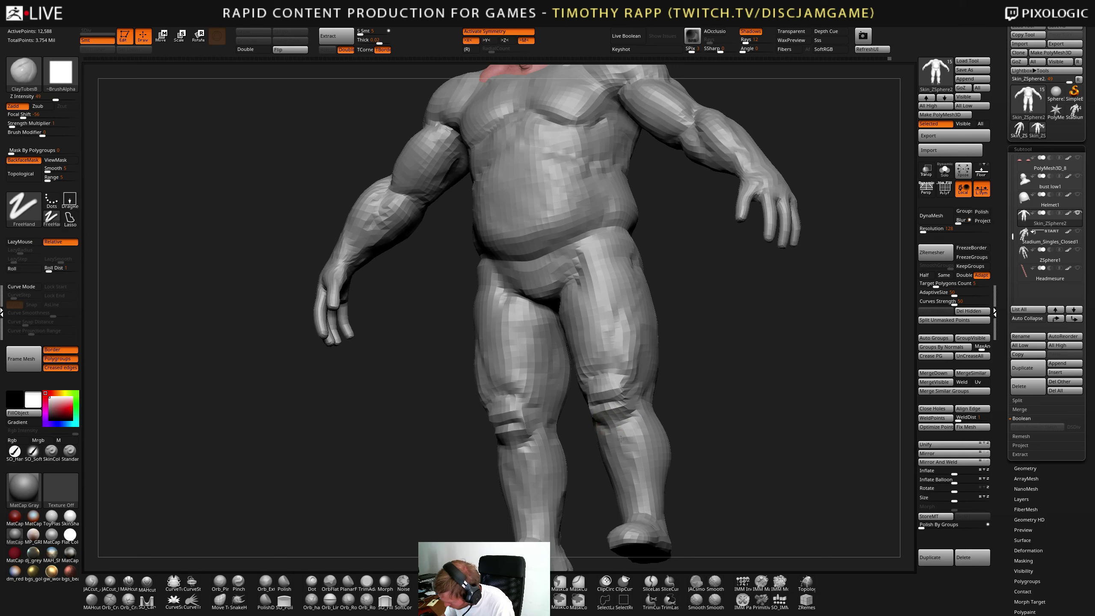
mouse_move(620, 416)
mouse_down()
mouse_move(627, 441)
mouse_move(611, 435)
mouse_up()
right_drag(610, 435, 616, 430)
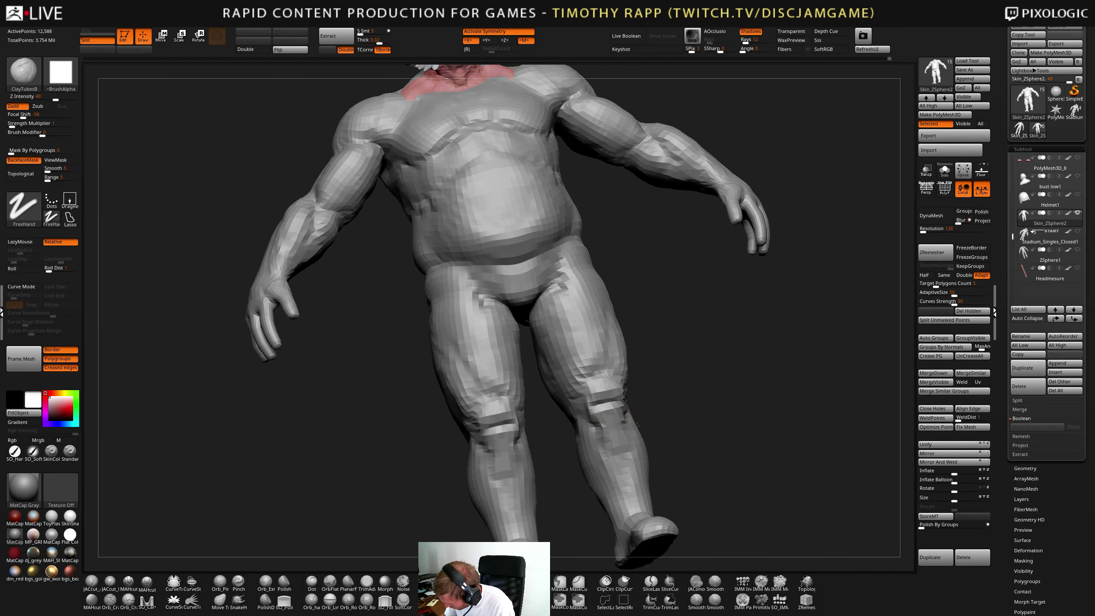
drag(616, 431, 612, 450)
- Define the upper shins with DamStandard and build up the calf muscles at the back with ClayTubes
key(b)
key(d)
key(s)
mouse_move(612, 451)
right_down()
mouse_move(655, 432)
mouse_move(734, 476)
mouse_move(694, 466)
mouse_move(701, 479)
mouse_move(707, 485)
mouse_move(690, 457)
mouse_move(688, 410)
mouse_move(672, 449)
mouse_move(638, 456)
mouse_move(736, 461)
right_up()
key(b)
key(c)
key(t)
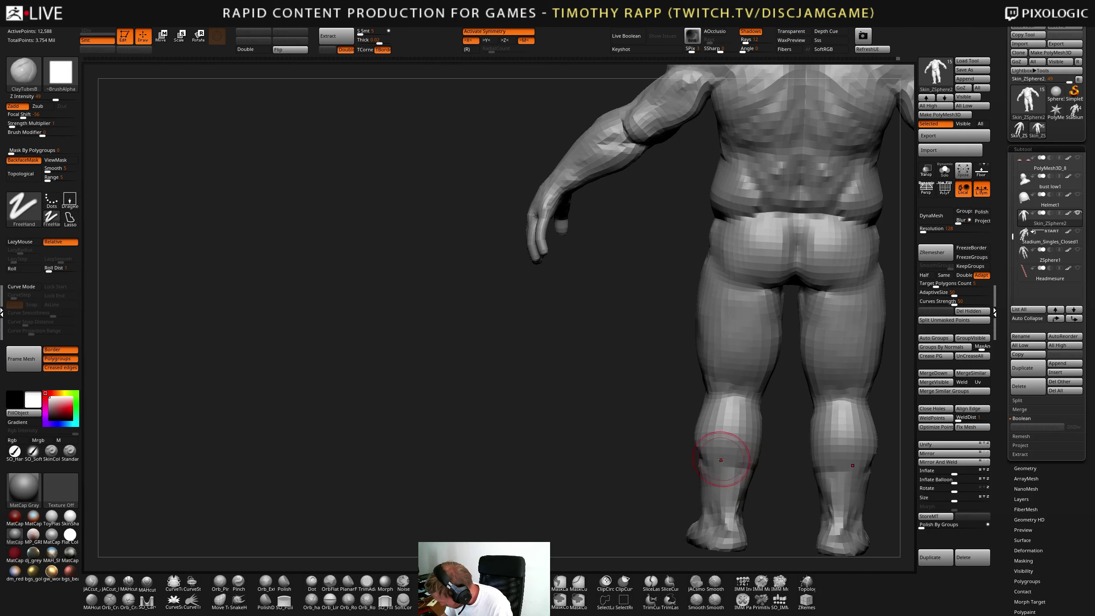
- Sculpt the tops of the calves behind the knees with a smaller brush and crease them with DamStandard
key([)
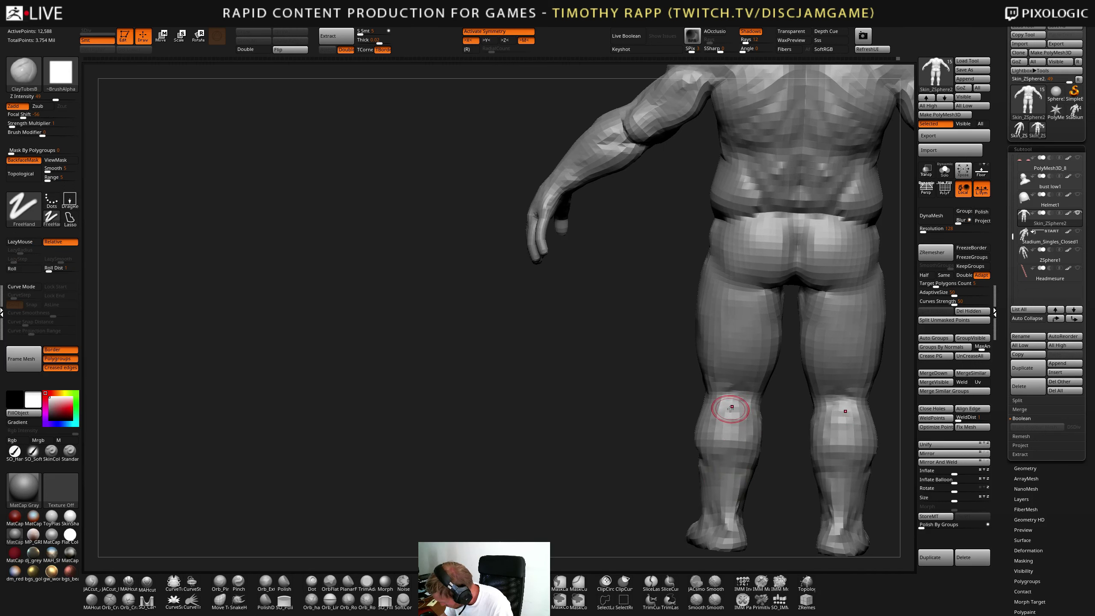
key(b)
key(d)
key(s)
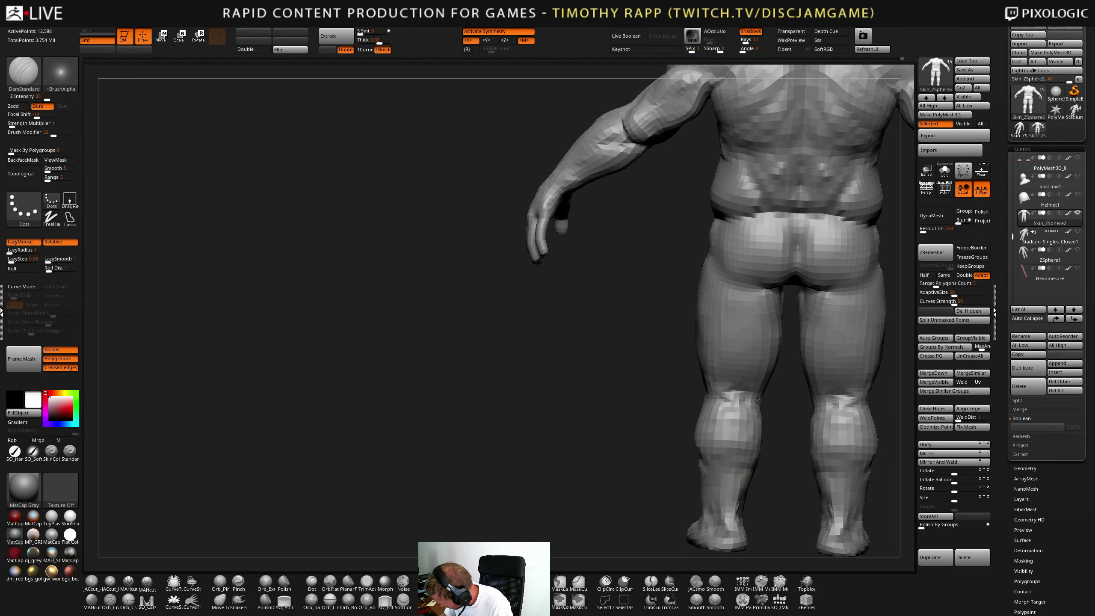
drag(757, 400, 734, 405)
mouse_move(765, 405)
right_down()
mouse_move(746, 407)
mouse_move(748, 398)
mouse_move(772, 403)
mouse_move(727, 408)
mouse_move(772, 406)
mouse_move(687, 435)
right_up()
- Refine the outer calves with DamStandard and add clay down the front of the shins
key(b)
key(c)
key(t)
key(b)
key(d)
key(s)
key(1)
key(s)
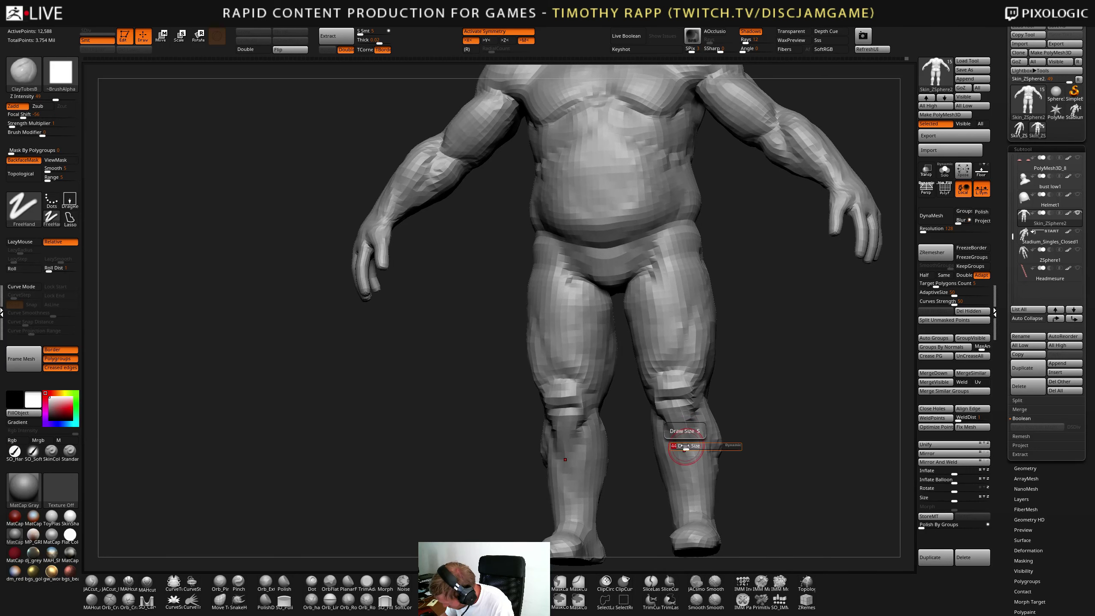
drag(691, 465, 695, 507)
- Resize the ClayTubes brush and build up the sides of the lower legs towards the ankles
right_drag(750, 478, 711, 458)
key(2)
alt+right_drag(742, 500, 733, 434)
key(s)
mouse_move(710, 455)
mouse_down()
mouse_move(728, 455)
mouse_move(667, 474)
mouse_move(724, 484)
mouse_up()
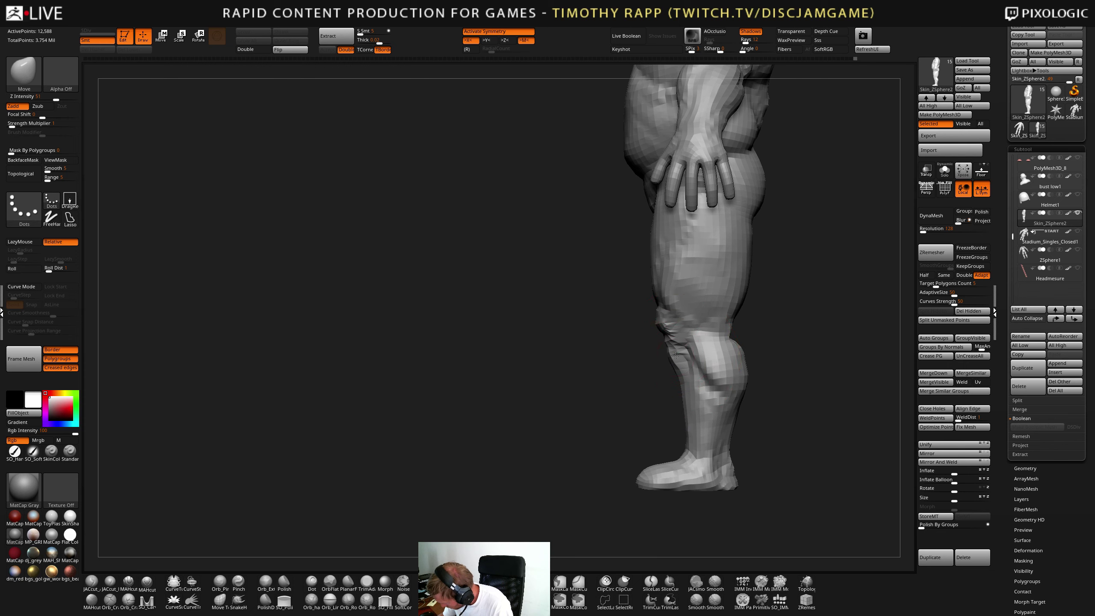
- Adjust the side profile of the calves with the Move brush and check the whole figure's proportions
mouse_move(680, 357)
right_down()
mouse_move(793, 363)
mouse_move(673, 371)
mouse_move(679, 362)
right_up()
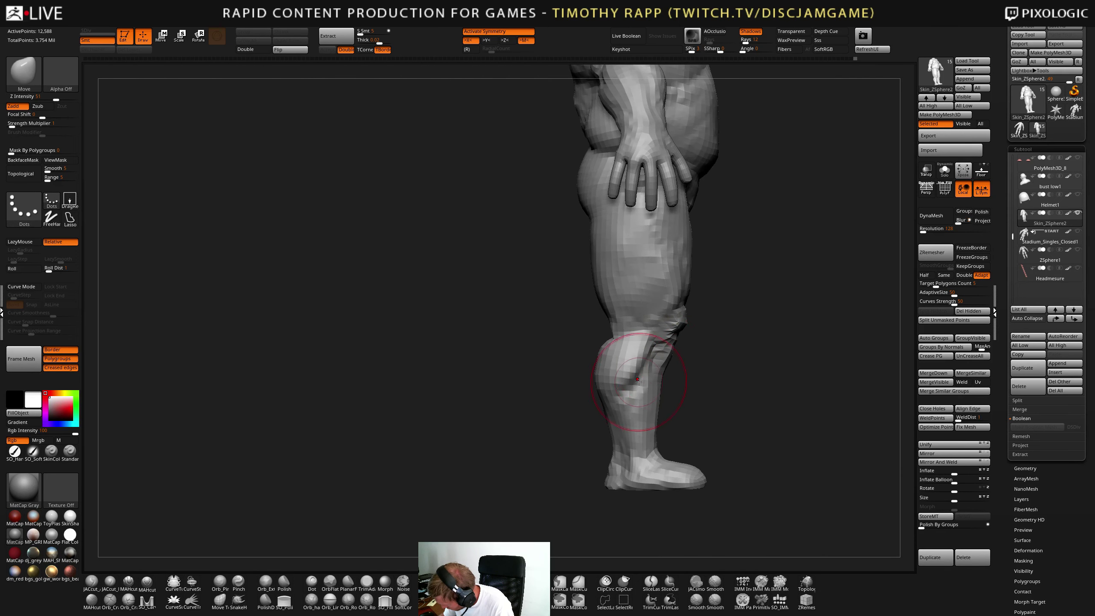
mouse_move(609, 408)
mouse_down()
mouse_move(608, 363)
mouse_move(604, 380)
mouse_up()
mouse_move(611, 373)
right_down()
mouse_move(649, 380)
mouse_move(631, 377)
right_up()
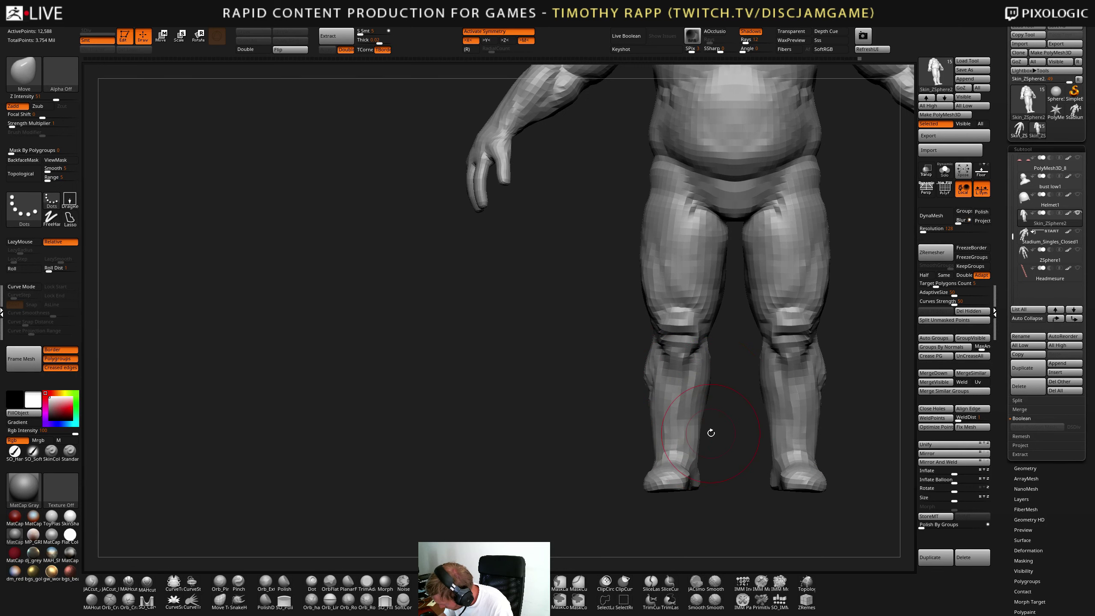
mouse_move(709, 435)
right_down()
mouse_move(767, 433)
mouse_move(701, 418)
mouse_move(664, 428)
mouse_move(713, 433)
mouse_move(685, 426)
mouse_move(688, 450)
mouse_move(679, 443)
mouse_move(745, 442)
mouse_move(682, 453)
mouse_move(750, 467)
mouse_move(619, 464)
mouse_move(645, 464)
right_up()
ctrl+right_drag(645, 464, 661, 470)
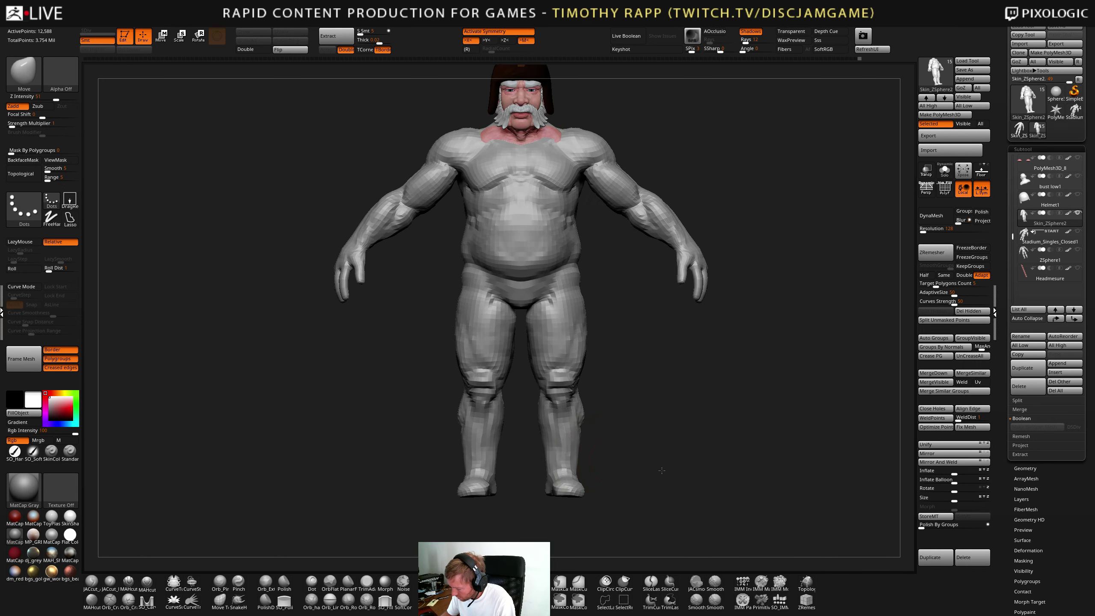
- Refine the shins and ankles with the DamStandard and Move brushes, then build up their forms with ClayTubes
mouse_move(559, 461)
alt+right_down()
mouse_move(579, 465)
mouse_move(564, 465)
mouse_move(553, 485)
mouse_move(568, 506)
mouse_move(552, 520)
mouse_move(534, 482)
mouse_move(611, 501)
alt+right_up()
key(b)
key(d)
key(s)
key(b)
key(m)
key(v)
key(b)
key(c)
key(t)
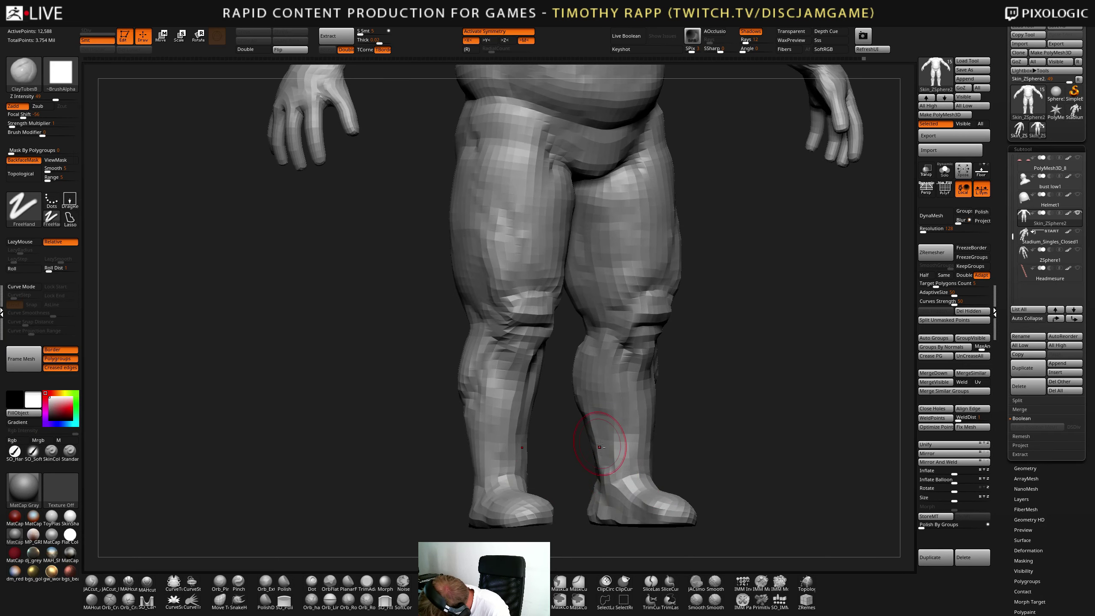
right_drag(599, 445, 620, 474)
right_drag(617, 426, 657, 462)
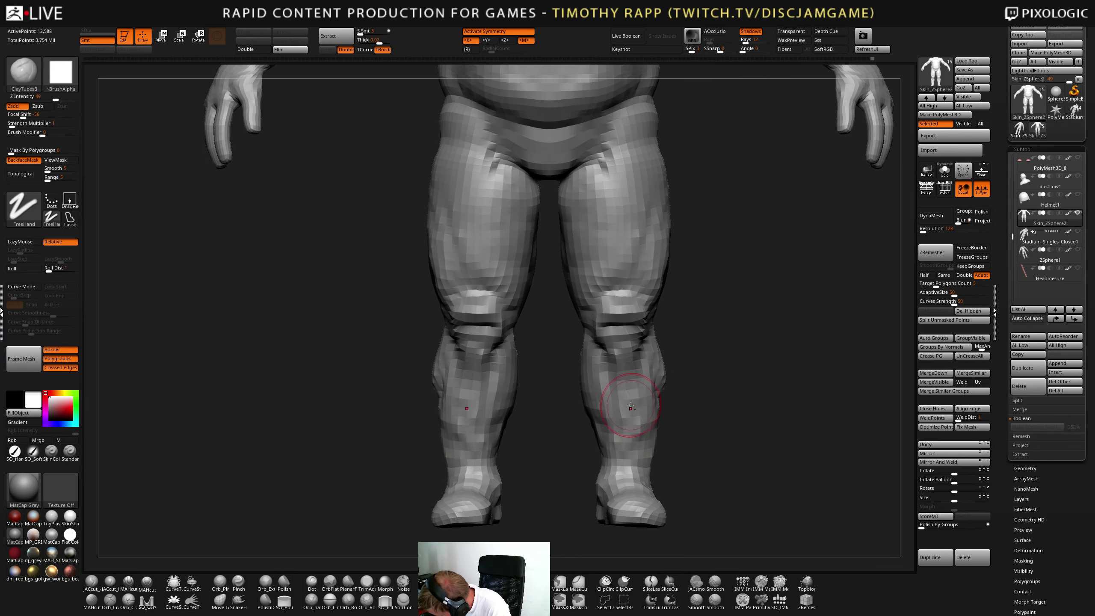
right_drag(627, 386, 624, 351)
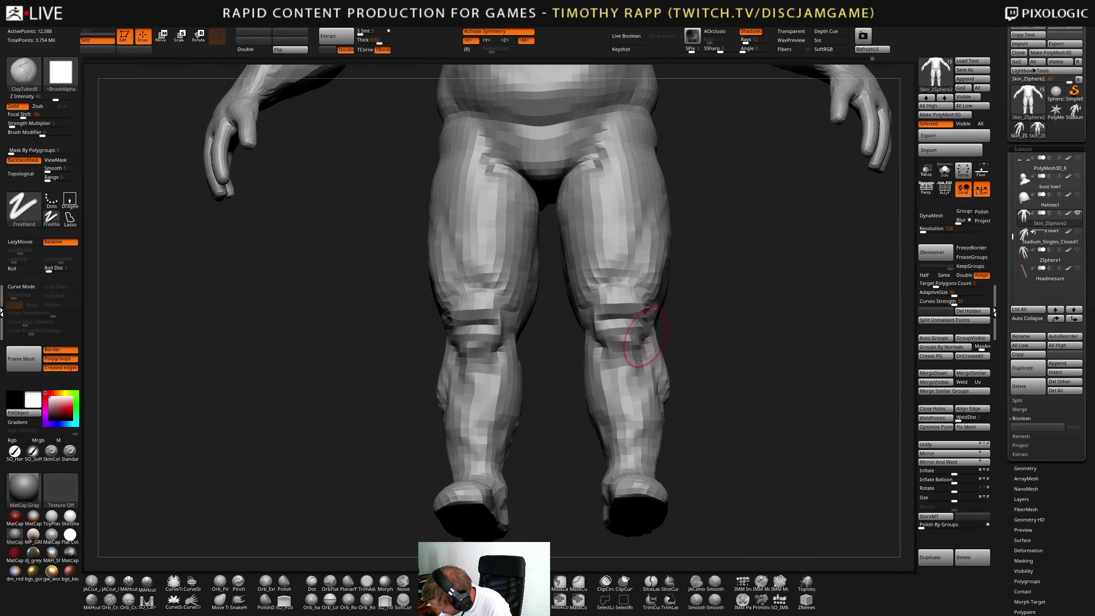
- Add clay just below the kneecaps and along the lower legs with ClayTubes
drag(630, 328, 612, 331)
right_drag(612, 331, 645, 328)
drag(616, 333, 625, 337)
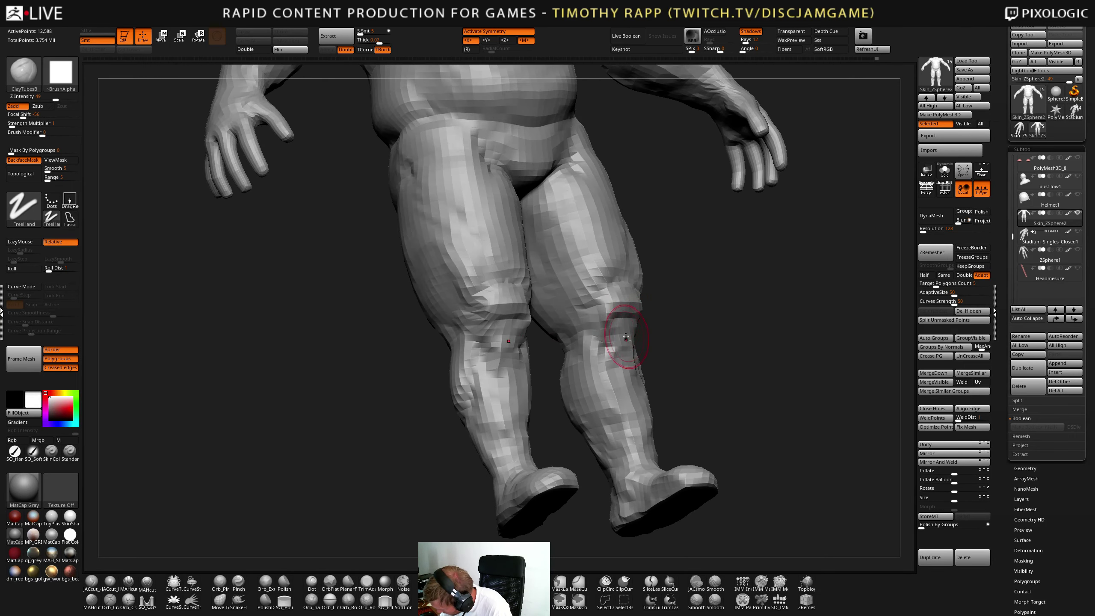
right_drag(615, 363, 645, 473)
right_drag(646, 473, 634, 390)
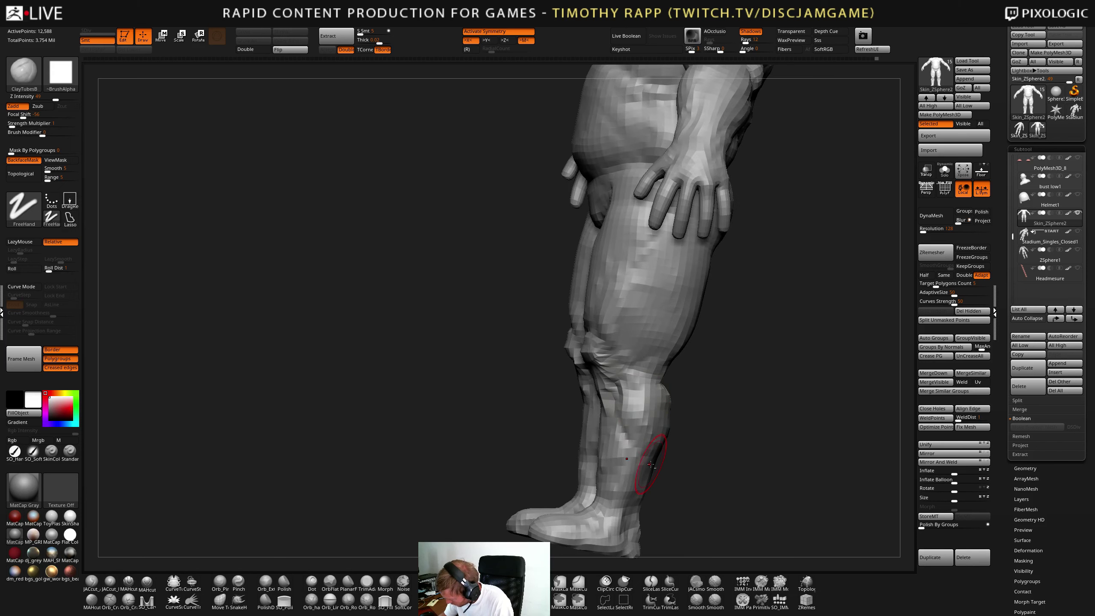
mouse_move(651, 464)
right_down()
mouse_move(628, 438)
mouse_move(634, 467)
mouse_move(666, 469)
mouse_move(657, 490)
mouse_move(720, 484)
mouse_move(690, 486)
right_up()
- Reshape the side profile of the lower legs and feet with the Move brush
key(b)
key(m)
key(v)
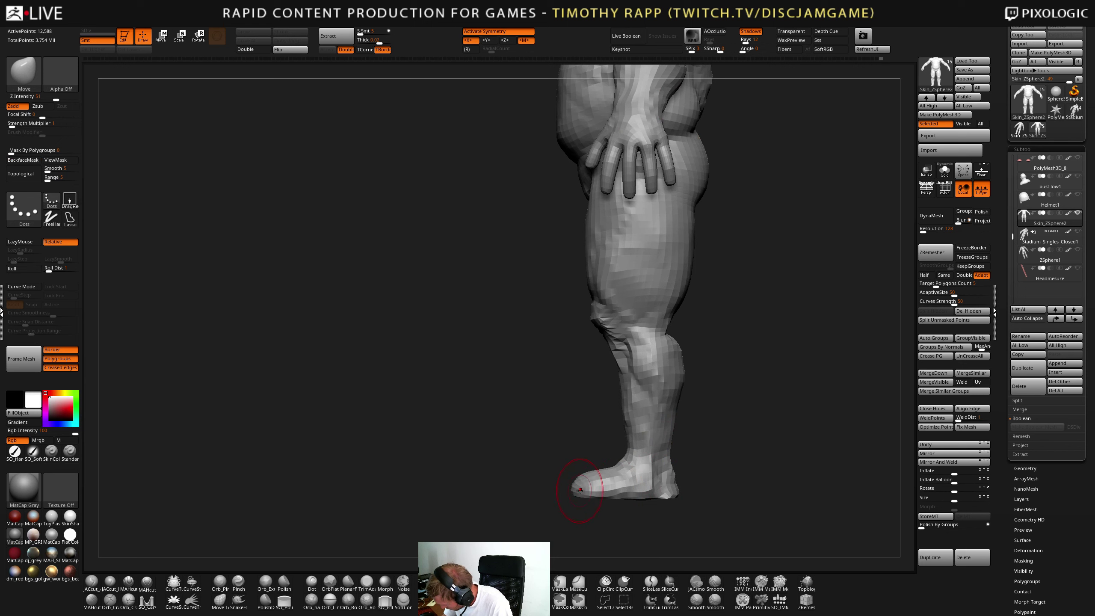
mouse_move(580, 490)
right_down()
mouse_move(596, 512)
mouse_move(575, 477)
mouse_move(597, 486)
mouse_move(660, 473)
mouse_move(627, 480)
mouse_move(625, 468)
mouse_move(638, 477)
mouse_move(666, 466)
right_up()
key(b)
key(m)
key(e)
- Build up the ankles with ClayTubes and adjust the shape of the feet with the Move brush
key(b)
key(c)
key(t)
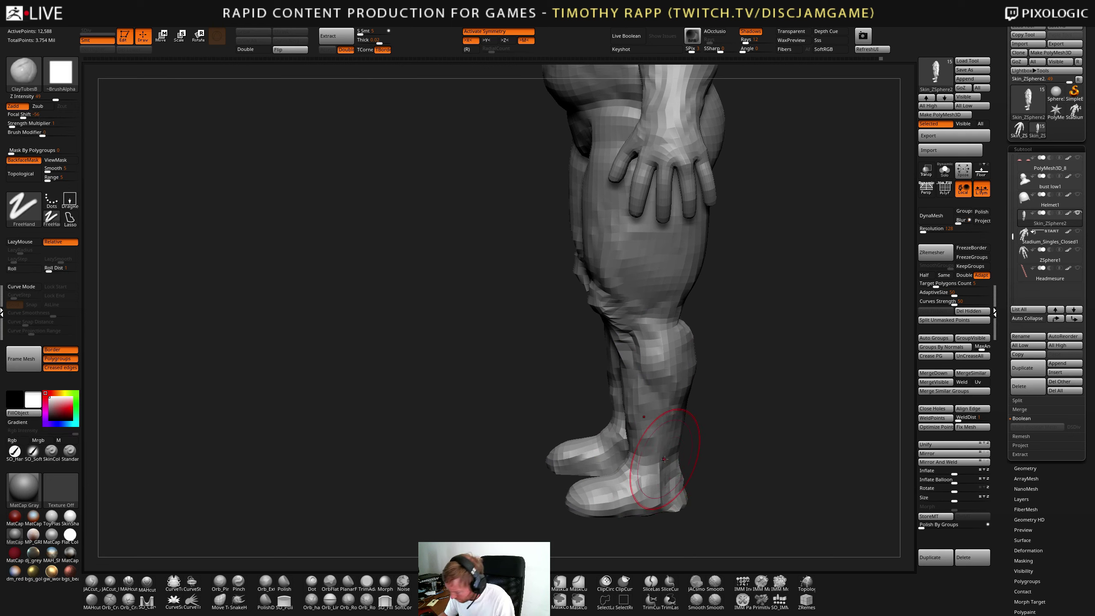
mouse_move(578, 470)
right_down()
mouse_move(602, 490)
mouse_move(577, 466)
mouse_move(582, 483)
mouse_move(583, 469)
mouse_move(603, 486)
mouse_move(562, 469)
mouse_move(596, 506)
right_up()
key(b)
key(m)
key(v)
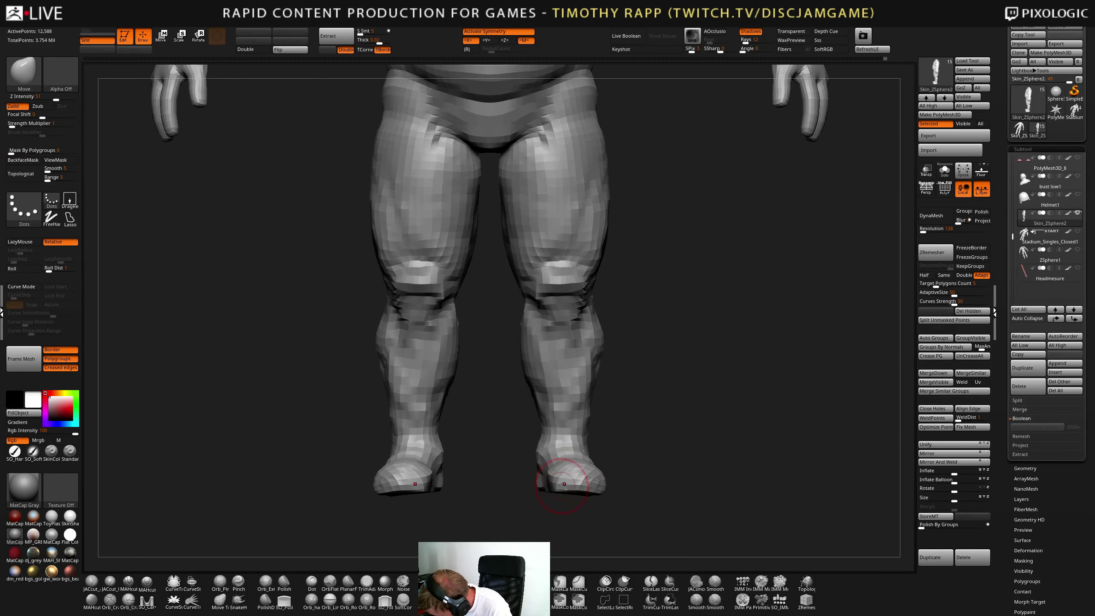
- Frame the whole figure and check the leg proportions against the rest of the body
ctrl+shift+drag(664, 502, 305, 515)
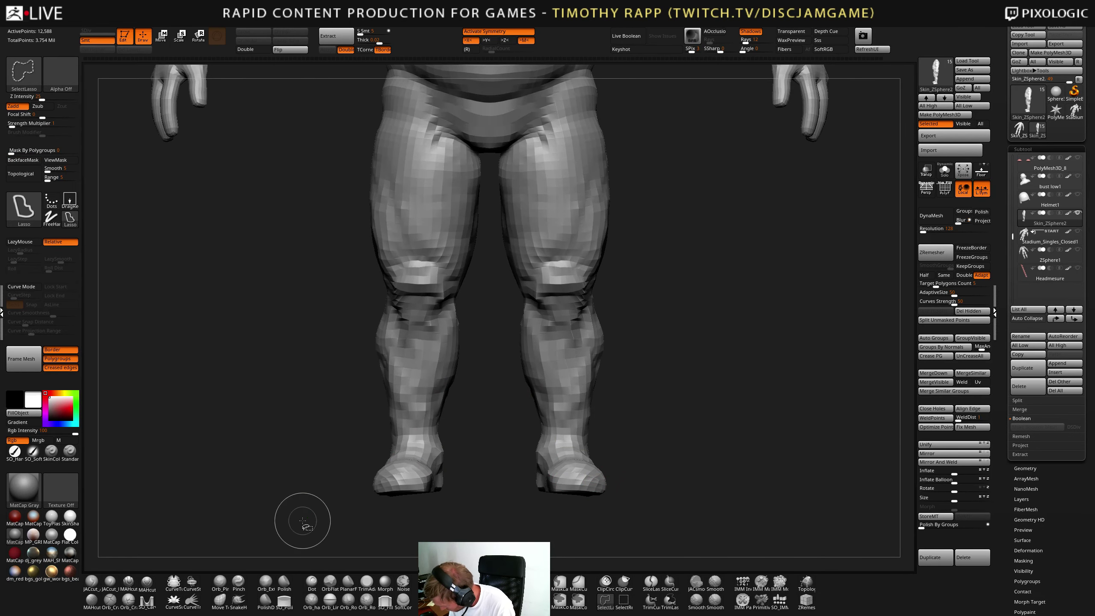
click(623, 582)
mouse_move(700, 522)
ctrl+shift+mouse_down()
mouse_move(287, 519)
mouse_move(288, 476)
ctrl+shift+mouse_up()
key(f)
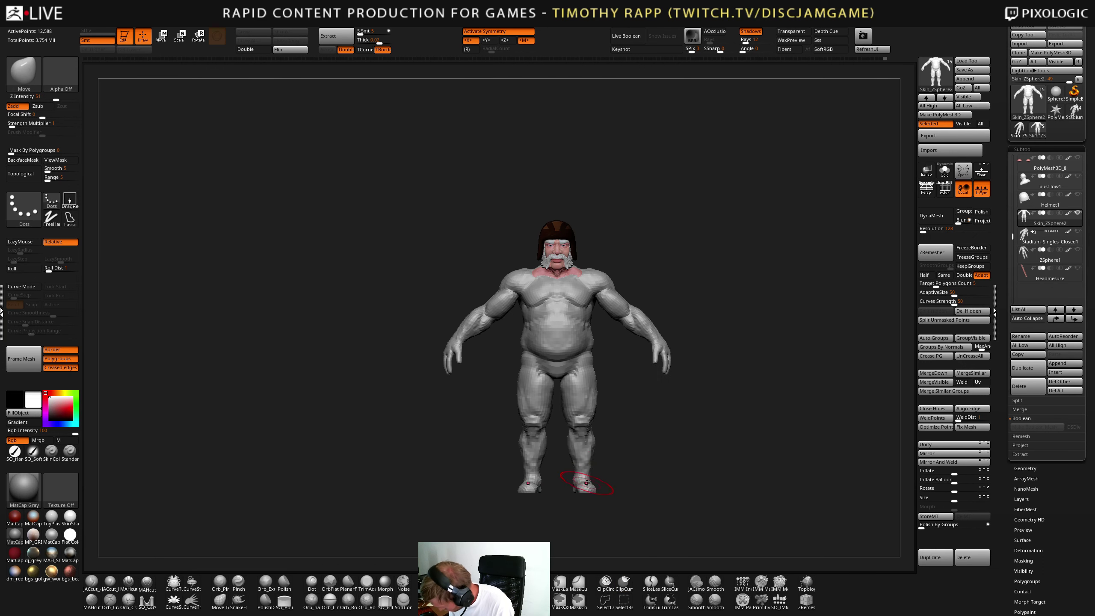
drag(643, 476, 605, 476)
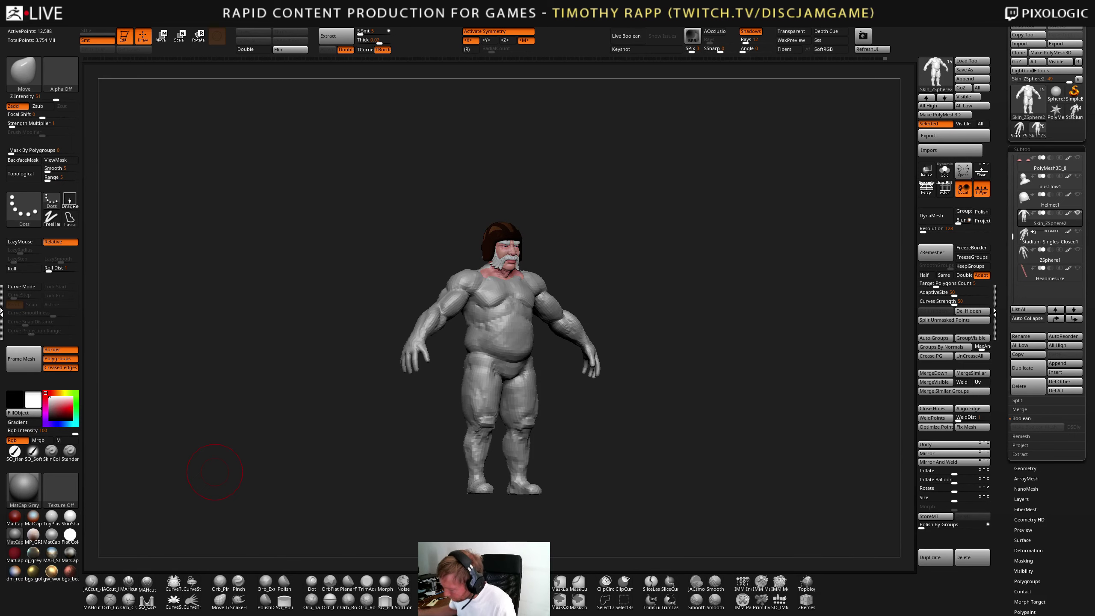
- Smooth the front of the knees and switch to the DamStandard brush
drag(594, 391, 624, 369)
mouse_move(557, 397)
mouse_down()
mouse_move(533, 379)
mouse_move(555, 374)
mouse_move(505, 382)
mouse_move(525, 376)
mouse_move(500, 366)
mouse_up()
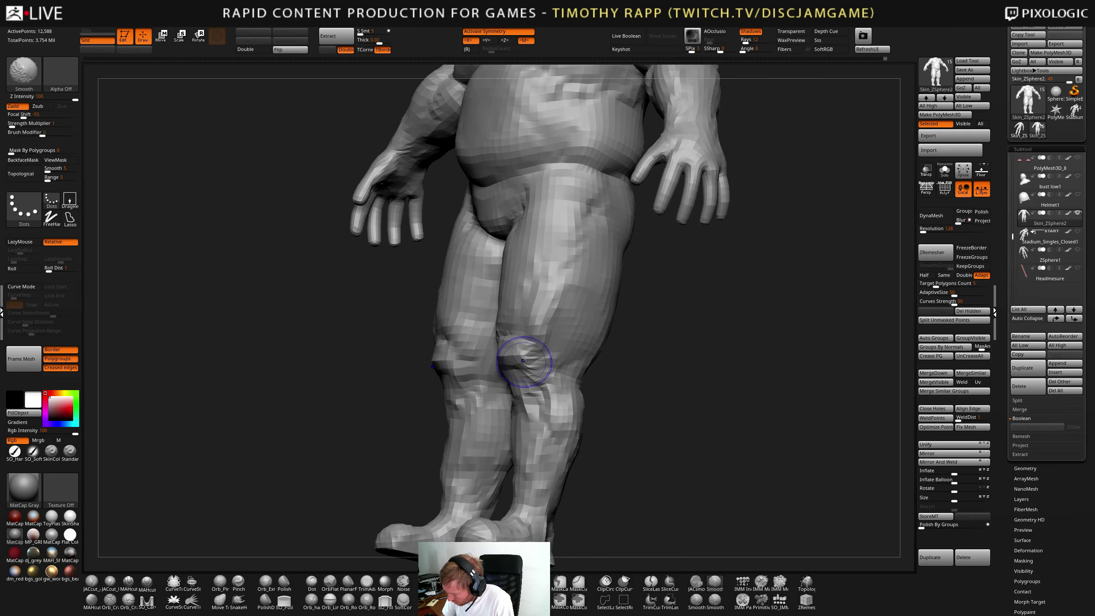
right_drag(525, 360, 573, 361)
mouse_move(527, 358)
shift+mouse_down()
mouse_move(514, 353)
mouse_move(519, 369)
shift+mouse_up()
key(b)
key(d)
key(s)
- Carve creases around the kneecaps with DamStandard and smooth the area above them
right_drag(517, 378, 555, 378)
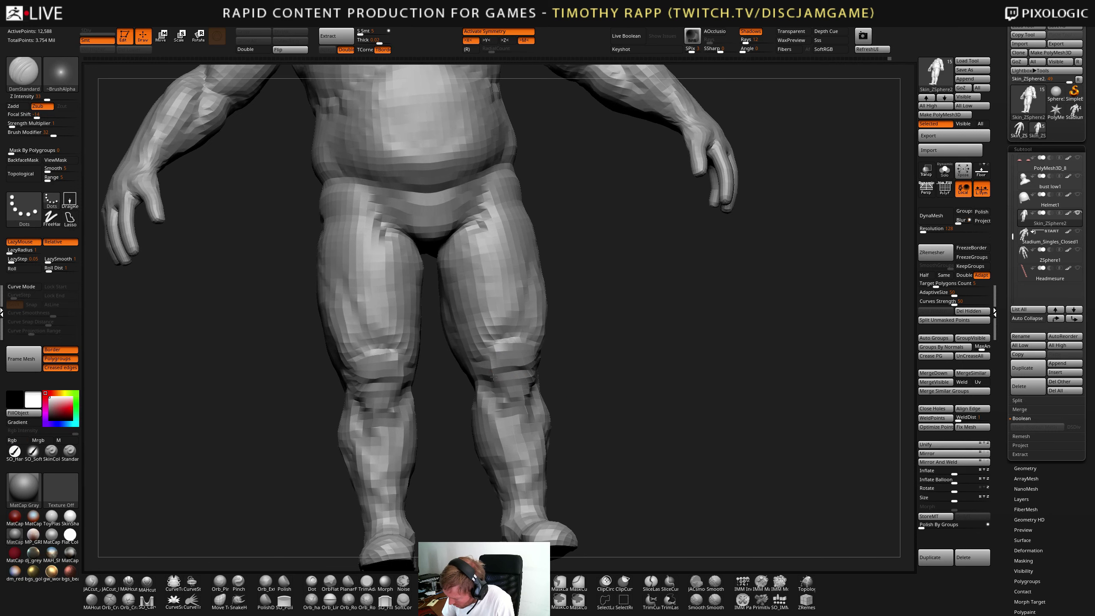
drag(505, 354, 491, 379)
right_drag(561, 345, 523, 343)
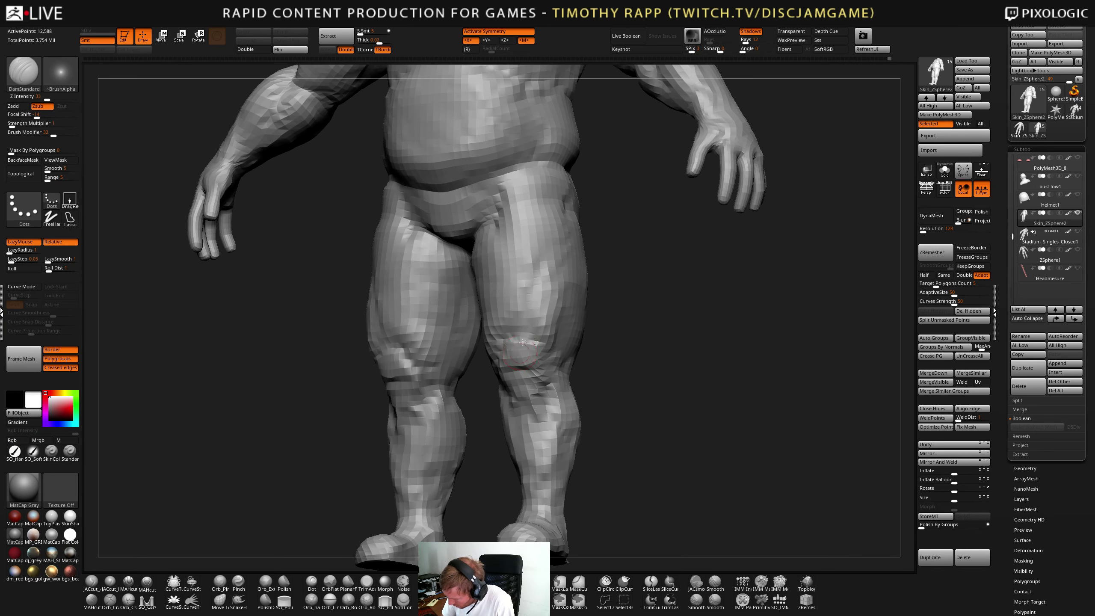
drag(523, 343, 541, 355)
right_drag(541, 354, 583, 356)
drag(520, 350, 537, 356)
right_drag(556, 356, 517, 357)
shift+drag(517, 357, 513, 350)
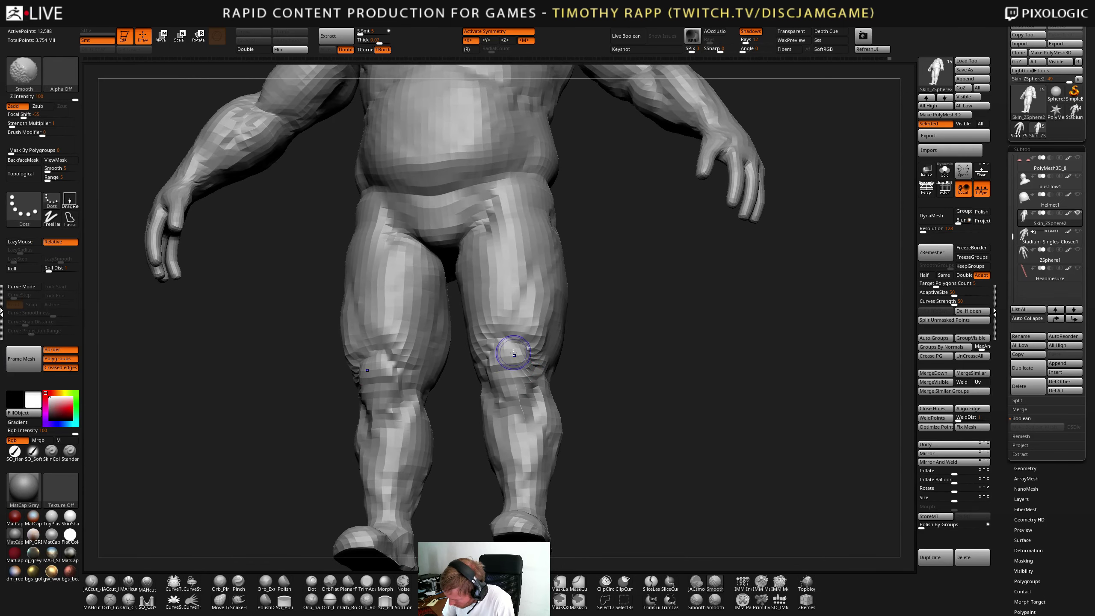
- Define the kneecaps further with the clay brush
mouse_move(535, 358)
ctrl+right_down()
mouse_move(561, 374)
mouse_move(512, 379)
ctrl+right_up()
key(b)
key(c)
key(t)
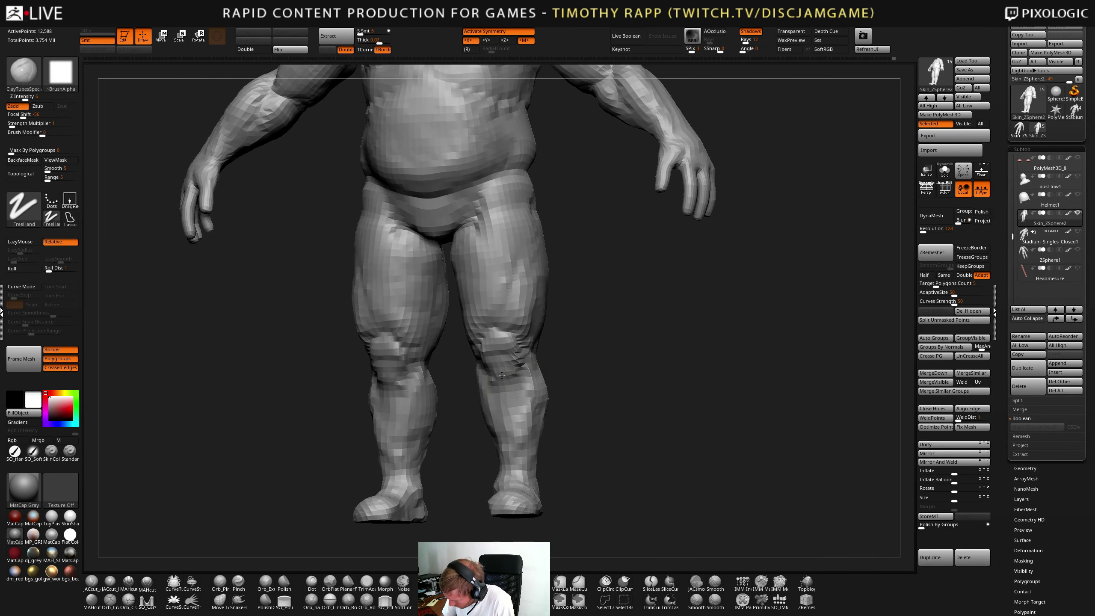
key(b)
key(c)
key(b)
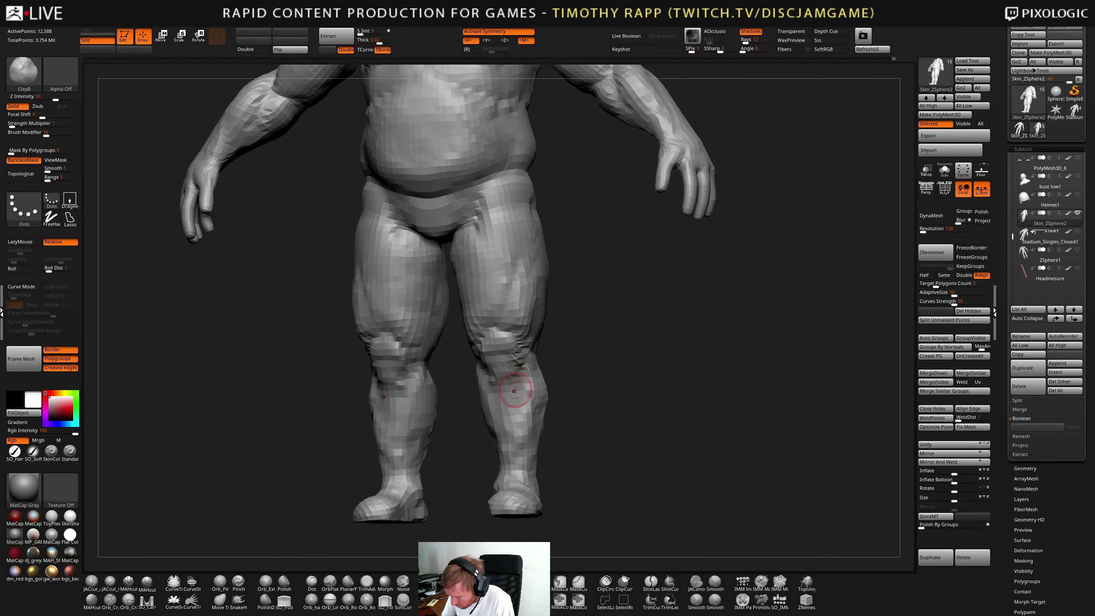
right_drag(504, 389, 503, 411)
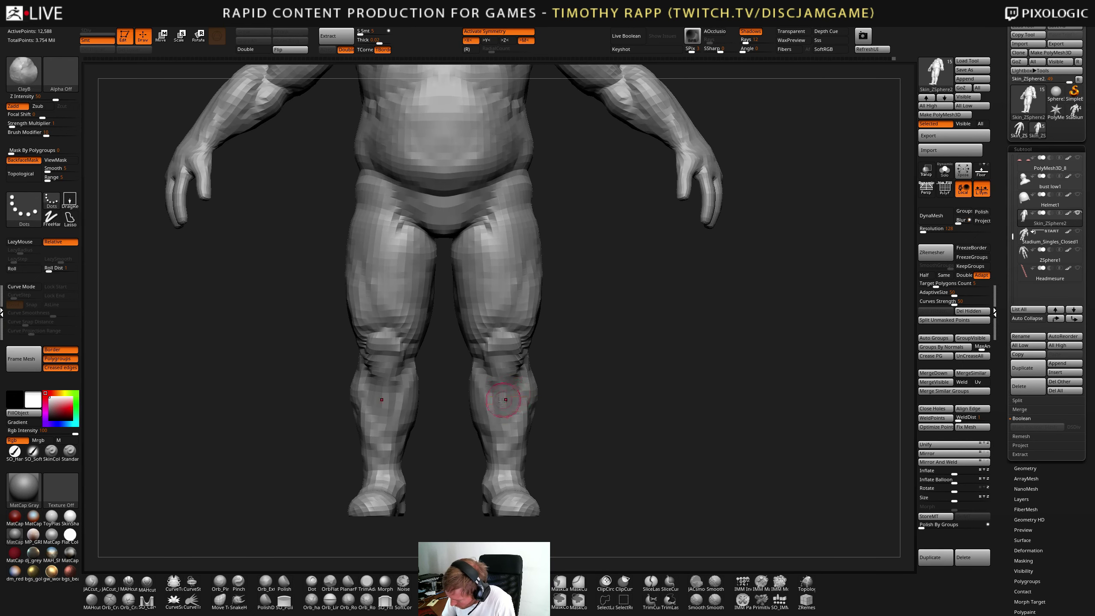
alt+drag(505, 373, 500, 409)
key(ctrl+z)
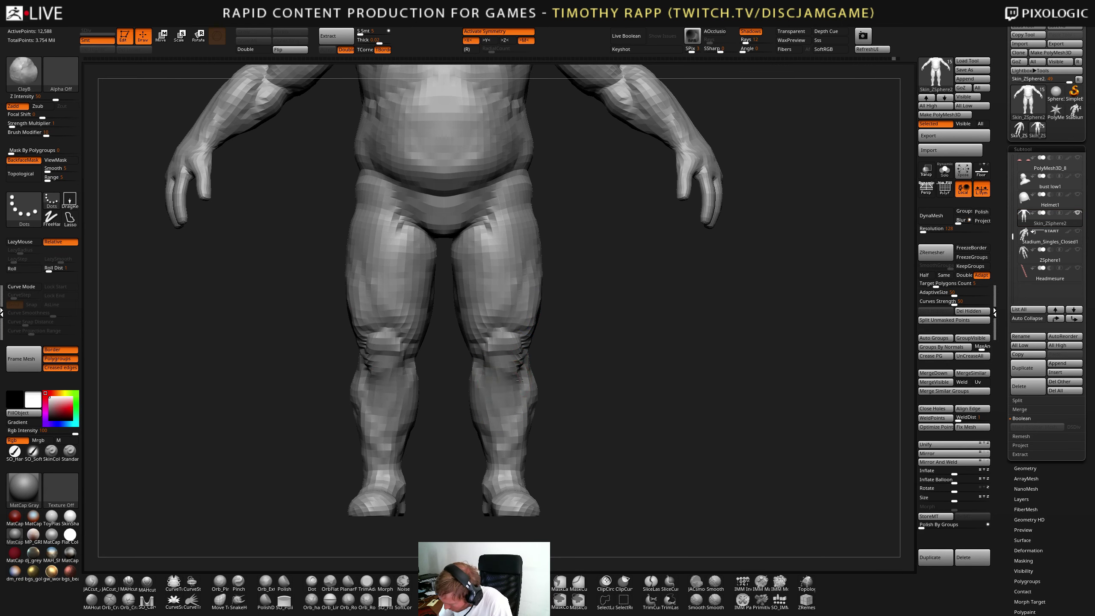
- Refine the front of the shins with DamStandard and ClayTubes
mouse_move(500, 401)
right_down()
mouse_move(501, 387)
mouse_move(502, 421)
mouse_move(448, 389)
mouse_move(528, 385)
mouse_move(526, 420)
right_up()
key(b)
key(d)
key(s)
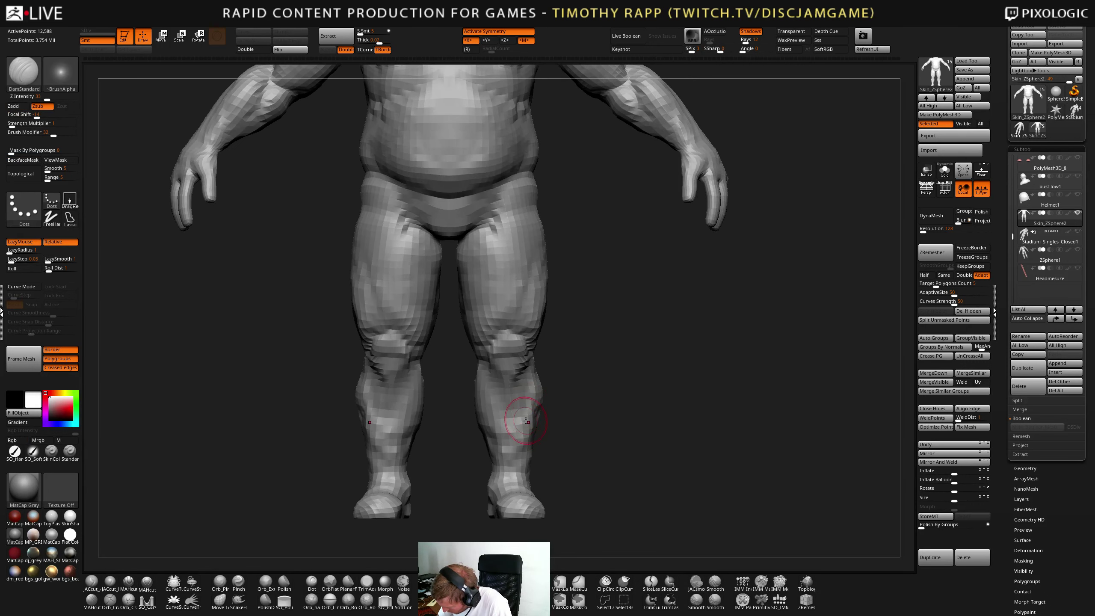
key(b)
key(c)
key(t)
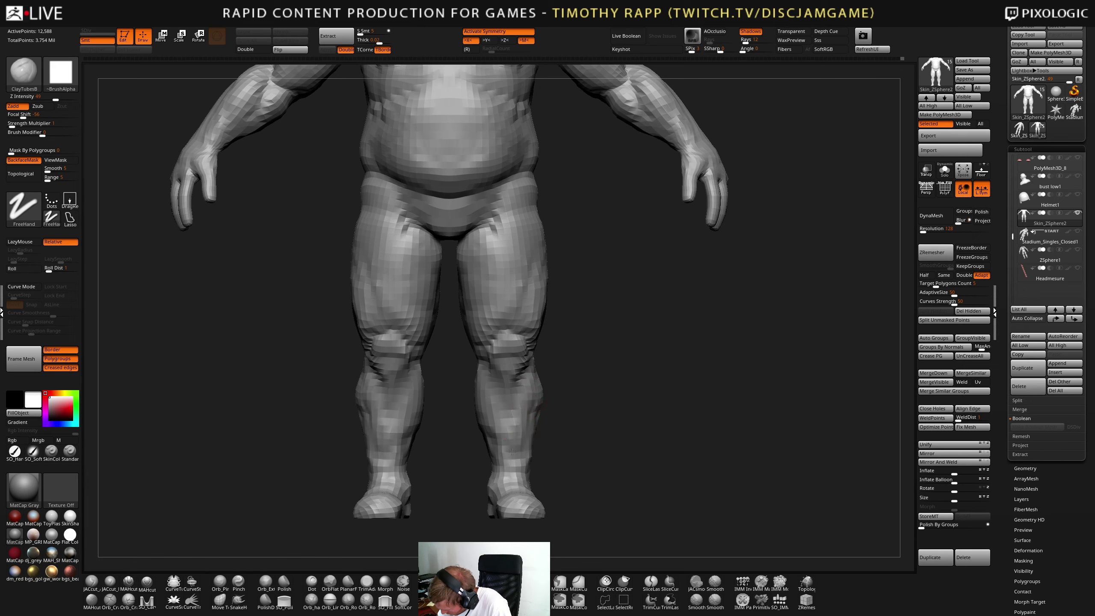
- Build up the outer and rear sides of the calves with ClayTubes
right_drag(512, 451, 456, 371)
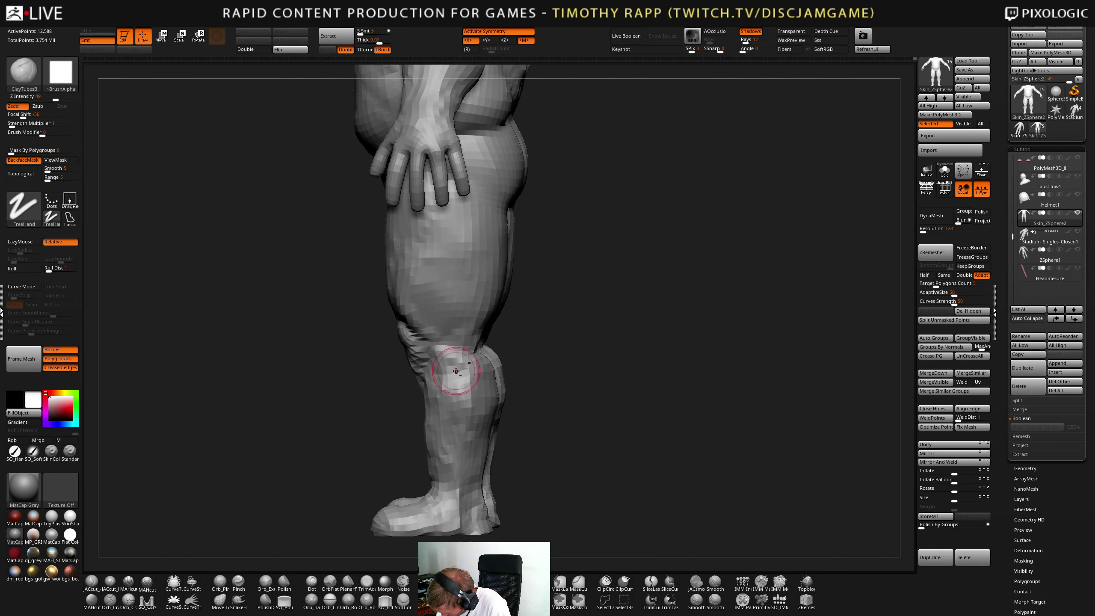
right_drag(453, 433, 464, 380)
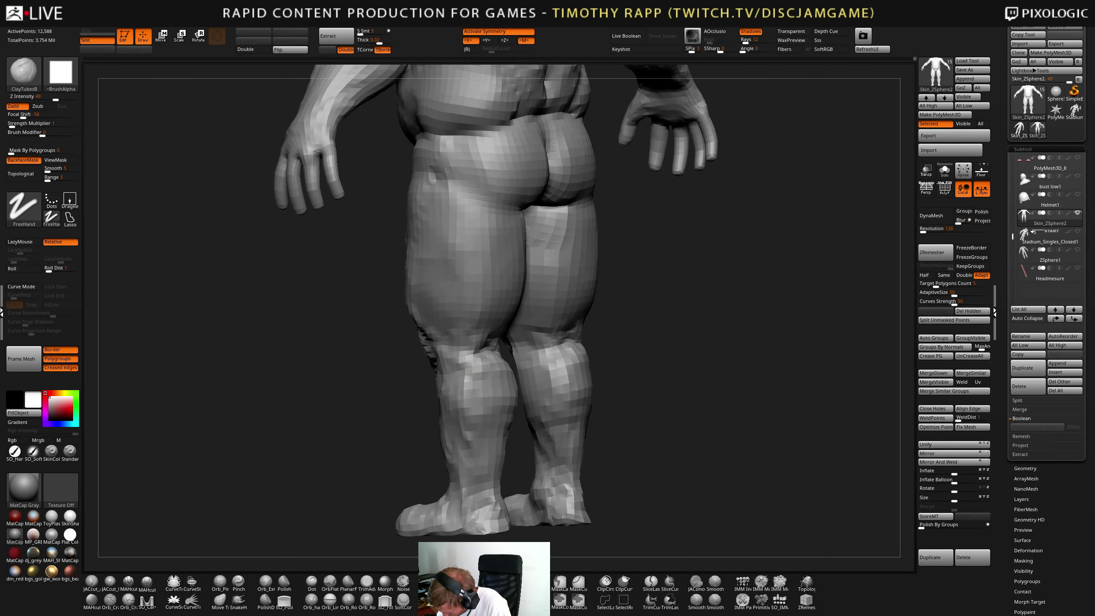
mouse_move(471, 460)
right_down()
mouse_move(489, 428)
mouse_move(479, 450)
right_up()
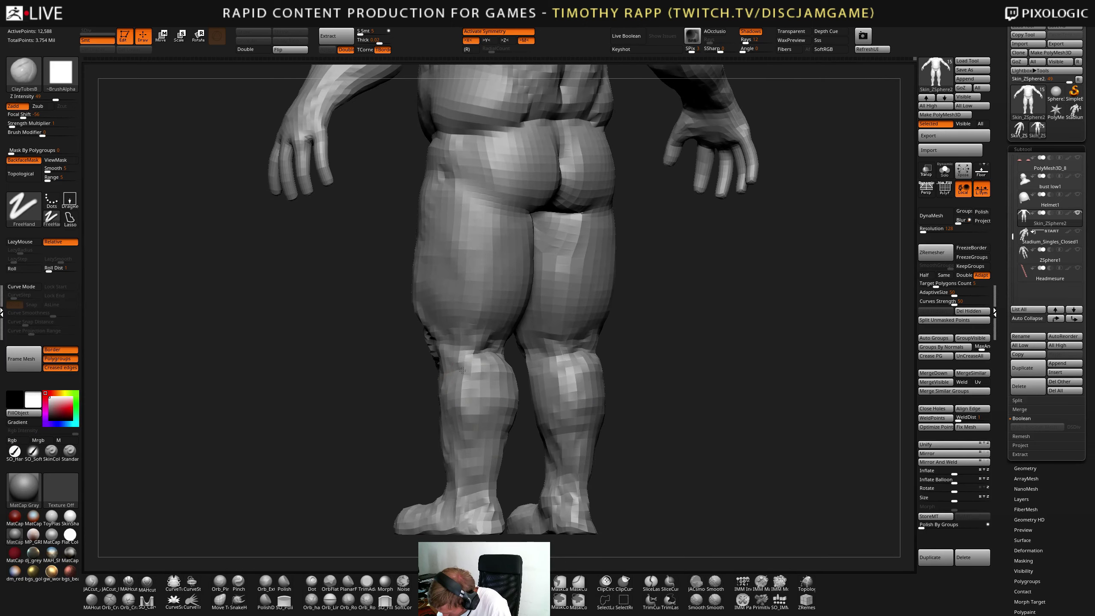
mouse_move(461, 398)
right_down()
mouse_move(452, 372)
mouse_move(505, 338)
right_up()
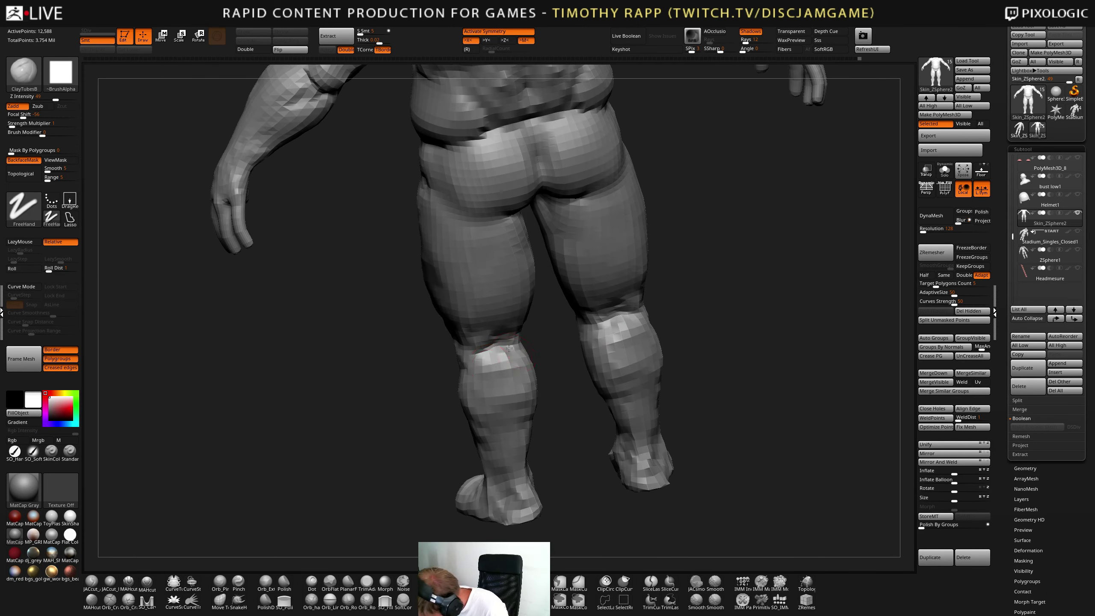
- Sculpt the backs of the knees and the upper calf muscles with ClayTubes
drag(509, 337, 485, 360)
mouse_move(485, 360)
shift+right_down()
mouse_move(524, 378)
mouse_move(457, 391)
mouse_move(498, 394)
mouse_move(452, 447)
mouse_move(522, 424)
shift+right_up()
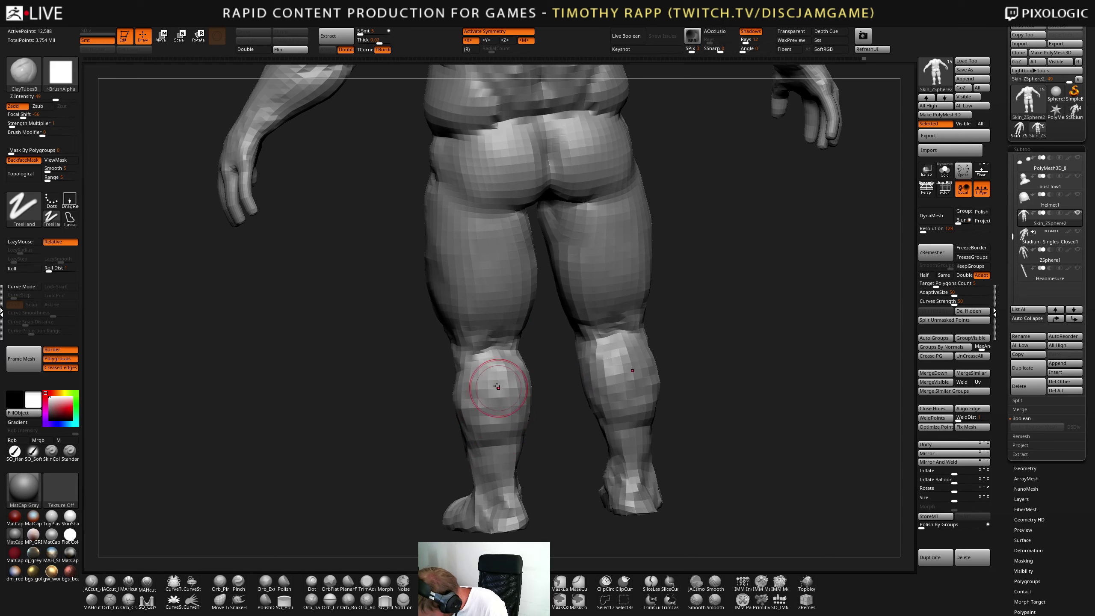
right_drag(464, 381, 467, 376)
mouse_move(443, 434)
right_down()
mouse_move(452, 391)
mouse_move(479, 400)
mouse_move(516, 362)
right_up()
right_drag(551, 427, 563, 382)
mouse_move(546, 361)
mouse_down()
mouse_move(611, 393)
mouse_move(568, 425)
mouse_move(612, 419)
mouse_move(543, 392)
mouse_move(560, 399)
mouse_up()
right_drag(559, 399, 512, 407)
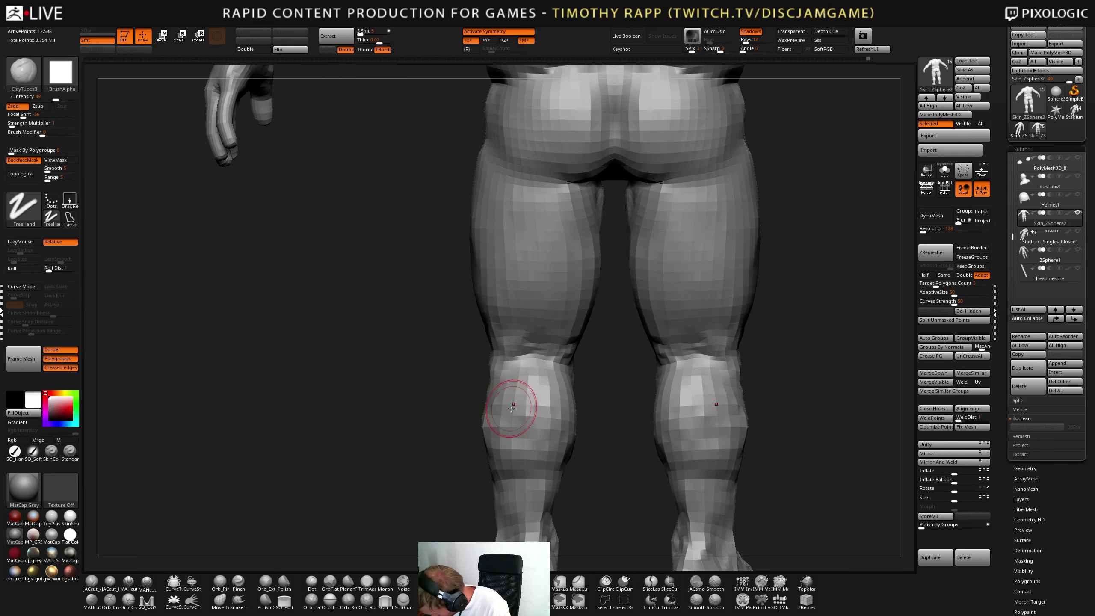
- Examine the calves and the whole figure from behind
drag(486, 461, 513, 435)
drag(414, 453, 473, 467)
mouse_move(600, 467)
mouse_down()
mouse_move(505, 478)
mouse_move(517, 434)
mouse_up()
mouse_move(431, 437)
mouse_down()
mouse_move(526, 440)
mouse_move(528, 406)
mouse_up()
drag(557, 453, 489, 457)
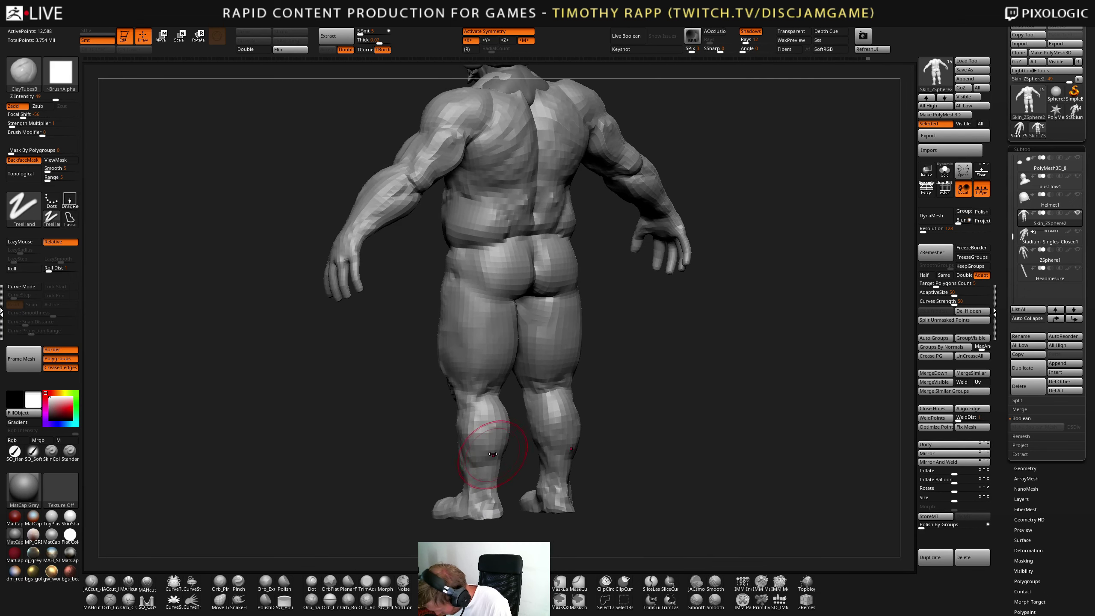
drag(595, 453, 534, 451)
- Resize the brush and reshape the calves and ankles with the Move brush
key(s)
mouse_move(501, 443)
right_down()
mouse_move(482, 439)
mouse_move(459, 523)
mouse_move(516, 500)
mouse_move(478, 496)
right_up()
ctrl+right_drag(477, 496, 508, 442)
key(b)
key(m)
key(v)
mouse_move(473, 474)
right_down()
mouse_move(476, 445)
mouse_move(521, 442)
mouse_move(518, 458)
mouse_move(576, 443)
mouse_move(556, 447)
mouse_move(601, 468)
mouse_move(534, 459)
mouse_move(562, 480)
mouse_move(582, 459)
mouse_move(559, 460)
mouse_move(551, 541)
right_up()
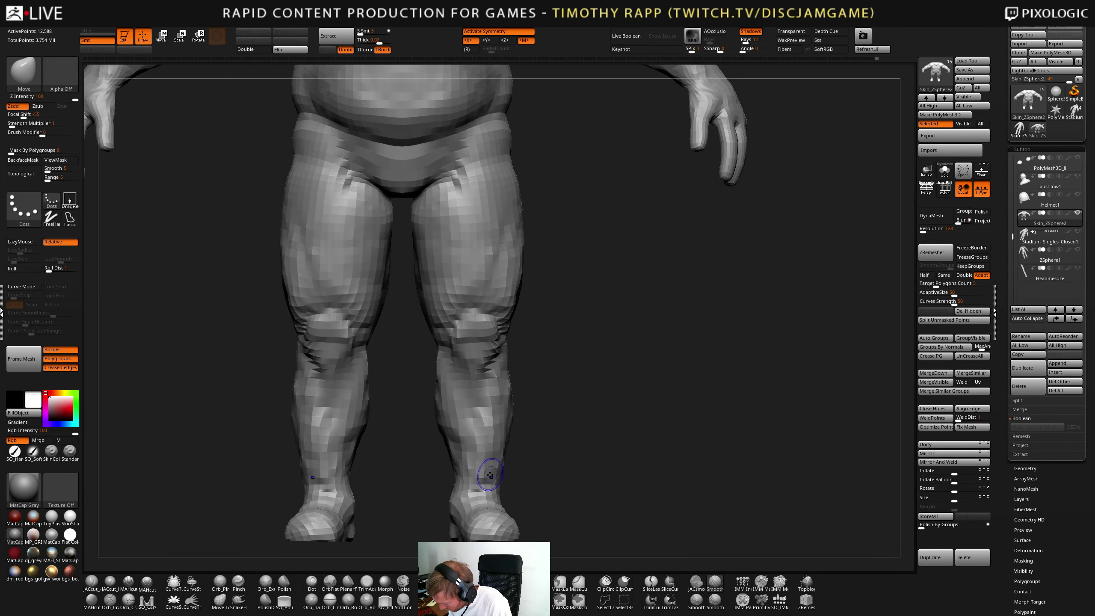
- Adjust the front and side contours of the lower legs with the Move brush
right_drag(495, 402, 511, 422)
key(b)
key(m)
key(v)
mouse_move(503, 466)
right_down()
mouse_move(509, 448)
mouse_move(491, 415)
mouse_move(501, 408)
mouse_move(483, 378)
mouse_move(414, 375)
mouse_move(487, 359)
mouse_move(476, 371)
mouse_move(556, 423)
mouse_move(504, 394)
mouse_move(543, 414)
mouse_move(556, 454)
right_up()
- Refine the backs of the lower legs with ClayTubes and DamStandard
key(b)
key(c)
key(t)
key(b)
key(d)
key(s)
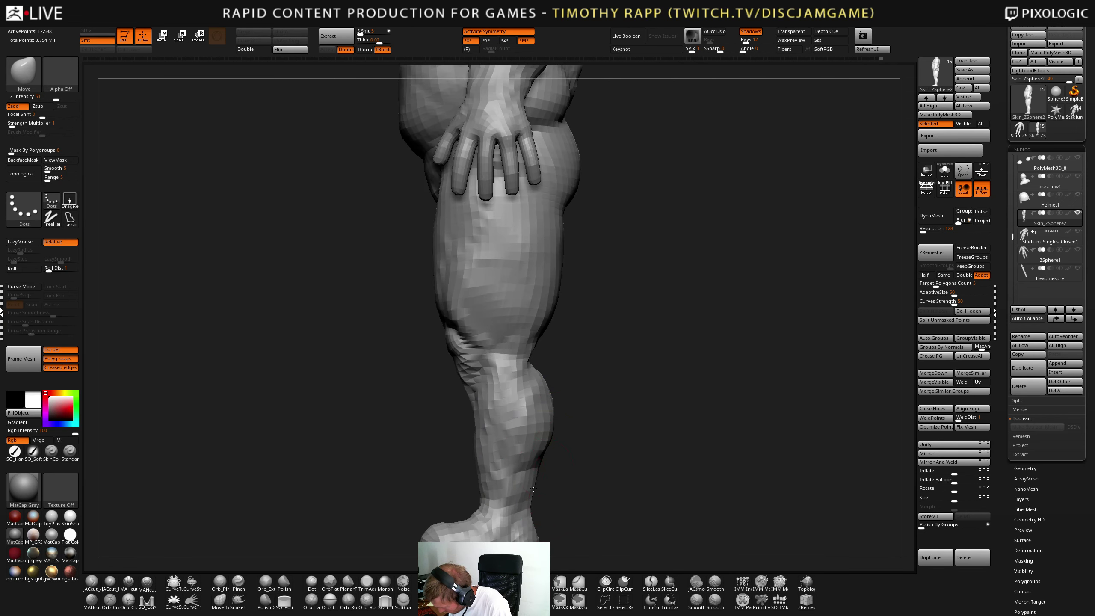
- Subdivide the body mesh once and switch to the low-intensity clay brush for the upper body
ctrl+right_drag(564, 411, 558, 482)
key(ctrl+d)
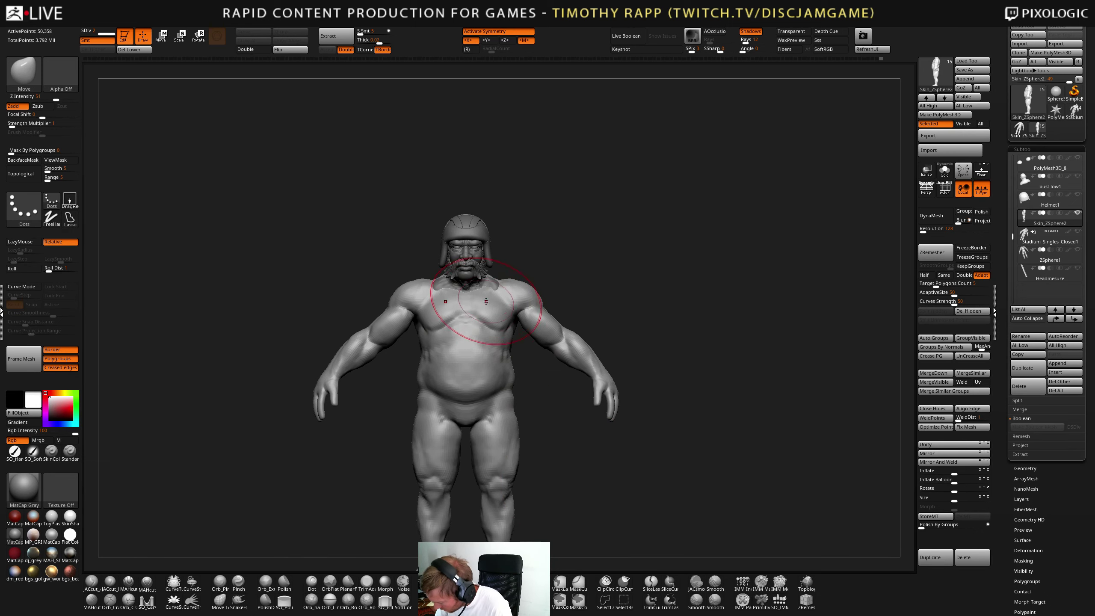
right_drag(474, 302, 487, 309)
mouse_move(487, 308)
ctrl+right_down()
mouse_move(460, 326)
mouse_move(428, 318)
mouse_move(476, 304)
mouse_move(466, 313)
mouse_move(481, 334)
ctrl+right_up()
key(2)
drag(469, 333, 486, 332)
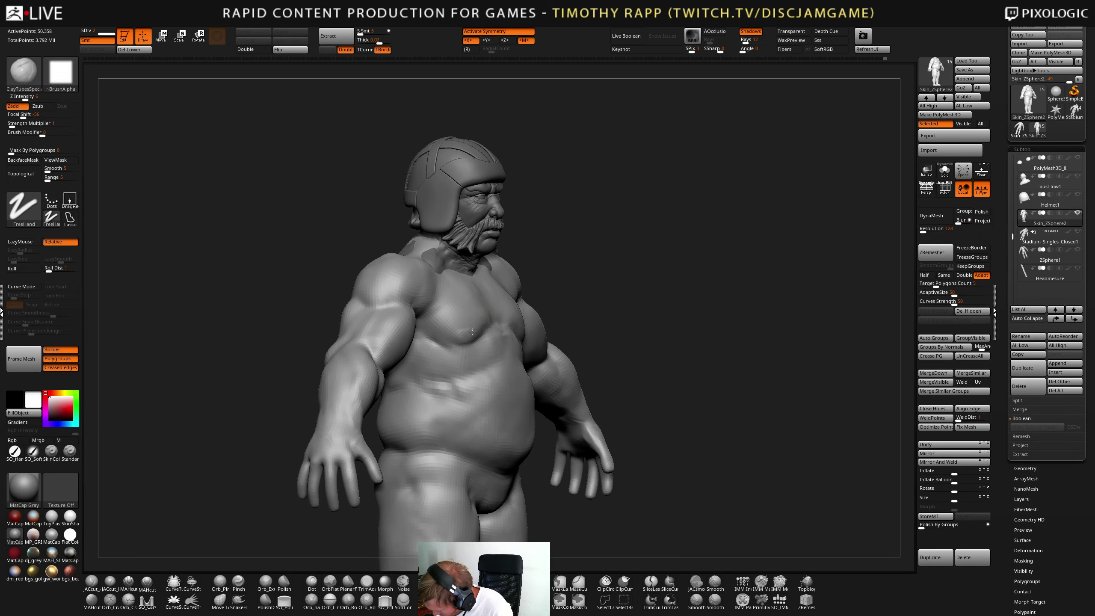
- Examine the chest, shoulders, arms and back of the torso from the front, side and rear
mouse_move(471, 328)
right_down()
mouse_move(503, 325)
mouse_move(482, 312)
mouse_move(481, 338)
mouse_move(528, 325)
right_up()
key(1)
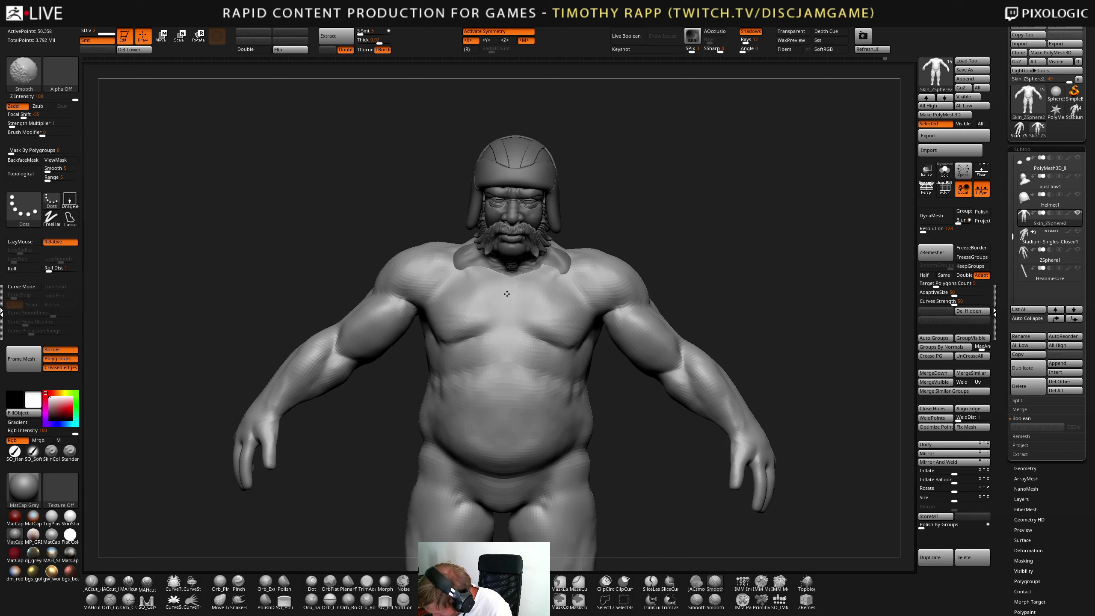
right_drag(506, 285, 587, 336)
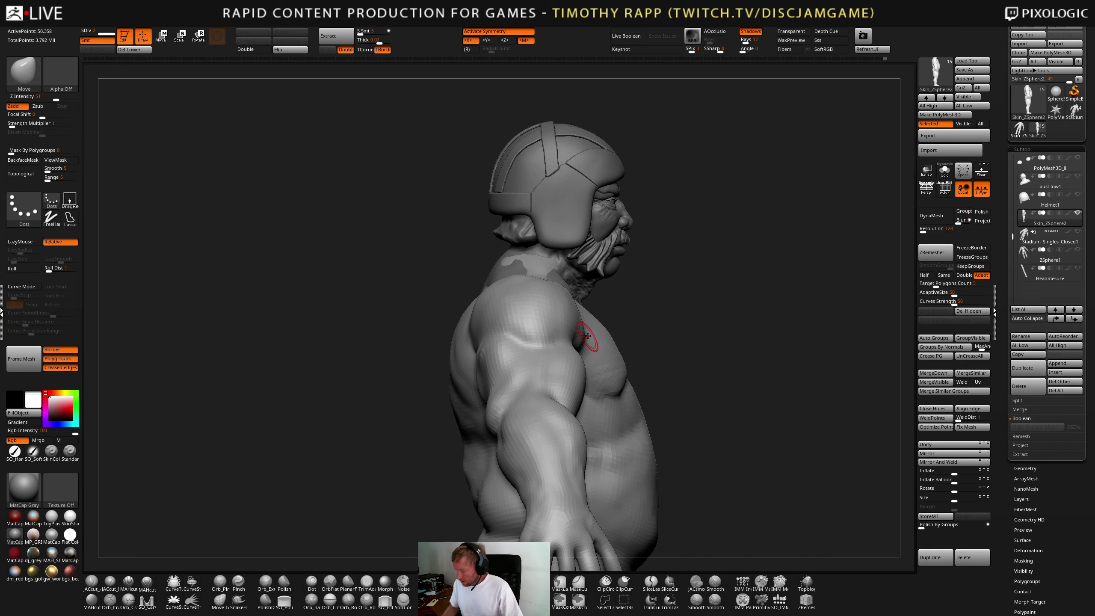
right_drag(587, 336, 604, 420)
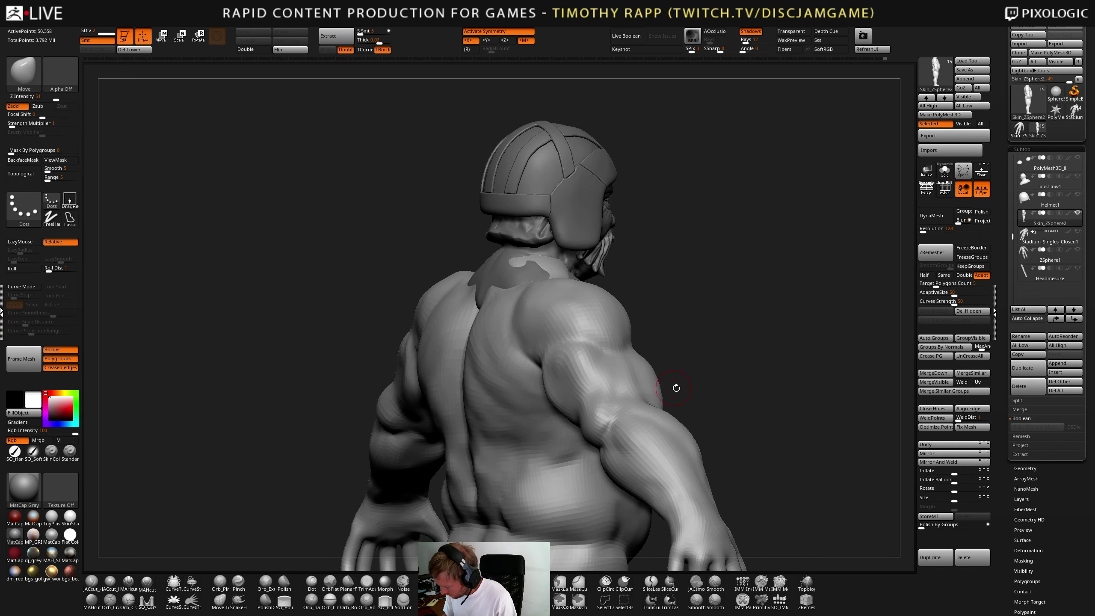
mouse_move(676, 388)
right_down()
mouse_move(631, 435)
mouse_move(480, 383)
mouse_move(479, 343)
mouse_move(467, 433)
mouse_move(477, 368)
right_up()
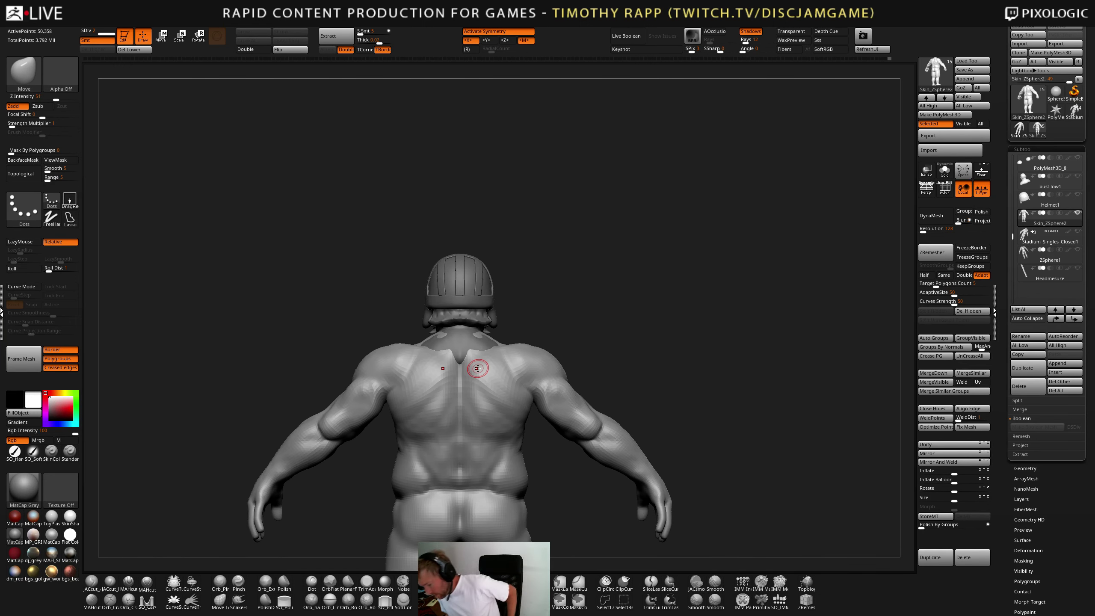
right_drag(457, 359, 602, 482)
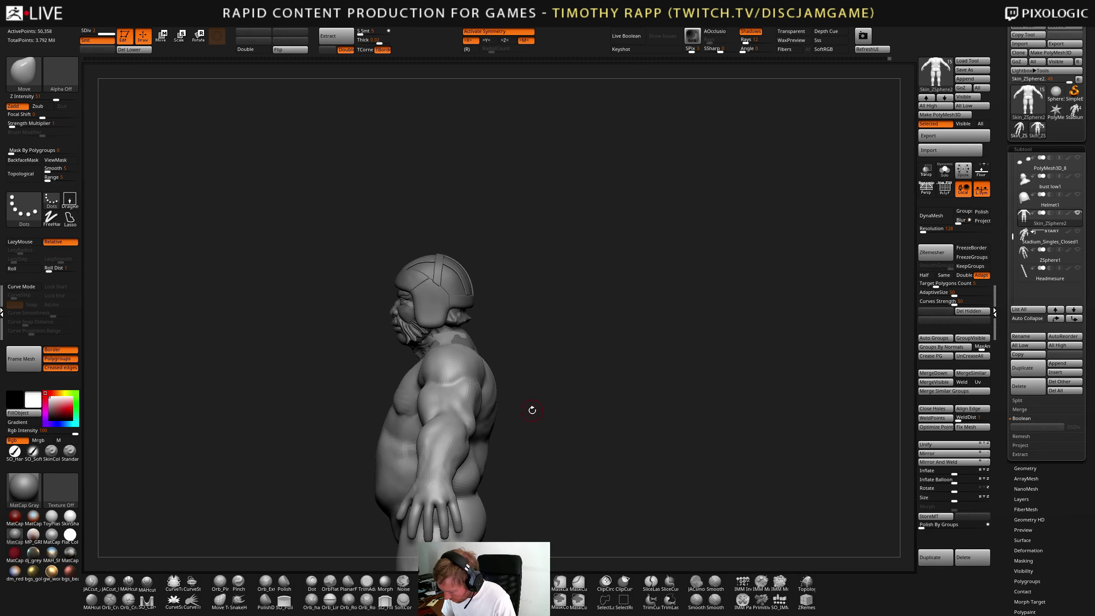
mouse_move(516, 412)
right_down()
mouse_move(435, 416)
mouse_move(447, 428)
mouse_move(414, 416)
mouse_move(431, 439)
right_up()
ctrl+right_drag(707, 483, 647, 499)
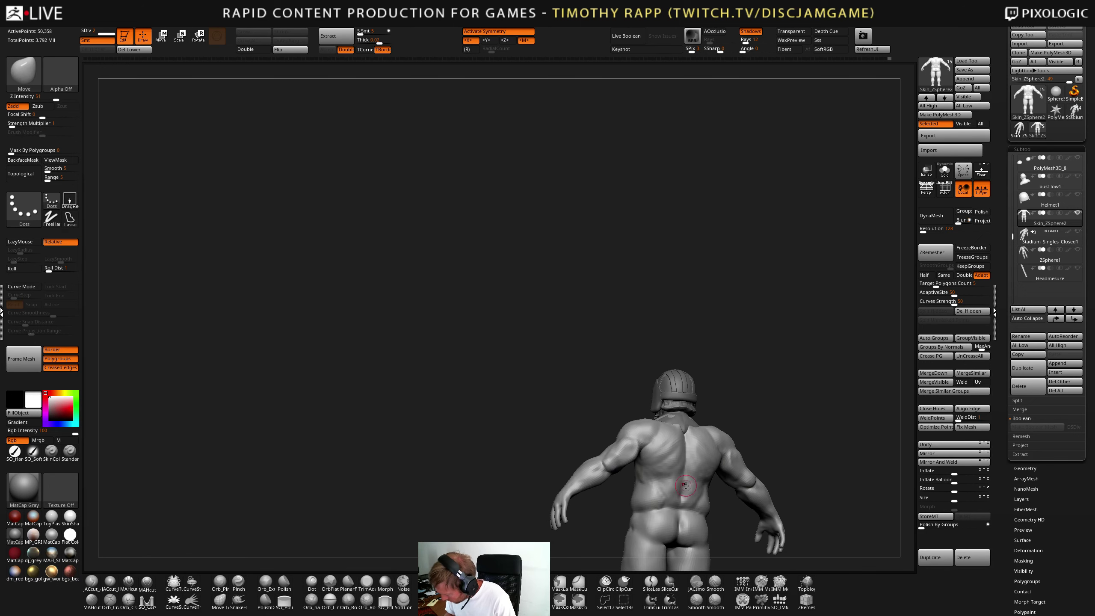
- Refine the triceps and elbow area of the upper arm with DamStandard and Move, smoothing the surface
mouse_move(625, 453)
ctrl+right_down()
mouse_move(685, 509)
mouse_move(609, 470)
mouse_move(585, 485)
mouse_move(568, 469)
mouse_move(522, 501)
mouse_move(577, 492)
mouse_move(562, 482)
mouse_move(545, 488)
mouse_move(588, 491)
mouse_move(577, 498)
mouse_move(583, 481)
ctrl+right_up()
key(b)
key(d)
key(s)
key(b)
key(m)
key(v)
shift+drag(583, 481, 583, 478)
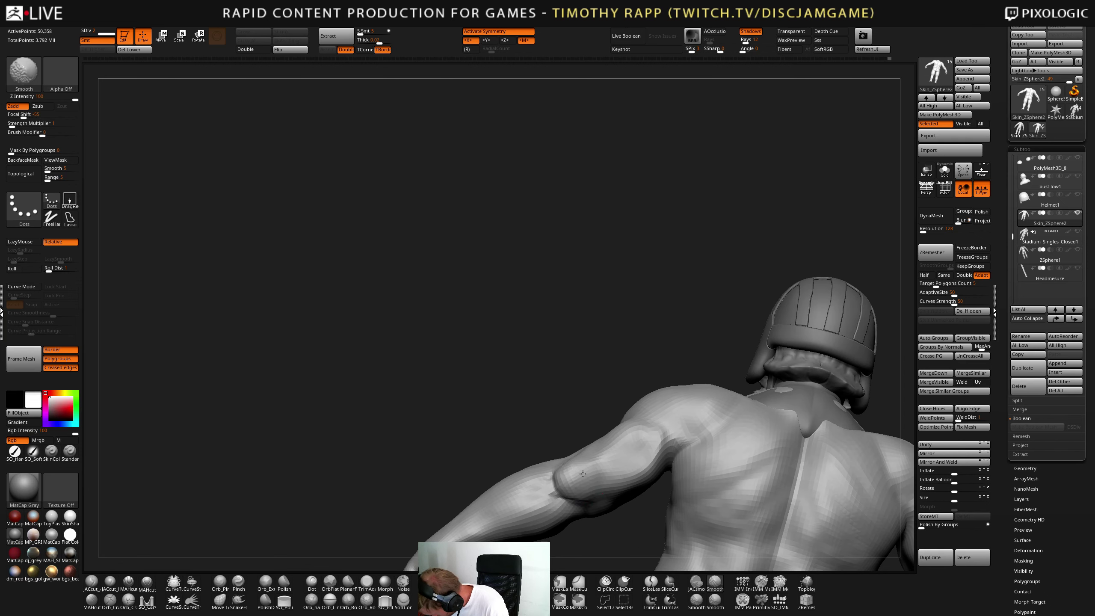
mouse_move(583, 473)
right_down()
mouse_move(577, 464)
mouse_move(570, 476)
mouse_move(571, 449)
mouse_move(566, 561)
mouse_move(603, 516)
mouse_move(566, 485)
mouse_move(560, 518)
mouse_move(549, 492)
right_up()
key(shift)
key(shift)
key(1)
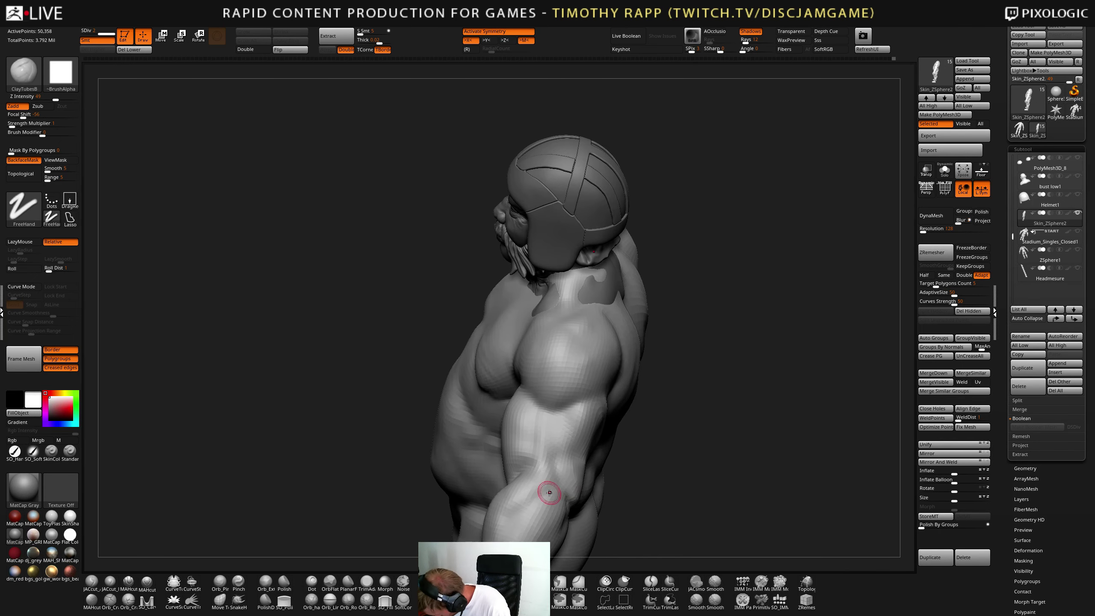
- Build up the outer upper arm and elbow with the ClayBuildup brush
key(b)
key(c)
key(b)
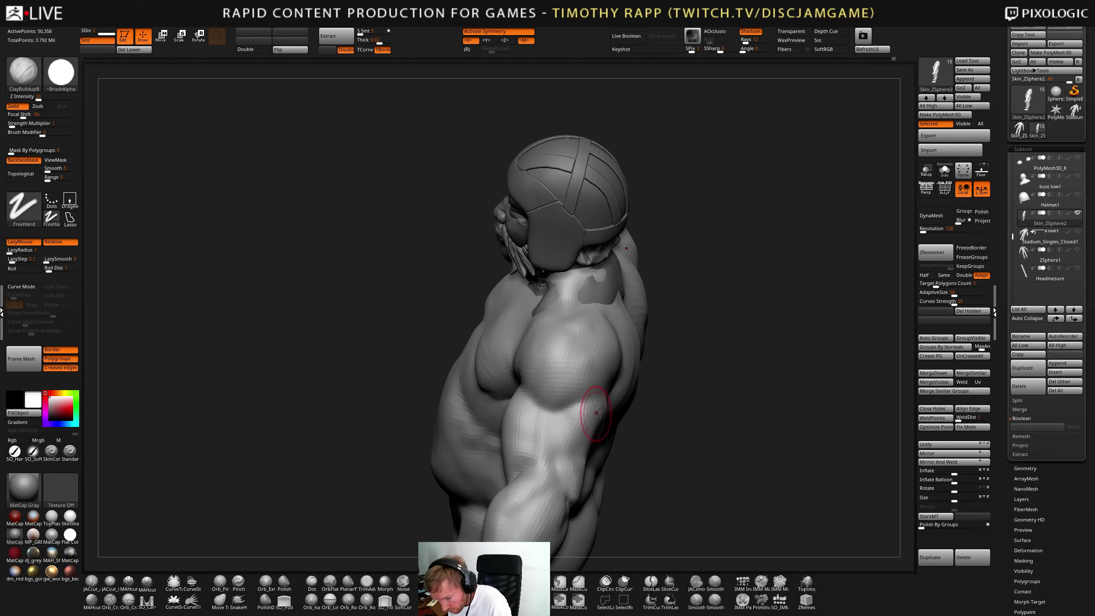
mouse_move(533, 478)
right_down()
mouse_move(519, 495)
mouse_move(533, 467)
mouse_move(495, 482)
mouse_move(490, 467)
mouse_move(529, 402)
right_up()
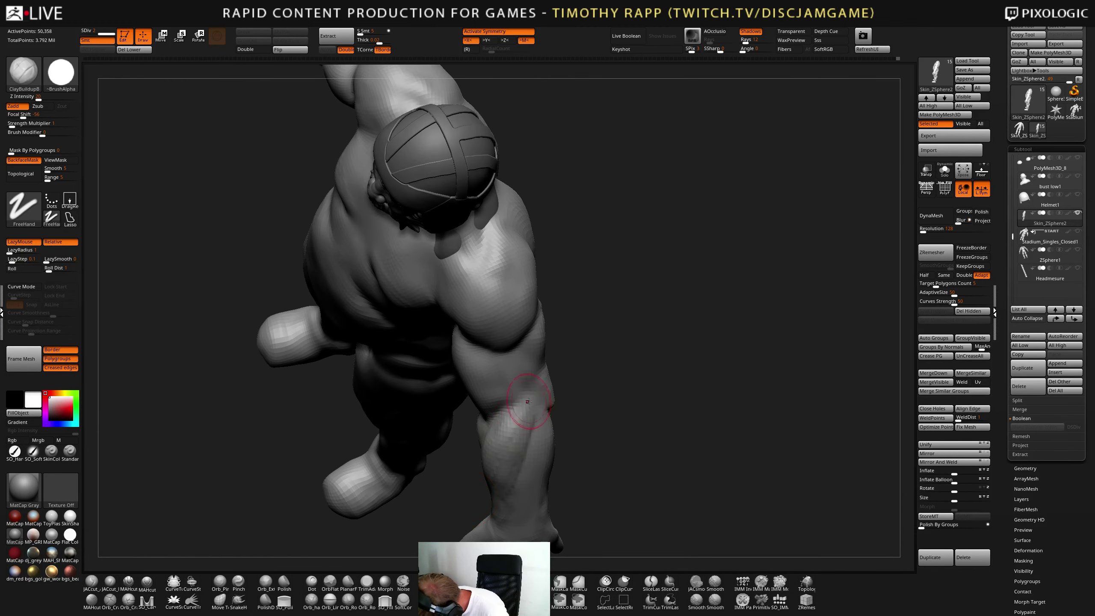
- Define the elbow crease with DamStandard and work over the inner elbow with ClayTubes
key(b)
key(d)
key(s)
mouse_move(500, 440)
right_down()
mouse_move(501, 396)
mouse_move(513, 396)
mouse_move(494, 442)
mouse_move(448, 445)
right_up()
key(b)
key(c)
key(t)
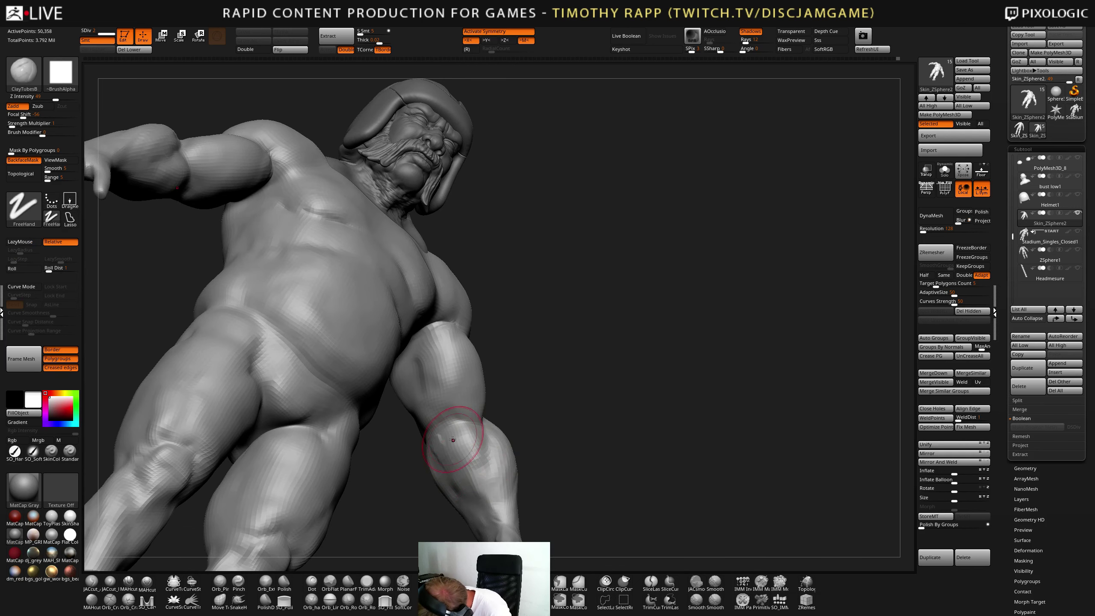
- Build up the forearm muscles from the elbow towards the wrist with ClayBuildup
key(b)
key(c)
key(b)
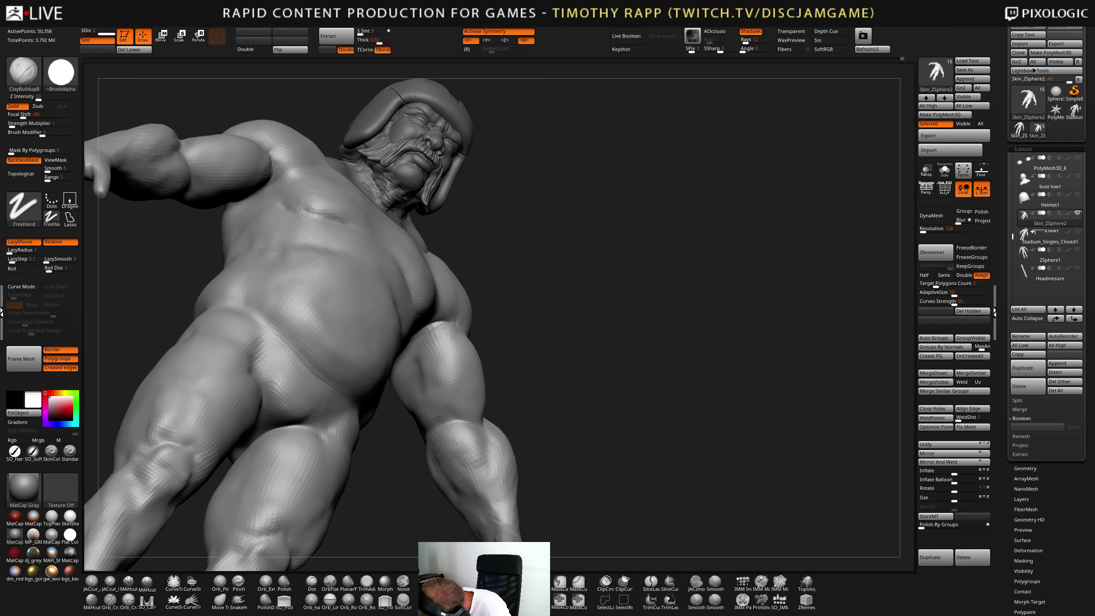
right_drag(474, 452, 446, 467)
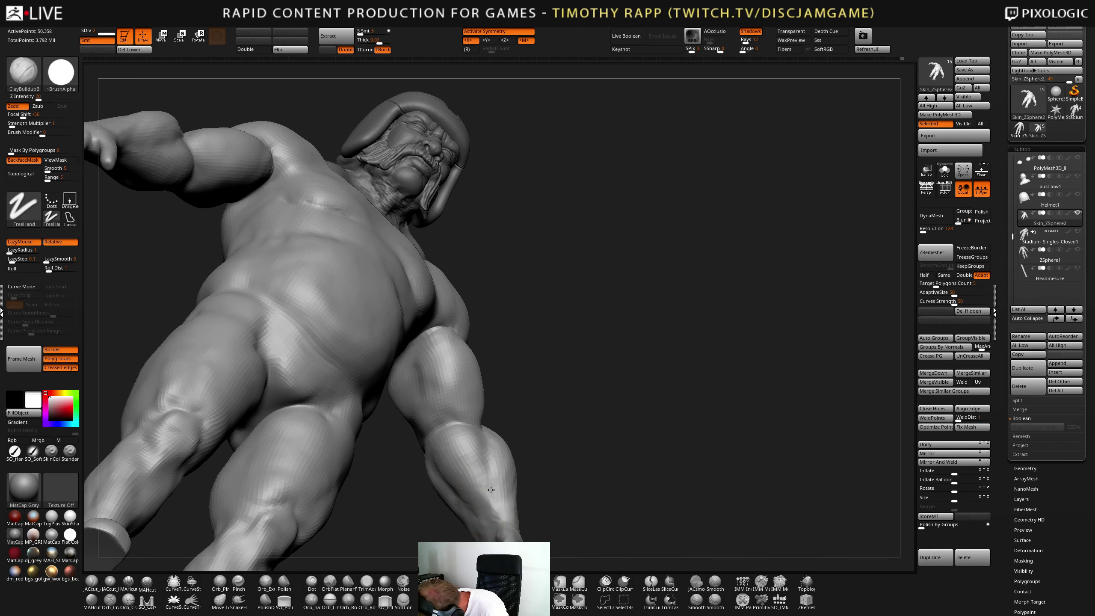
right_drag(487, 519, 501, 525)
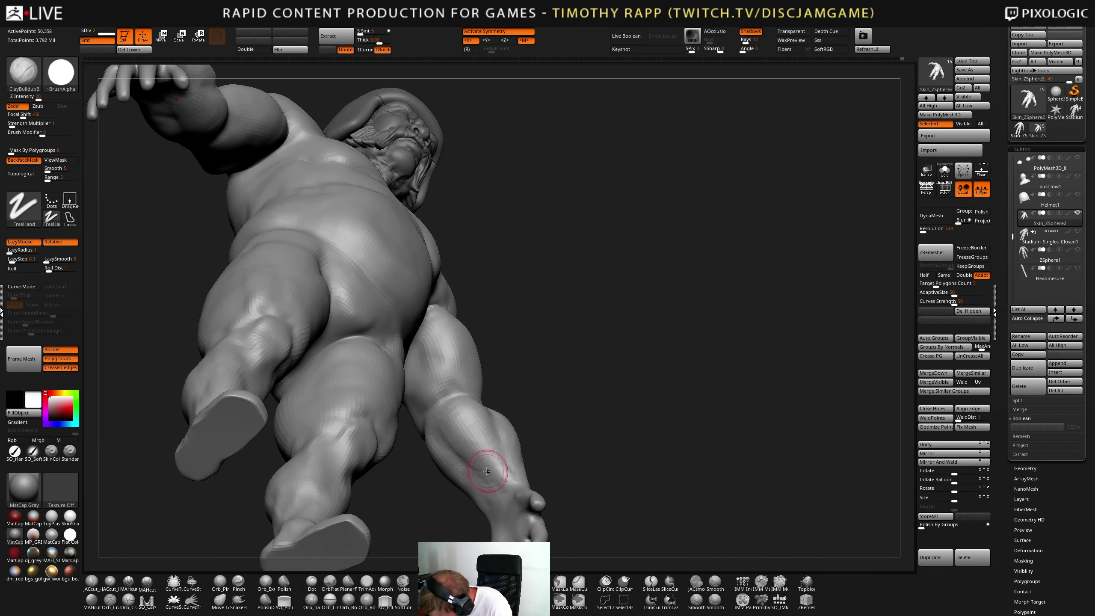
mouse_move(468, 471)
right_down()
mouse_move(494, 498)
mouse_move(477, 501)
mouse_move(430, 464)
right_up()
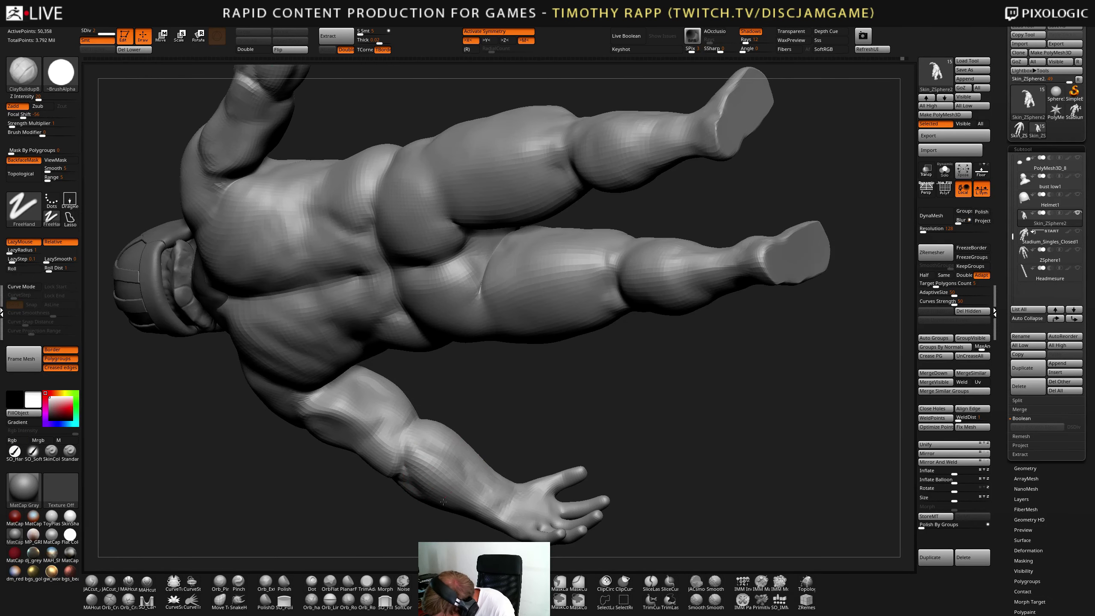
mouse_move(473, 497)
right_down()
mouse_move(488, 478)
mouse_move(512, 511)
mouse_move(510, 532)
mouse_move(531, 464)
mouse_move(503, 473)
mouse_move(491, 495)
mouse_move(501, 470)
mouse_move(479, 485)
mouse_move(450, 482)
mouse_move(435, 460)
mouse_move(477, 378)
mouse_move(464, 500)
mouse_move(421, 481)
mouse_move(458, 502)
mouse_move(474, 449)
mouse_move(456, 496)
mouse_move(423, 504)
mouse_move(459, 501)
right_up()
- Sharpen the forearm's muscle lines with DamStandard, then adjust and smooth its contour with the Move brush
key(b)
key(d)
key(s)
key(b)
key(m)
key(v)
mouse_move(466, 514)
right_down()
mouse_move(524, 509)
mouse_move(453, 500)
mouse_move(461, 519)
right_up()
mouse_move(460, 518)
mouse_down()
mouse_move(506, 504)
mouse_move(448, 506)
mouse_up()
mouse_move(447, 505)
shift+right_down()
mouse_move(475, 492)
mouse_move(470, 521)
mouse_move(485, 484)
mouse_move(473, 478)
shift+right_up()
- Build up the four knuckles on the back of the hand with ClayTubes
key(1)
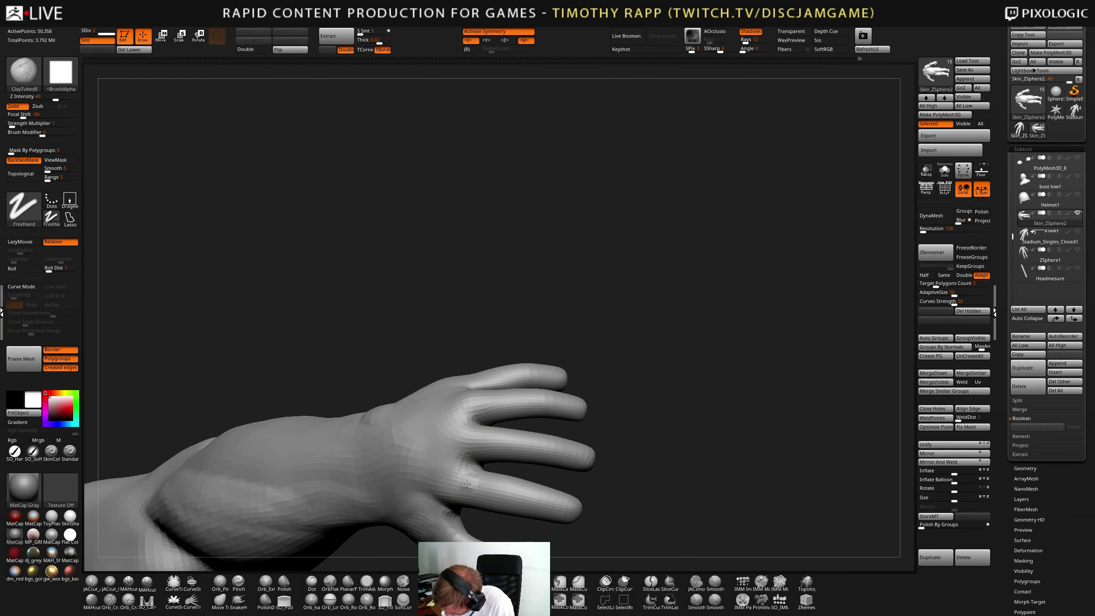
right_drag(454, 478, 466, 468)
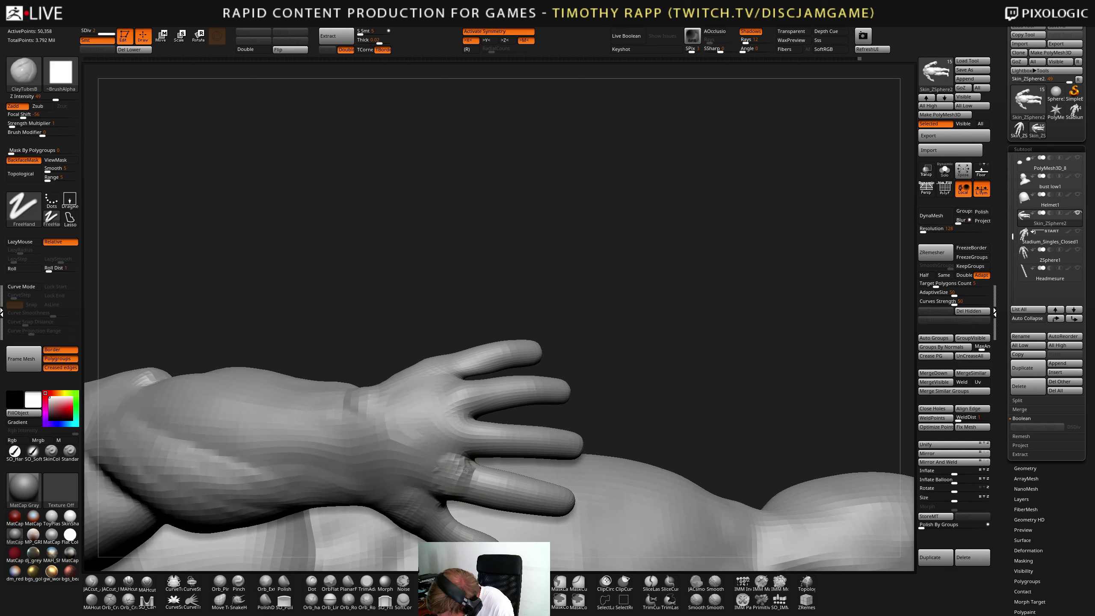
mouse_move(461, 470)
mouse_down()
mouse_move(446, 400)
mouse_move(476, 454)
mouse_up()
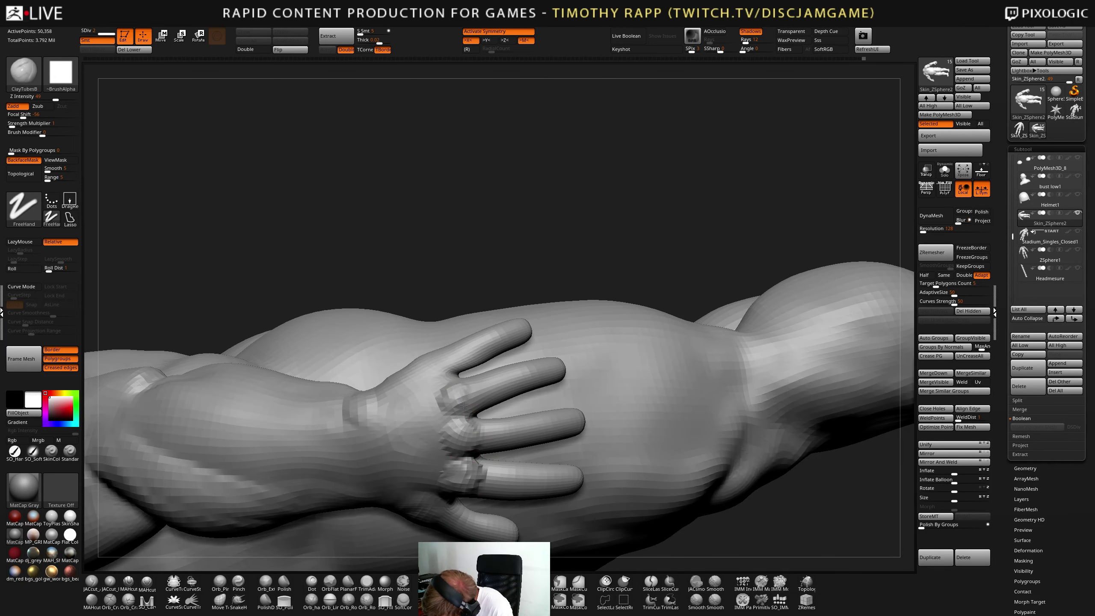
drag(458, 394, 479, 372)
right_drag(479, 372, 513, 412)
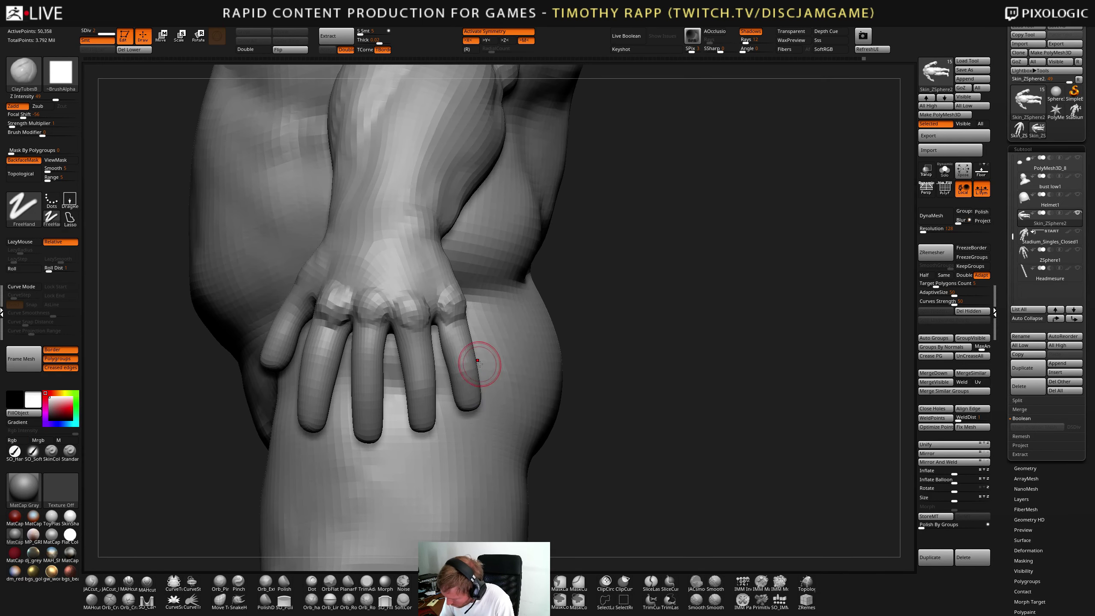
- Check the wireframe display and smooth the knuckles into the back of the hand
key(shift+f)
key(shift+f)
right_drag(471, 362, 476, 339)
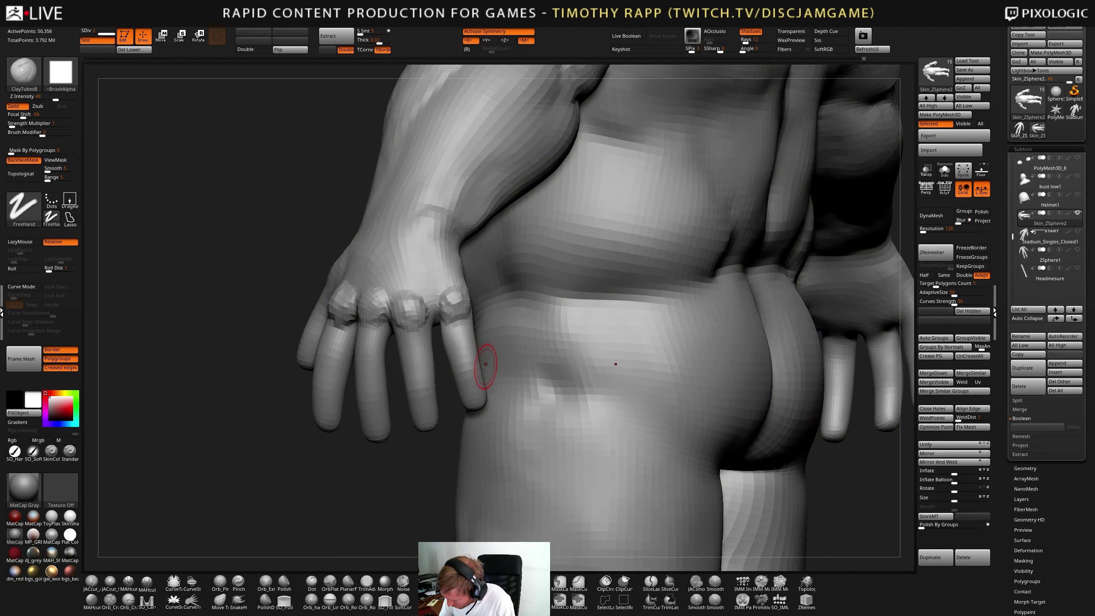
key(shift)
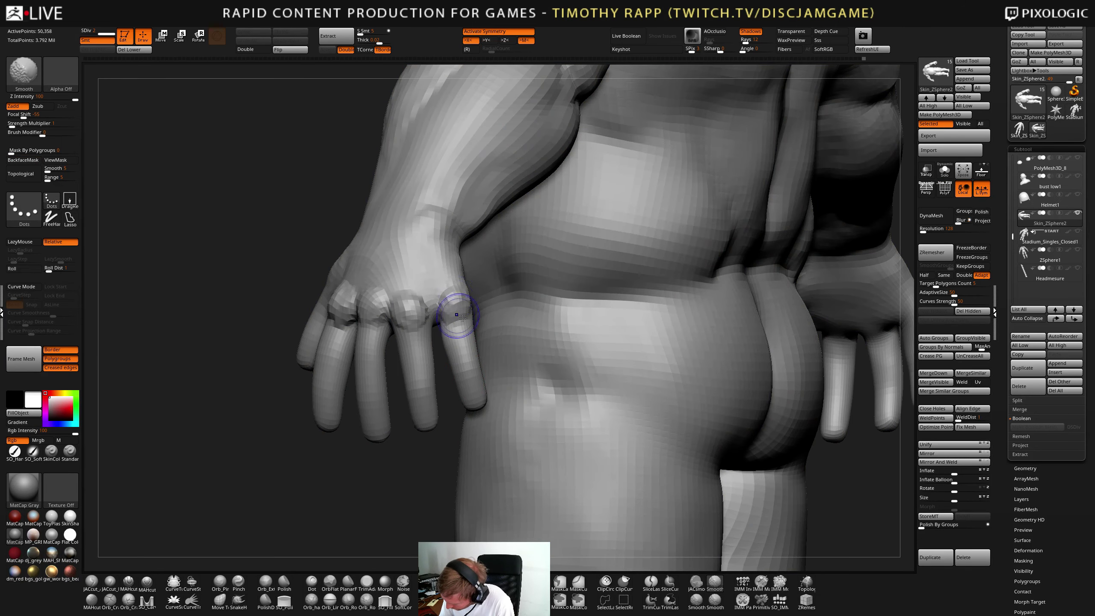
shift+right_drag(347, 303, 371, 292)
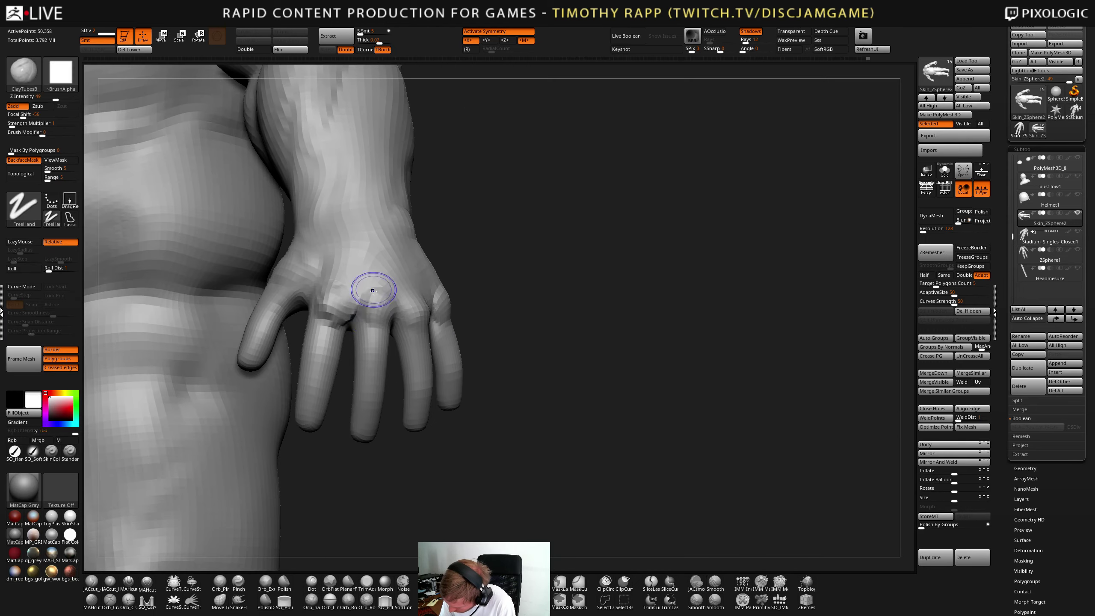
shift+drag(345, 302, 329, 305)
- Carve the palm creases around the base of the thumb with DamStandard
mouse_move(329, 305)
right_down()
mouse_move(358, 310)
mouse_move(348, 247)
mouse_move(360, 347)
mouse_move(362, 321)
right_up()
key(b)
key(d)
key(s)
drag(361, 321, 362, 386)
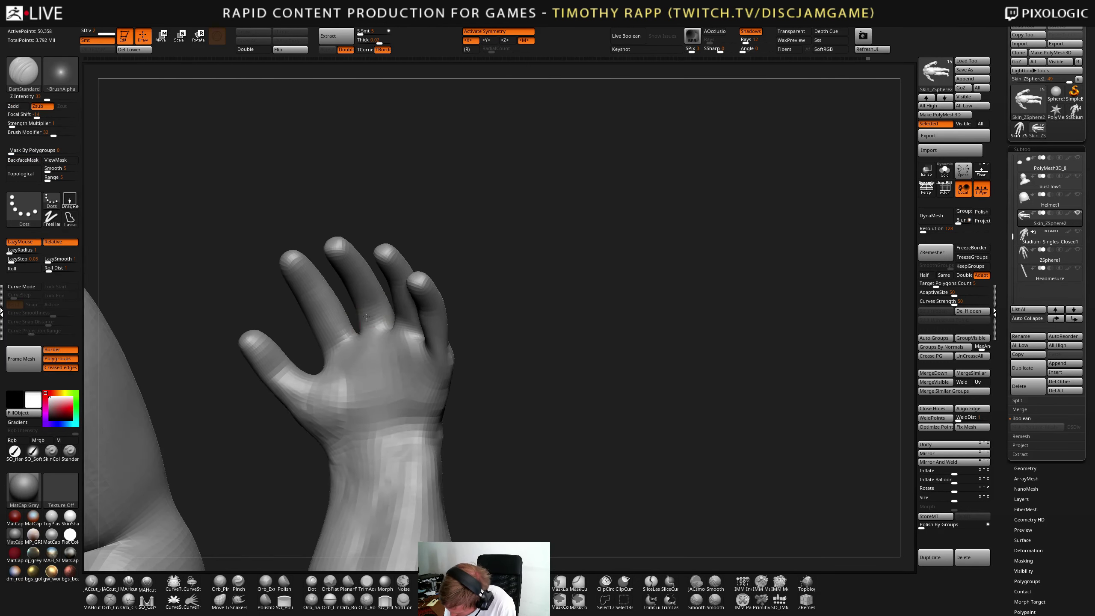
mouse_move(352, 385)
right_down()
mouse_move(361, 362)
mouse_move(338, 358)
right_up()
drag(330, 362, 351, 437)
- Enlarge the Move brush and reshape the palm and the heel of the hand
key(b)
key(m)
key(v)
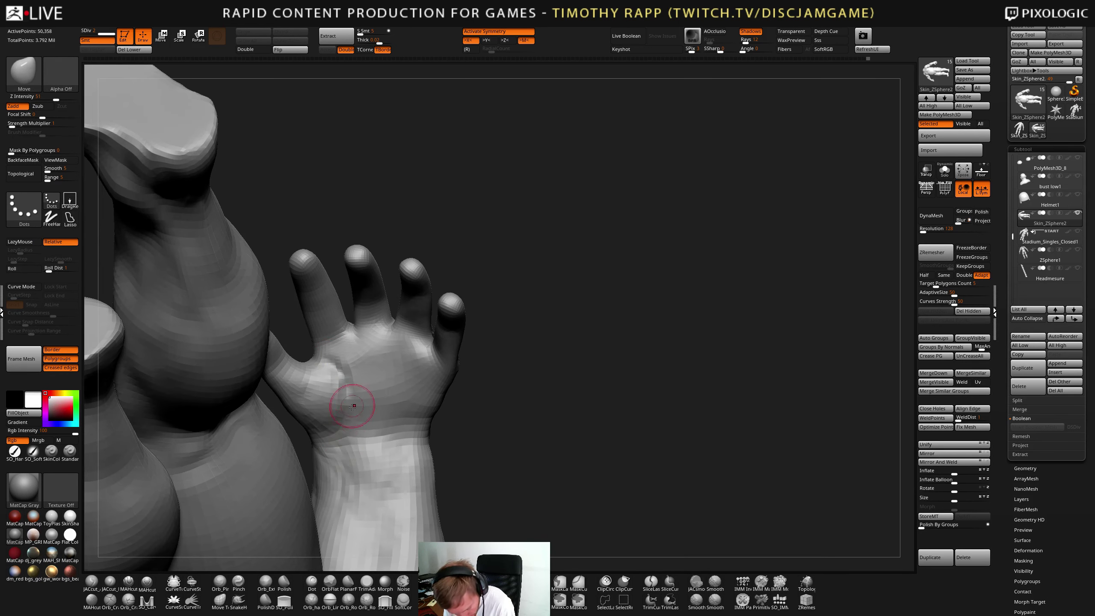
key(bracketright)
key(bracketright)
key(bracketright)
key(bracketright)
key(s)
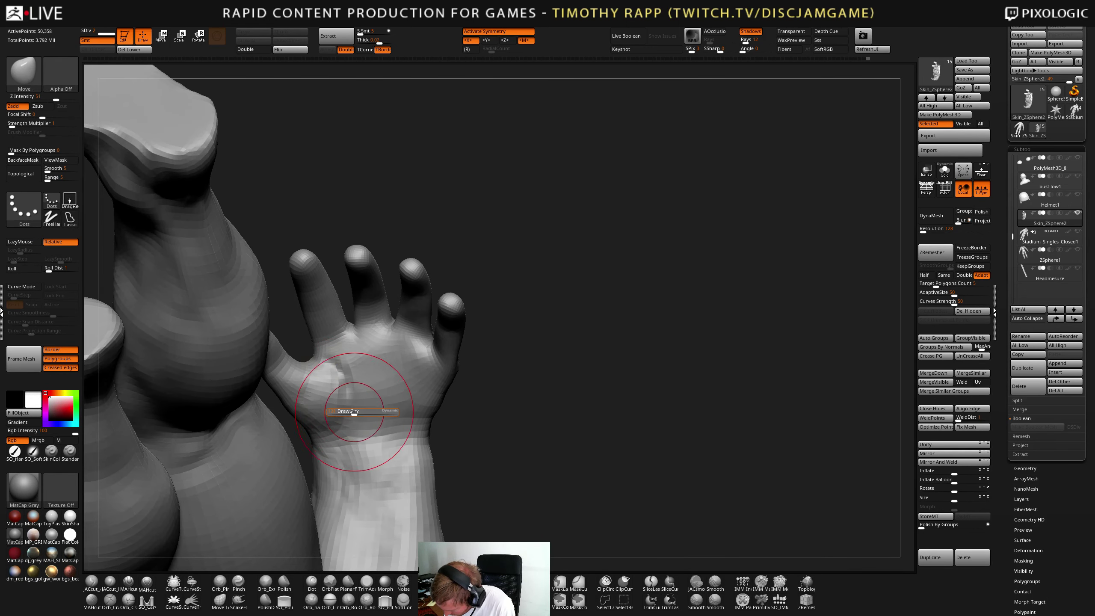
drag(354, 413, 369, 413)
mouse_move(388, 413)
right_down()
mouse_move(359, 415)
mouse_move(427, 392)
mouse_move(432, 402)
right_up()
drag(433, 401, 467, 412)
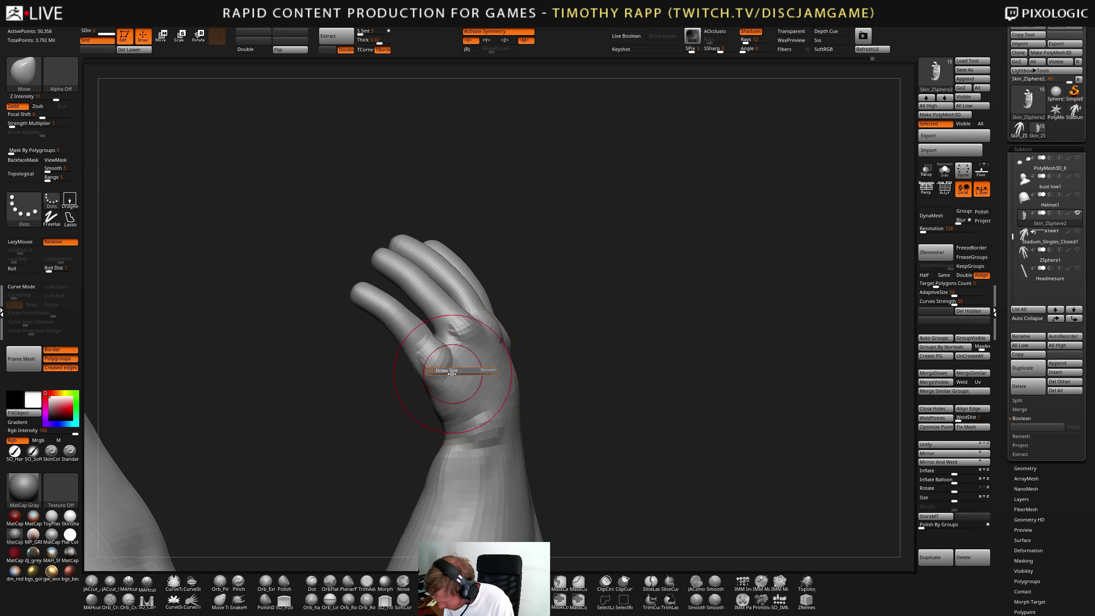
- Smooth the wrist and reshape its transition into the forearm with the Move brush
right_drag(451, 373, 486, 371)
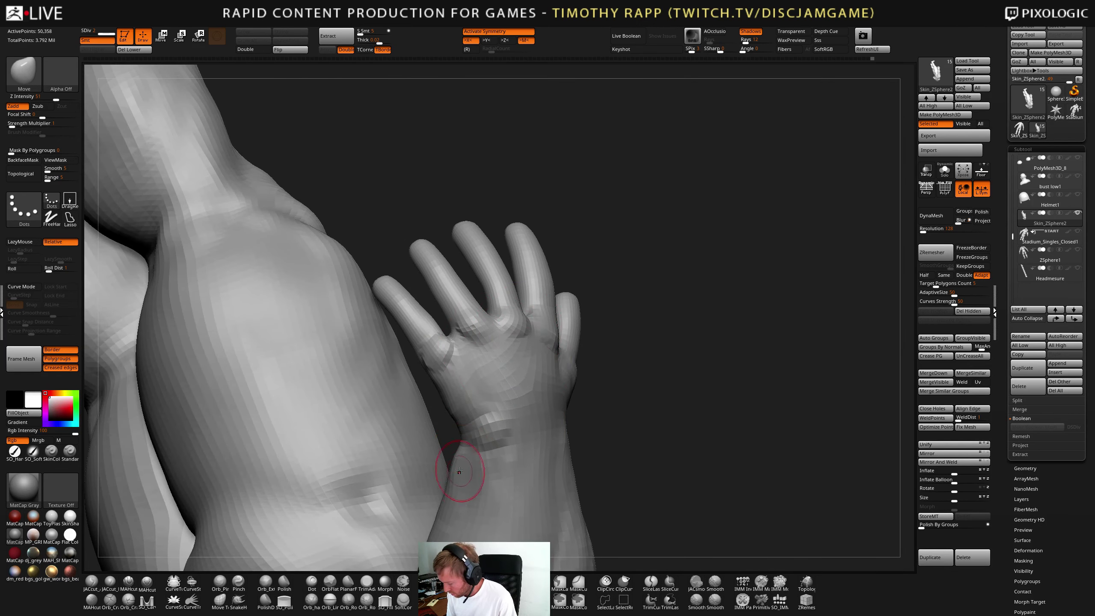
mouse_move(492, 475)
right_down()
mouse_move(532, 442)
mouse_move(523, 437)
right_up()
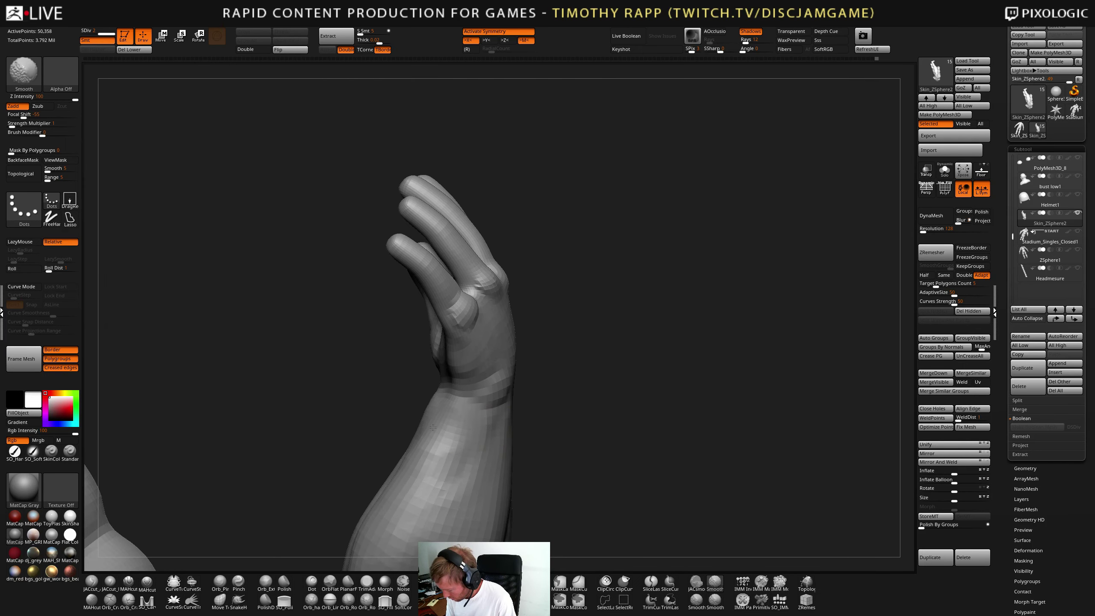
drag(433, 427, 463, 442)
drag(413, 414, 418, 420)
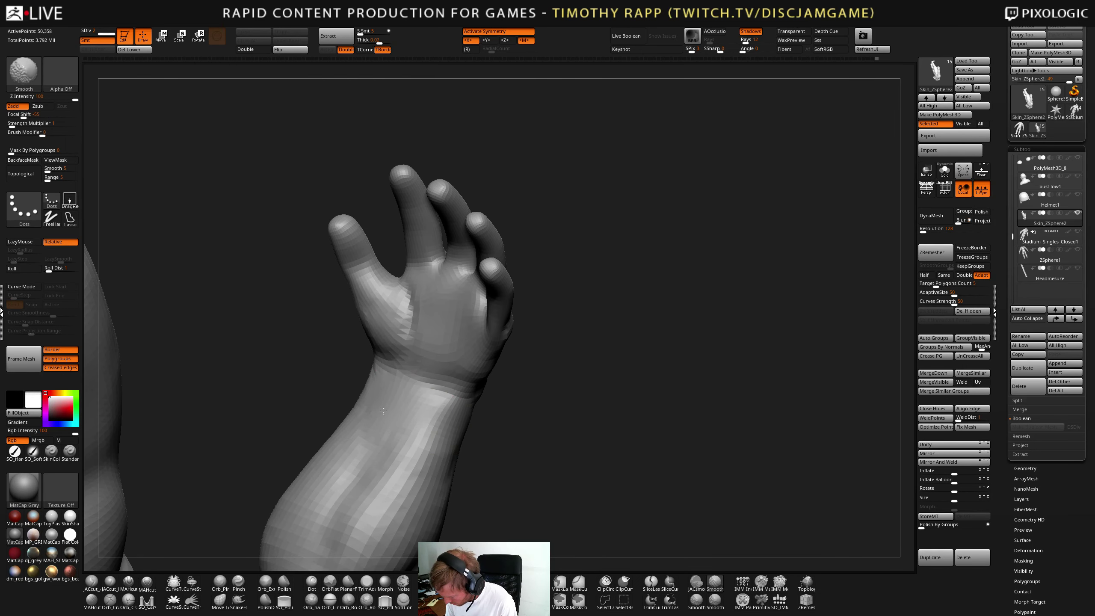
mouse_move(417, 392)
right_down()
mouse_move(431, 410)
mouse_move(412, 412)
mouse_move(427, 415)
right_up()
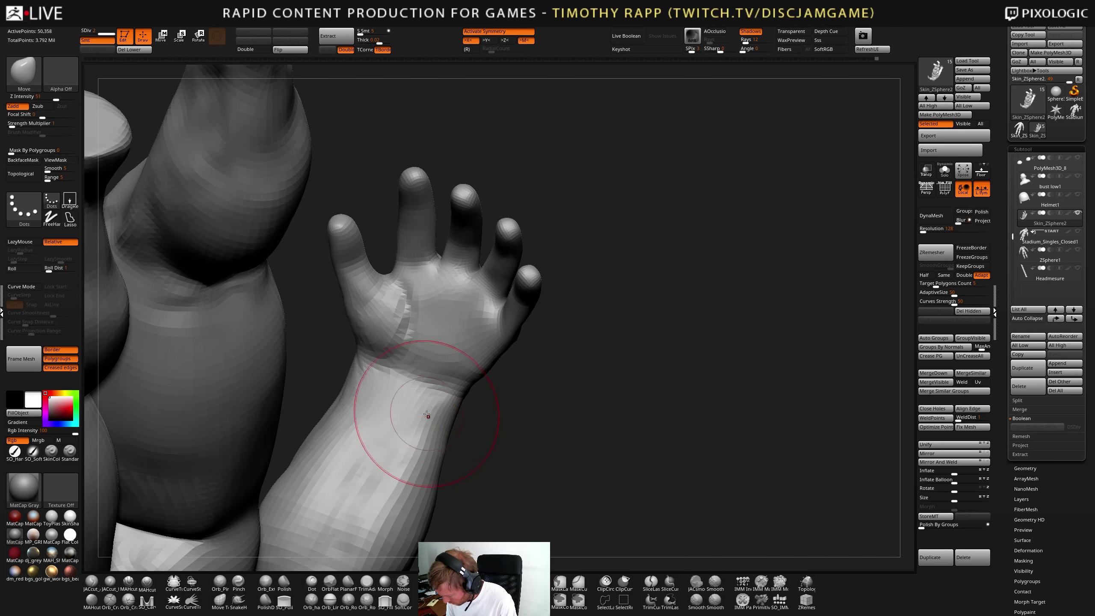
drag(403, 404, 452, 368)
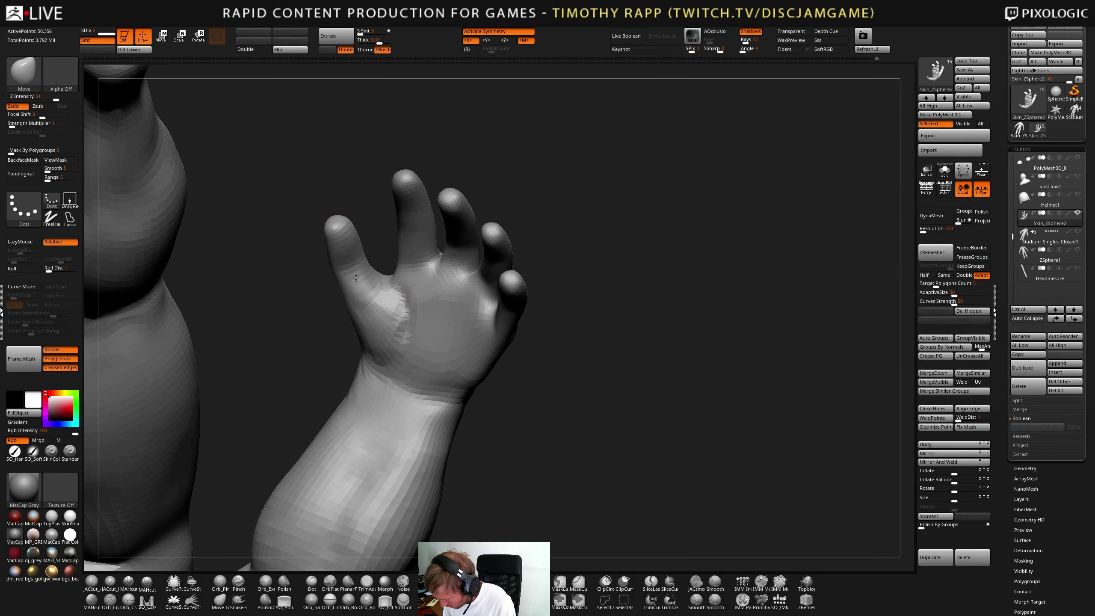
- Resize the Move brush to adjust the hand's shape and refine the palm with ClayTubes
mouse_move(342, 246)
right_down()
mouse_move(371, 291)
mouse_move(487, 404)
mouse_move(513, 410)
mouse_move(547, 380)
mouse_move(561, 422)
mouse_move(621, 426)
mouse_move(553, 393)
right_up()
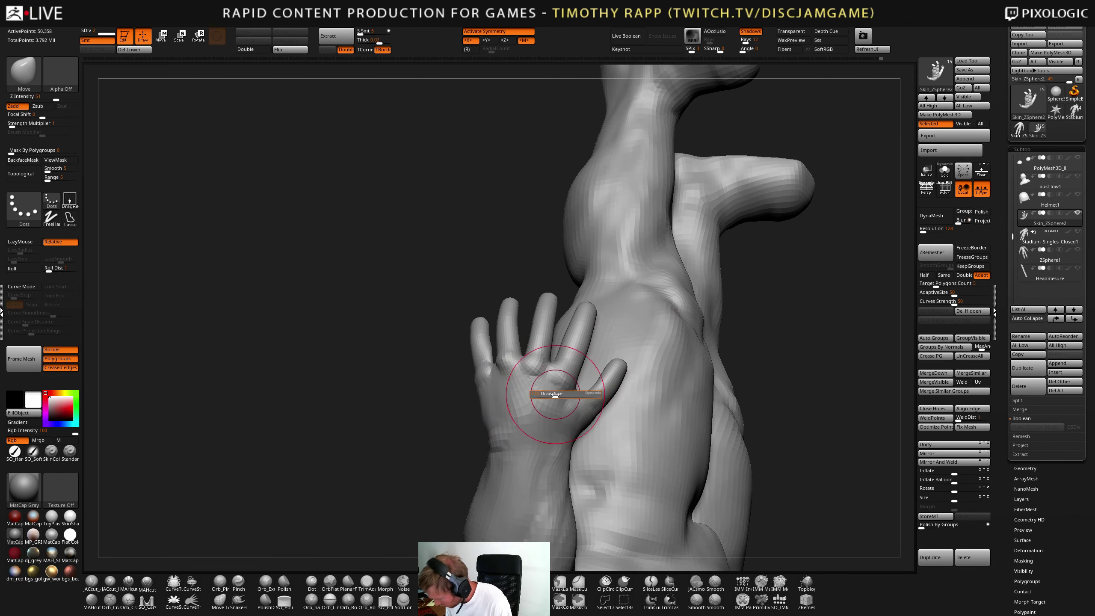
drag(553, 393, 561, 378)
mouse_move(562, 377)
right_down()
mouse_move(561, 357)
mouse_move(578, 358)
right_up()
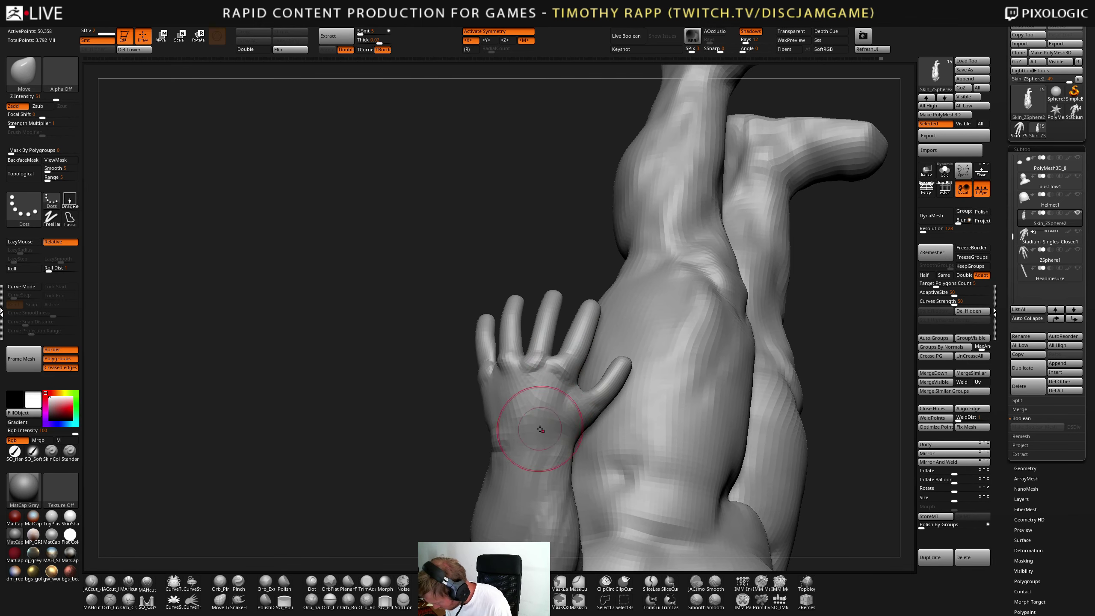
mouse_move(543, 428)
right_down()
mouse_move(612, 421)
mouse_move(534, 414)
mouse_move(533, 451)
mouse_move(647, 443)
mouse_move(638, 470)
mouse_move(591, 472)
mouse_move(501, 388)
mouse_move(498, 413)
mouse_move(481, 379)
mouse_move(482, 425)
mouse_move(500, 389)
mouse_move(485, 418)
mouse_move(484, 399)
mouse_move(521, 432)
right_up()
key(b)
key(c)
key(t)
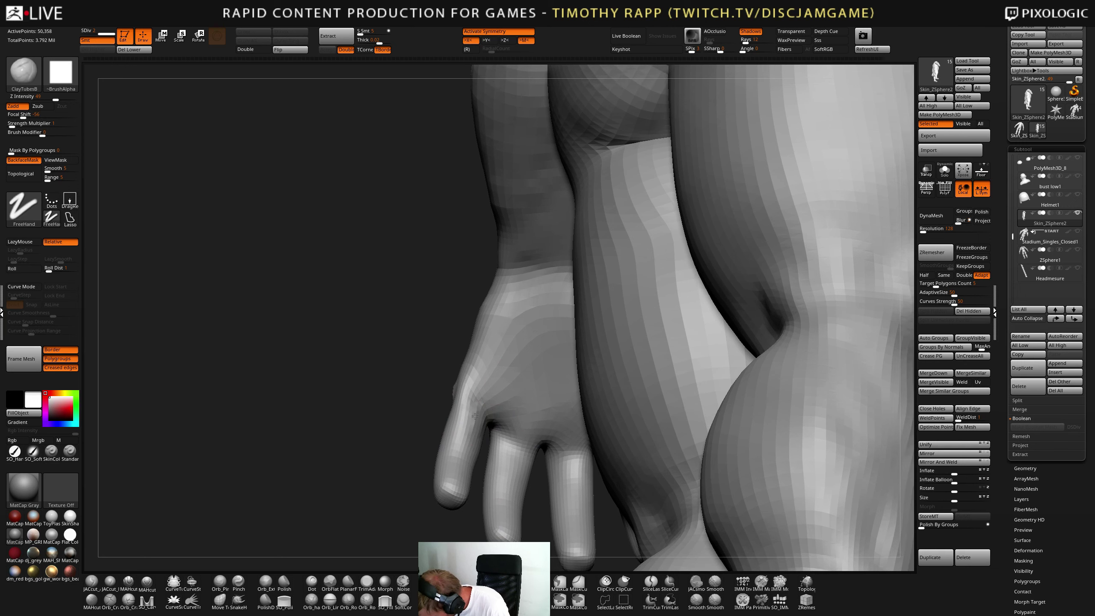
mouse_move(492, 399)
right_down()
mouse_move(474, 337)
mouse_move(421, 386)
mouse_move(438, 362)
mouse_move(488, 497)
mouse_move(625, 382)
right_up()
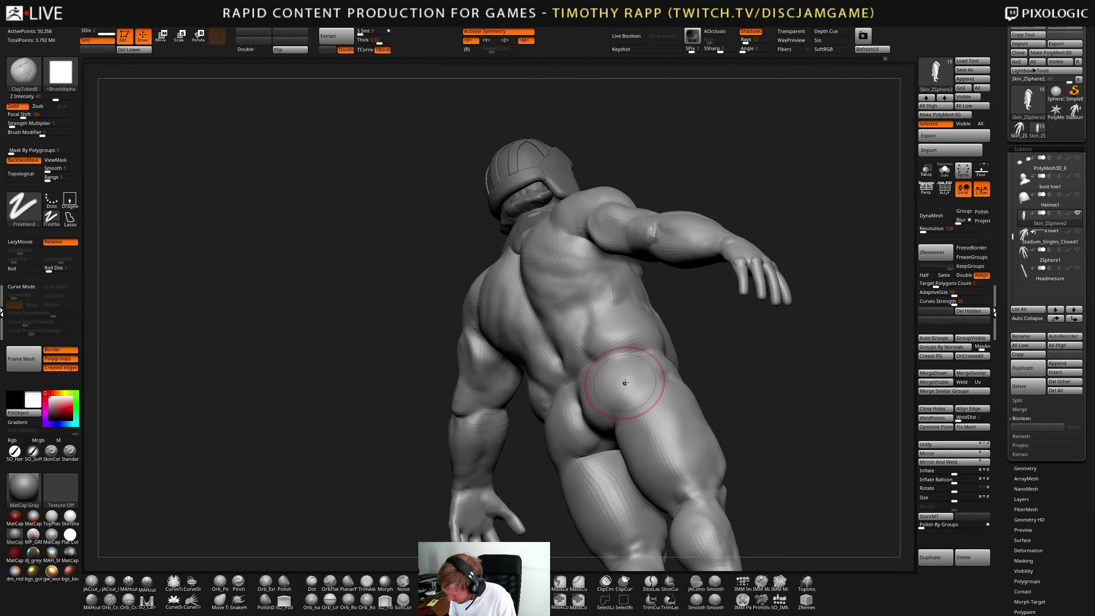
- Turn off symmetry and isolate one hand by hiding the rest of the body mesh
right_drag(781, 287, 406, 349)
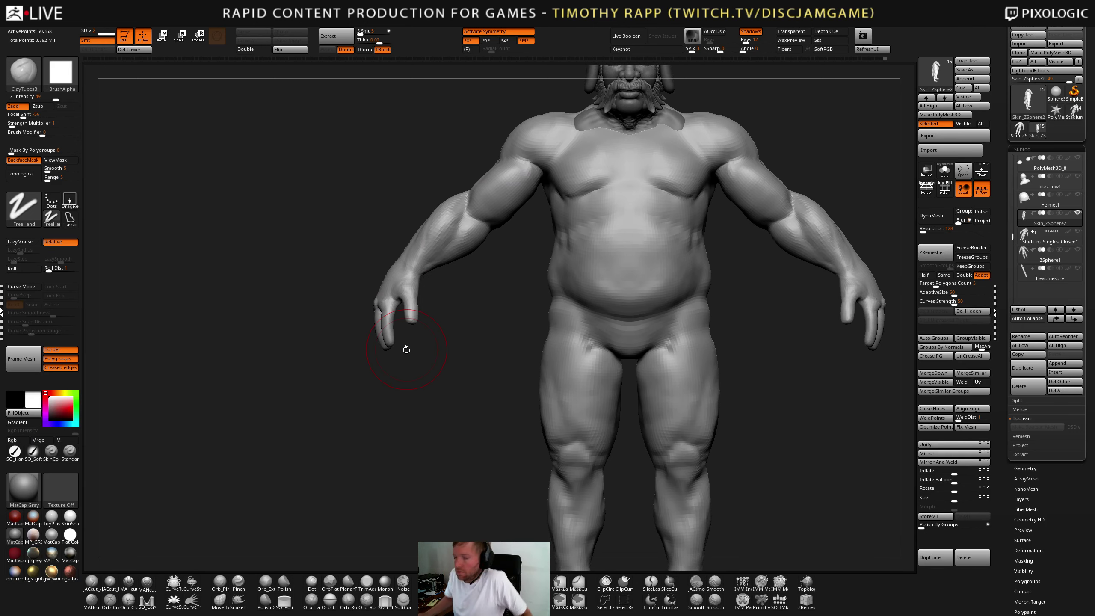
alt+right_drag(789, 386, 726, 418)
mouse_move(859, 306)
ctrl+shift+mouse_down()
mouse_move(758, 313)
mouse_move(795, 417)
ctrl+shift+mouse_up()
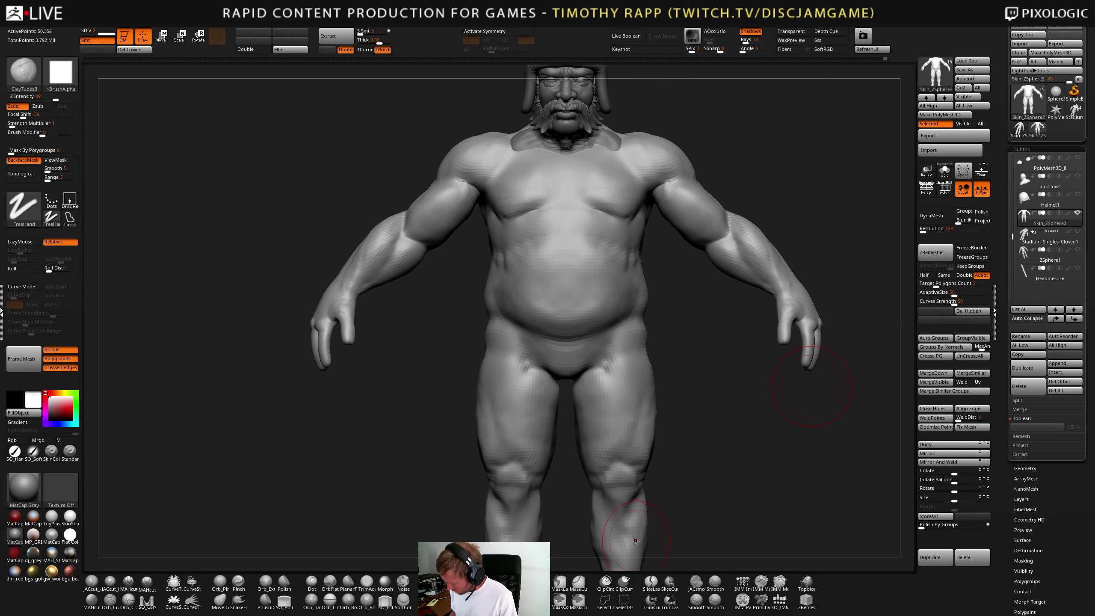
click(605, 600)
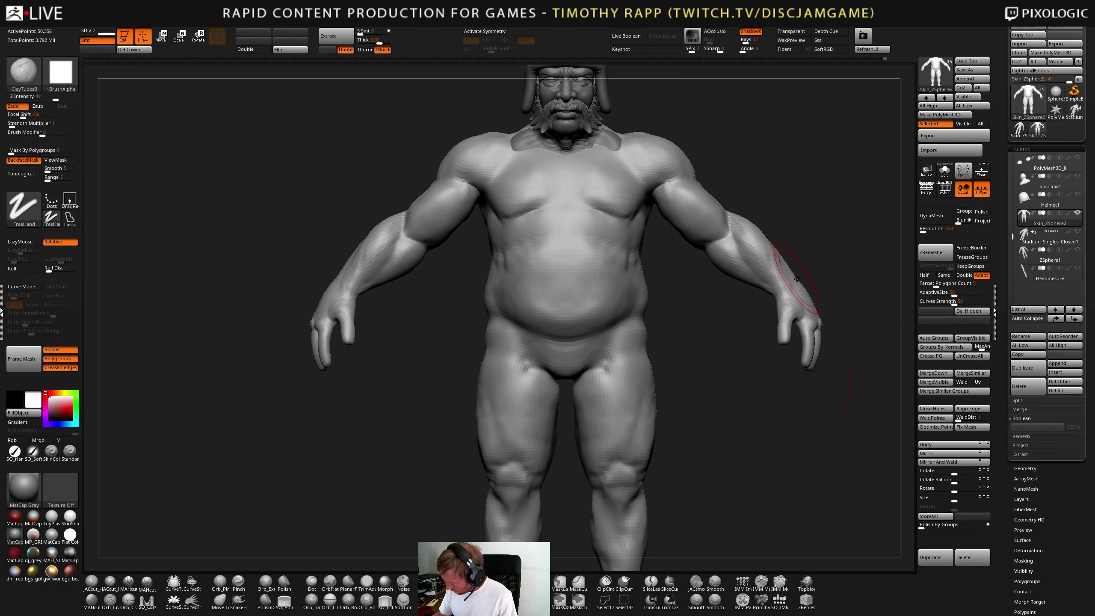
mouse_move(362, 313)
ctrl+shift+mouse_down()
mouse_move(276, 338)
mouse_move(401, 375)
ctrl+shift+mouse_up()
ctrl+shift+click(402, 376)
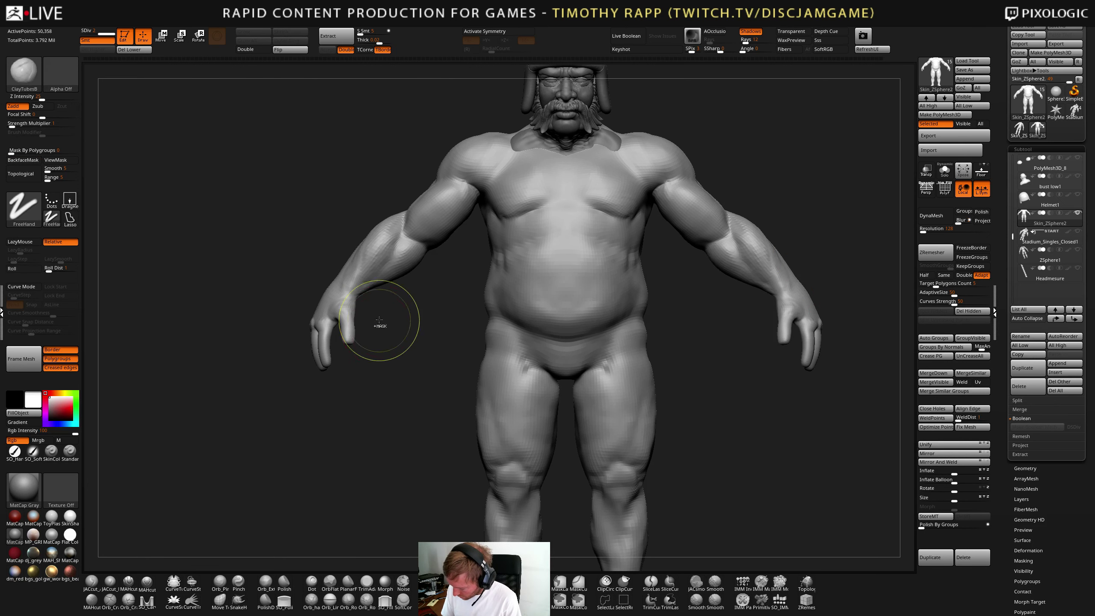
mouse_move(330, 258)
ctrl+shift+mouse_down()
mouse_move(415, 396)
mouse_move(406, 446)
ctrl+shift+mouse_up()
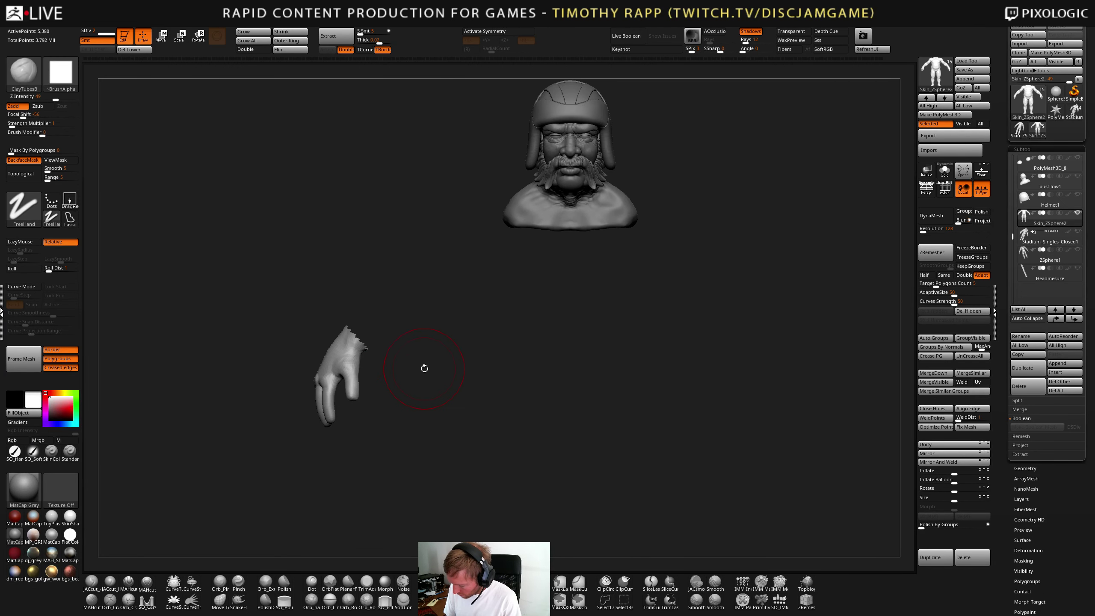
ctrl+shift+click(389, 359)
mouse_move(335, 299)
ctrl+shift+mouse_down()
mouse_move(435, 414)
mouse_move(421, 413)
mouse_move(409, 390)
mouse_move(495, 383)
ctrl+shift+mouse_up()
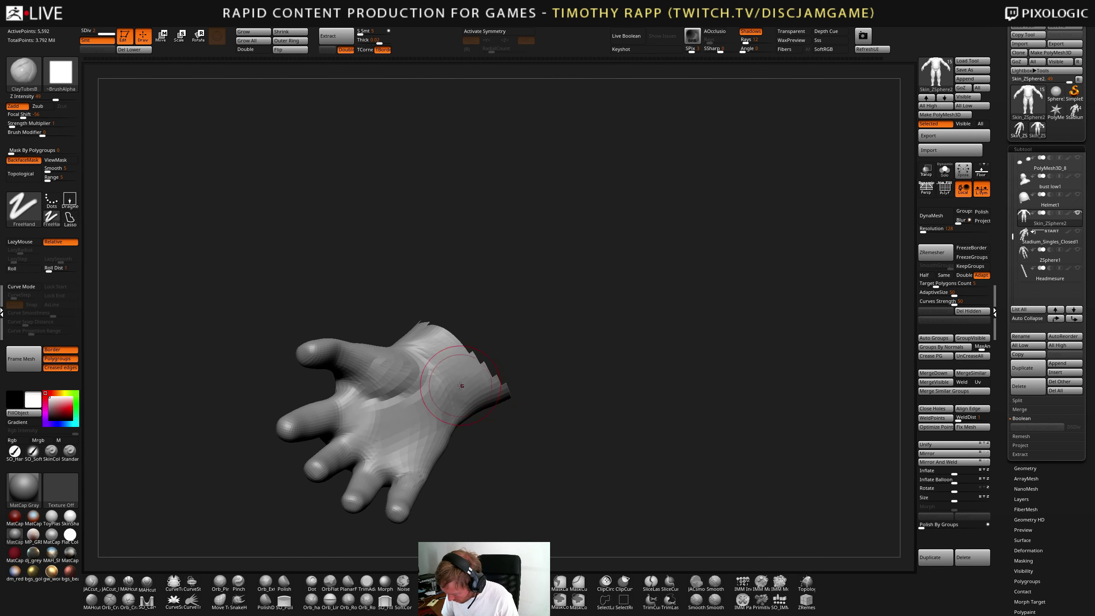
- Adjust the palm with the Move brush, and build up and smooth the area around the thumb's base with ClayTubes
mouse_move(417, 402)
right_down()
mouse_move(404, 365)
mouse_move(438, 408)
right_up()
key(b)
key(m)
key(v)
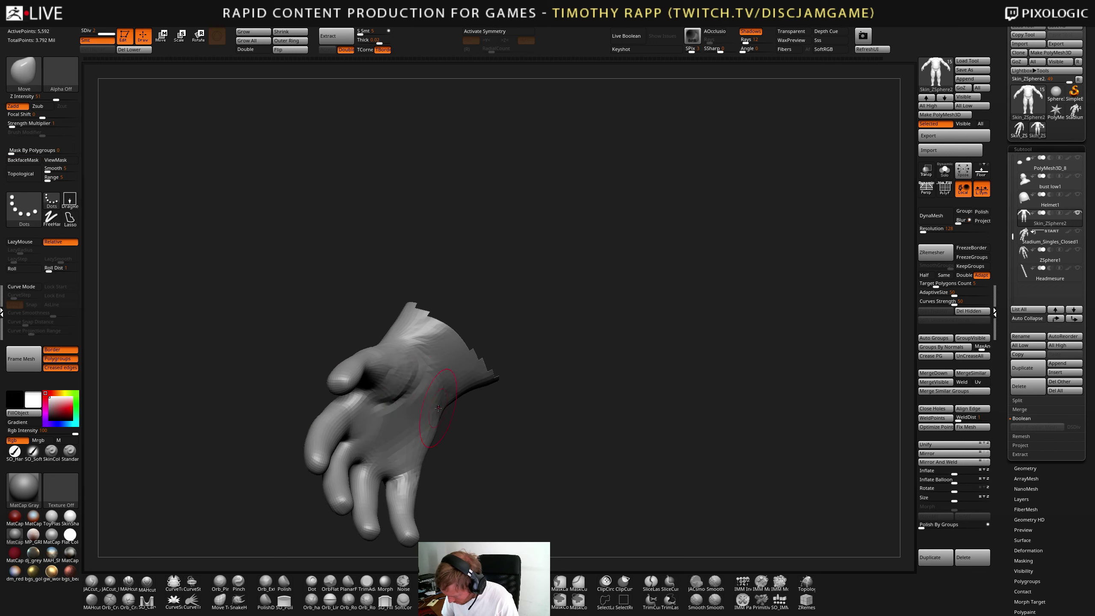
mouse_move(395, 378)
right_down()
mouse_move(409, 363)
mouse_move(397, 374)
right_up()
key(b)
key(c)
key(t)
drag(397, 374, 396, 328)
mouse_move(368, 296)
right_down()
mouse_move(401, 298)
mouse_move(368, 304)
right_up()
shift+drag(369, 304, 366, 319)
- Reshape the wrist, the base of the thumb and the side of the palm with the Move brush
right_drag(366, 319, 357, 384)
key(2)
key(3)
right_drag(373, 330, 338, 327)
key(1)
drag(378, 310, 421, 321)
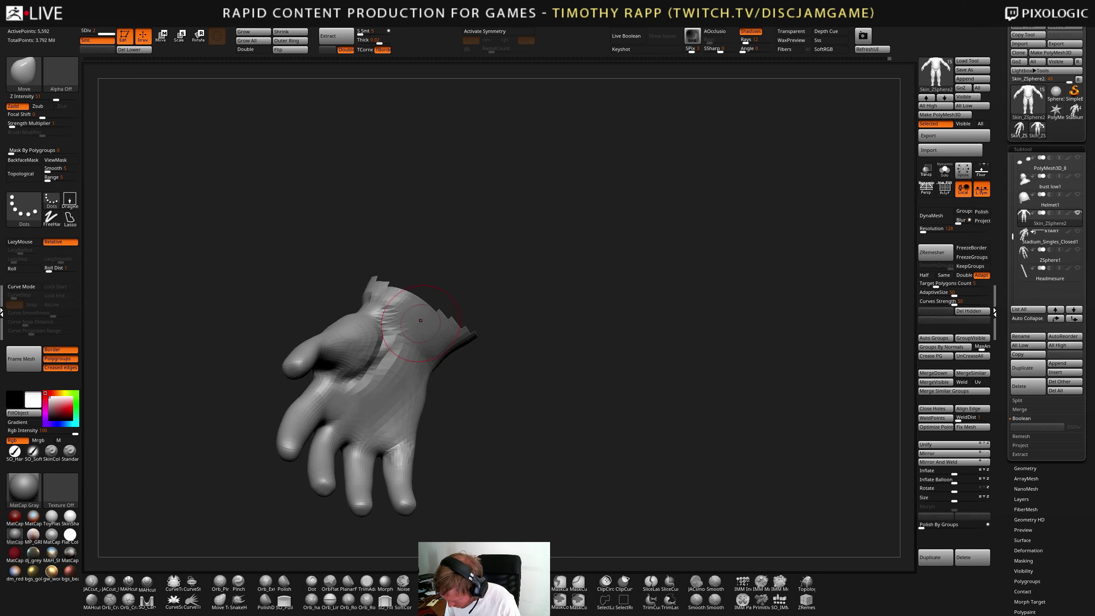
mouse_move(392, 396)
right_down()
mouse_move(395, 386)
mouse_move(405, 440)
mouse_move(406, 427)
right_up()
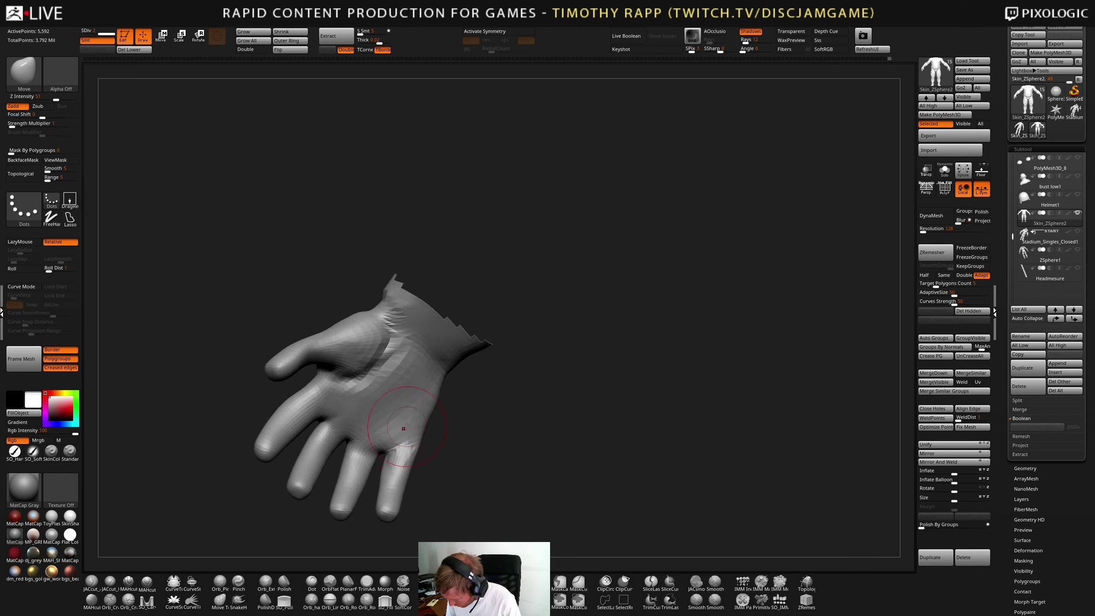
drag(390, 347, 394, 329)
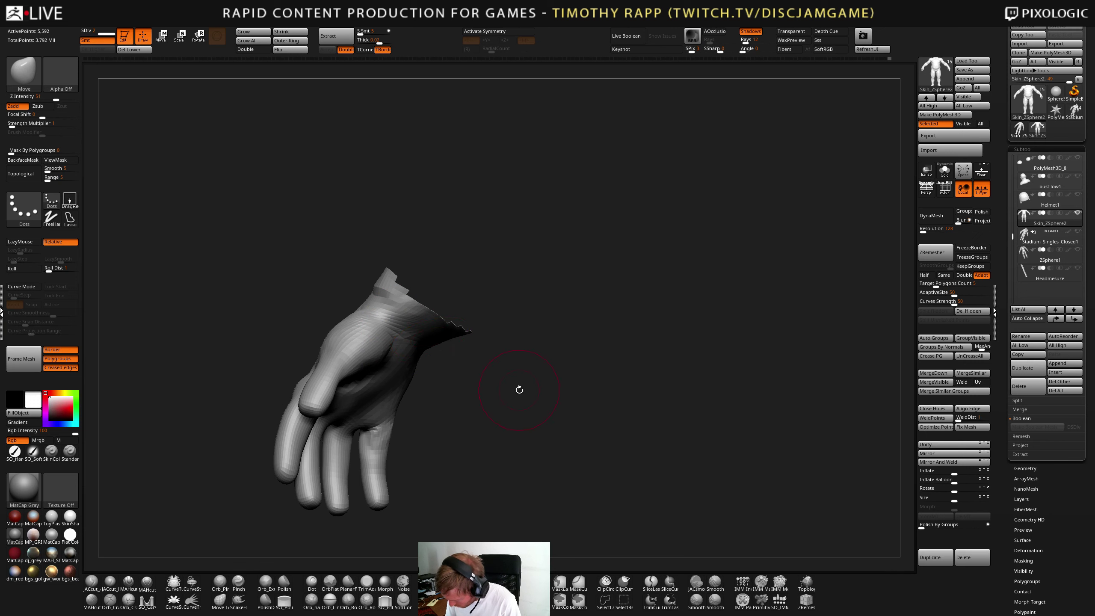
mouse_move(472, 360)
mouse_down()
mouse_move(394, 341)
mouse_move(358, 351)
mouse_up()
- Enlarge the brush and add volume between the thumb and index finger on the back of the hand with Inflat
mouse_move(361, 356)
right_down()
mouse_move(427, 367)
mouse_move(366, 382)
right_up()
key(s)
drag(367, 381, 379, 381)
alt+right_drag(358, 384, 366, 371)
drag(361, 340, 350, 358)
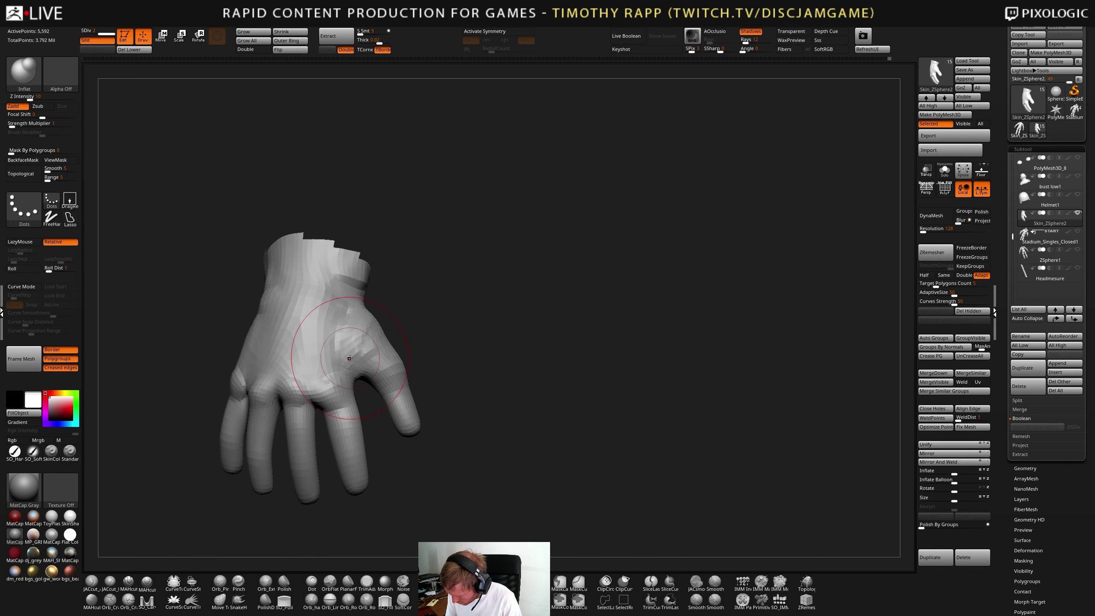
mouse_move(349, 306)
mouse_down()
mouse_move(314, 403)
mouse_move(332, 371)
mouse_move(414, 366)
mouse_up()
- Build up the knuckles with ClayTubes and carve the grooves between the tendons on the back of the hand with DamStandard
key(ctrl)
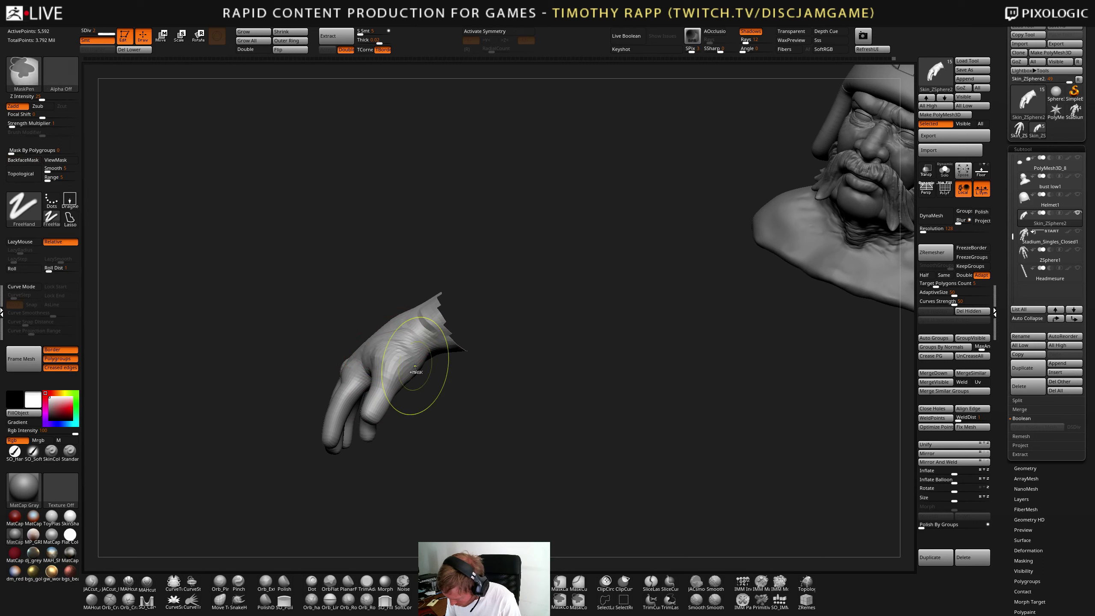
mouse_move(400, 338)
right_down()
mouse_move(423, 366)
mouse_move(394, 387)
mouse_move(401, 417)
mouse_move(393, 378)
mouse_move(403, 362)
mouse_move(414, 388)
mouse_move(373, 362)
right_up()
right_drag(363, 409, 350, 421)
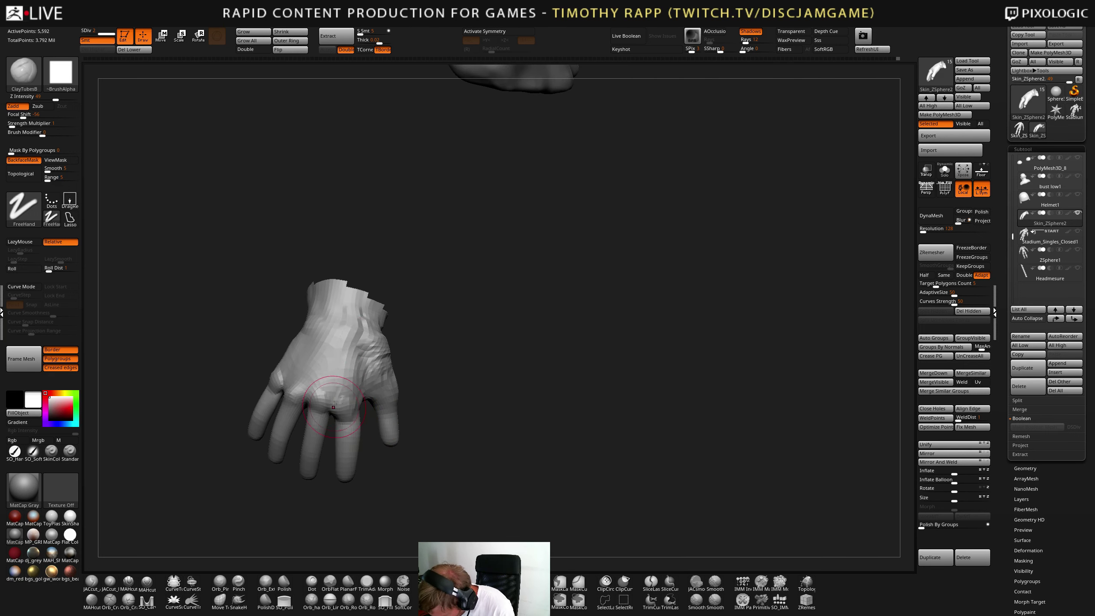
key(b)
key(d)
key(s)
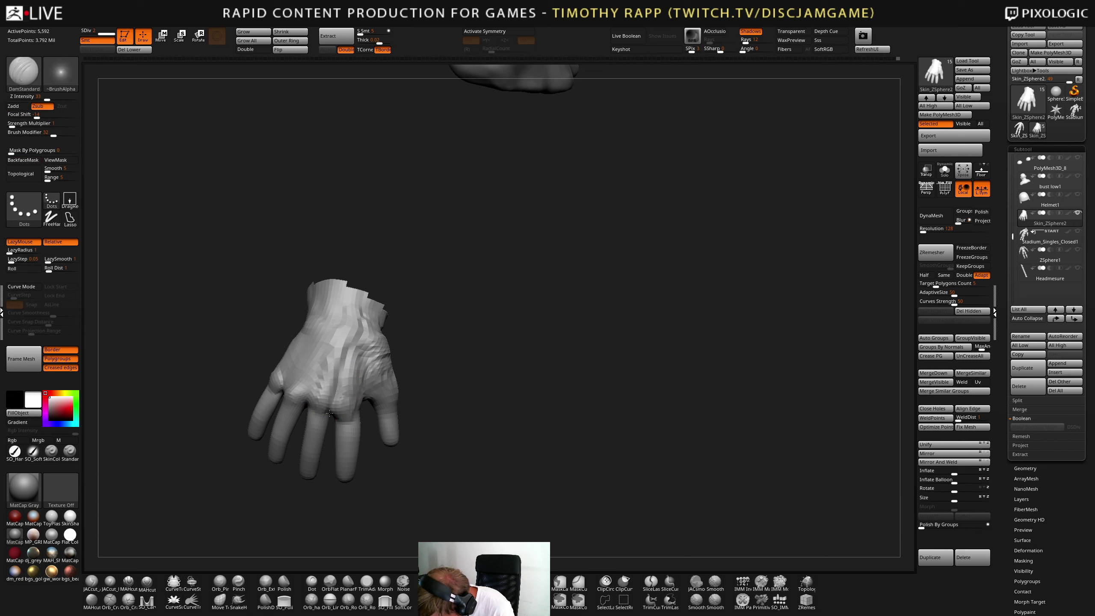
mouse_move(305, 390)
right_down()
mouse_move(330, 372)
mouse_move(284, 388)
mouse_move(293, 390)
right_up()
- Fill out the back of the hand towards the wrist with ClayTubes
key(b)
key(c)
key(t)
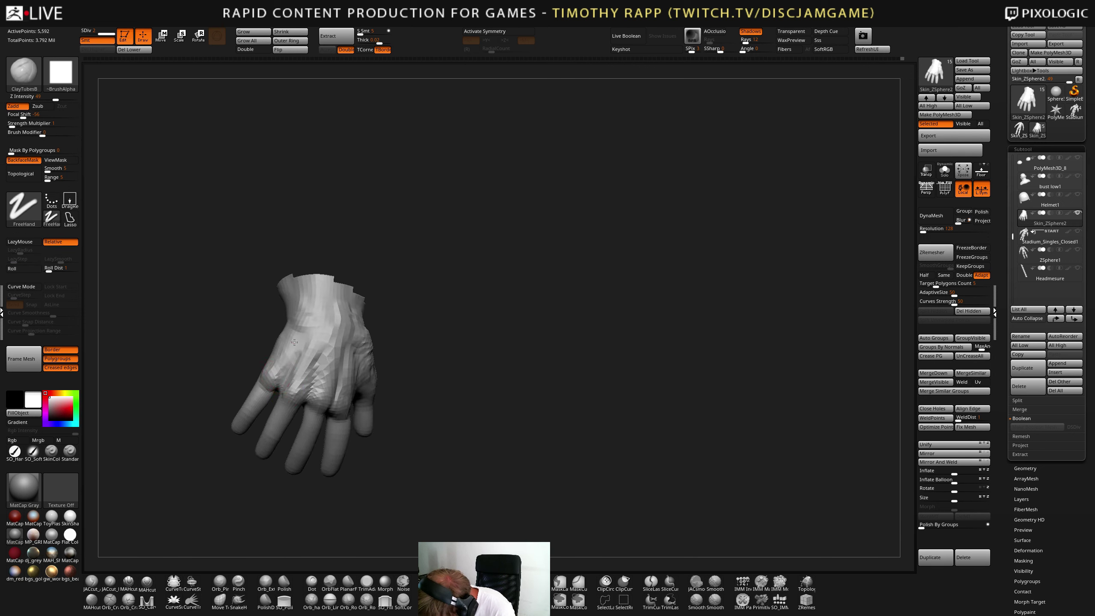
mouse_move(294, 342)
right_down()
mouse_move(274, 361)
mouse_move(294, 357)
right_up()
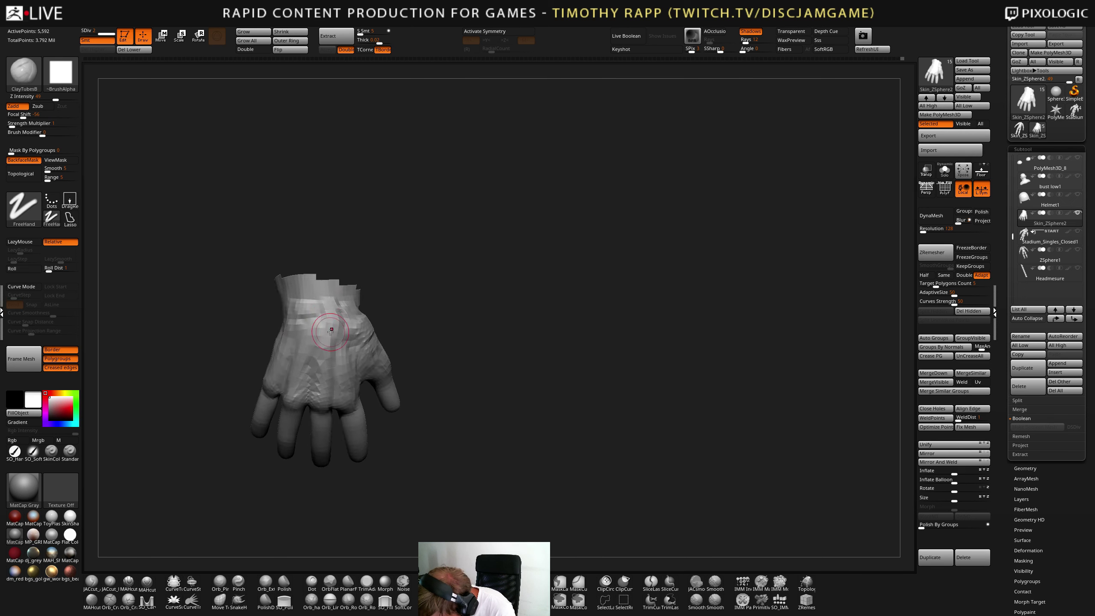
- Sculpt the hand's surface forms, alternating between the DamStandard brush for grooves and the ClayTubes brush for volume
mouse_move(322, 308)
right_down()
mouse_move(332, 358)
mouse_move(311, 363)
mouse_move(362, 379)
mouse_move(346, 388)
mouse_move(337, 442)
mouse_move(379, 406)
mouse_move(431, 393)
right_up()
key(b)
key(d)
key(s)
key(b)
key(c)
key(t)
key(b)
key(d)
key(s)
key(b)
key(c)
key(t)
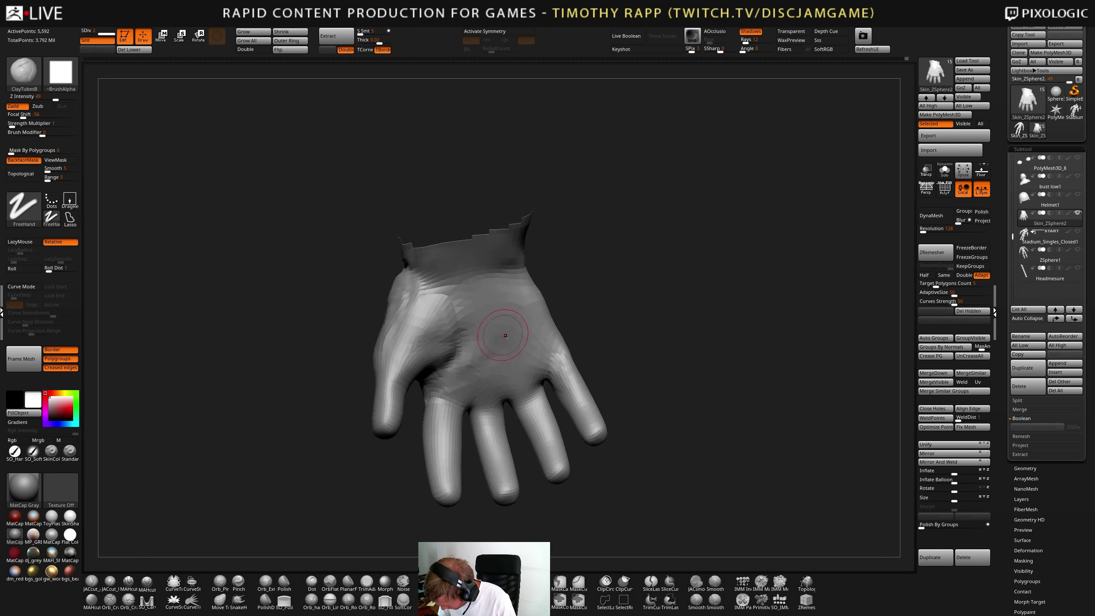
- Flatten the tip of the thumb with the TrimDynamic brush
right_drag(504, 335, 486, 370)
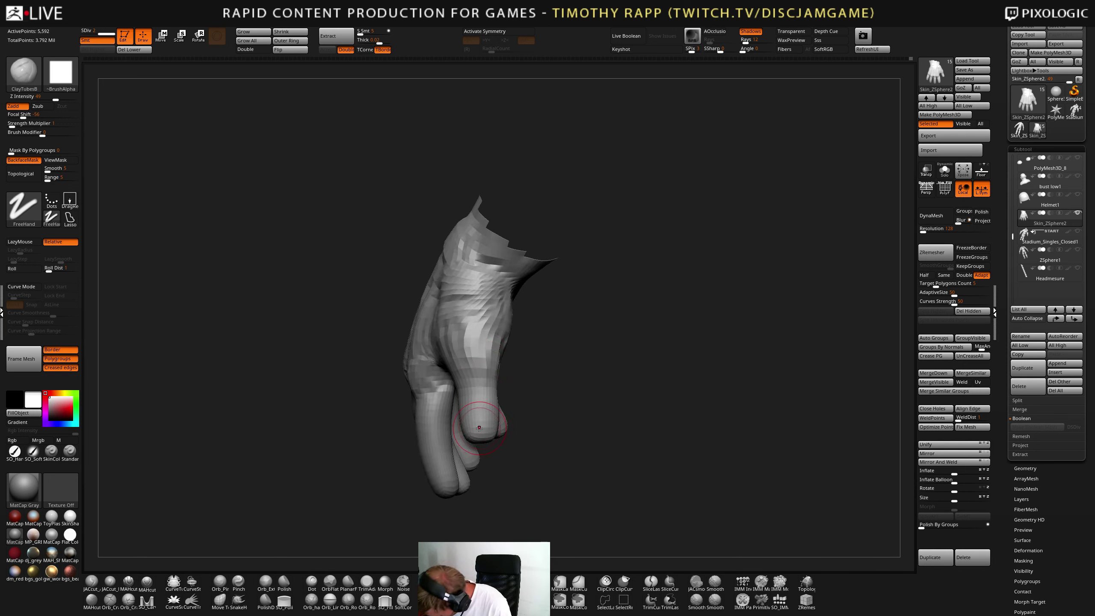
right_drag(488, 420, 496, 398)
right_drag(412, 421, 419, 406)
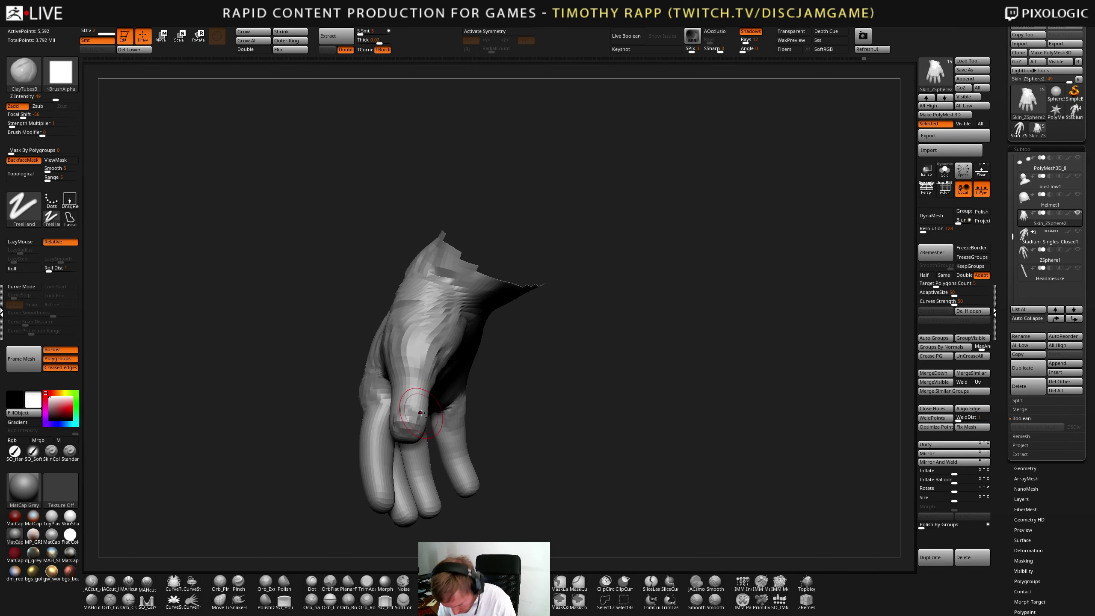
key(b)
key(t)
key(d)
drag(420, 413, 406, 417)
right_drag(409, 422, 486, 454)
right_drag(448, 445, 467, 478)
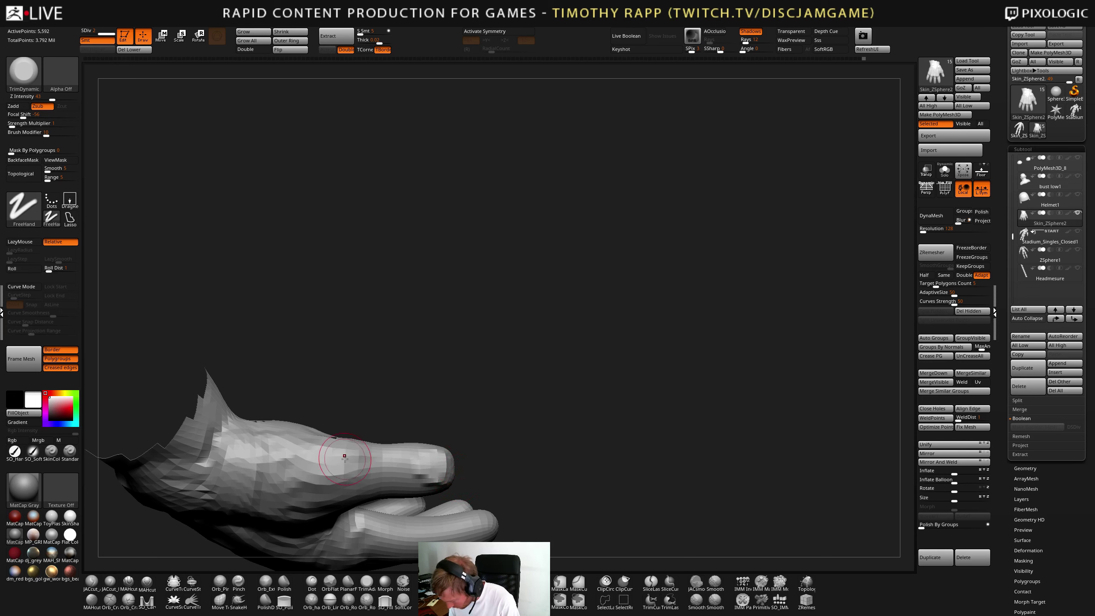
- Adjust the shape of the thumb with the Move brush
mouse_move(345, 459)
right_down()
mouse_move(372, 464)
mouse_move(345, 446)
mouse_move(320, 466)
mouse_move(385, 467)
mouse_move(425, 496)
mouse_move(398, 506)
mouse_move(383, 472)
mouse_move(445, 452)
mouse_move(395, 467)
right_up()
key(b)
key(m)
key(v)
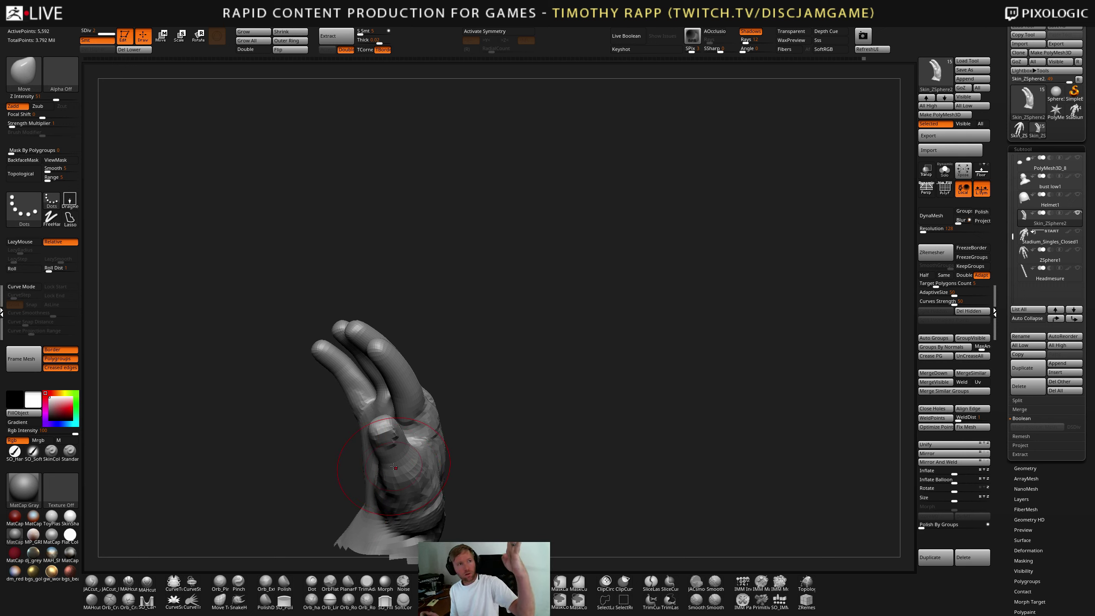
- Build up the fleshy pads of the palm below the fingers with the ClayTubes brush
mouse_move(395, 467)
right_down()
mouse_move(291, 432)
mouse_move(302, 423)
mouse_move(306, 440)
mouse_move(313, 416)
mouse_move(260, 423)
mouse_move(284, 423)
mouse_move(291, 401)
mouse_move(275, 446)
right_up()
key(b)
key(c)
key(t)
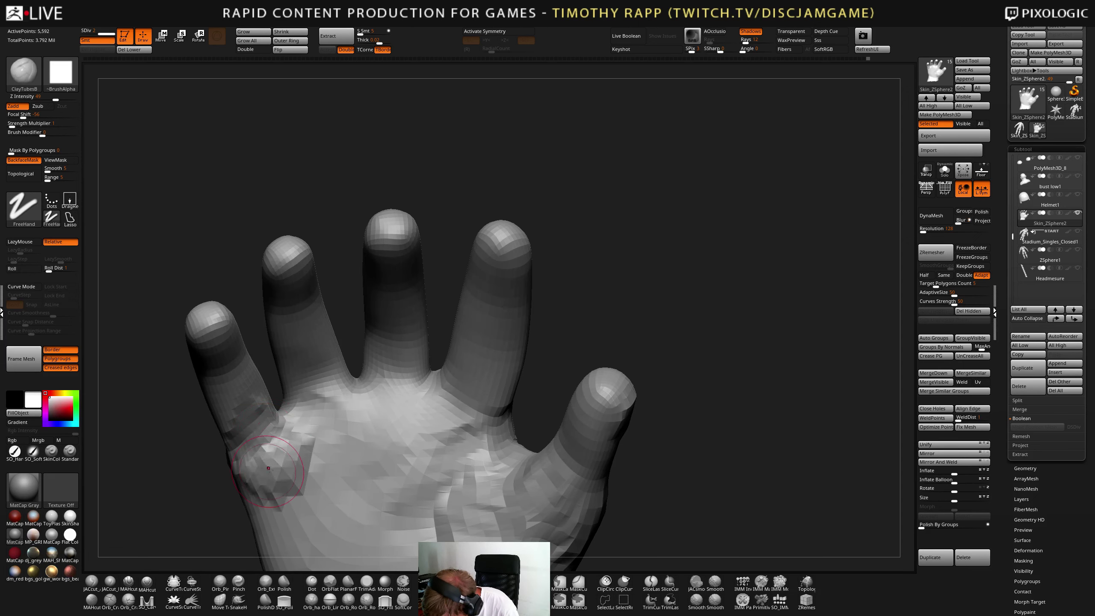
- Carve creases at the finger bases and across the upper palm with the DamStandard brush
key(b)
key(d)
key(s)
mouse_move(320, 412)
right_down()
mouse_move(307, 418)
mouse_move(324, 310)
mouse_move(348, 352)
right_up()
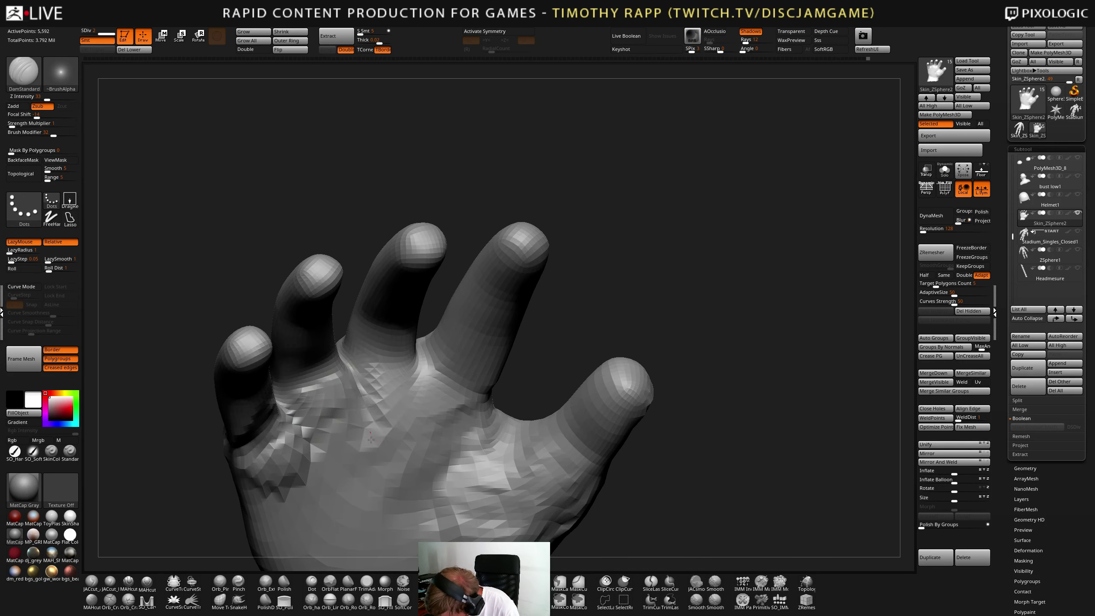
right_drag(371, 439, 354, 389)
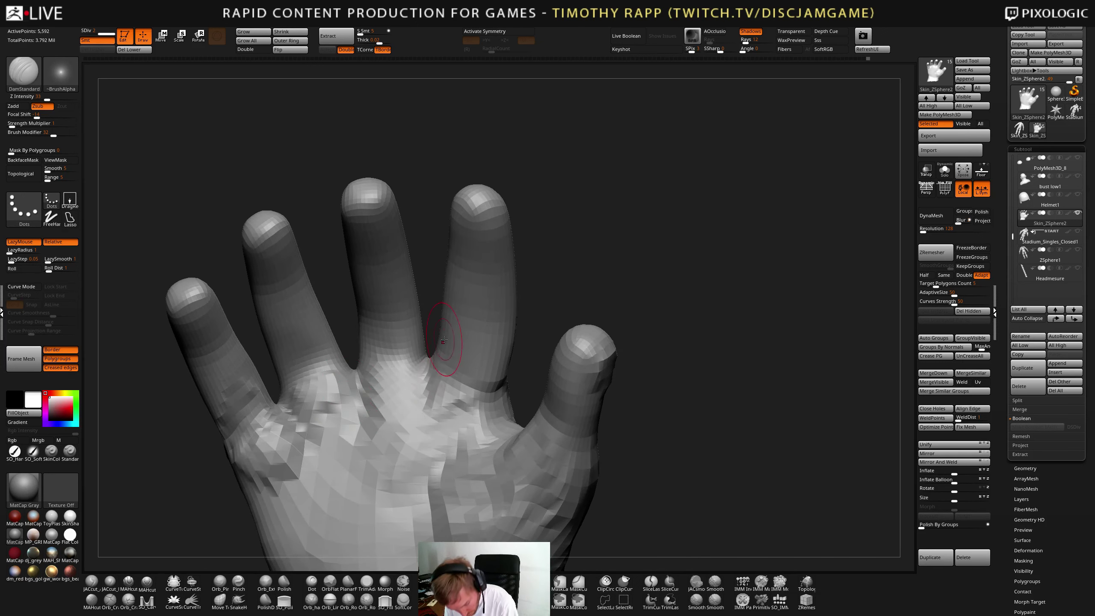
right_drag(430, 367, 514, 421)
drag(345, 393, 312, 463)
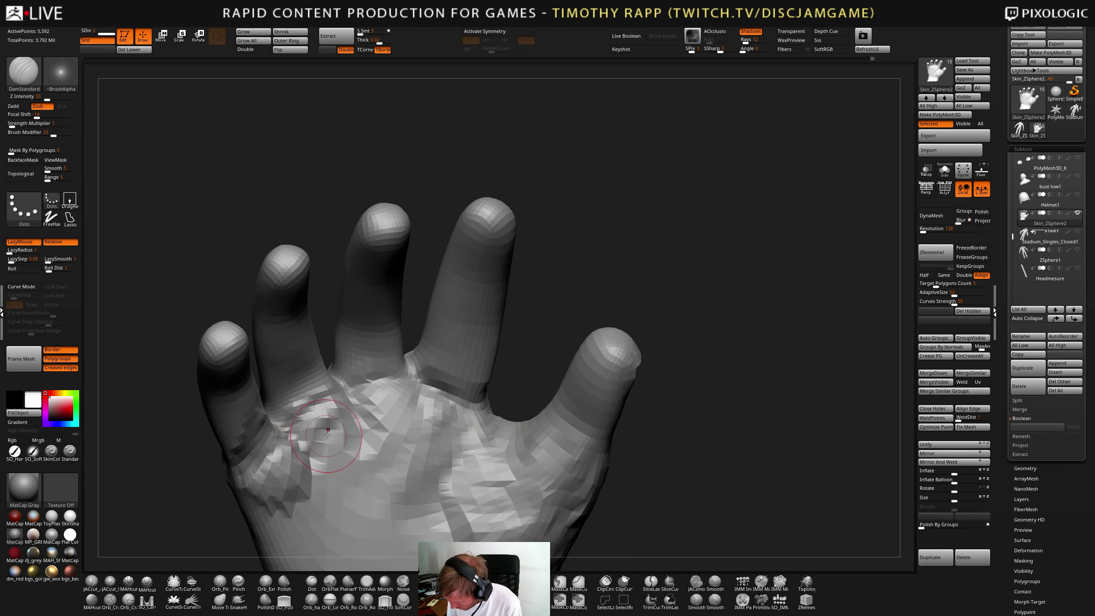
right_drag(312, 453, 270, 461)
drag(312, 390, 270, 468)
right_drag(269, 468, 308, 414)
drag(308, 407, 242, 491)
right_drag(242, 491, 275, 526)
- Add volume to the palm and the base of the thumb with the ClayTubes brush, undoing one stroke
key(b)
key(c)
key(t)
mouse_move(337, 421)
right_down()
mouse_move(413, 405)
mouse_move(417, 451)
mouse_move(386, 416)
mouse_move(413, 407)
mouse_move(424, 443)
mouse_move(454, 466)
mouse_move(507, 430)
mouse_move(486, 393)
right_up()
key(ctrl+z)
key(s)
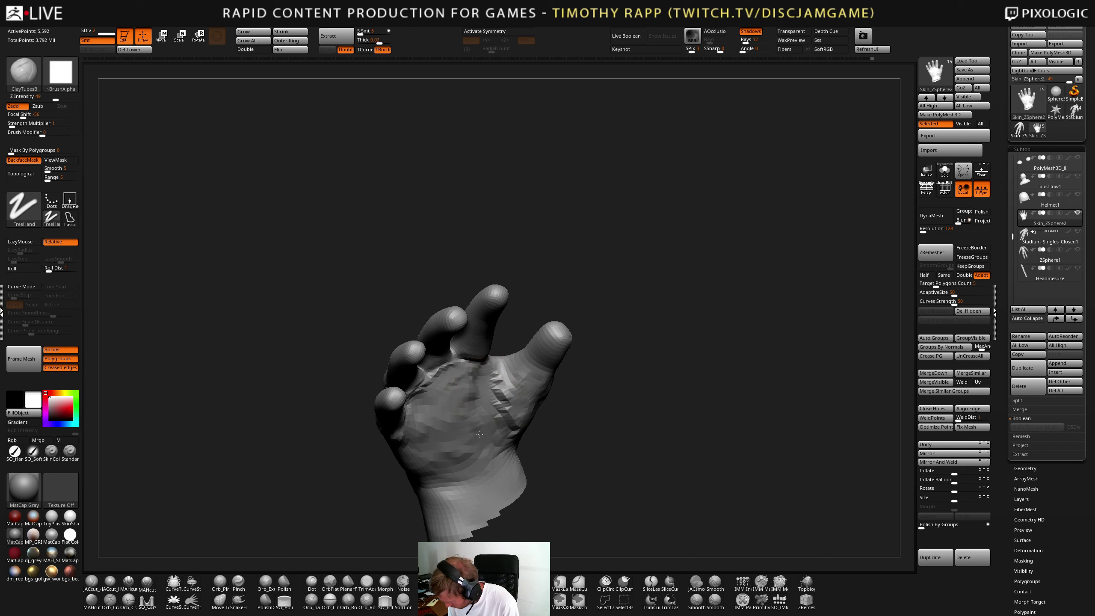
right_drag(480, 433, 477, 409)
mouse_move(453, 464)
right_down()
mouse_move(425, 492)
mouse_move(418, 468)
mouse_move(415, 482)
mouse_move(532, 455)
mouse_move(431, 459)
mouse_move(458, 413)
right_up()
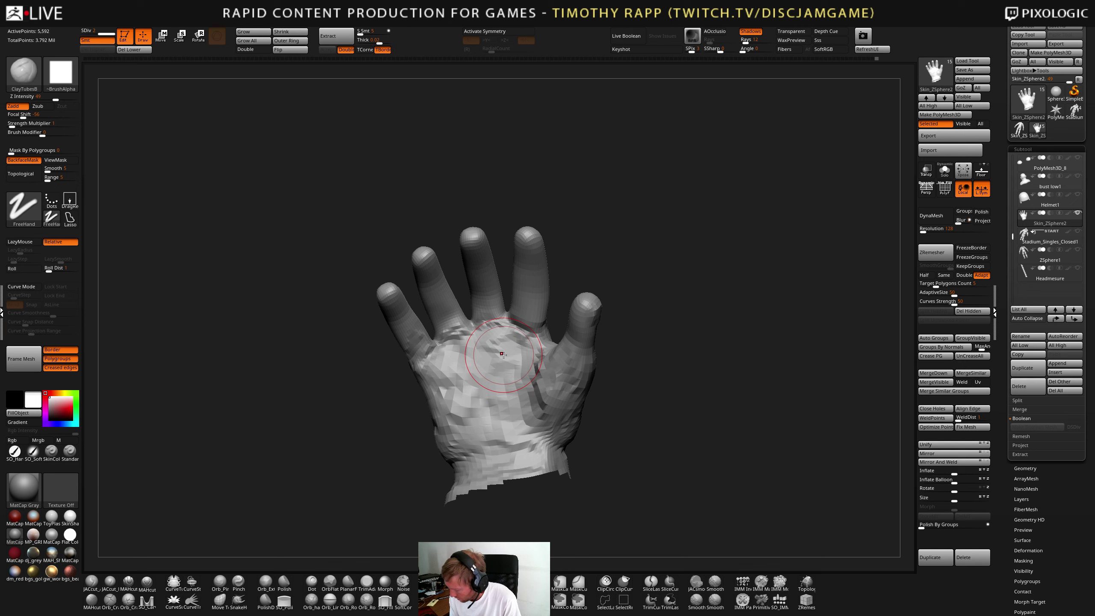
- Refine the heel and the little-finger side of the palm with the ClayTubes brush
right_drag(502, 354, 435, 388)
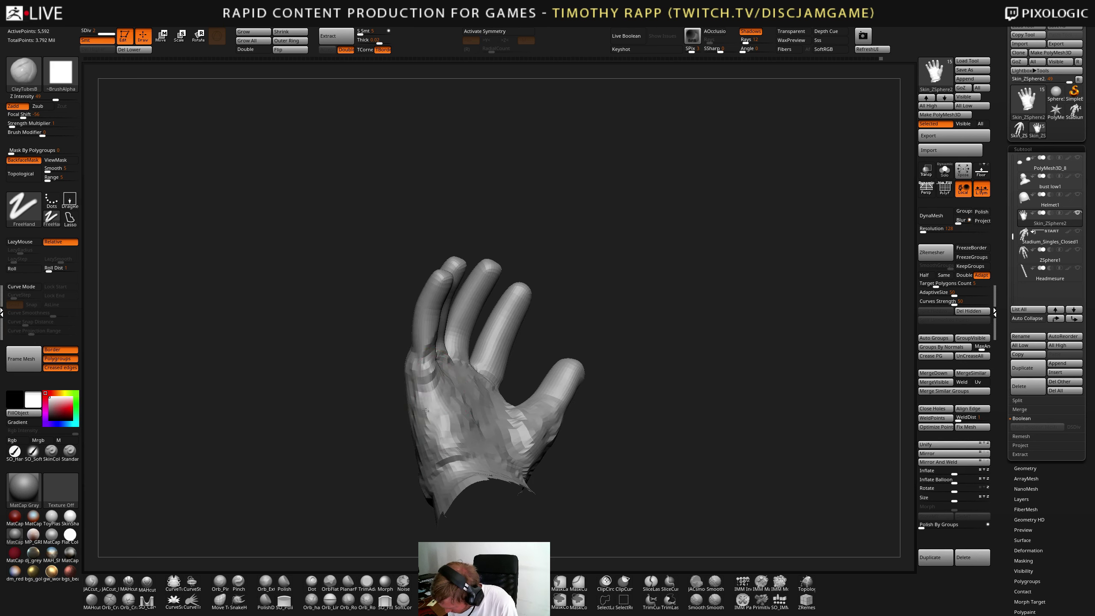
mouse_move(443, 459)
right_down()
mouse_move(423, 466)
mouse_move(412, 453)
mouse_move(449, 454)
mouse_move(463, 431)
mouse_move(445, 466)
right_up()
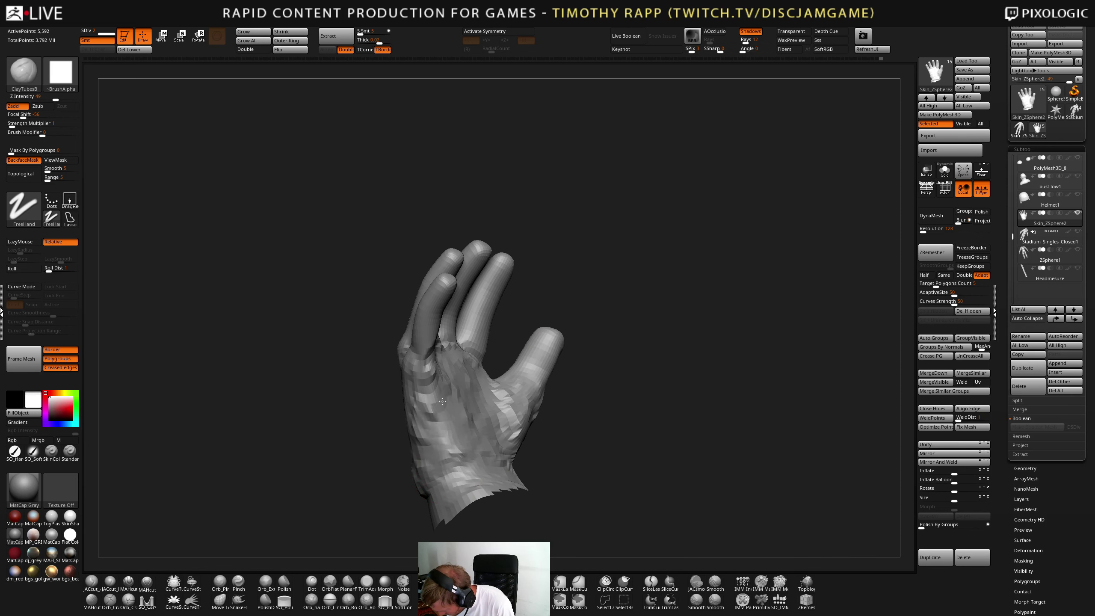
right_drag(442, 402, 406, 406)
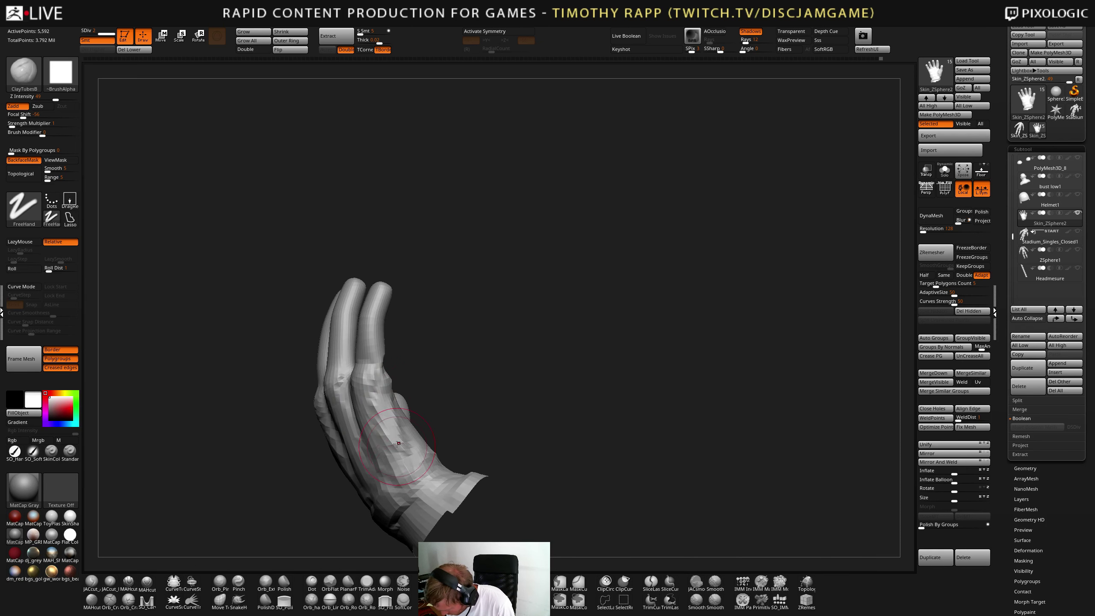
right_drag(397, 443, 430, 468)
mouse_move(370, 444)
right_down()
mouse_move(416, 426)
mouse_move(380, 454)
mouse_move(402, 495)
mouse_move(430, 422)
right_up()
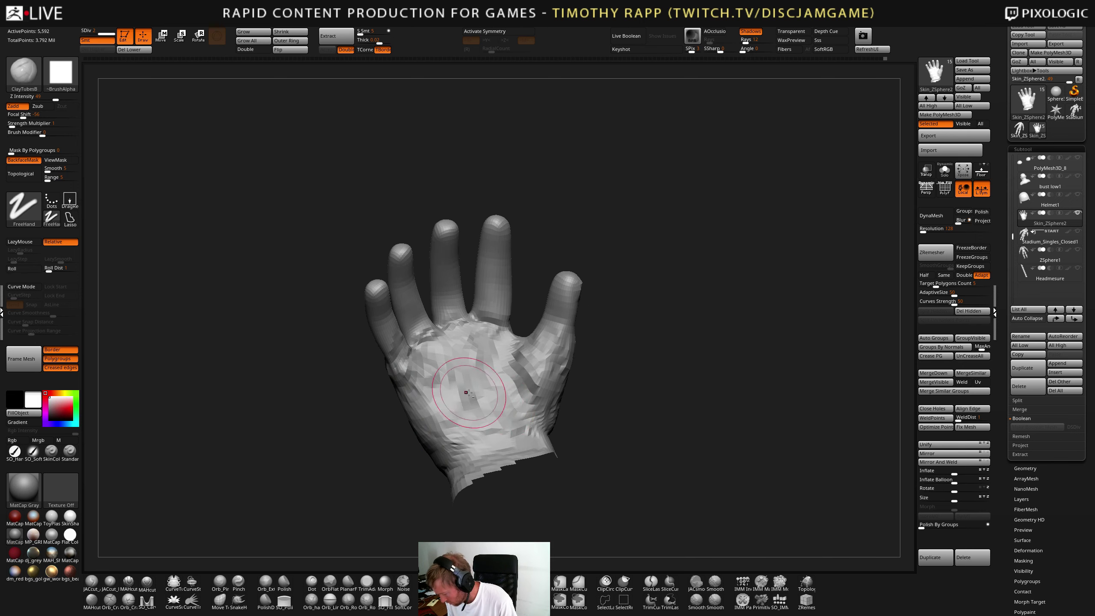
- Unhide the rest of the body mesh and check the hand against the forearm and the whole figure
mouse_move(465, 391)
right_down()
mouse_move(521, 356)
mouse_move(528, 378)
mouse_move(518, 390)
mouse_move(508, 381)
mouse_move(421, 431)
mouse_move(458, 462)
mouse_move(502, 462)
mouse_move(447, 496)
mouse_move(494, 496)
mouse_move(498, 471)
right_up()
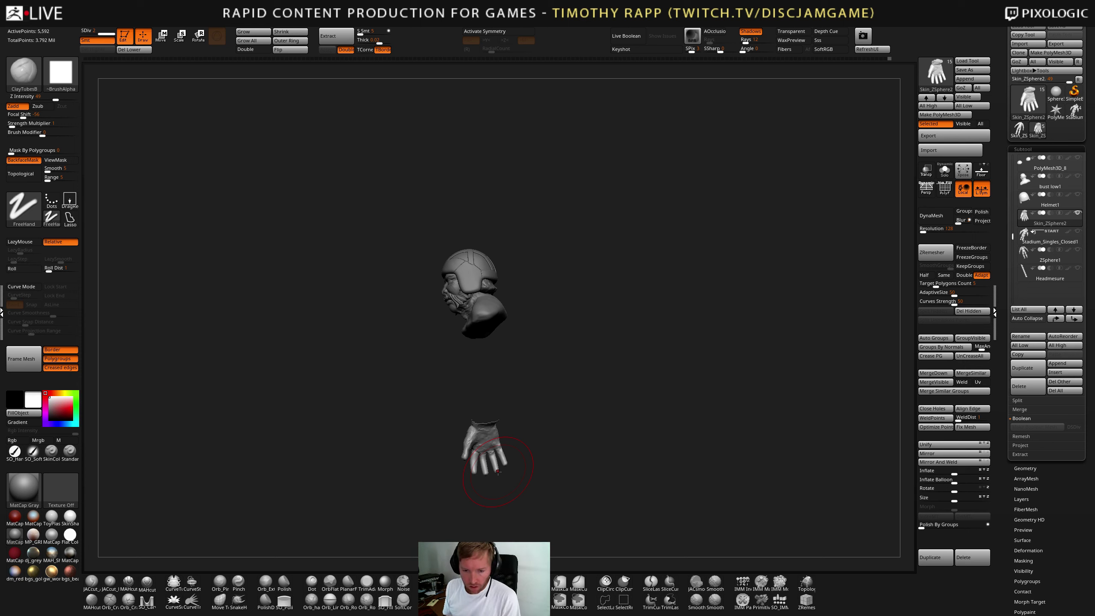
ctrl+shift+click(346, 443)
right_drag(585, 429, 415, 367)
mouse_move(509, 363)
right_down()
mouse_move(487, 366)
mouse_move(470, 348)
mouse_move(440, 362)
mouse_move(461, 402)
mouse_move(444, 390)
mouse_move(452, 367)
mouse_move(450, 390)
right_up()
alt+drag(422, 388, 411, 405)
mouse_move(394, 416)
right_down()
mouse_move(423, 388)
mouse_move(354, 367)
mouse_move(379, 387)
mouse_move(346, 393)
mouse_move(398, 357)
mouse_move(314, 379)
mouse_move(359, 404)
mouse_move(339, 370)
mouse_move(419, 359)
mouse_move(378, 317)
right_up()
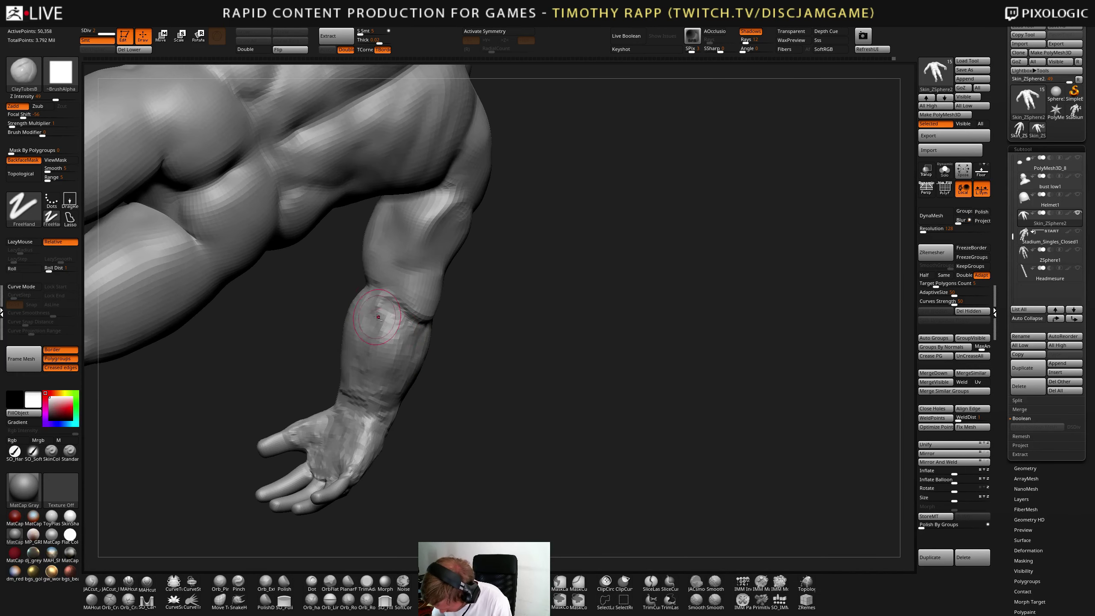
right_drag(356, 384, 581, 413)
alt+right_drag(670, 408, 564, 404)
ctrl+drag(614, 371, 528, 420)
mouse_move(653, 431)
right_down()
mouse_move(558, 432)
mouse_move(592, 435)
right_up()
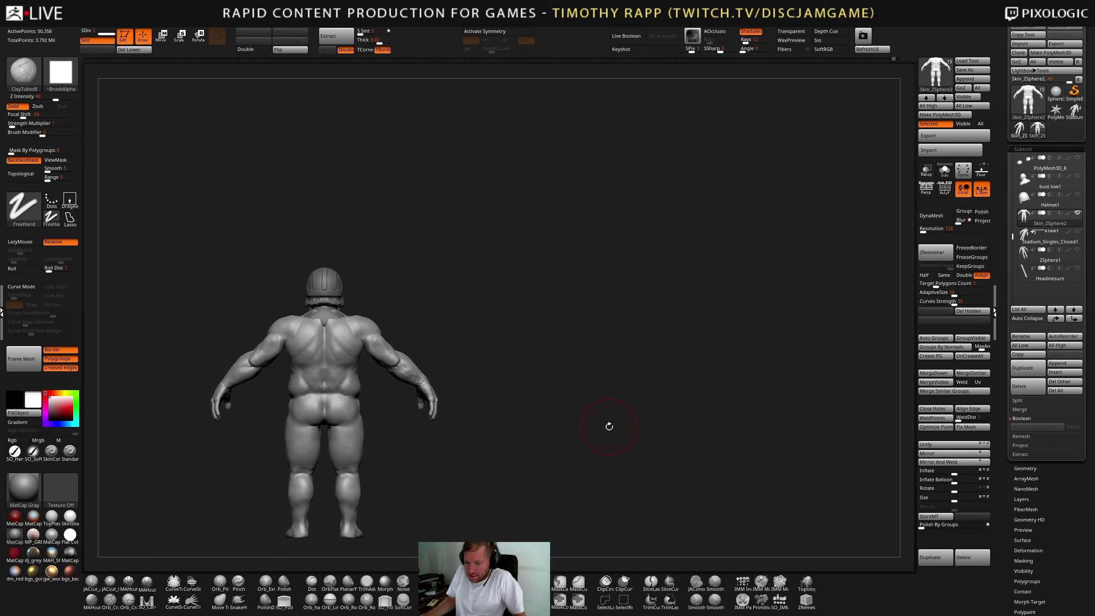
- Adjust the fingers and the back of the hand on the full body with the Move brush
shift+drag(609, 426, 625, 430)
mouse_move(460, 405)
alt+mouse_down()
mouse_move(474, 411)
mouse_move(461, 416)
alt+mouse_up()
mouse_move(366, 396)
shift+right_down()
mouse_move(362, 410)
mouse_move(386, 416)
mouse_move(336, 421)
shift+right_up()
key(b)
key(m)
key(v)
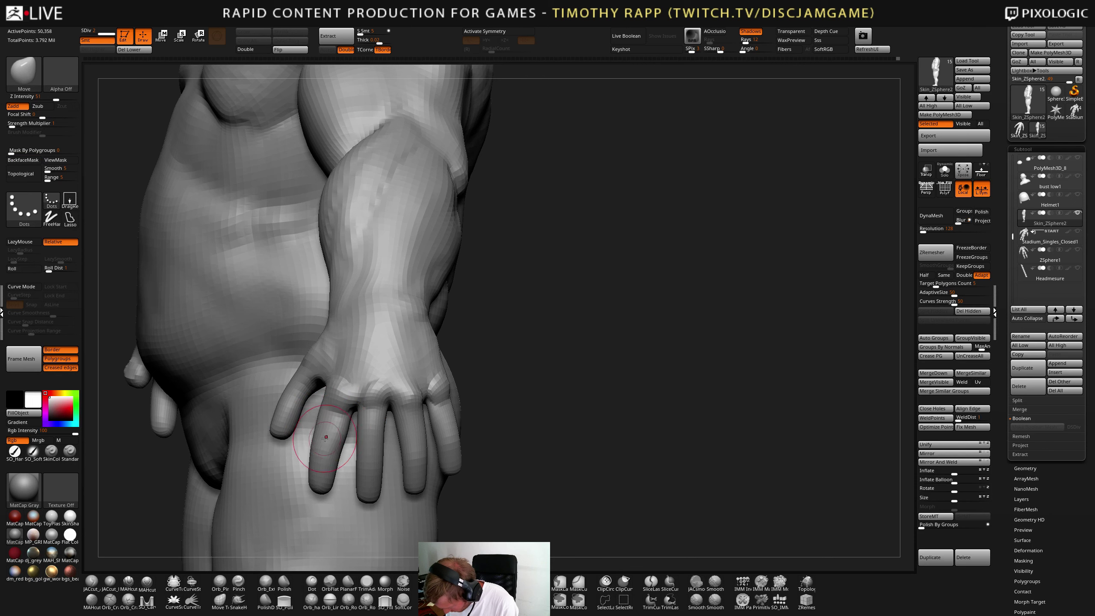
mouse_move(324, 473)
right_down()
mouse_move(340, 439)
mouse_move(333, 397)
mouse_move(327, 454)
mouse_move(370, 425)
right_up()
- Build up the knuckles and the tops of the fingers with the ClayTubes brush
key(b)
key(s)
key(t)
key(b)
key(c)
key(t)
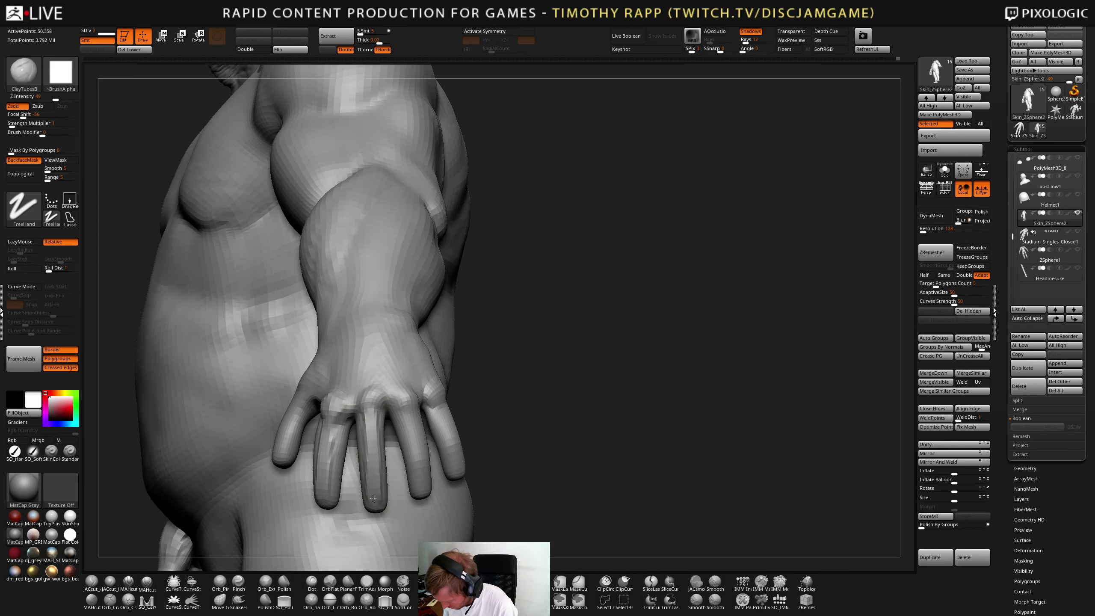
mouse_move(373, 499)
right_down()
mouse_move(431, 423)
mouse_move(414, 418)
mouse_move(412, 388)
mouse_move(391, 396)
right_up()
- Carve tendon grooves running from the knuckles along the back of the hand with the DamStandard brush
key(b)
key(d)
key(s)
drag(392, 396, 397, 339)
drag(393, 386, 393, 367)
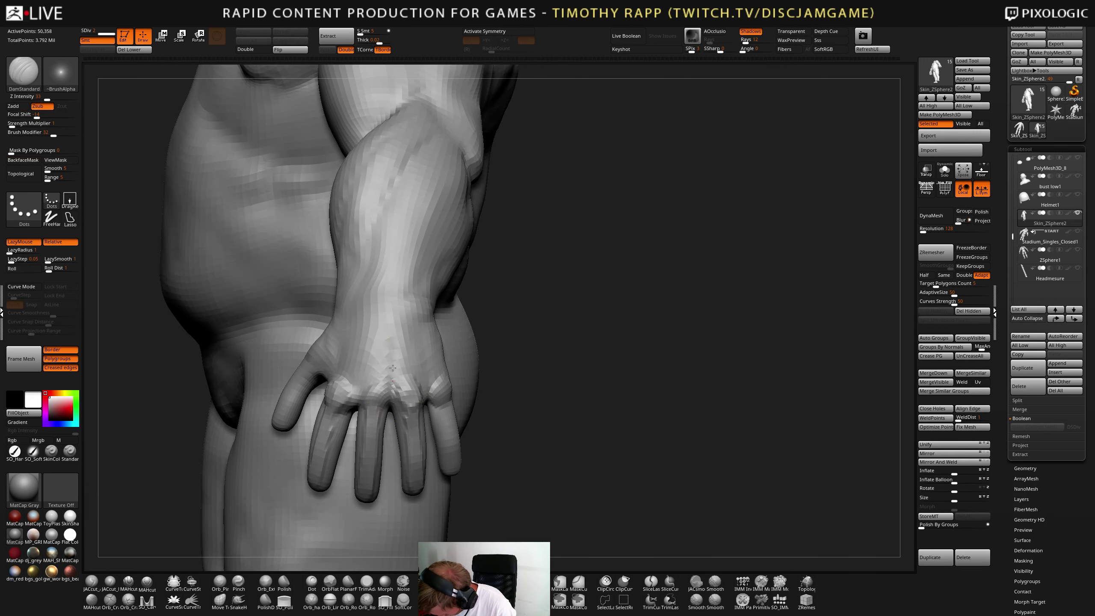
- Delete the body's lower subdivision levels, then use Mirror and Weld to copy the detailed arm to the other side
mouse_move(392, 368)
right_down()
mouse_move(382, 336)
mouse_move(511, 369)
mouse_move(513, 414)
right_up()
right_drag(432, 412, 512, 414)
mouse_move(512, 414)
alt+right_down()
mouse_move(626, 441)
mouse_move(320, 367)
mouse_move(369, 357)
mouse_move(442, 435)
mouse_move(390, 436)
alt+right_up()
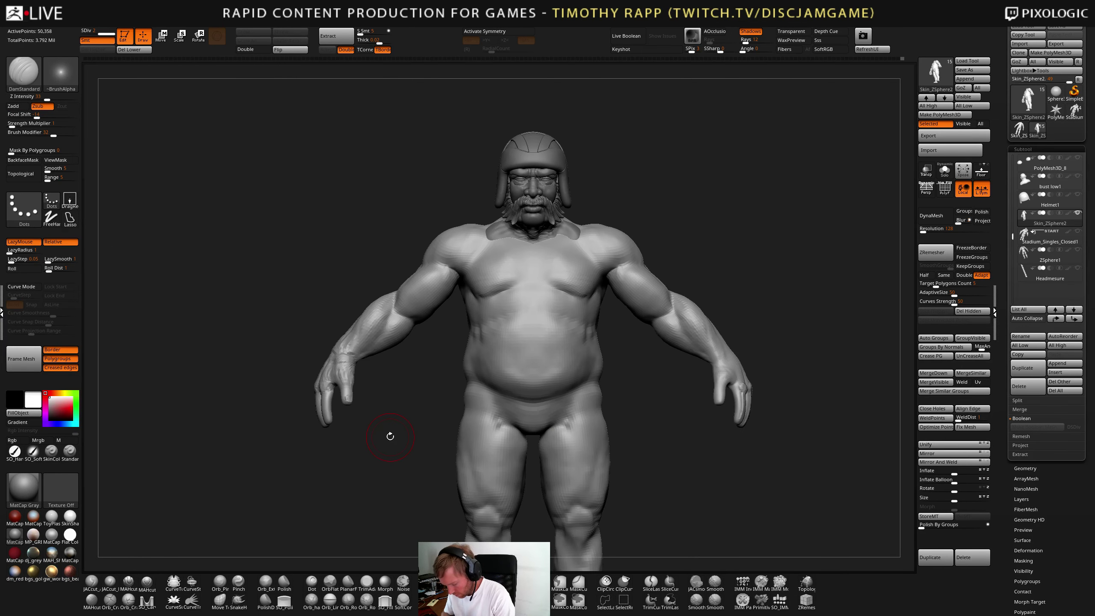
click(135, 49)
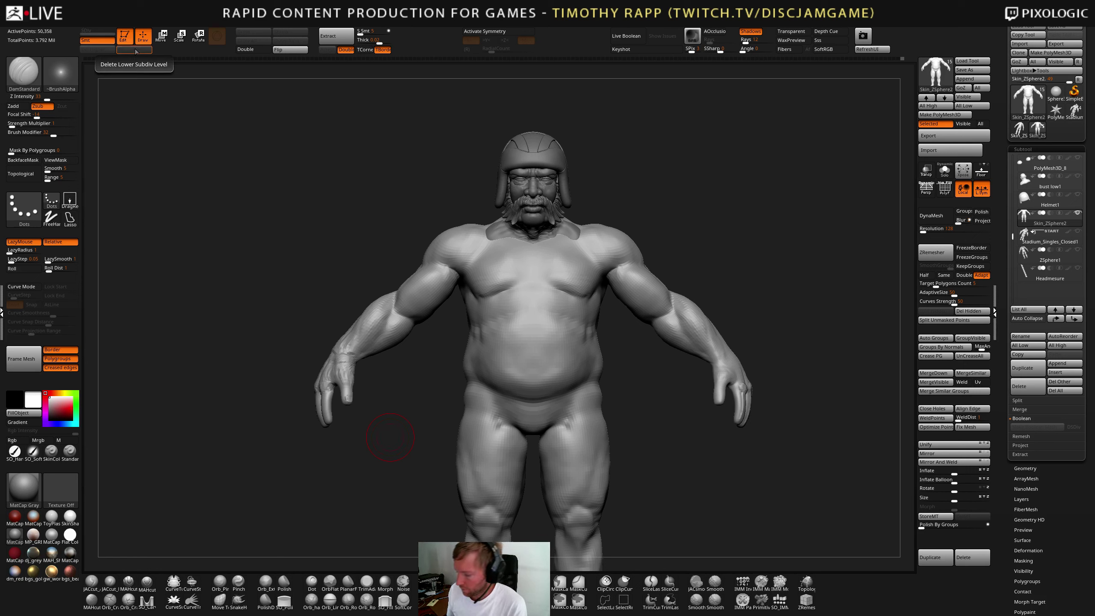
click(950, 464)
click(956, 462)
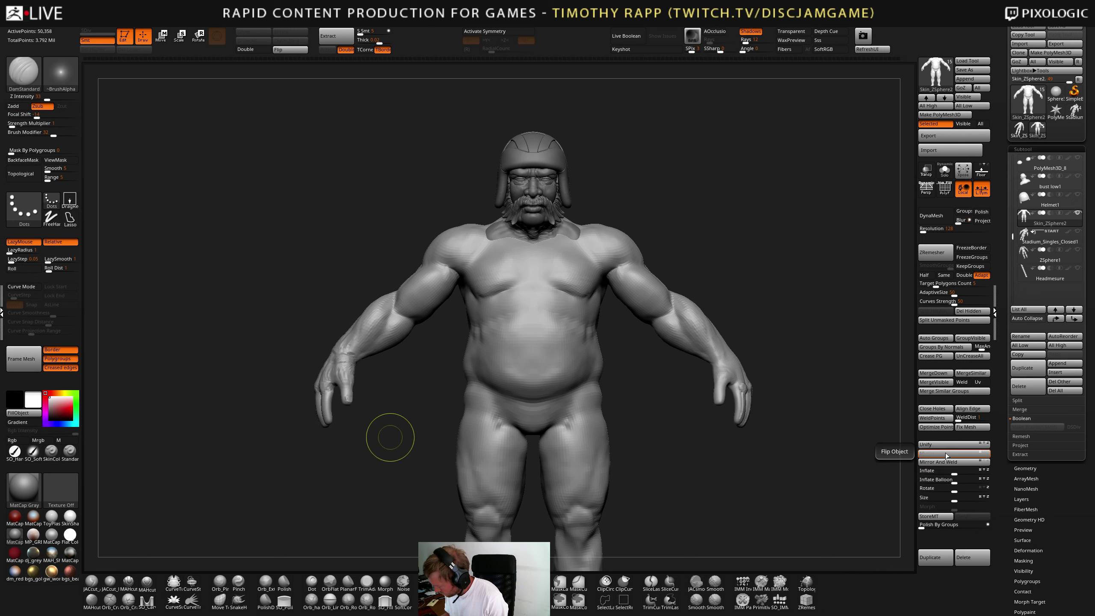
key(b)
key(d)
key(s)
key(shift+f)
key(shift+f)
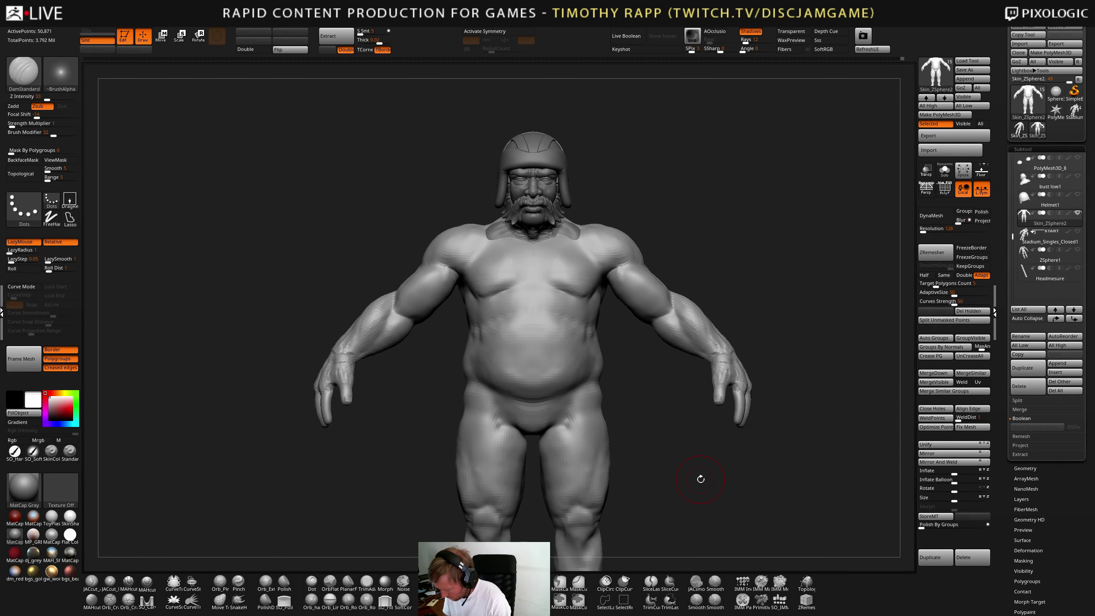
- Reshape the forearm, wrist and hand silhouette with the Move brush
mouse_move(700, 479)
mouse_down()
mouse_move(358, 432)
mouse_move(412, 425)
mouse_up()
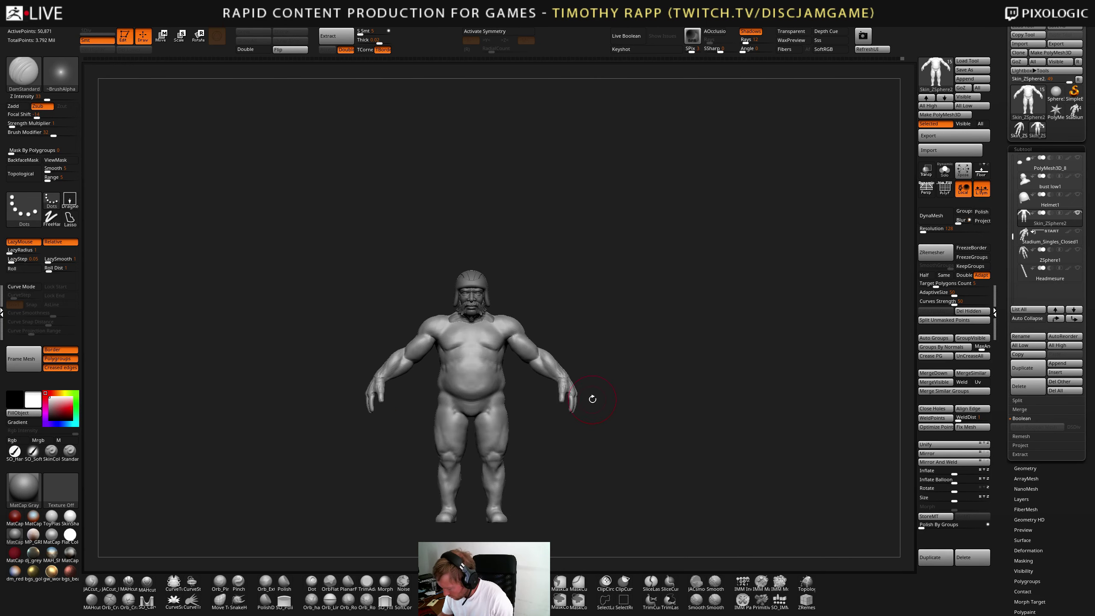
ctrl+right_drag(563, 379, 668, 435)
drag(591, 419, 571, 424)
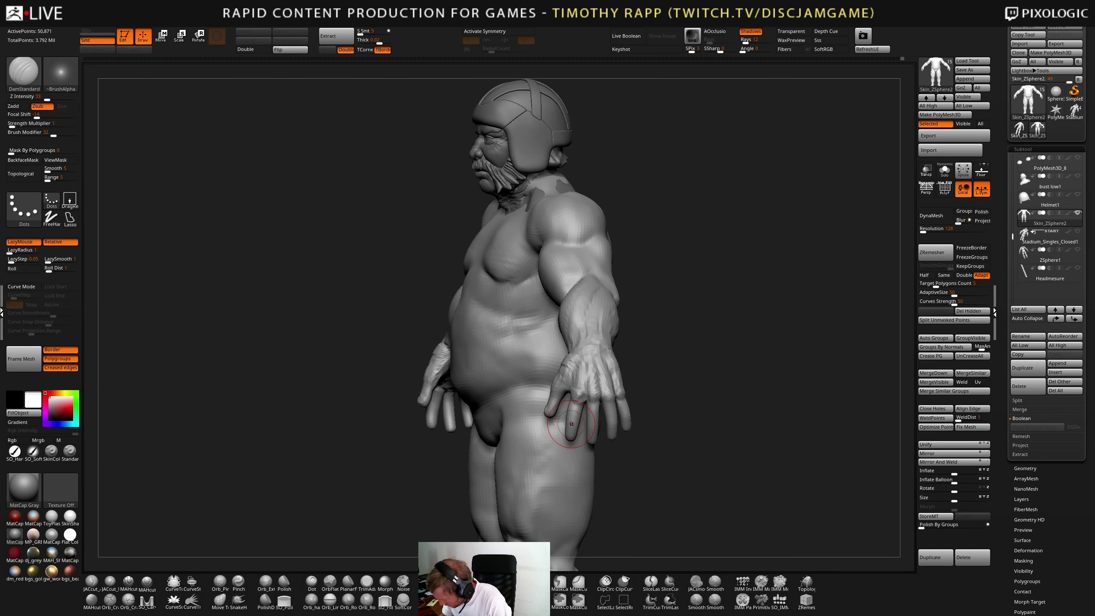
mouse_move(584, 425)
right_down()
mouse_move(564, 416)
mouse_move(604, 406)
mouse_move(556, 392)
mouse_move(646, 371)
mouse_move(604, 403)
right_up()
key(b)
key(m)
key(v)
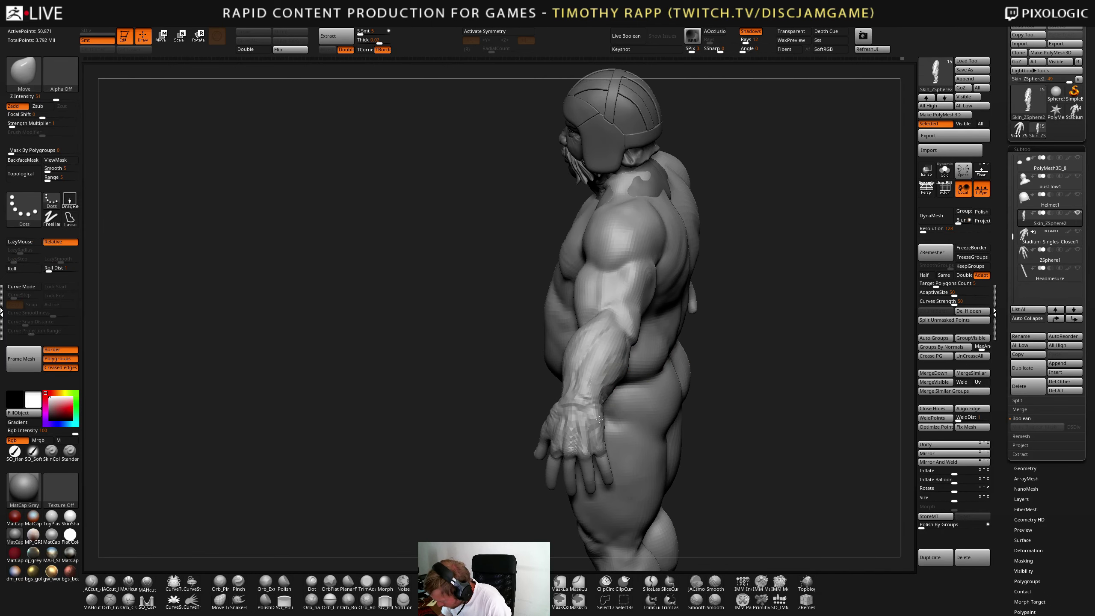
drag(595, 420, 637, 408)
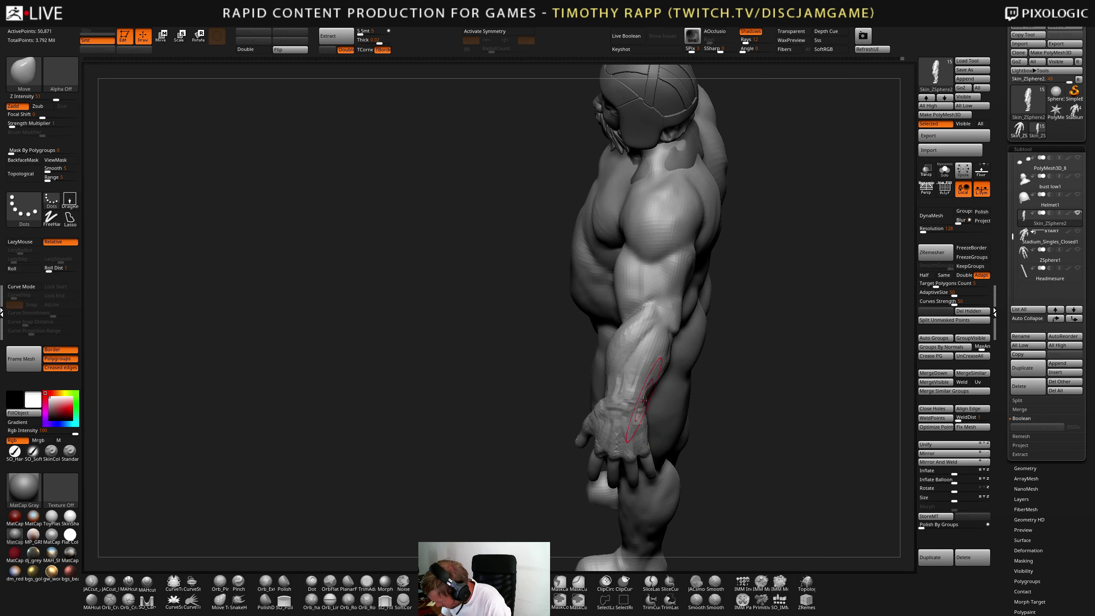
ctrl+right_drag(617, 407, 713, 405)
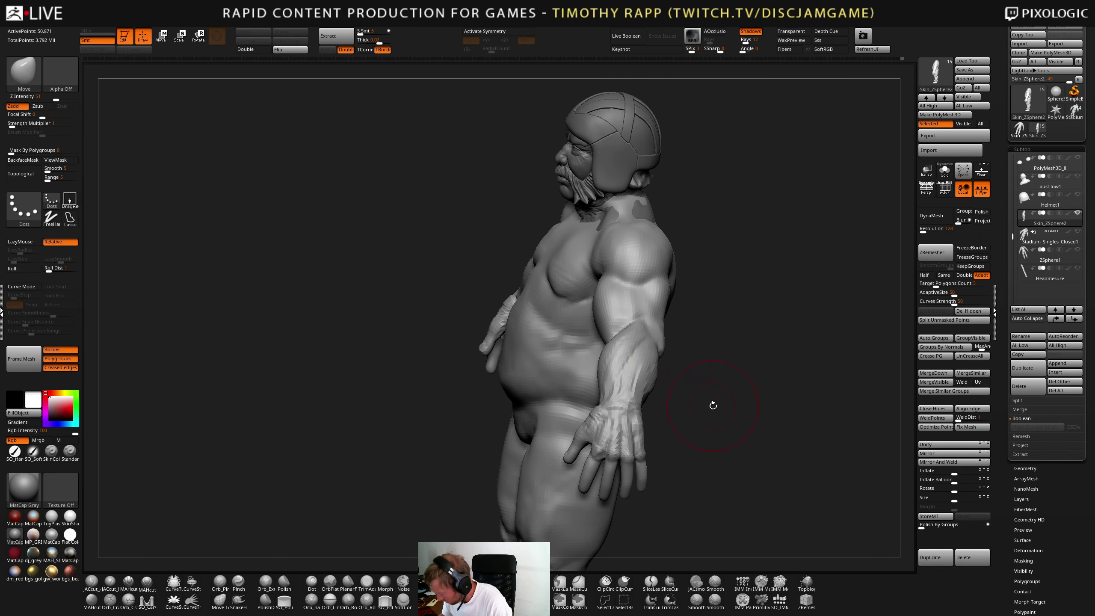
- Build up the wrist and the base of the thumb with the ClayTubes brush
mouse_move(713, 406)
shift+mouse_down()
mouse_move(701, 421)
mouse_move(725, 390)
shift+mouse_up()
mouse_move(679, 438)
ctrl+right_down()
mouse_move(765, 435)
mouse_move(721, 432)
ctrl+right_up()
mouse_move(620, 449)
right_down()
mouse_move(599, 421)
mouse_move(610, 407)
mouse_move(600, 453)
mouse_move(599, 430)
mouse_move(623, 413)
mouse_move(595, 421)
right_up()
key(b)
key(c)
key(t)
key(s)
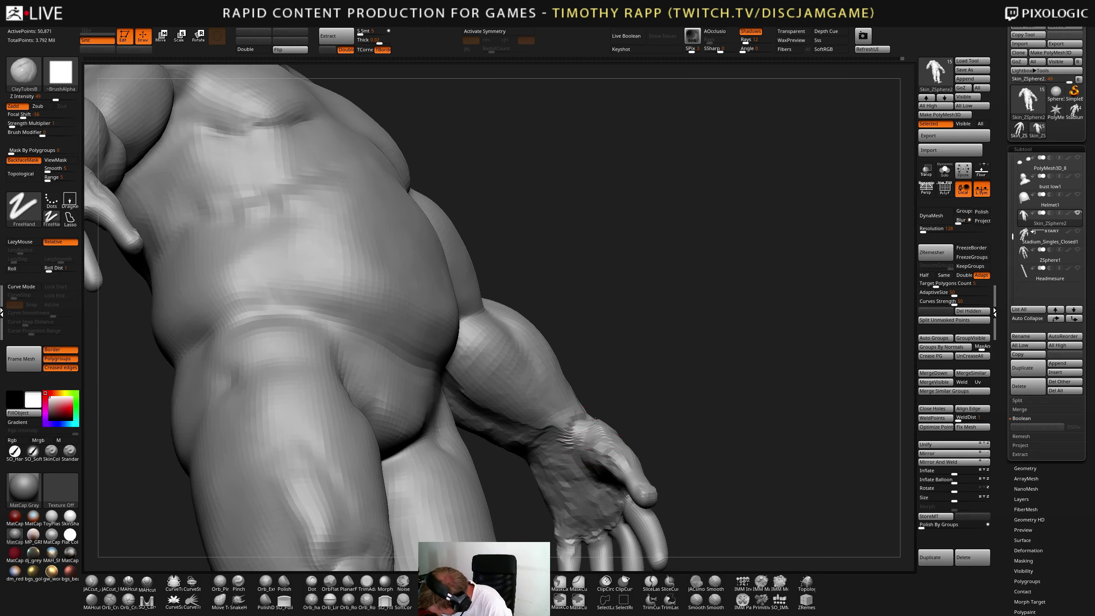
drag(595, 420, 549, 429)
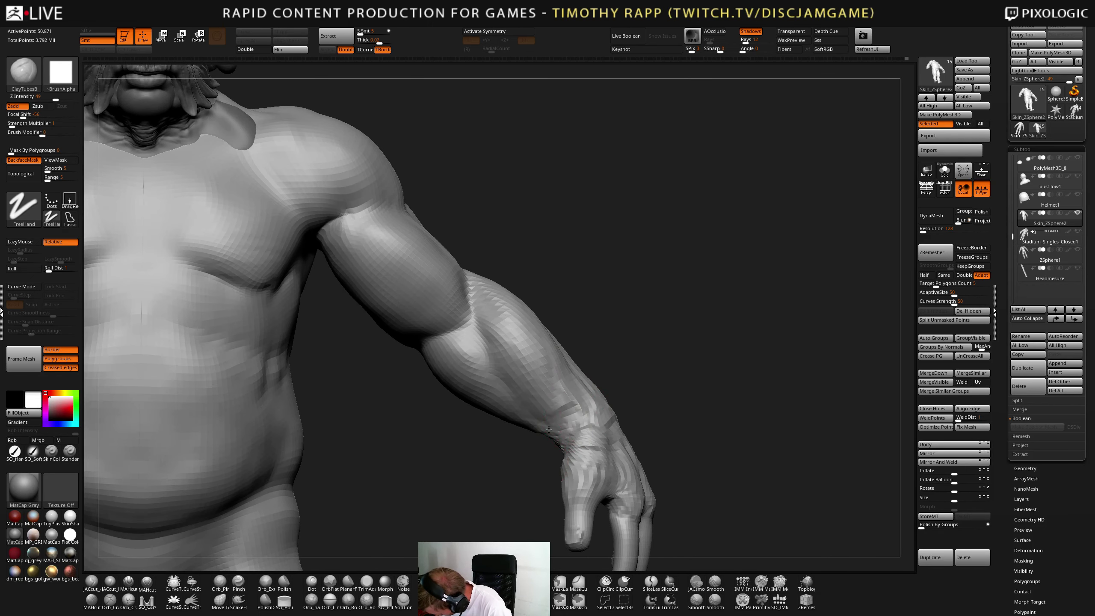
- Mirror and weld the body again to match both arms, and activate X symmetry for further sculpting
alt+right_drag(587, 456, 594, 435)
ctrl+right_drag(634, 474, 640, 430)
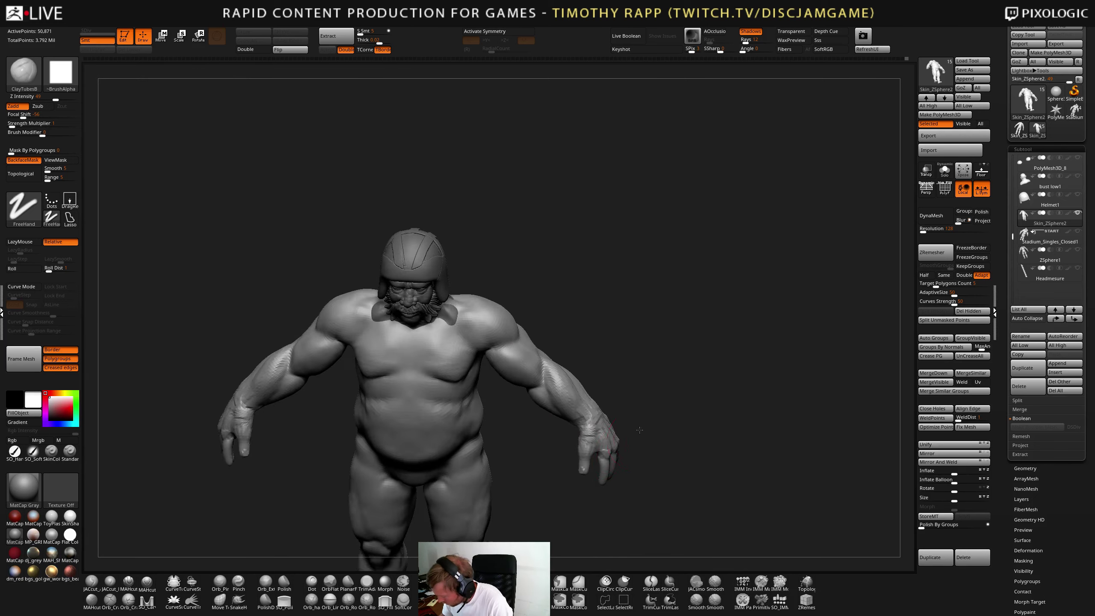
drag(640, 430, 653, 403)
click(944, 462)
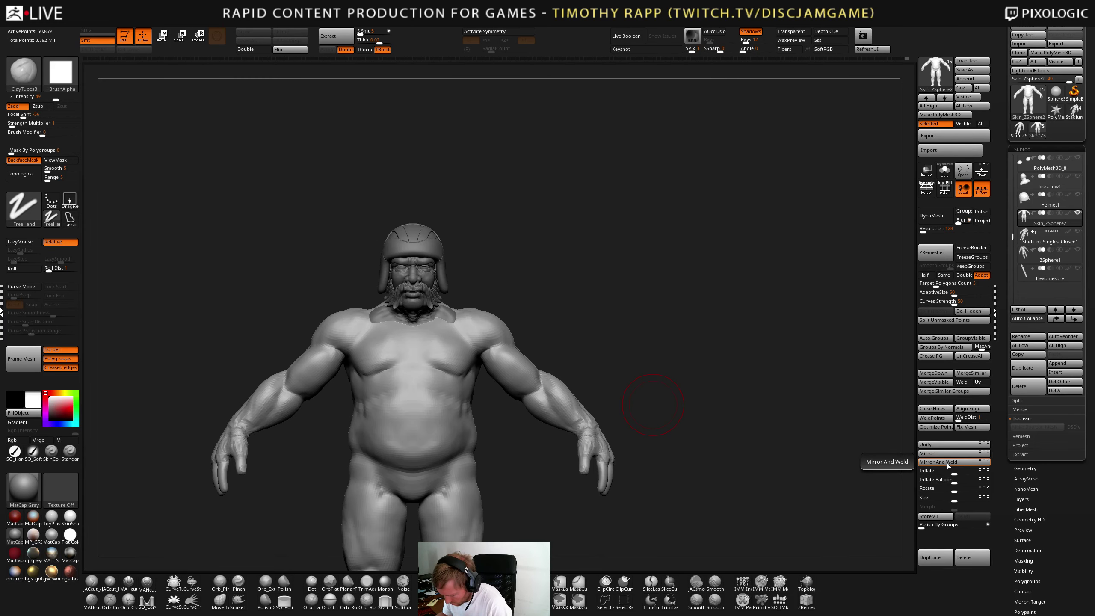
key(x)
ctrl+right_drag(733, 401, 718, 441)
drag(719, 440, 746, 438)
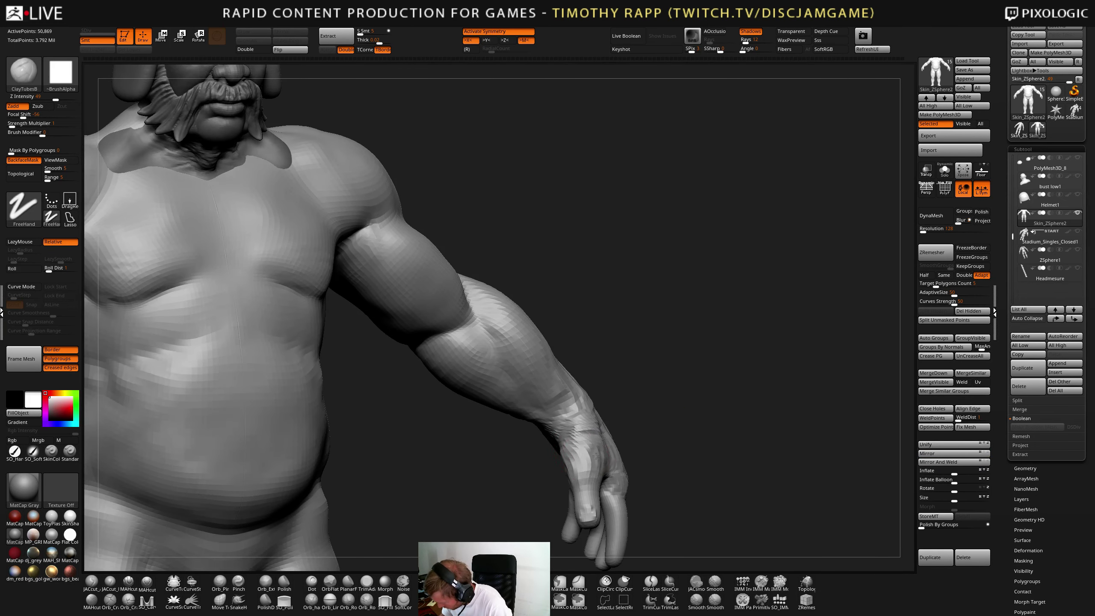
- Carve the muscle separations along the forearm down to the wrist with the DamStandard brush
mouse_move(556, 438)
right_down()
mouse_move(603, 431)
mouse_move(562, 416)
mouse_move(565, 429)
right_up()
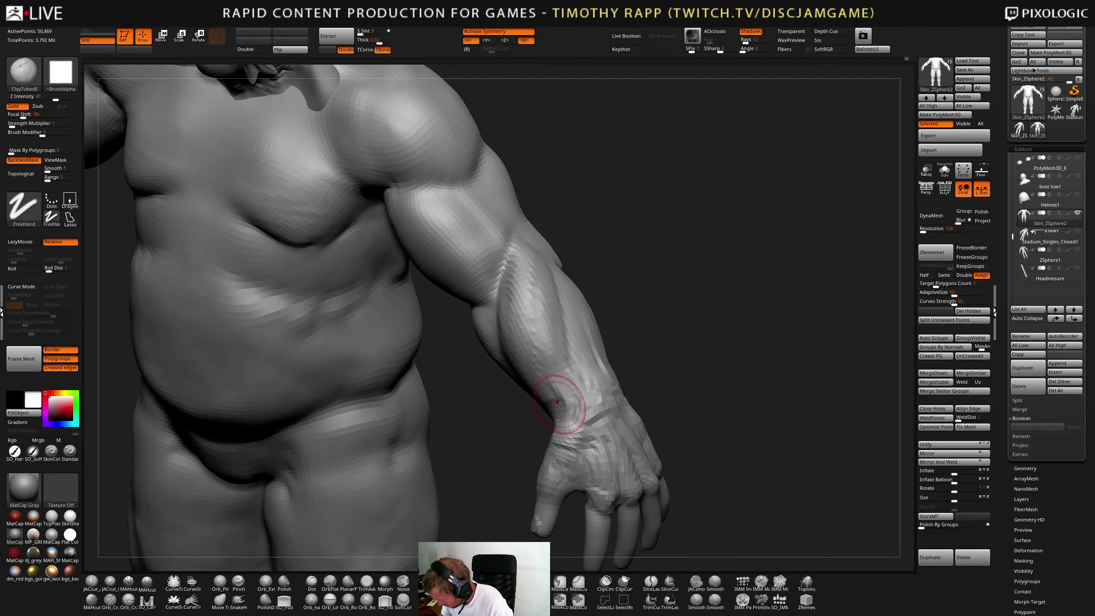
key(b)
key(d)
key(s)
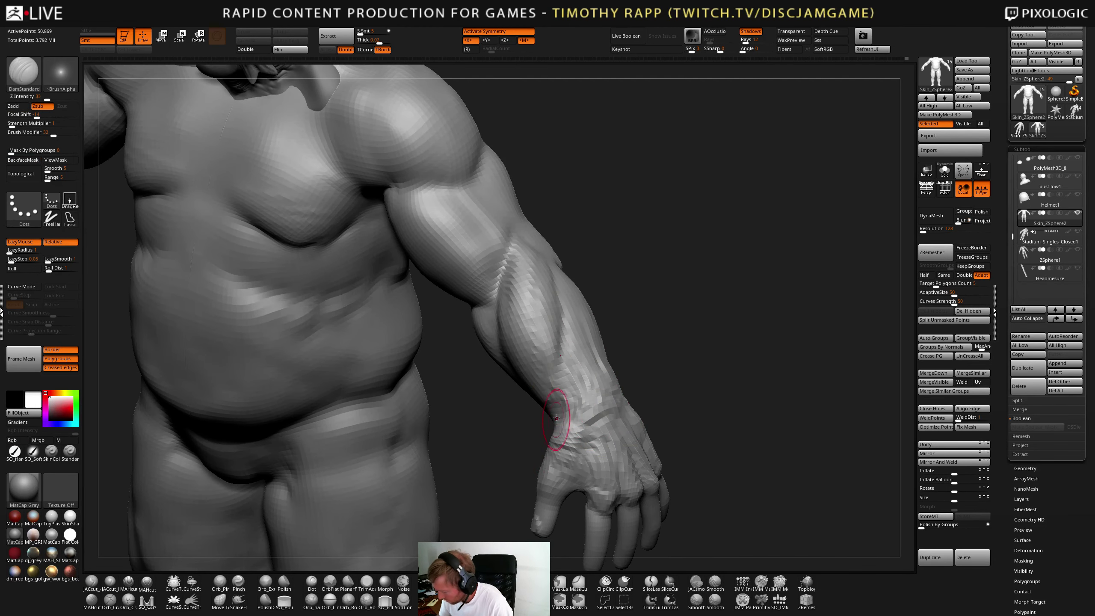
right_drag(559, 383, 565, 361)
mouse_move(565, 361)
mouse_down()
mouse_move(577, 436)
mouse_move(562, 385)
mouse_up()
right_drag(562, 385, 578, 298)
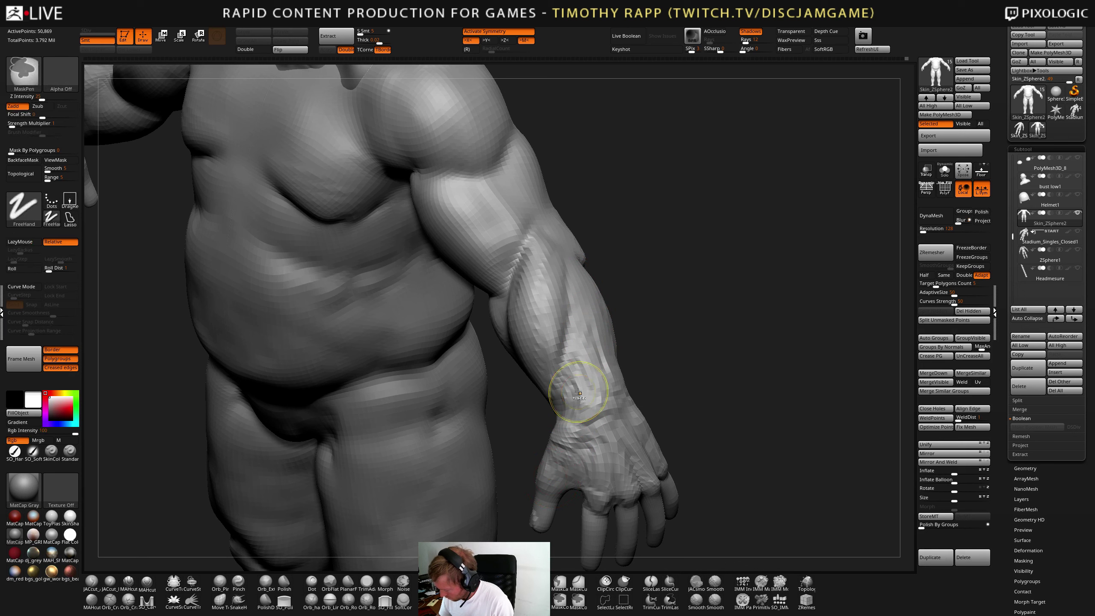
right_drag(590, 340, 556, 371)
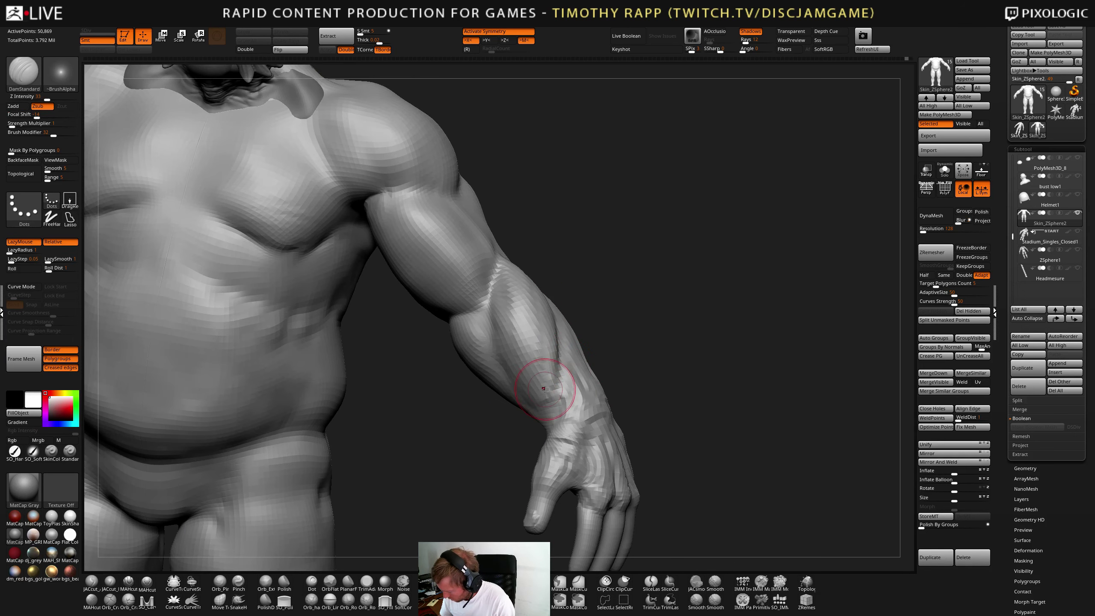
drag(545, 389, 519, 346)
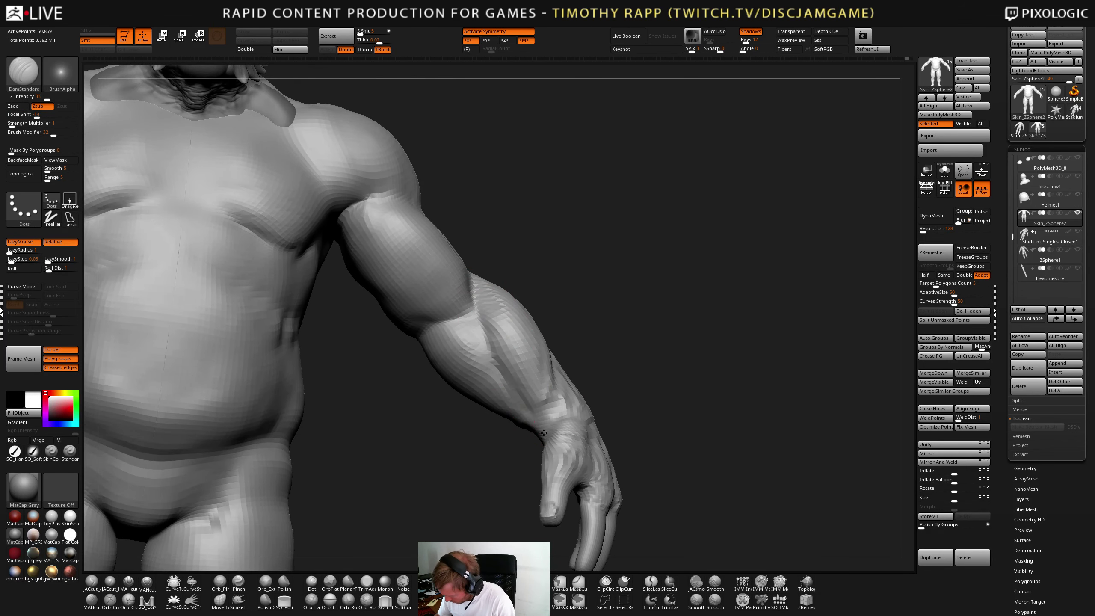
right_drag(548, 386, 593, 406)
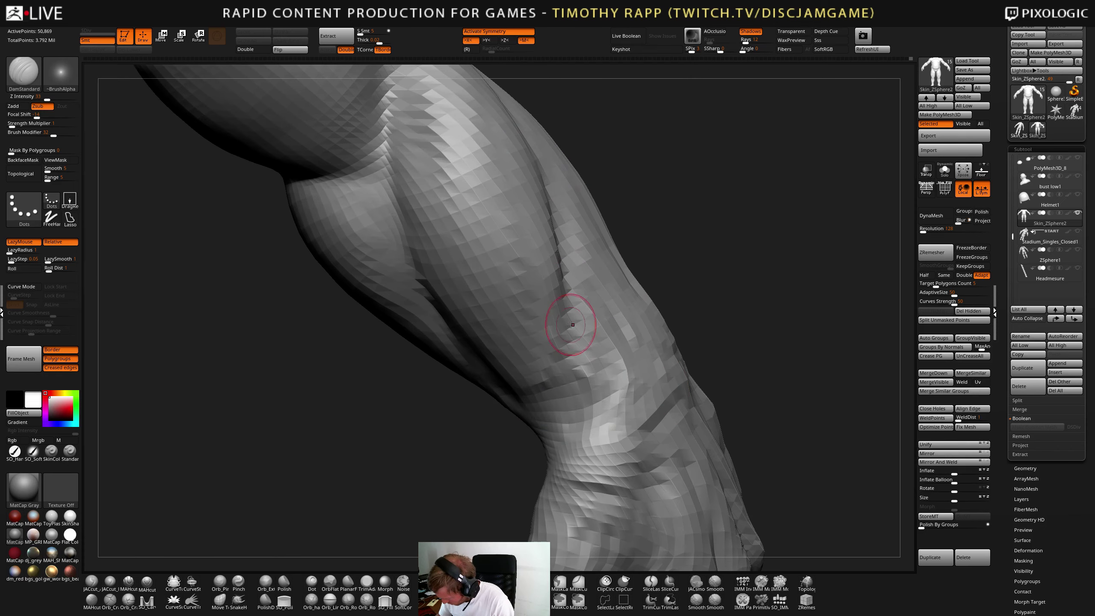
drag(543, 383, 557, 330)
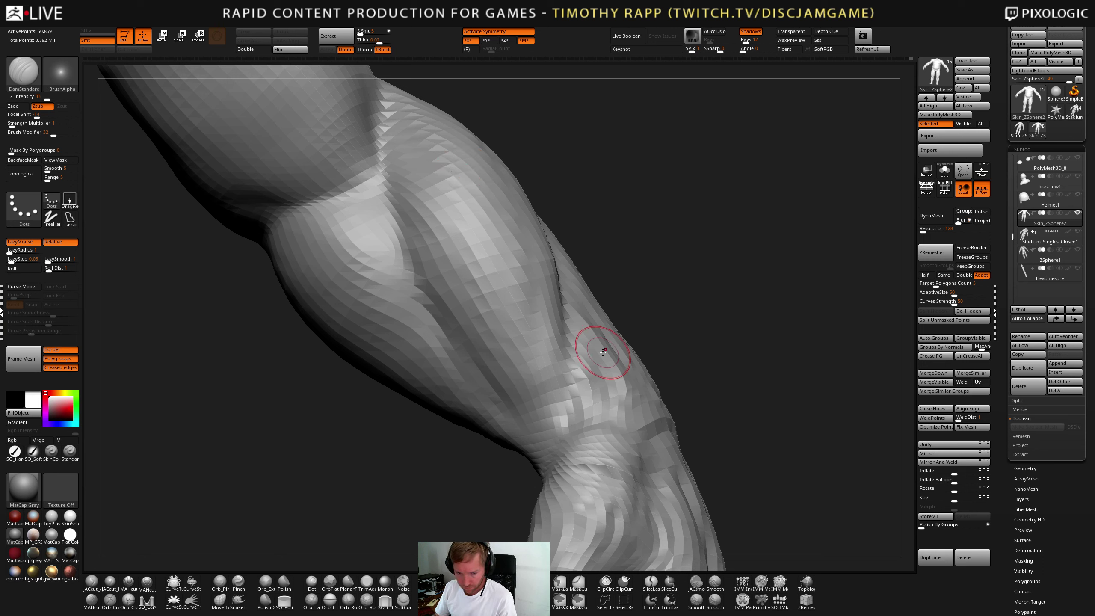
- Try adding DamStandard strokes along the length of the forearm muscle
mouse_move(480, 234)
mouse_down()
mouse_move(535, 358)
mouse_move(571, 406)
mouse_up()
key(ctrl+z)
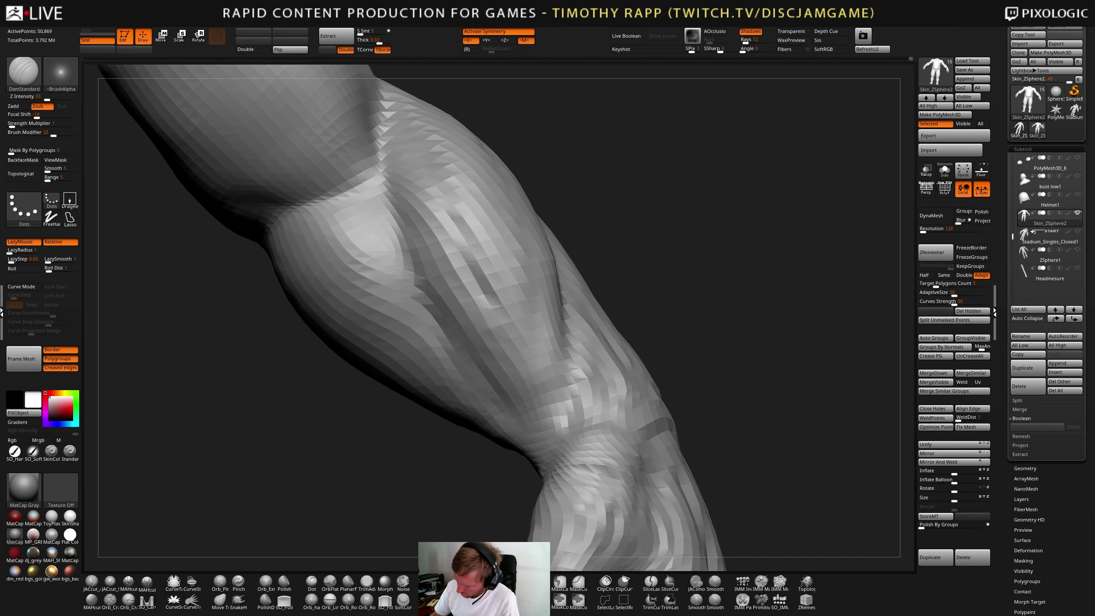
key(s)
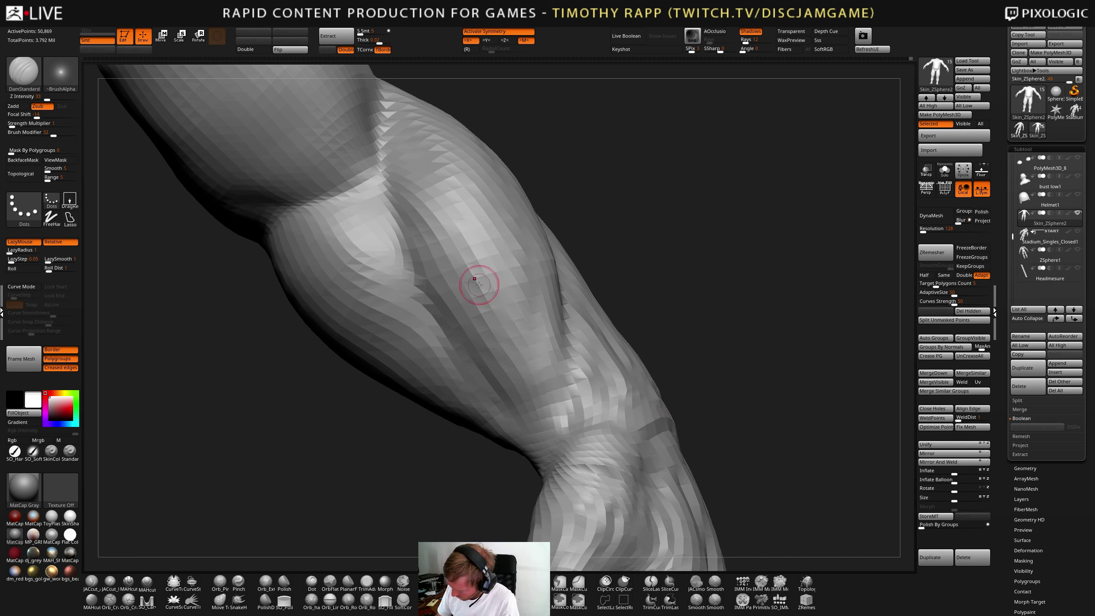
drag(466, 231, 517, 374)
key(ctrl+z)
- Isolate the body in Solo mode and soften the torso surface with the Smooth brush
mouse_move(616, 310)
alt+mouse_down()
mouse_move(530, 303)
mouse_move(623, 387)
mouse_move(603, 336)
mouse_move(490, 263)
alt+mouse_up()
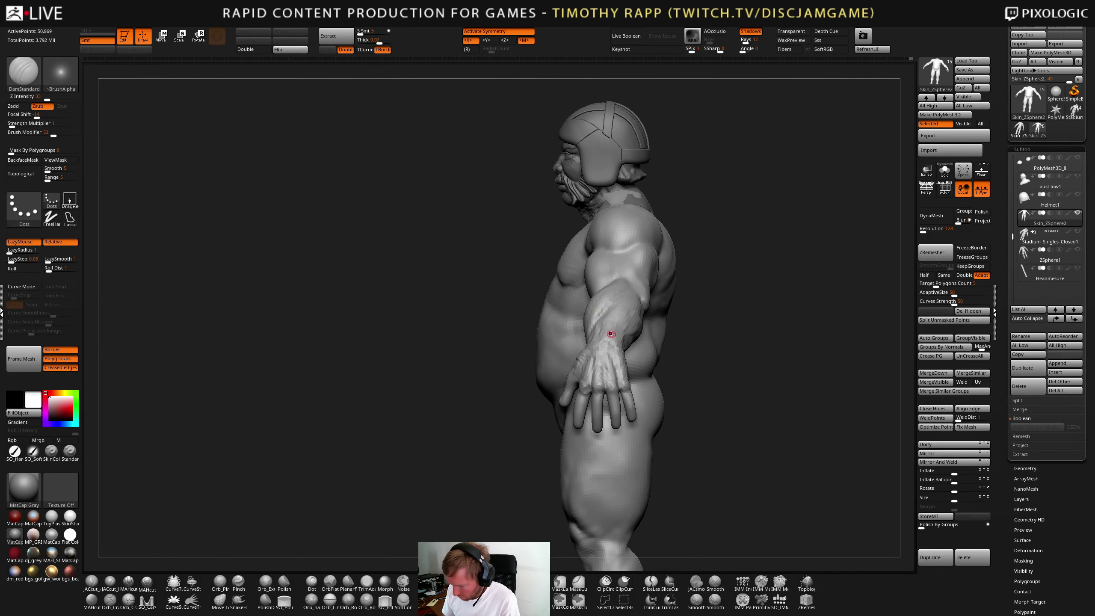
shift+drag(611, 334, 677, 315)
key(shift+s)
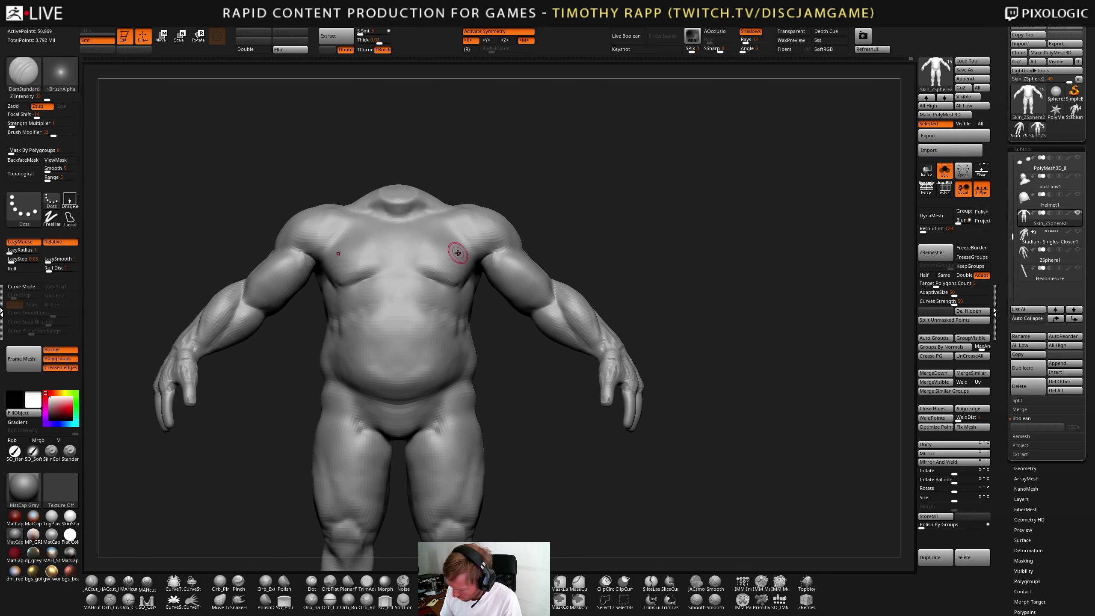
mouse_move(452, 256)
shift+mouse_down()
mouse_move(428, 379)
mouse_move(463, 380)
shift+mouse_up()
right_drag(463, 379, 484, 346)
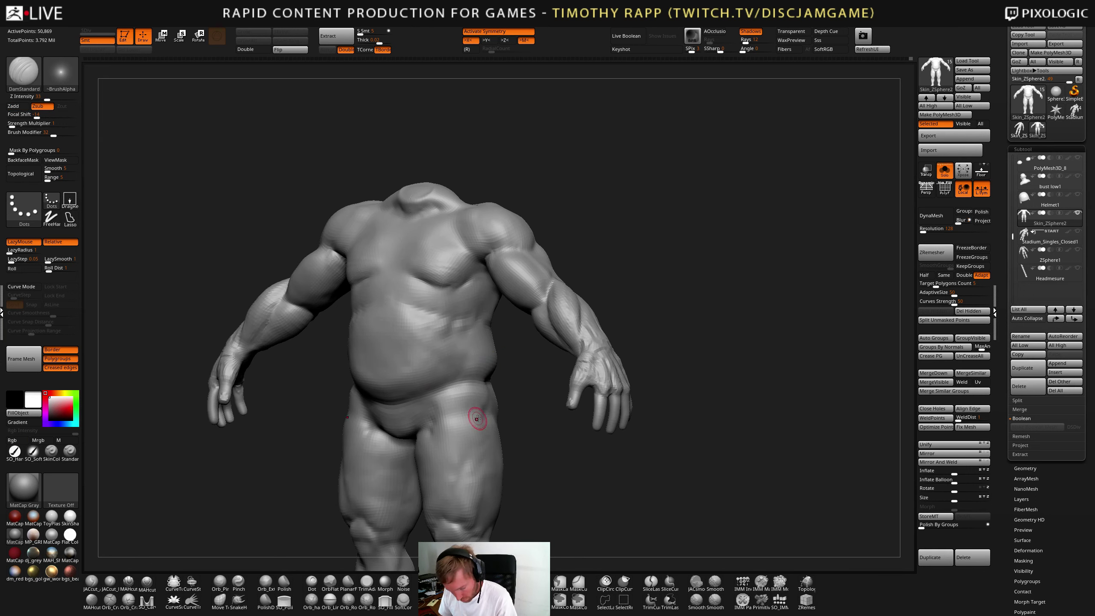
mouse_move(477, 418)
shift+right_down()
mouse_move(442, 374)
mouse_move(419, 372)
shift+right_up()
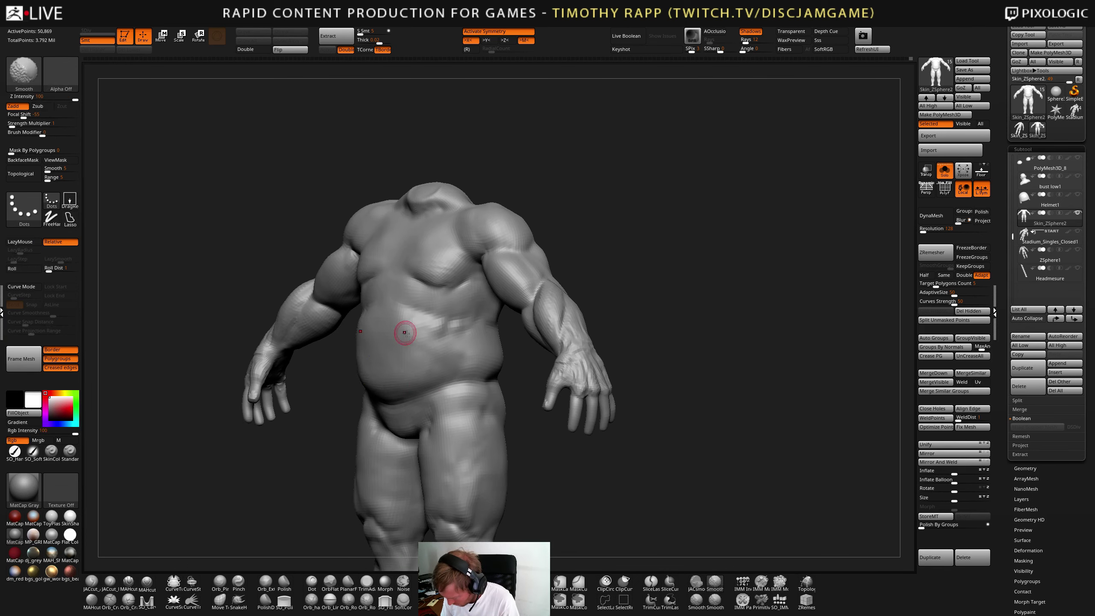
mouse_move(405, 333)
shift+right_down()
mouse_move(376, 337)
mouse_move(363, 385)
shift+right_up()
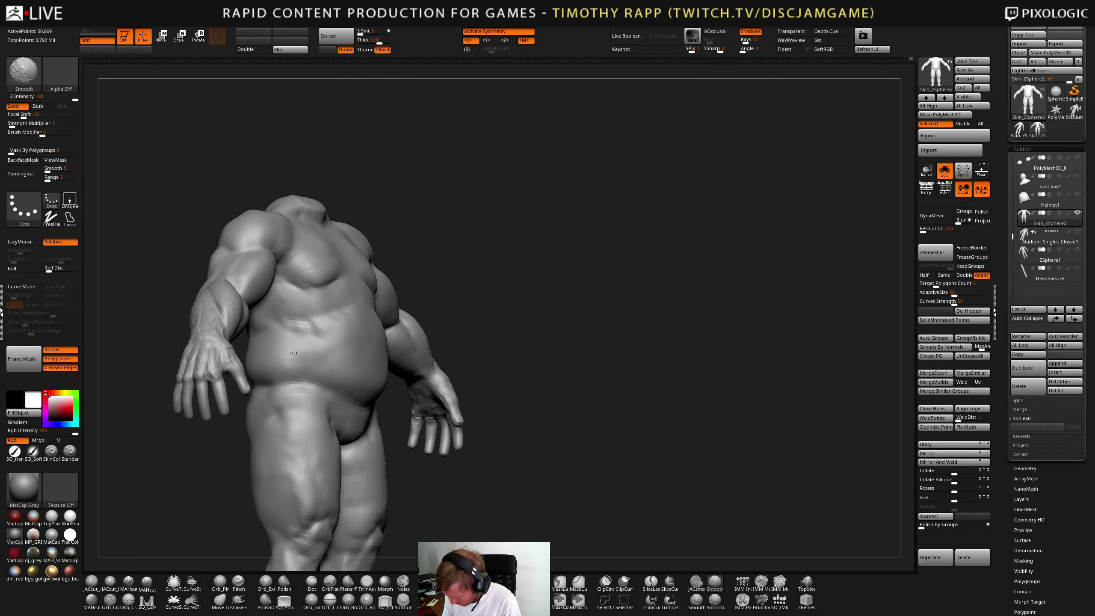
- Build up the flanks above the hips with the ClayBuildup brush
mouse_move(294, 353)
right_down()
mouse_move(310, 372)
mouse_move(289, 365)
mouse_move(358, 363)
mouse_move(303, 377)
mouse_move(297, 363)
mouse_move(276, 381)
right_up()
key(s)
key(b)
key(c)
key(b)
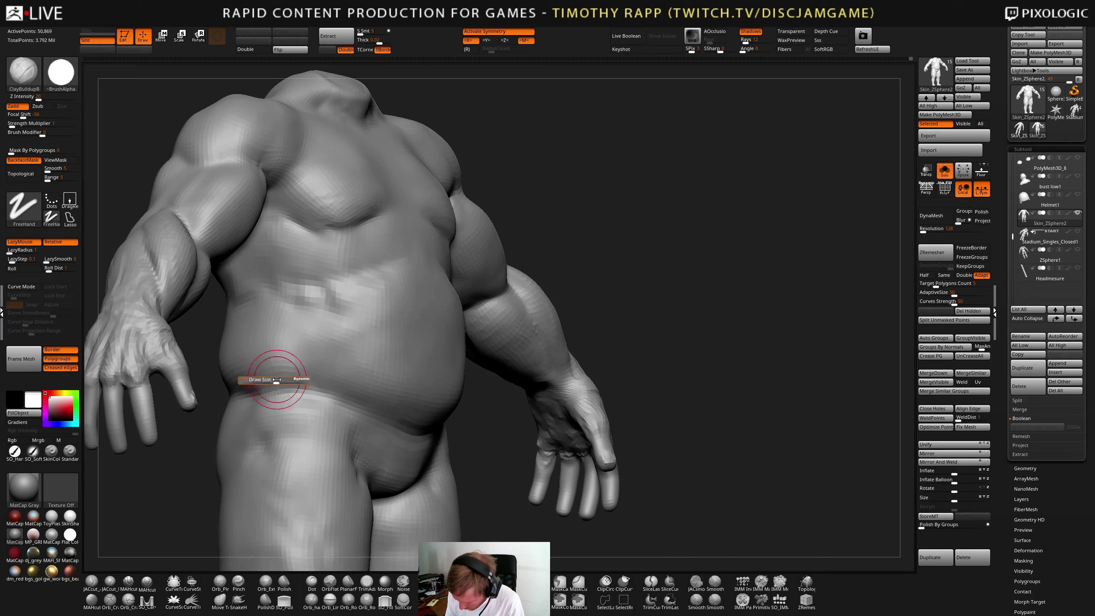
right_drag(207, 390, 262, 372)
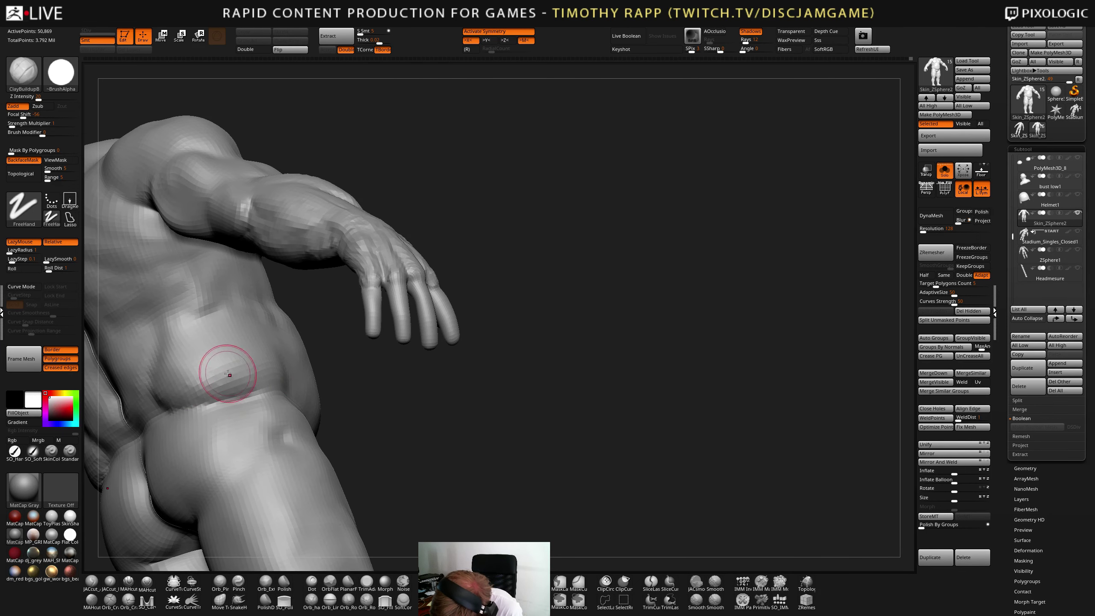
mouse_move(231, 378)
right_down()
mouse_move(204, 378)
mouse_move(268, 390)
mouse_move(281, 377)
mouse_move(219, 389)
mouse_move(212, 411)
mouse_move(244, 387)
right_up()
- Smooth the hips, lower back and torso to blend the built-up flanks into the body
mouse_move(244, 399)
shift+mouse_down()
mouse_move(280, 434)
mouse_move(362, 437)
shift+mouse_up()
ctrl+right_drag(411, 440, 395, 472)
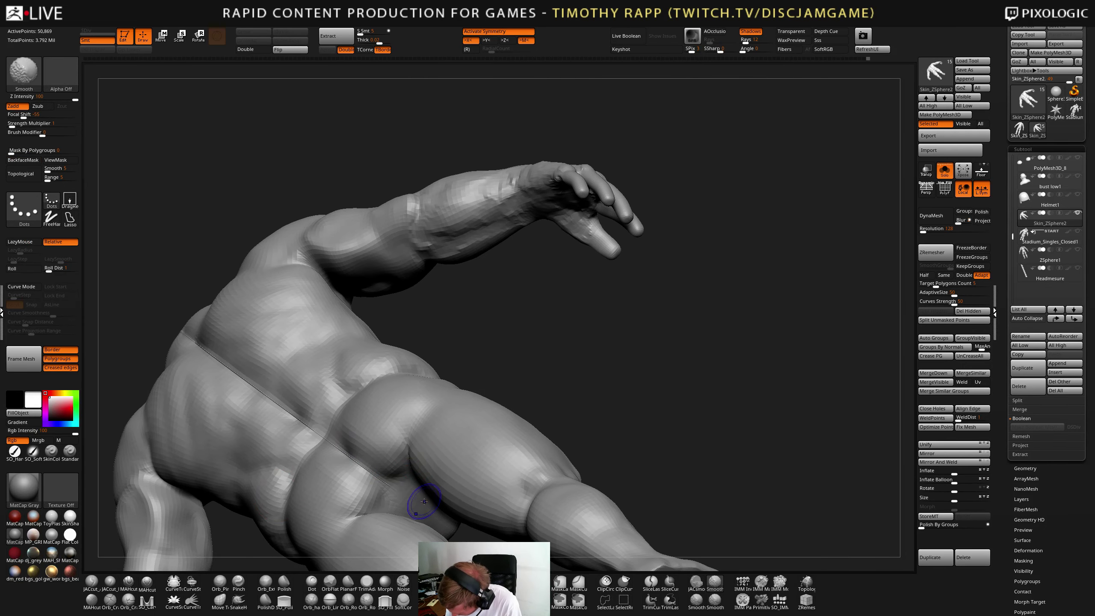
right_drag(244, 354, 259, 393)
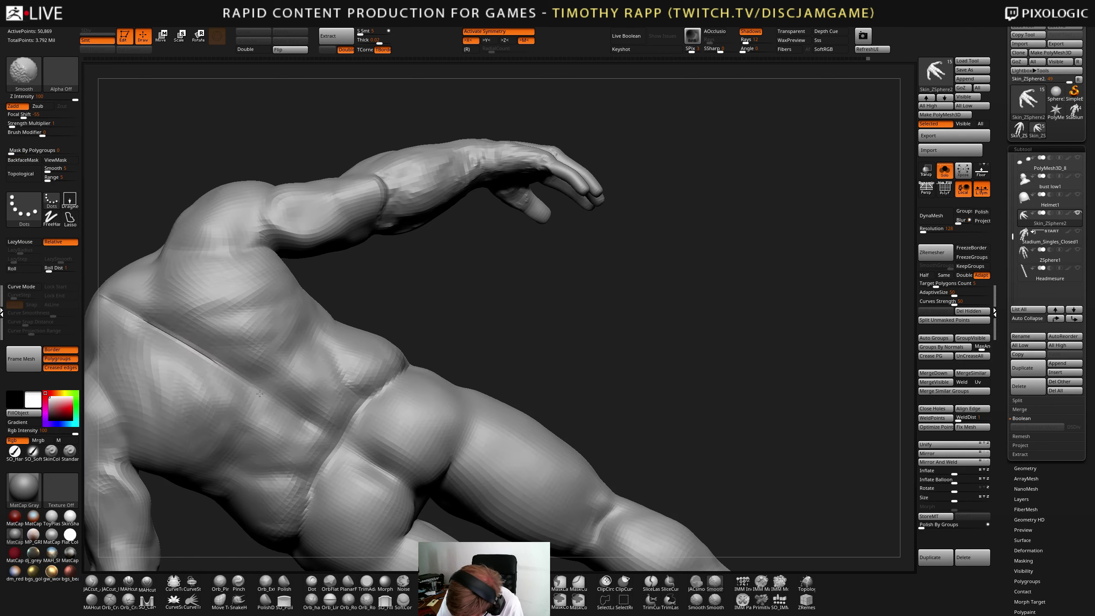
mouse_move(169, 311)
alt+right_down()
mouse_move(247, 362)
mouse_move(300, 352)
alt+right_up()
right_drag(221, 367, 264, 347)
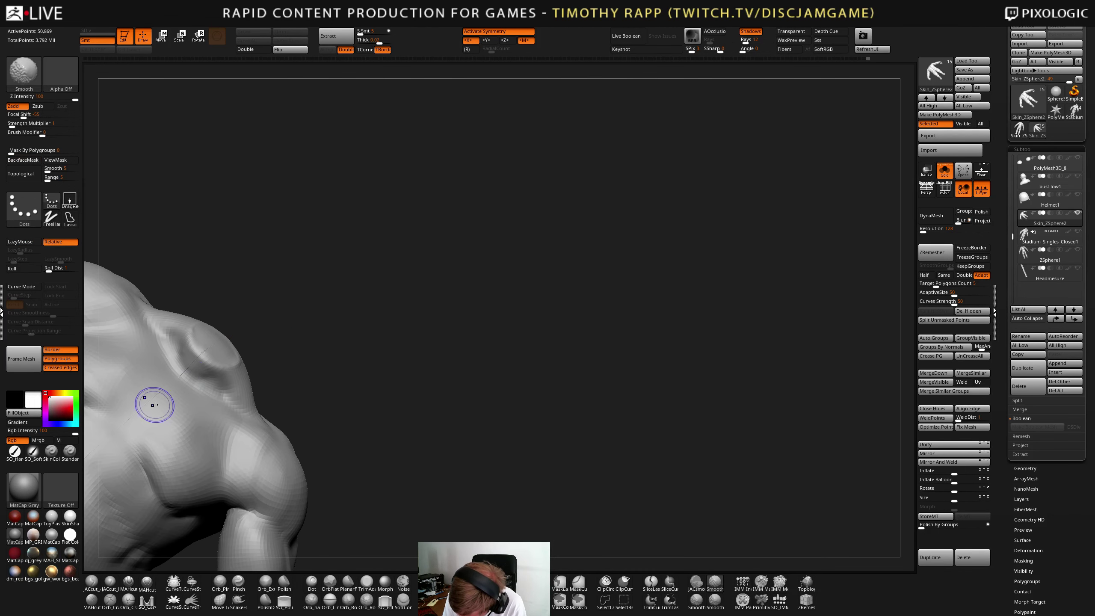
mouse_move(273, 309)
right_down()
mouse_move(252, 372)
mouse_move(304, 337)
right_up()
key(shift)
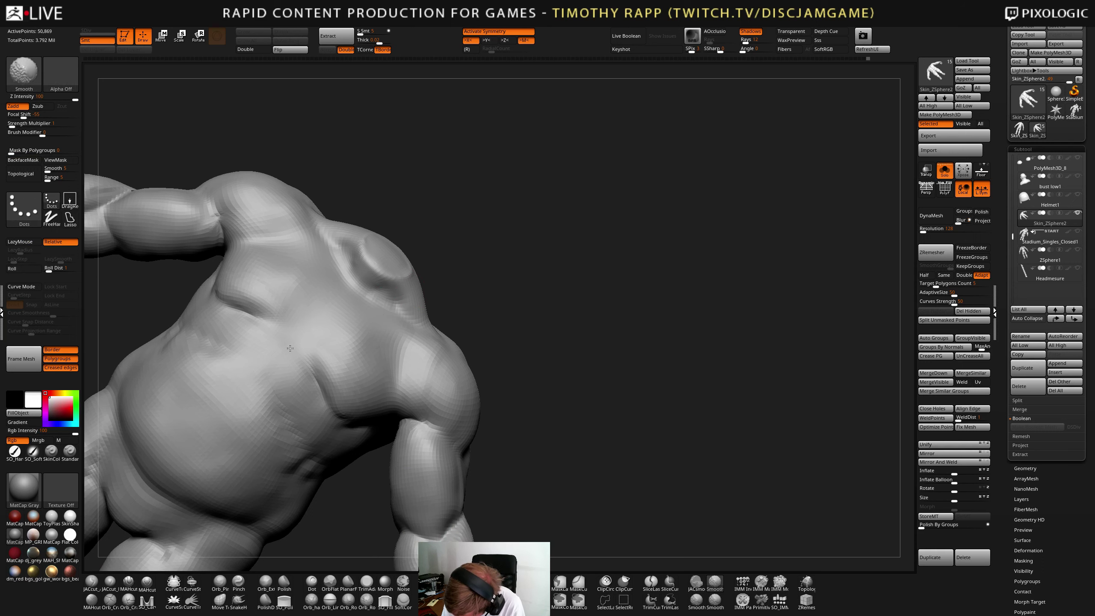
- Examine the body's polygon density with the wireframe overlay displayed, then hide the overlay
mouse_move(517, 316)
ctrl+right_down()
mouse_move(390, 327)
mouse_move(401, 391)
mouse_move(472, 406)
mouse_move(795, 318)
ctrl+right_up()
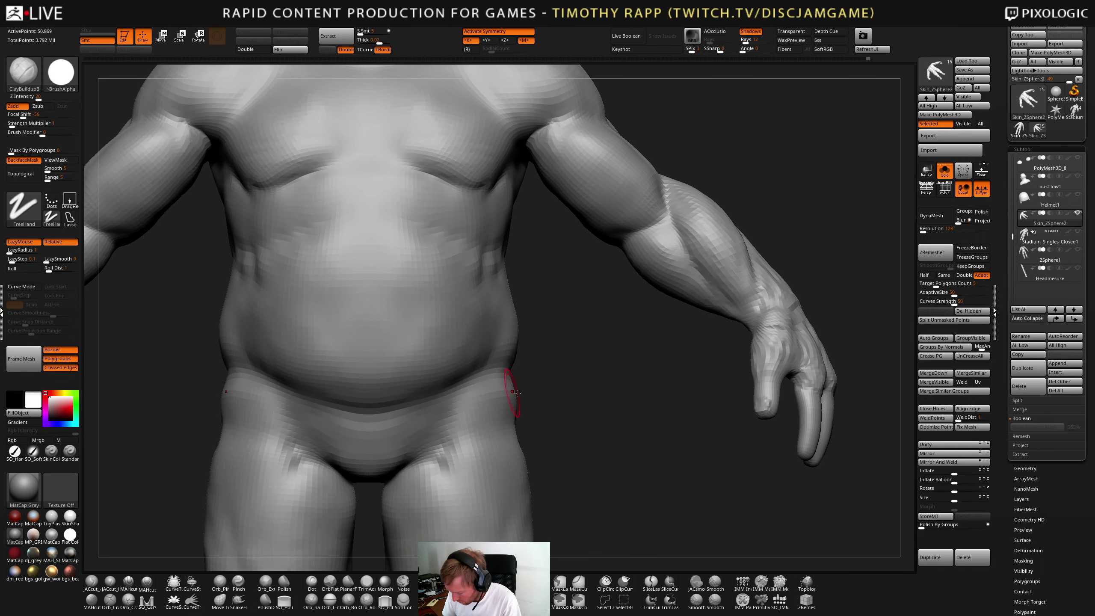
key(shift+f)
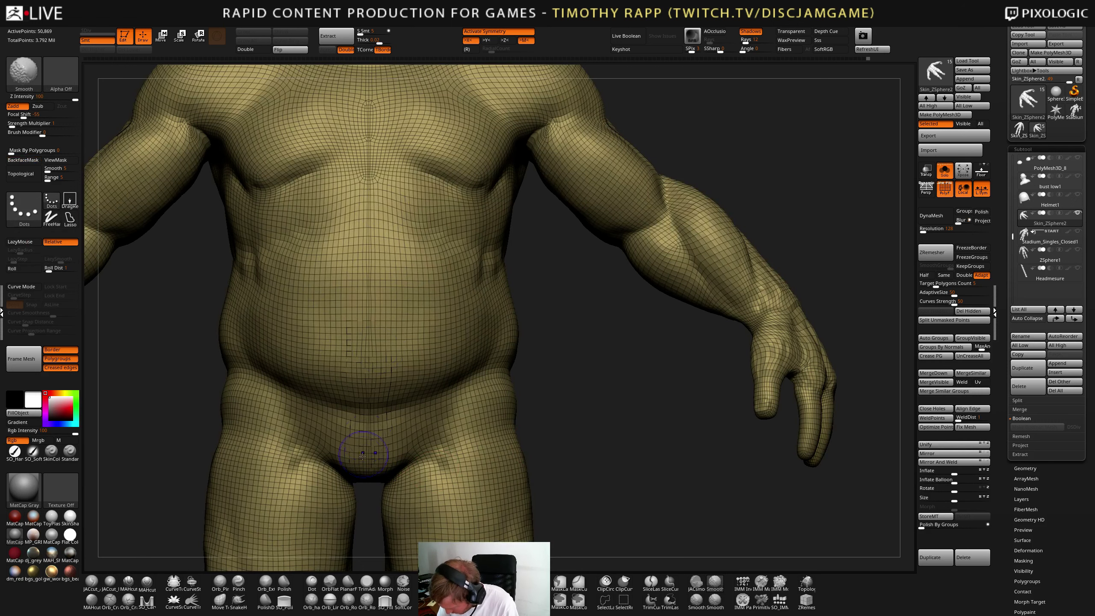
mouse_move(363, 456)
right_down()
mouse_move(412, 526)
mouse_move(379, 346)
mouse_move(424, 427)
mouse_move(459, 442)
mouse_move(445, 376)
right_up()
mouse_move(570, 270)
alt+right_down()
mouse_move(543, 368)
mouse_move(607, 395)
mouse_move(611, 432)
mouse_move(599, 433)
alt+right_up()
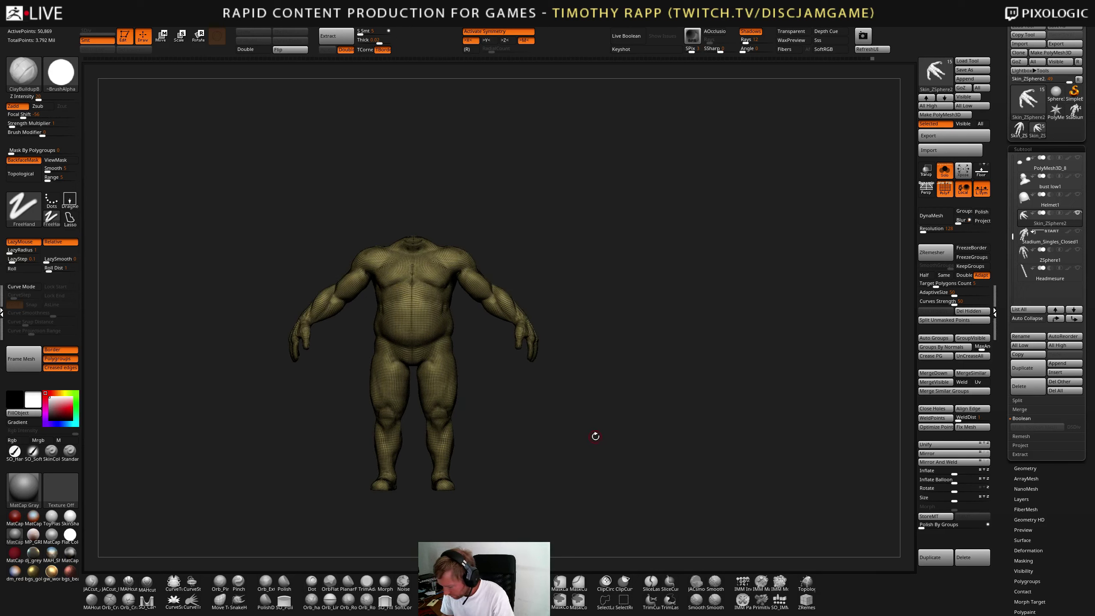
key(shift+f)
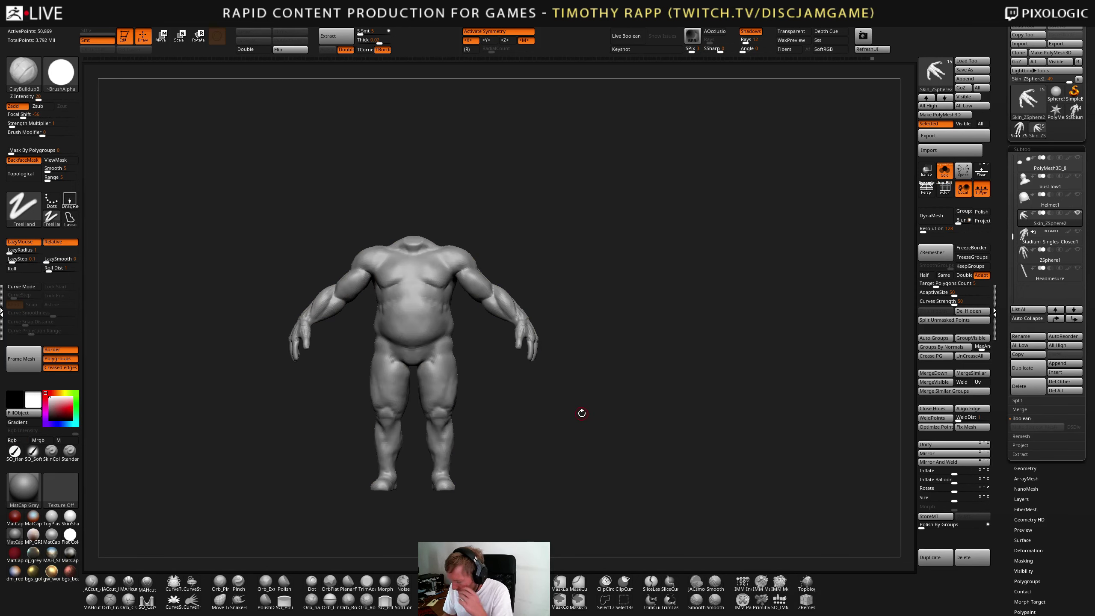
mouse_move(582, 413)
right_down()
mouse_move(644, 437)
mouse_move(622, 425)
right_up()
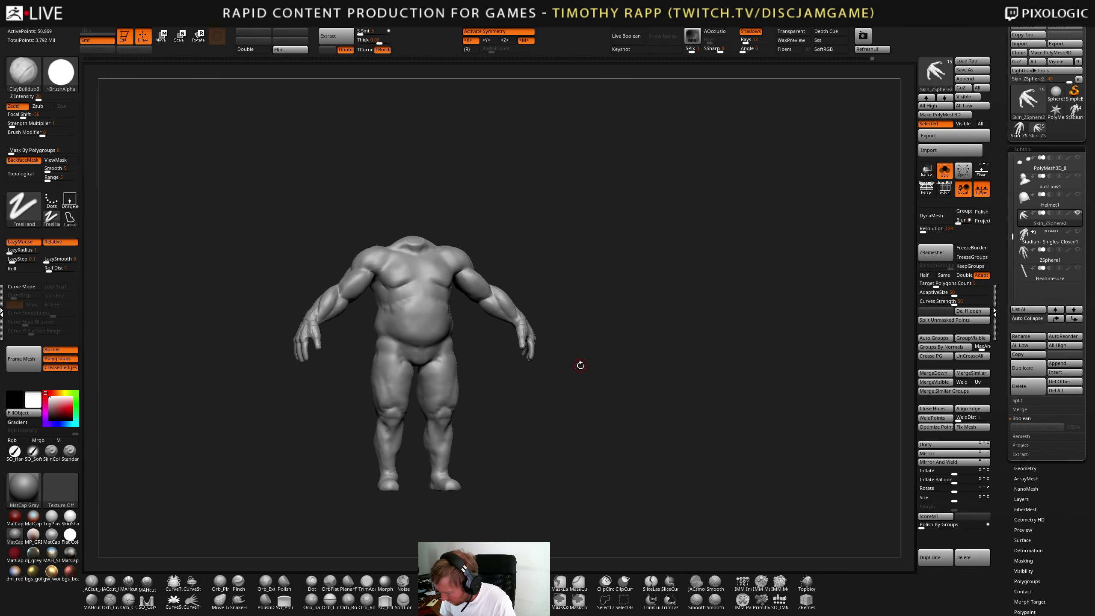
- Smooth the inner upper arm and elbow transition from several angles
mouse_move(581, 365)
ctrl+right_down()
mouse_move(630, 313)
mouse_move(542, 481)
mouse_move(543, 578)
mouse_move(542, 333)
ctrl+right_up()
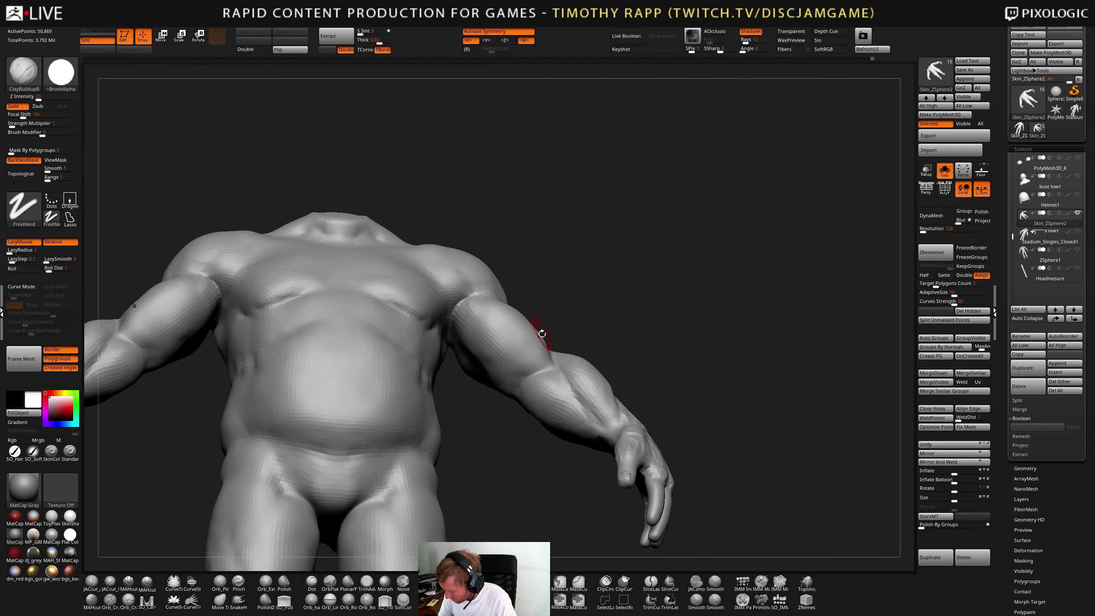
shift+drag(519, 374, 512, 382)
right_drag(515, 425, 506, 384)
shift+drag(506, 384, 511, 386)
mouse_move(505, 420)
right_down()
mouse_move(470, 355)
mouse_move(489, 336)
mouse_move(481, 304)
right_up()
shift+drag(482, 303, 474, 310)
mouse_move(504, 325)
right_down()
mouse_move(460, 365)
mouse_move(501, 355)
mouse_move(524, 419)
right_up()
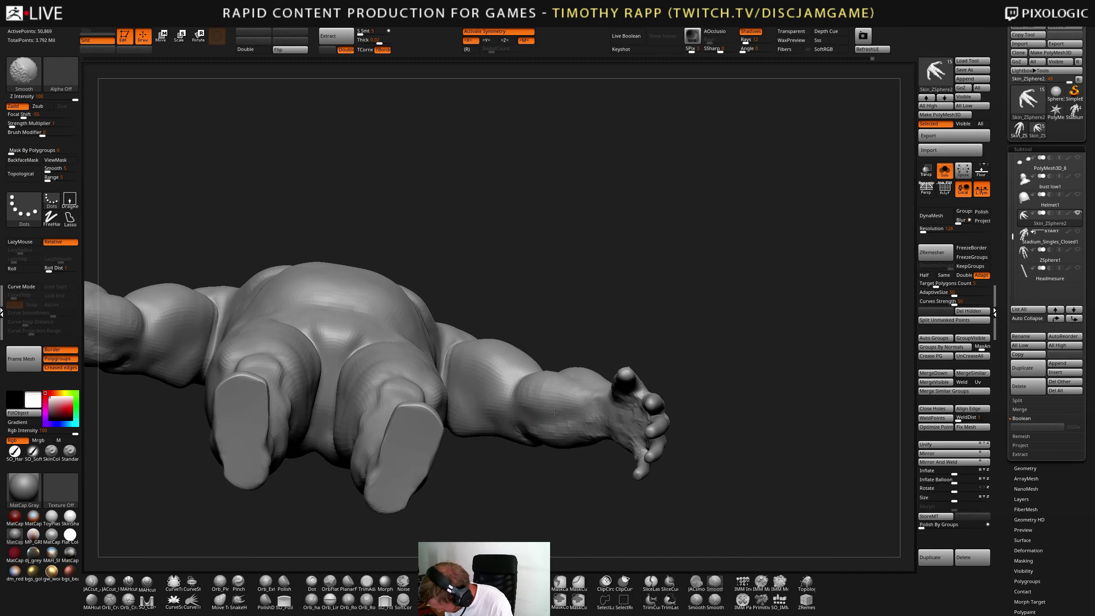
mouse_move(531, 410)
right_down()
mouse_move(692, 384)
mouse_move(598, 360)
mouse_move(543, 321)
mouse_move(547, 271)
mouse_move(527, 360)
mouse_move(568, 349)
mouse_move(583, 366)
mouse_move(609, 370)
mouse_move(577, 359)
mouse_move(591, 378)
mouse_move(560, 388)
right_up()
mouse_move(558, 440)
right_down()
mouse_move(590, 405)
mouse_move(572, 415)
mouse_move(568, 399)
mouse_move(538, 413)
right_up()
- Refine the elbow and the back of the arm with the DamStandard brush and smoothing
key(b)
key(d)
key(s)
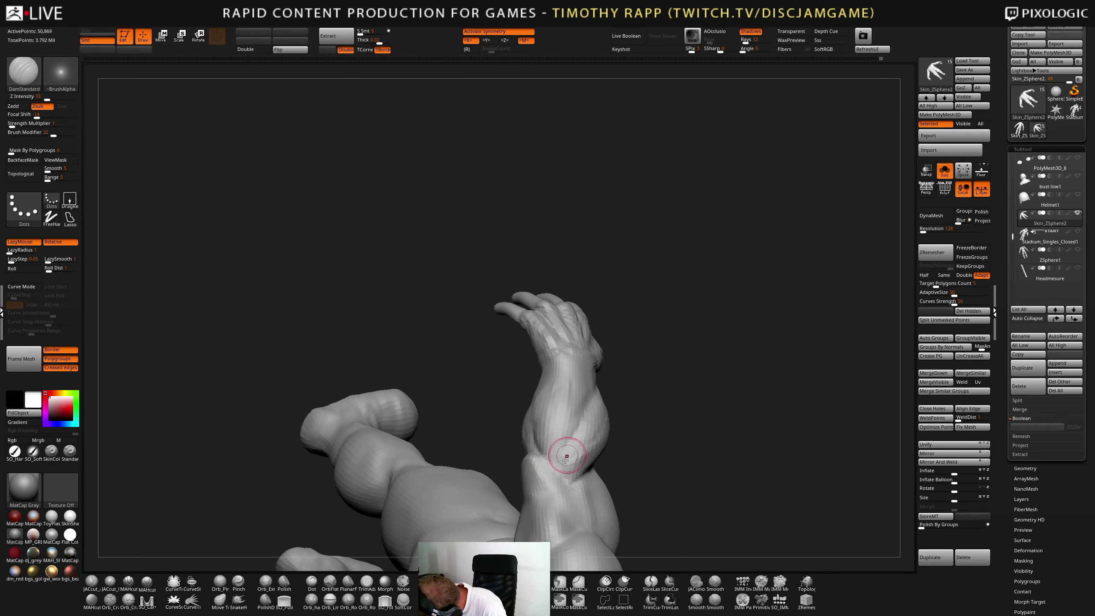
mouse_move(566, 457)
right_down()
mouse_move(502, 469)
mouse_move(505, 491)
mouse_move(526, 464)
mouse_move(518, 474)
right_up()
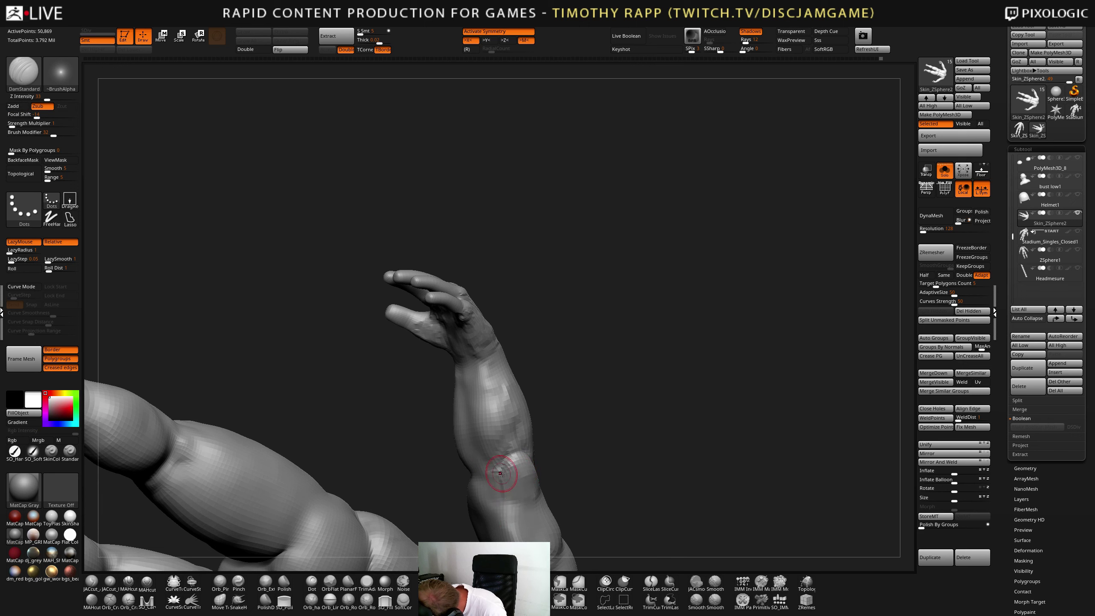
mouse_move(517, 522)
right_down()
mouse_move(550, 503)
mouse_move(548, 511)
mouse_move(555, 482)
mouse_move(544, 465)
mouse_move(557, 457)
mouse_move(548, 494)
mouse_move(490, 492)
mouse_move(635, 471)
mouse_move(677, 479)
mouse_move(679, 439)
mouse_move(595, 477)
mouse_move(533, 476)
mouse_move(557, 472)
mouse_move(550, 464)
mouse_move(544, 480)
right_up()
key(shift)
right_drag(544, 481, 528, 478)
key(shift)
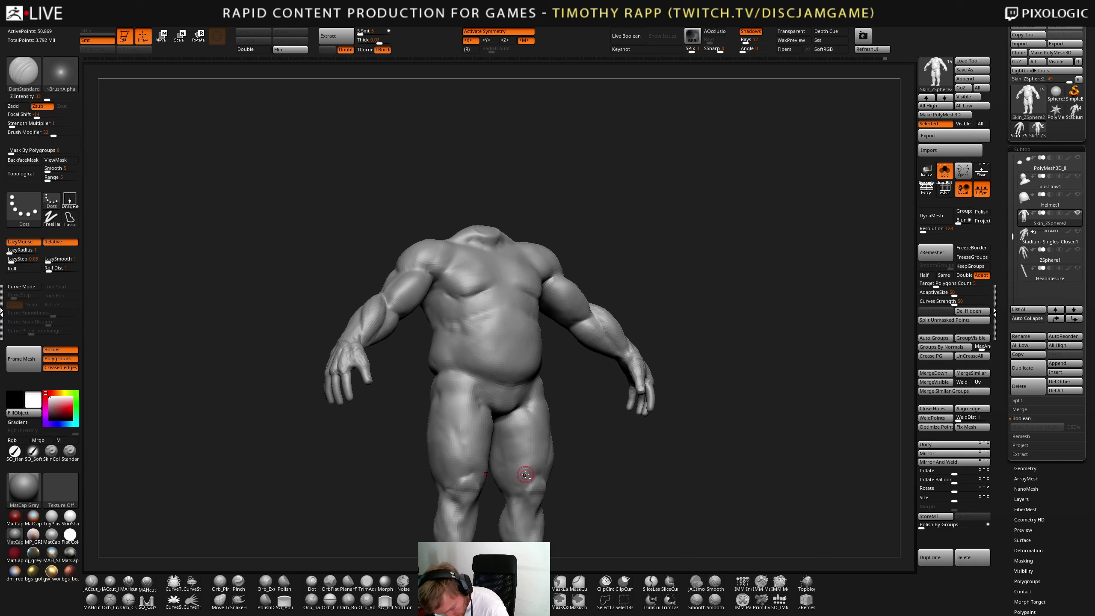
- Build up the thigh muscles above the knees with the ClayBuildup brush
key(b)
key(c)
key(b)
key(s)
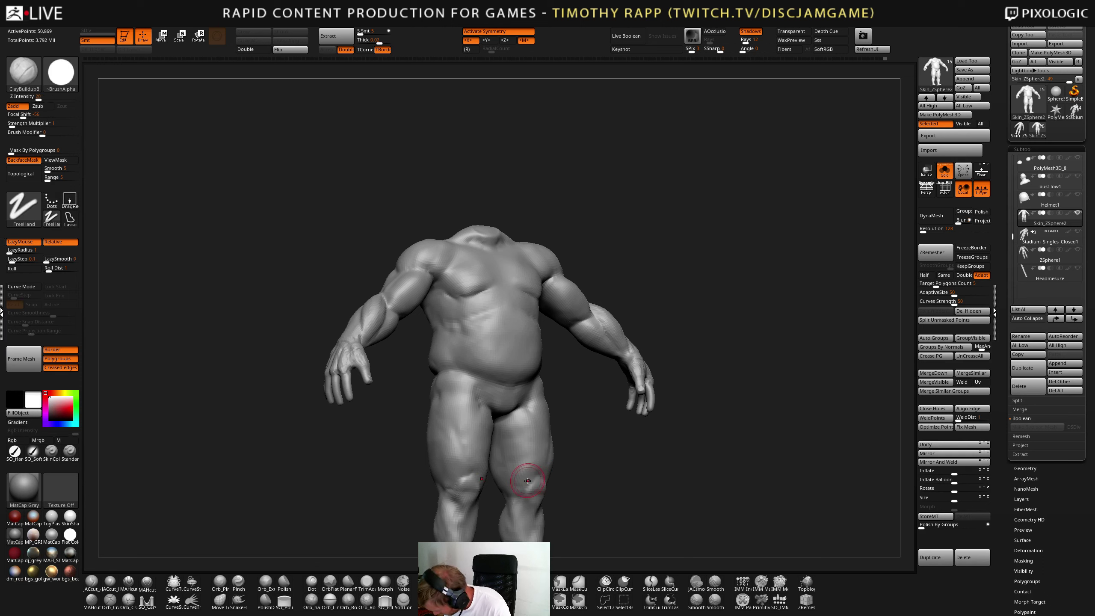
mouse_move(527, 480)
right_down()
mouse_move(533, 462)
mouse_move(524, 460)
mouse_move(527, 476)
mouse_move(536, 455)
mouse_move(522, 446)
mouse_move(504, 457)
mouse_move(512, 418)
right_up()
- Carve the muscle separations on the inner and rear thighs with the DamStandard brush
key(b)
key(d)
key(s)
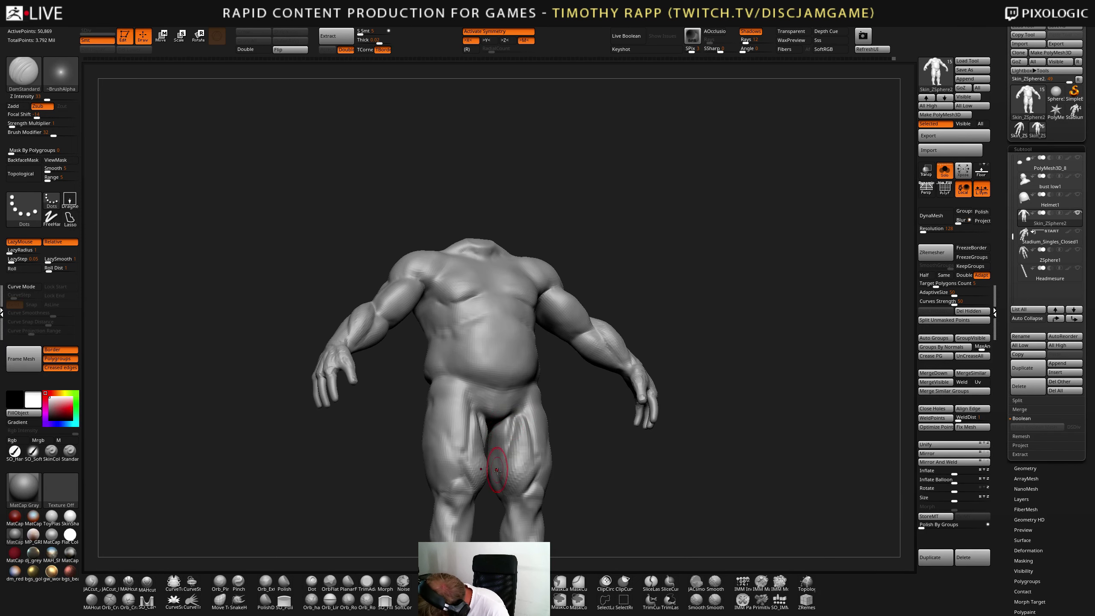
mouse_move(497, 470)
right_down()
mouse_move(514, 455)
mouse_move(490, 436)
mouse_move(422, 459)
right_up()
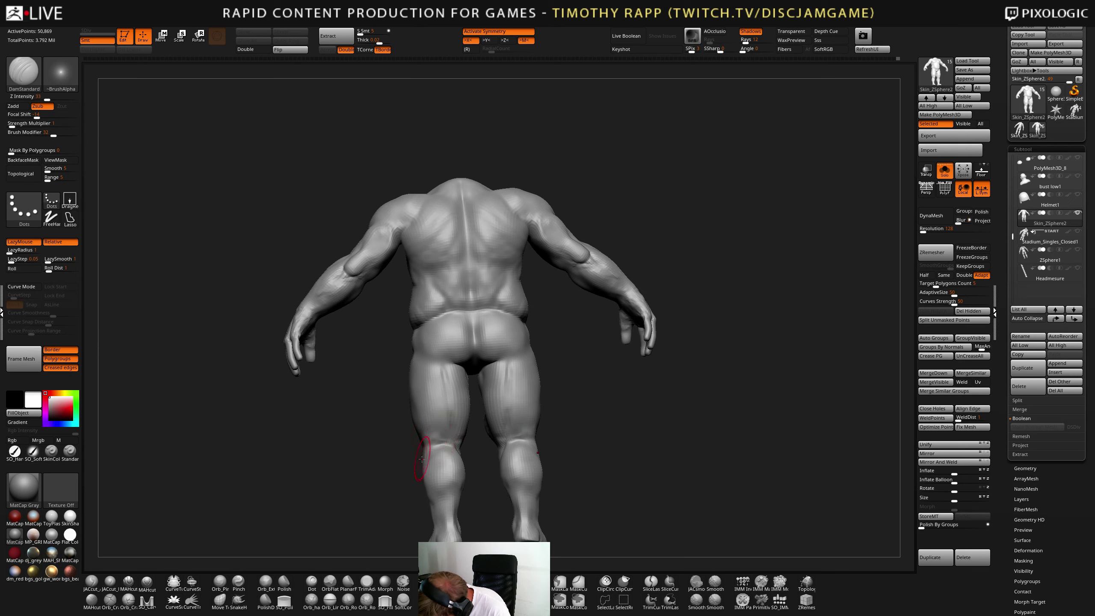
right_drag(437, 382, 432, 446)
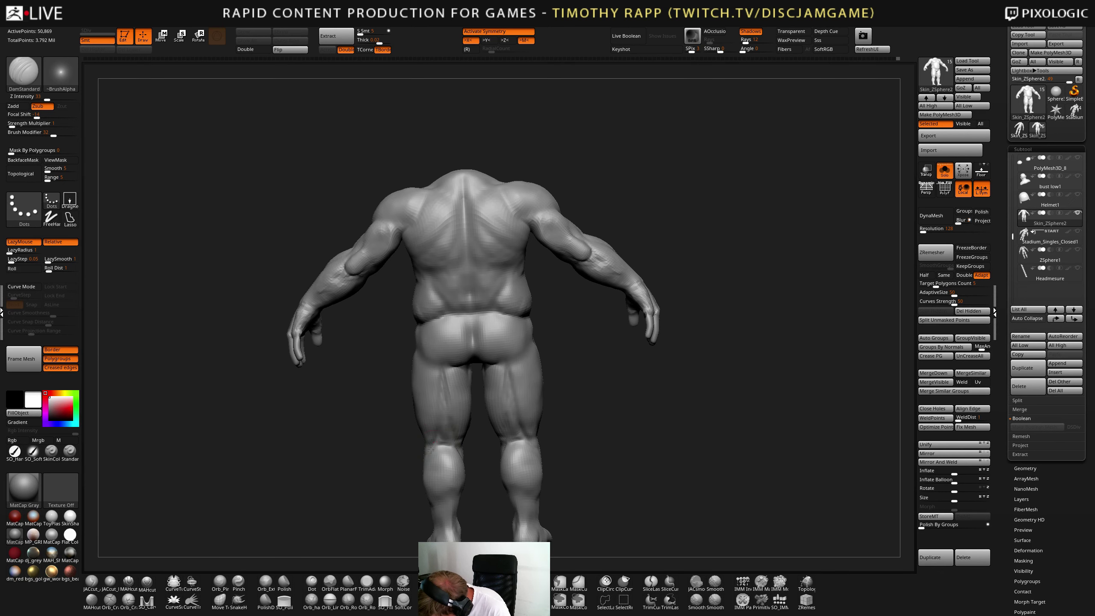
mouse_move(427, 379)
right_down()
mouse_move(459, 409)
mouse_move(428, 440)
mouse_move(449, 440)
right_up()
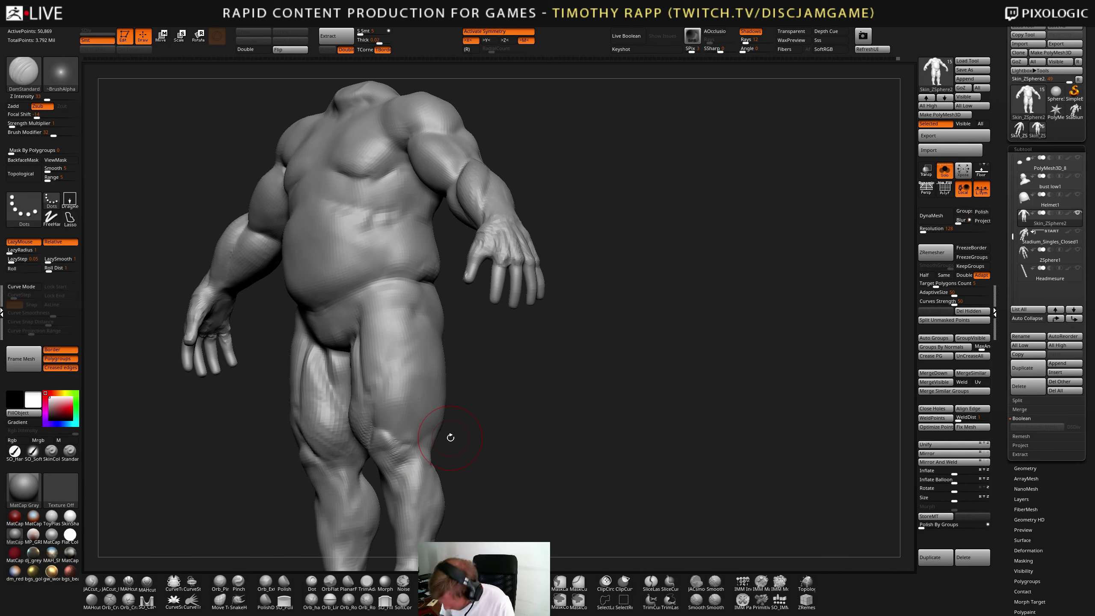
- Carve the muscle separations on the front of the thighs from hip to knee with the DamStandard brush
shift+right_drag(403, 410, 425, 399)
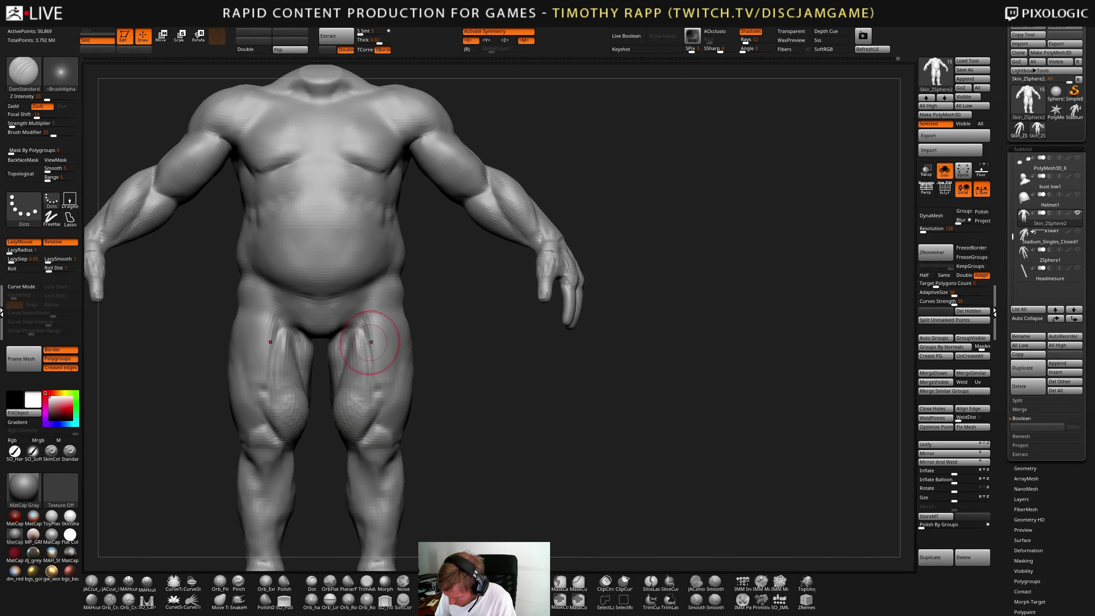
drag(376, 378, 366, 332)
mouse_move(369, 337)
mouse_down()
mouse_move(382, 354)
mouse_move(382, 396)
mouse_up()
right_drag(364, 422, 379, 385)
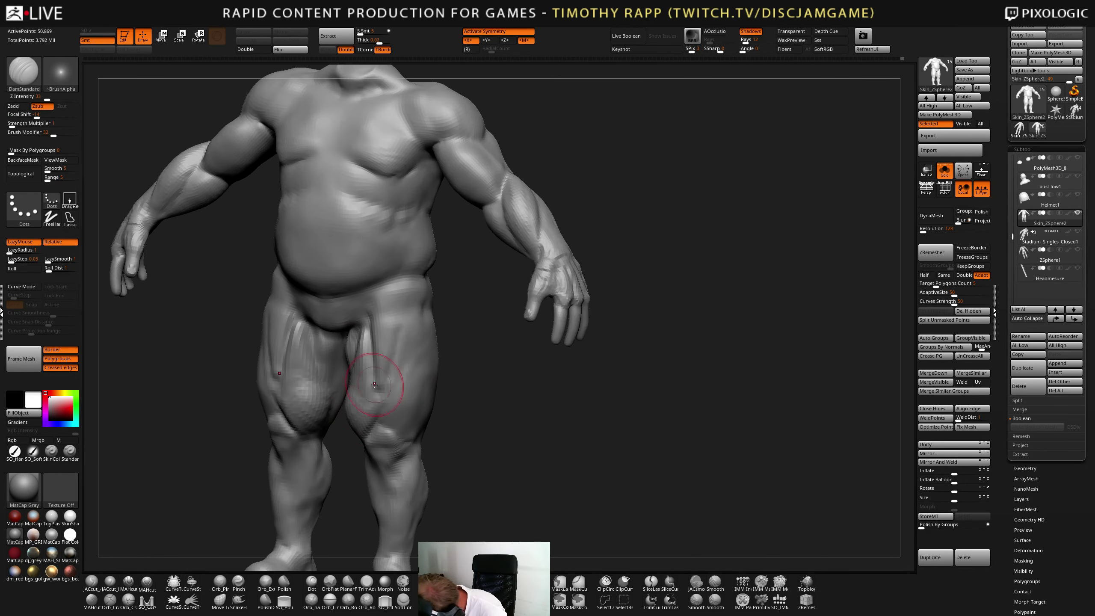
drag(379, 385, 405, 347)
right_drag(405, 346, 406, 367)
drag(407, 338, 409, 295)
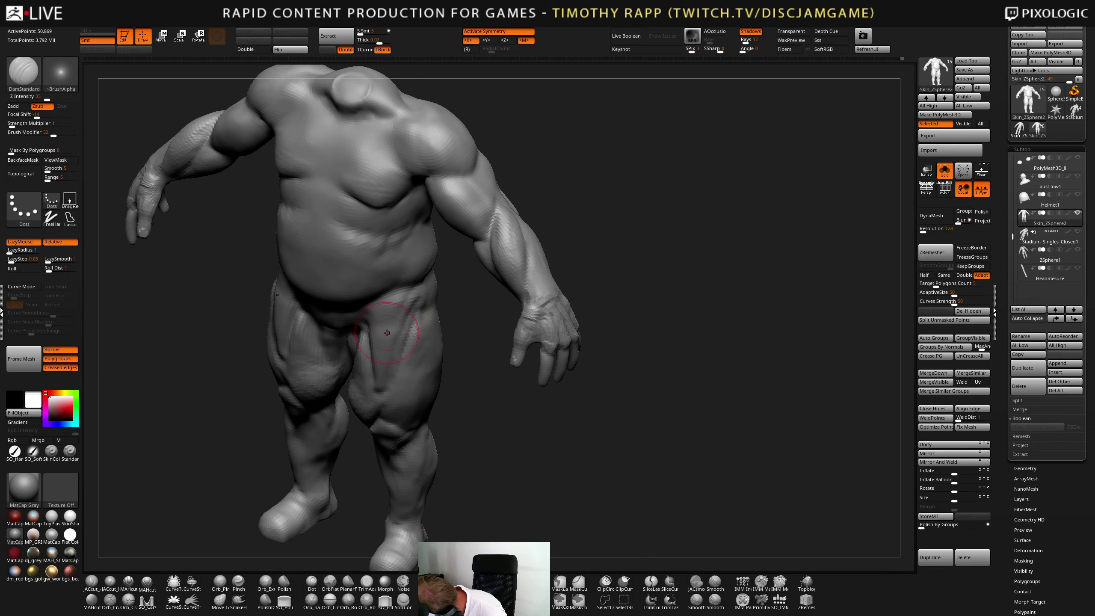
right_drag(390, 335, 405, 317)
mouse_move(381, 300)
mouse_down()
mouse_move(354, 350)
mouse_move(367, 371)
mouse_up()
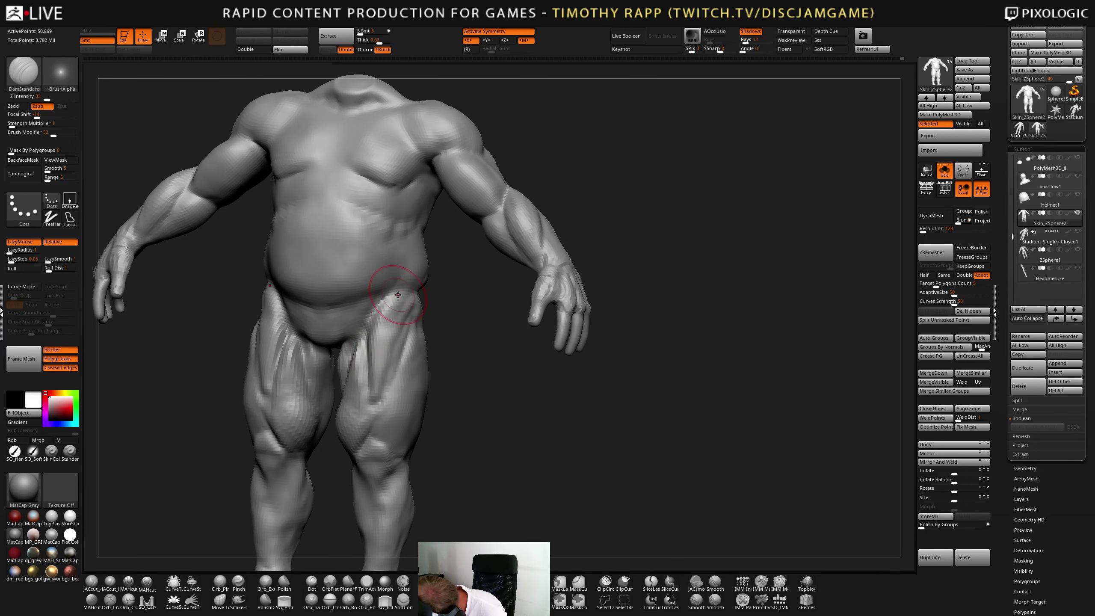
- Cut the crease between the lower abdomen and the upper thighs with the DamStandard brush
right_drag(398, 295, 406, 318)
drag(406, 318, 390, 308)
right_drag(390, 309, 369, 318)
drag(380, 301, 354, 340)
right_drag(354, 340, 347, 320)
- Build up the upper inner thighs beside the groin with the ClayTubes brush and smooth them
key(b)
key(c)
key(t)
drag(354, 311, 349, 345)
right_drag(349, 345, 362, 327)
shift+drag(363, 328, 351, 332)
right_drag(352, 332, 348, 344)
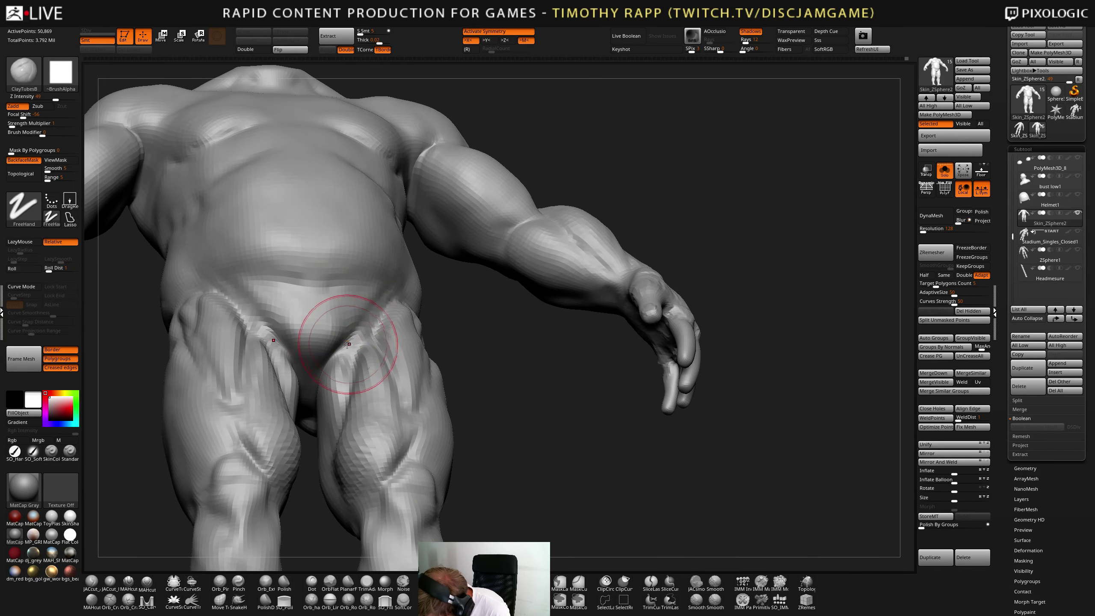
- Add volume to the inner thigh muscles where they meet the groin with the ClayBuildup brush
key(b)
key(c)
key(b)
drag(345, 341, 335, 354)
mouse_move(336, 355)
right_down()
mouse_move(322, 359)
mouse_move(330, 347)
right_up()
drag(347, 342, 323, 371)
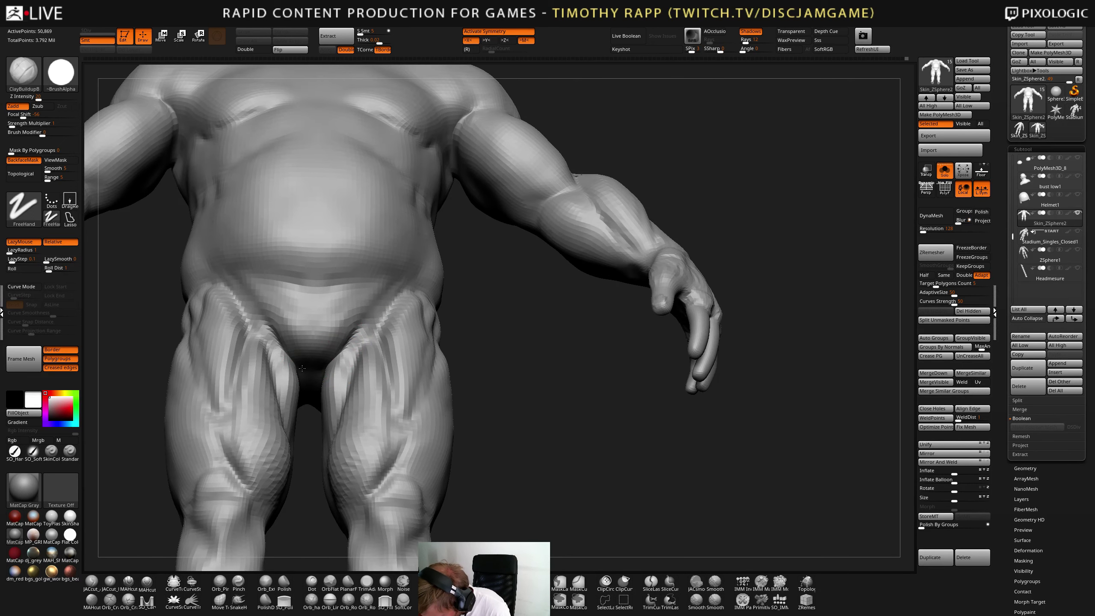
mouse_move(301, 347)
right_down()
mouse_move(315, 353)
mouse_move(312, 309)
mouse_move(319, 321)
mouse_move(359, 299)
right_up()
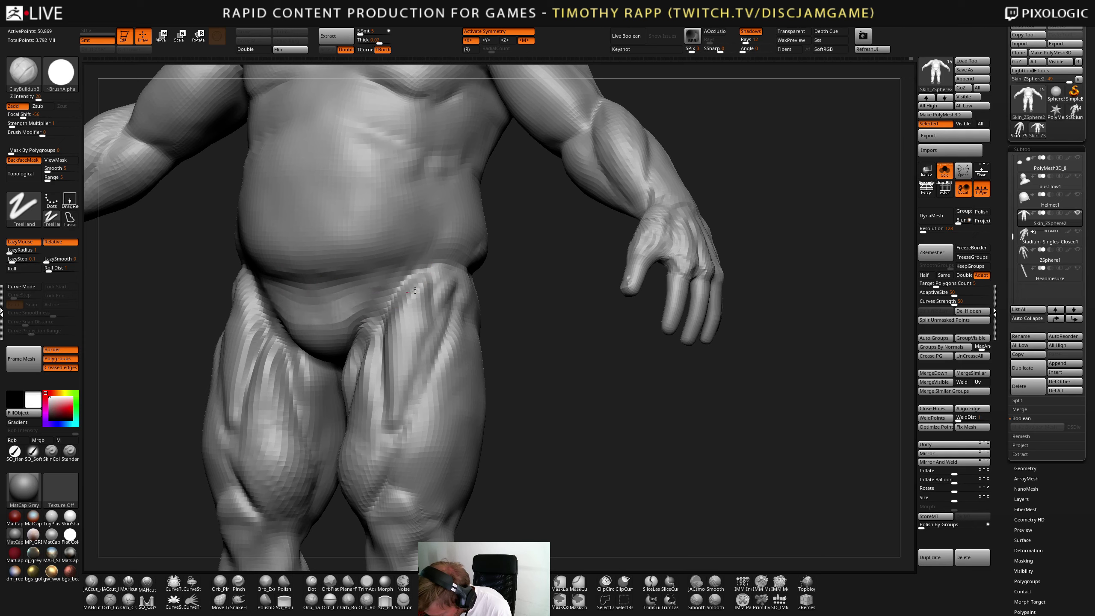
mouse_move(372, 287)
right_down()
mouse_move(390, 283)
mouse_move(328, 299)
right_up()
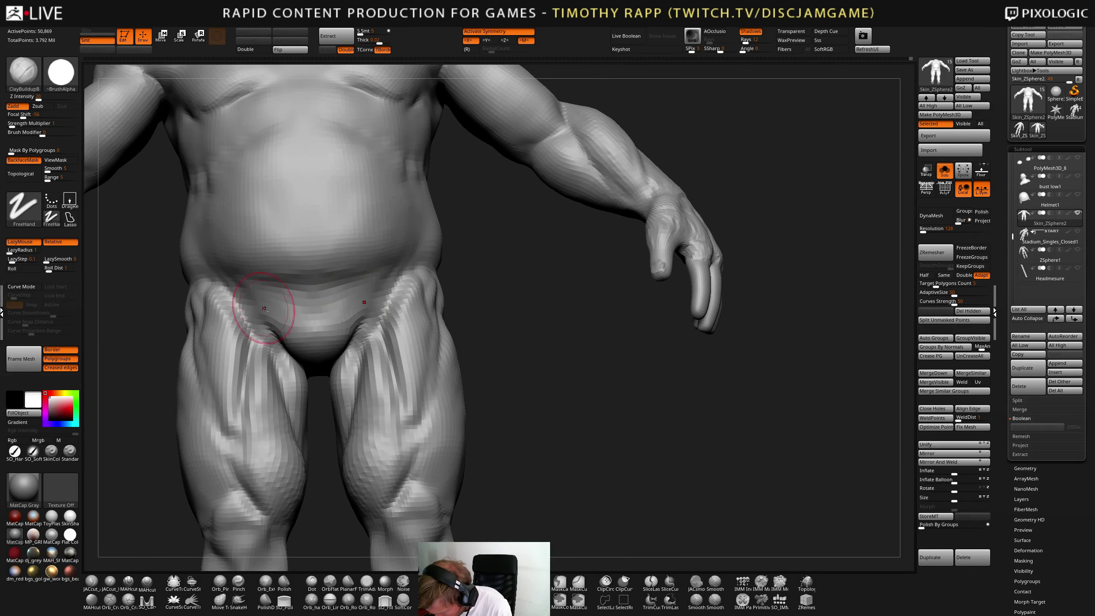
- Sharpen the groin crease along the pelvis with the DamStandard brush
key(b)
key(d)
key(s)
drag(245, 298, 276, 343)
mouse_move(304, 362)
right_down()
mouse_move(308, 372)
mouse_move(432, 287)
mouse_move(397, 284)
mouse_move(130, 422)
right_up()
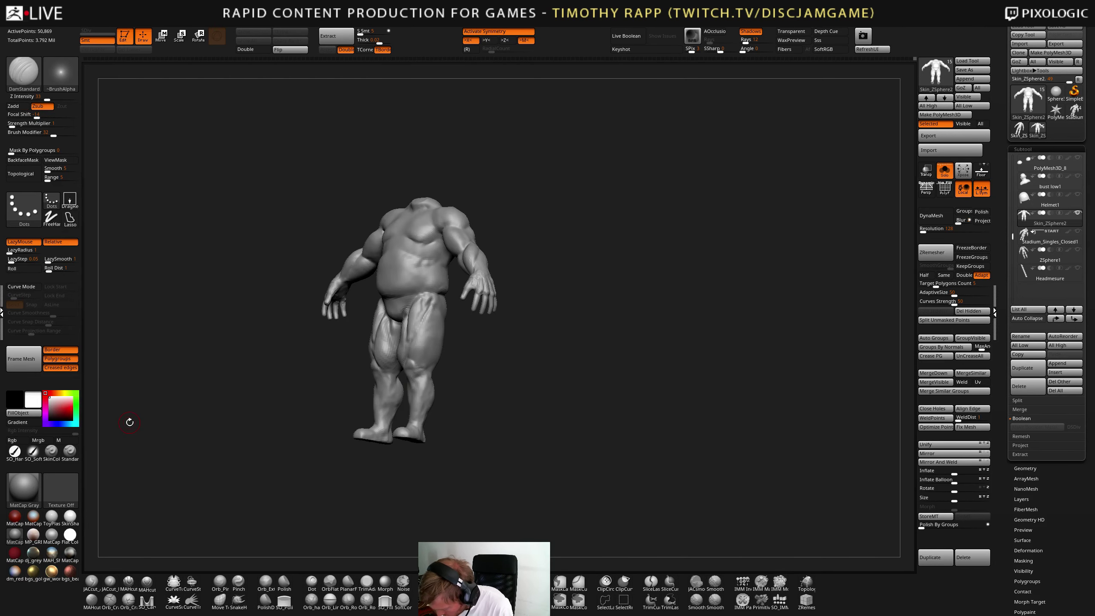
- Refine the front and inner thigh muscles with the ClayTubes brush and smooth them above the knee
right_drag(425, 386, 468, 403)
ctrl+right_drag(468, 404, 495, 446)
ctrl+right_drag(547, 371, 530, 390)
right_drag(531, 390, 540, 308)
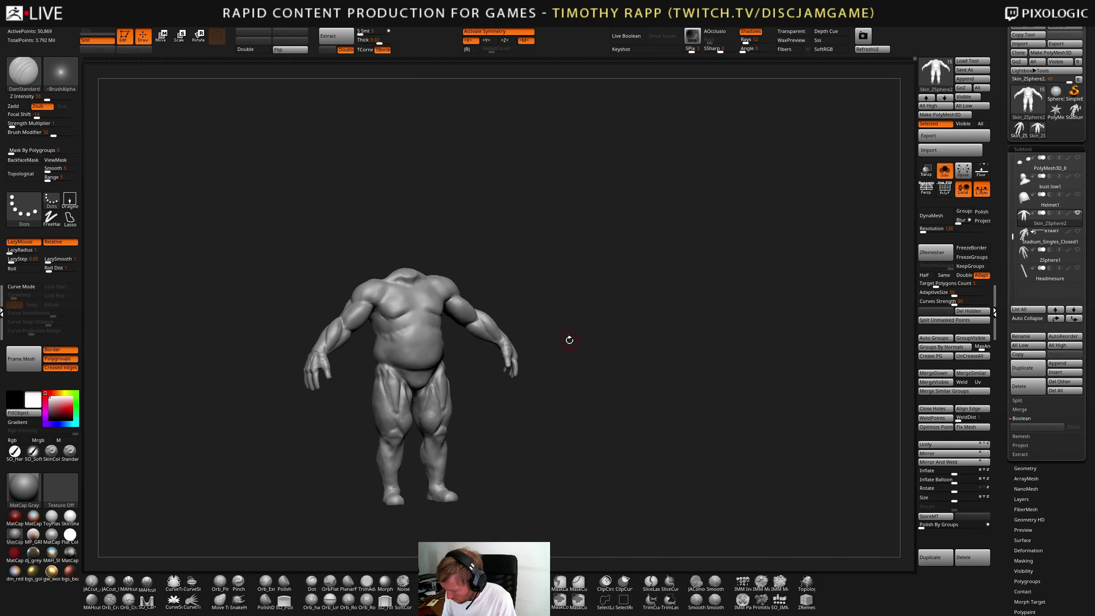
mouse_move(457, 402)
ctrl+right_down()
mouse_move(512, 413)
mouse_move(481, 382)
mouse_move(424, 380)
mouse_move(428, 372)
ctrl+right_up()
key(2)
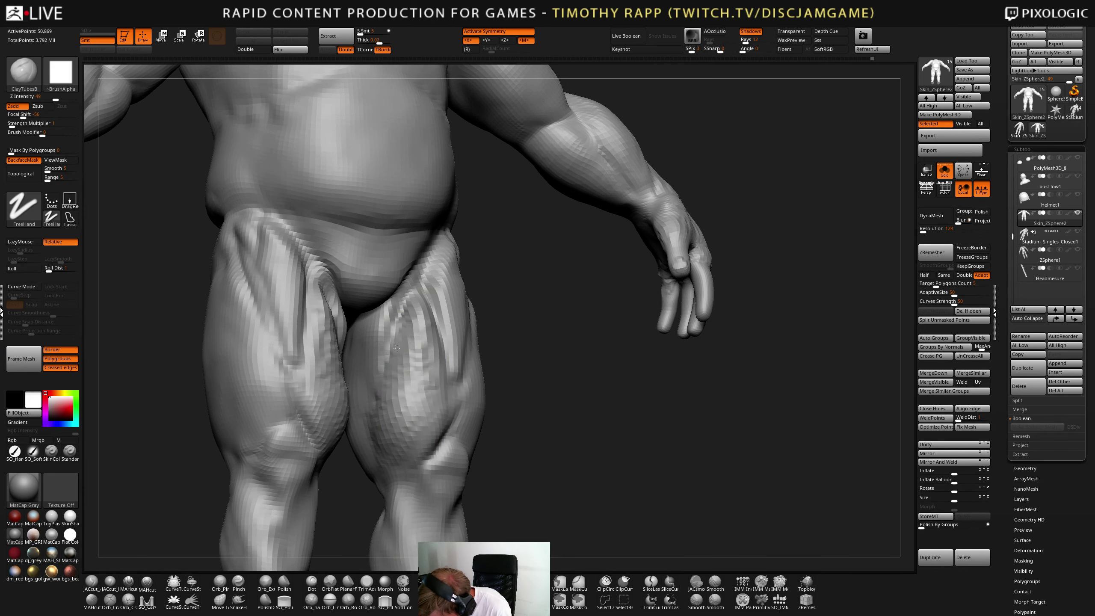
mouse_move(396, 348)
right_down()
mouse_move(379, 355)
mouse_move(403, 371)
right_up()
shift+drag(403, 388, 388, 431)
- Define the rear inner thigh muscles with the DamStandard brush
mouse_move(396, 429)
alt+right_down()
mouse_move(416, 354)
mouse_move(381, 375)
mouse_move(403, 439)
mouse_move(413, 385)
mouse_move(478, 395)
mouse_move(427, 407)
alt+right_up()
key(b)
key(d)
key(s)
mouse_move(349, 470)
shift+right_down()
mouse_move(395, 462)
mouse_move(440, 426)
mouse_move(428, 358)
mouse_move(474, 384)
mouse_move(443, 414)
mouse_move(381, 418)
mouse_move(412, 391)
mouse_move(445, 382)
mouse_move(391, 440)
mouse_move(411, 440)
shift+right_up()
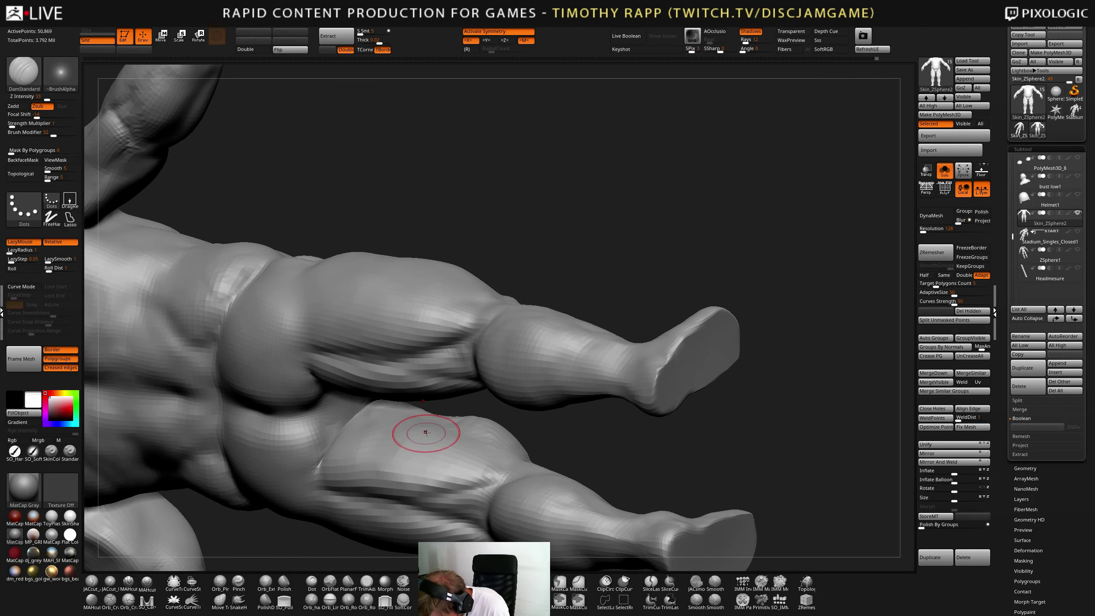
key(shift)
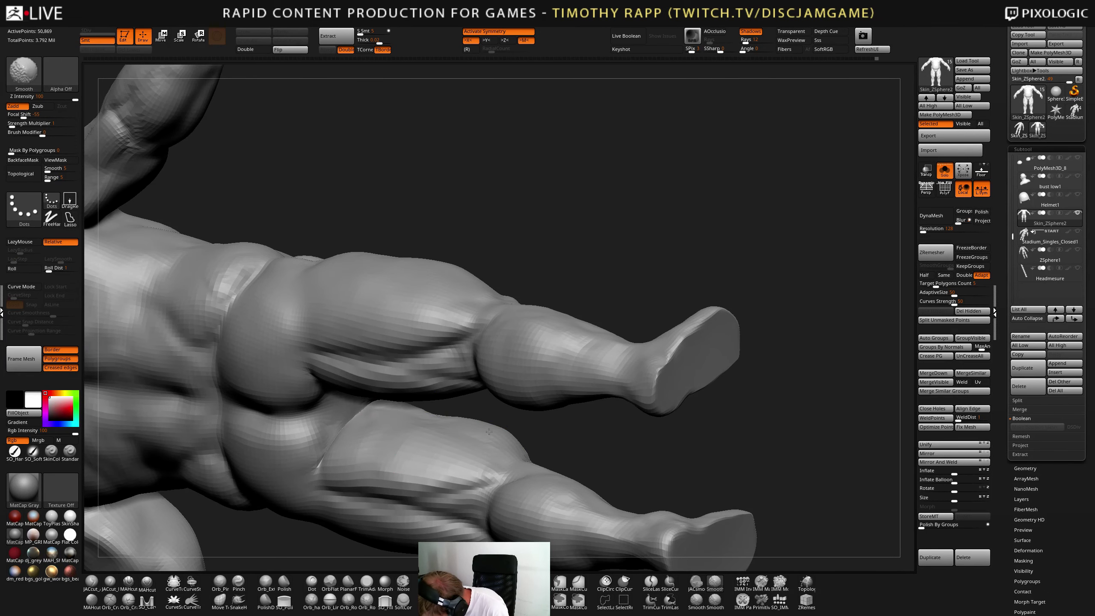
- Fill out the inner thigh muscles from behind and below with an enlarged ClayBuildup brush
key(b)
key(c)
key(b)
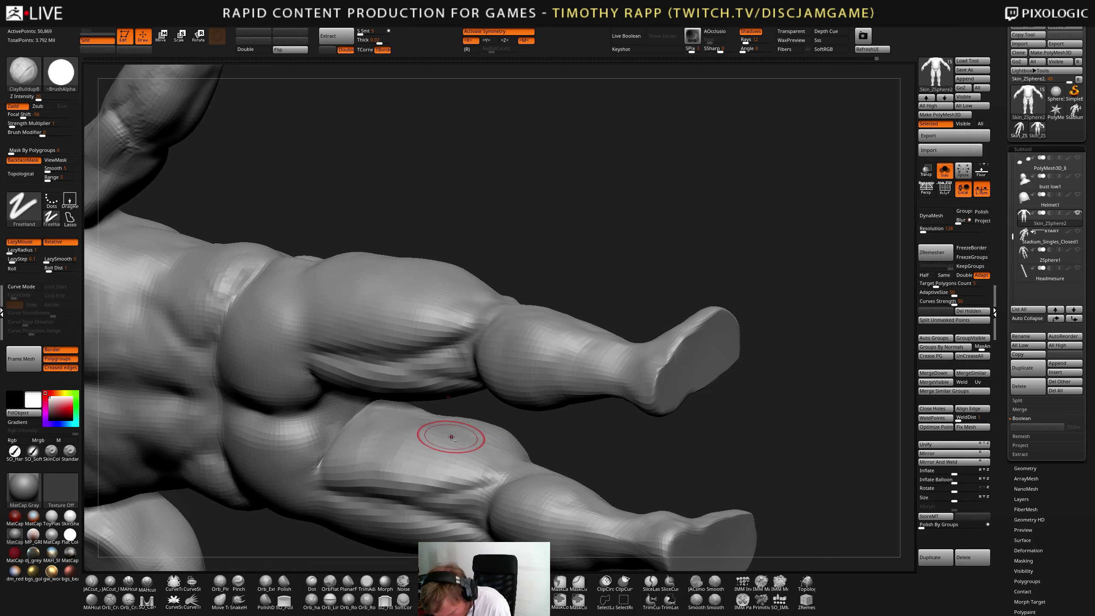
key(bracketright)
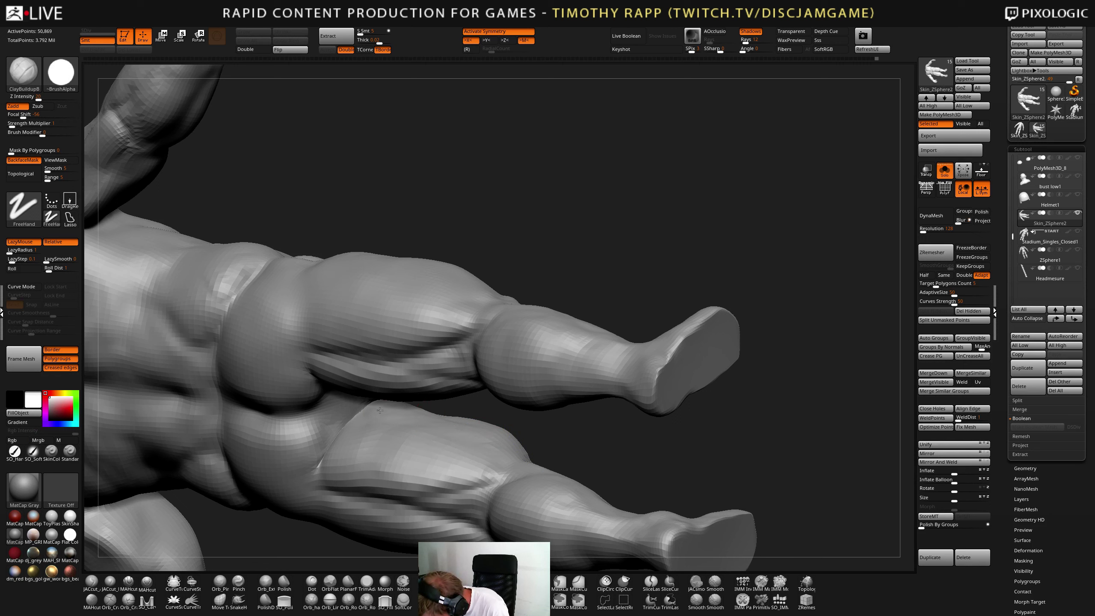
mouse_move(482, 421)
right_down()
mouse_move(517, 416)
mouse_move(468, 436)
mouse_move(479, 406)
right_up()
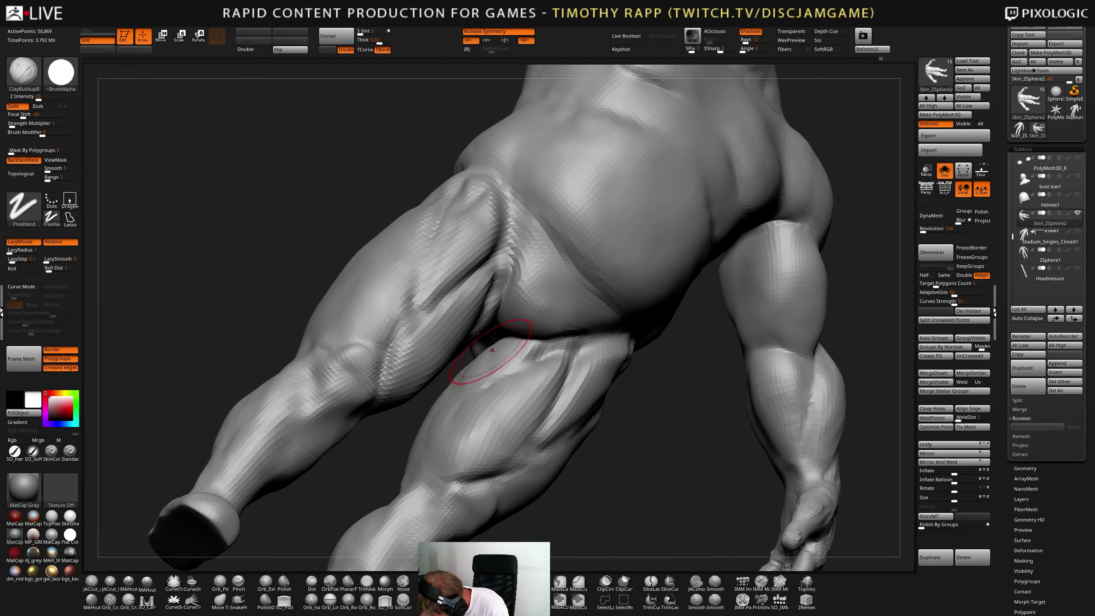
right_drag(484, 358, 497, 354)
mouse_move(459, 391)
right_down()
mouse_move(435, 428)
mouse_move(432, 465)
right_up()
- Carve the inner knee and the transition into the calf with the DamStandard brush
key(b)
key(d)
key(s)
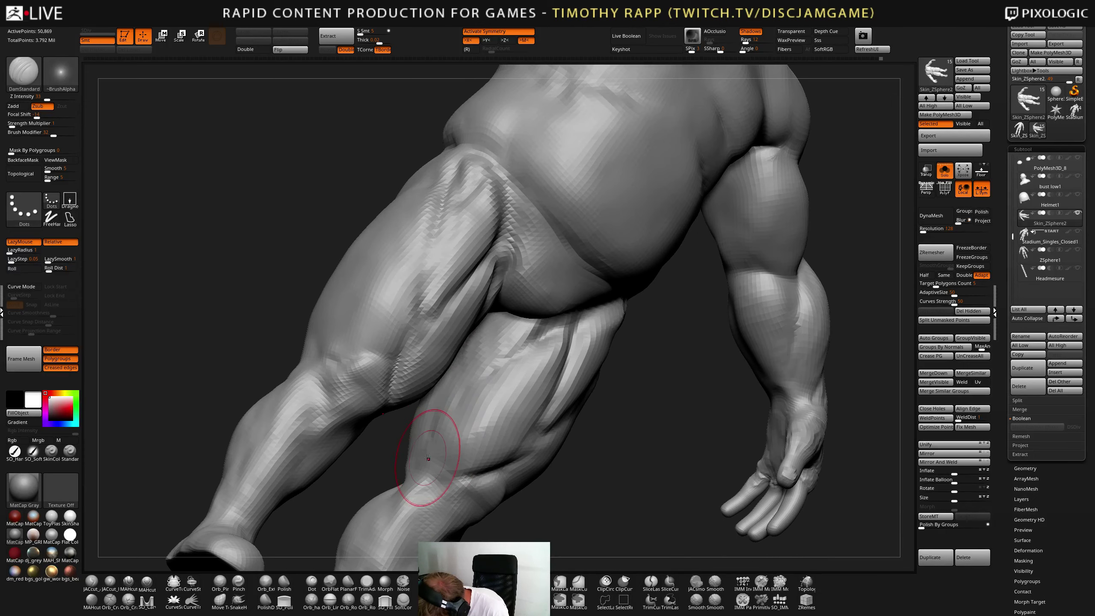
mouse_move(401, 510)
right_down()
mouse_move(439, 452)
mouse_move(428, 422)
right_up()
right_drag(409, 477, 438, 407)
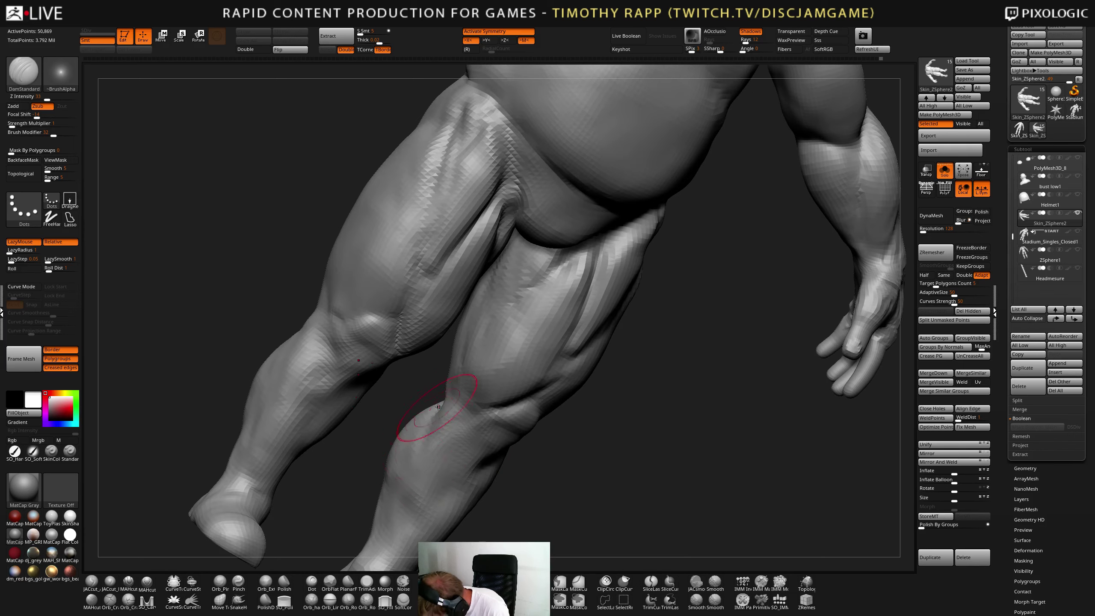
right_drag(430, 453, 476, 447)
right_drag(417, 406, 428, 417)
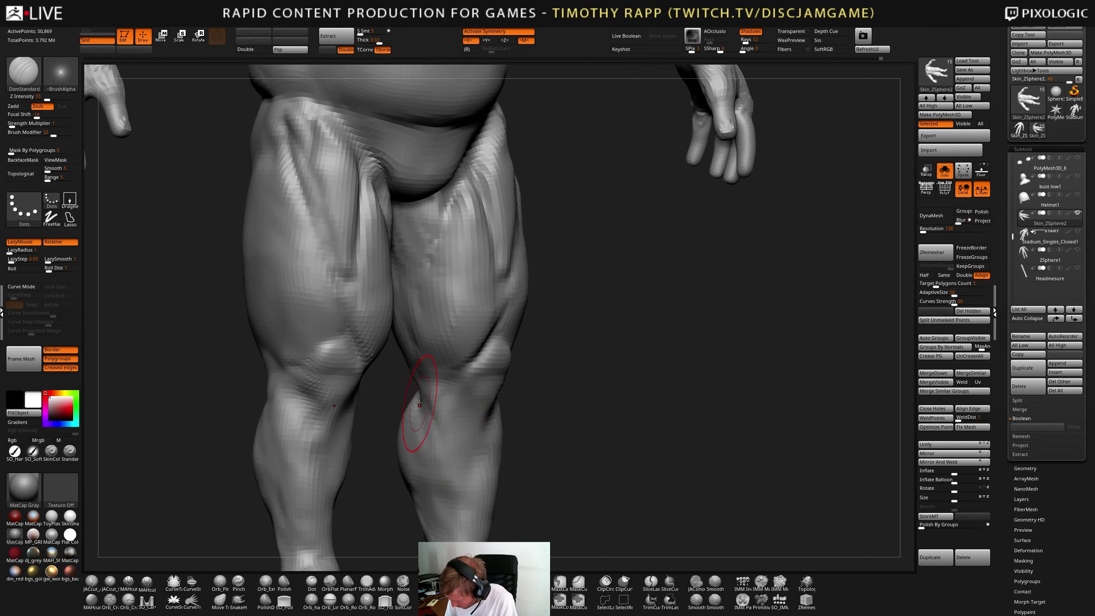
- Build up the muscle forms below the inner knees and along the shins with the ClayTubes brush
mouse_move(516, 446)
right_down()
mouse_move(455, 441)
mouse_move(445, 418)
right_up()
key(b)
key(c)
key(t)
drag(421, 388, 439, 446)
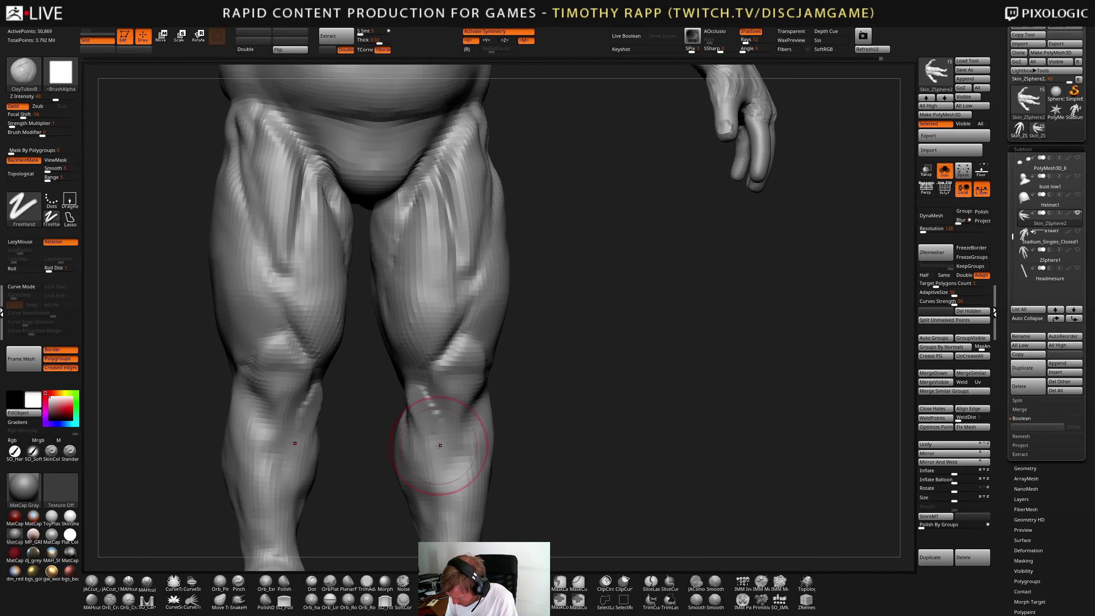
right_drag(440, 428, 454, 427)
drag(429, 417, 415, 391)
mouse_move(425, 438)
right_down()
mouse_move(438, 441)
mouse_move(398, 396)
mouse_move(416, 395)
right_up()
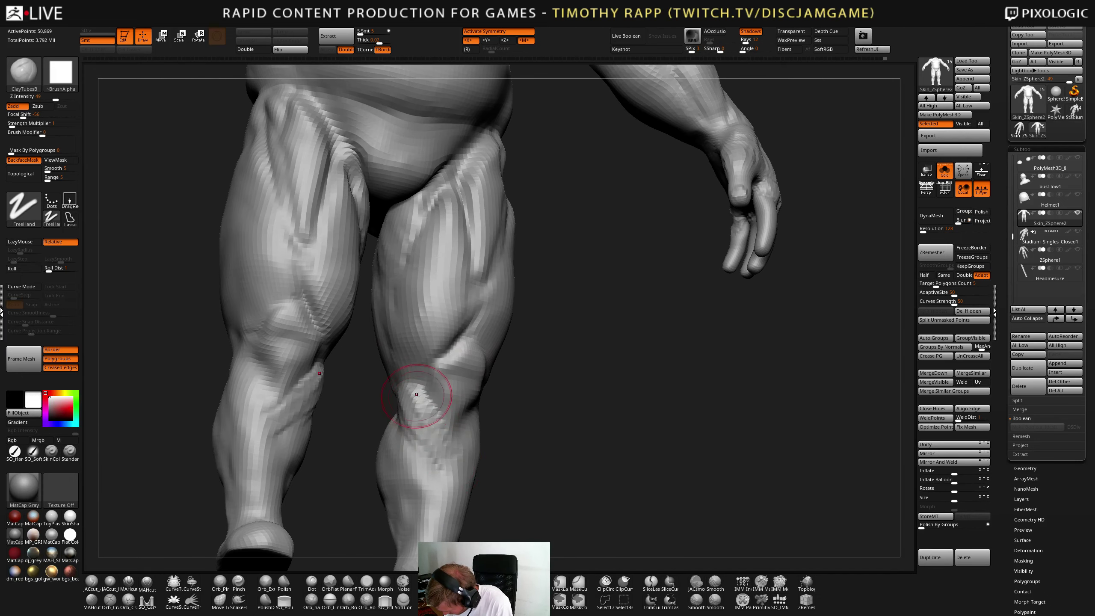
- Carve the crease on the outer side of the lower legs just below the knees with the DamStandard brush
mouse_move(427, 442)
shift+right_down()
mouse_move(464, 453)
mouse_move(475, 427)
shift+right_up()
key(b)
key(d)
key(s)
drag(472, 405, 453, 432)
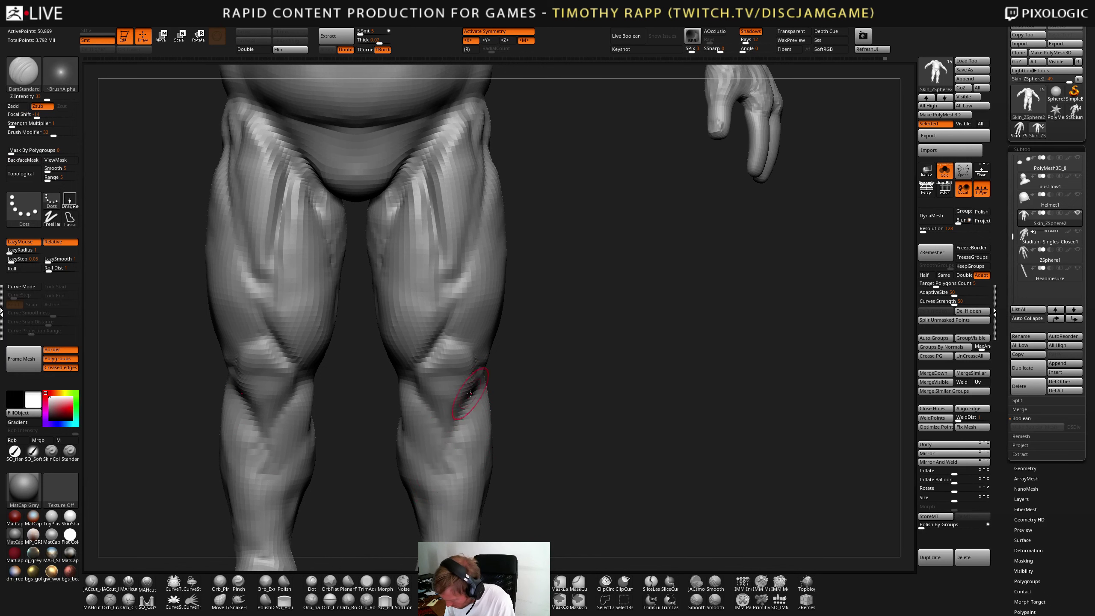
alt+right_drag(463, 487, 401, 453)
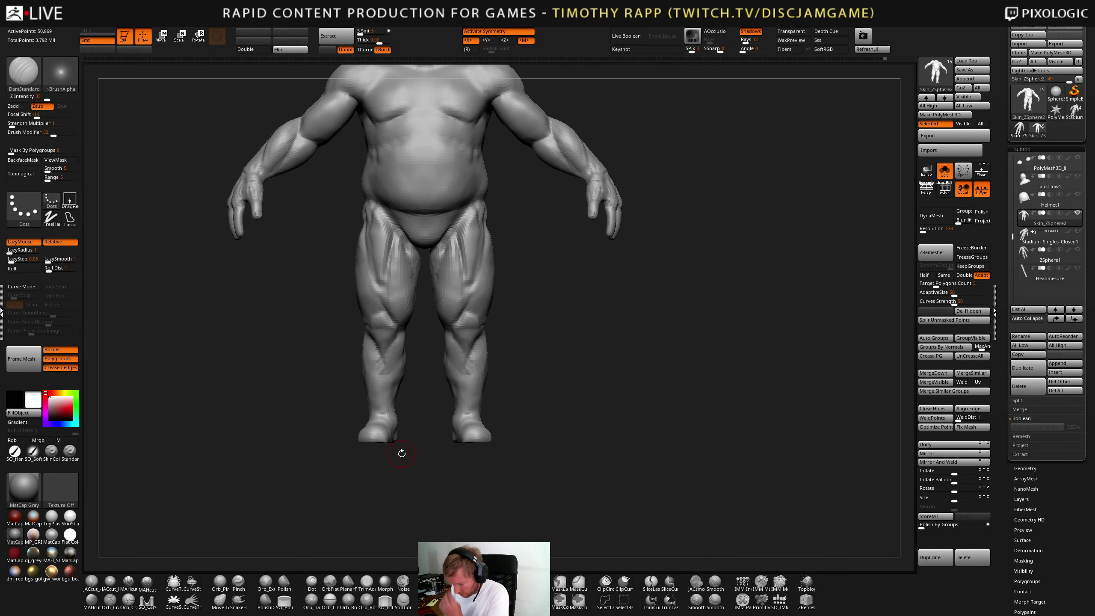
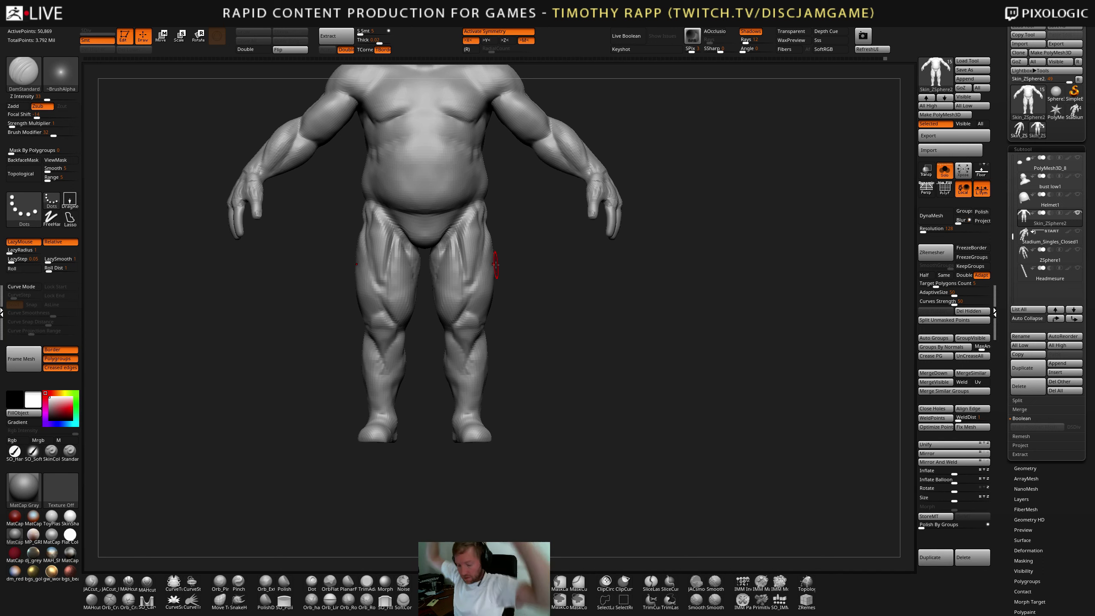
- Shape the front of the hips at the top of the thighs with the ClayTubes brush
key(2)
mouse_move(493, 250)
alt+right_down()
mouse_move(510, 341)
mouse_move(479, 320)
alt+right_up()
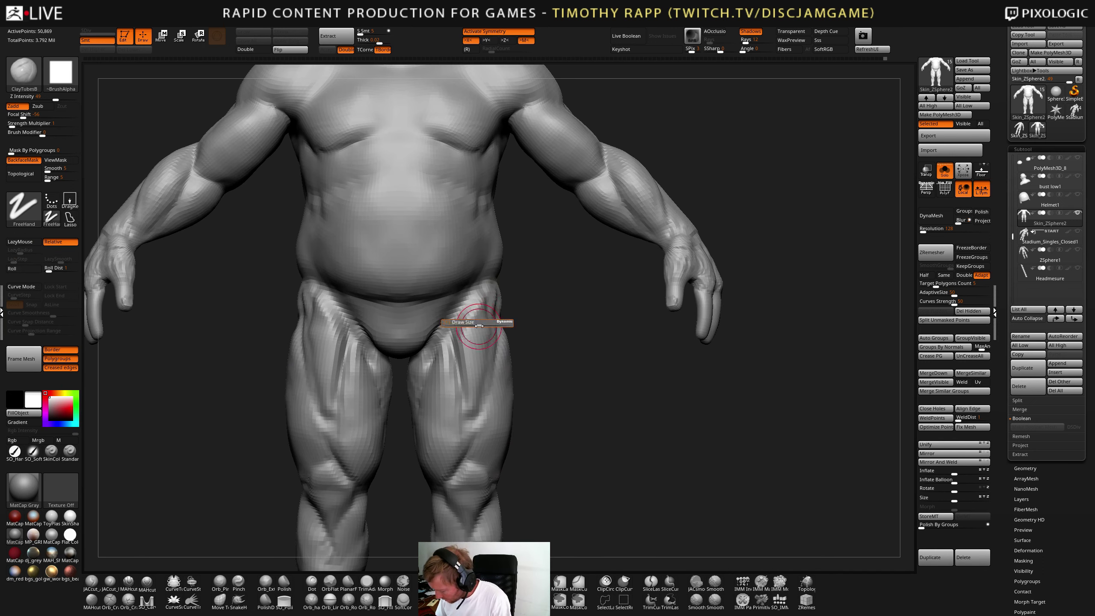
alt+drag(486, 299, 477, 302)
right_drag(517, 293, 487, 301)
mouse_move(487, 300)
mouse_down()
mouse_move(482, 317)
mouse_move(495, 302)
mouse_up()
right_drag(469, 394, 427, 360)
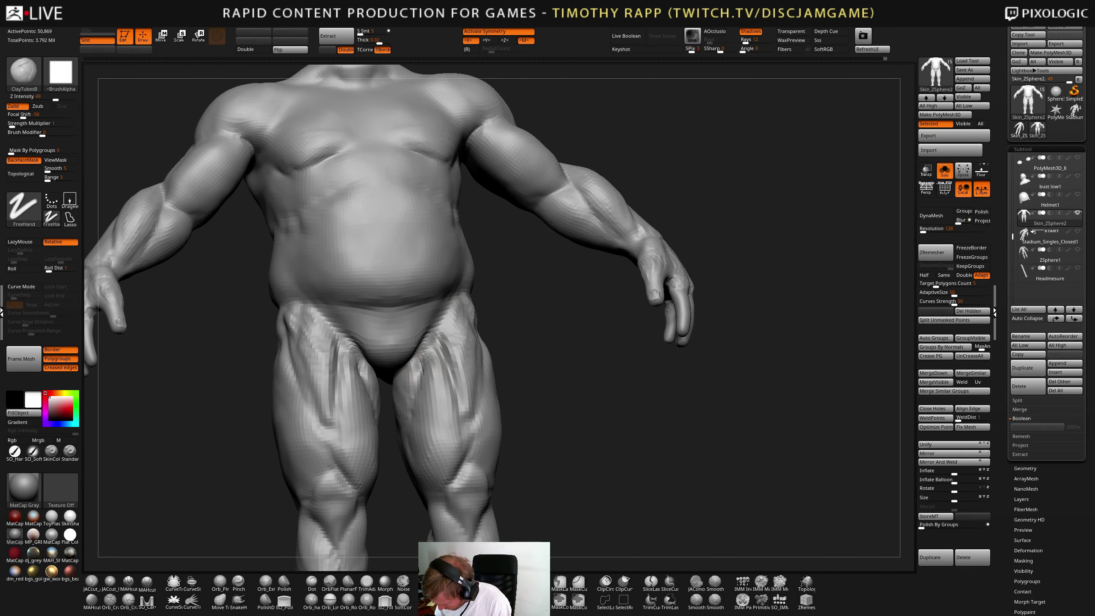
- Smooth the upper inner thighs and redefine their edges beside the groin with the DamStandard brush
right_drag(428, 446, 415, 369)
shift+drag(416, 368, 409, 399)
key(b)
key(d)
key(s)
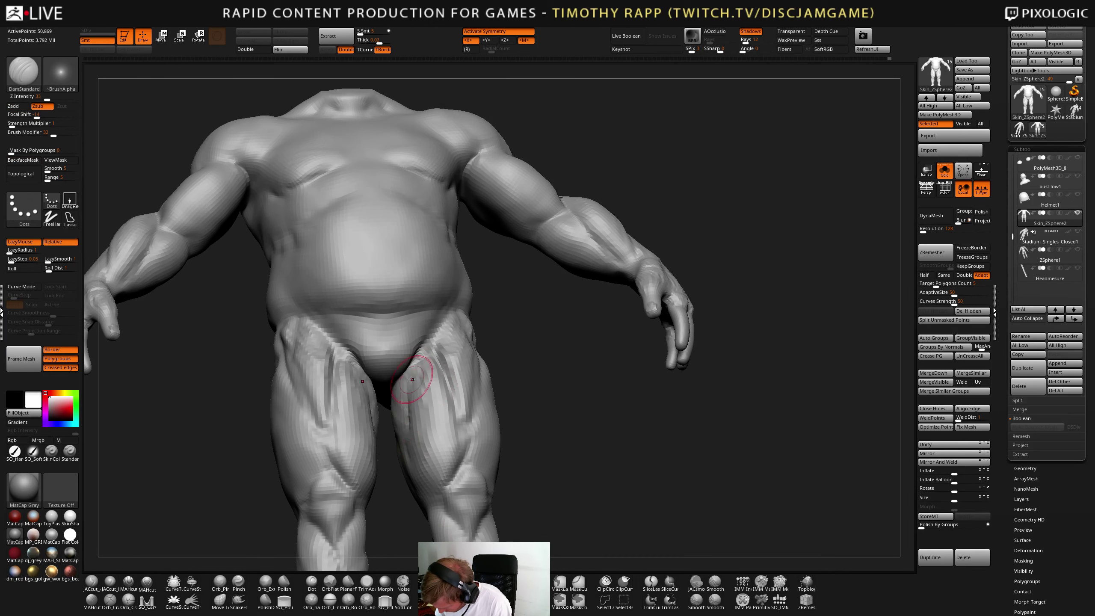
mouse_move(412, 379)
right_down()
mouse_move(404, 414)
mouse_move(454, 361)
mouse_move(408, 360)
mouse_move(385, 372)
mouse_move(395, 391)
right_up()
key(shift)
mouse_move(415, 335)
right_down()
mouse_move(391, 395)
mouse_move(390, 356)
mouse_move(377, 350)
mouse_move(418, 334)
right_up()
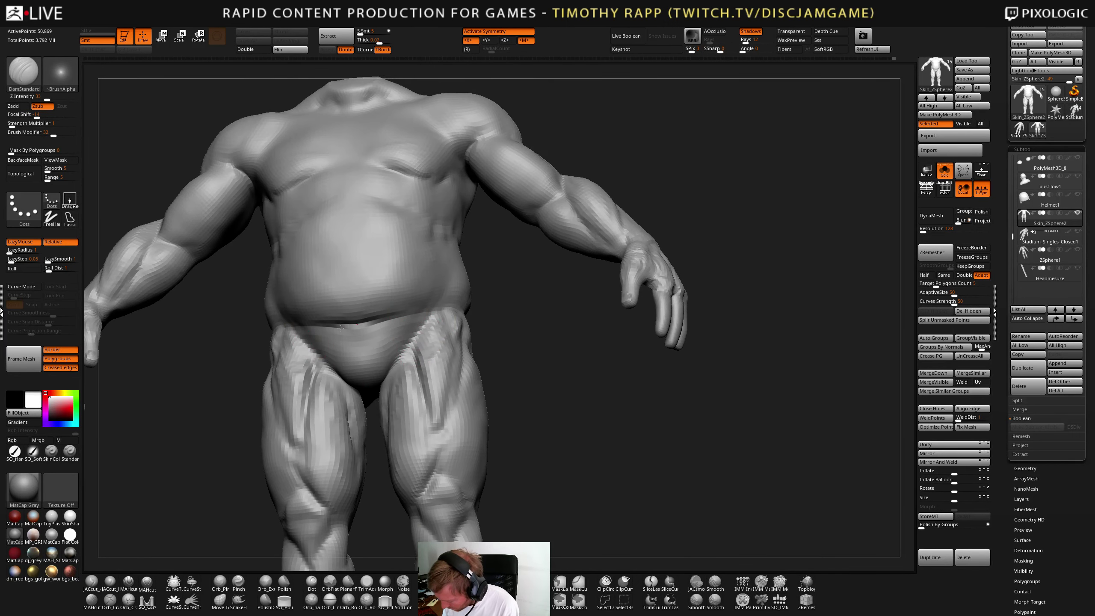
- Adjust the shape of the fold under the belly with a resized Move brush
mouse_move(340, 328)
right_down()
mouse_move(340, 317)
mouse_move(384, 315)
right_up()
key(b)
key(m)
key(v)
key(s)
drag(358, 320, 365, 321)
mouse_move(366, 327)
right_down()
mouse_move(421, 290)
mouse_move(441, 309)
mouse_move(451, 347)
mouse_move(444, 319)
right_up()
- Refine the lower abdomen beneath the belly fold with the DamStandard brush and smooth it towards the hips
key(b)
key(d)
key(s)
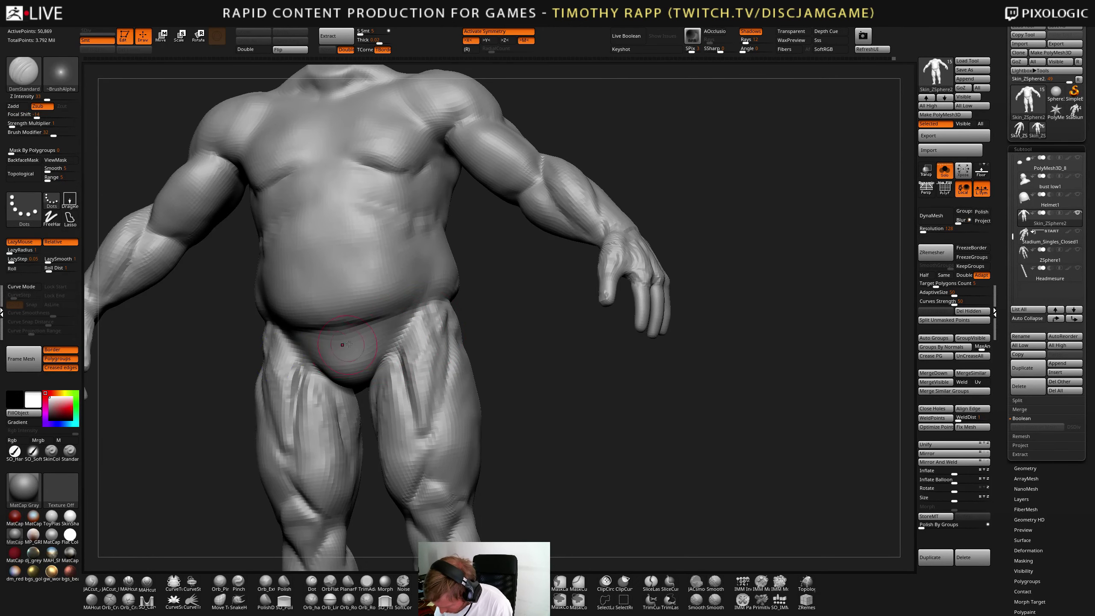
key(s)
key(shift)
shift+drag(345, 341, 310, 347)
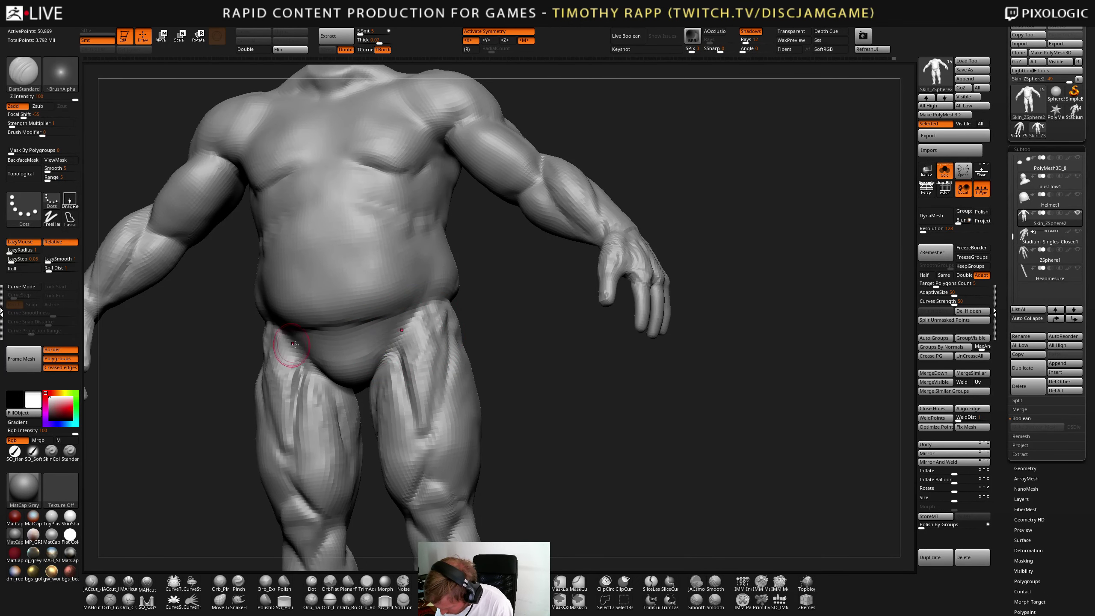
mouse_move(289, 350)
right_down()
mouse_move(349, 352)
mouse_move(357, 335)
right_up()
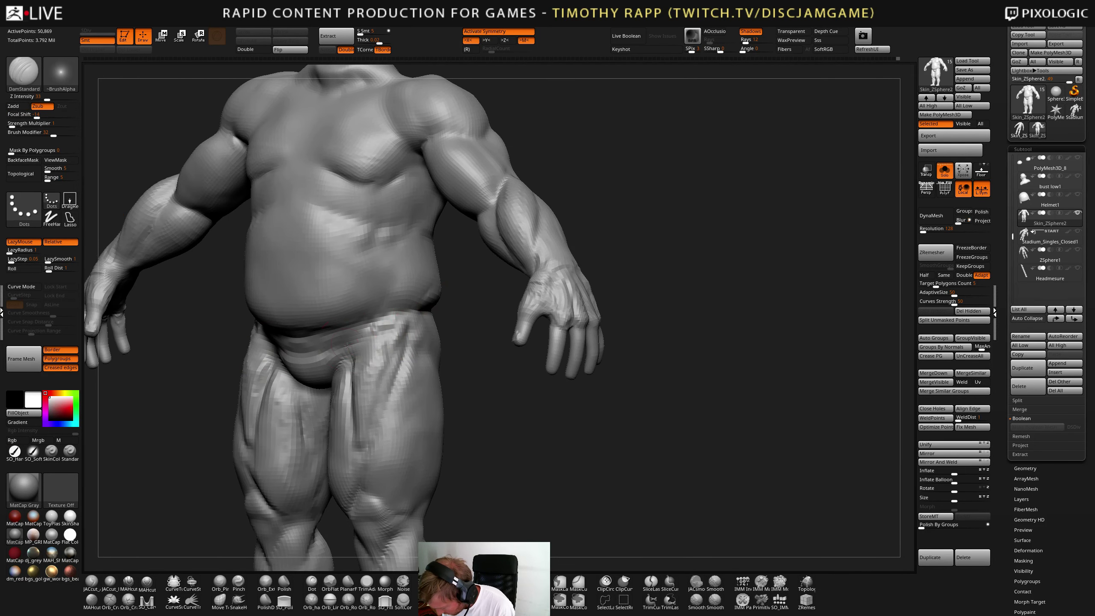
- Define the outer hips and the creases beneath the buttocks with the DamStandard brush
mouse_move(347, 345)
right_down()
mouse_move(391, 356)
mouse_move(351, 361)
right_up()
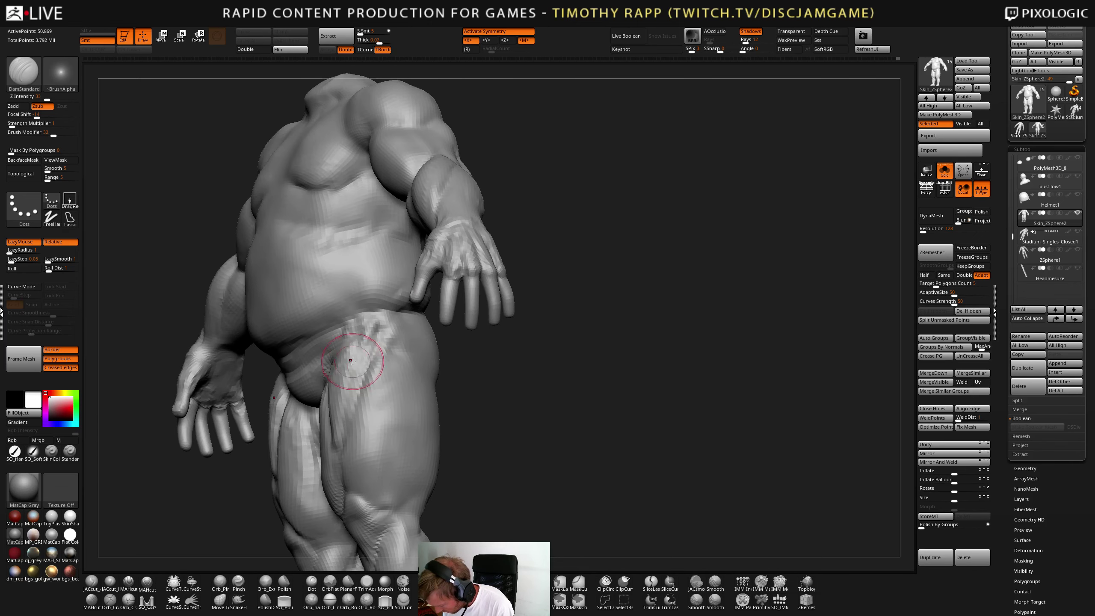
mouse_move(428, 355)
right_down()
mouse_move(391, 333)
mouse_move(420, 358)
mouse_move(455, 341)
right_up()
mouse_move(529, 329)
right_down()
mouse_move(686, 340)
mouse_move(673, 345)
right_up()
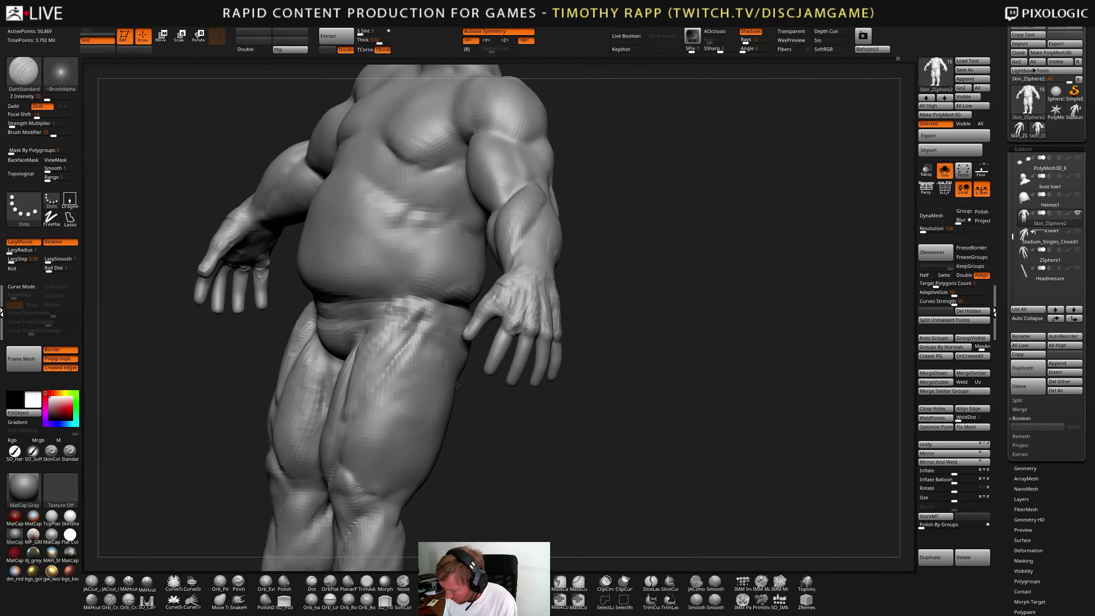
mouse_move(467, 375)
mouse_down()
mouse_move(435, 384)
mouse_move(461, 376)
mouse_move(393, 367)
mouse_move(511, 369)
mouse_move(445, 379)
mouse_move(486, 391)
mouse_up()
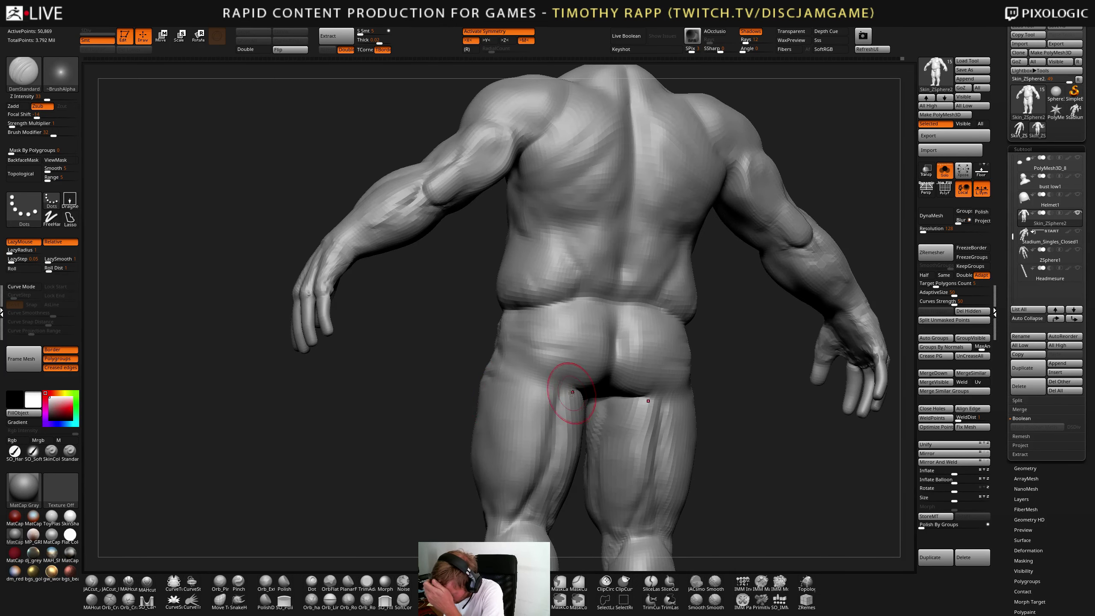
drag(572, 392, 585, 393)
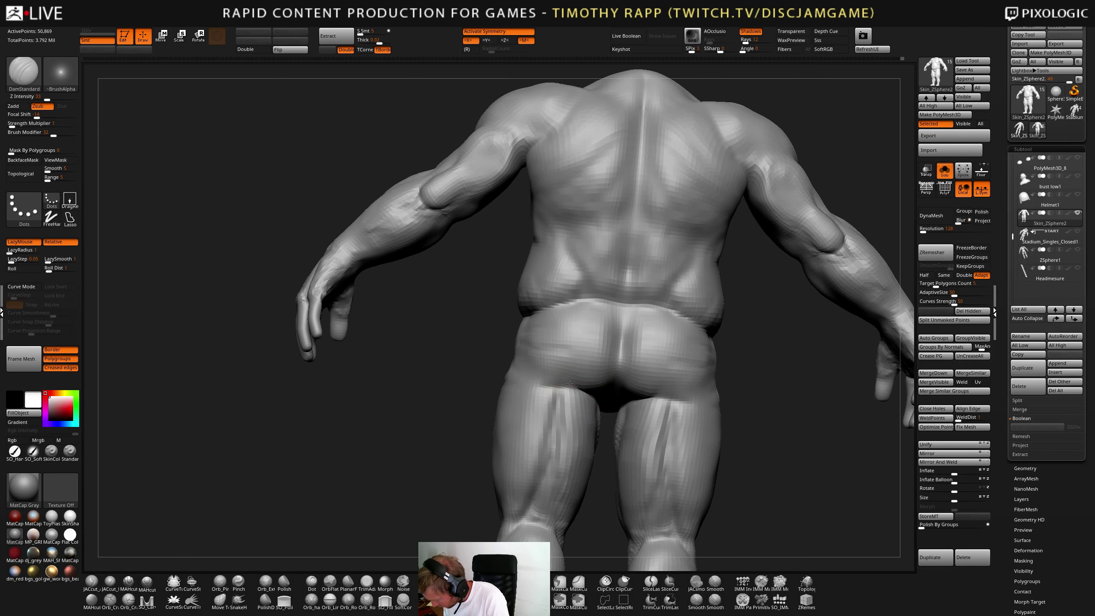
- Build up the lower abdomen and groin beneath the belly with the ClayTubes brush and smooth the result
mouse_move(503, 409)
right_down()
mouse_move(493, 405)
mouse_move(577, 435)
mouse_move(537, 407)
right_up()
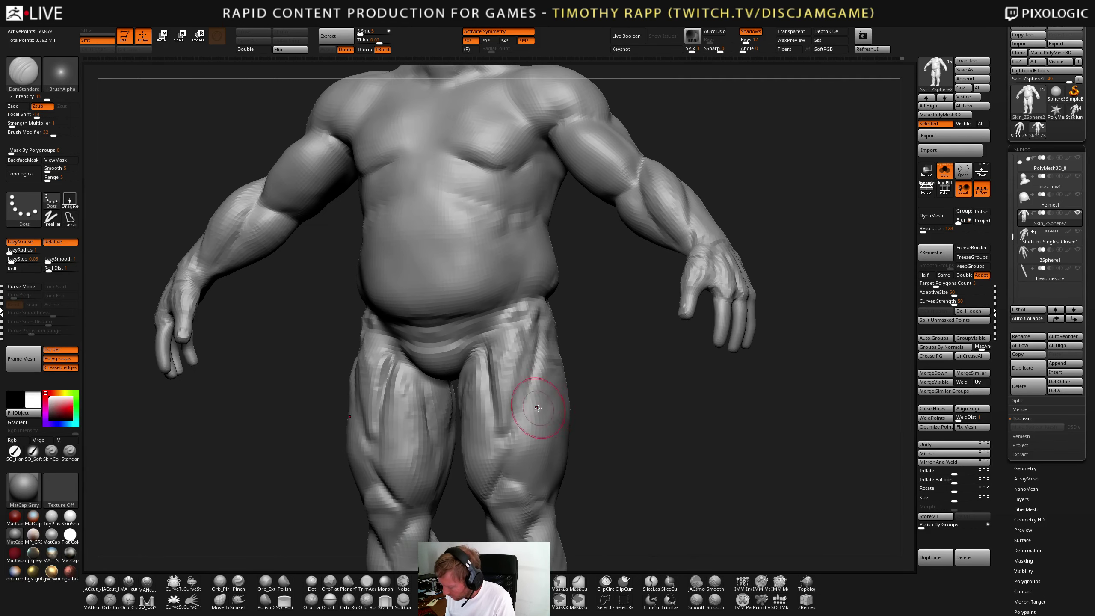
mouse_move(541, 341)
right_down()
mouse_move(522, 343)
mouse_move(519, 315)
mouse_move(459, 355)
mouse_move(464, 343)
right_up()
key(b)
key(c)
key(t)
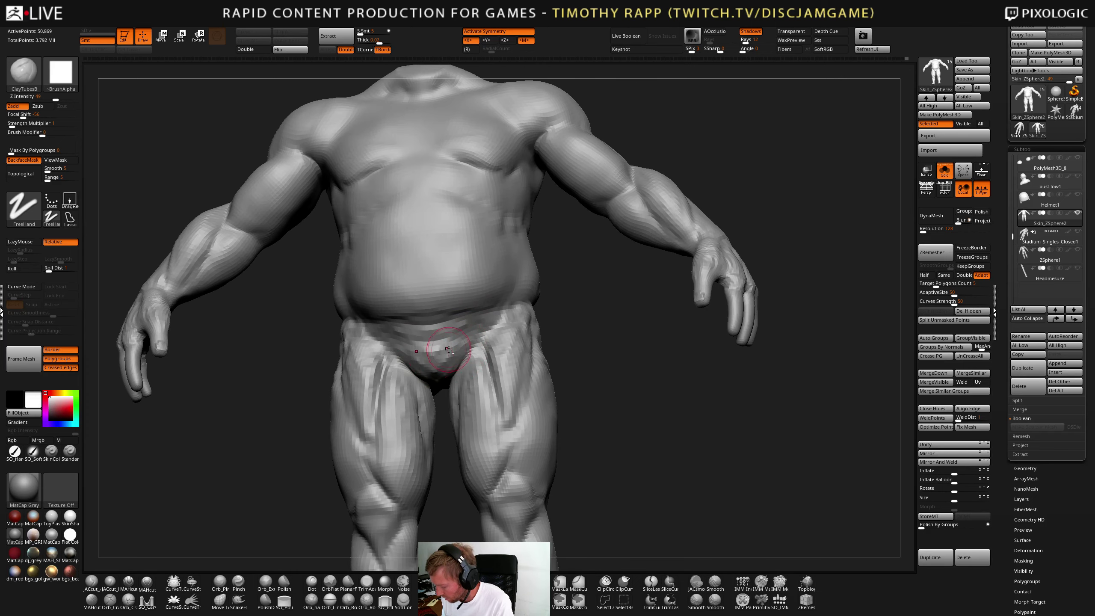
key(shift)
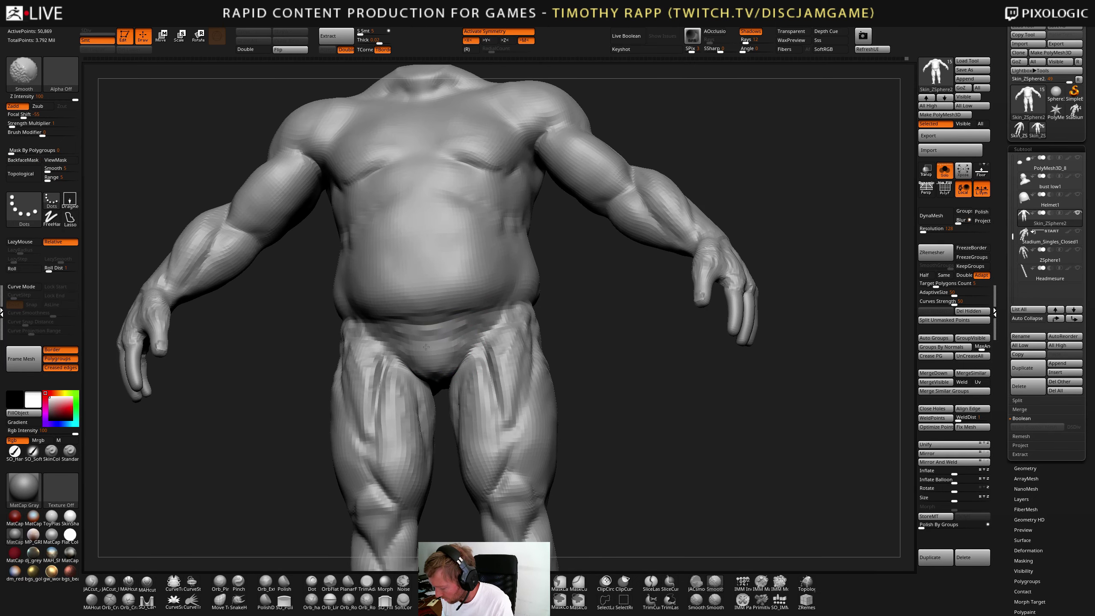
- Sharpen the creases between the lower abdomen and the upper thighs with the DamStandard brush
mouse_move(447, 384)
right_down()
mouse_move(438, 386)
mouse_move(437, 367)
mouse_move(489, 357)
mouse_move(479, 336)
mouse_move(533, 367)
mouse_move(552, 357)
mouse_move(508, 360)
mouse_move(496, 345)
right_up()
ctrl+right_drag(496, 345, 508, 371)
ctrl+right_drag(509, 327, 508, 395)
right_drag(507, 395, 528, 359)
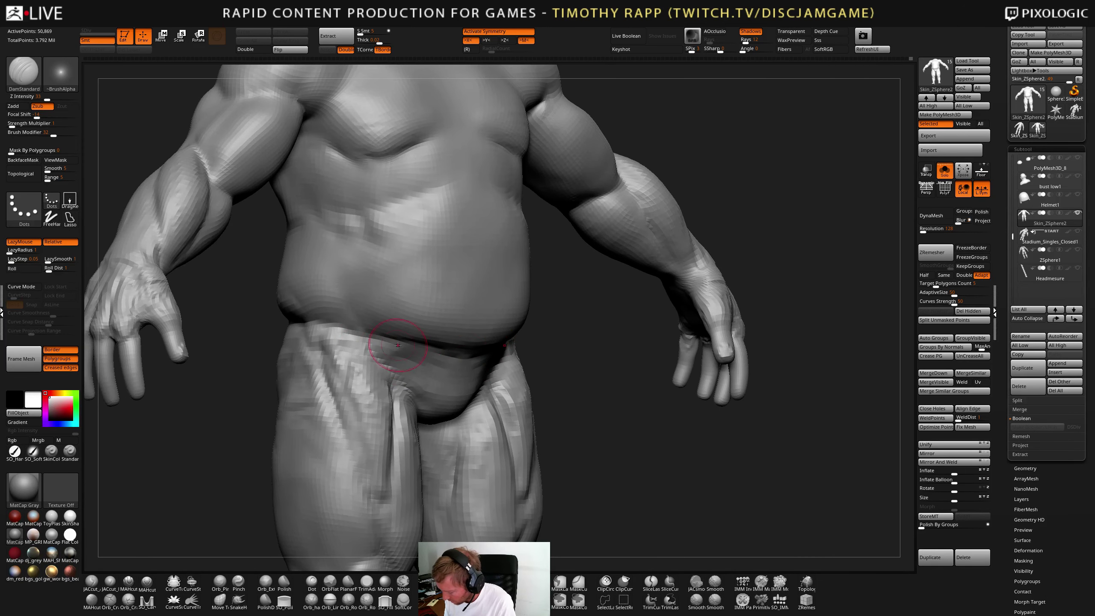
right_drag(397, 345, 544, 373)
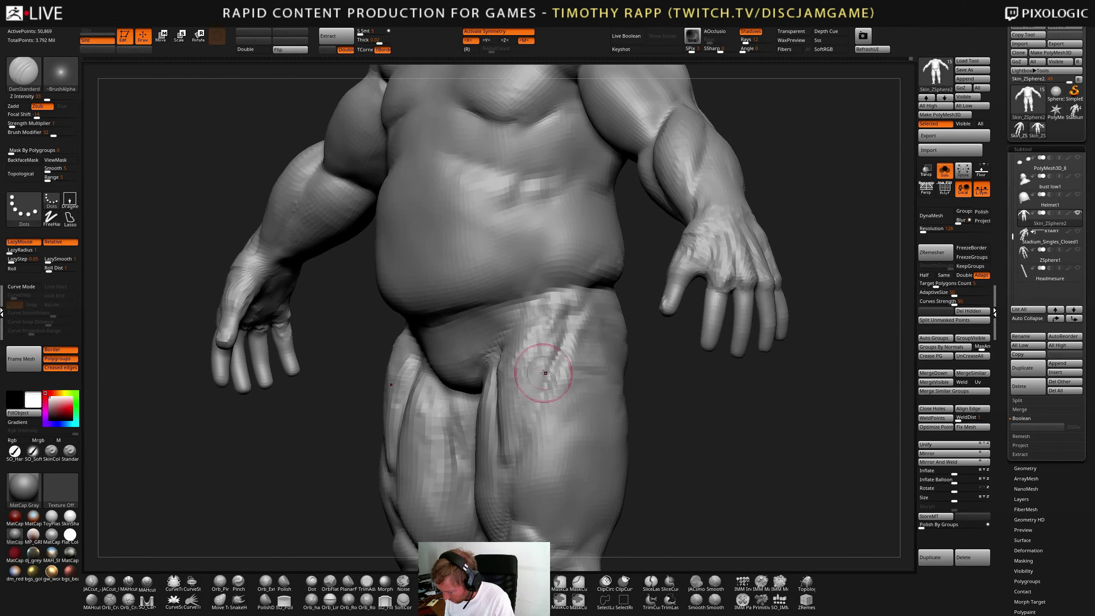
- Add volume to the upper front thighs beside the groin with the ClayTubes brush
key(b)
key(c)
key(t)
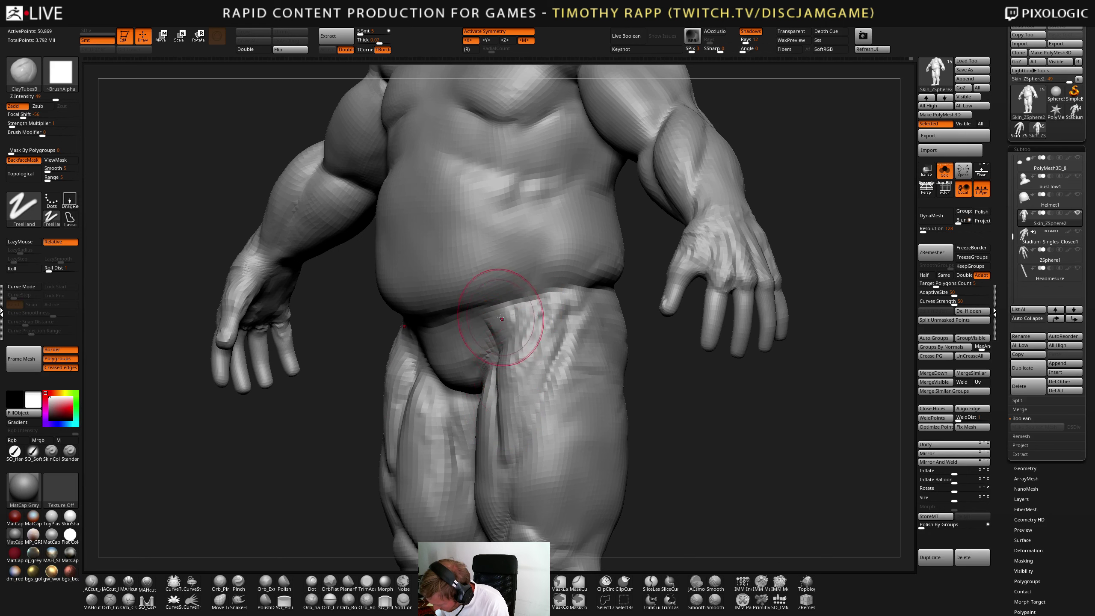
mouse_move(501, 318)
right_down()
mouse_move(506, 355)
mouse_move(550, 301)
mouse_move(560, 315)
right_up()
mouse_move(533, 317)
mouse_down()
mouse_move(550, 308)
mouse_move(544, 328)
mouse_up()
mouse_move(548, 320)
right_down()
mouse_move(509, 314)
mouse_move(530, 298)
right_up()
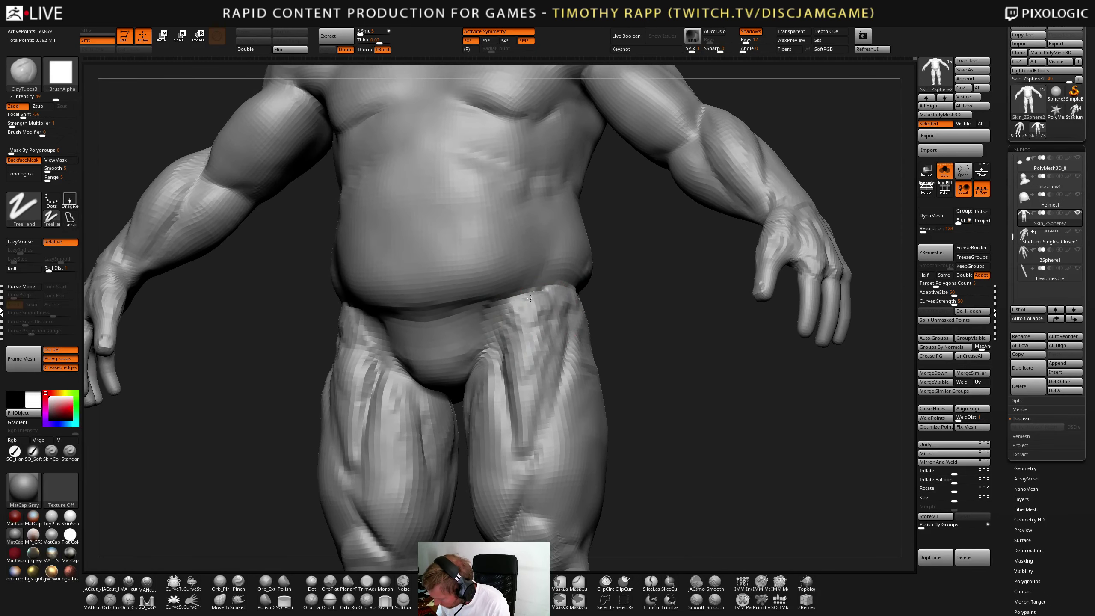
- Define the front of the hips just below the belly fold with the DamStandard brush
right_drag(596, 290, 572, 297)
key(b)
key(d)
key(s)
drag(564, 290, 664, 313)
mouse_move(548, 310)
right_down()
mouse_move(502, 303)
mouse_move(550, 313)
right_up()
- Smooth the muscle forms along the front of both thighs
key(f)
right_drag(504, 426, 637, 397)
alt+right_drag(585, 373, 608, 317)
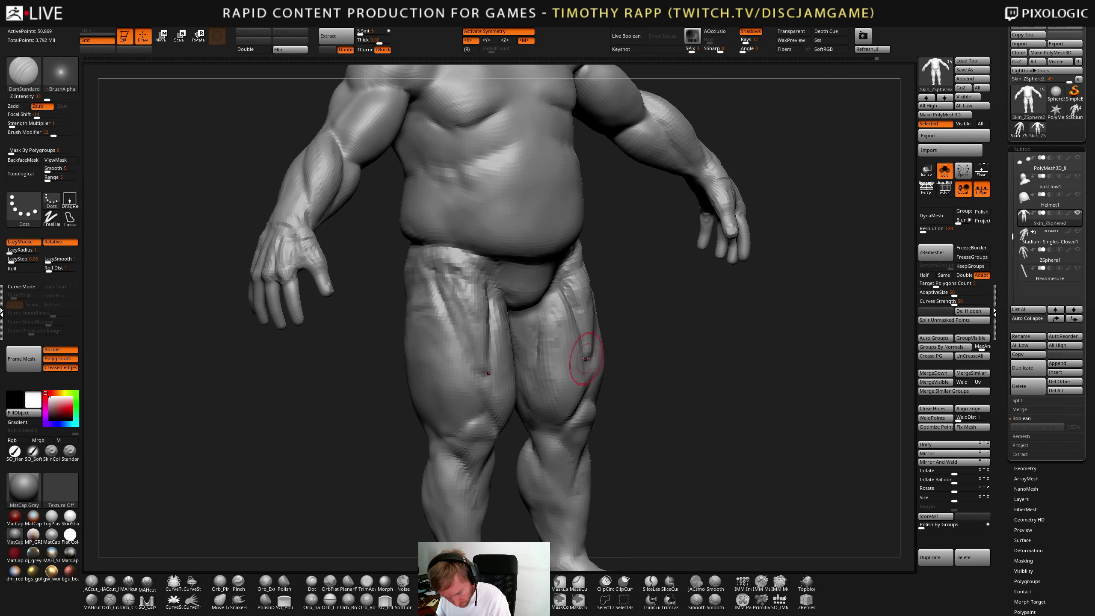
shift+right_drag(586, 358, 579, 359)
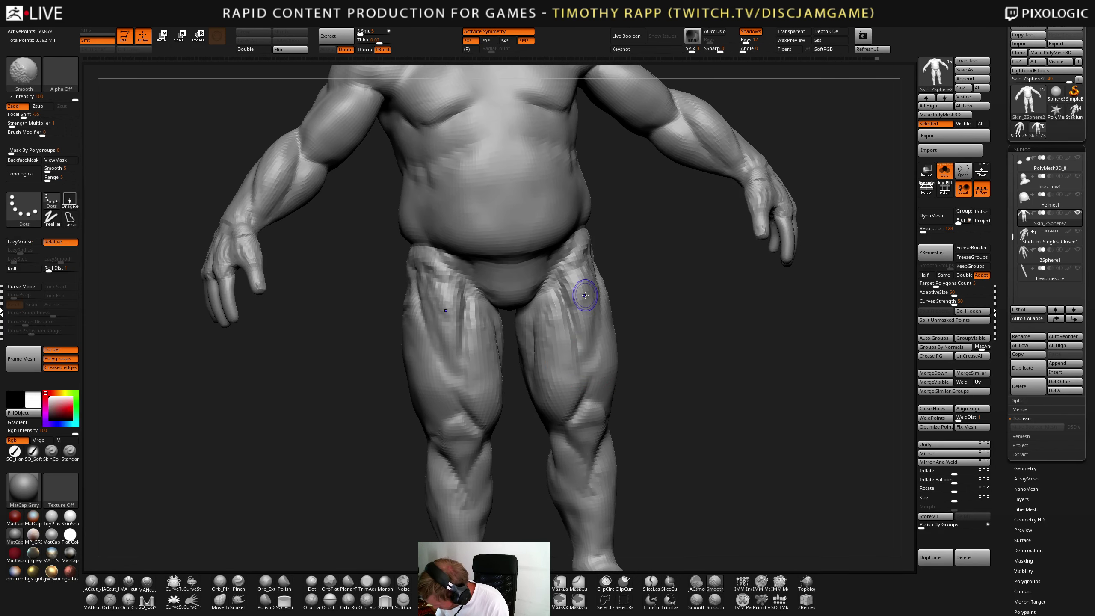
right_drag(581, 353, 598, 286)
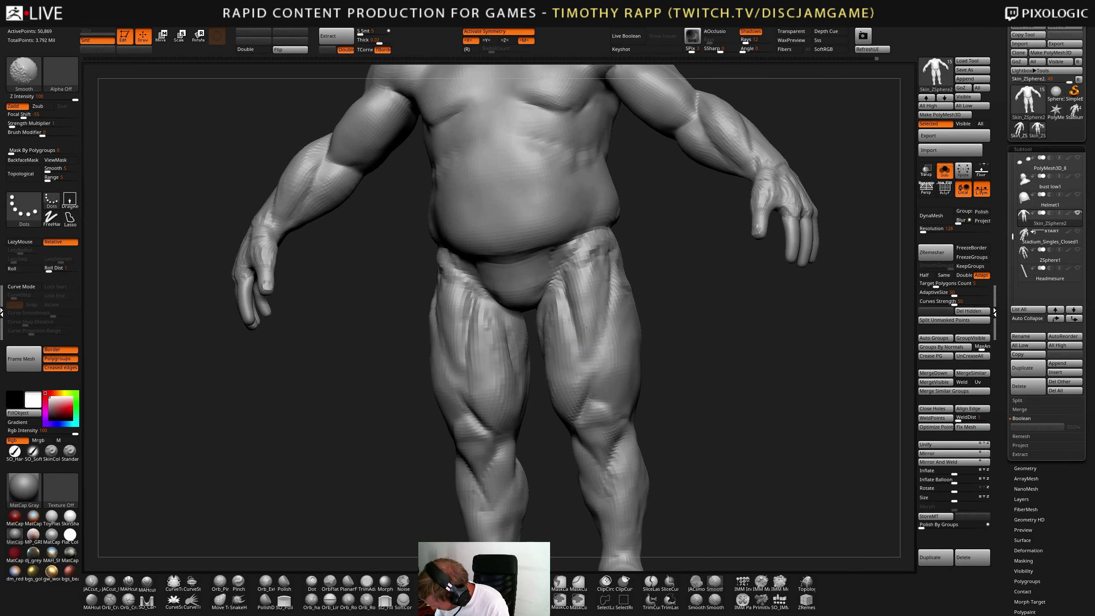
mouse_move(584, 327)
right_down()
mouse_move(536, 326)
mouse_move(534, 313)
right_up()
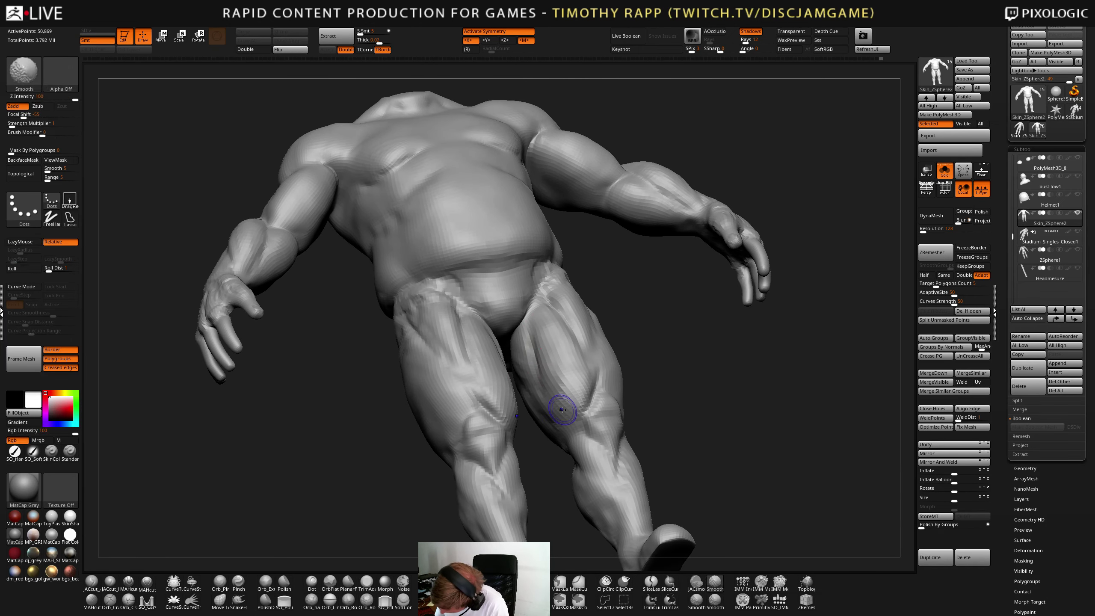
- Fill out the inner thighs down to the knees with the ClayBuildup brush and smooth them
key(b)
key(c)
key(b)
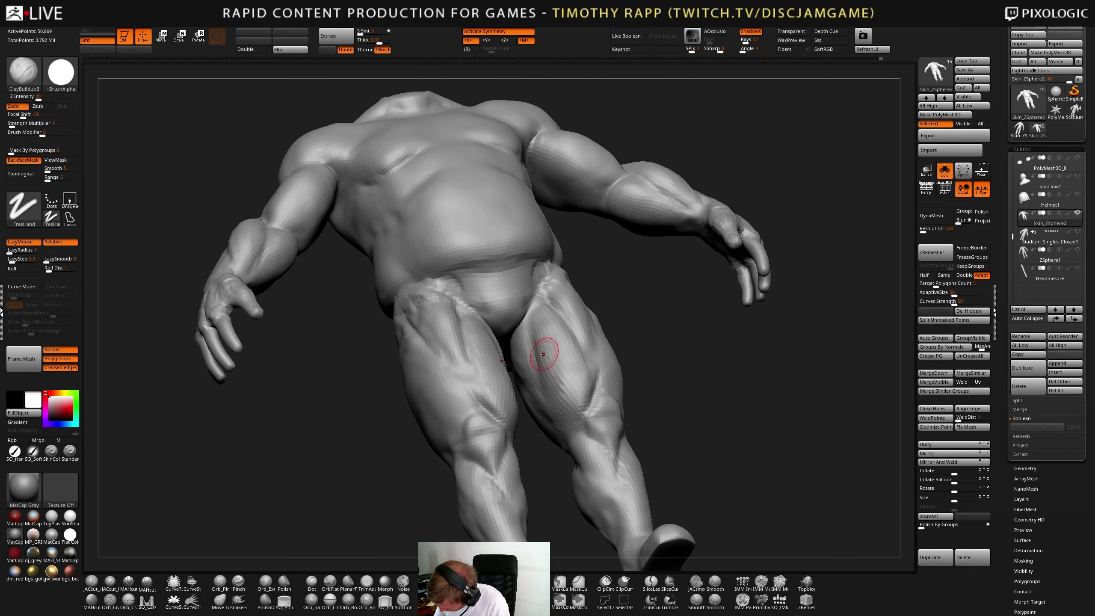
shift+right_drag(560, 359, 559, 415)
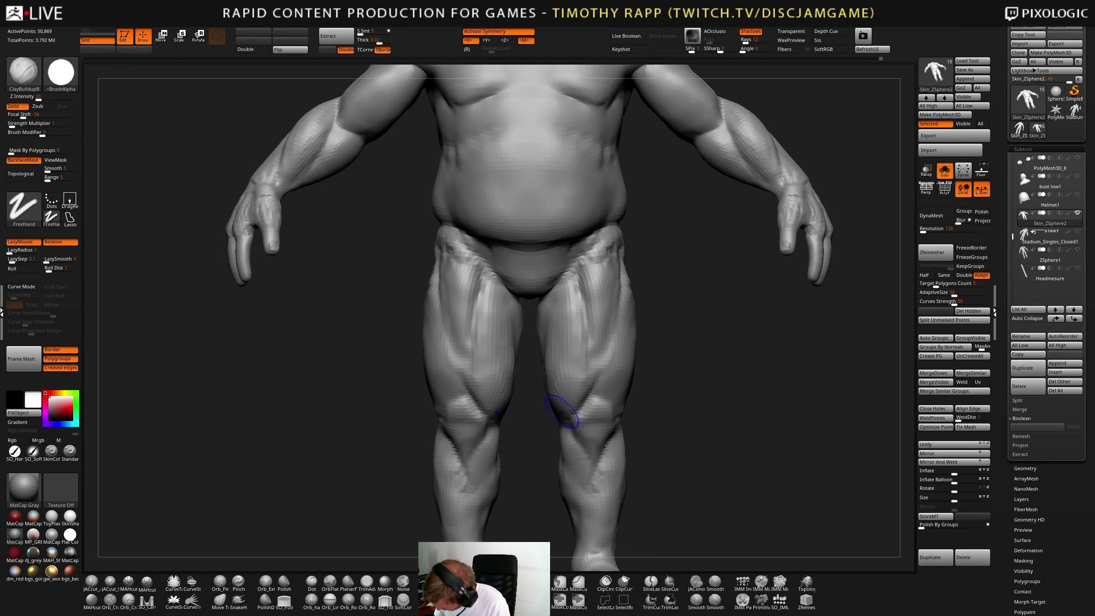
right_drag(551, 340, 562, 302)
mouse_move(543, 384)
right_down()
mouse_move(555, 396)
mouse_move(611, 399)
mouse_move(587, 404)
mouse_move(599, 405)
mouse_move(574, 417)
mouse_move(593, 411)
mouse_move(569, 438)
mouse_move(565, 427)
mouse_move(590, 410)
mouse_move(609, 421)
right_up()
- Carve the contours around the kneecaps with the DamStandard brush
key(b)
key(d)
key(s)
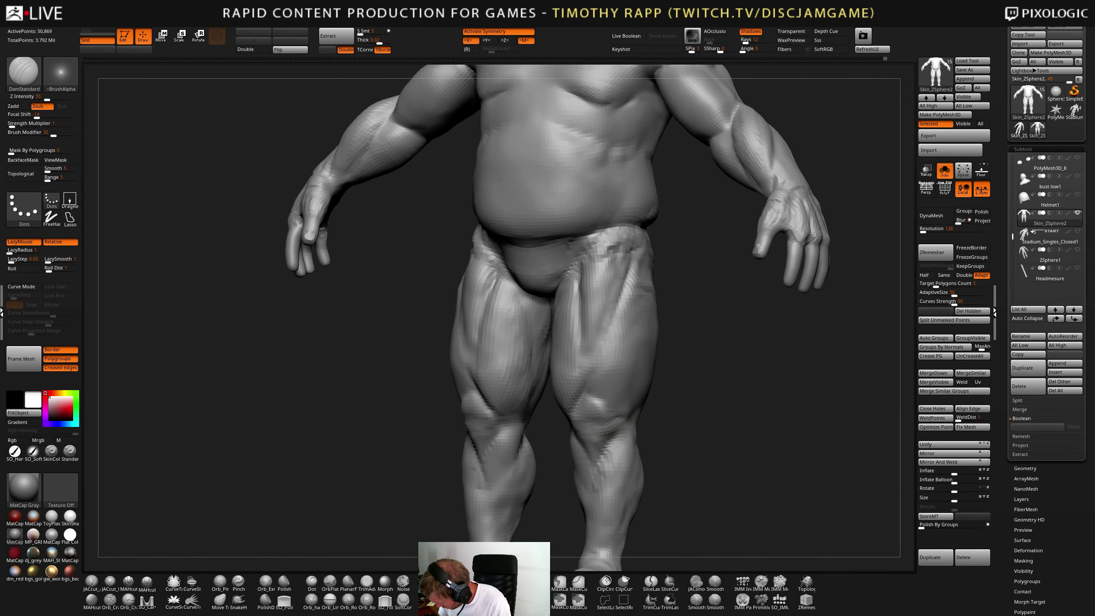
right_drag(619, 426, 614, 409)
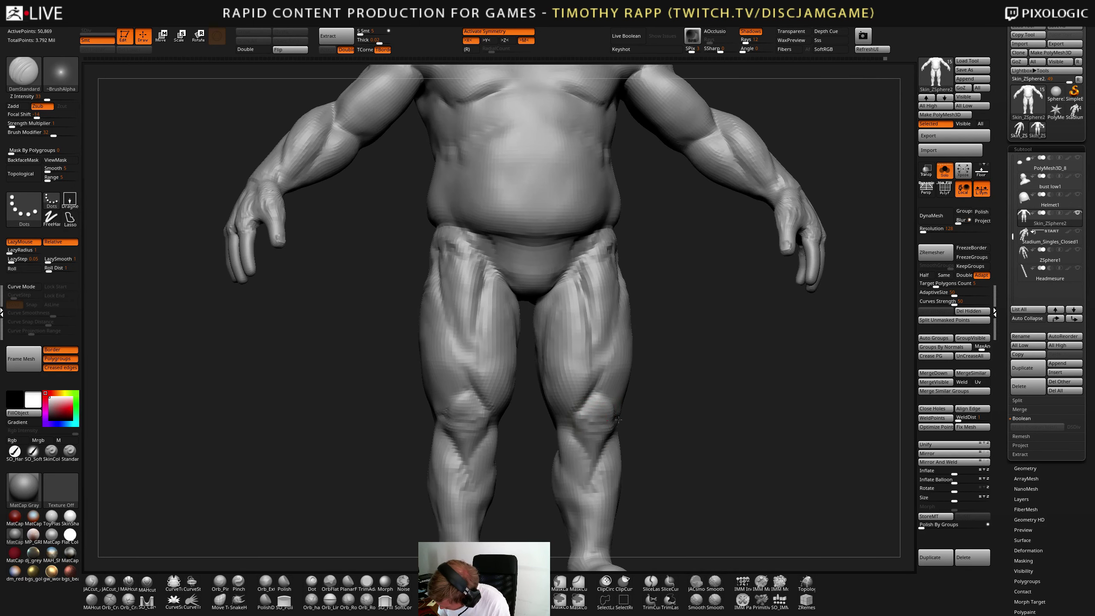
right_drag(574, 426, 596, 428)
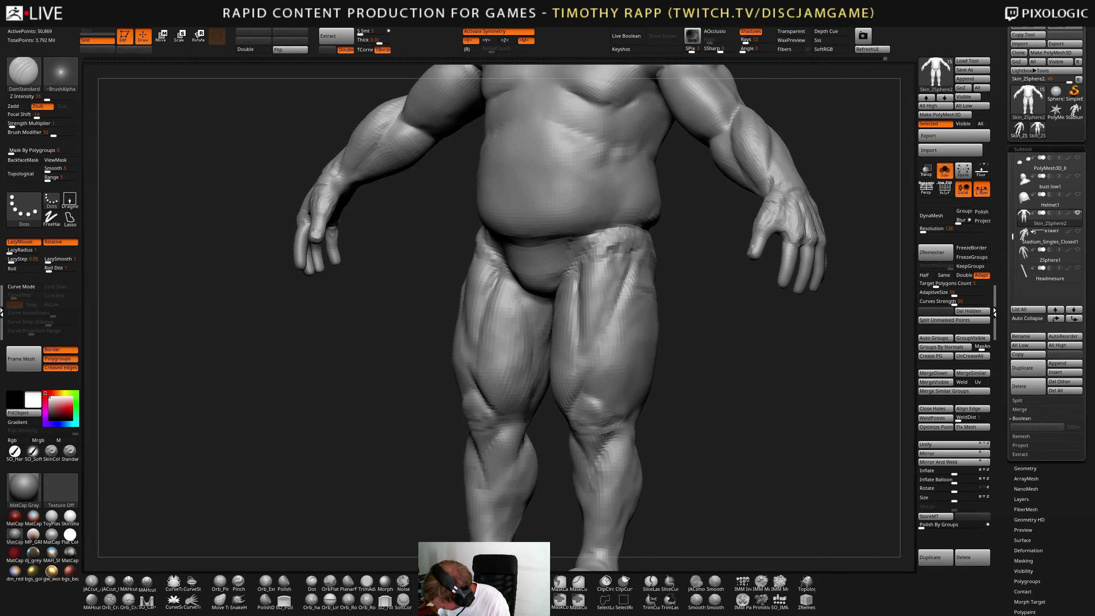
mouse_move(585, 404)
right_down()
mouse_move(606, 415)
mouse_move(622, 397)
mouse_move(604, 399)
mouse_move(650, 416)
mouse_move(629, 422)
mouse_move(664, 399)
mouse_move(591, 414)
right_up()
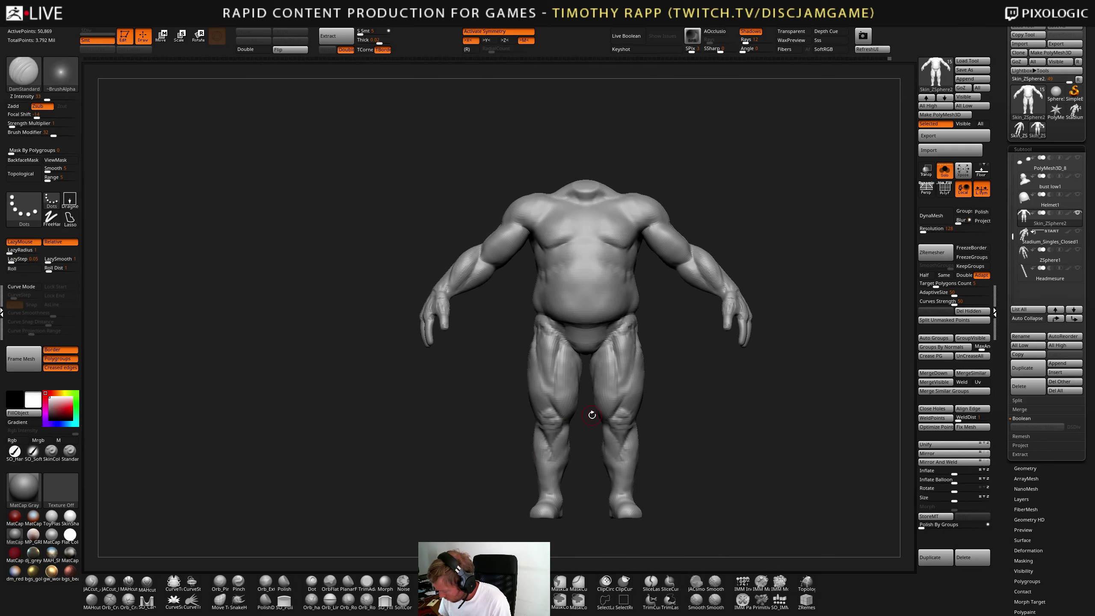
- Smooth the upper front thighs and the front of the hips under the belly fold
mouse_move(706, 407)
ctrl+right_down()
mouse_move(642, 426)
mouse_move(733, 425)
ctrl+right_up()
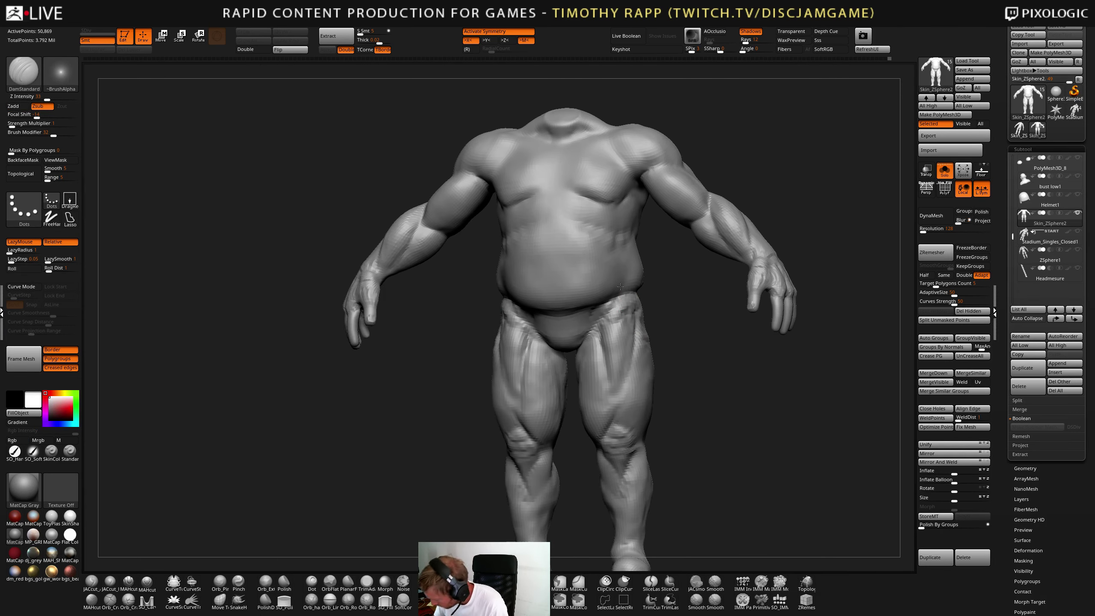
ctrl+right_drag(624, 313, 631, 306)
shift+drag(630, 305, 602, 325)
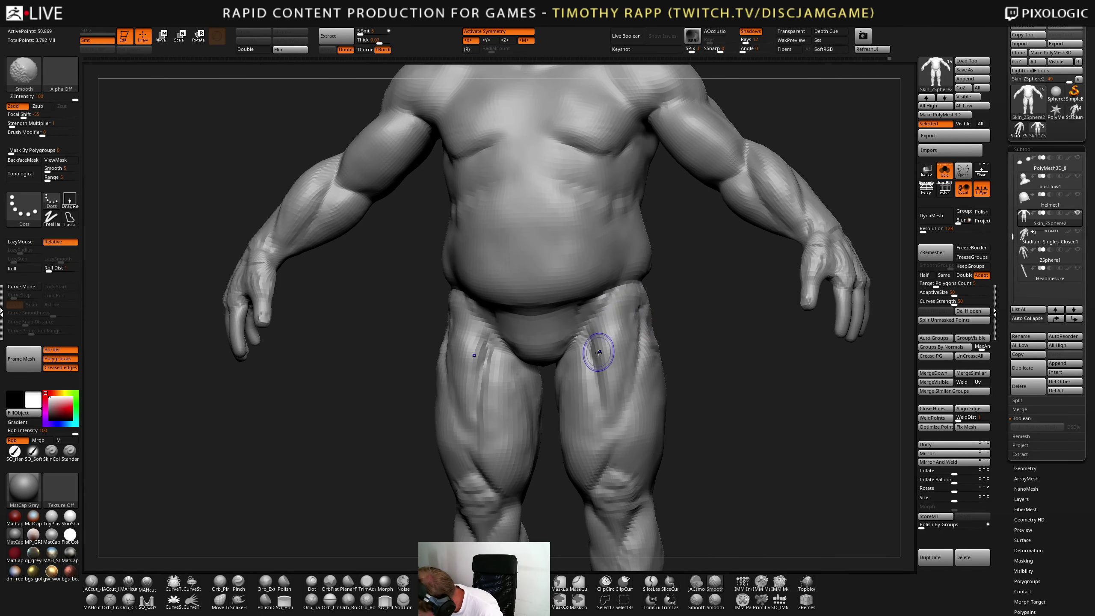
mouse_move(616, 332)
right_down()
mouse_move(631, 318)
mouse_move(633, 339)
right_up()
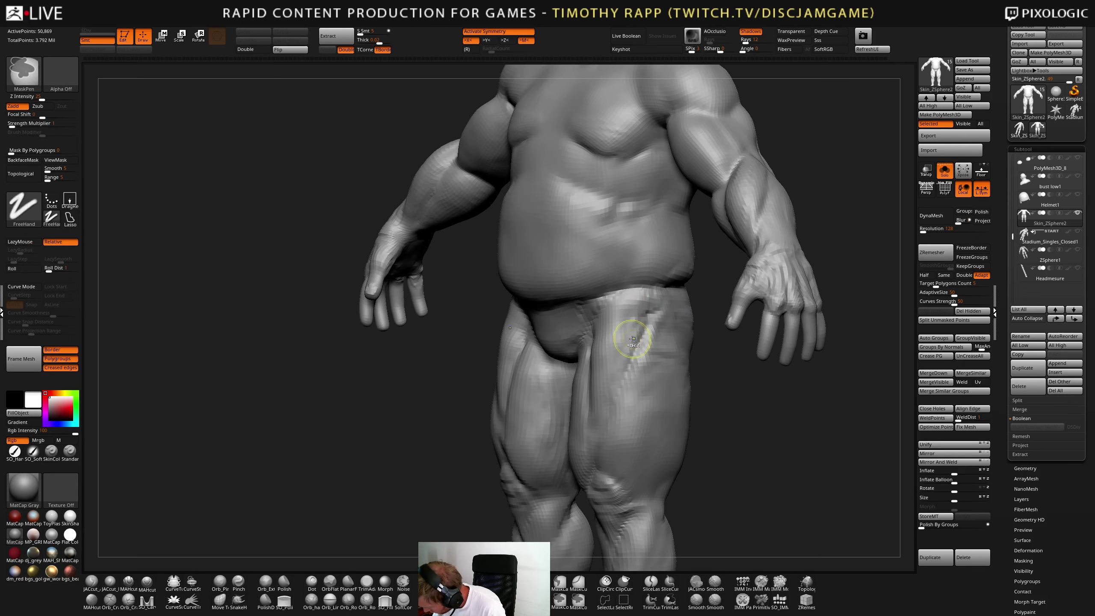
shift+drag(646, 328, 635, 318)
shift+right_drag(636, 317, 606, 402)
- Reshape the back of the thighs and the area below the buttocks with a resized Move brush
ctrl+right_drag(763, 398, 698, 409)
mouse_move(699, 410)
right_down()
mouse_move(625, 409)
mouse_move(726, 402)
mouse_move(678, 371)
mouse_move(595, 357)
mouse_move(592, 371)
right_up()
key(b)
key(m)
key(v)
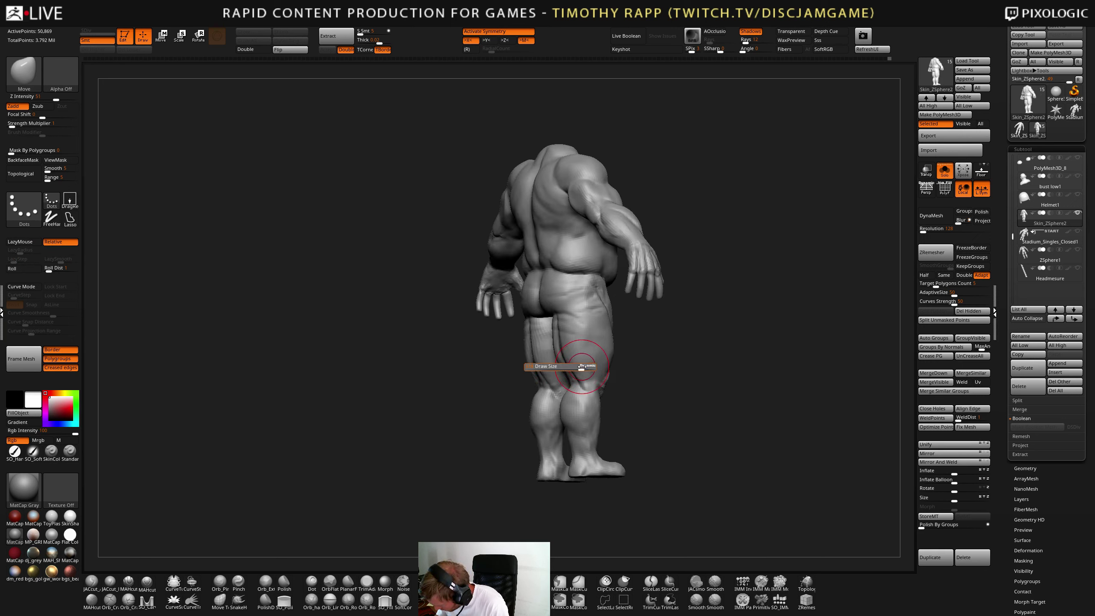
mouse_move(565, 364)
right_down()
mouse_move(589, 356)
mouse_move(539, 361)
mouse_move(581, 384)
right_up()
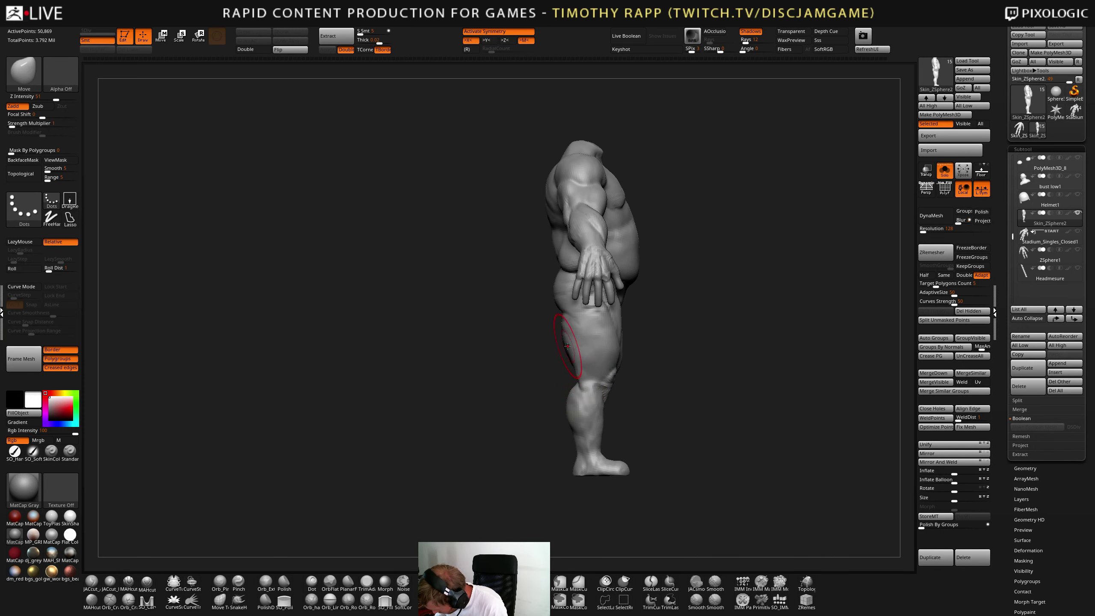
right_drag(571, 337, 560, 315)
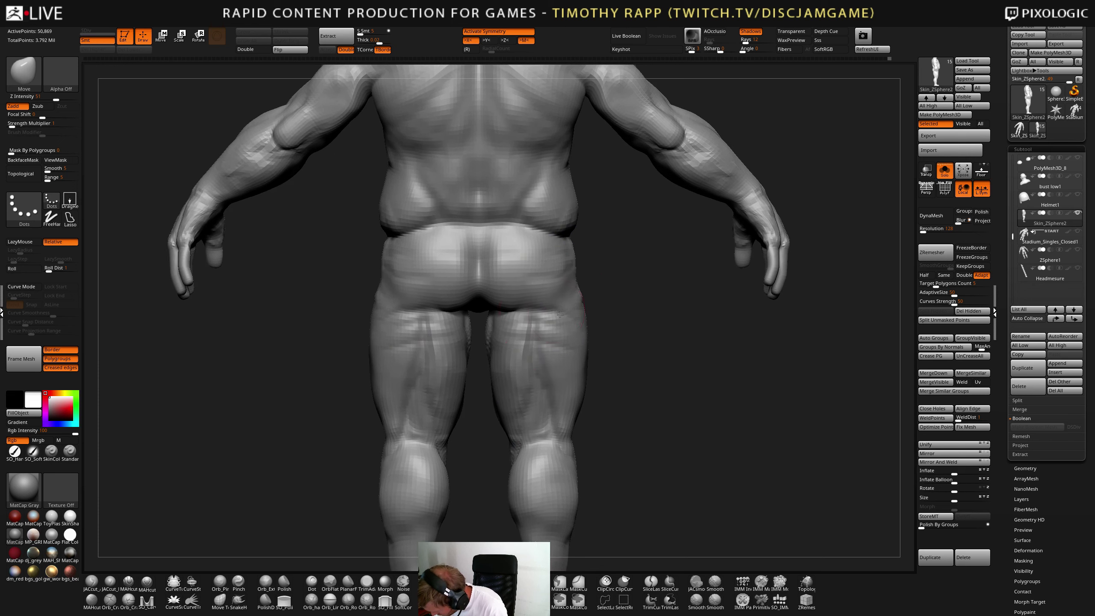
- Build up the lower buttocks with the ClayBuildup brush and refine the cleft between them with DamStandard and smoothing
key(b)
key(c)
key(b)
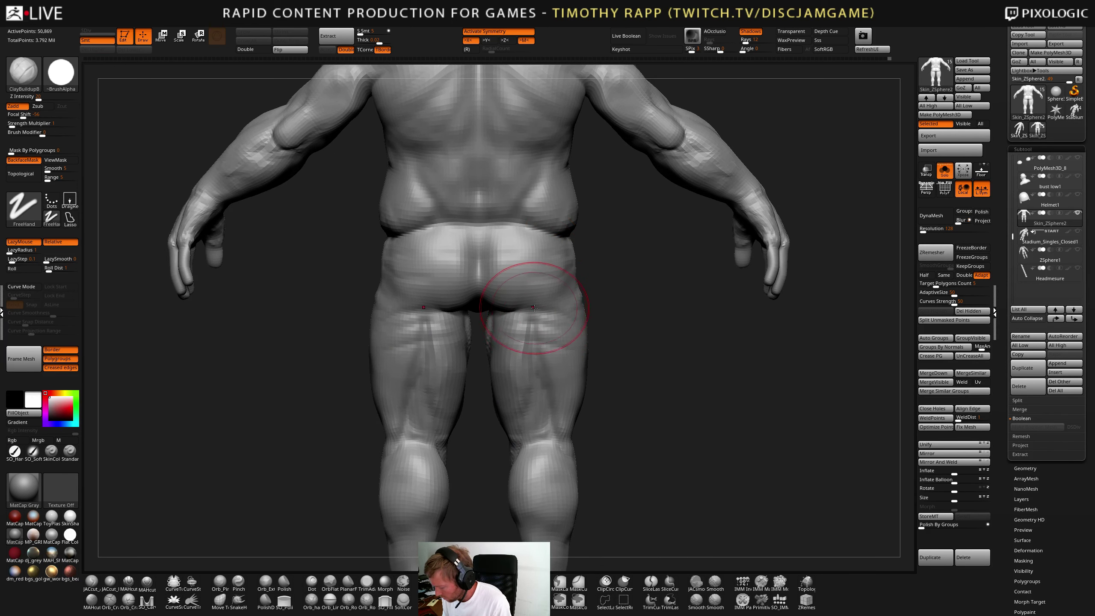
mouse_move(523, 303)
right_down()
mouse_move(482, 302)
mouse_move(486, 313)
mouse_move(470, 316)
mouse_move(482, 311)
mouse_move(477, 291)
mouse_move(519, 305)
mouse_move(500, 338)
right_up()
key(b)
key(d)
key(s)
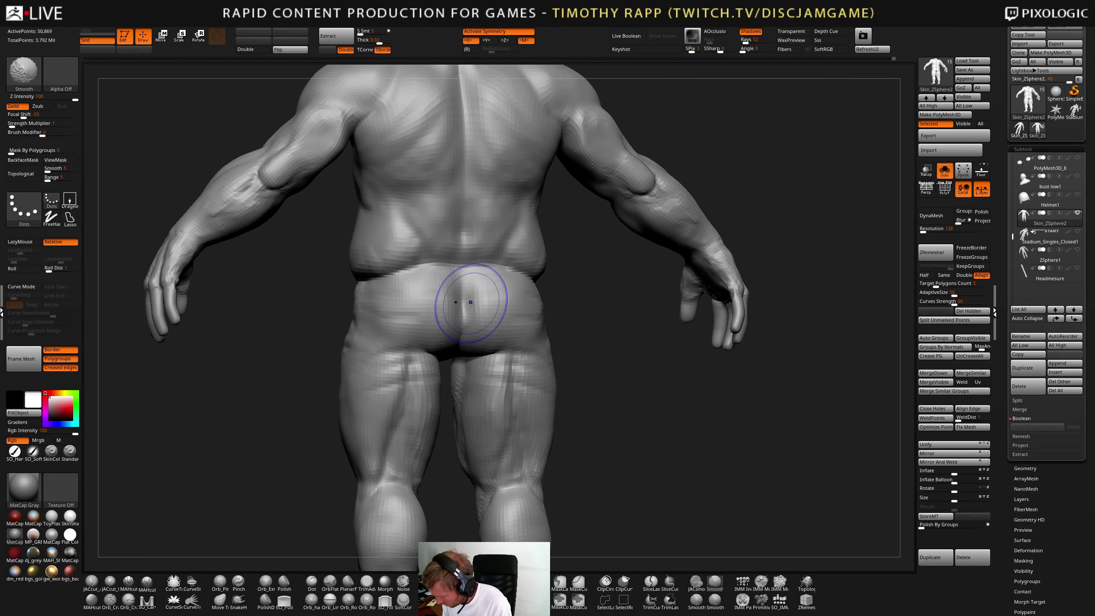
- Add volume to the buttocks and outer hips with the ClayBuildup brush and blend it into the thighs by smoothing
key(b)
key(c)
key(b)
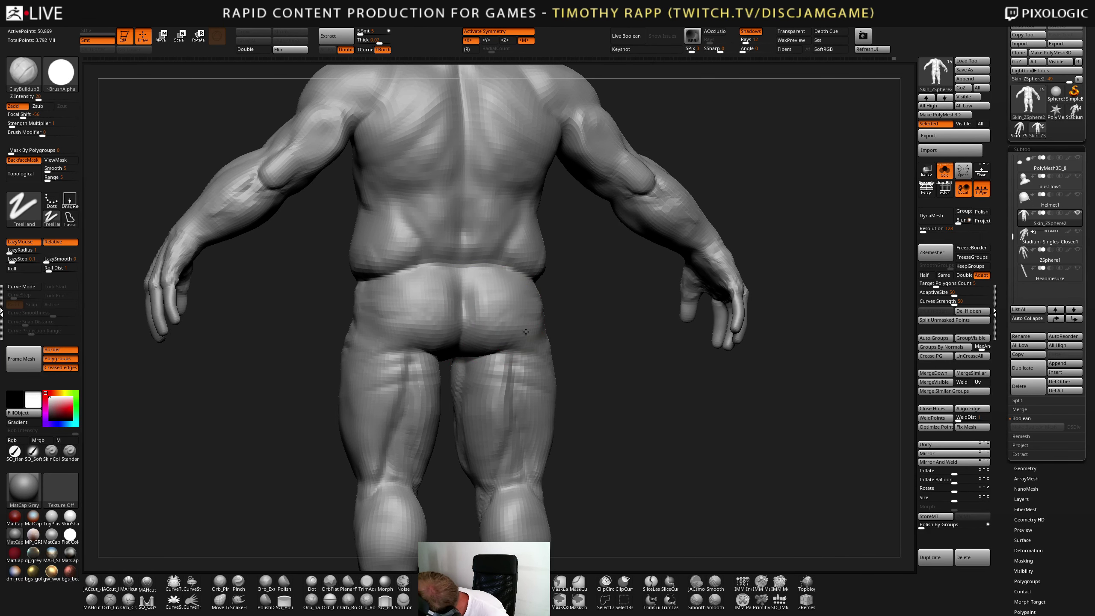
mouse_move(527, 332)
right_down()
mouse_move(516, 315)
mouse_move(563, 331)
right_up()
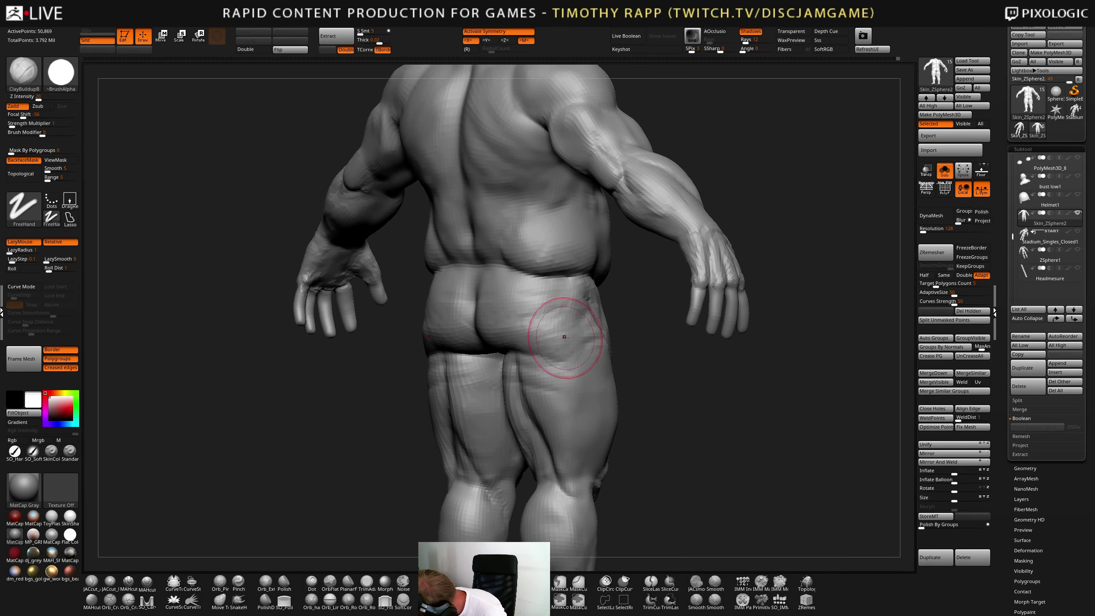
mouse_move(551, 346)
right_down()
mouse_move(594, 379)
mouse_move(569, 371)
right_up()
mouse_move(560, 327)
right_down()
mouse_move(609, 360)
mouse_move(558, 364)
mouse_move(526, 391)
mouse_move(550, 330)
mouse_move(548, 364)
mouse_move(569, 343)
mouse_move(560, 365)
mouse_move(568, 354)
right_up()
shift+drag(565, 386, 619, 448)
- Build up the kneecaps with the ClayBuildup brush and smooth them
alt+right_drag(619, 448, 622, 384)
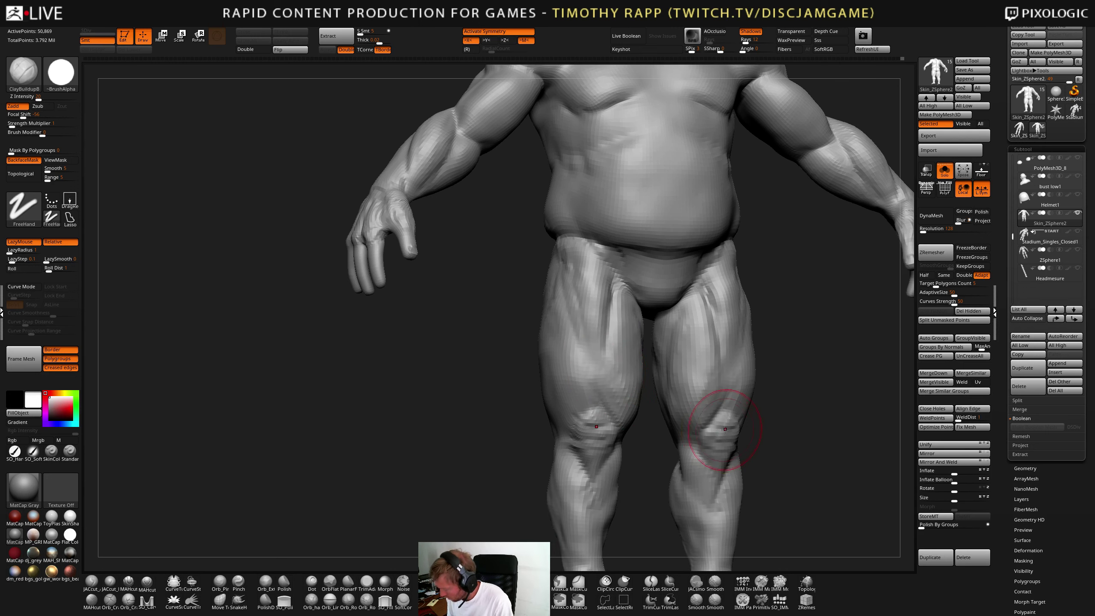
mouse_move(728, 430)
shift+right_down()
mouse_move(592, 457)
mouse_move(673, 433)
mouse_move(618, 452)
mouse_move(603, 443)
mouse_move(618, 467)
shift+right_up()
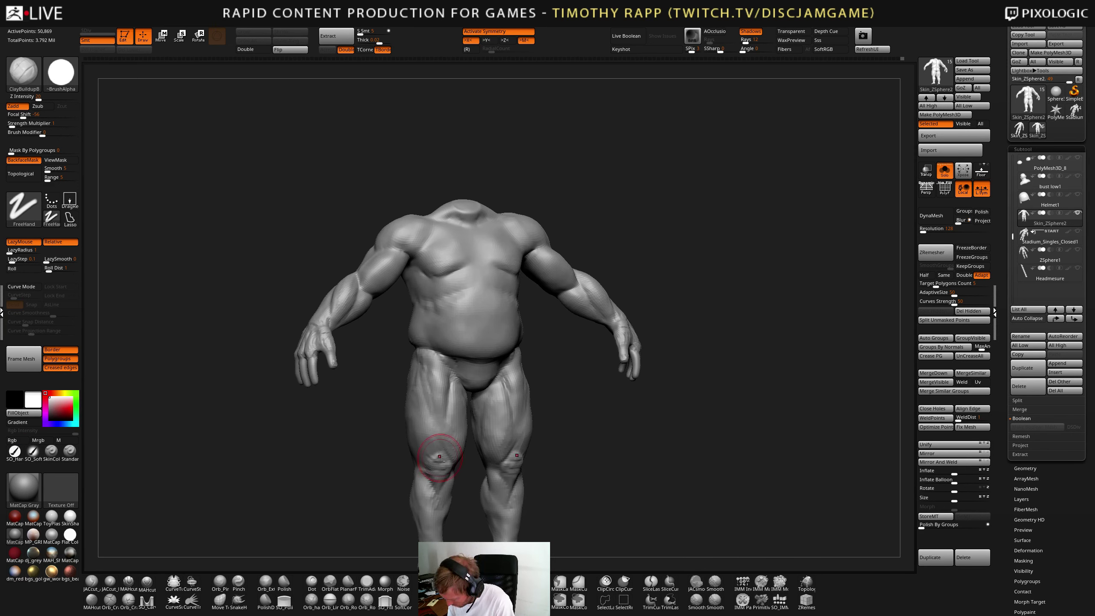
mouse_move(515, 470)
shift+mouse_down()
mouse_move(472, 479)
mouse_move(450, 468)
shift+mouse_up()
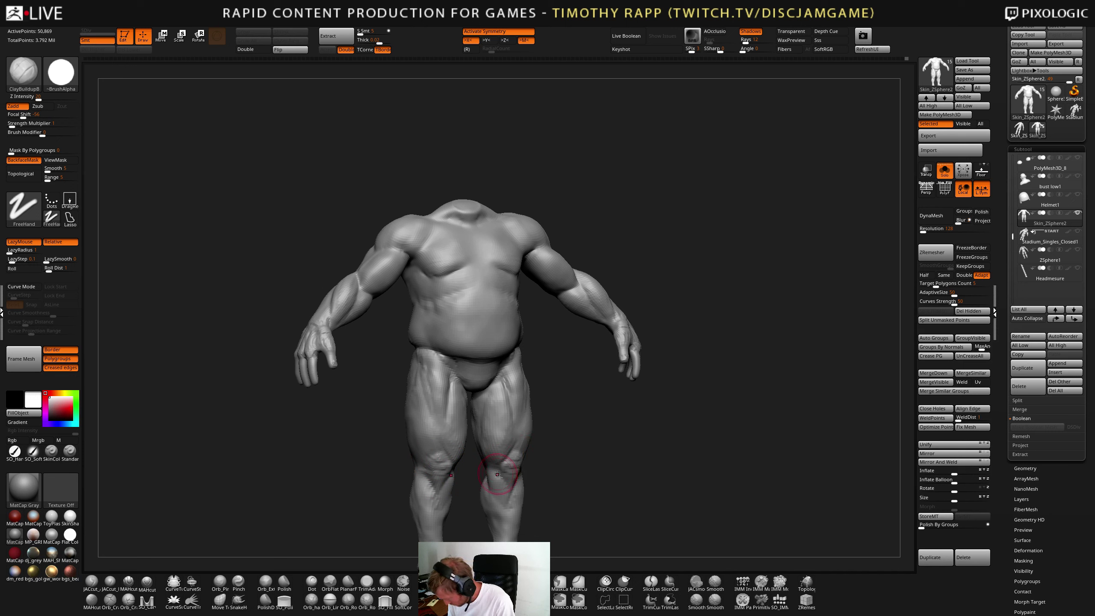
shift+right_drag(566, 398, 517, 391)
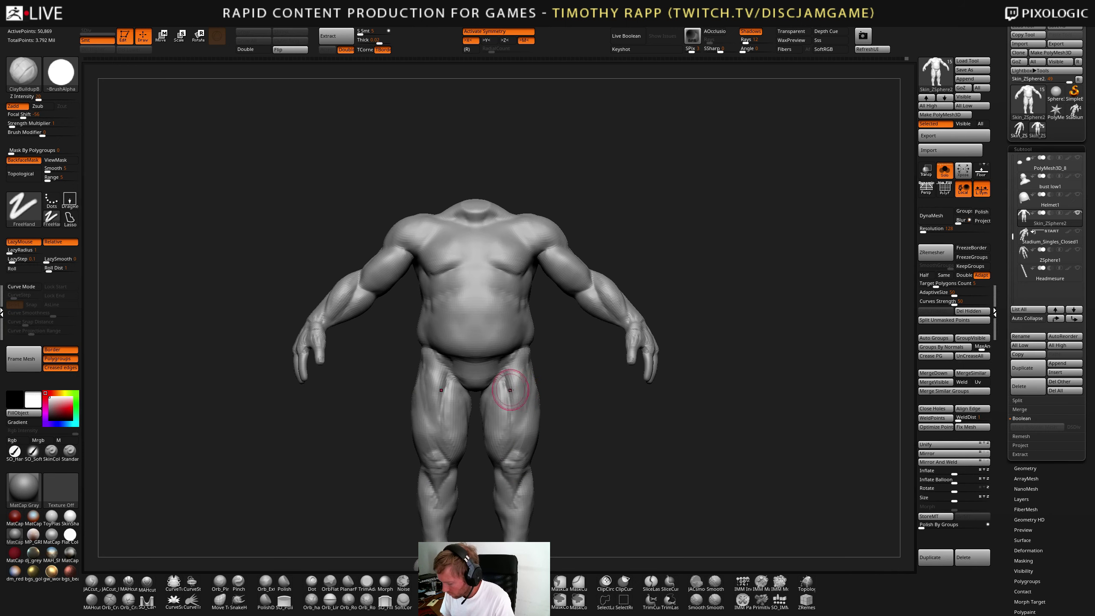
- Adjust the shape of the groin and upper inner thighs with the Move brush
key(b)
key(m)
key(v)
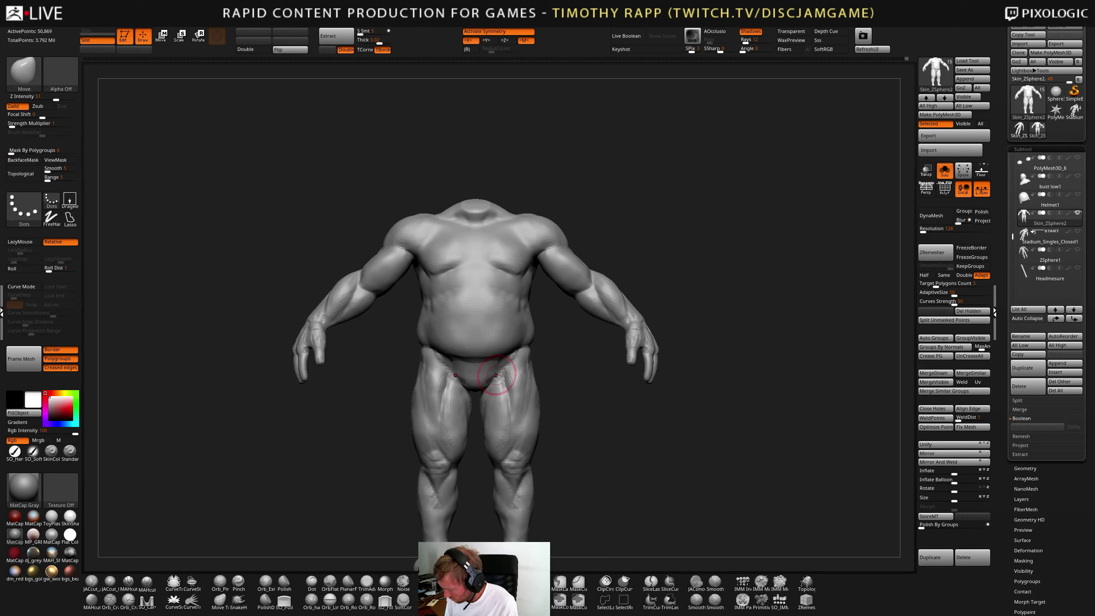
right_drag(510, 374, 464, 393)
ctrl+right_drag(465, 393, 464, 386)
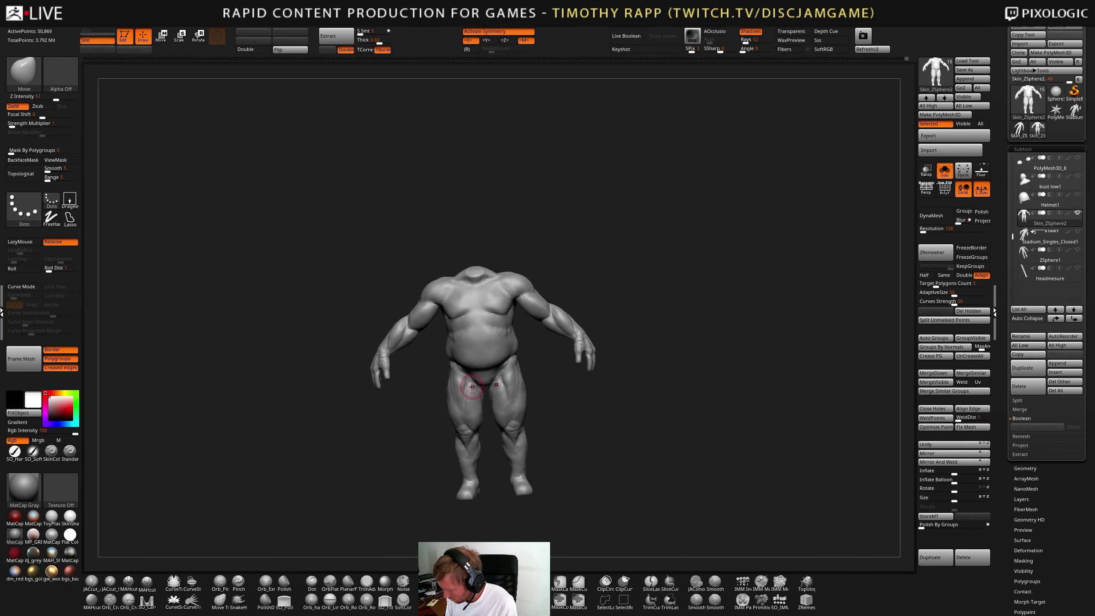
- Hide the Stadium_Singles_Closed1 subtool and turn off Solo to show the body together with the head and helmet
shift+right_drag(595, 390, 550, 394)
drag(550, 394, 590, 442)
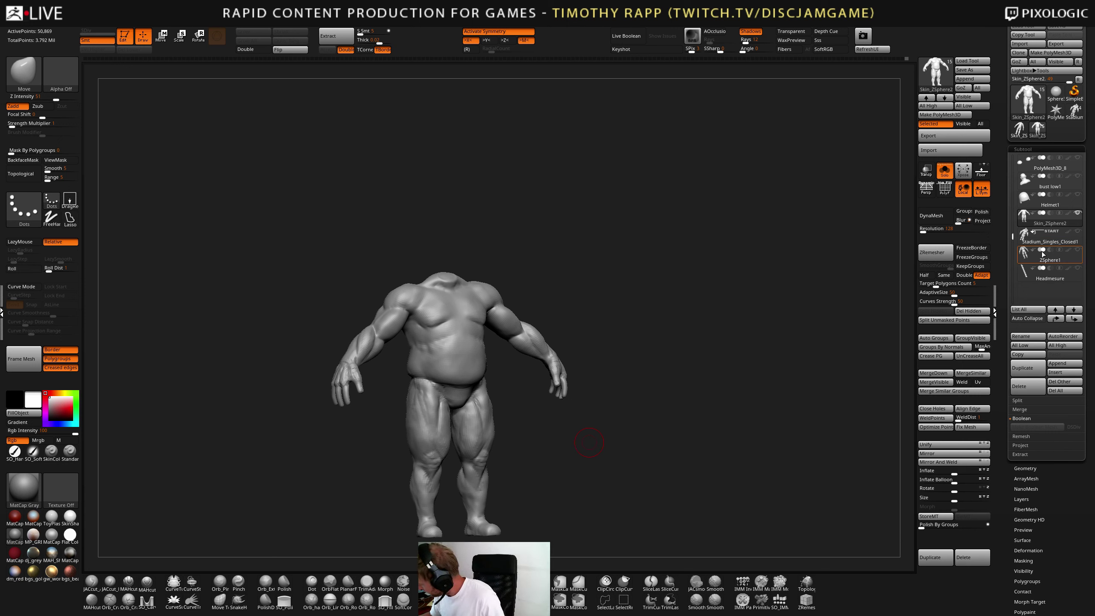
drag(1015, 233, 1014, 223)
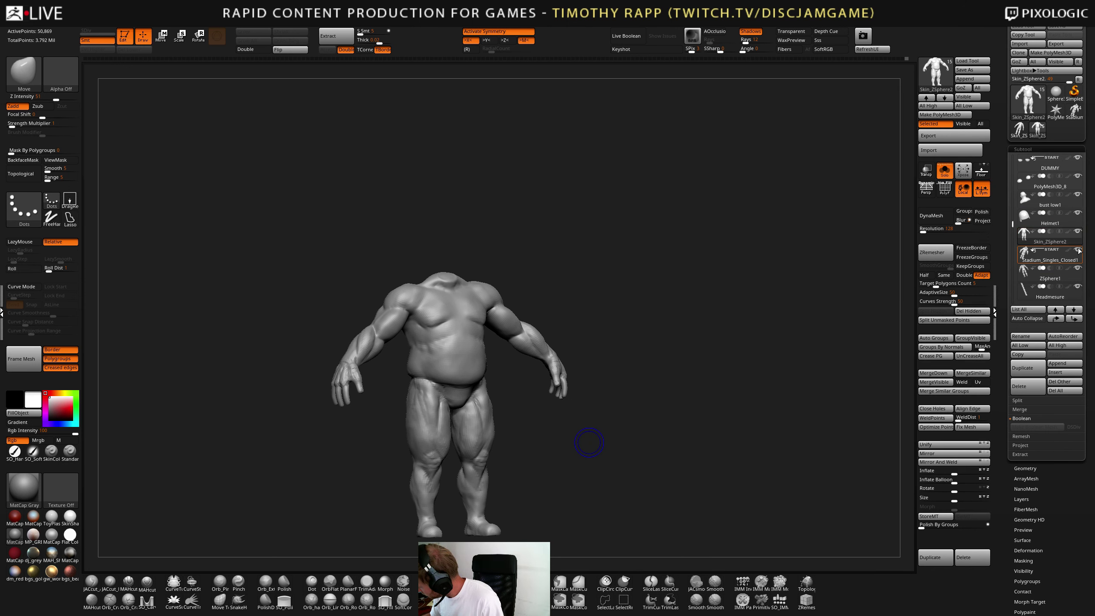
mouse_move(1081, 237)
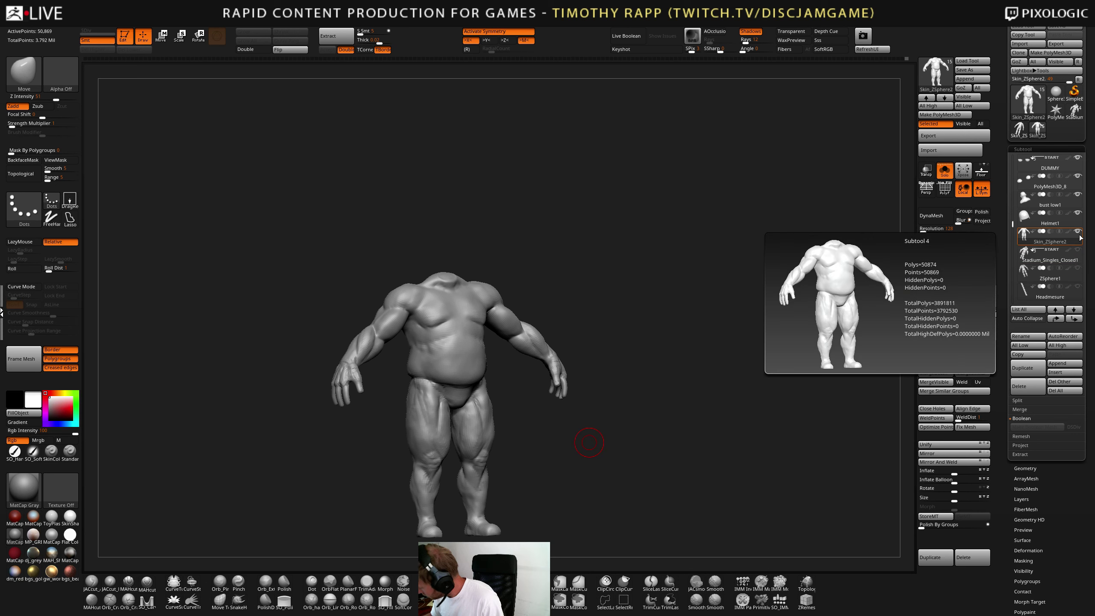
click(946, 172)
drag(679, 413, 724, 415)
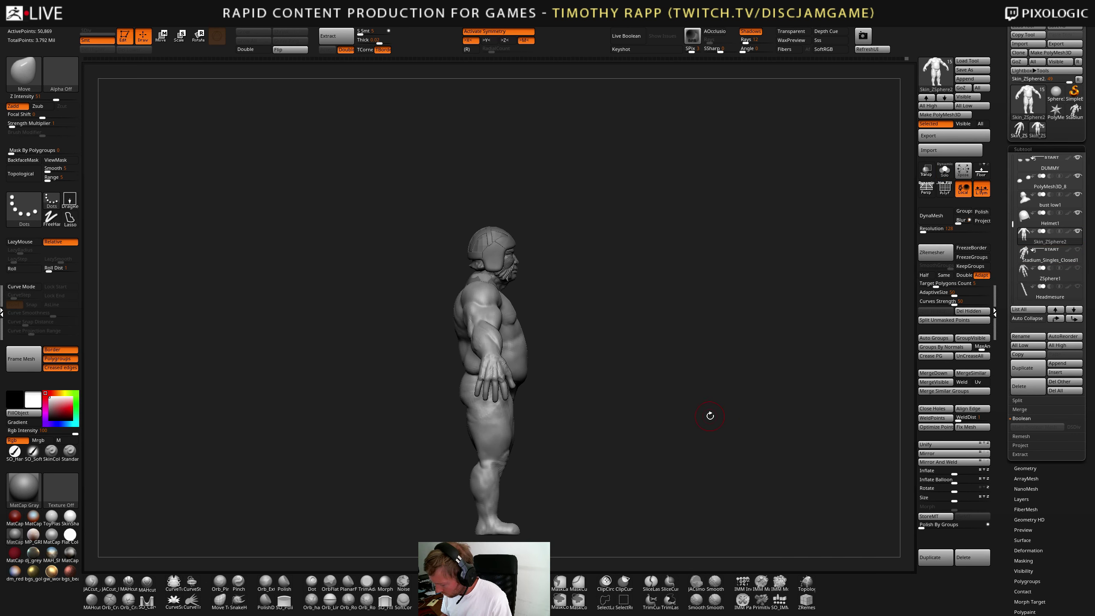
- Adjust the upper back below the neck with the Move Elastic brush
alt+drag(531, 285, 538, 254)
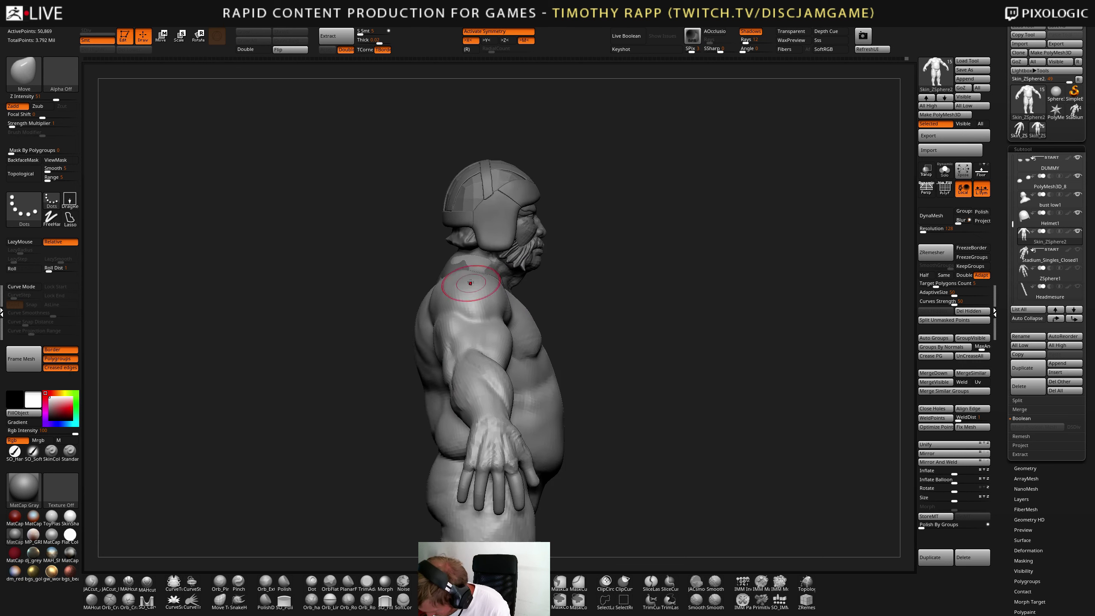
mouse_move(403, 285)
mouse_down()
mouse_move(454, 286)
mouse_move(424, 289)
mouse_up()
key(s)
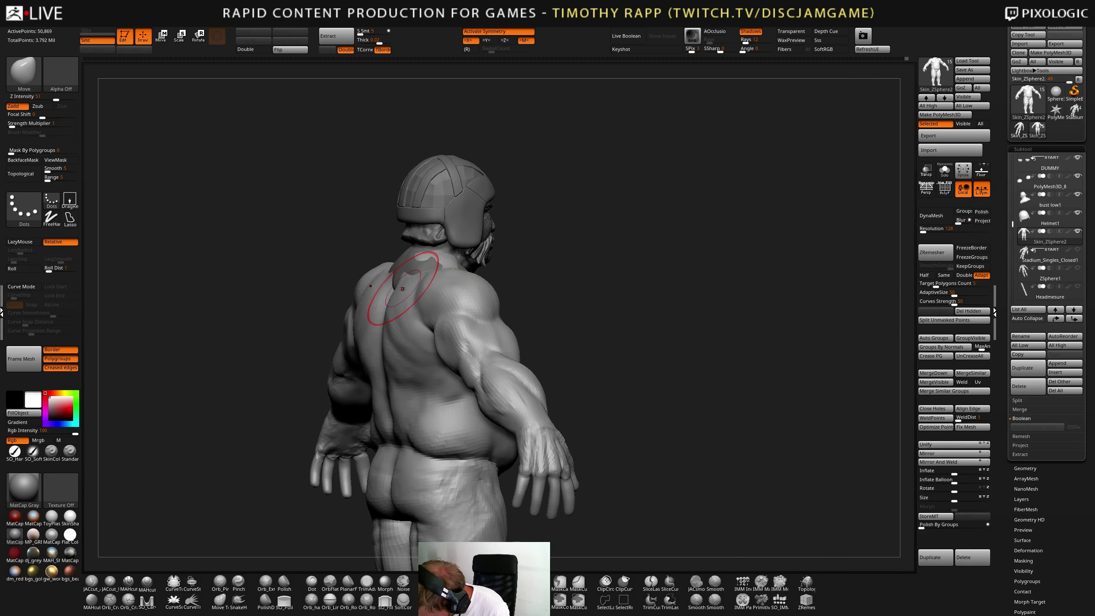
key(b)
key(m)
key(e)
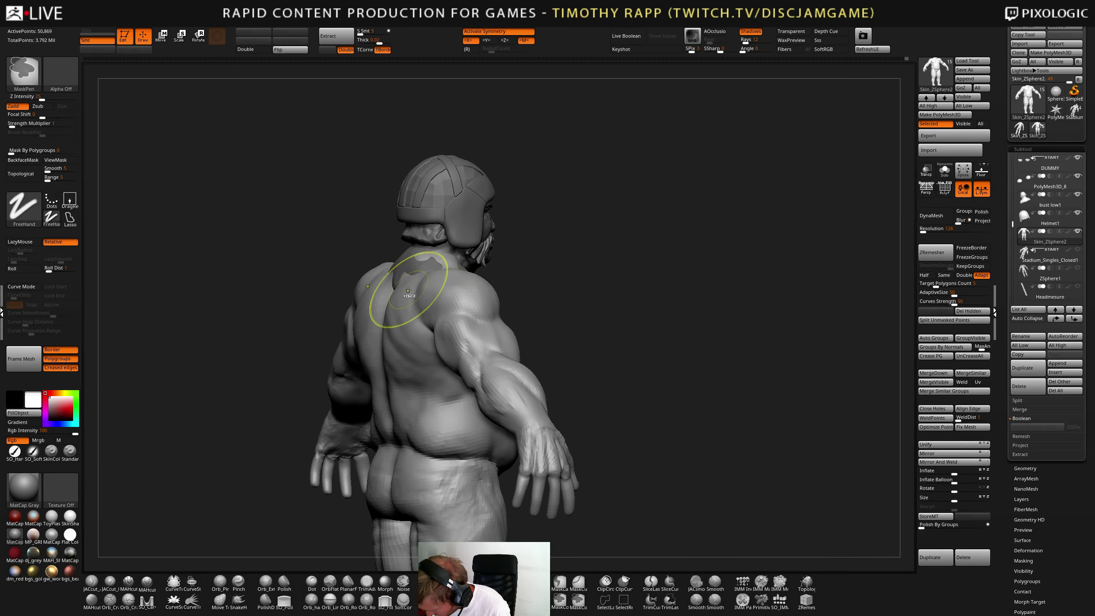
drag(407, 291, 410, 293)
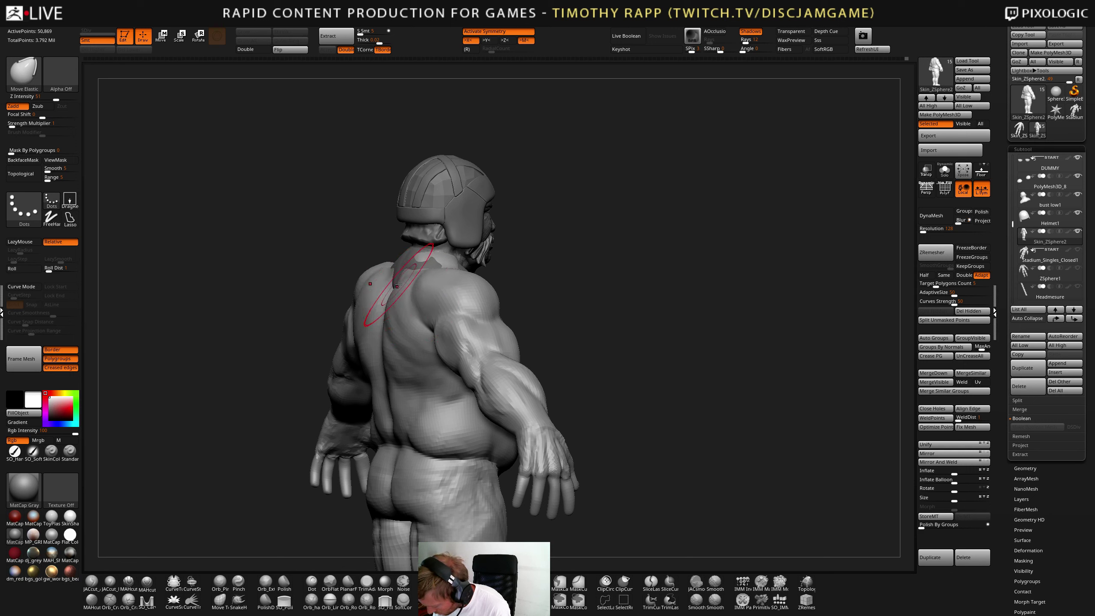
mouse_move(398, 288)
right_down()
mouse_move(441, 270)
mouse_move(379, 298)
mouse_move(339, 298)
mouse_move(414, 300)
mouse_move(362, 307)
right_up()
- Reshape the upper back and the base of the neck with the Move brush and smooth between the shoulder blades
key(b)
key(m)
key(v)
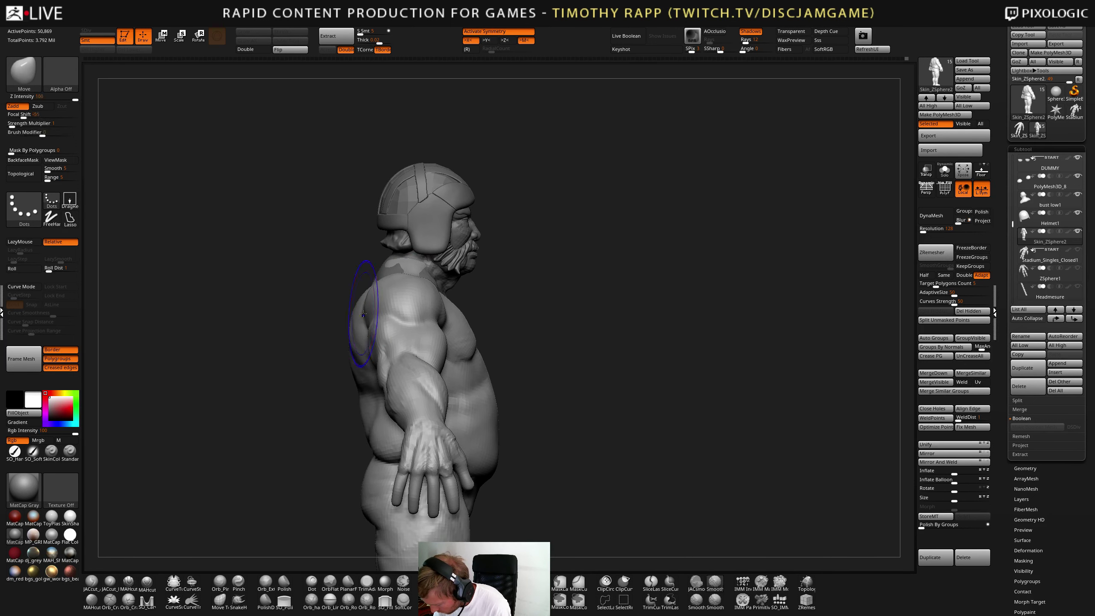
drag(365, 296, 360, 292)
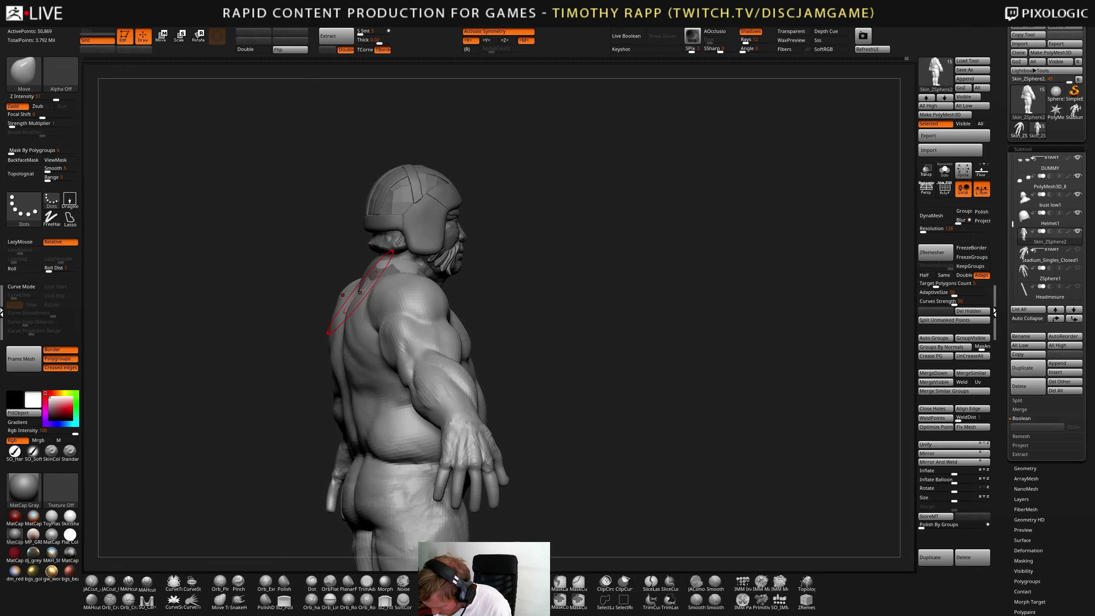
shift+right_drag(354, 298, 342, 326)
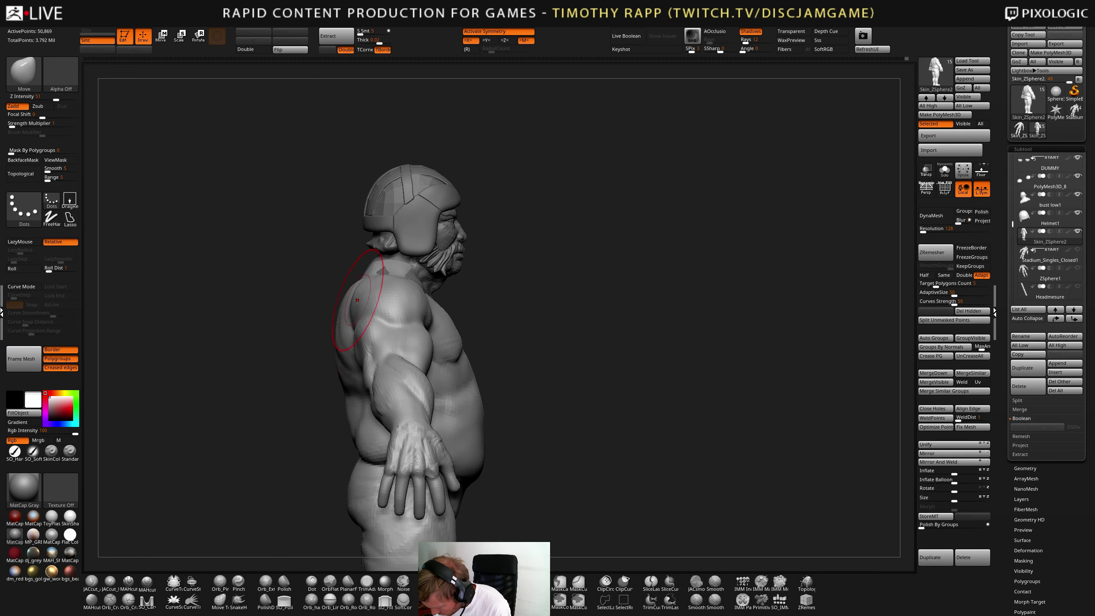
drag(342, 305, 307, 291)
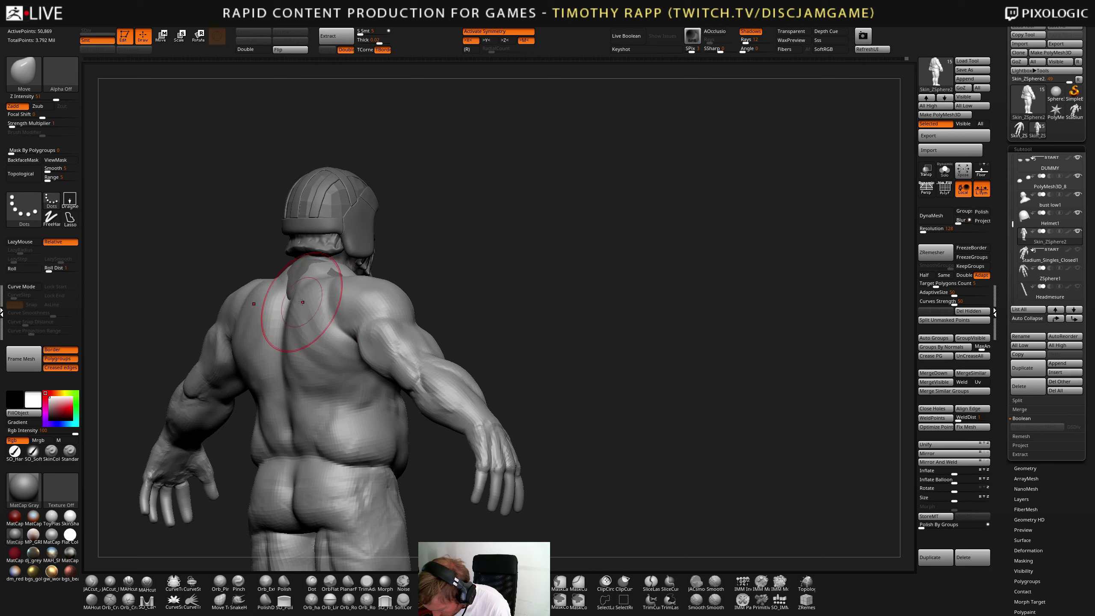
mouse_move(307, 291)
right_down()
mouse_move(297, 314)
mouse_move(218, 336)
right_up()
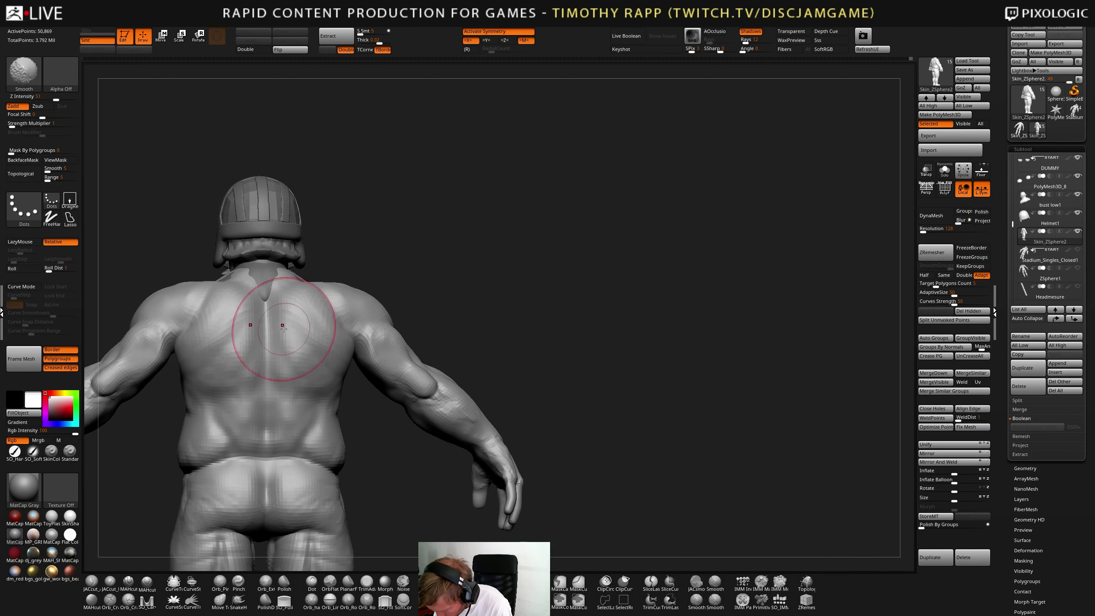
mouse_move(269, 329)
mouse_down()
mouse_move(289, 312)
mouse_move(367, 347)
mouse_move(335, 332)
mouse_up()
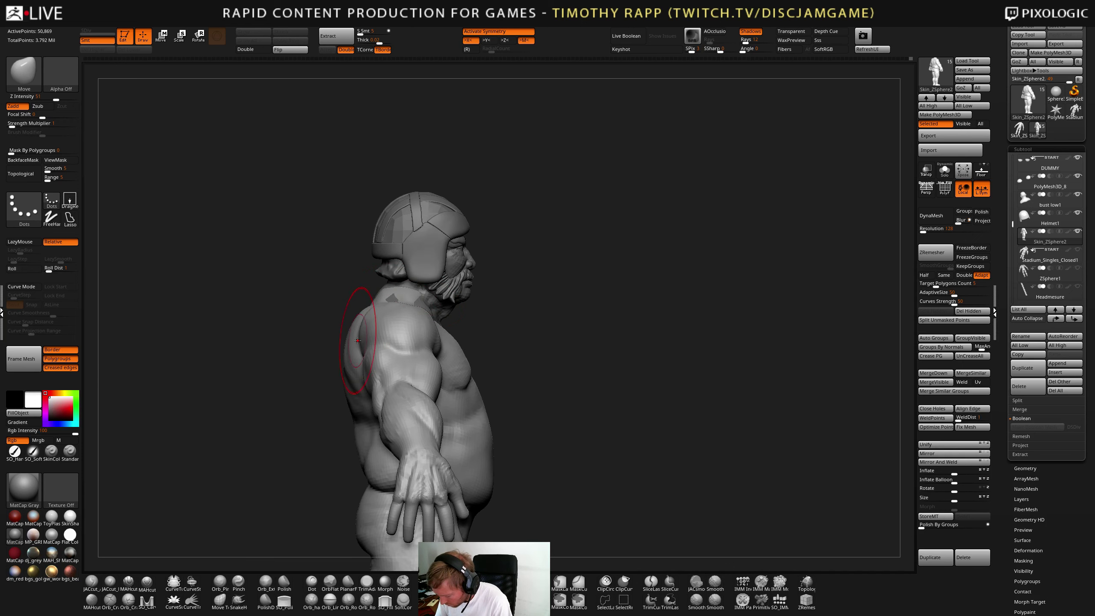
- Mask the whole body except the feet and scale the feet up slightly
mouse_move(578, 353)
alt+mouse_down()
mouse_move(552, 381)
mouse_move(566, 366)
alt+mouse_up()
mouse_move(614, 391)
mouse_down()
mouse_move(652, 387)
mouse_move(384, 522)
mouse_up()
ctrl+click(396, 528)
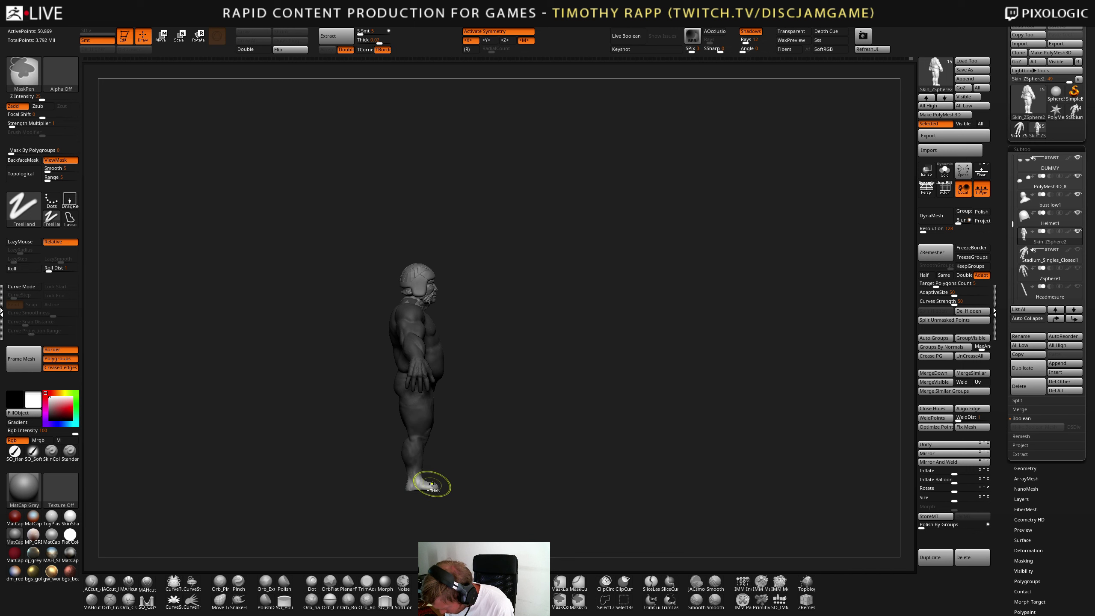
key(e)
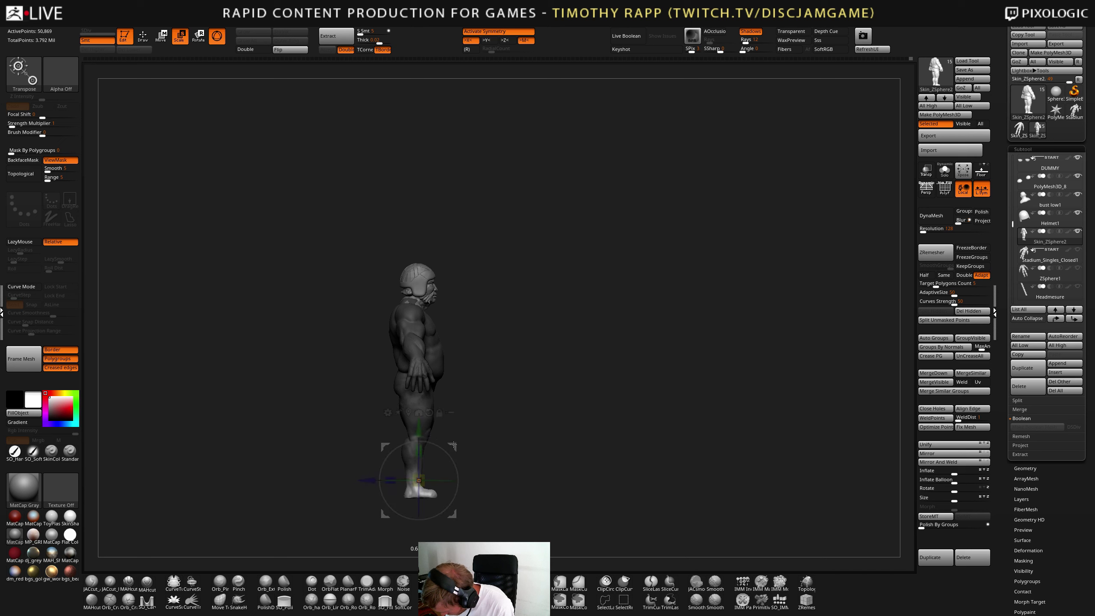
drag(422, 472, 430, 468)
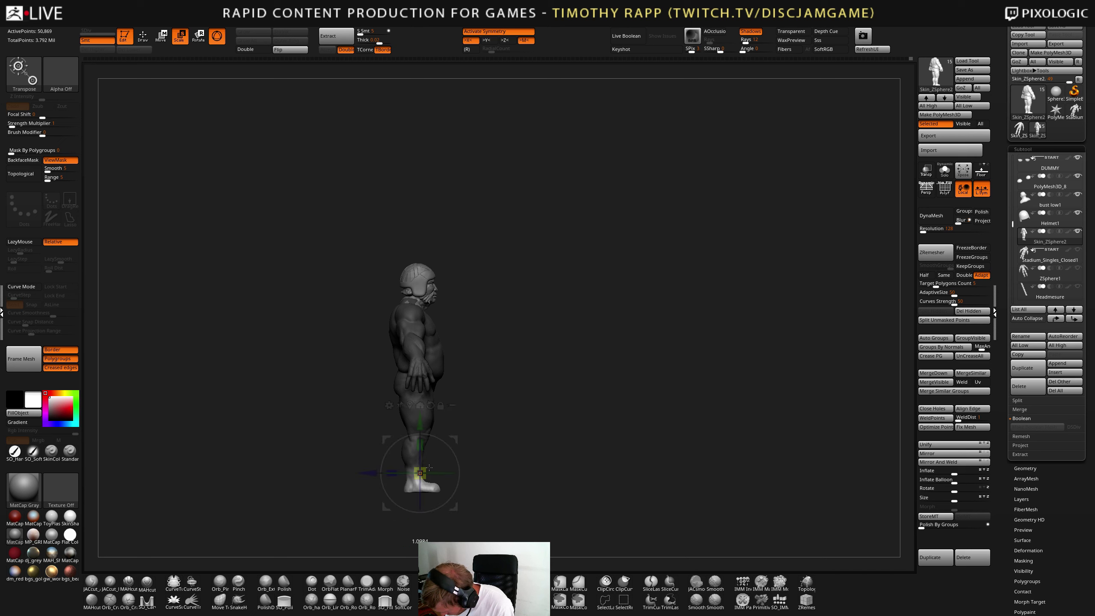
- Move the unmasked feet slightly outward in the front view and clear the mask
key(w)
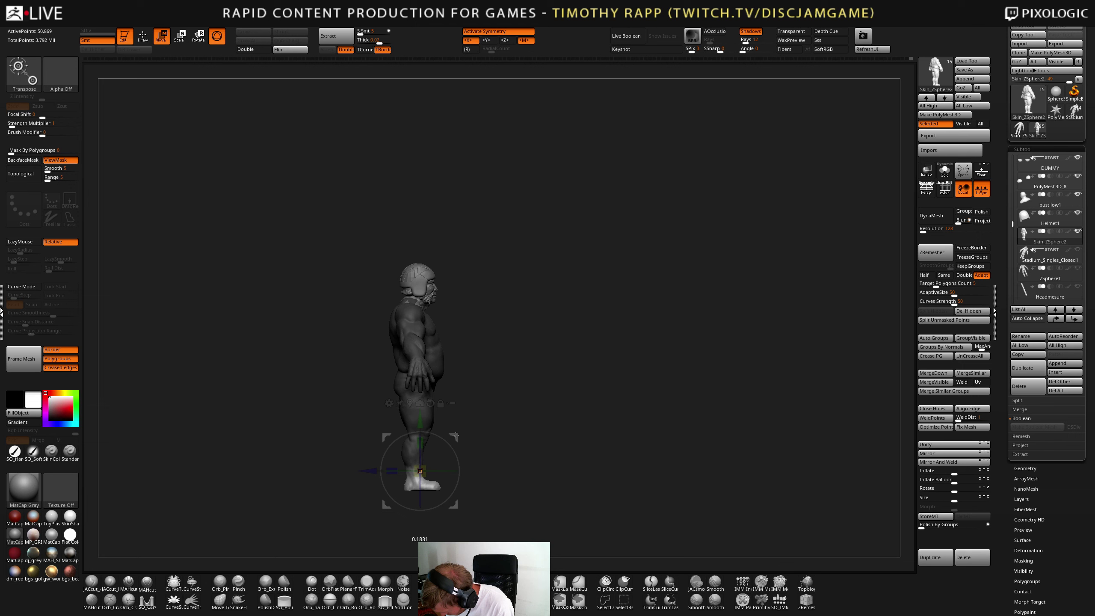
key(q)
mouse_move(594, 440)
shift+mouse_down()
mouse_move(503, 441)
mouse_move(541, 444)
shift+mouse_up()
key(f)
key(w)
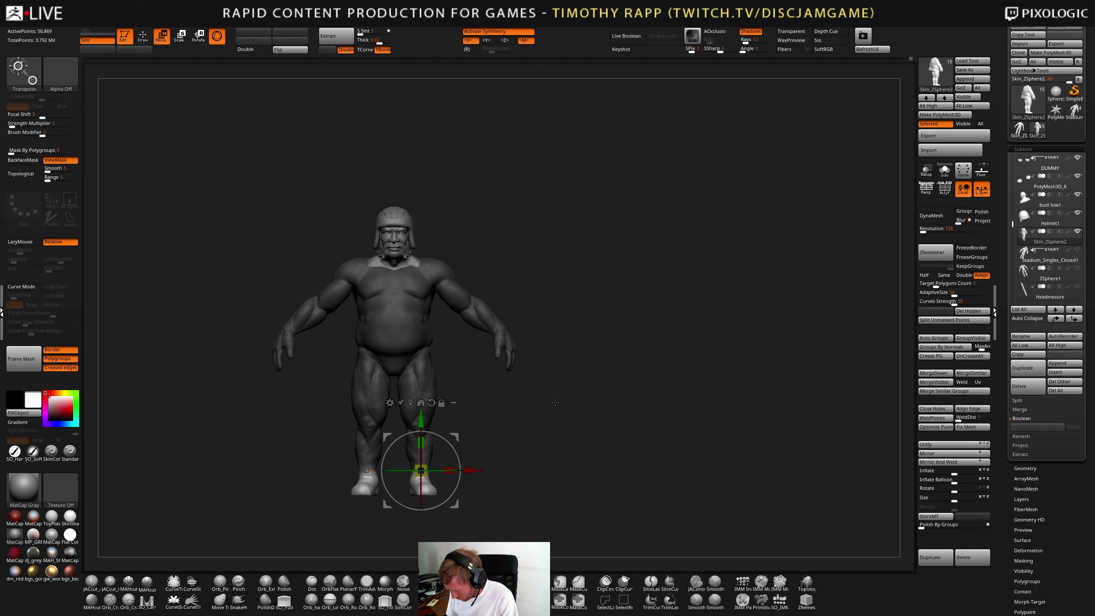
drag(474, 467, 478, 465)
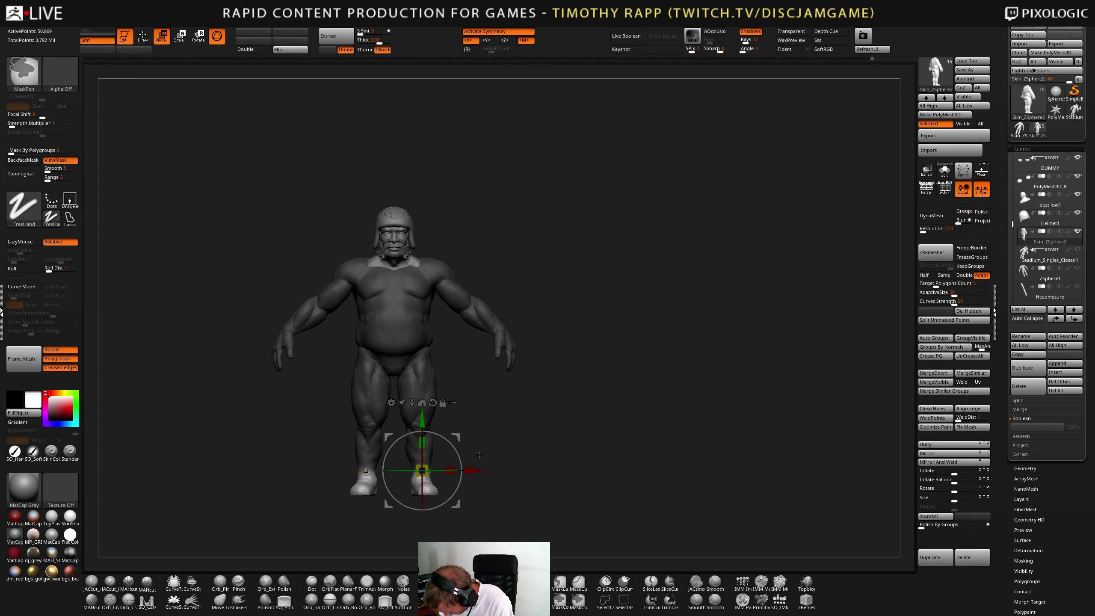
ctrl+right_drag(484, 425, 545, 434)
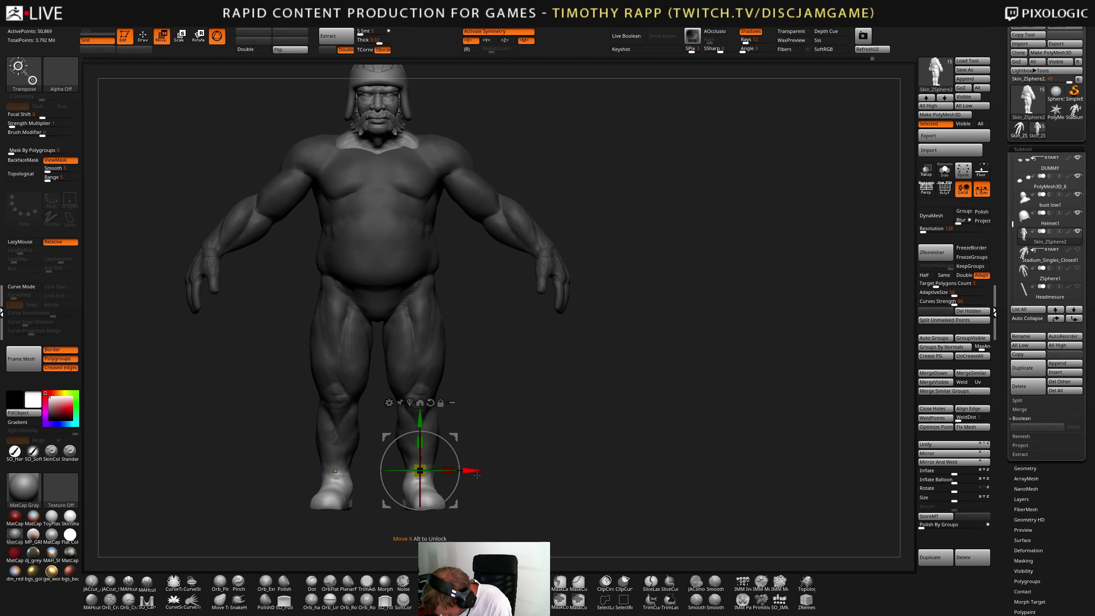
drag(477, 470, 481, 471)
key(q)
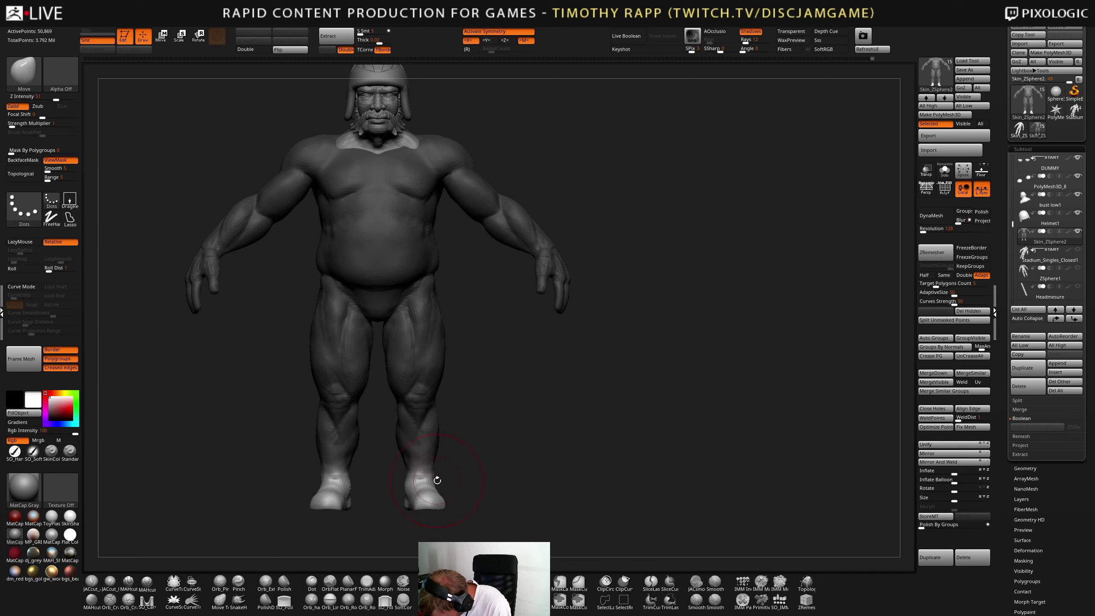
mouse_move(486, 458)
mouse_down()
mouse_move(459, 465)
mouse_move(441, 494)
mouse_move(418, 488)
mouse_up()
- Reshape the outline of the feet and ankles with the Move brush and smooth them
key(s)
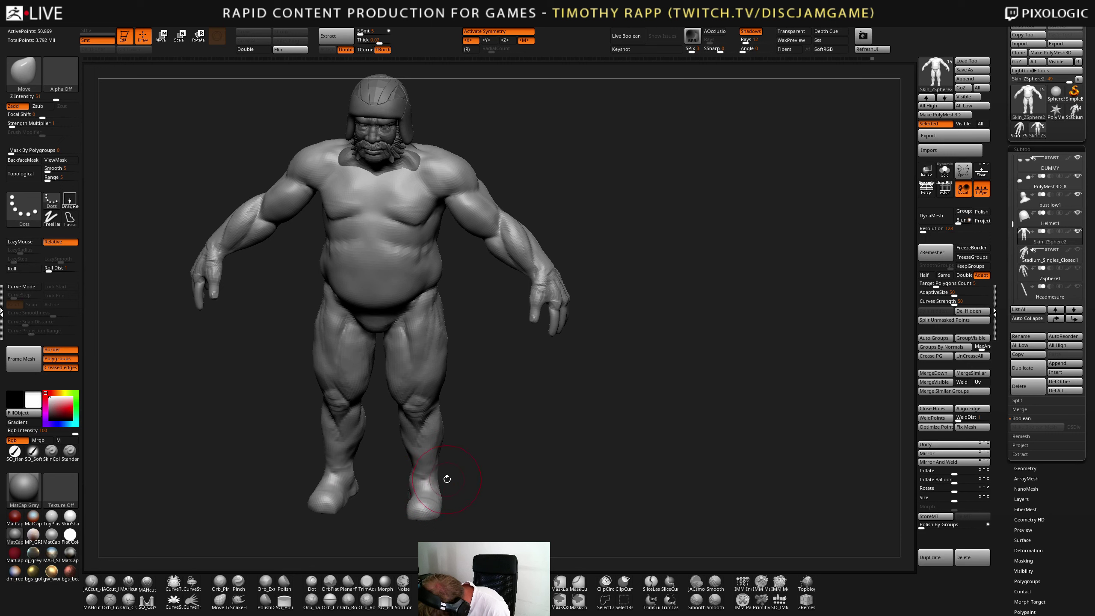
drag(447, 479, 443, 459)
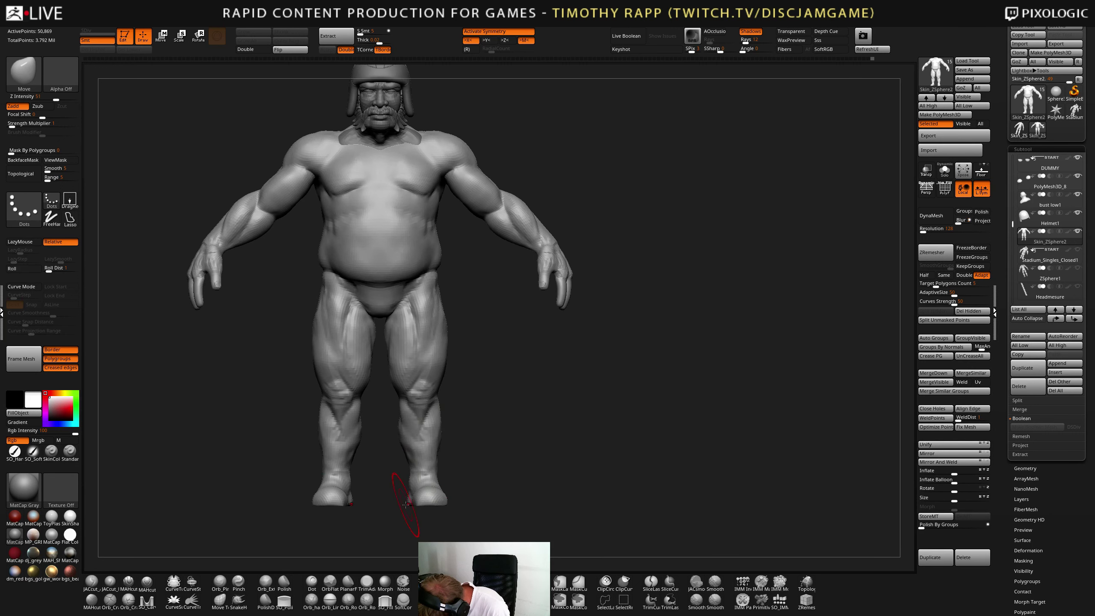
mouse_move(434, 490)
mouse_down()
mouse_move(403, 478)
mouse_move(442, 504)
mouse_move(427, 503)
mouse_move(503, 463)
mouse_move(419, 526)
mouse_up()
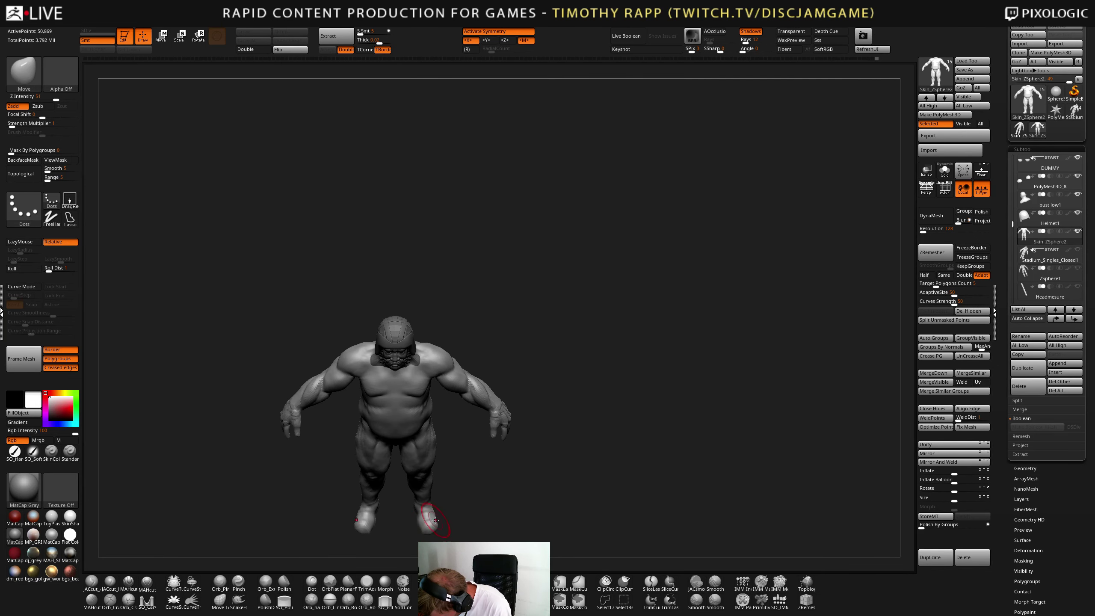
mouse_move(452, 497)
alt+mouse_down()
mouse_move(499, 504)
mouse_move(512, 438)
alt+mouse_up()
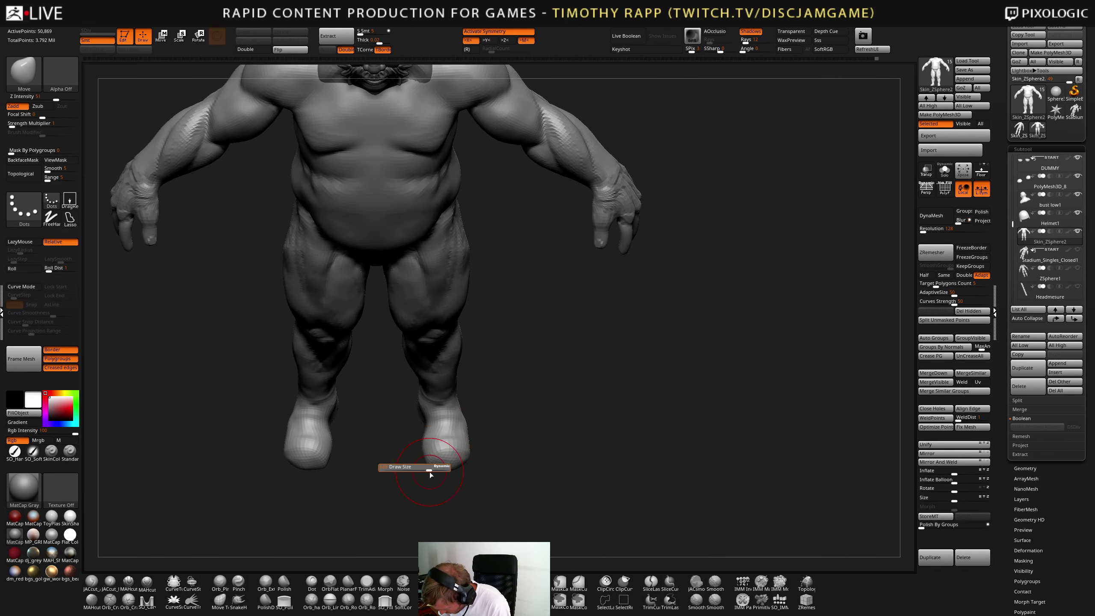
mouse_move(429, 472)
mouse_down()
mouse_move(427, 452)
mouse_move(445, 461)
mouse_move(443, 438)
mouse_move(428, 436)
mouse_move(477, 443)
mouse_move(469, 431)
mouse_move(435, 440)
mouse_move(483, 436)
mouse_move(482, 408)
mouse_move(521, 430)
mouse_up()
key(shift)
mouse_move(362, 435)
mouse_down()
mouse_move(438, 434)
mouse_move(472, 406)
mouse_move(421, 392)
mouse_move(427, 403)
mouse_move(470, 399)
mouse_move(475, 420)
mouse_up()
key(shift)
- Build up the front of the ankles and the insteps with the ClayTubes brush
key(b)
key(d)
key(s)
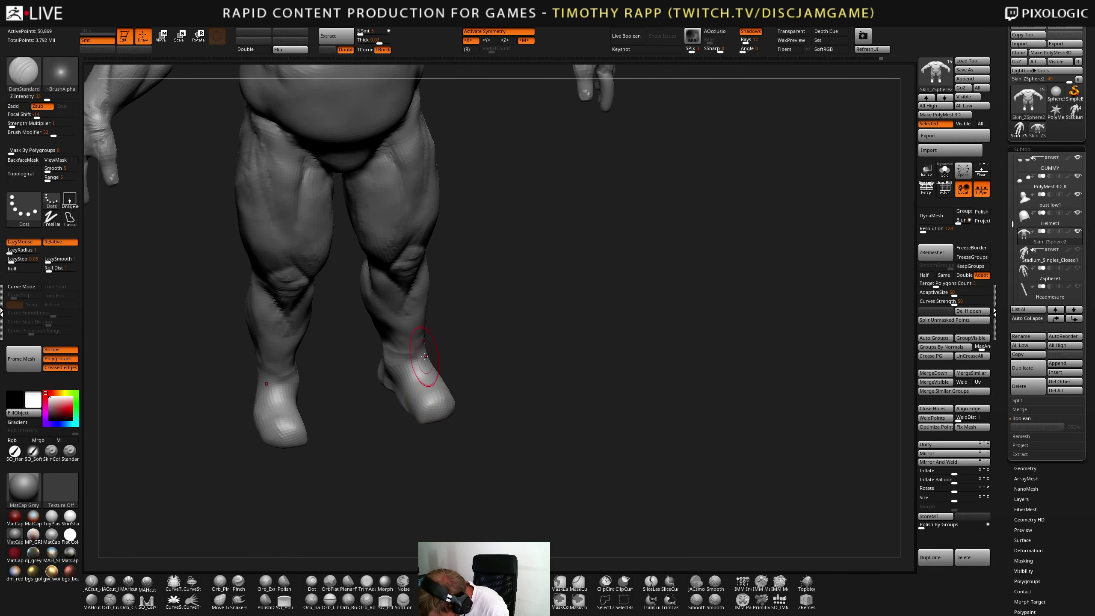
key(b)
key(c)
key(t)
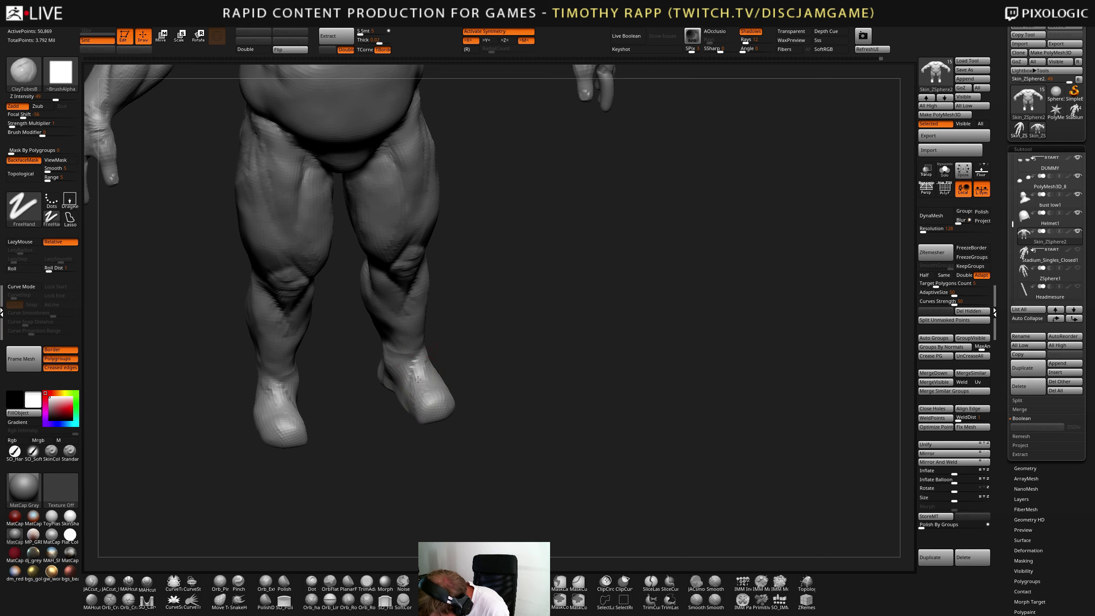
drag(415, 416, 436, 363)
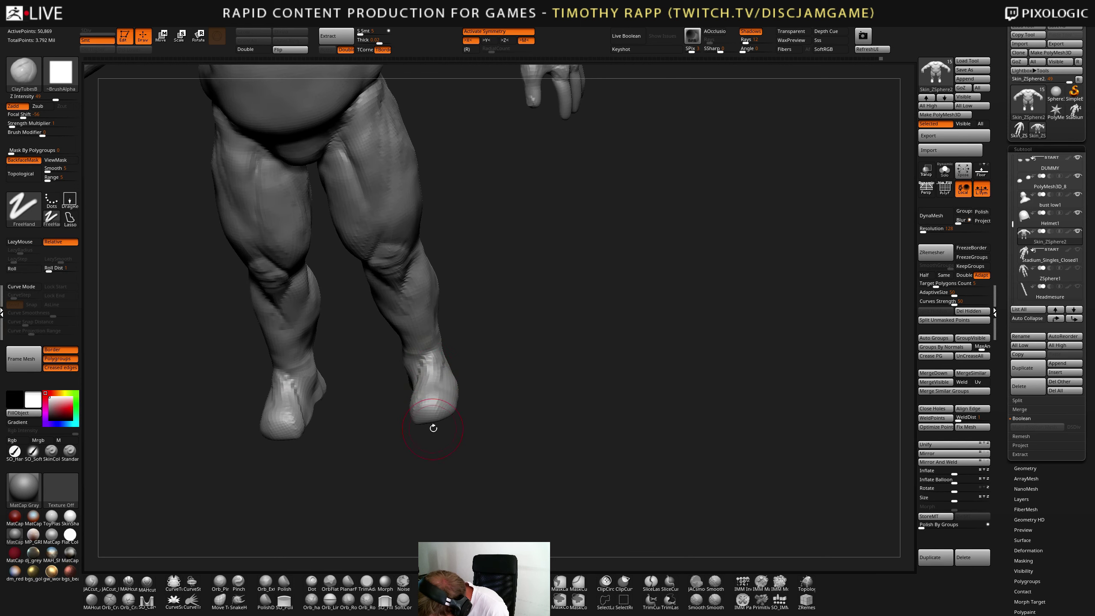
- Add volume to the forefeet, outer foot edges and ankle bones with the ClayTubes brush and smooth the surface
drag(433, 428, 418, 346)
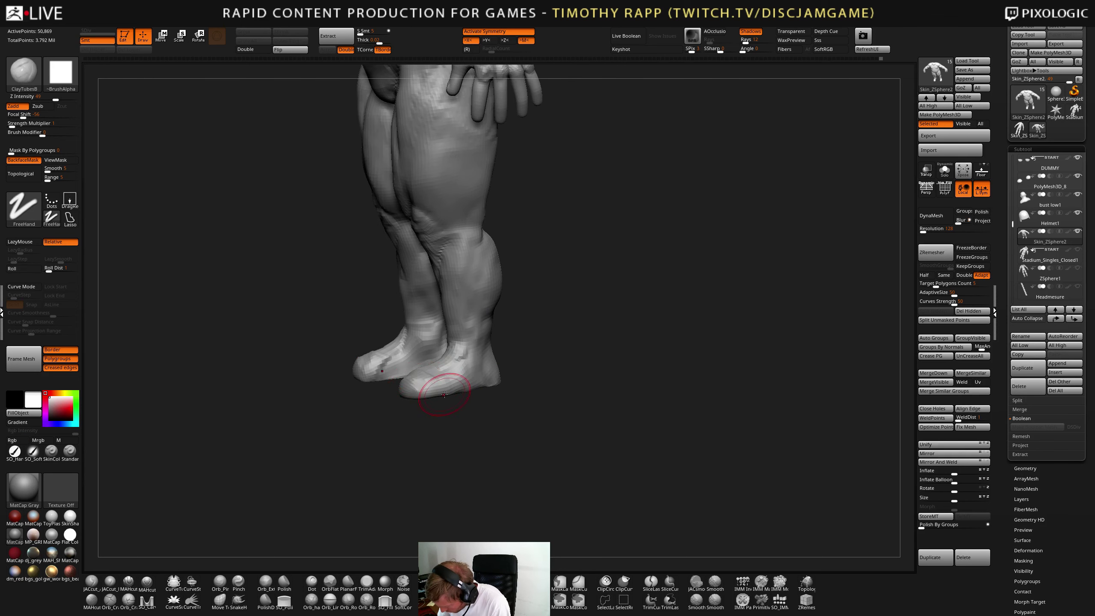
mouse_move(444, 395)
mouse_down()
mouse_move(412, 375)
mouse_move(452, 370)
mouse_move(435, 380)
mouse_up()
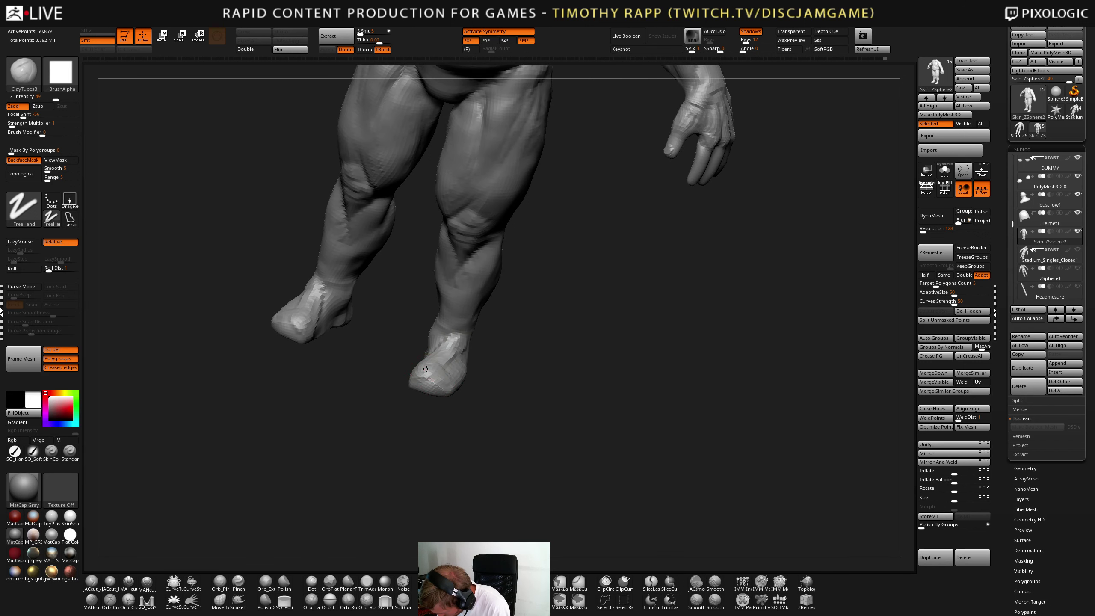
drag(441, 382, 434, 373)
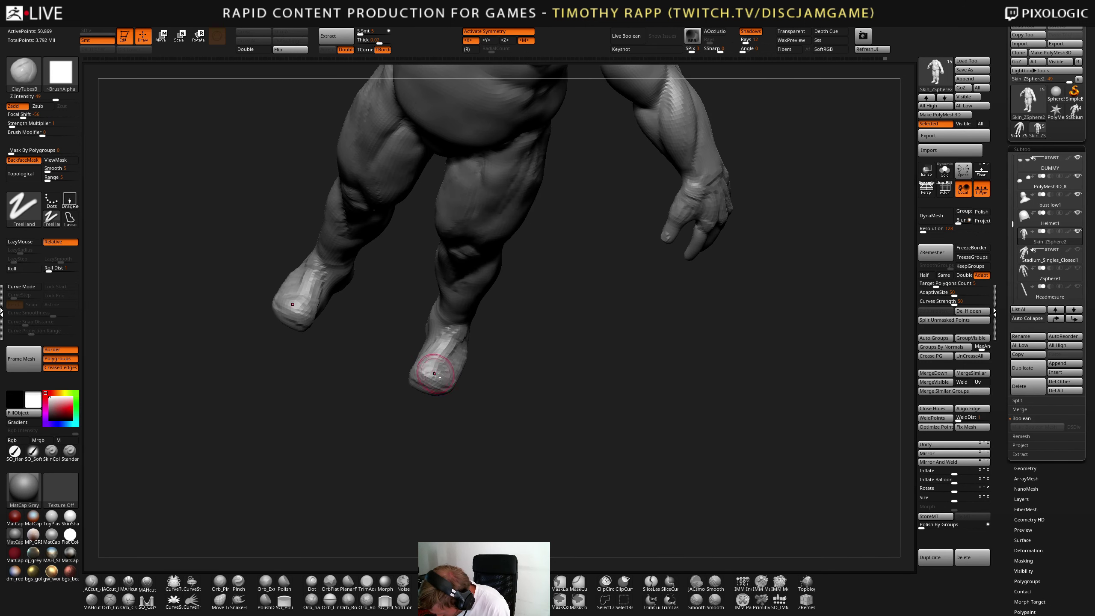
shift+right_drag(435, 366, 415, 401)
key(shift)
mouse_move(378, 361)
mouse_down()
mouse_move(474, 323)
mouse_move(452, 332)
mouse_move(459, 325)
mouse_up()
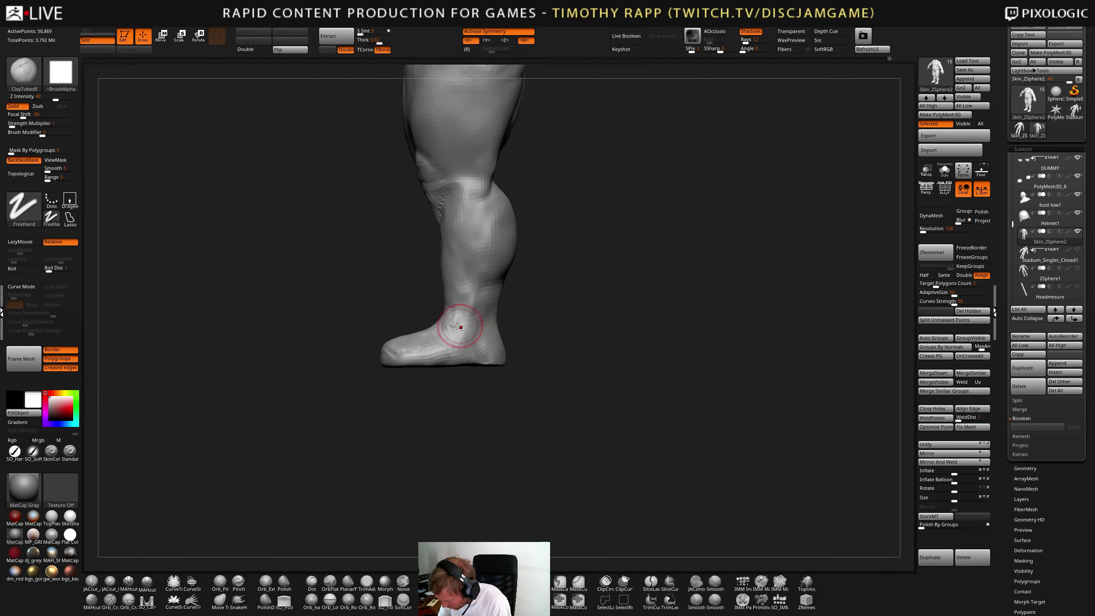
- Adjust the outline of the feet with the Move brush and smooth the insteps and inner edges
key(b)
key(m)
key(v)
mouse_move(530, 328)
alt+mouse_down()
mouse_move(508, 335)
mouse_move(580, 340)
mouse_move(518, 339)
mouse_move(559, 362)
mouse_move(560, 401)
mouse_move(618, 387)
alt+mouse_up()
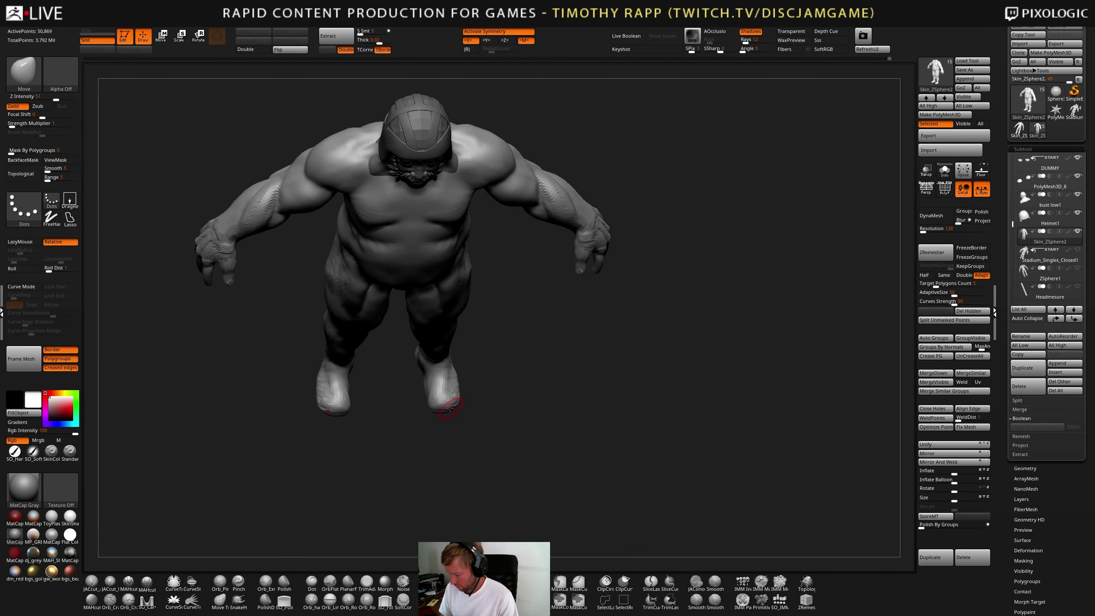
alt+drag(508, 399, 603, 393)
drag(562, 394, 517, 379)
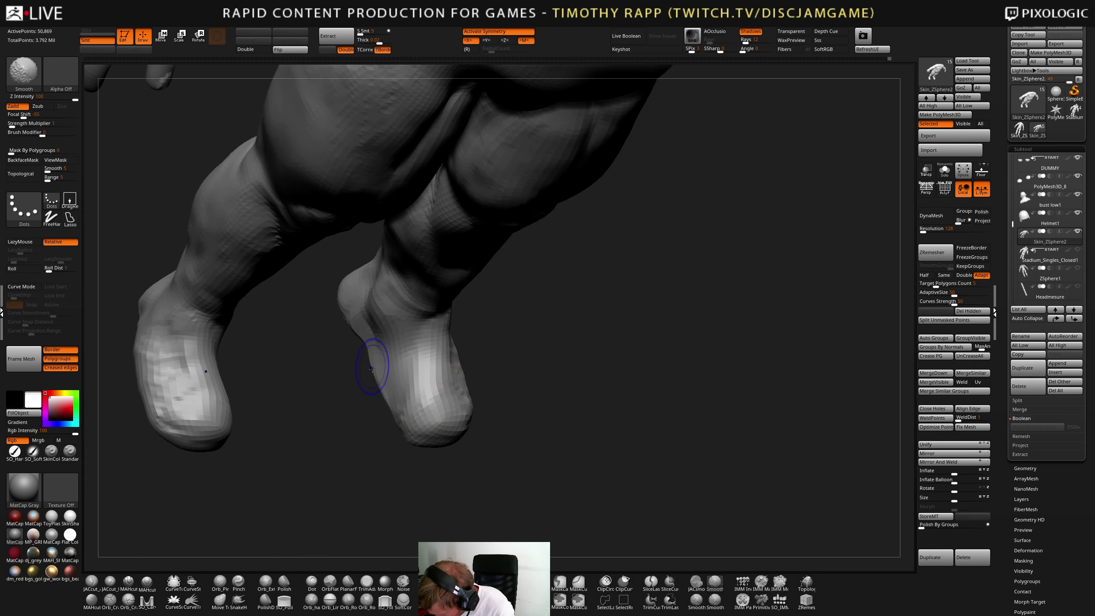
mouse_move(383, 384)
shift+right_down()
mouse_move(381, 393)
mouse_move(387, 352)
shift+right_up()
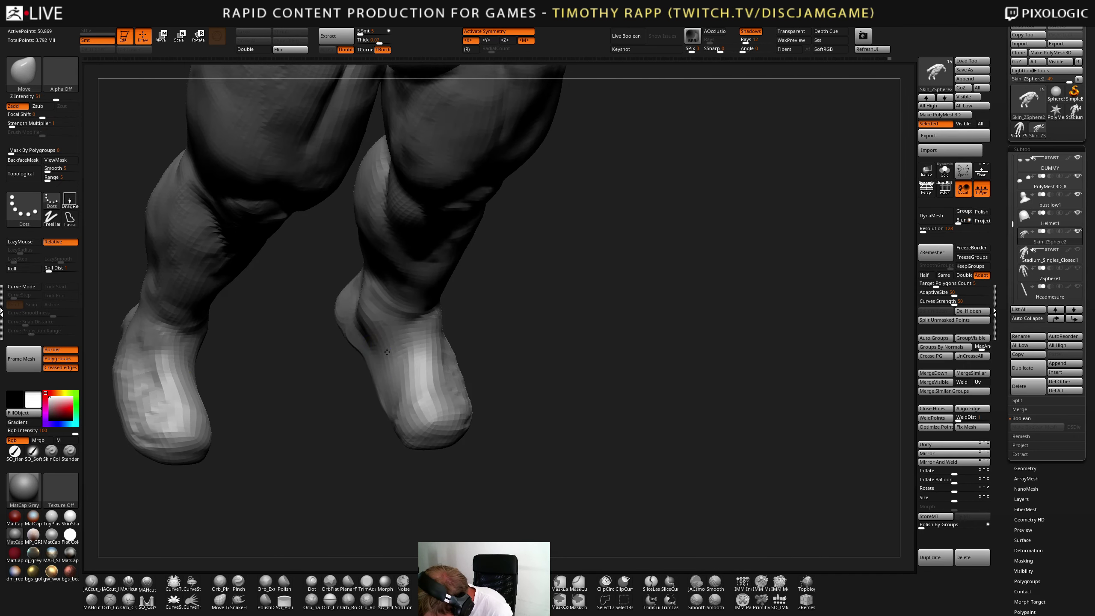
right_drag(383, 397, 408, 406)
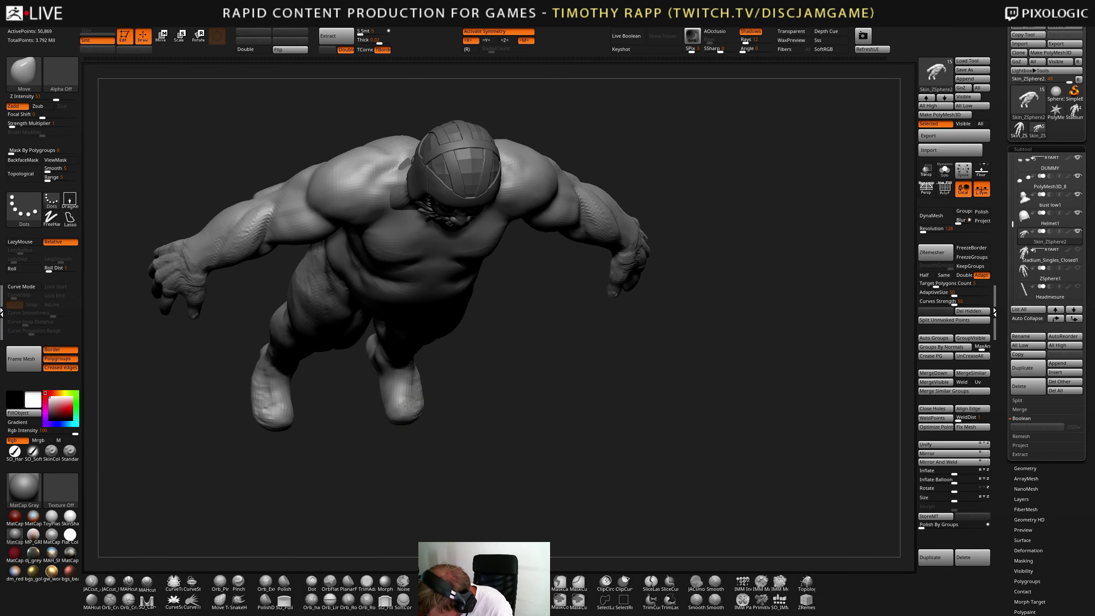
- Mask both feet with a lasso selection and invert the mask so that only the feet can be edited
mouse_move(408, 405)
mouse_down()
mouse_move(455, 382)
mouse_move(445, 393)
mouse_move(416, 379)
mouse_move(425, 371)
mouse_move(416, 367)
mouse_move(464, 384)
mouse_move(447, 404)
mouse_move(357, 443)
mouse_up()
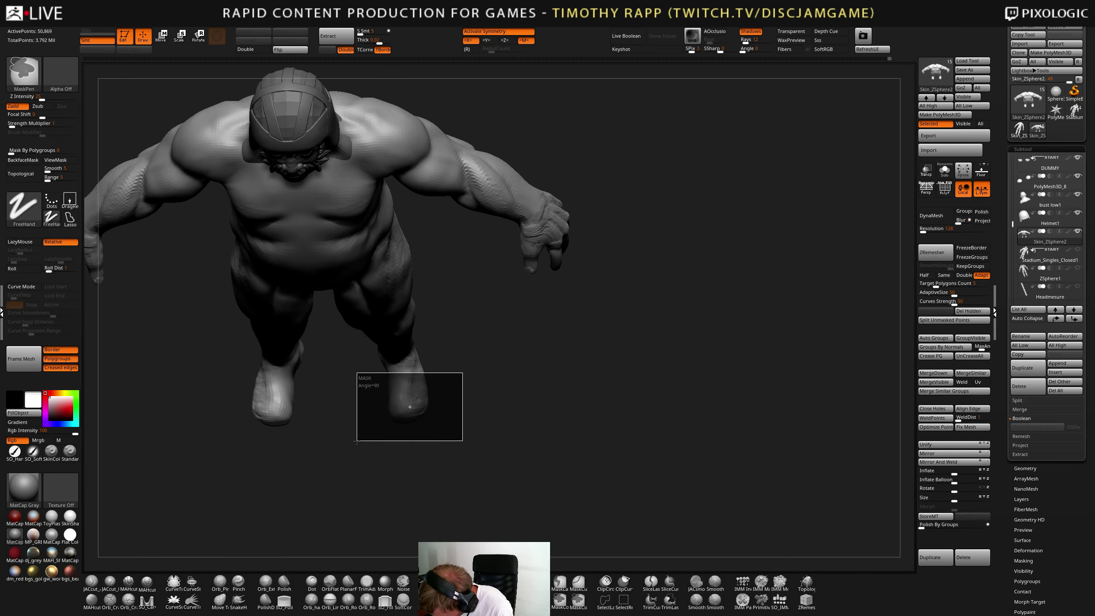
mouse_move(443, 381)
mouse_down()
mouse_move(449, 392)
mouse_move(377, 387)
mouse_move(462, 398)
mouse_up()
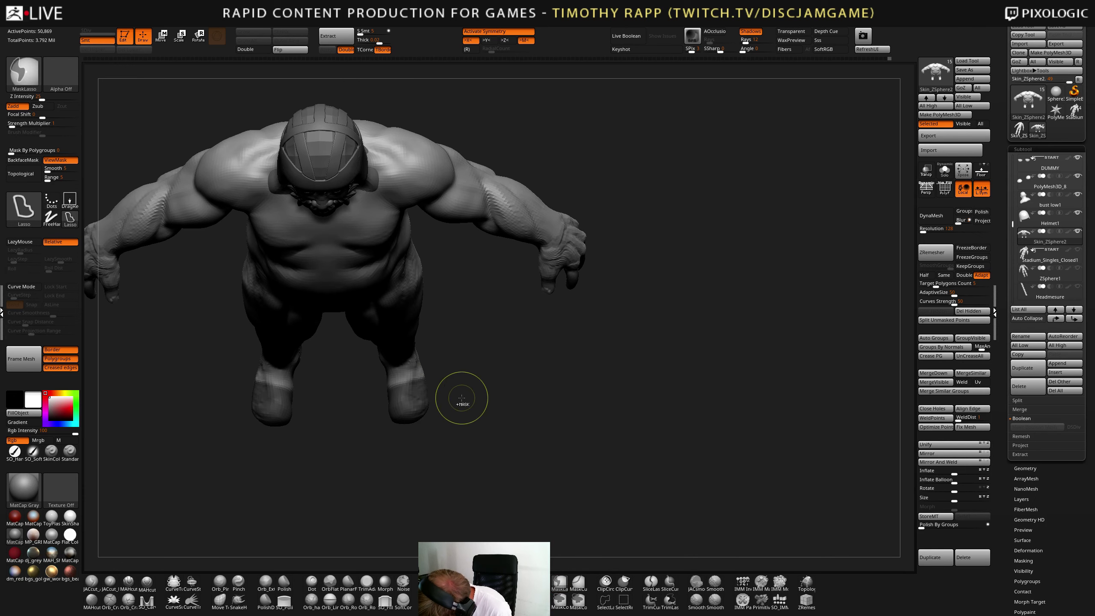
key(ctrl+h)
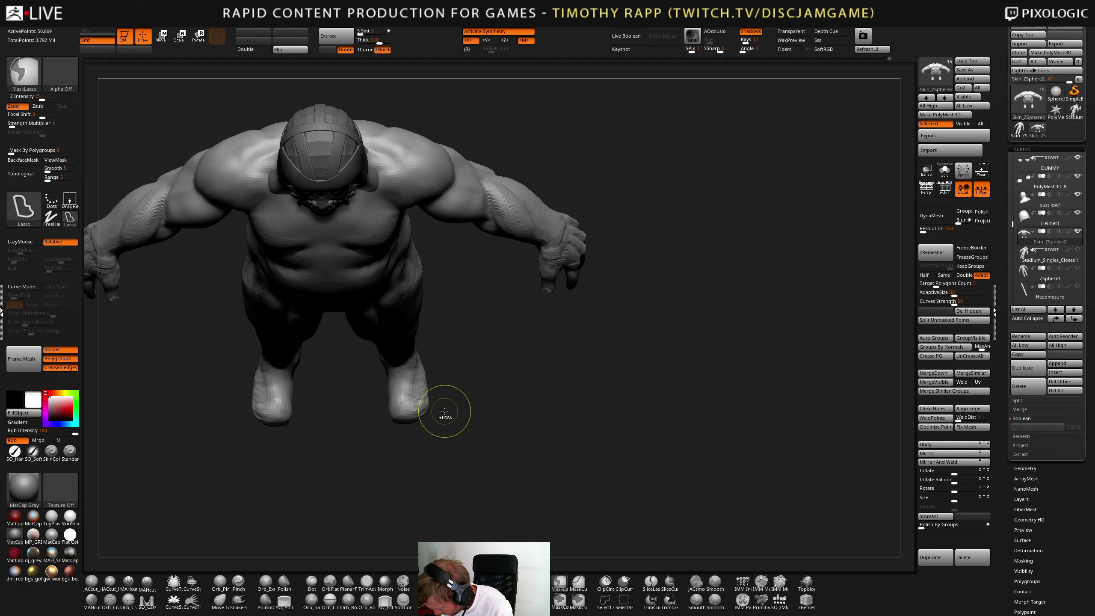
key(ctrl+shift)
key(ctrl)
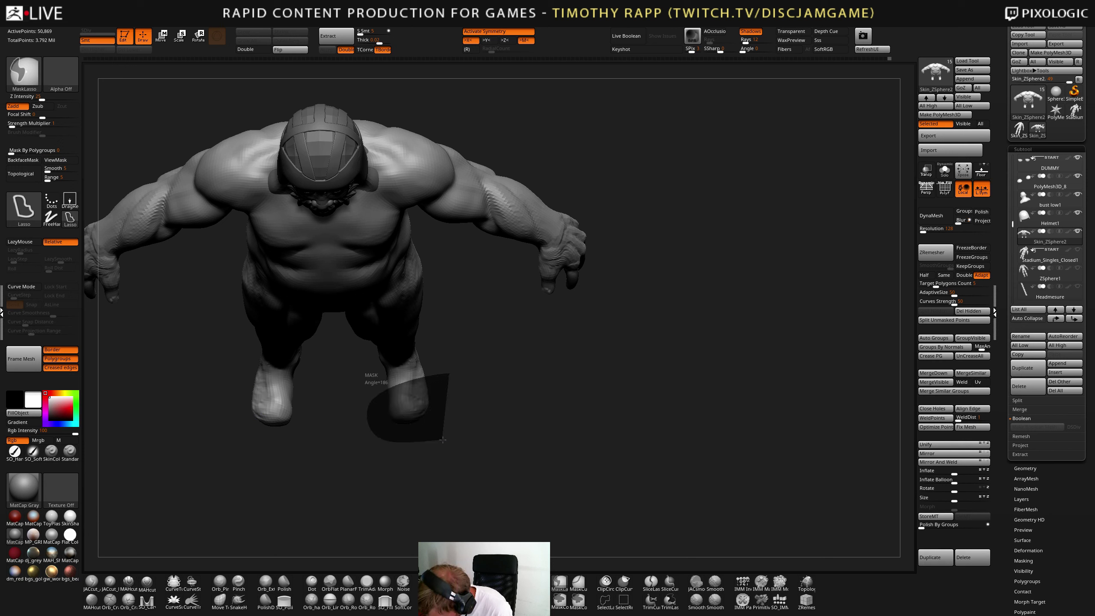
ctrl+drag(443, 440, 458, 421)
ctrl+click(461, 408)
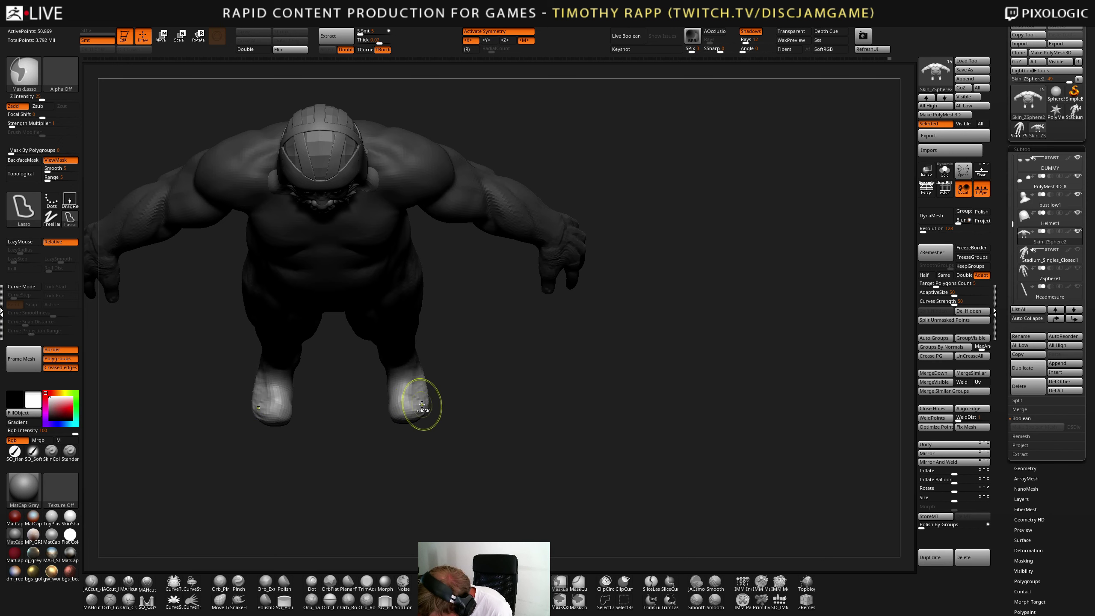
- Place the rotation gizmo at the ankle and turn the unmasked feet outward by about 6 degrees
key(r)
click(384, 289)
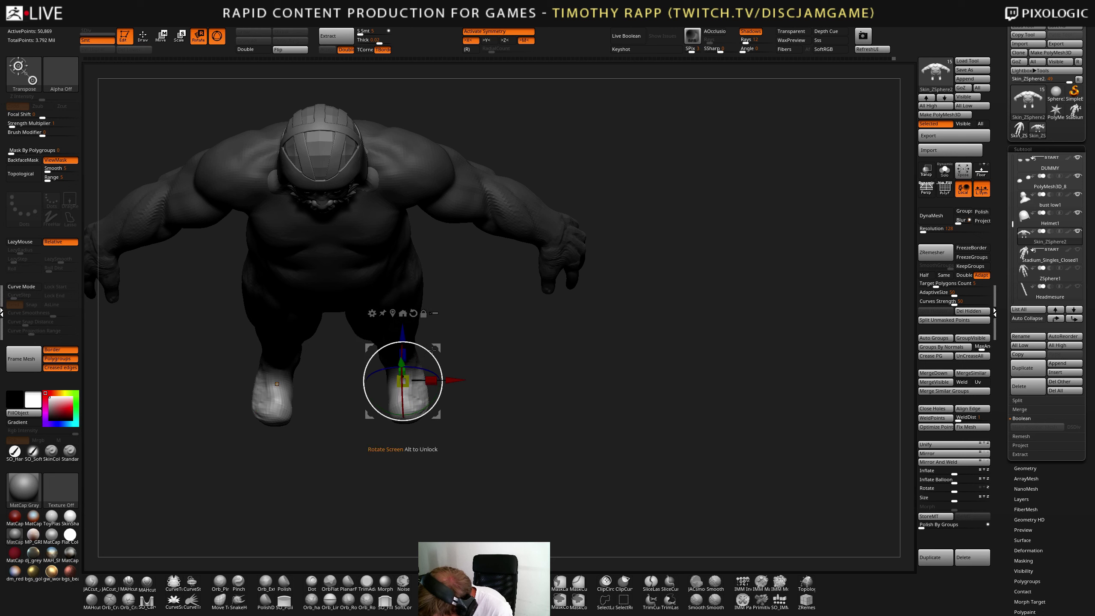
drag(417, 418, 414, 401)
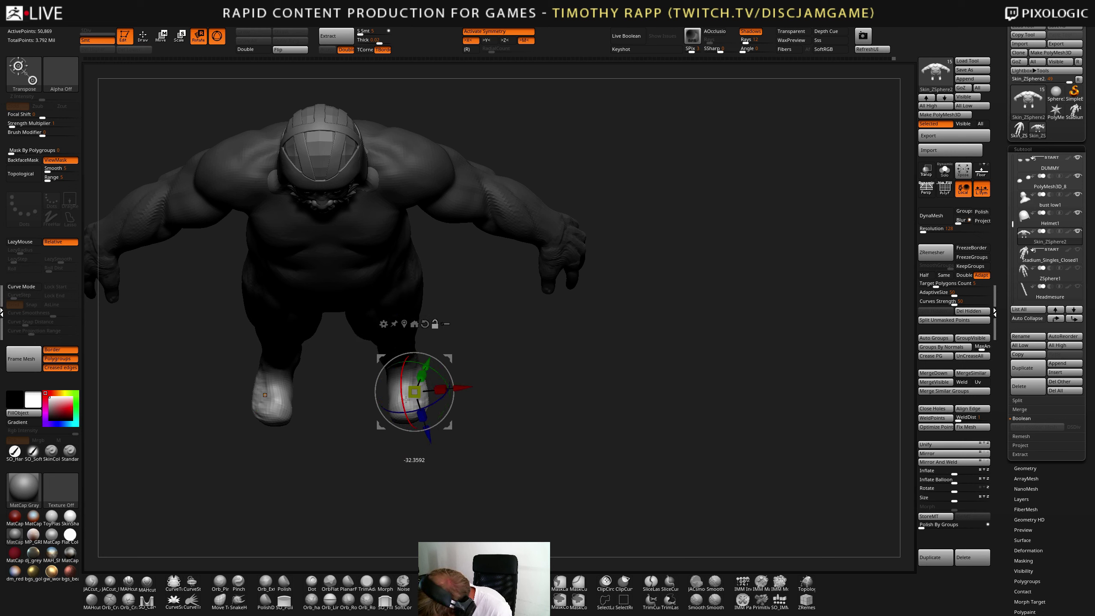
alt+drag(453, 354, 680, 332)
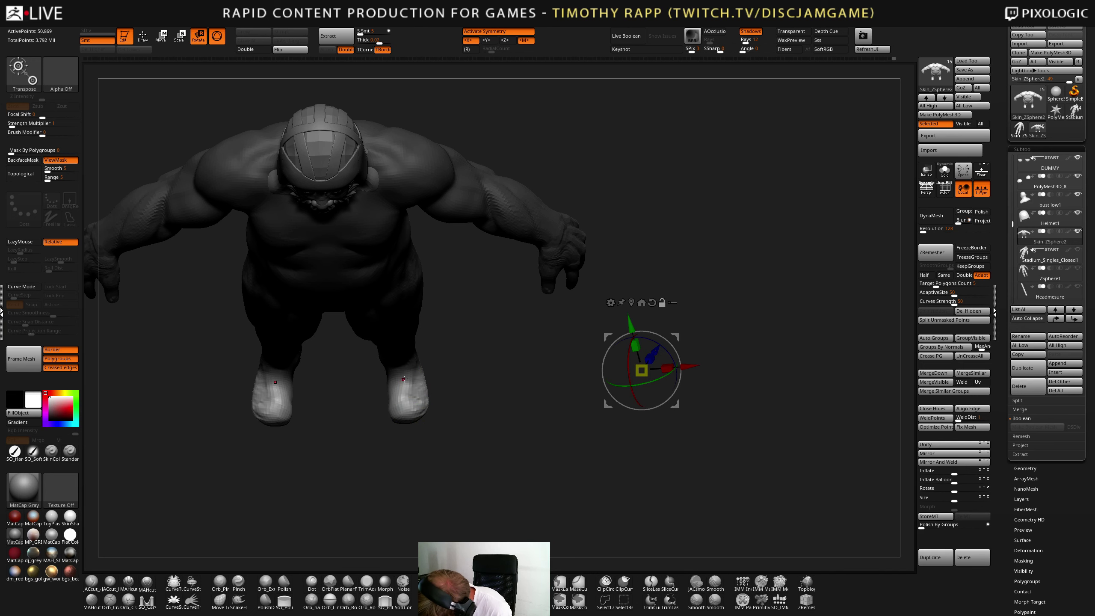
alt+drag(403, 378, 429, 403)
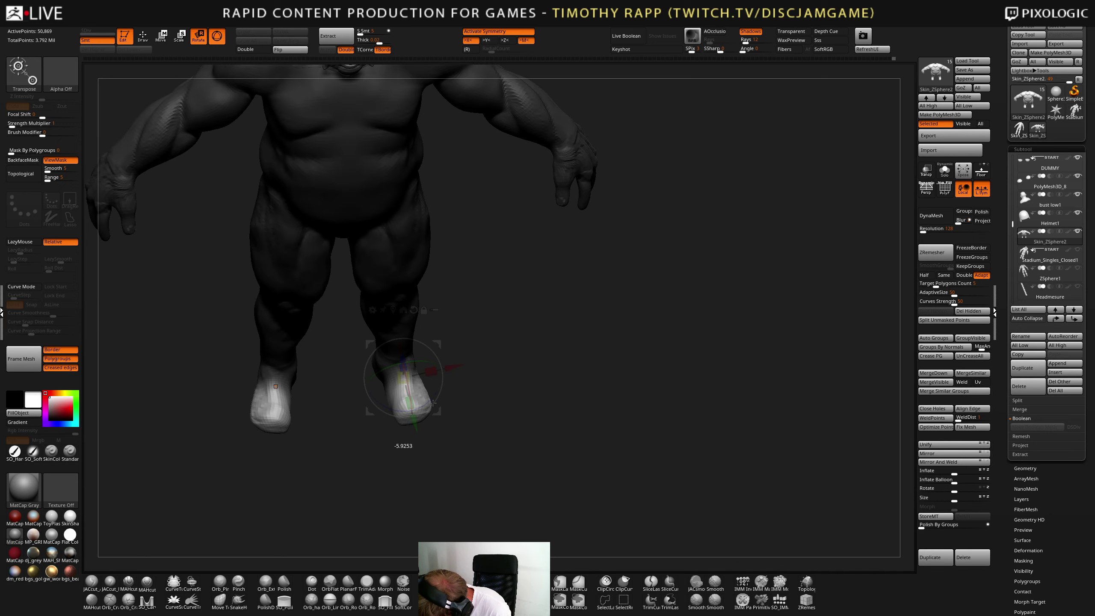
key(q)
mouse_move(435, 400)
mouse_down()
mouse_move(464, 421)
mouse_move(464, 335)
mouse_up()
alt+drag(453, 414, 516, 399)
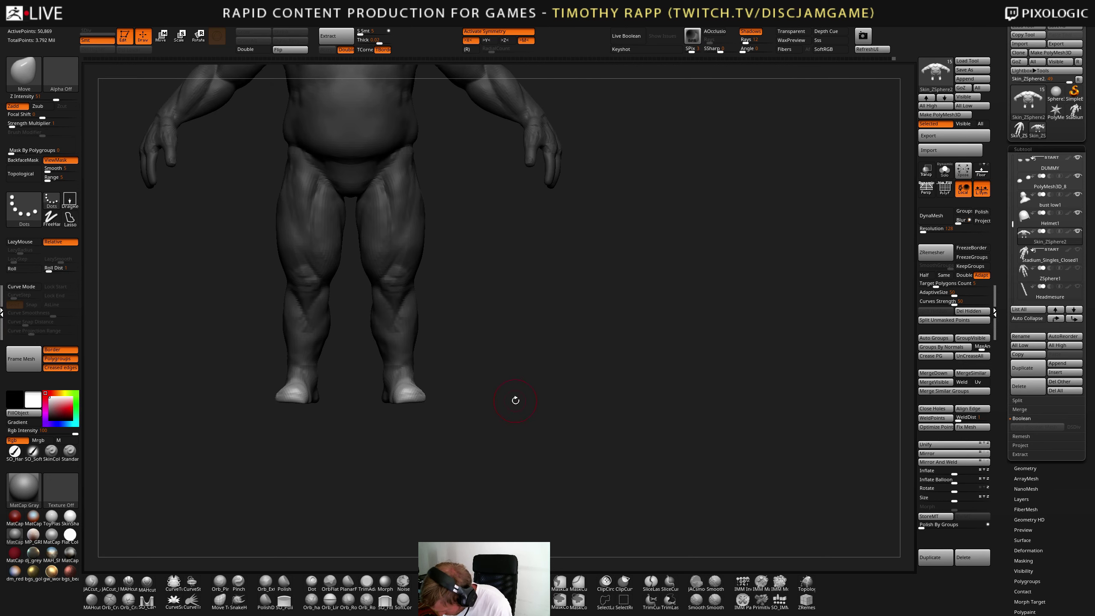
- Fine-tune the outward rotation of the feet by about 1.5 degrees and clear the mask
key(r)
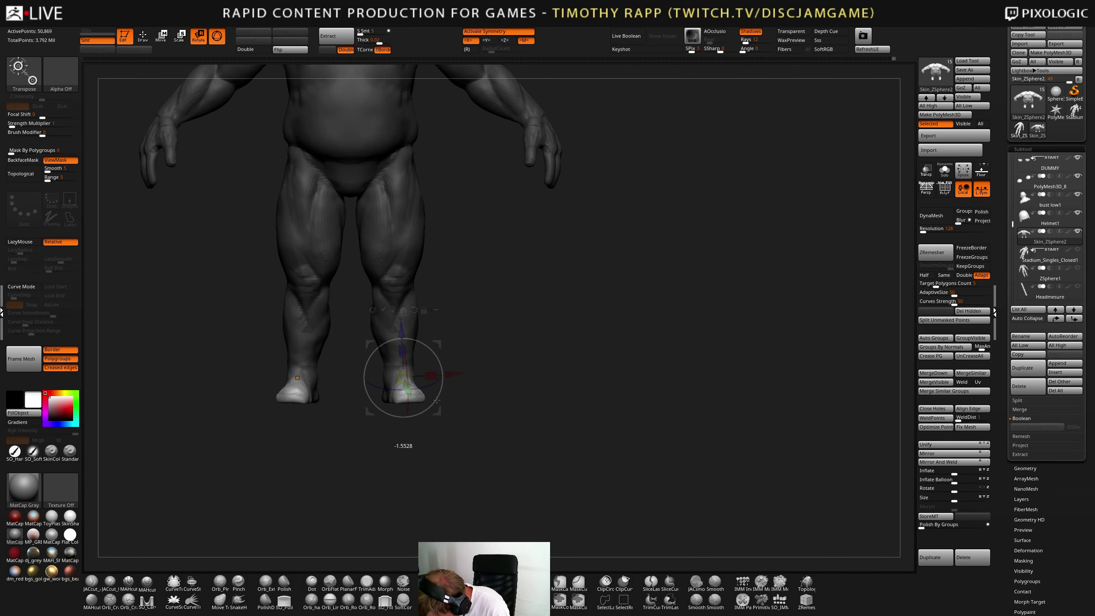
key(q)
mouse_move(506, 409)
mouse_down()
mouse_move(548, 409)
mouse_move(461, 417)
mouse_move(514, 414)
mouse_move(507, 403)
mouse_up()
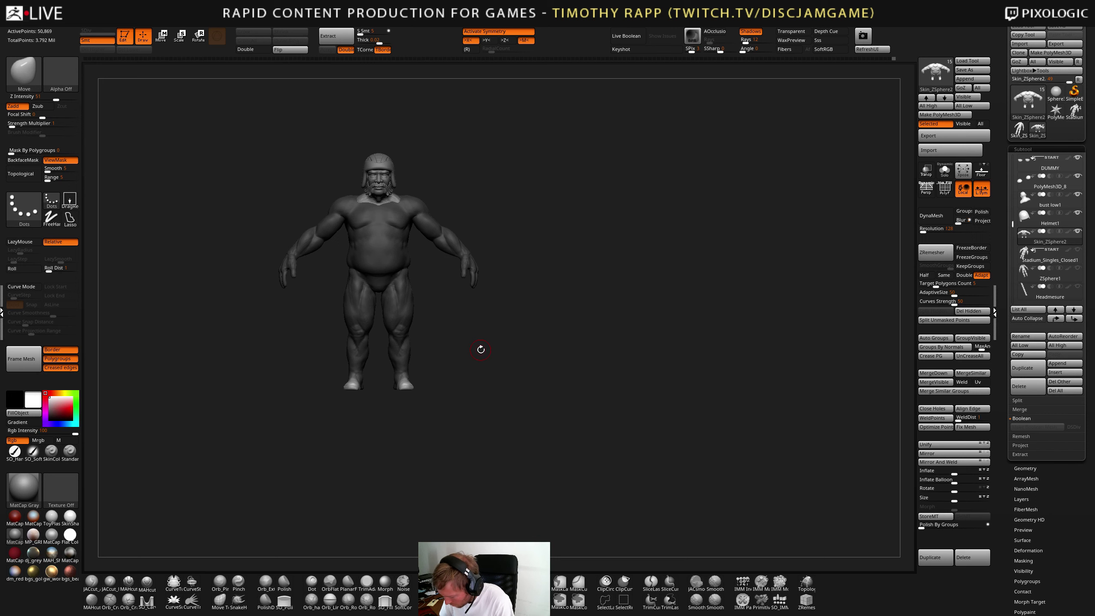
key(r)
ctrl+right_drag(481, 350, 573, 383)
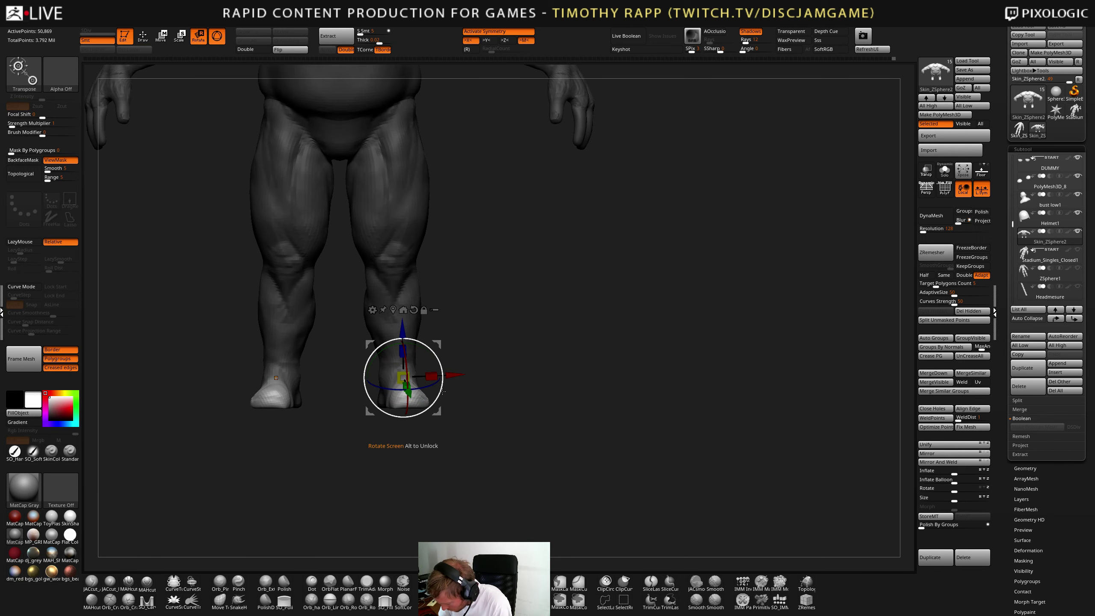
key(q)
scroll(502, 383, down, 5)
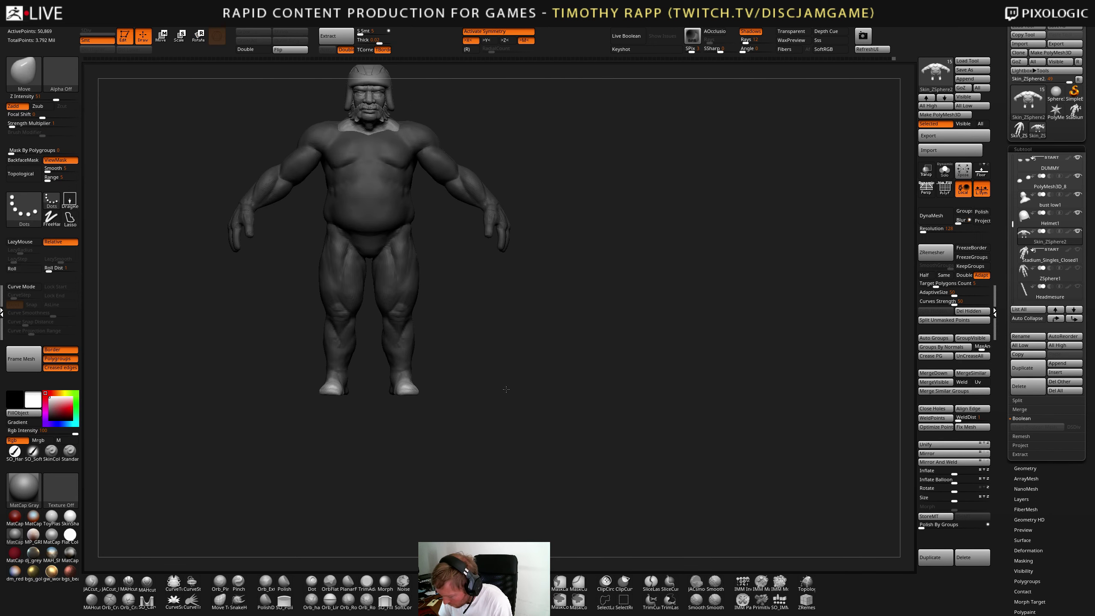
ctrl+right_drag(506, 389, 552, 440)
key(ctrl+h)
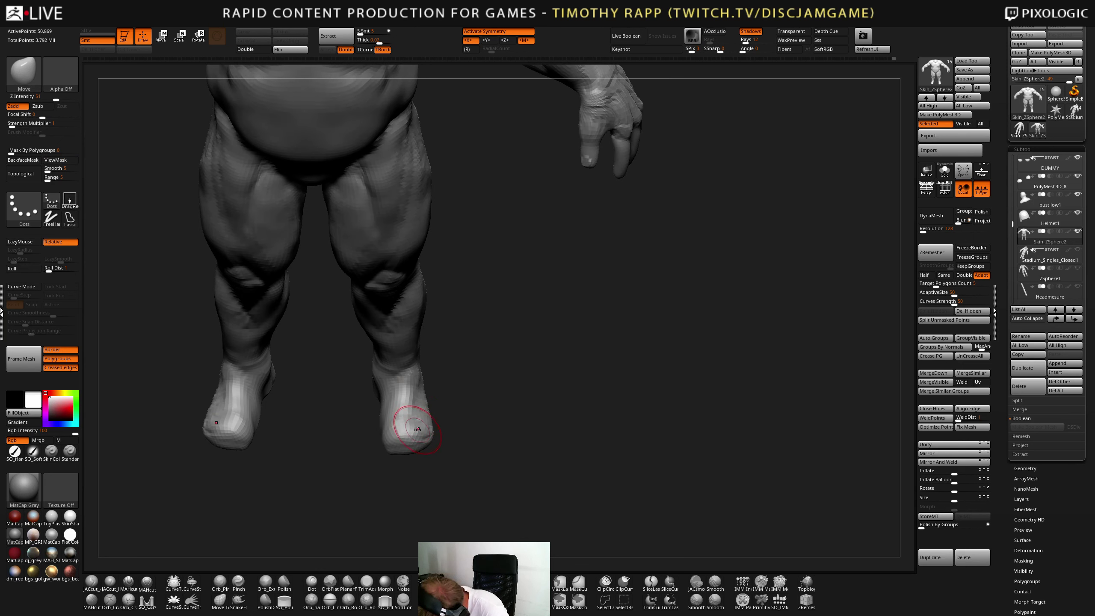
- Carve a crease across each forefoot behind the toes with the DamStandard brush, separating a rounded toe area
key(2)
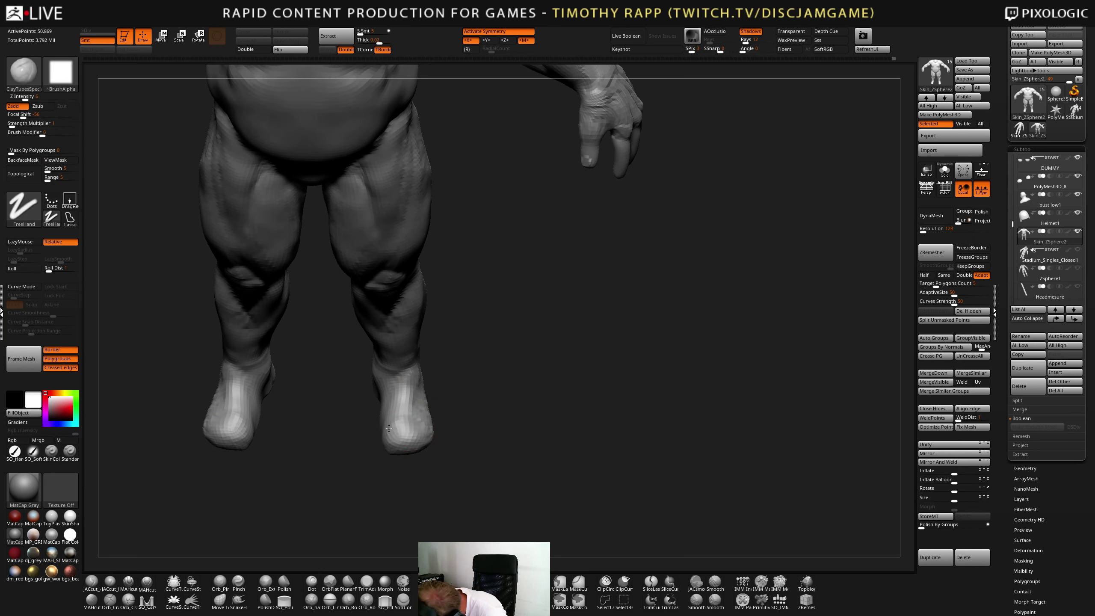
mouse_move(409, 391)
right_down()
mouse_move(433, 394)
mouse_move(438, 421)
mouse_move(385, 417)
right_up()
key(b)
key(d)
key(s)
shift+drag(432, 401, 434, 381)
right_drag(405, 395, 432, 400)
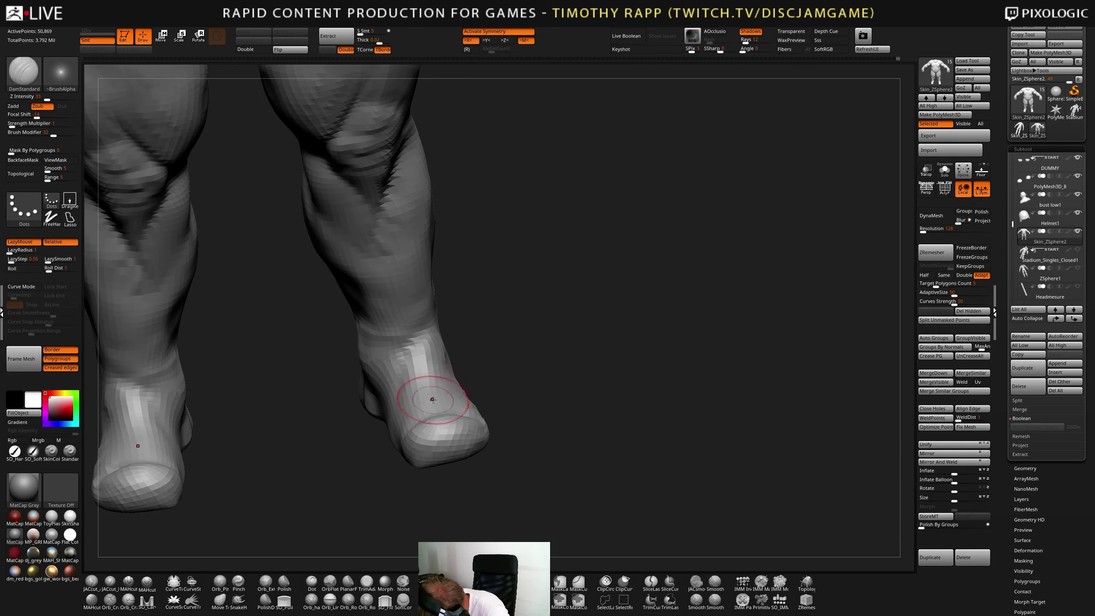
- Build up the top of the forefeet around the toe crease with the ClayTubes brush
key(b)
key(c)
key(t)
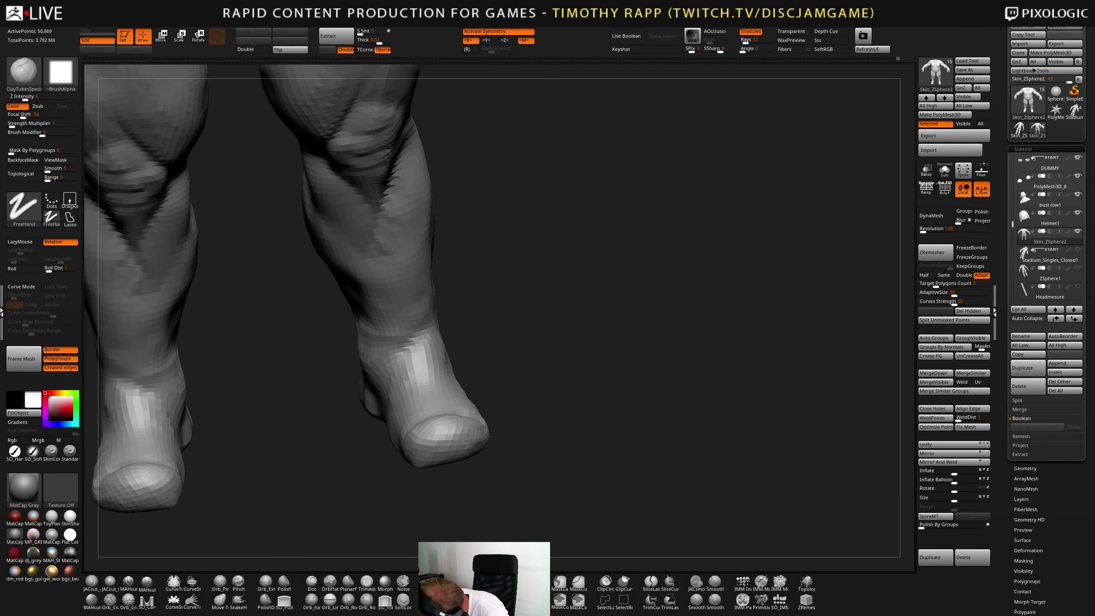
mouse_move(403, 392)
right_down()
mouse_move(462, 377)
mouse_move(452, 391)
mouse_move(608, 388)
mouse_move(611, 379)
mouse_move(561, 412)
right_up()
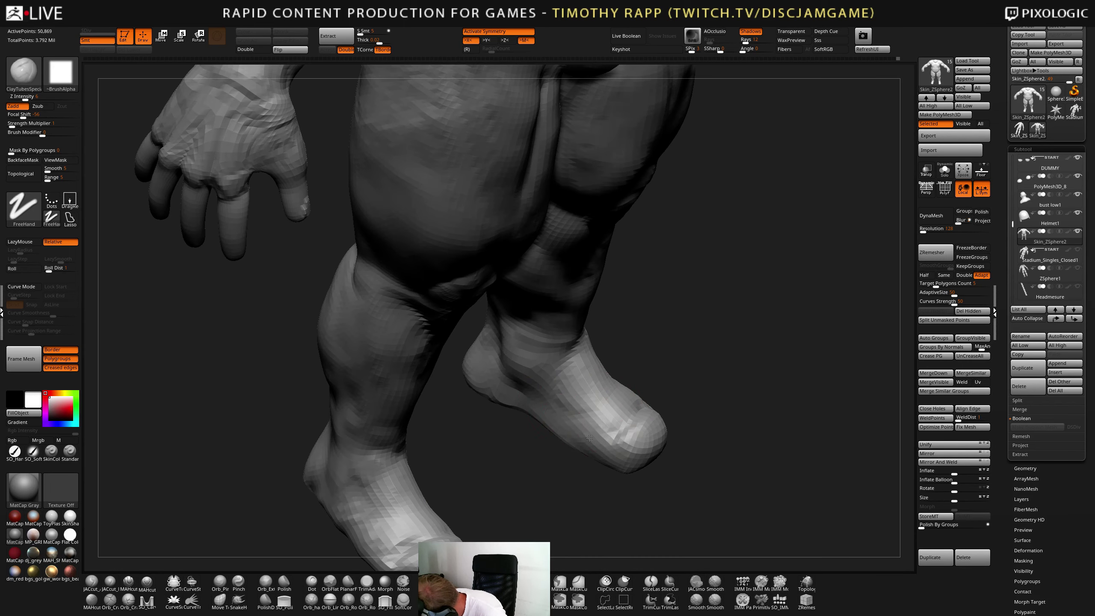
right_drag(589, 438, 608, 352)
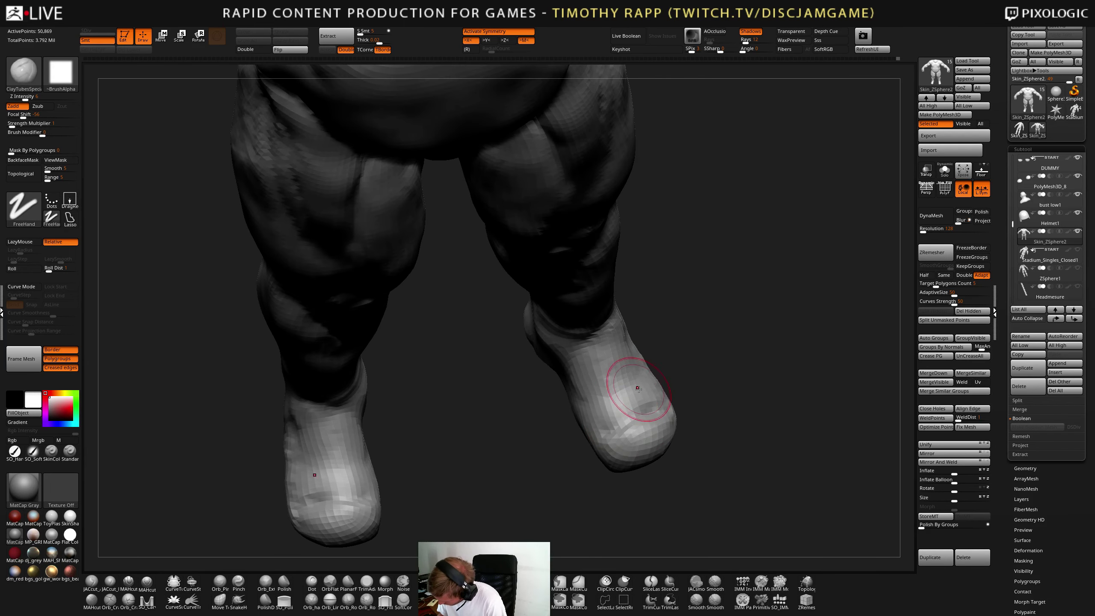
right_drag(626, 391, 697, 427)
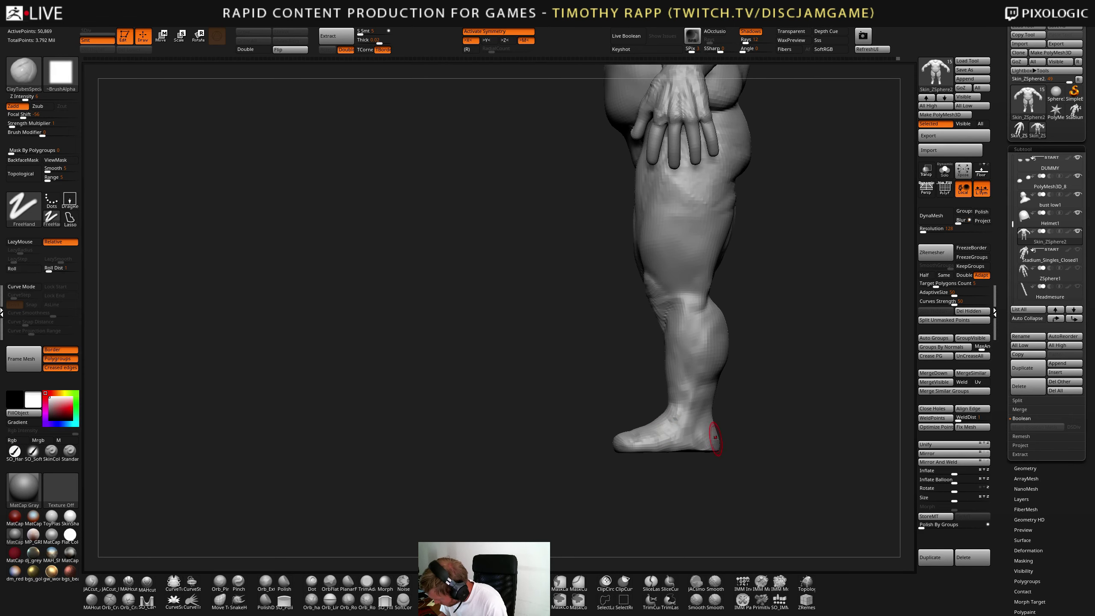
- Carve a line around the outer ankle and heel with the DamStandard brush and switch to the ClayTubes brush
key(b)
key(d)
key(s)
drag(675, 415, 691, 429)
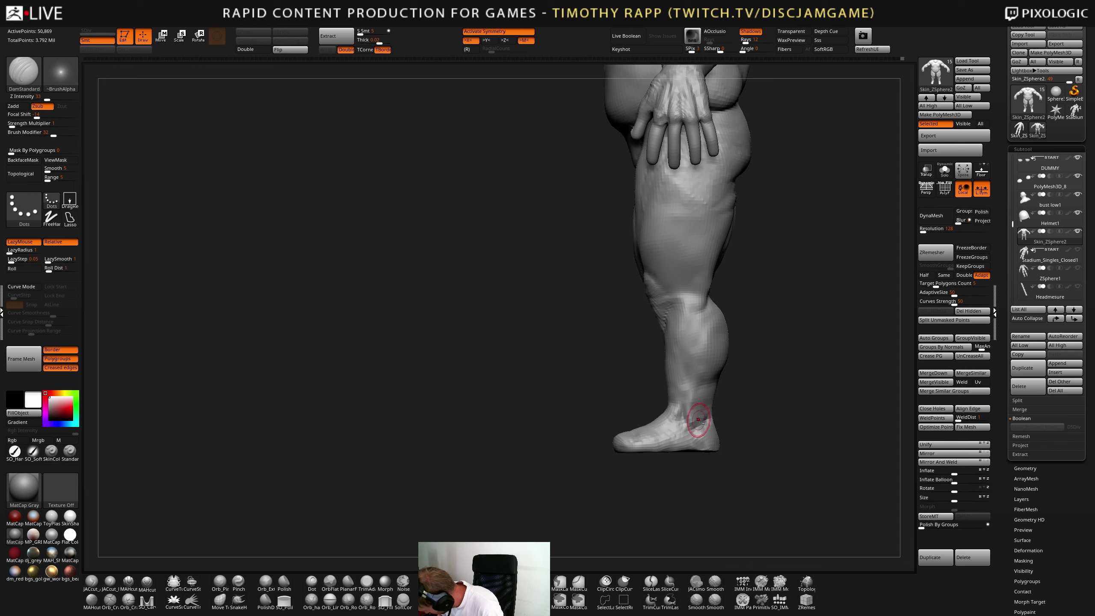
key(b)
key(c)
key(t)
- Define a raised shoe-like edge around the front and sides of the ankles with the DamStandard and ClayTubes brushes
mouse_move(698, 410)
right_down()
mouse_move(659, 407)
mouse_move(672, 411)
mouse_move(621, 423)
mouse_move(637, 402)
mouse_move(636, 368)
mouse_move(689, 323)
mouse_move(654, 365)
mouse_move(674, 365)
mouse_move(681, 358)
mouse_move(642, 347)
mouse_move(666, 375)
mouse_move(614, 389)
mouse_move(643, 342)
mouse_move(651, 376)
mouse_move(629, 392)
mouse_move(630, 419)
mouse_move(619, 384)
mouse_move(643, 402)
right_up()
key(b)
key(d)
key(s)
key(b)
key(c)
key(t)
mouse_move(635, 354)
right_down()
mouse_move(653, 398)
mouse_move(646, 435)
mouse_move(641, 404)
mouse_move(648, 413)
mouse_move(704, 396)
mouse_move(640, 427)
mouse_move(594, 420)
mouse_move(641, 389)
right_up()
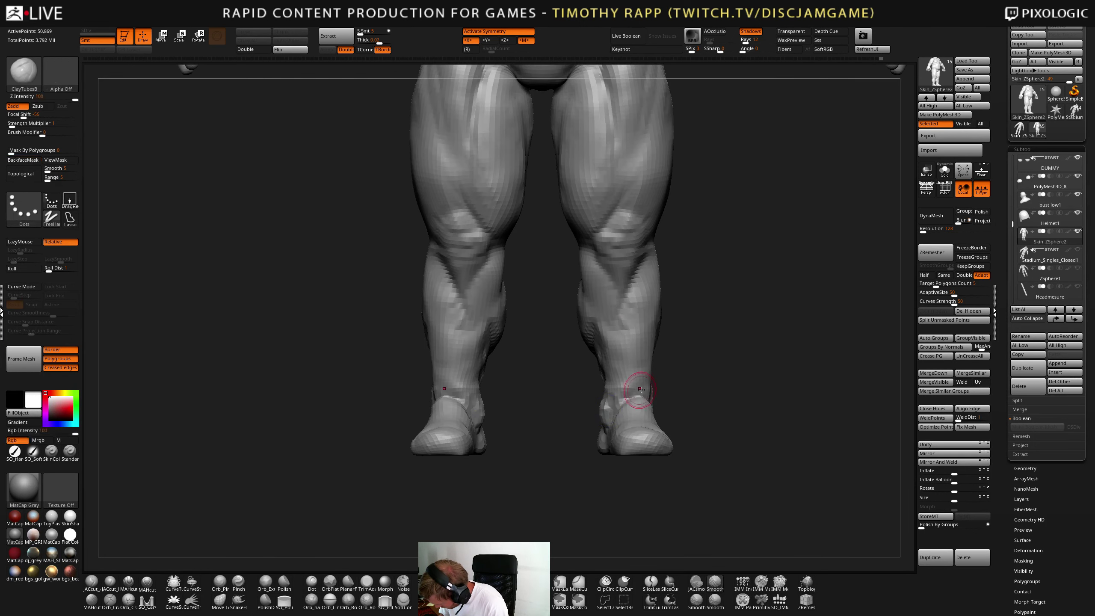
- Build up the shins and the front of the lower legs with the ClayTubes brush
alt+drag(628, 393, 619, 400)
right_drag(618, 402, 628, 385)
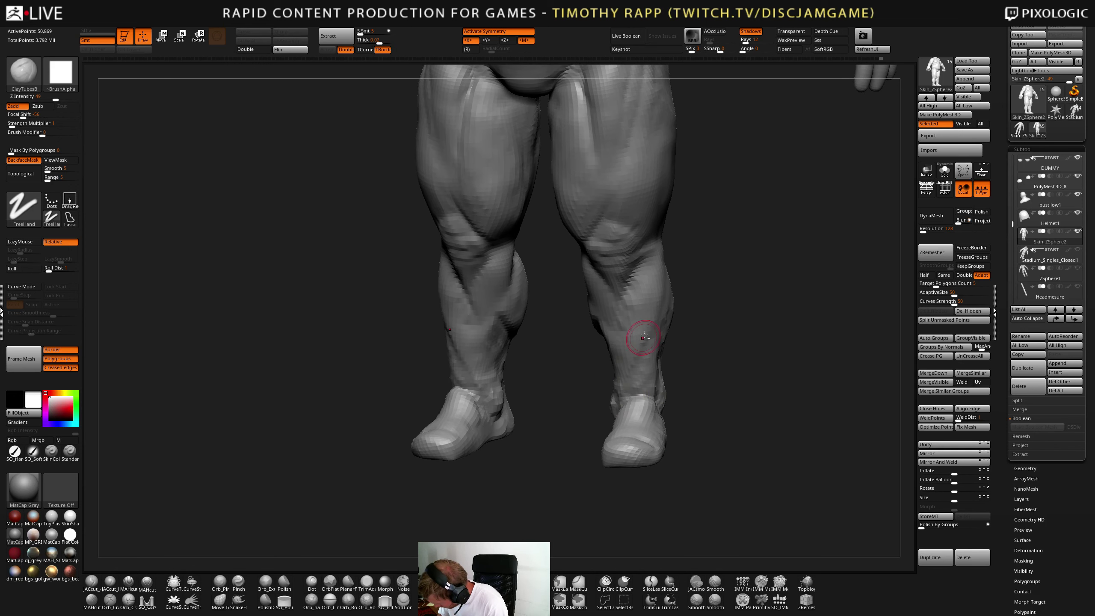
right_drag(645, 324, 652, 286)
alt+drag(639, 352, 618, 385)
right_drag(632, 302, 616, 341)
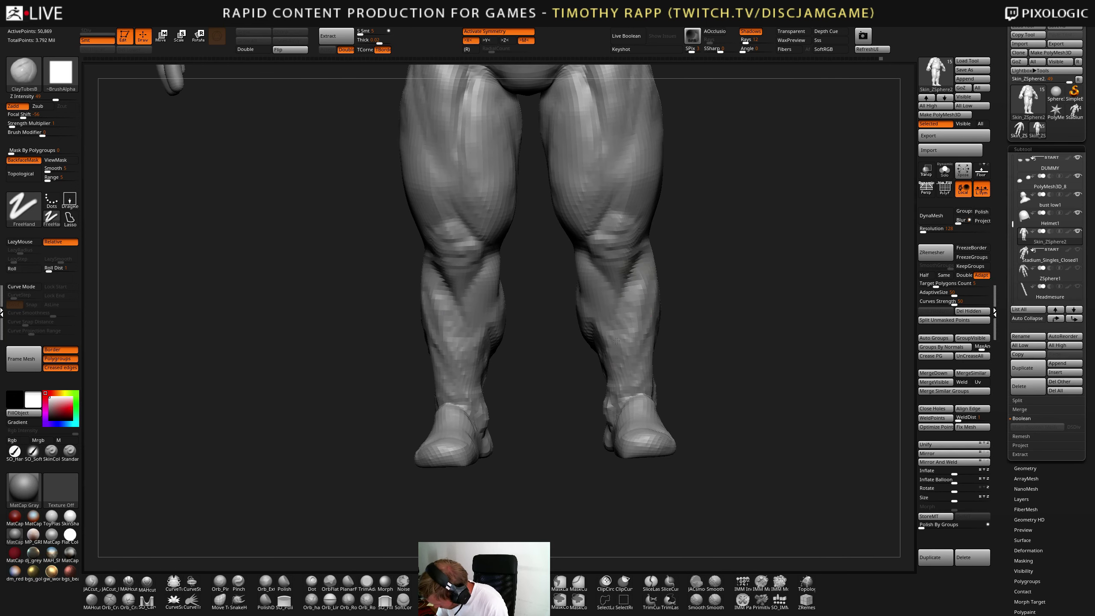
mouse_move(641, 292)
right_down()
mouse_move(648, 257)
mouse_move(632, 258)
mouse_move(627, 302)
right_up()
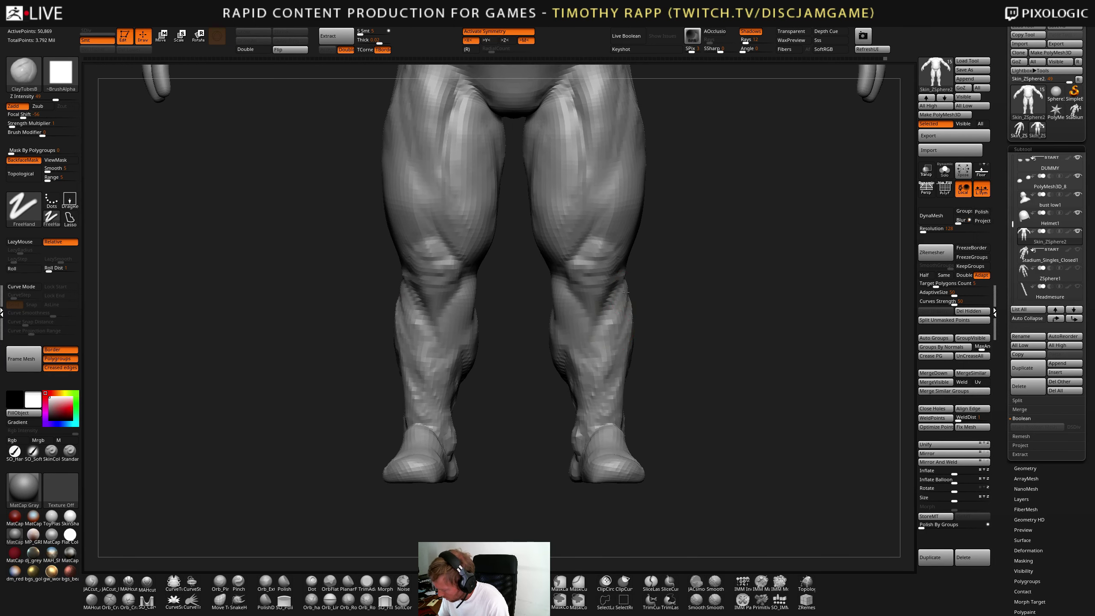
right_drag(603, 327, 550, 418)
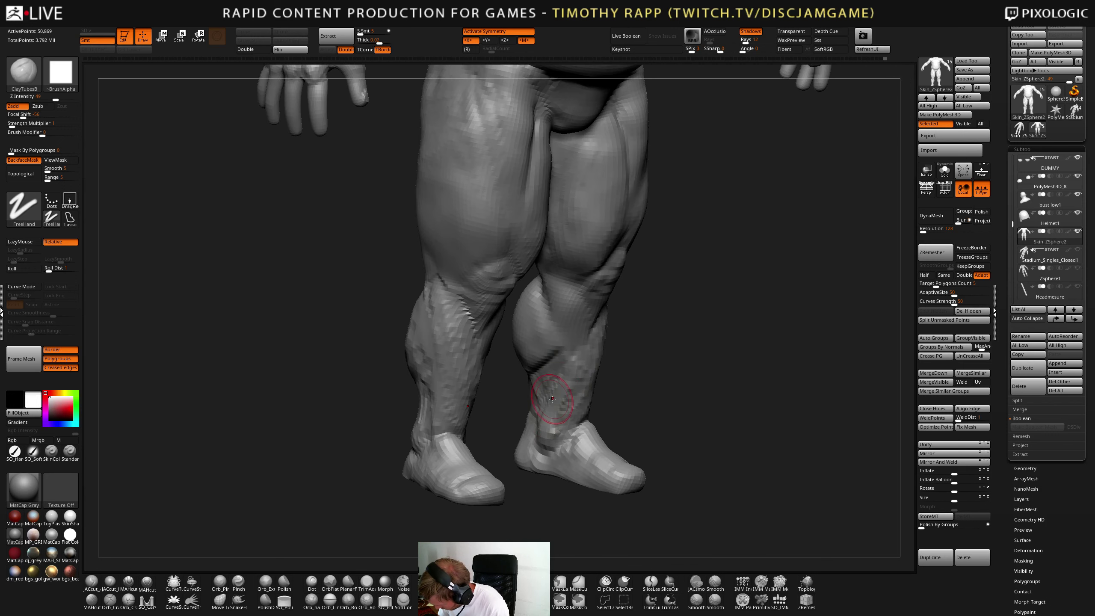
- Add muscle volume to the backs and inner sides of the calves down to the ankles with the ClayTubes brush
mouse_move(583, 360)
right_down()
mouse_move(574, 340)
mouse_move(548, 384)
right_up()
mouse_move(547, 384)
mouse_down()
mouse_move(543, 355)
mouse_move(524, 374)
mouse_up()
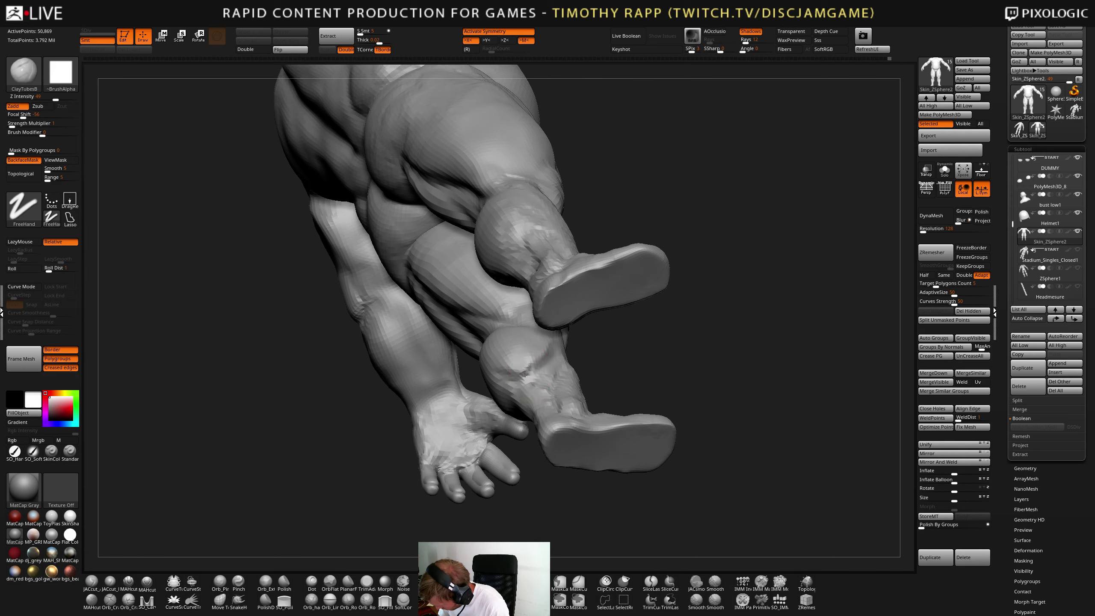
right_drag(525, 373, 562, 345)
mouse_move(562, 346)
mouse_down()
mouse_move(526, 370)
mouse_move(552, 340)
mouse_up()
mouse_move(552, 340)
right_down()
mouse_move(591, 346)
mouse_move(479, 332)
mouse_move(533, 324)
mouse_move(514, 332)
right_up()
mouse_move(514, 333)
mouse_down()
mouse_move(474, 301)
mouse_move(521, 343)
mouse_up()
mouse_move(521, 344)
right_down()
mouse_move(481, 321)
mouse_move(492, 308)
right_up()
mouse_move(491, 309)
mouse_down()
mouse_move(506, 343)
mouse_move(483, 349)
mouse_up()
right_drag(483, 350, 493, 336)
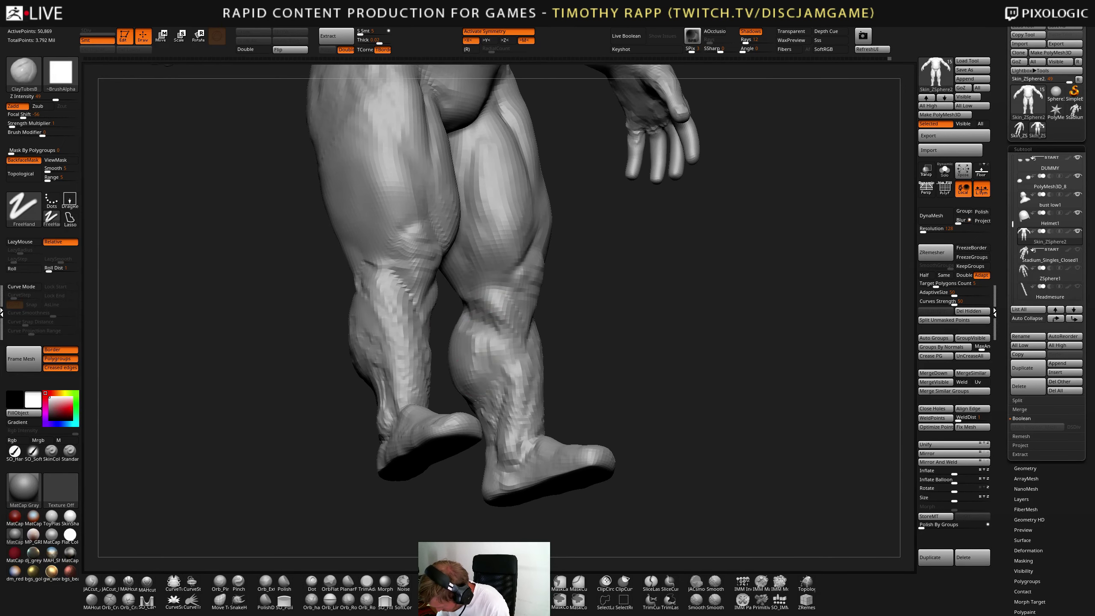
mouse_move(478, 400)
right_down()
mouse_move(495, 345)
mouse_move(506, 362)
mouse_move(507, 345)
mouse_move(483, 360)
mouse_move(478, 390)
right_up()
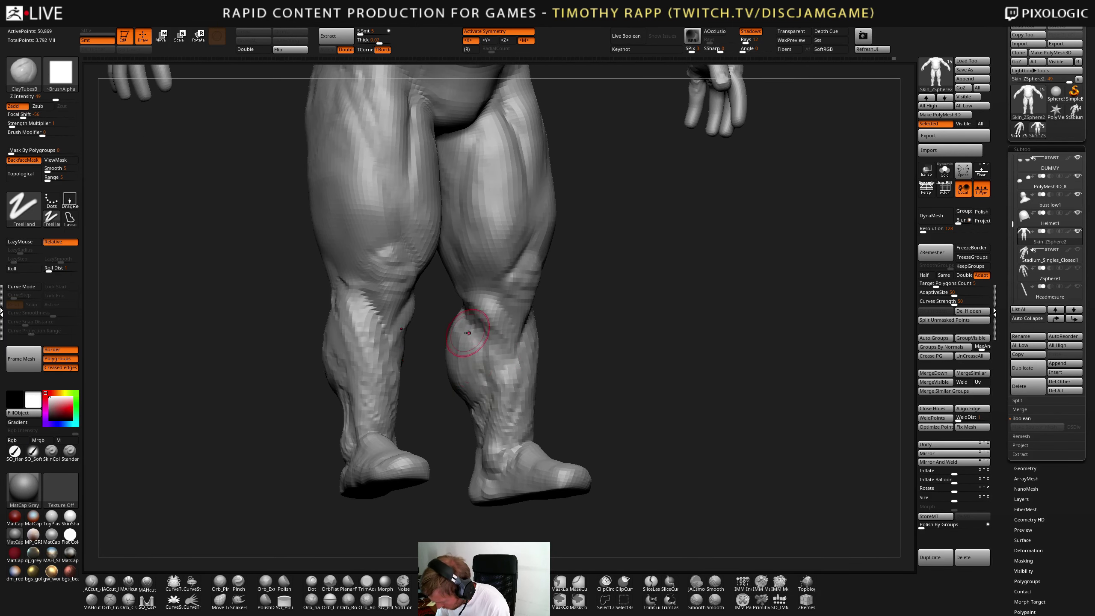
drag(467, 346, 489, 436)
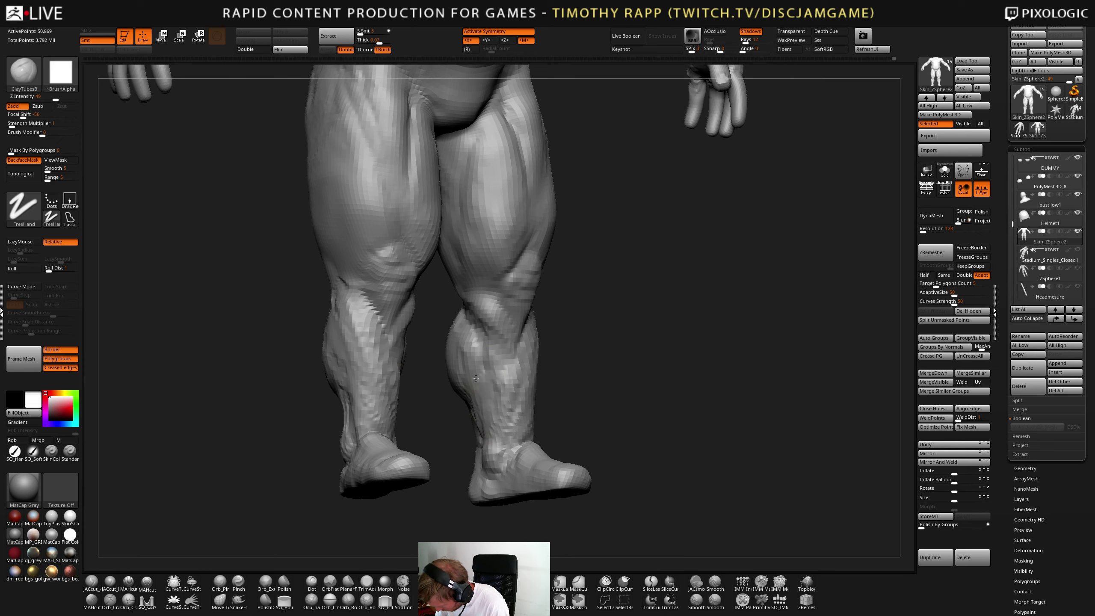
- Refine the backs of the lower calves, ankles and heels with the ClayTubes brush
mouse_move(476, 378)
right_down()
mouse_move(501, 366)
mouse_move(473, 353)
mouse_move(435, 396)
mouse_move(535, 377)
mouse_move(482, 400)
right_up()
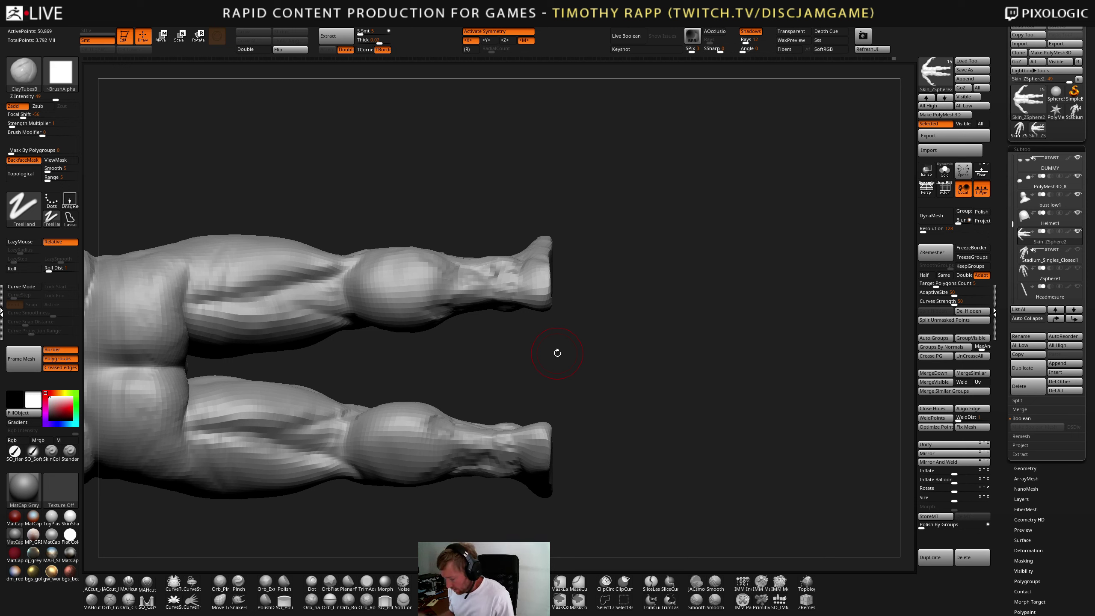
mouse_move(524, 458)
right_down()
mouse_move(533, 464)
mouse_move(480, 457)
mouse_move(481, 440)
mouse_move(527, 434)
mouse_move(518, 449)
mouse_move(518, 427)
mouse_move(490, 417)
mouse_move(487, 377)
mouse_move(499, 420)
mouse_move(481, 384)
mouse_move(496, 379)
mouse_move(445, 331)
mouse_move(461, 320)
mouse_move(447, 328)
right_up()
mouse_move(414, 291)
right_down()
mouse_move(473, 323)
mouse_move(438, 308)
right_up()
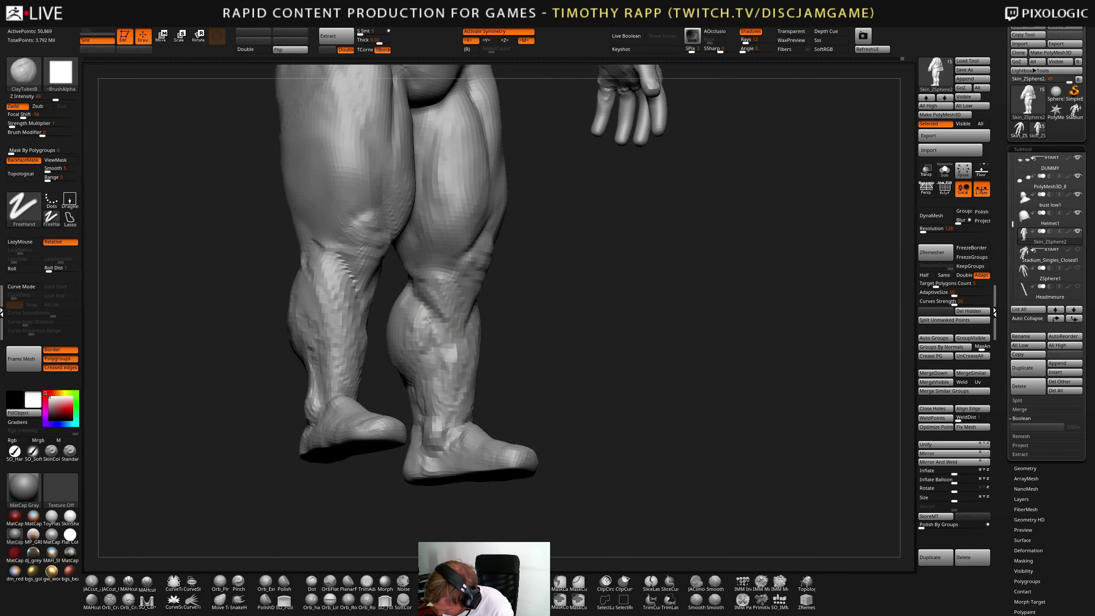
right_drag(420, 342, 421, 372)
mouse_move(414, 416)
right_down()
mouse_move(447, 338)
mouse_move(470, 358)
mouse_move(435, 398)
right_up()
mouse_move(439, 352)
right_down()
mouse_move(445, 427)
mouse_move(378, 430)
mouse_move(380, 473)
mouse_move(366, 448)
mouse_move(406, 445)
mouse_move(359, 453)
mouse_move(404, 424)
mouse_move(381, 438)
right_up()
key(shift)
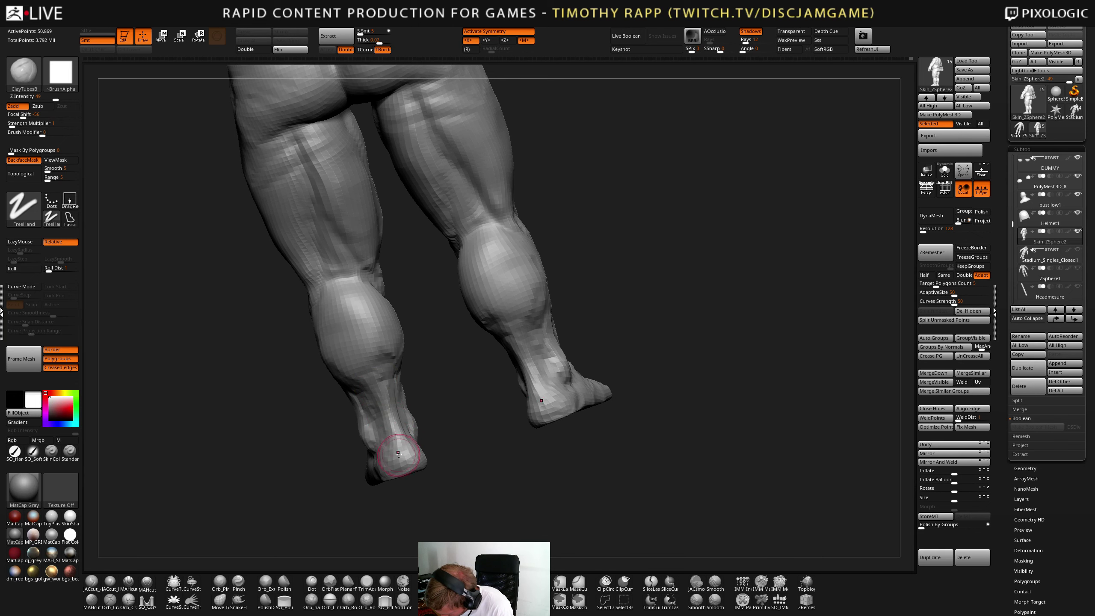
right_drag(397, 438, 400, 438)
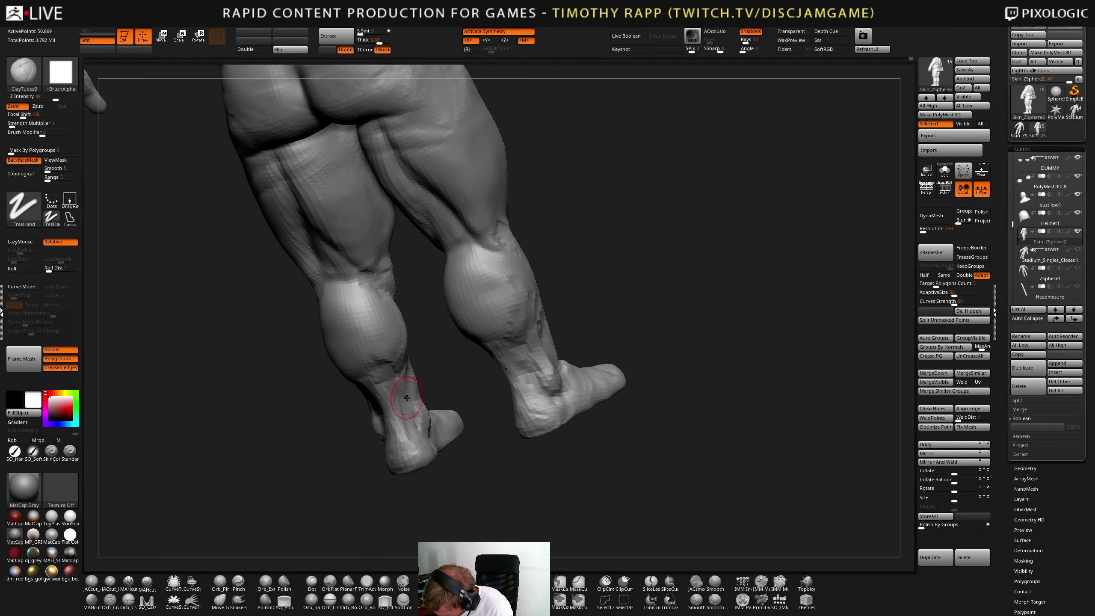
drag(426, 403, 390, 366)
drag(444, 439, 393, 462)
mouse_move(392, 461)
right_down()
mouse_move(484, 440)
mouse_move(440, 403)
mouse_move(435, 379)
right_up()
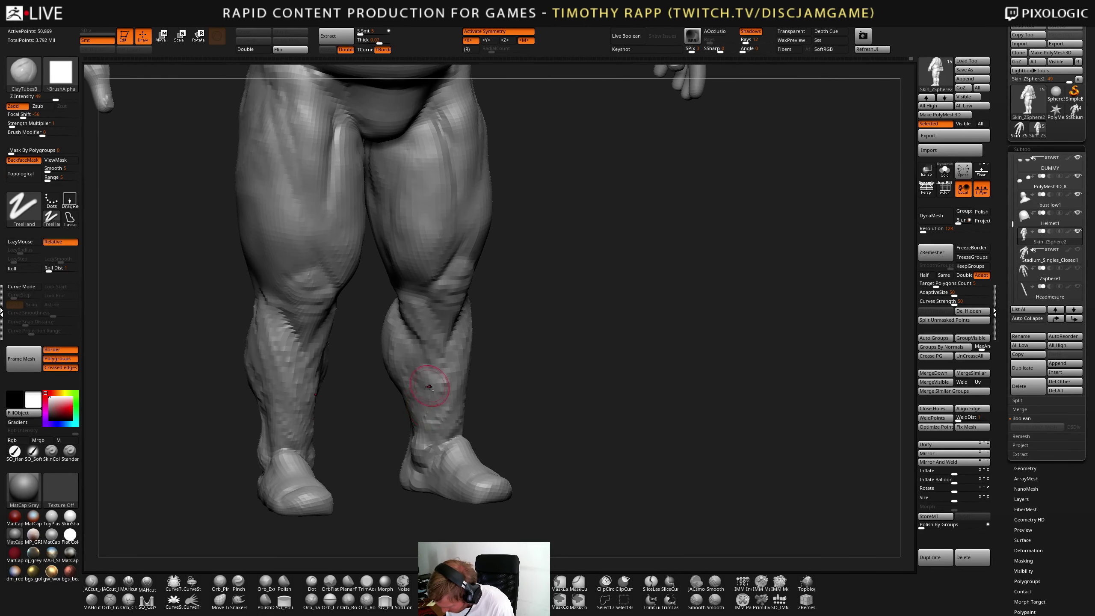
mouse_move(427, 451)
right_down()
mouse_move(432, 479)
mouse_move(353, 496)
mouse_move(437, 492)
mouse_move(389, 529)
mouse_move(313, 516)
mouse_move(379, 497)
right_up()
- Try the Transpose action line along the leg, then return to the Gizmo 3D and place it at the hip and calf
key(shift)
key(b)
key(m)
key(v)
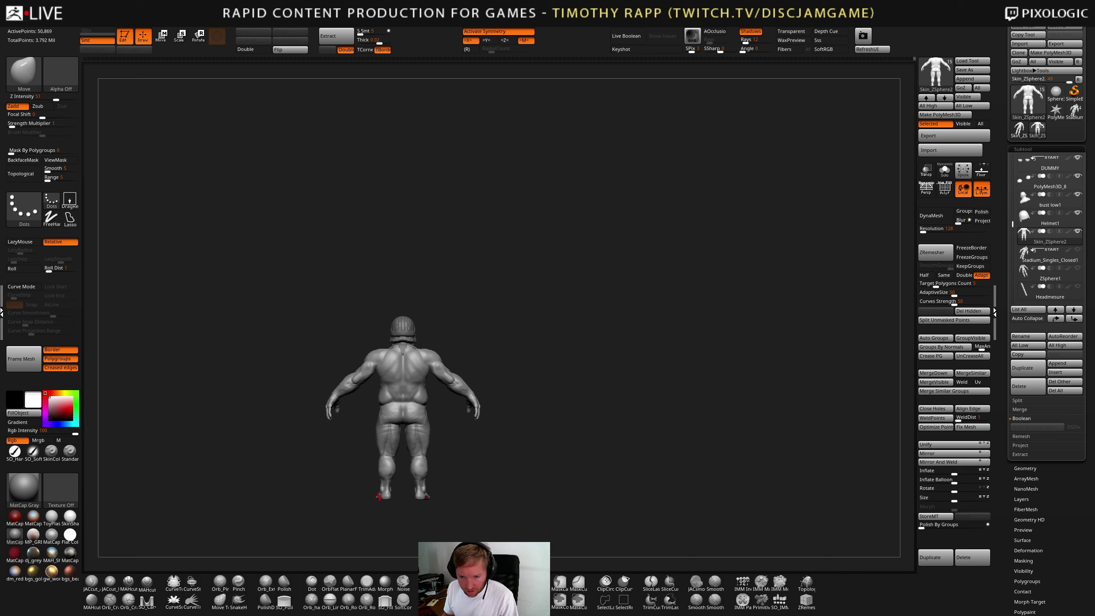
key(w)
drag(464, 467, 568, 436)
click(217, 38)
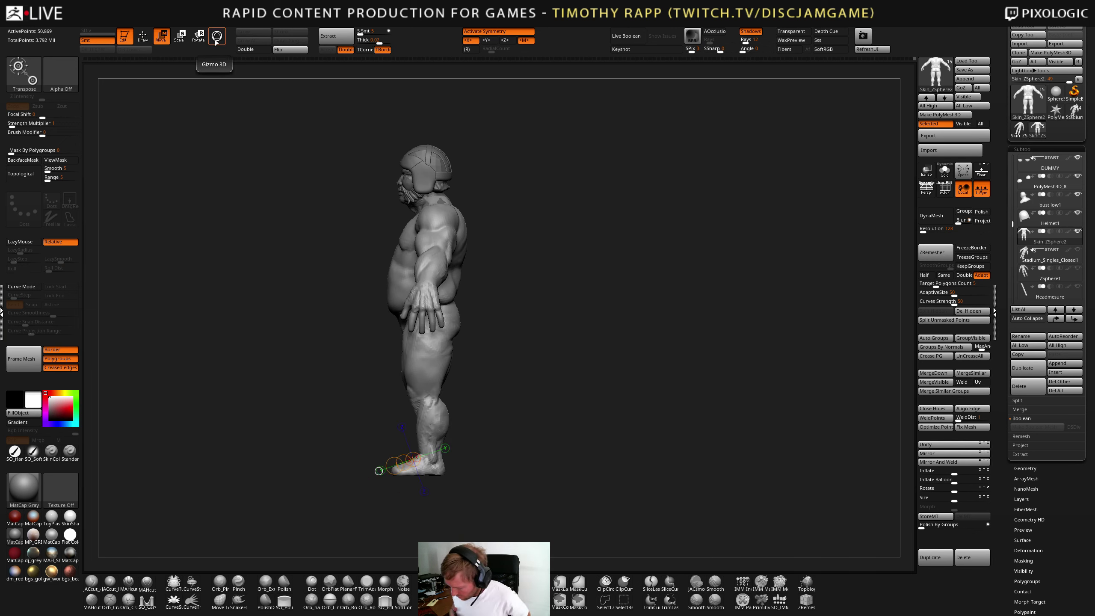
drag(431, 424, 497, 189)
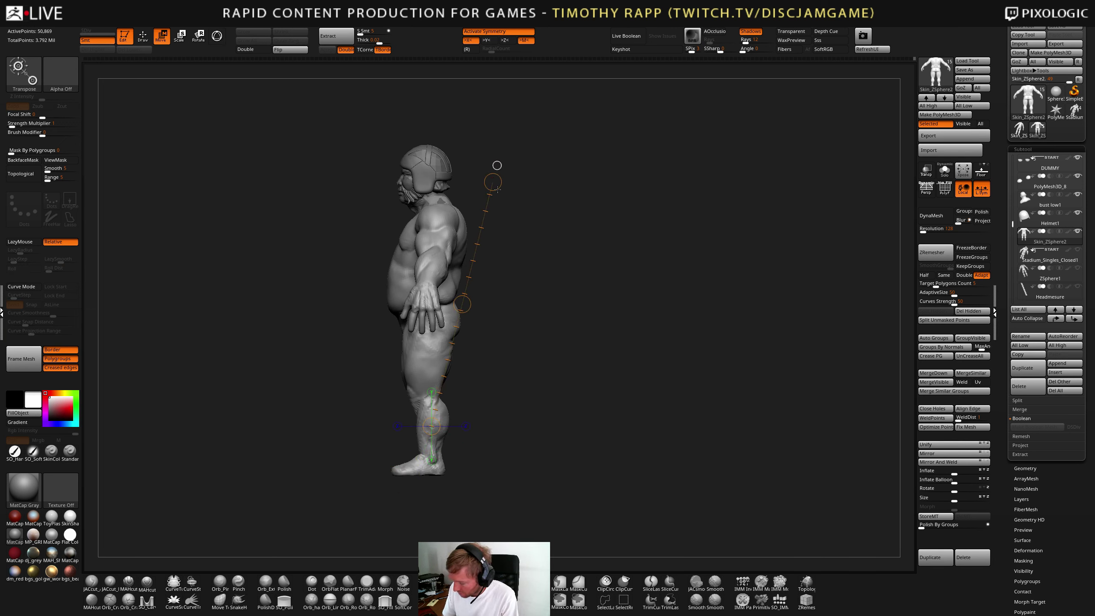
click(217, 37)
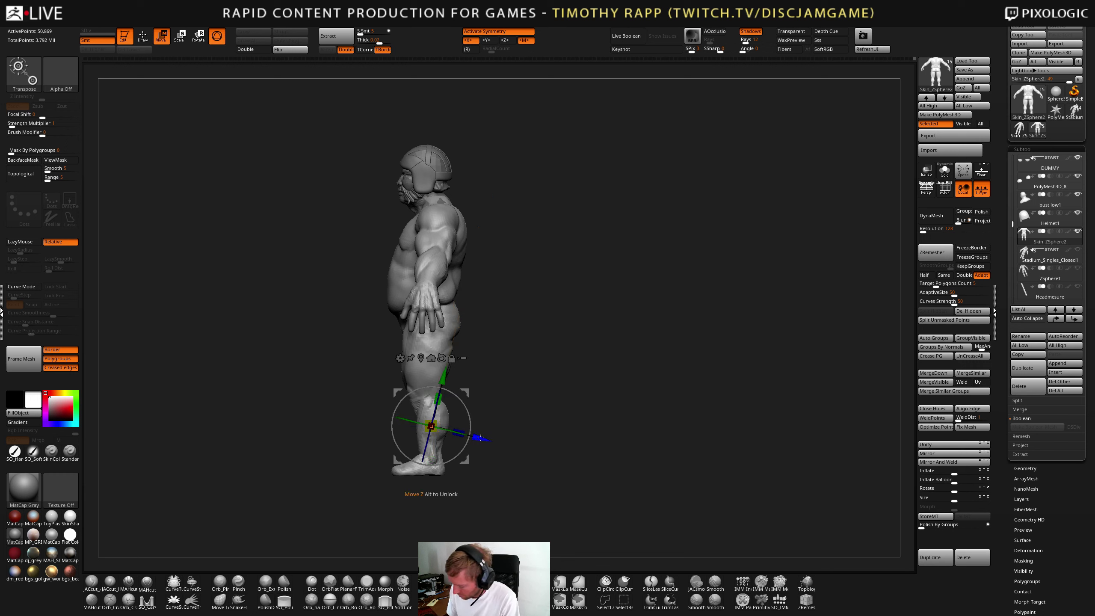
click(442, 329)
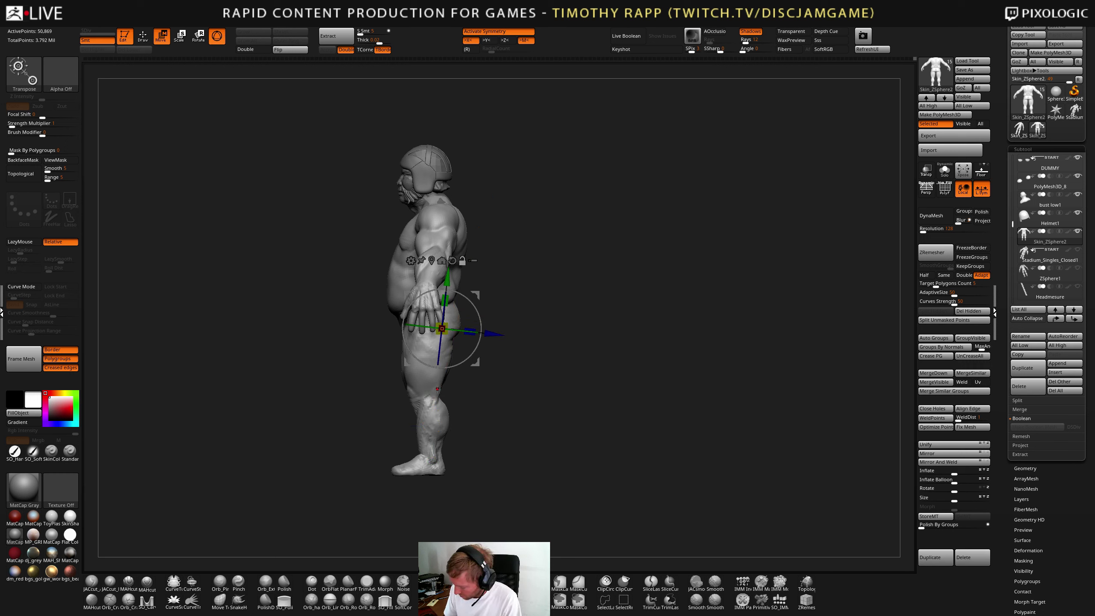
click(432, 413)
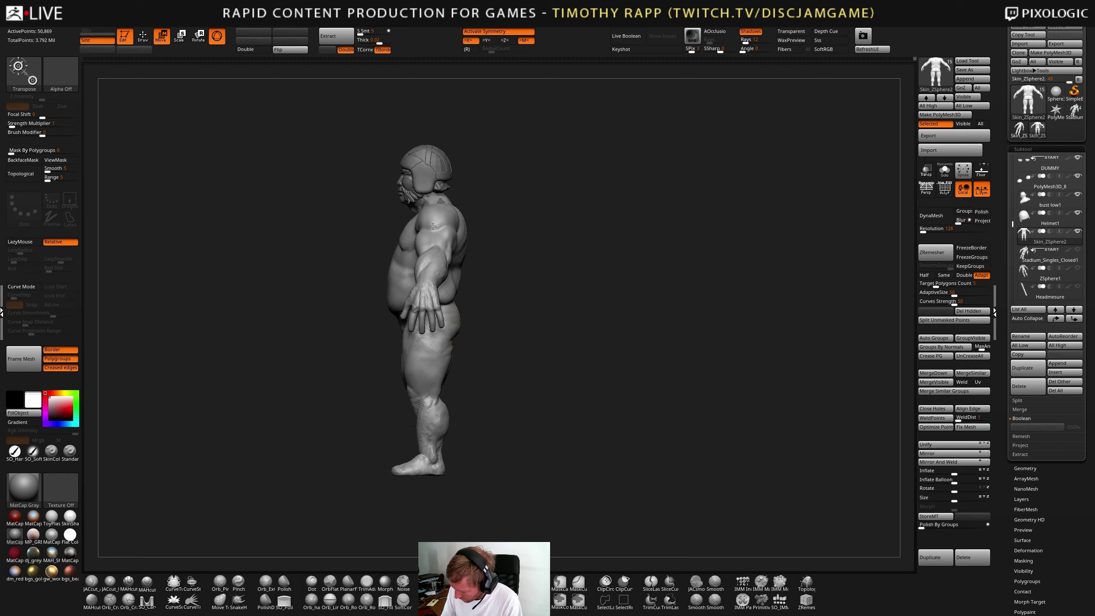
- Mask the body from the upper arms inward with a topological mask, leaving the forearms free, and soften the mask edge
ctrl+drag(435, 225, 431, 270)
drag(496, 341, 571, 359)
alt+drag(572, 360, 573, 433)
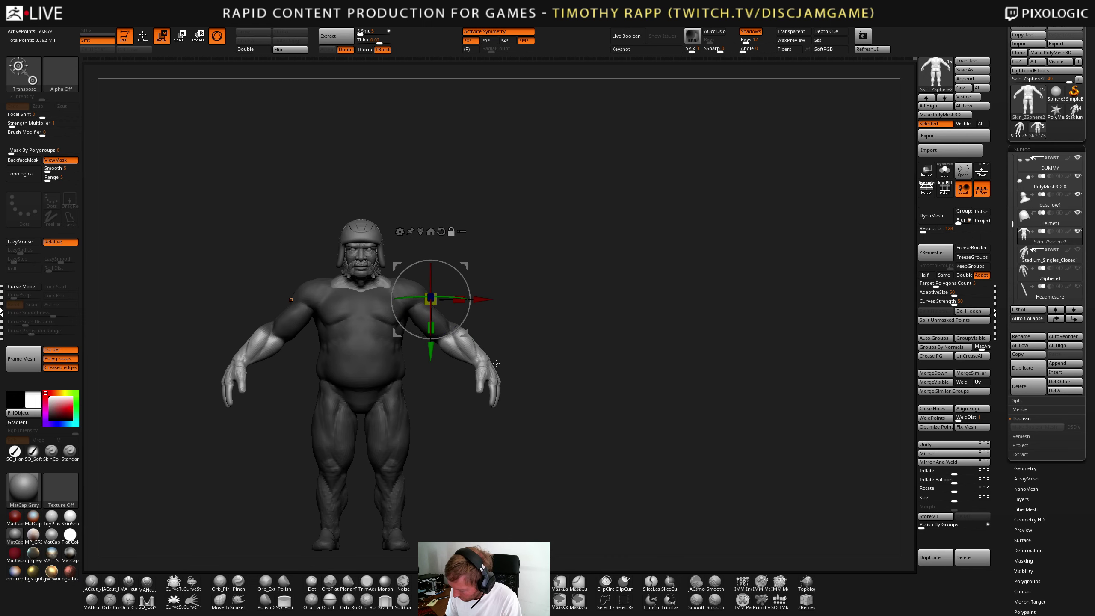
key(q)
ctrl+click(483, 358)
ctrl+click(483, 357)
key(w)
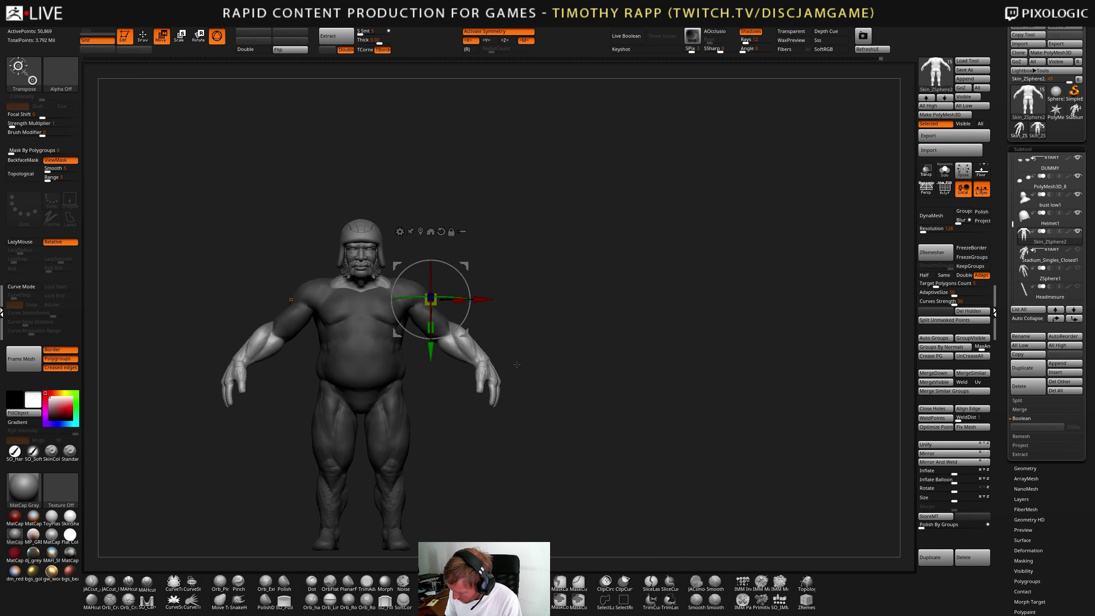
- Position the gizmo at the elbow and align its axes with the unmasked forearm
click(421, 232)
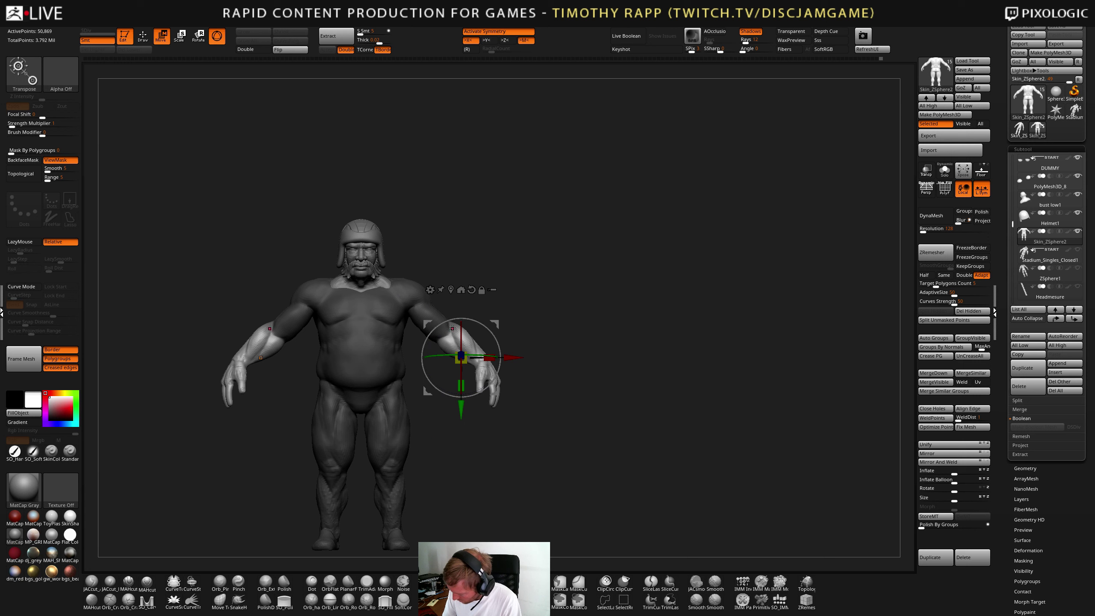
alt+drag(450, 332, 555, 425)
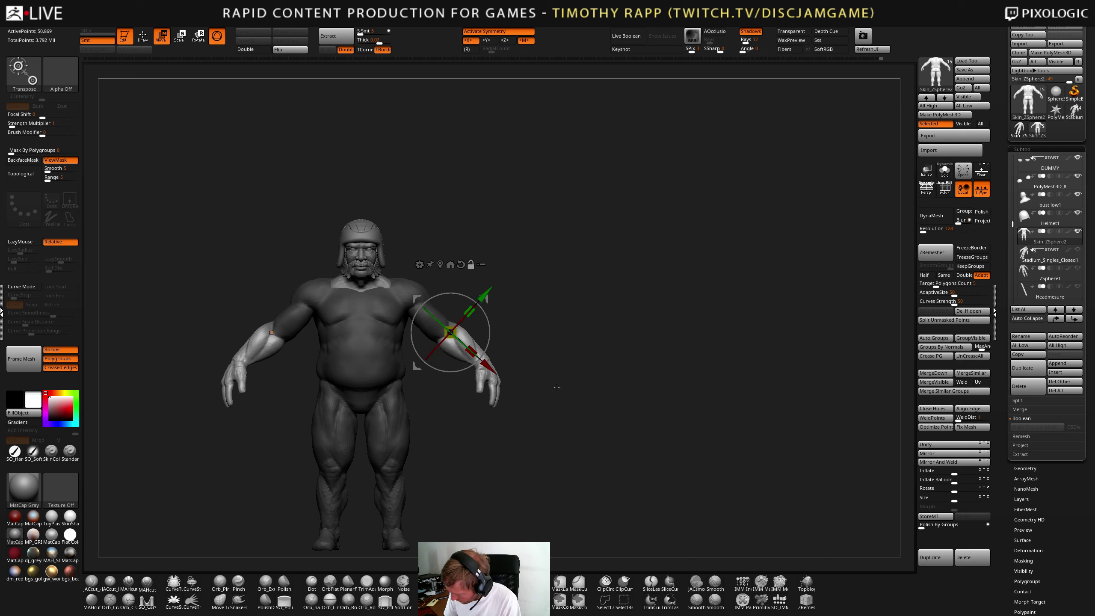
drag(558, 387, 399, 361)
mouse_move(600, 440)
mouse_down()
mouse_move(653, 455)
mouse_move(646, 436)
mouse_move(547, 467)
mouse_move(724, 464)
mouse_move(613, 406)
mouse_up()
- Return to Draw mode, undo the last change and clear the mask from the body
key(q)
drag(606, 357, 592, 307)
key(ctrl+z)
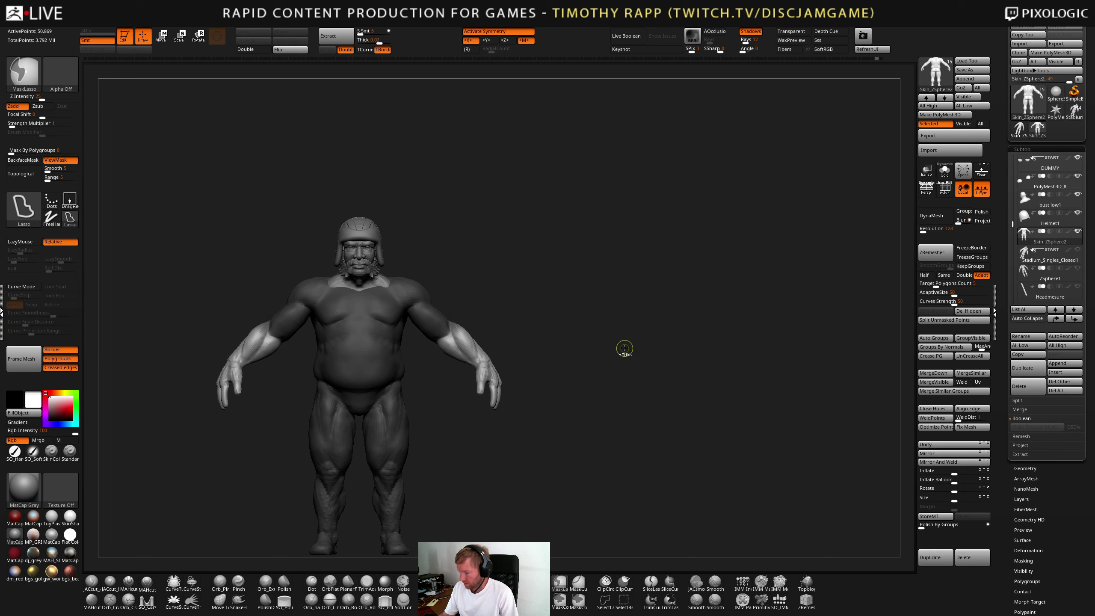
key(ctrl+shift)
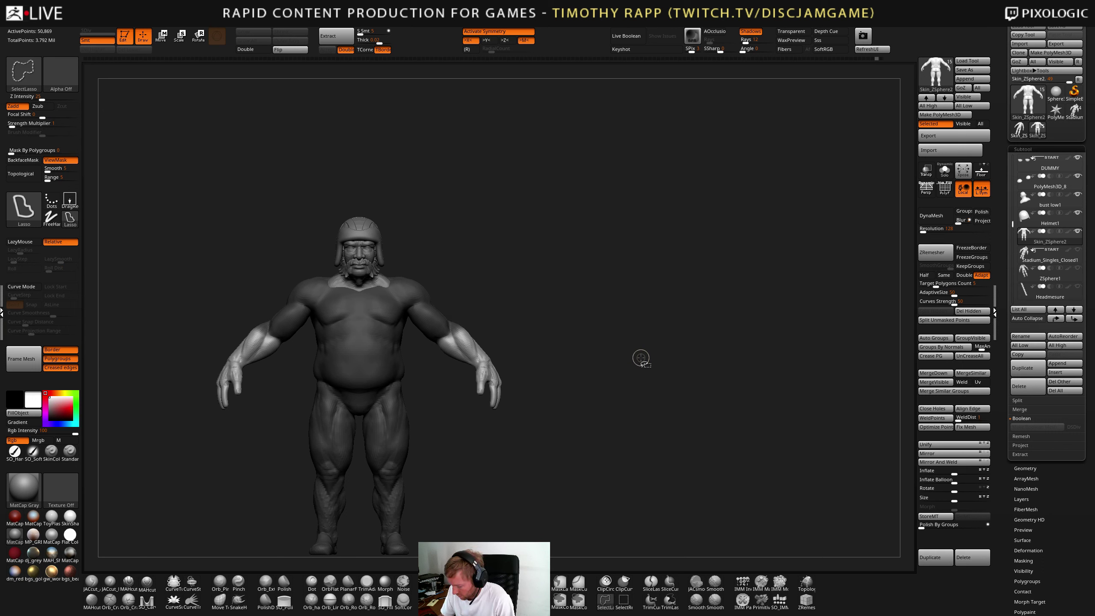
mouse_move(643, 372)
mouse_down()
mouse_move(563, 399)
mouse_move(618, 371)
mouse_up()
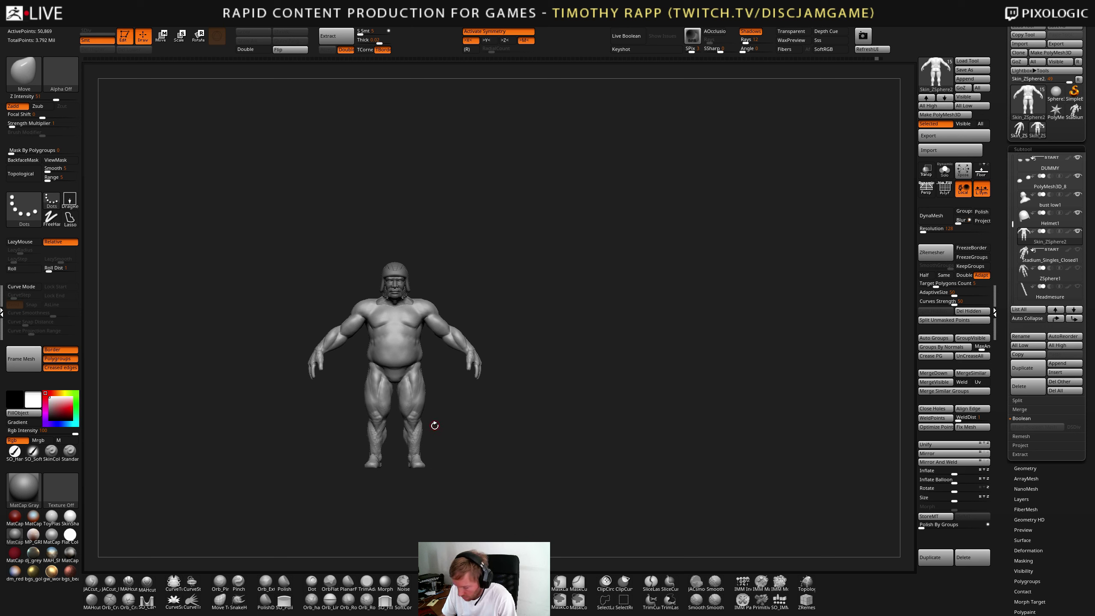
- Switch to the Move Elastic brush and adjust its draw size
key(s)
key(b)
key(m)
key(e)
key(s)
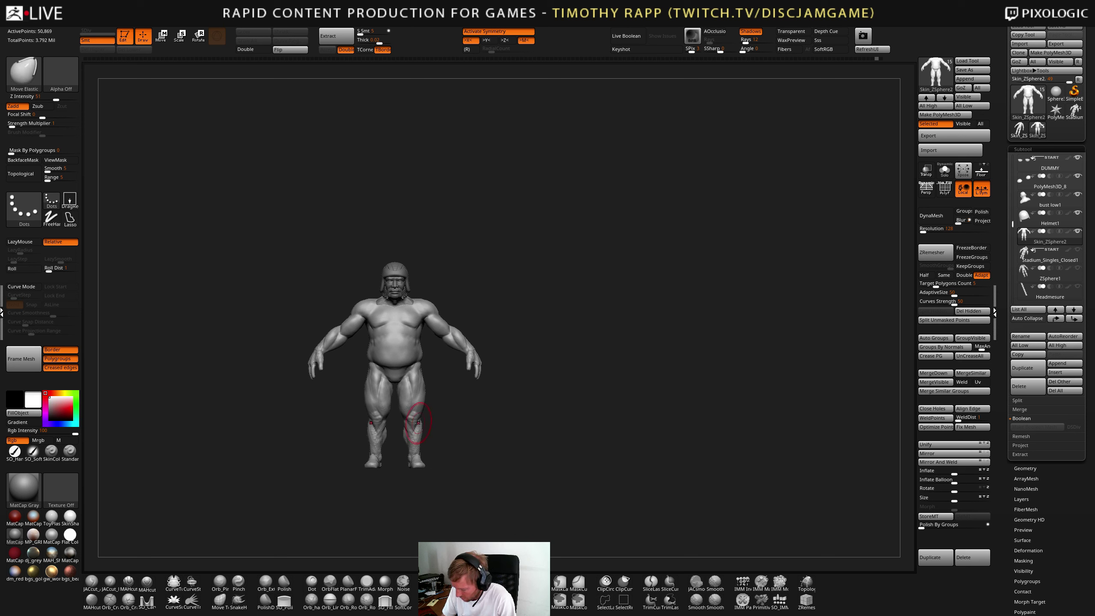
key(s)
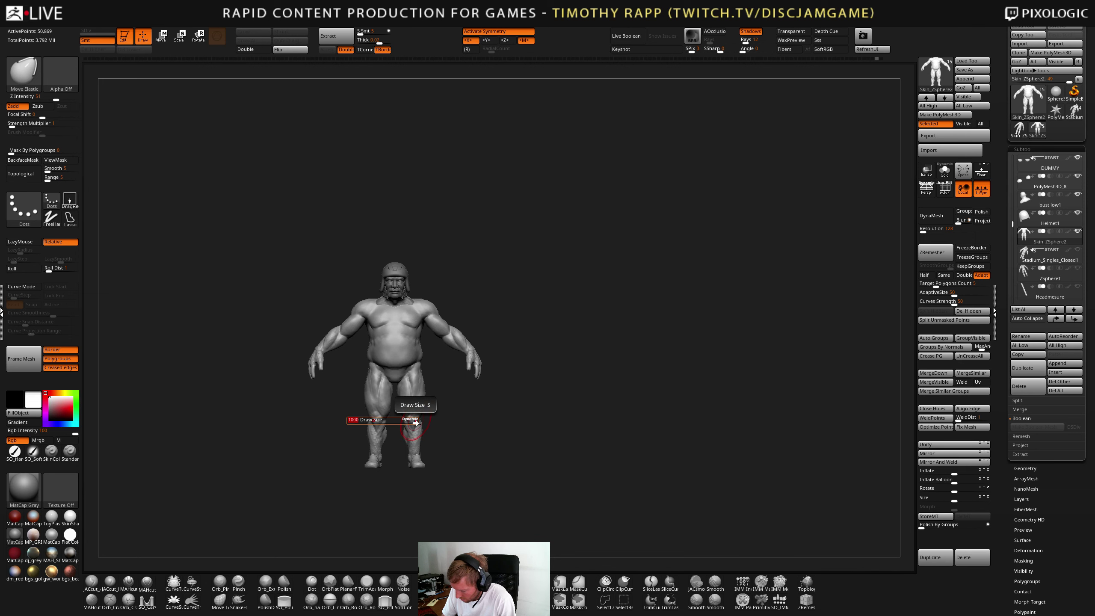
click(416, 423)
key(s)
click(416, 421)
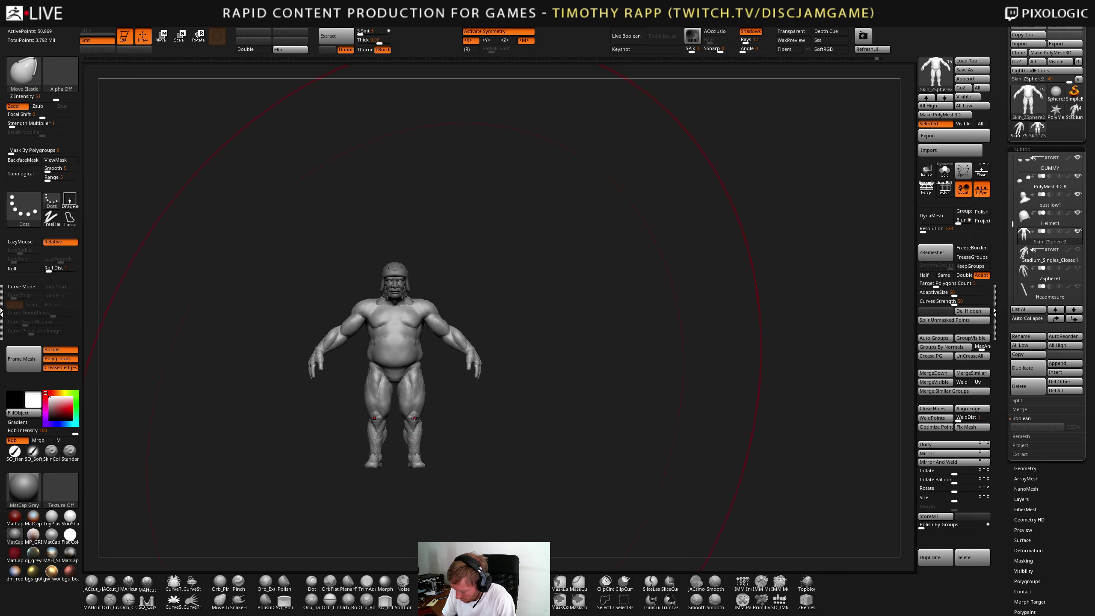
key(s)
mouse_move(414, 421)
mouse_down()
mouse_move(374, 421)
mouse_move(413, 422)
mouse_move(443, 402)
mouse_move(422, 417)
mouse_up()
key(s)
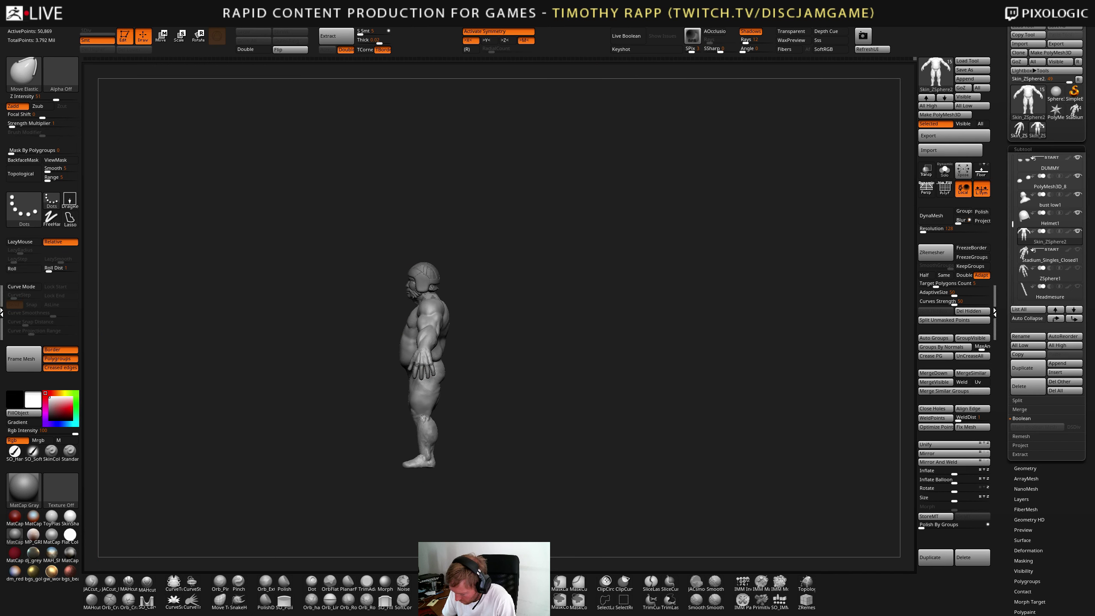
mouse_move(422, 416)
shift+right_down()
mouse_move(507, 414)
mouse_move(558, 345)
shift+right_up()
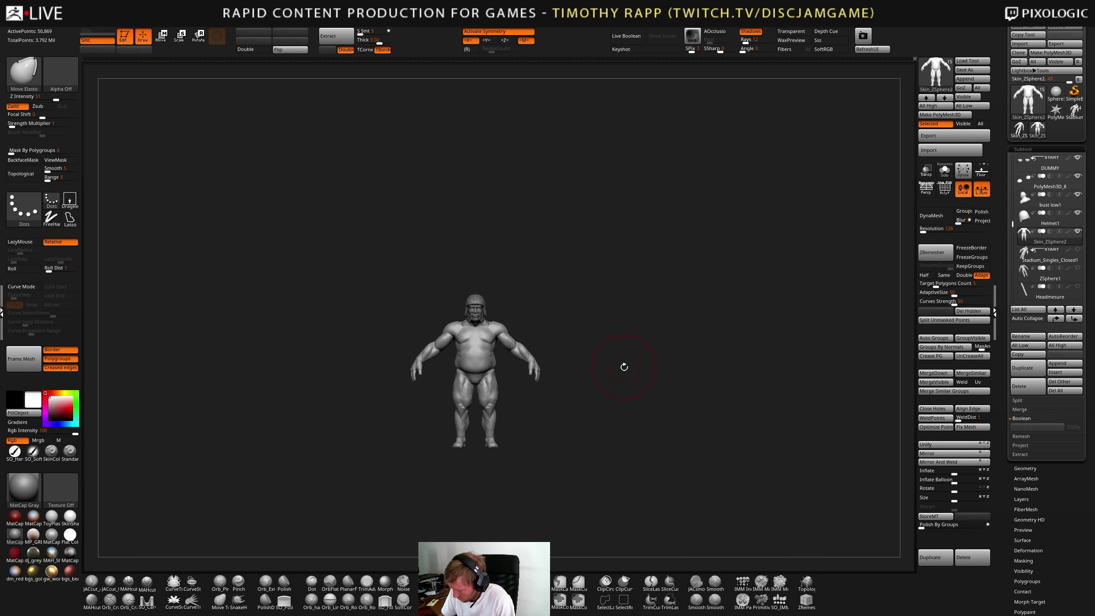
key(ctrl+shift)
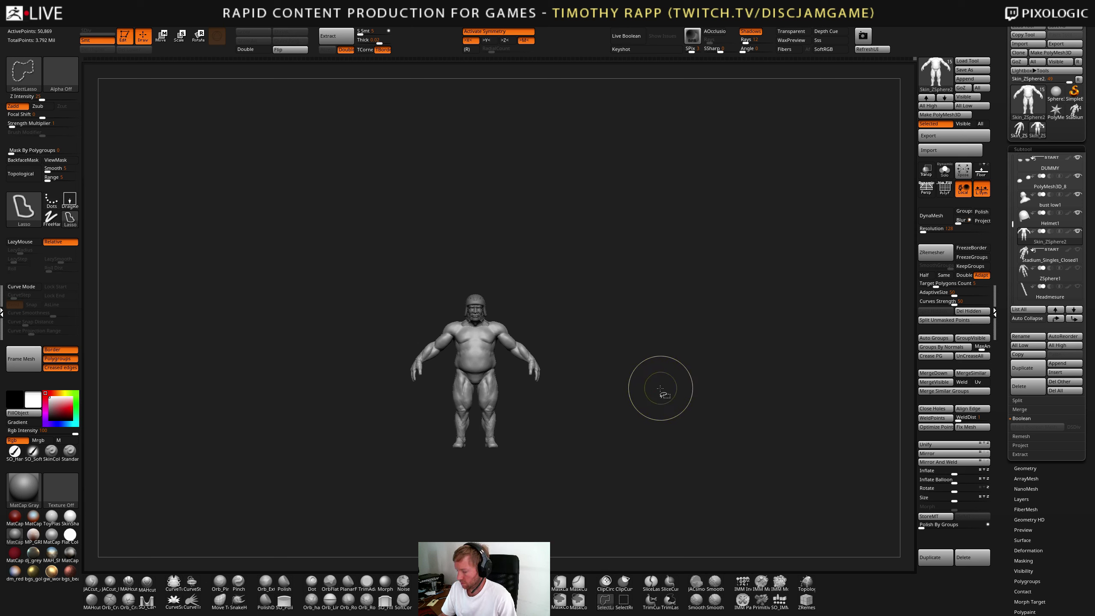
mouse_move(659, 387)
ctrl+right_down()
mouse_move(595, 420)
mouse_move(538, 426)
ctrl+right_up()
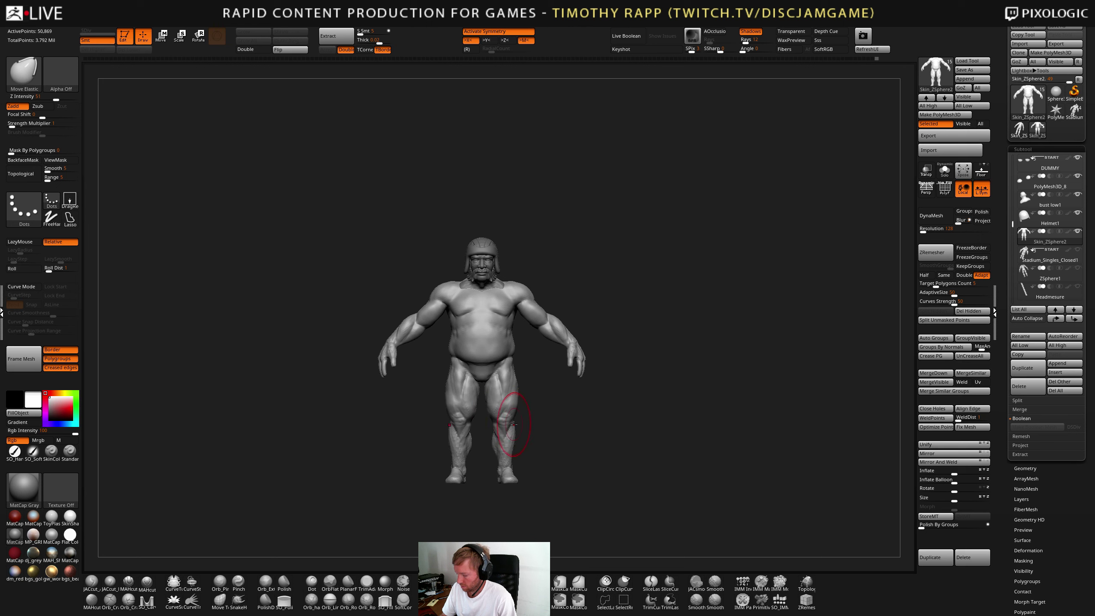
mouse_move(526, 422)
alt+right_down()
mouse_move(489, 431)
mouse_move(618, 427)
mouse_move(627, 405)
mouse_move(649, 433)
mouse_move(618, 440)
mouse_move(625, 484)
mouse_move(644, 429)
mouse_move(609, 432)
alt+right_up()
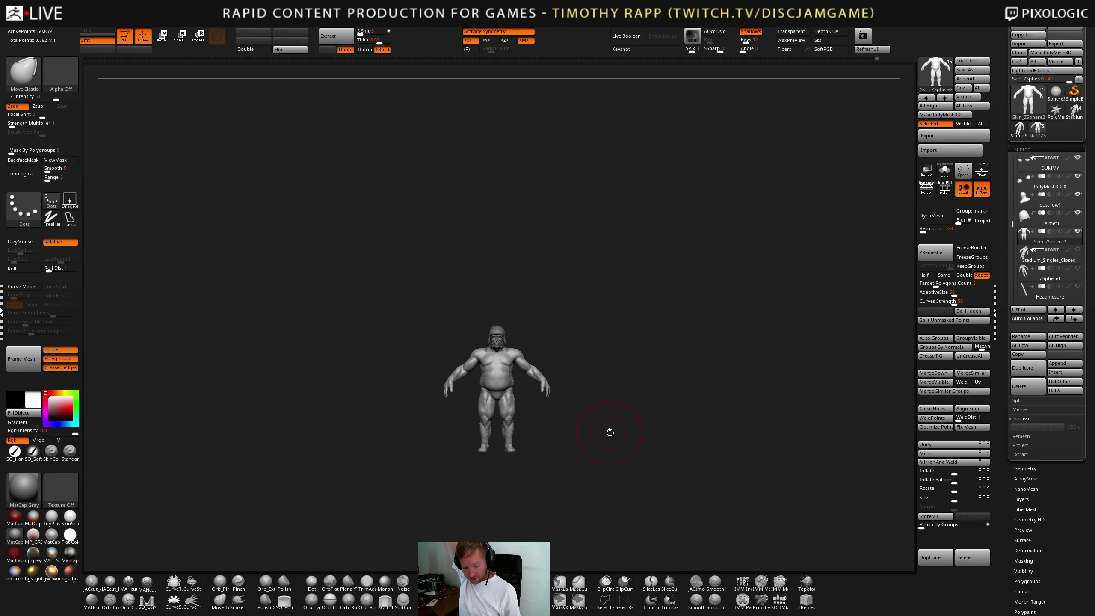
- Bring up the Gizmo 3D at the lower leg, try its customization options and return to Draw mode
key(w)
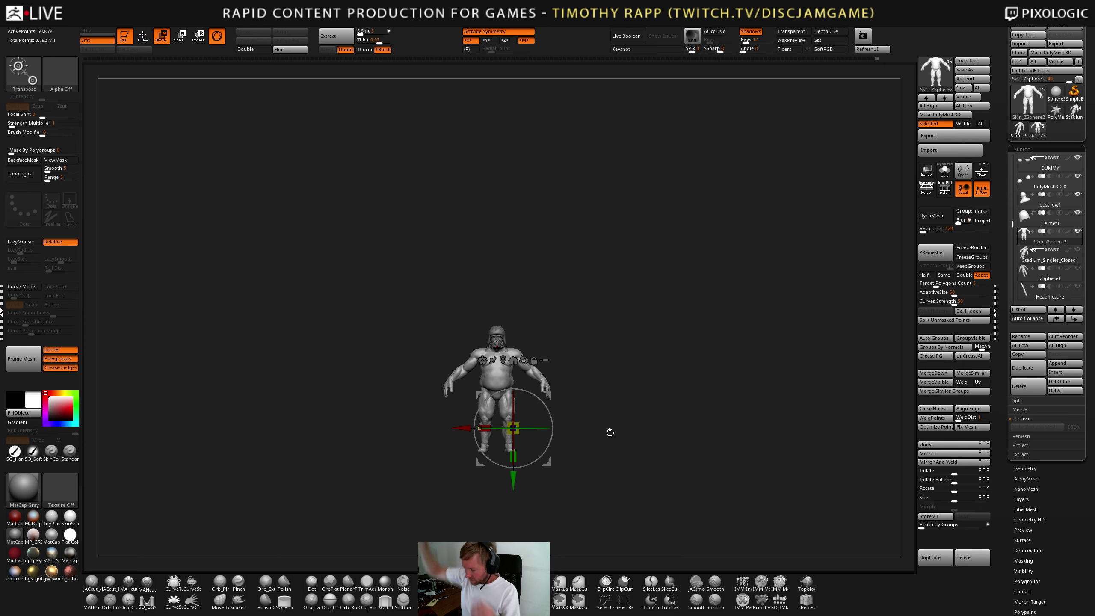
drag(609, 432, 604, 463)
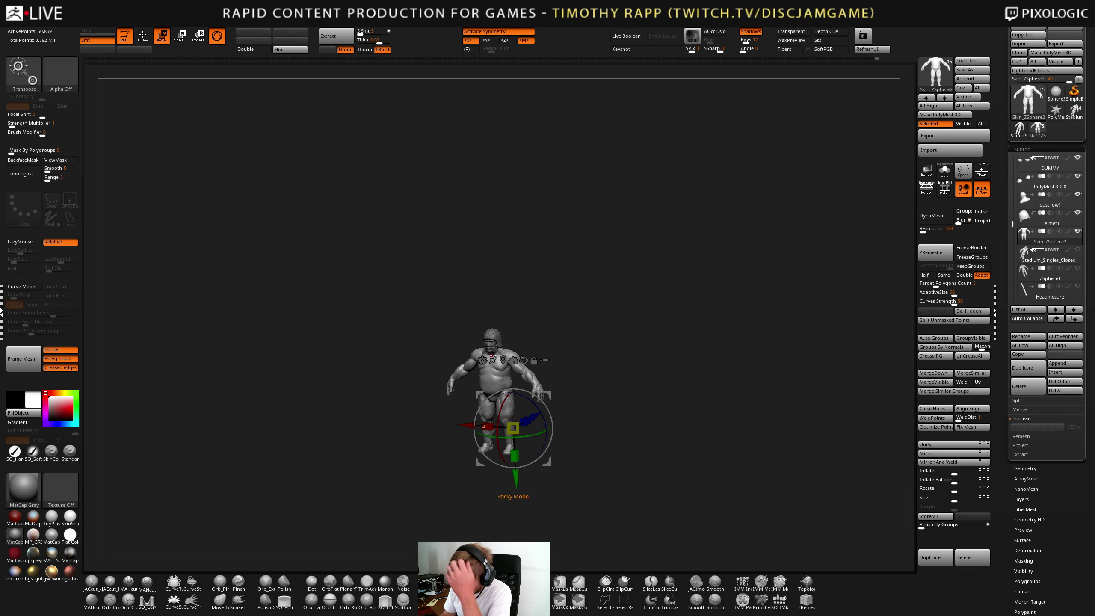
click(482, 361)
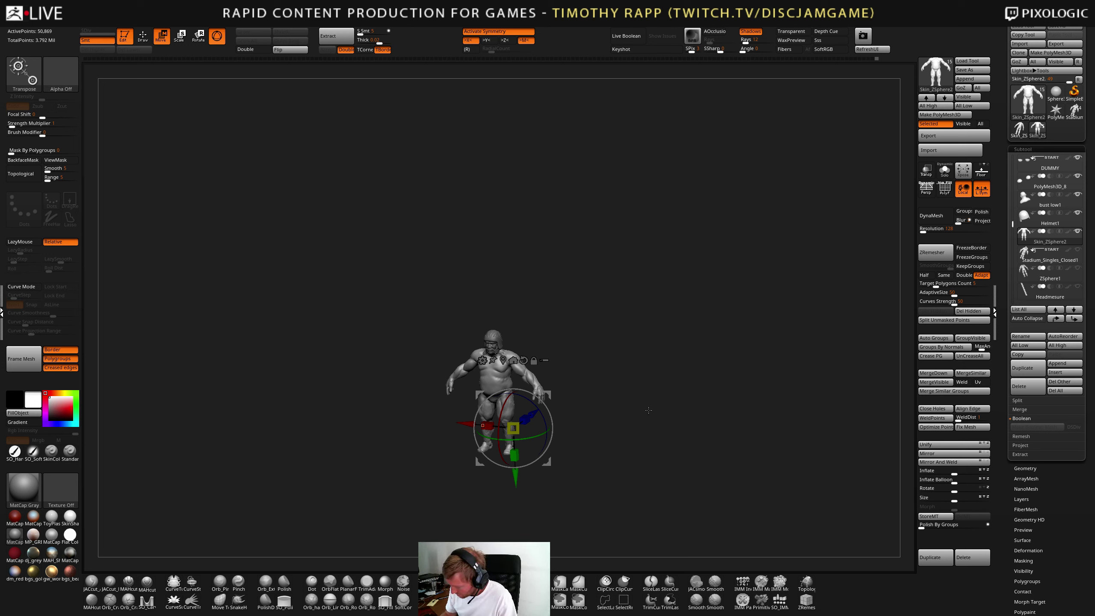
shift+drag(645, 418, 646, 371)
alt+drag(668, 306, 668, 397)
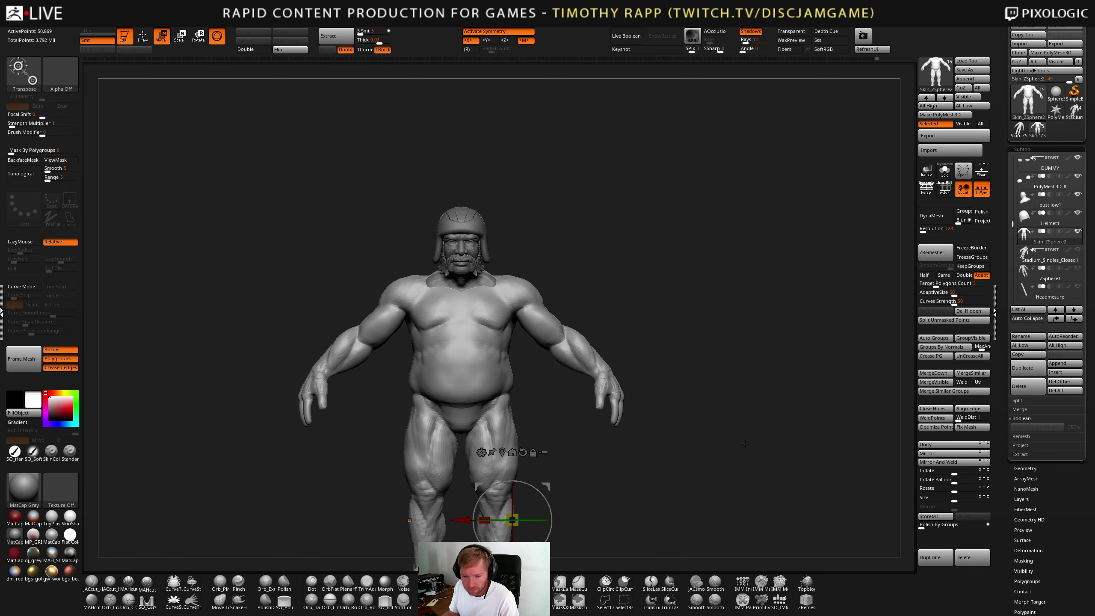
drag(719, 472, 766, 495)
alt+drag(768, 446, 733, 534)
alt+drag(589, 433, 580, 481)
key(q)
- Carve the crease beneath the belly along the top of the groin with the DamStandard brush
alt+drag(574, 416, 564, 445)
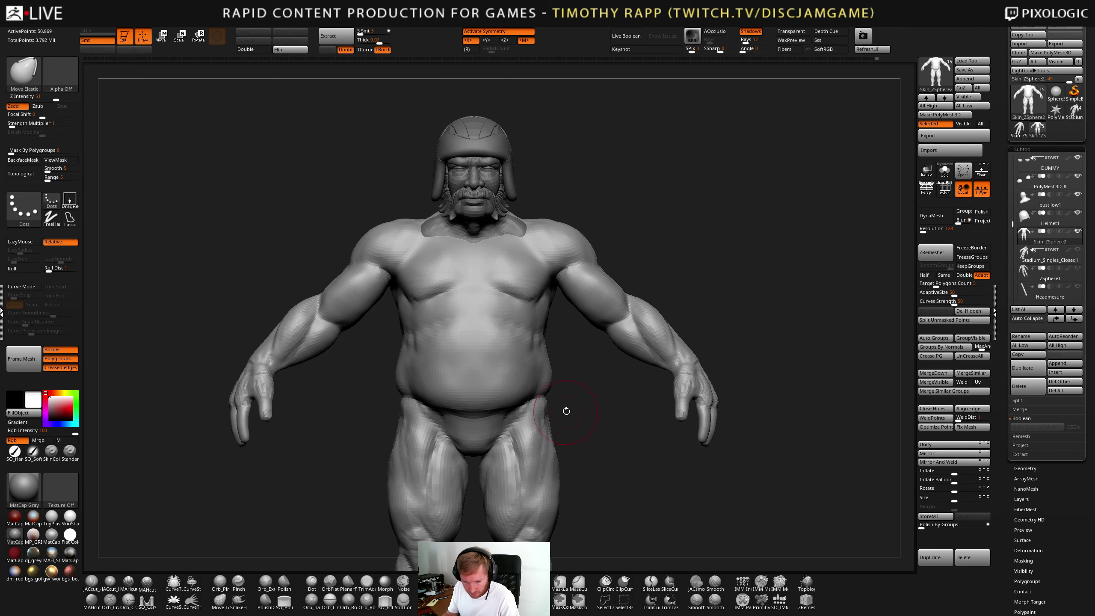
mouse_move(559, 445)
right_down()
mouse_move(526, 441)
mouse_move(525, 420)
right_up()
key(b)
key(d)
key(s)
drag(476, 418, 522, 406)
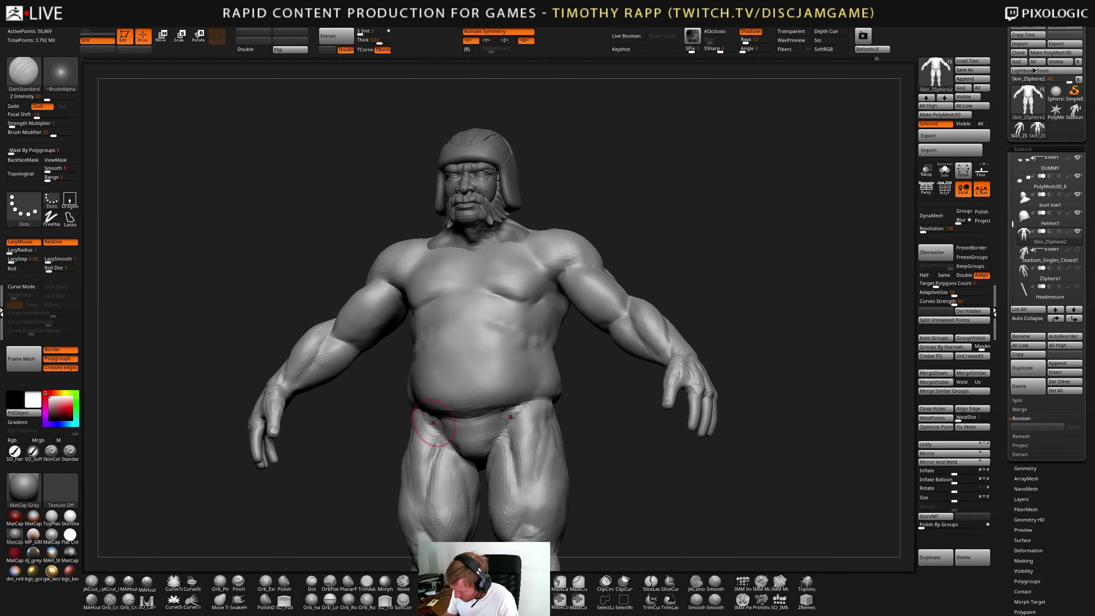
mouse_move(448, 418)
mouse_down()
mouse_move(512, 411)
mouse_move(432, 428)
mouse_move(495, 421)
mouse_up()
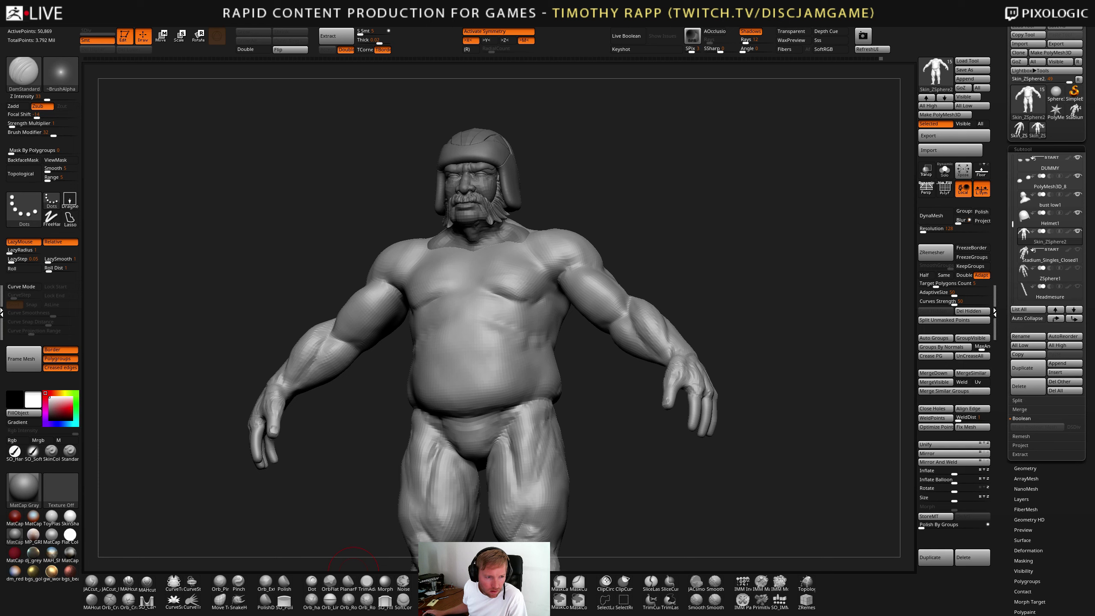
key(alt+Tab)
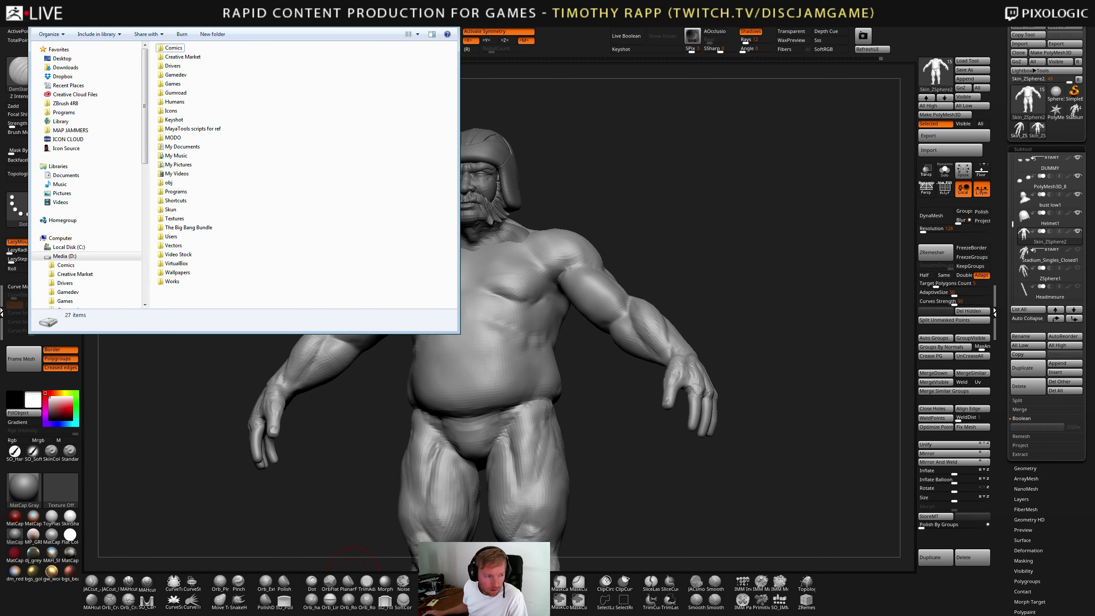
key(alt+Tab)
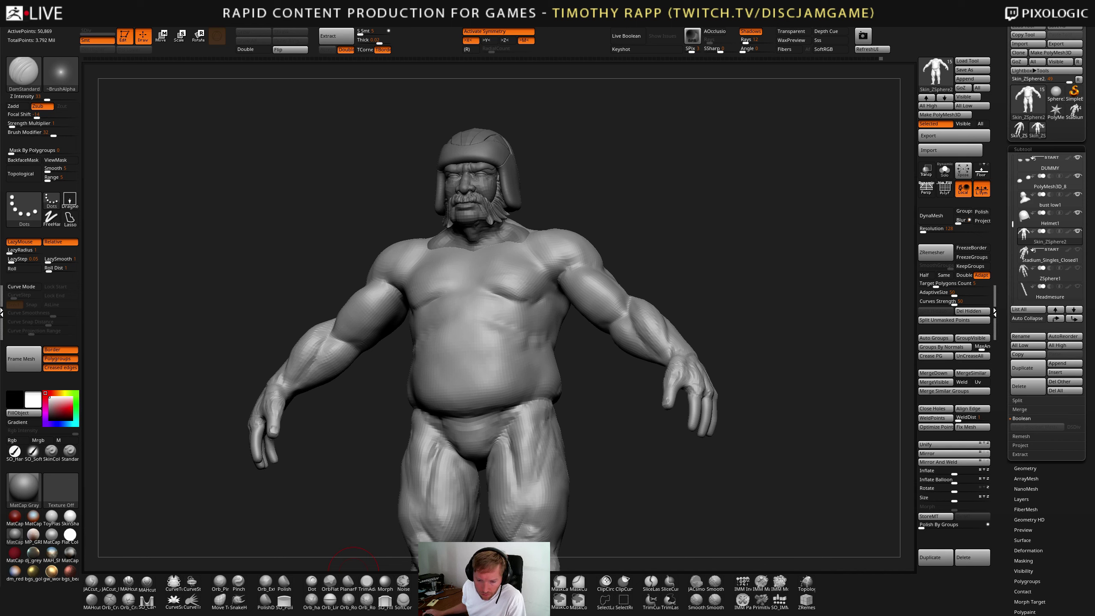
- Permanently delete ScreenShot-G5qLm (1).scr from the Downloads folder and return to ZBrush
key(alt+Tab)
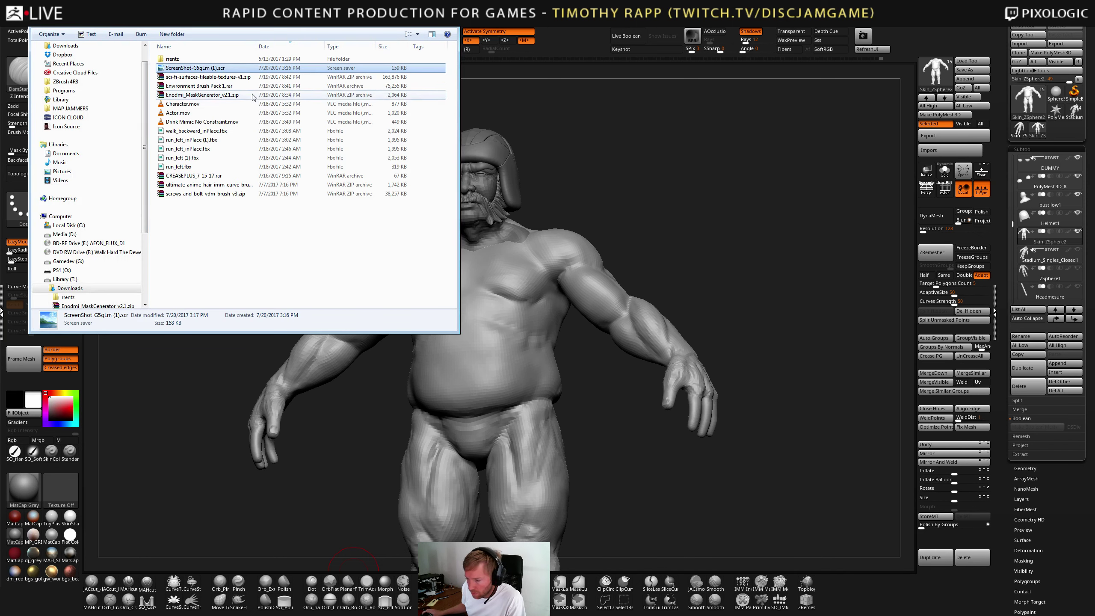
right_click(208, 66)
click(172, 213)
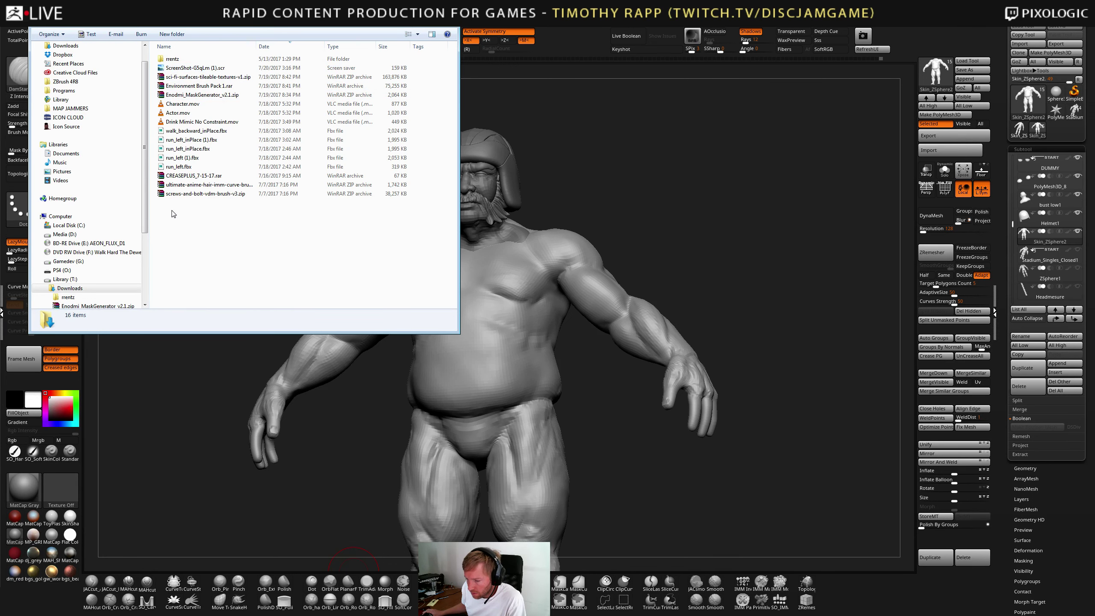
click(173, 69)
key(Delete)
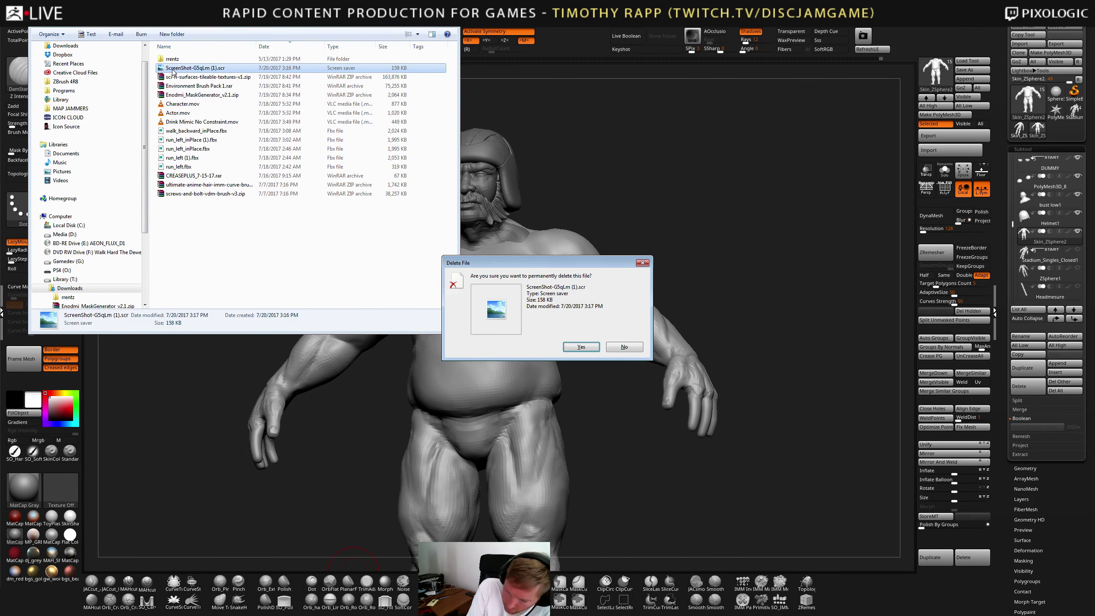
click(582, 347)
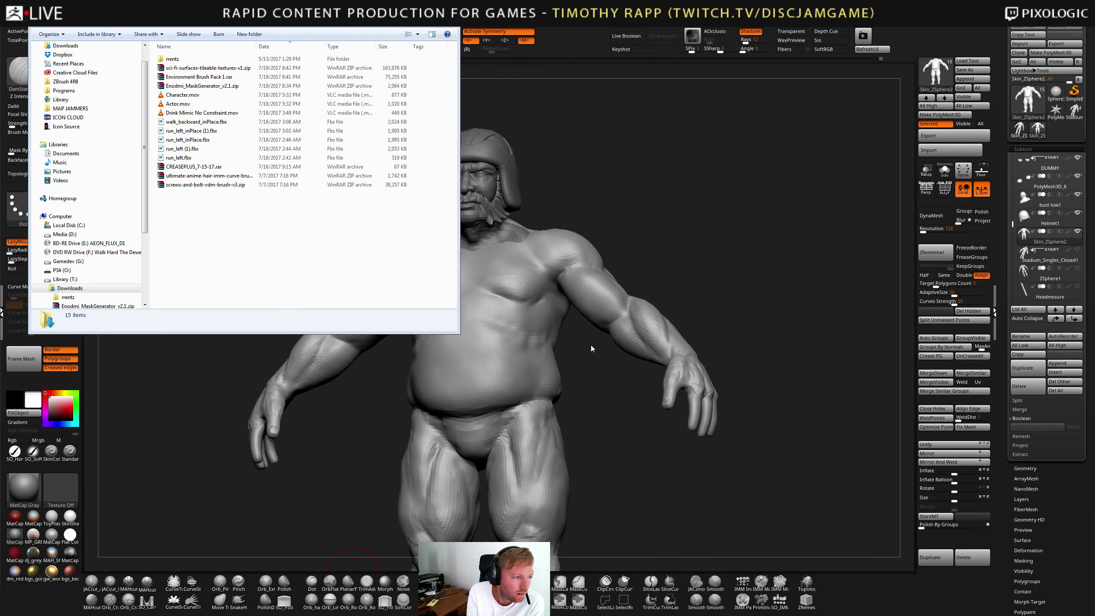
key(alt+Tab)
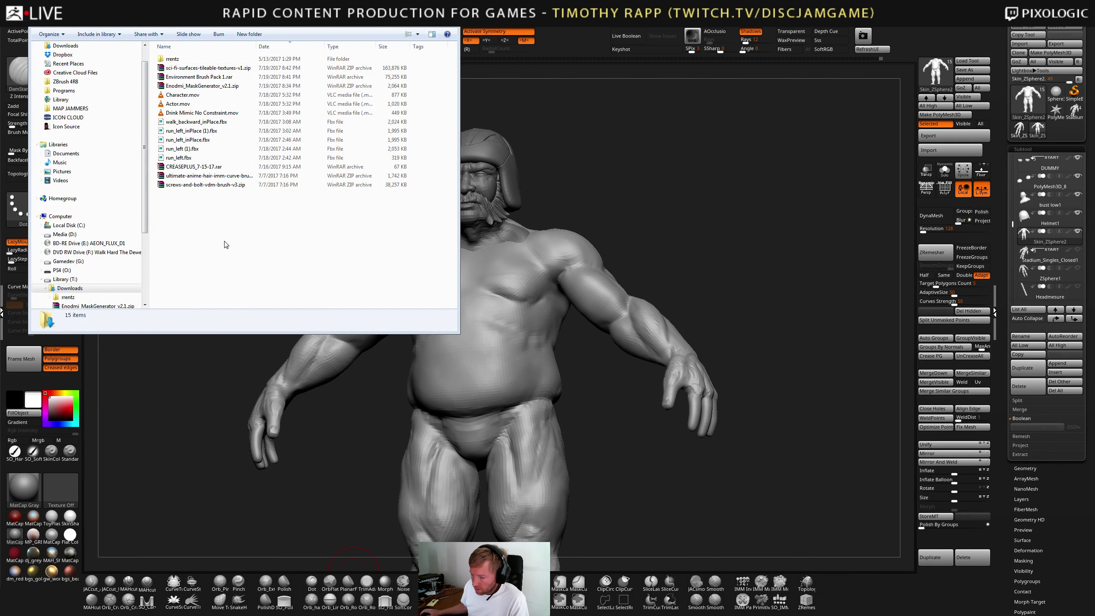
click(160, 476)
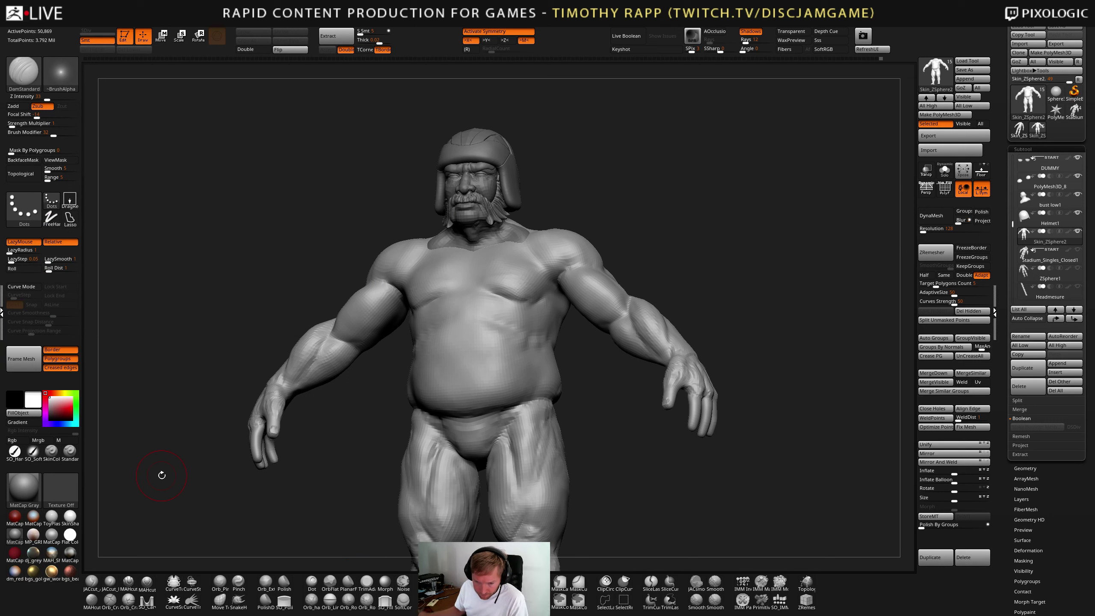
- Smooth the upper thigh and build up the hip area directly below the belly with the ClayTubes brush
mouse_move(625, 470)
mouse_down()
mouse_move(668, 467)
mouse_move(643, 477)
mouse_move(592, 452)
mouse_move(612, 439)
mouse_up()
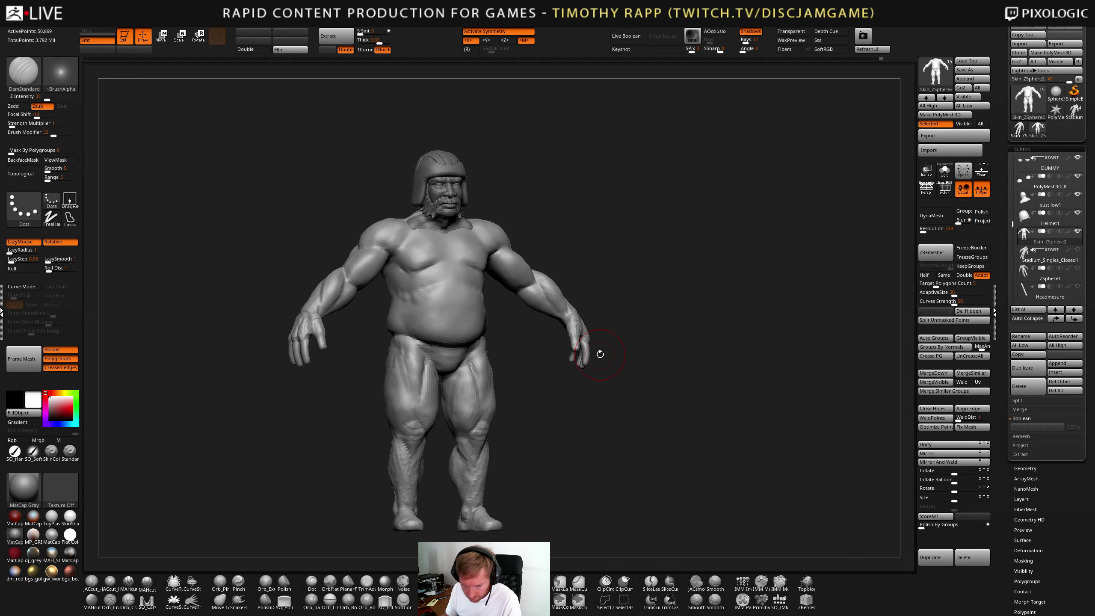
drag(621, 394, 615, 387)
mouse_move(498, 435)
shift+mouse_down()
mouse_move(498, 421)
mouse_move(530, 384)
mouse_move(493, 415)
mouse_move(482, 401)
shift+mouse_up()
key(b)
key(c)
key(t)
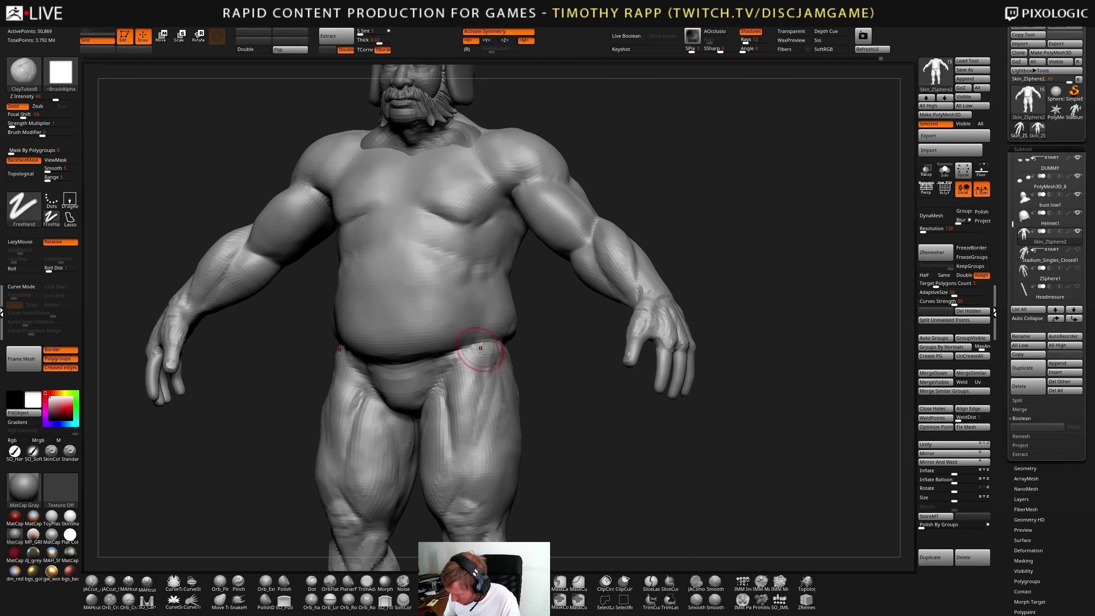
drag(478, 358, 440, 370)
mouse_move(491, 362)
right_down()
mouse_move(478, 353)
mouse_move(484, 363)
mouse_move(470, 363)
mouse_move(506, 347)
right_up()
mouse_move(504, 345)
mouse_down()
mouse_move(450, 365)
mouse_move(449, 427)
mouse_up()
mouse_move(448, 428)
right_down()
mouse_move(477, 374)
mouse_move(460, 405)
mouse_move(466, 379)
right_up()
shift+right_drag(466, 379, 494, 379)
drag(493, 380, 567, 426)
click(12, 548)
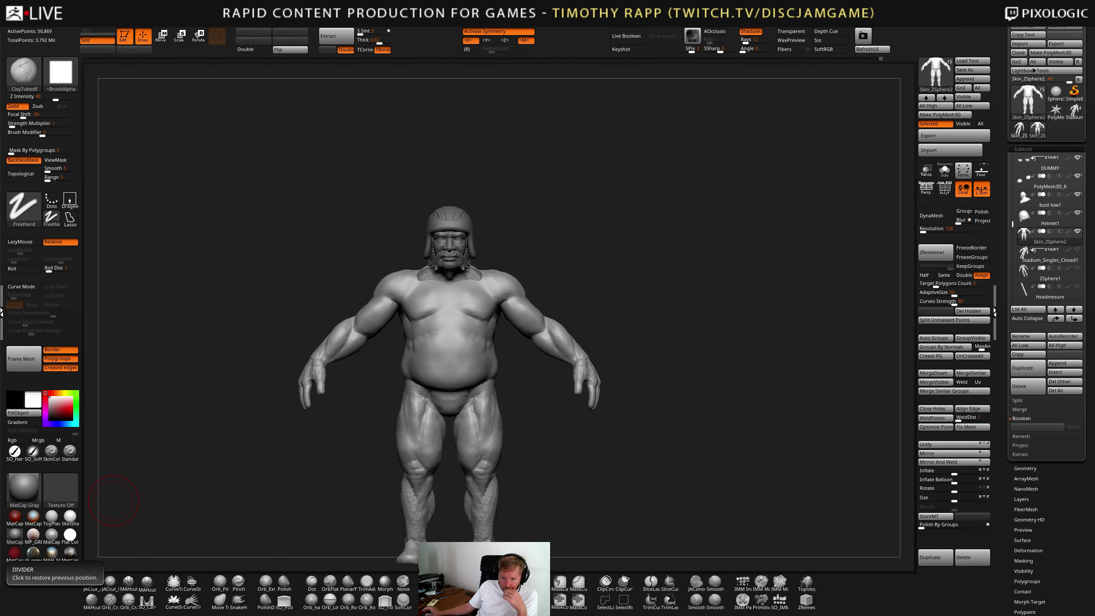
- Carve the creases around the armpit where the chest and shoulder meet with the DamStandard brush
drag(577, 418, 490, 397)
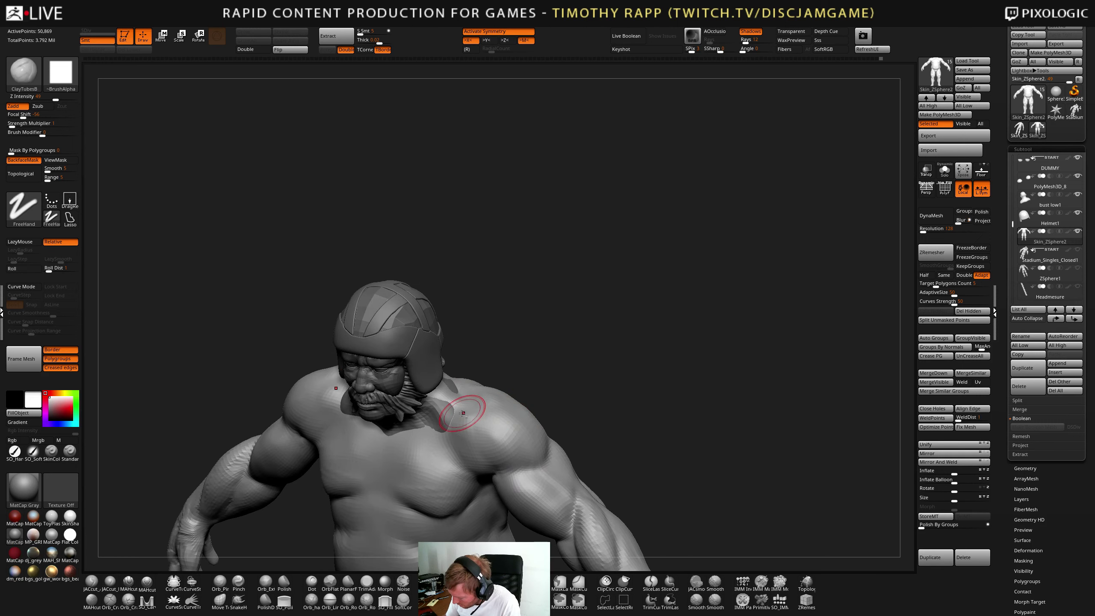
key(b)
key(d)
key(s)
right_drag(469, 457, 476, 399)
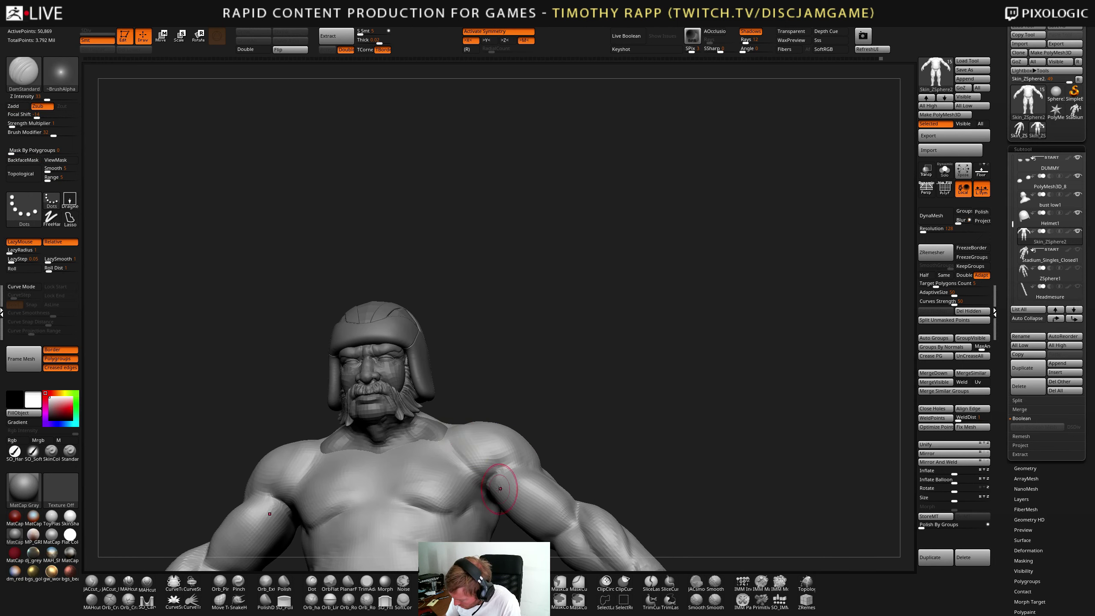
mouse_move(492, 491)
right_down()
mouse_move(563, 426)
mouse_move(537, 430)
right_up()
alt+right_drag(534, 481, 539, 431)
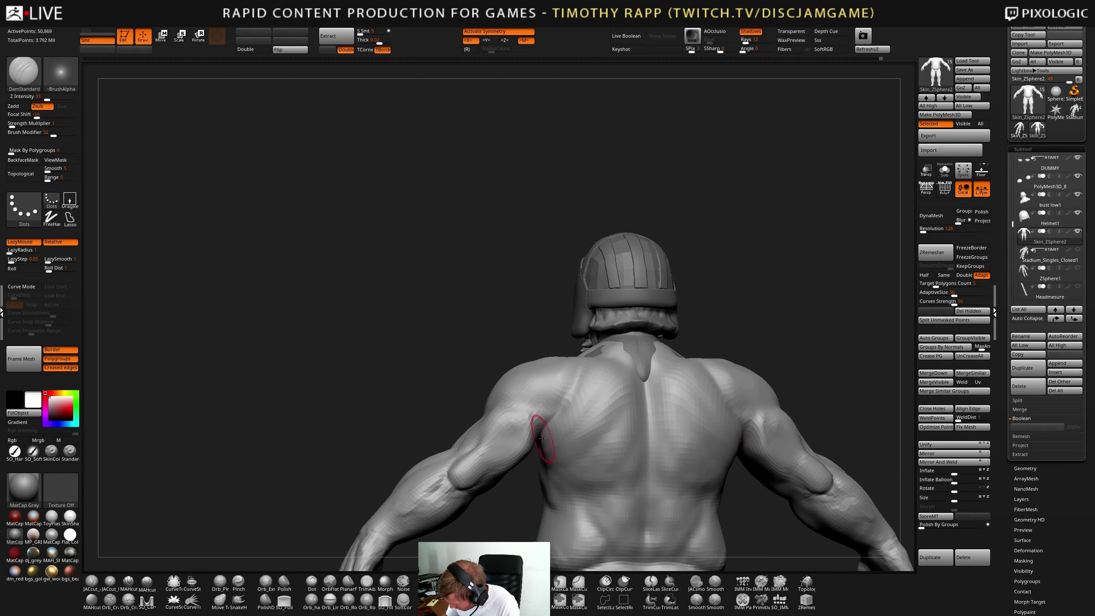
- Smooth the back of the shoulder where the rear deltoid meets the shoulder blade
right_drag(579, 378, 601, 399)
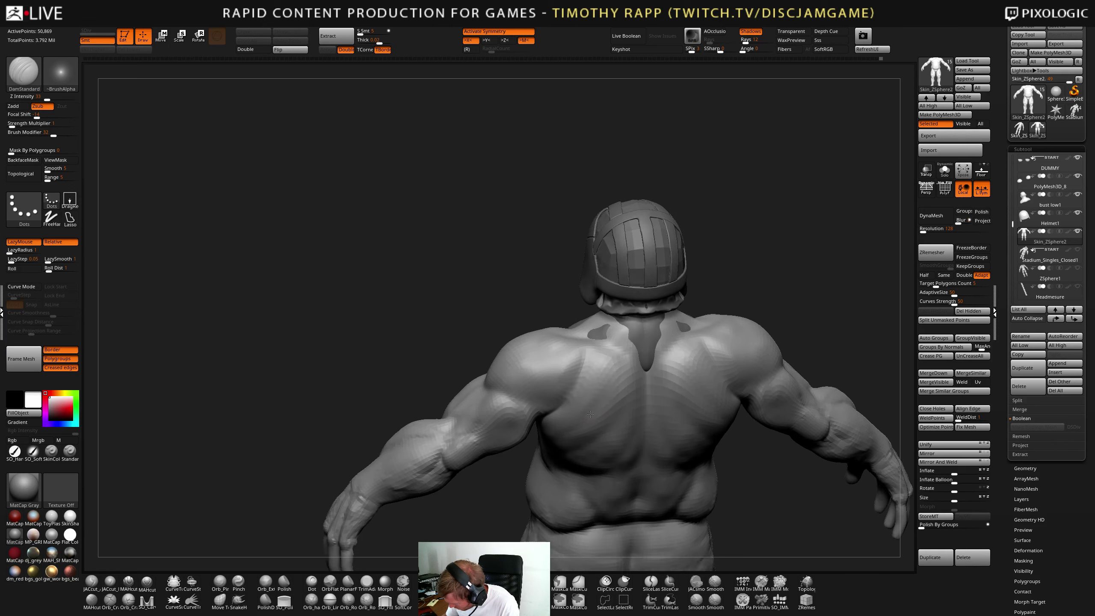
shift+drag(573, 362, 561, 381)
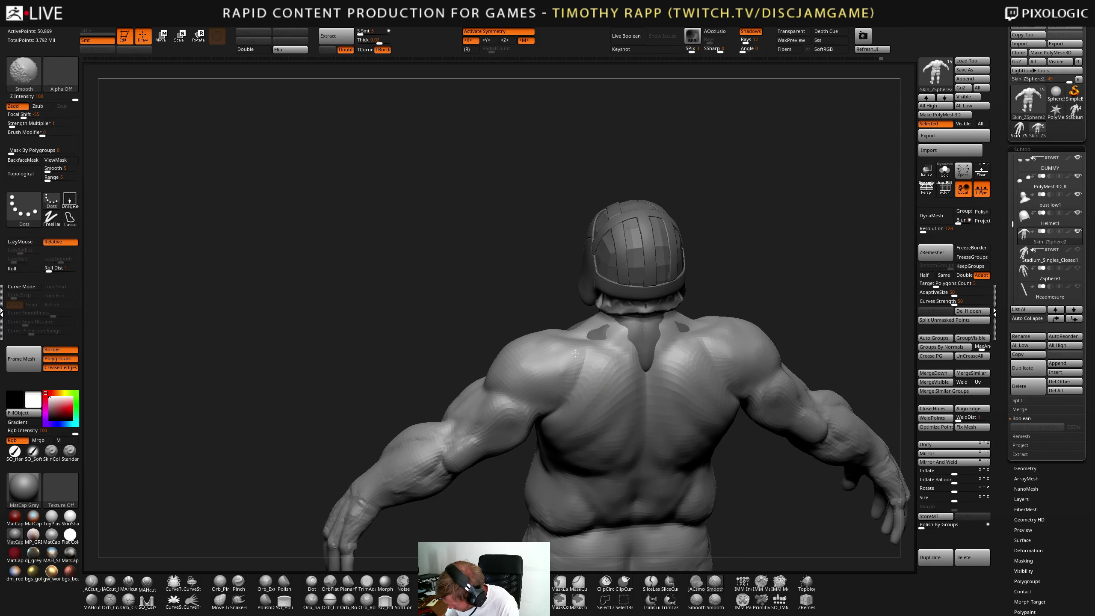
mouse_move(558, 347)
right_down()
mouse_move(540, 354)
mouse_move(529, 336)
mouse_move(514, 336)
mouse_move(500, 358)
mouse_move(532, 366)
mouse_move(506, 381)
mouse_move(558, 355)
mouse_move(526, 360)
mouse_move(546, 367)
mouse_move(523, 363)
mouse_move(539, 387)
mouse_move(501, 391)
mouse_move(540, 419)
right_up()
key(2)
mouse_move(614, 376)
right_down()
mouse_move(536, 401)
mouse_move(561, 401)
mouse_move(552, 399)
right_up()
- Define the crease between the rear deltoid, upper arm and armpit with the DamStandard brush and smooth the front of the shoulder
key(b)
key(d)
key(s)
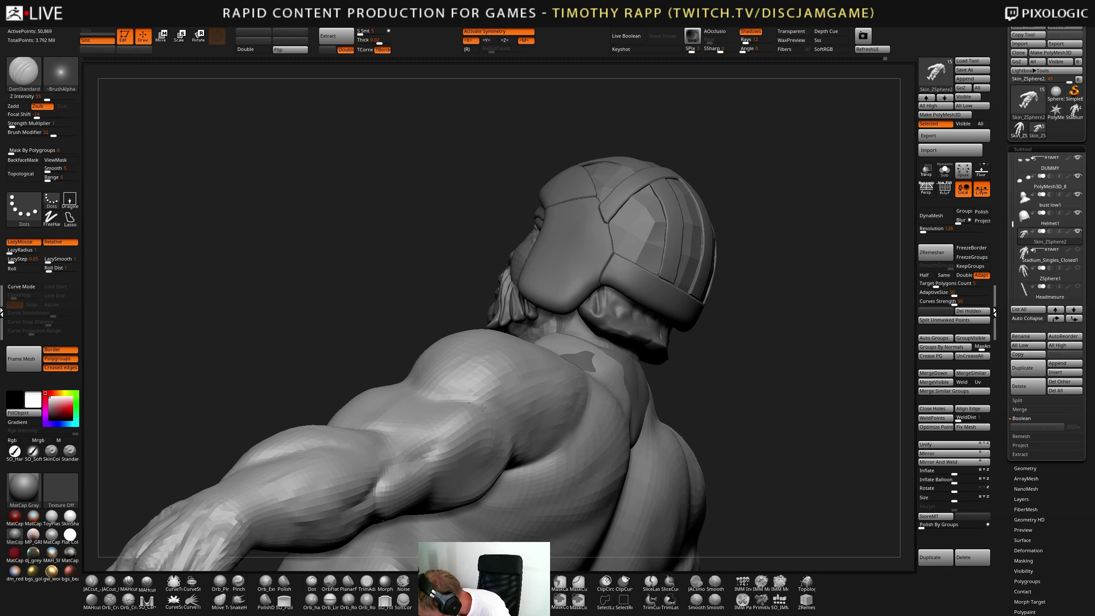
mouse_move(477, 398)
right_down()
mouse_move(519, 436)
mouse_move(522, 419)
right_up()
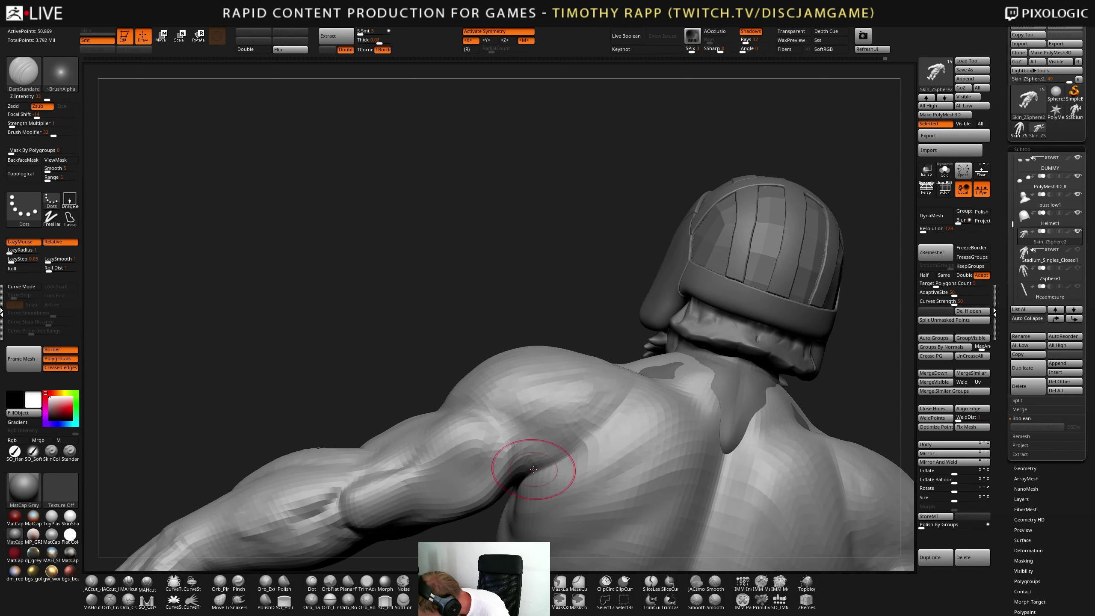
right_drag(527, 473, 534, 465)
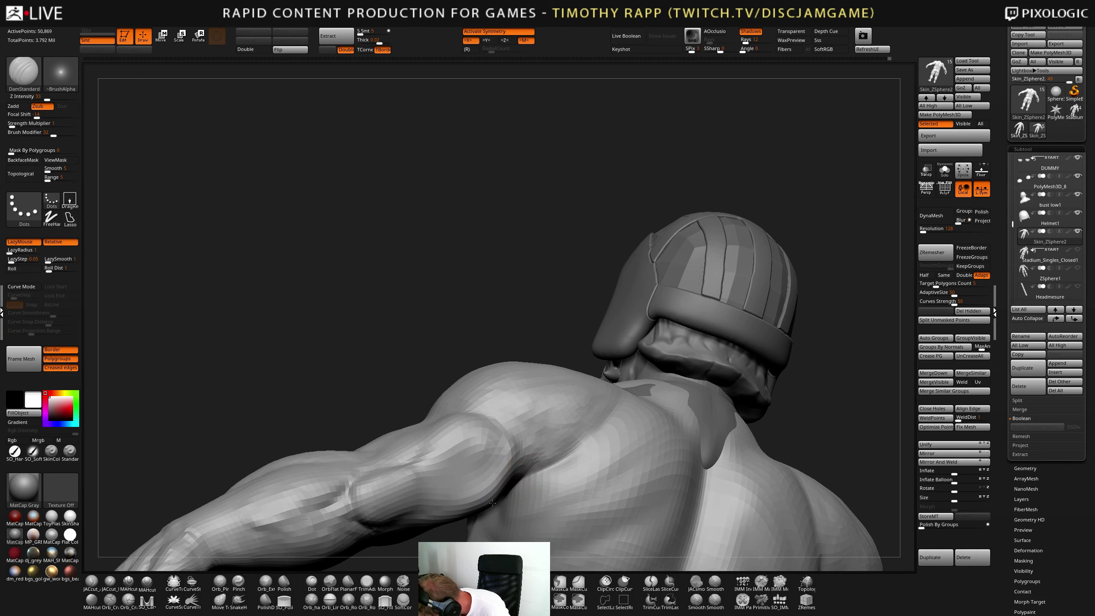
mouse_move(492, 503)
right_down()
mouse_move(538, 452)
mouse_move(542, 428)
mouse_move(491, 474)
mouse_move(558, 467)
mouse_move(602, 413)
mouse_move(597, 394)
mouse_move(571, 479)
right_up()
mouse_move(565, 366)
alt+right_down()
mouse_move(544, 453)
mouse_move(543, 427)
alt+right_up()
key(shift)
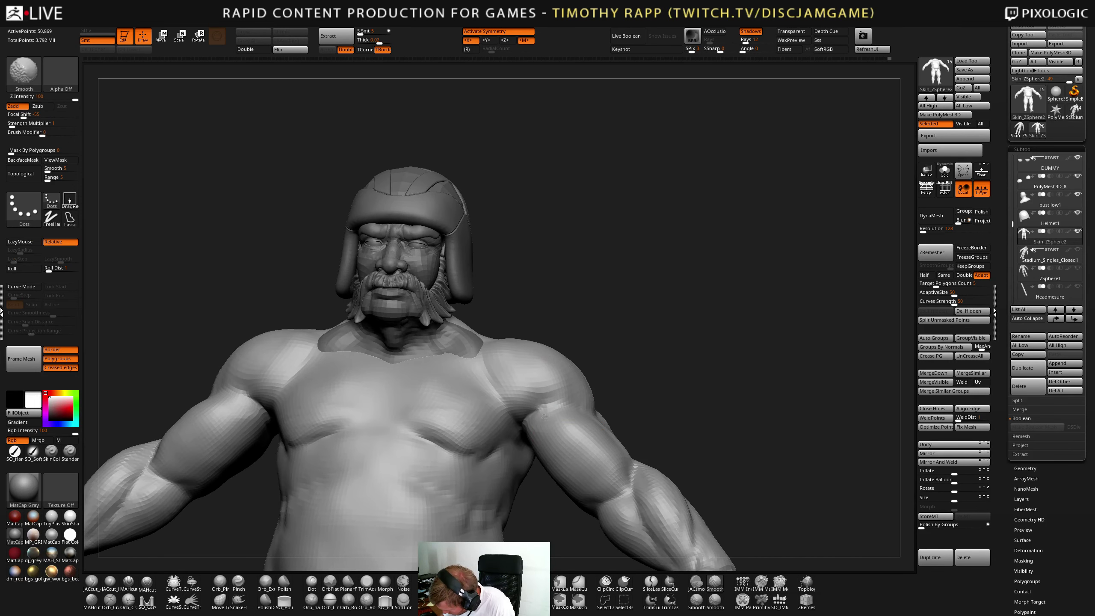
- Adjust the form of the front shoulder and outer chest with the Move brush
mouse_move(537, 419)
right_down()
mouse_move(557, 418)
mouse_move(530, 413)
mouse_move(555, 410)
mouse_move(538, 409)
mouse_move(582, 464)
mouse_move(627, 480)
mouse_move(593, 480)
mouse_move(604, 480)
mouse_move(564, 509)
mouse_move(593, 476)
mouse_move(628, 387)
right_up()
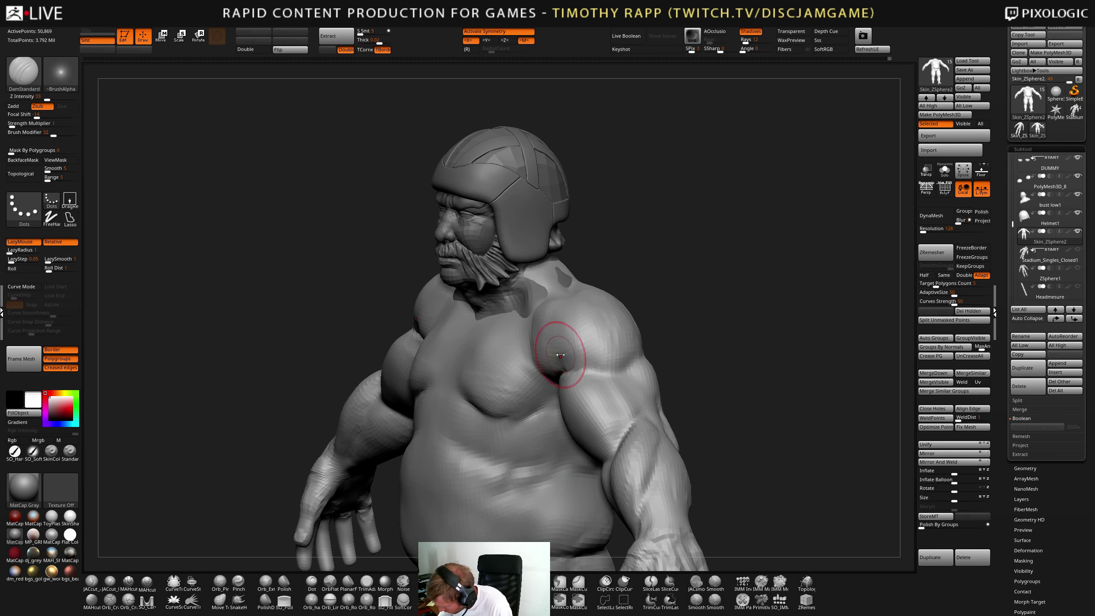
mouse_move(557, 330)
right_down()
mouse_move(554, 339)
mouse_move(538, 317)
mouse_move(542, 294)
mouse_move(550, 343)
mouse_move(541, 328)
mouse_move(545, 341)
mouse_move(525, 330)
mouse_move(563, 343)
mouse_move(519, 320)
mouse_move(551, 371)
right_up()
key(b)
key(m)
key(v)
- Build up the pectorals and the adjoining front shoulder with the ClayBuildup brush
key(b)
key(c)
key(t)
key(b)
key(c)
key(b)
right_drag(507, 303, 534, 384)
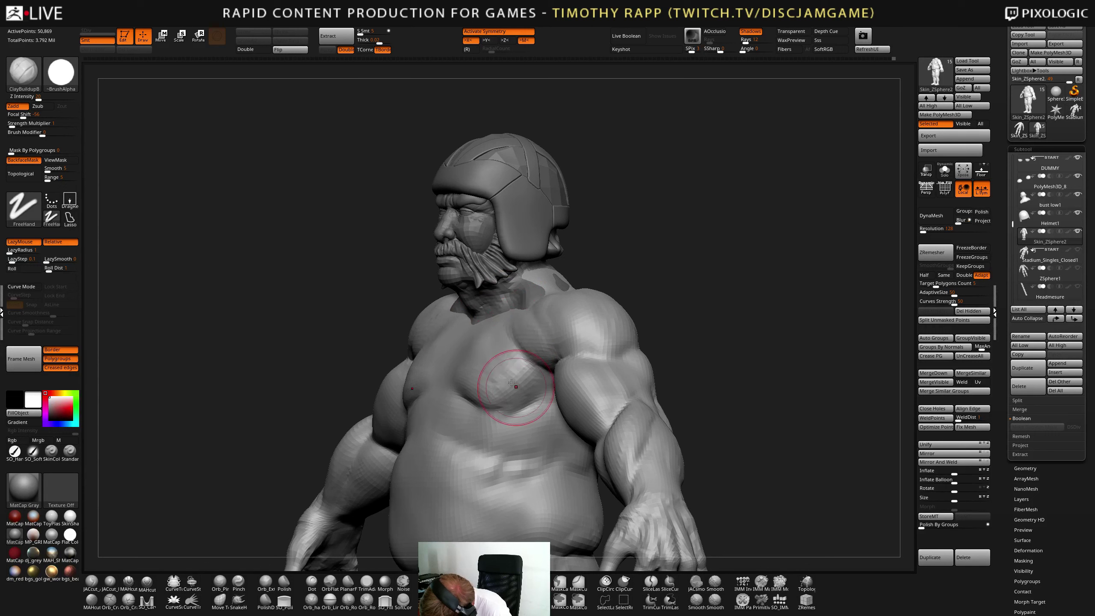
mouse_move(494, 379)
right_down()
mouse_move(472, 355)
mouse_move(496, 347)
right_up()
mouse_move(551, 397)
right_down()
mouse_move(543, 406)
mouse_move(484, 378)
mouse_move(517, 390)
right_up()
- Carve the notch between the collarbones at the top of the chest with the DamStandard brush and smooth the stroke
key(b)
key(d)
key(s)
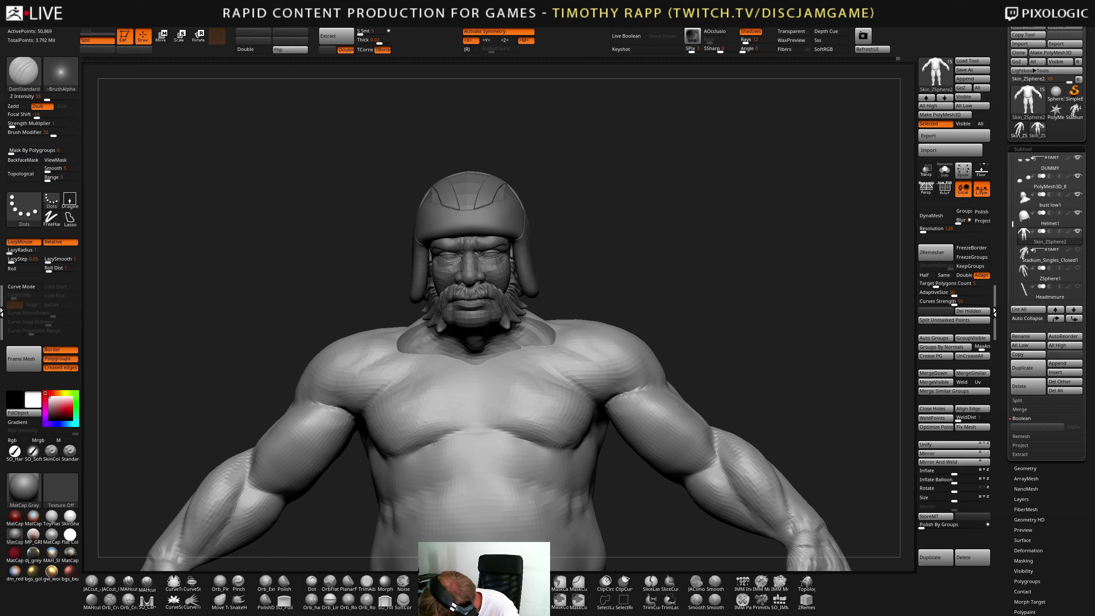
mouse_move(499, 431)
right_down()
mouse_move(496, 404)
mouse_move(474, 407)
right_up()
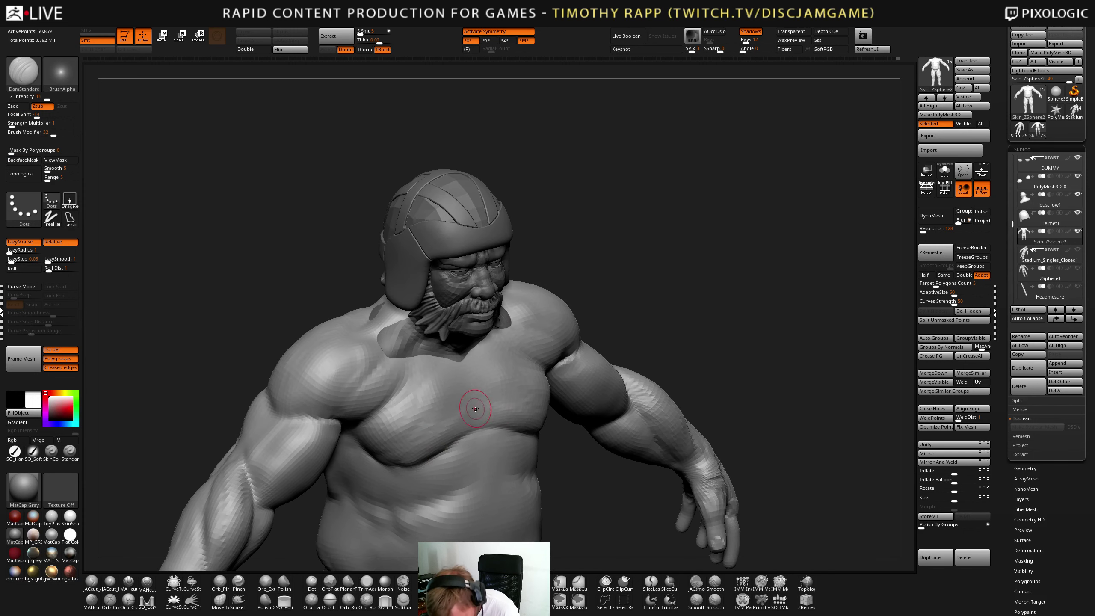
mouse_move(472, 381)
mouse_down()
mouse_move(448, 371)
mouse_move(457, 378)
mouse_up()
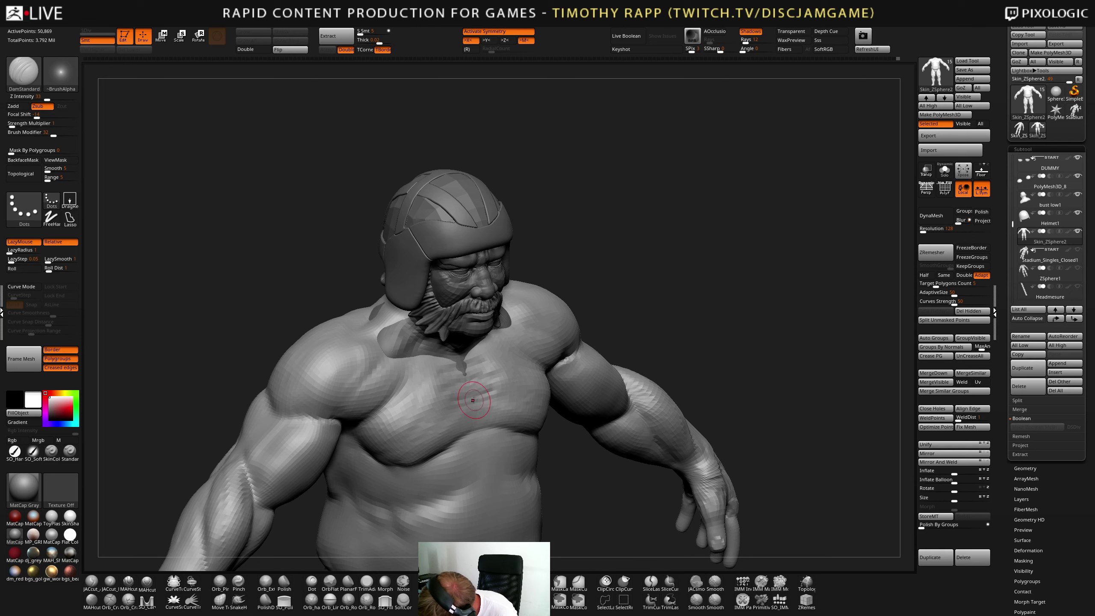
key(shift)
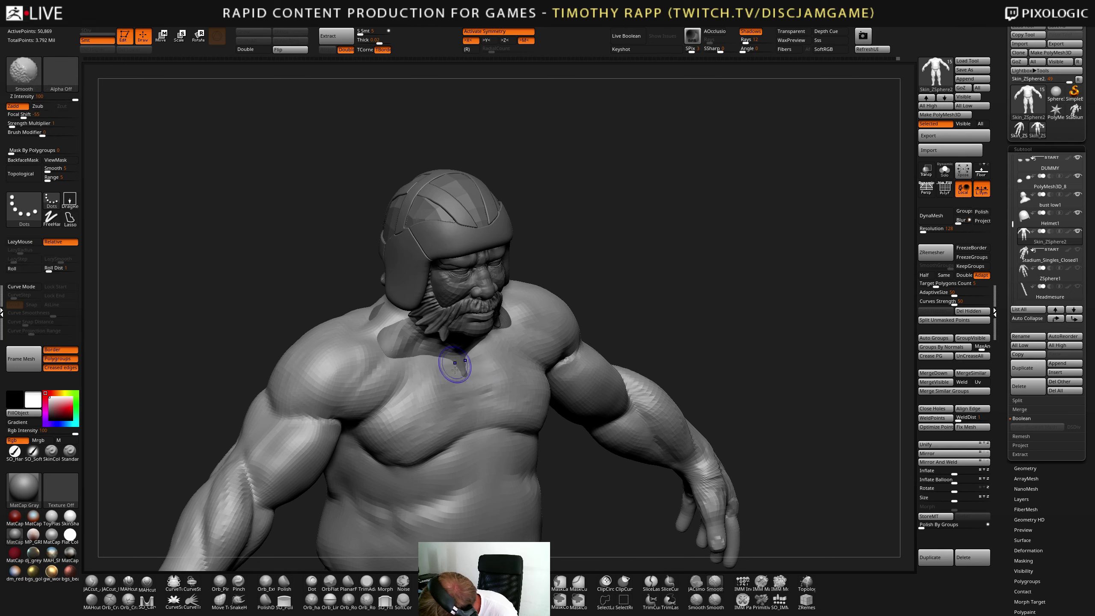
mouse_move(454, 370)
right_down()
mouse_move(525, 362)
mouse_move(479, 325)
right_up()
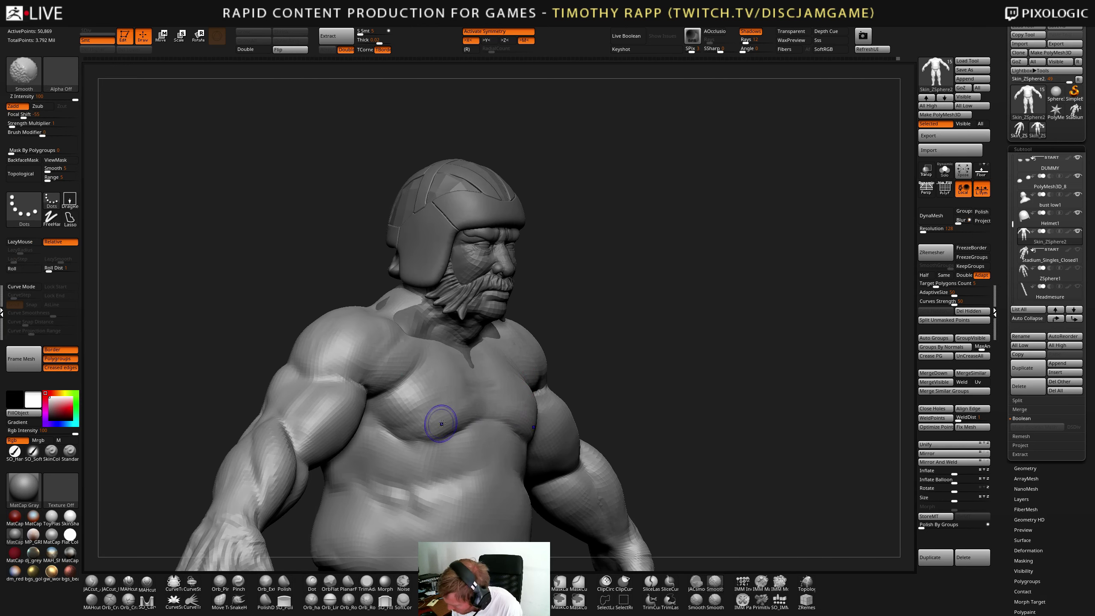
- Add volume to the lower chest beneath the pectorals with the ClayTubes brush
mouse_move(564, 405)
right_down()
mouse_move(496, 405)
mouse_move(423, 431)
right_up()
key(b)
key(c)
key(t)
mouse_move(533, 416)
right_down()
mouse_move(491, 447)
mouse_move(483, 429)
right_up()
right_drag(483, 429, 450, 435)
- Resize the DamStandard brush, carve the rib line on the upper belly below the pectorals and smooth it into the side
key(b)
key(d)
key(s)
key(s)
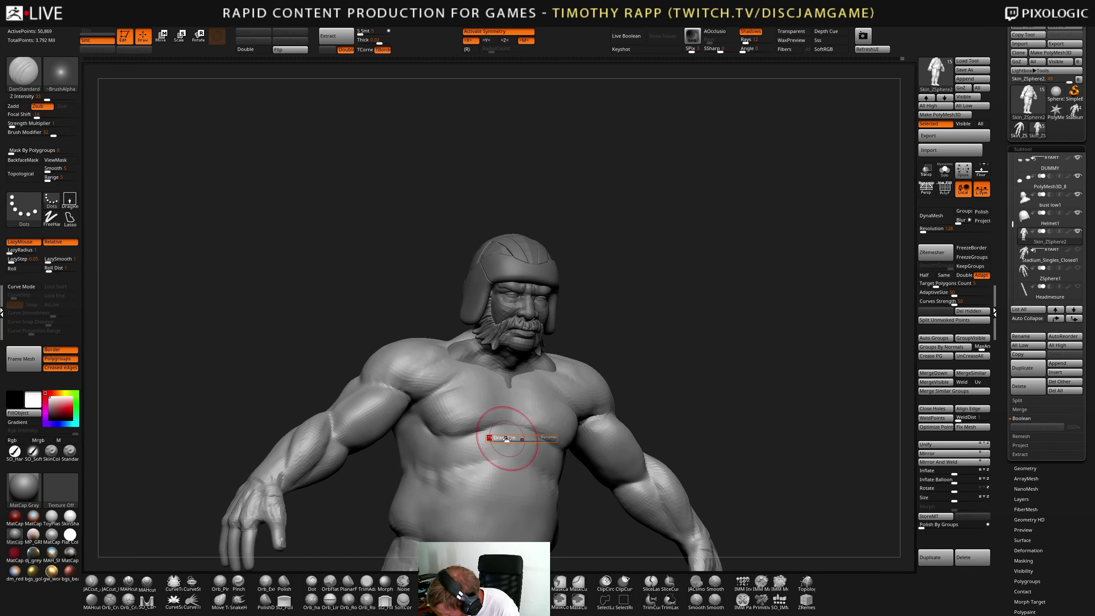
drag(506, 438, 466, 463)
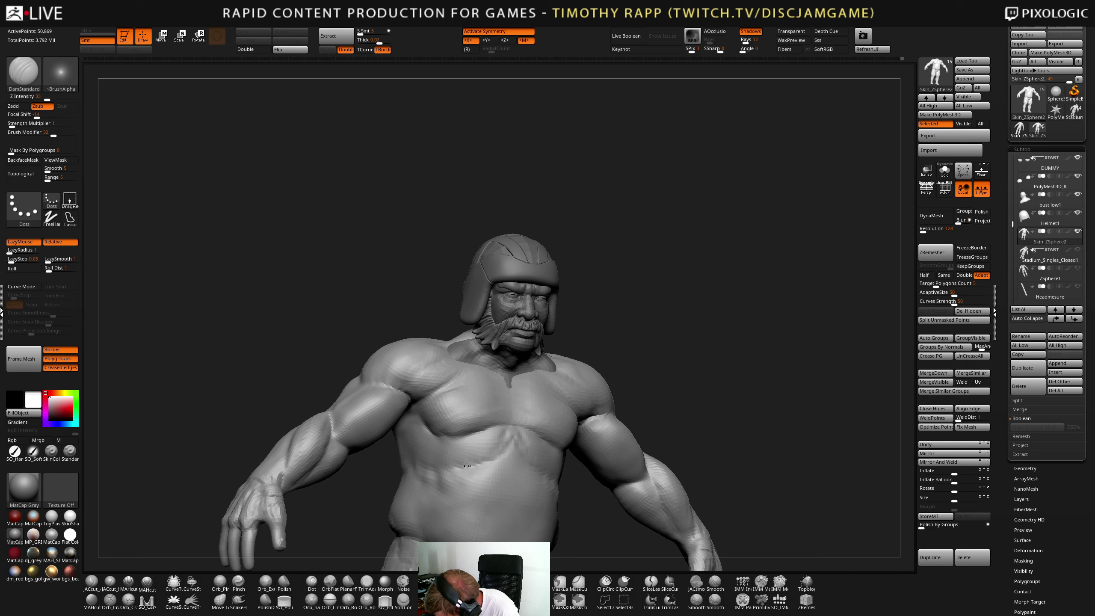
key(shift)
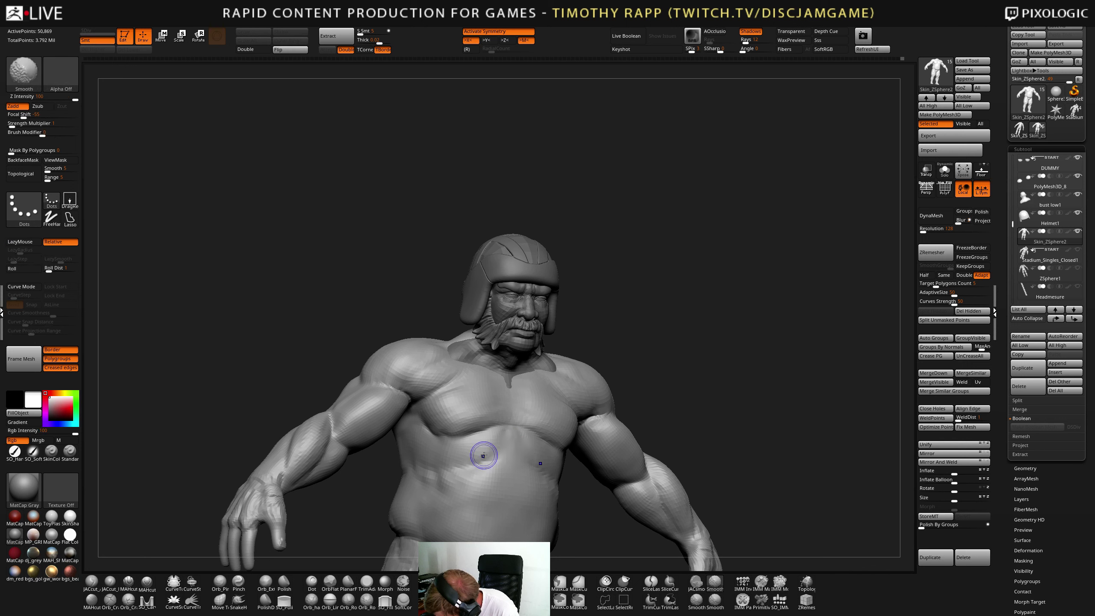
mouse_move(474, 457)
right_down()
mouse_move(523, 492)
mouse_move(558, 489)
right_up()
shift+drag(587, 475, 594, 465)
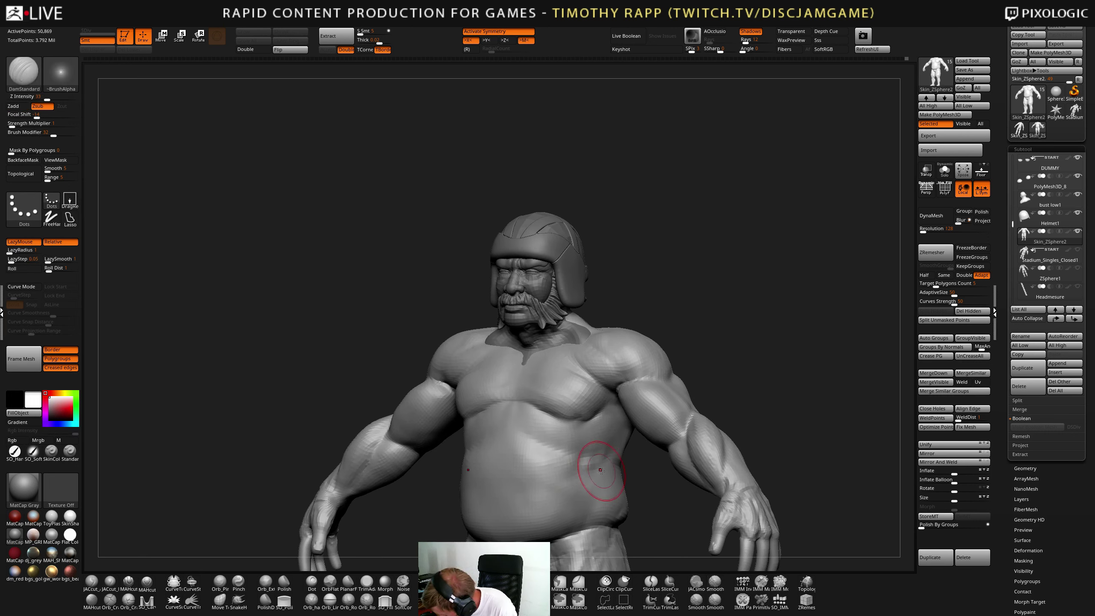
- Swell the belly and flanks with a large Inflat brush and smooth their surface
mouse_move(620, 466)
right_down()
mouse_move(562, 470)
mouse_move(439, 512)
right_up()
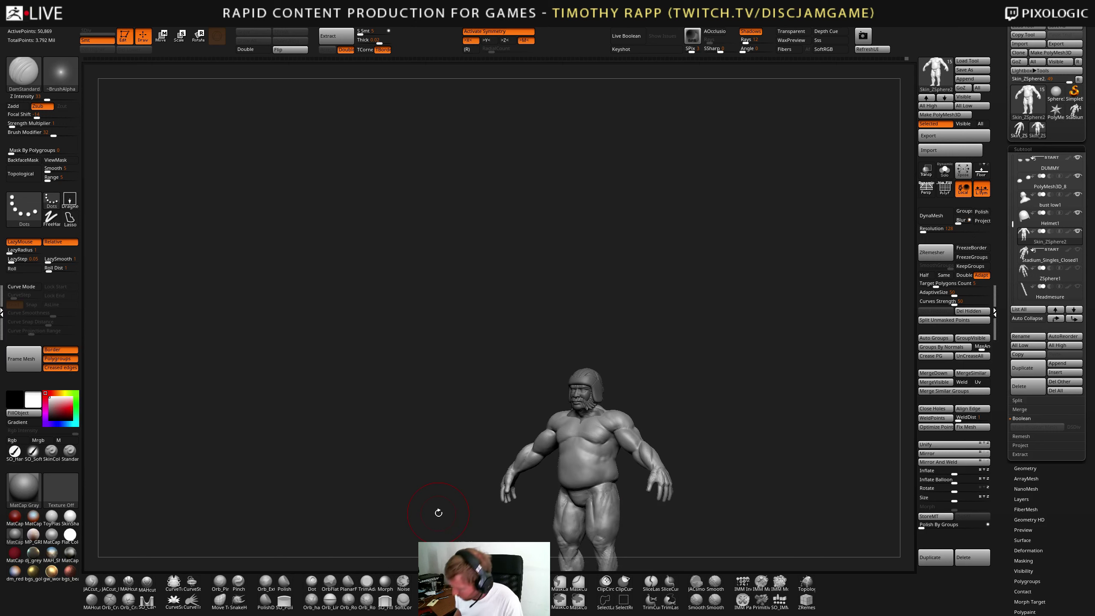
mouse_move(636, 468)
right_down()
mouse_move(671, 468)
mouse_move(627, 395)
mouse_move(614, 430)
mouse_move(651, 439)
mouse_move(623, 481)
mouse_move(631, 472)
mouse_move(603, 469)
mouse_move(606, 459)
right_up()
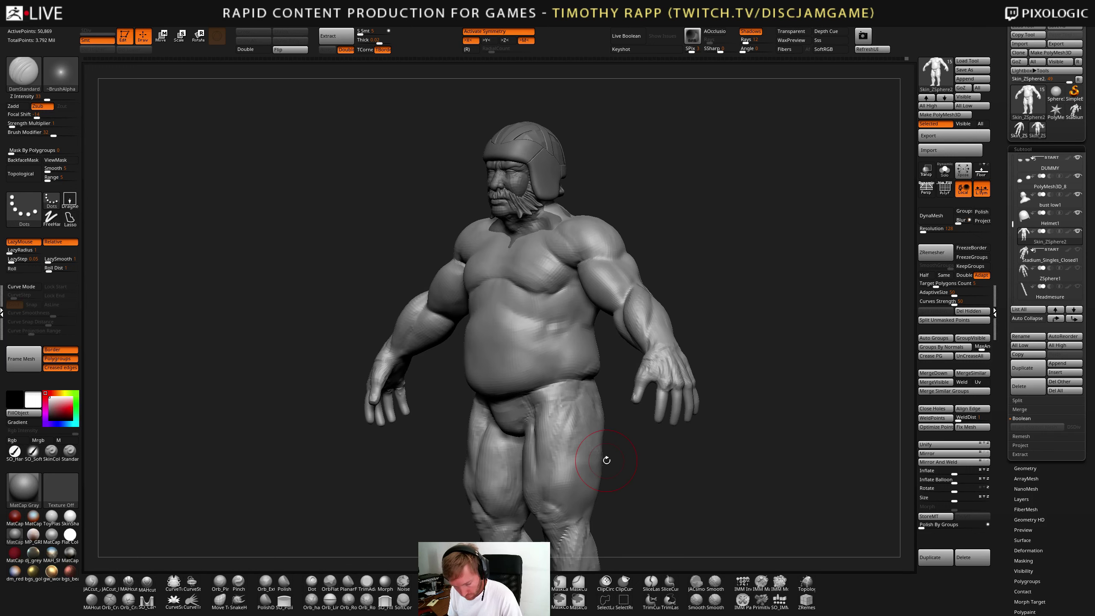
key(b)
key(i)
key(n)
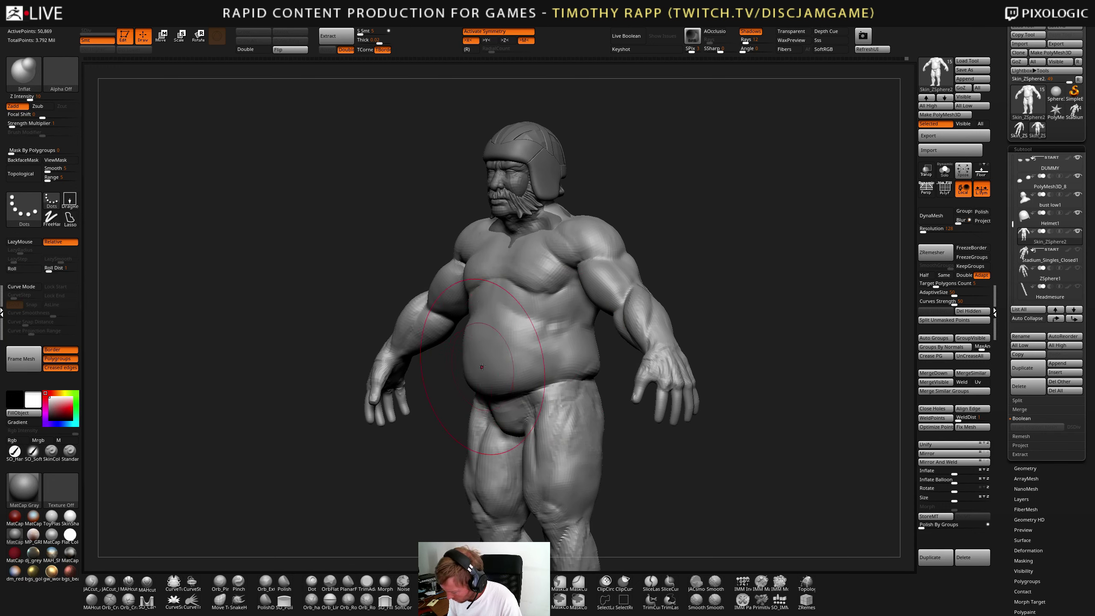
shift+drag(482, 367, 537, 353)
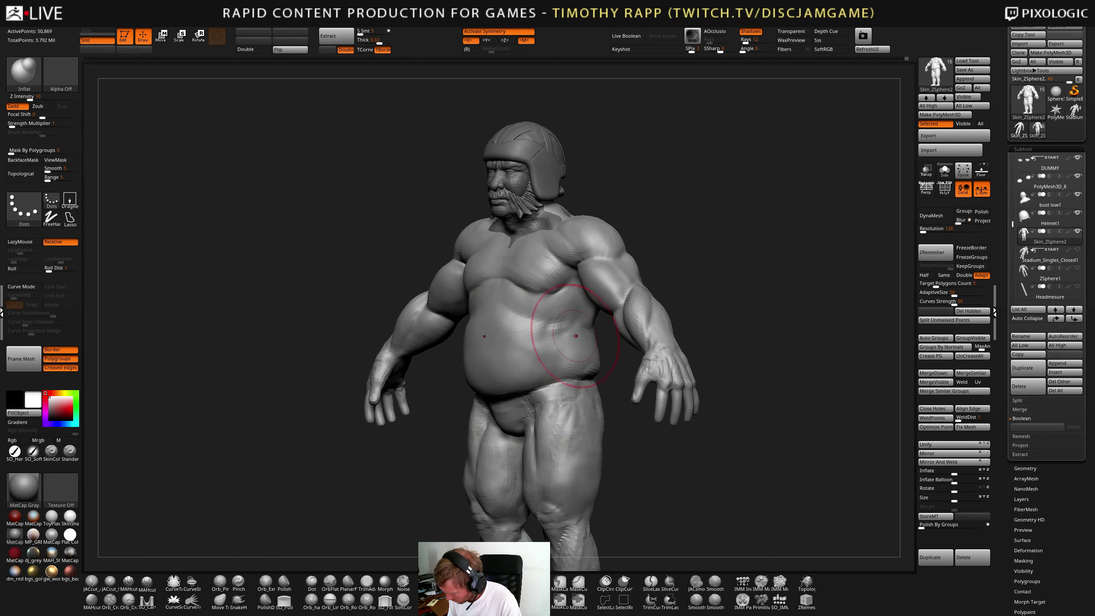
right_drag(488, 320, 515, 321)
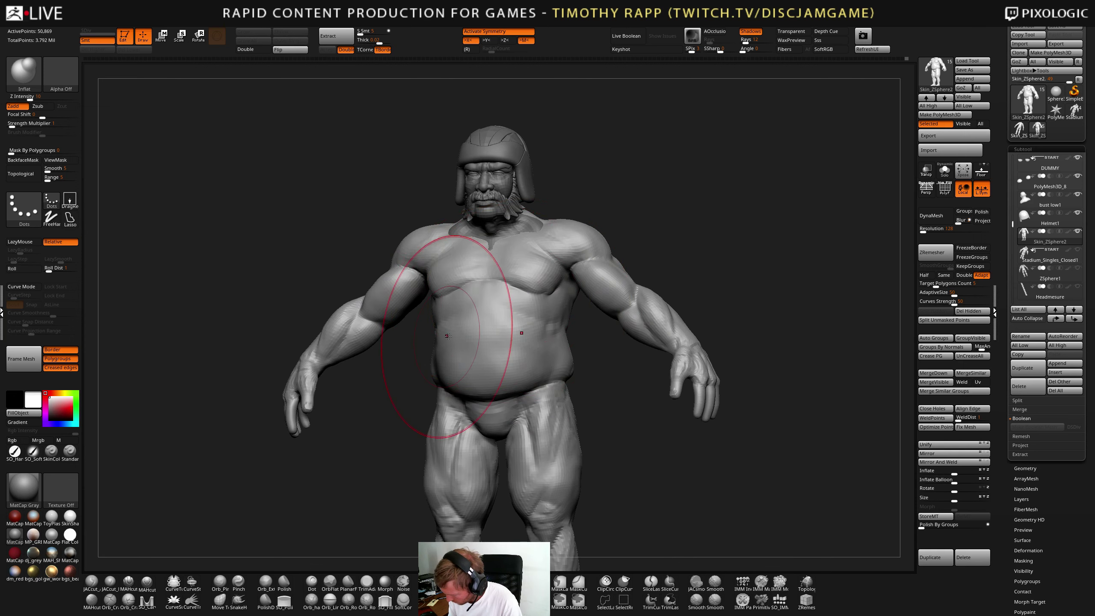
- Carve shallow creases across the flank and side of the belly with the DamStandard brush and smooth them
mouse_move(439, 335)
right_down()
mouse_move(477, 334)
mouse_move(445, 395)
mouse_move(455, 447)
mouse_move(505, 363)
mouse_move(529, 408)
mouse_move(472, 370)
right_up()
key(b)
key(m)
key(v)
key(b)
key(d)
key(s)
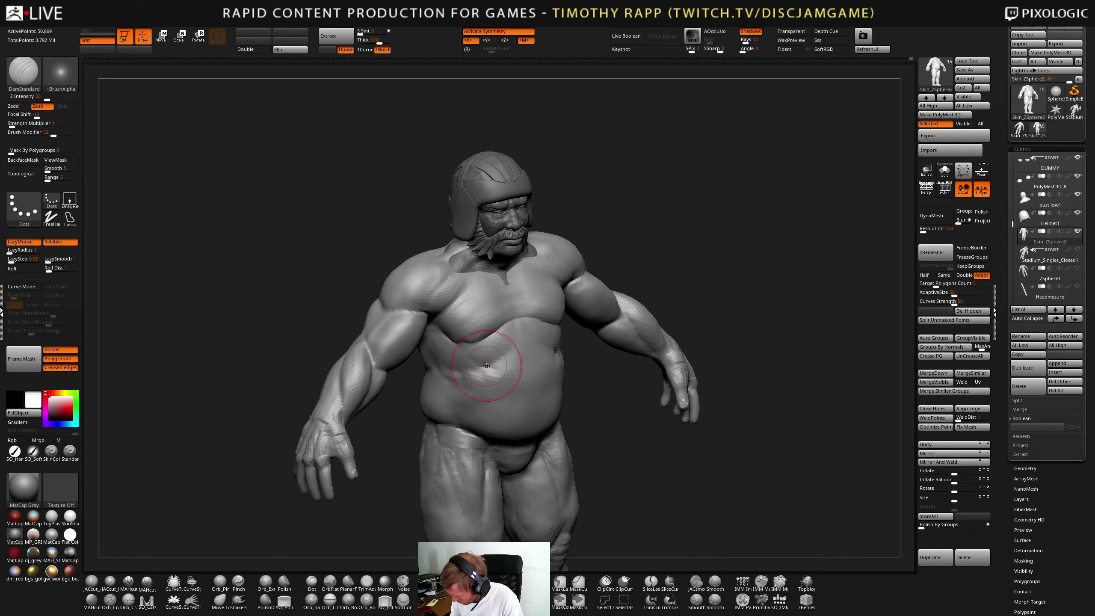
mouse_move(490, 361)
right_down()
mouse_move(452, 373)
mouse_move(467, 408)
mouse_move(544, 434)
mouse_move(537, 417)
right_up()
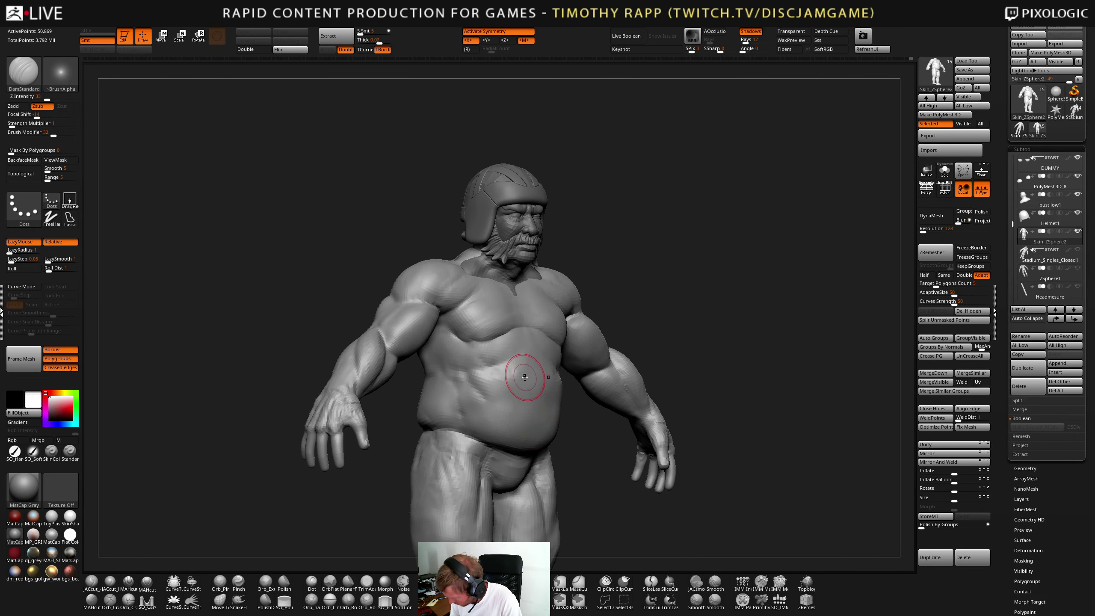
key(shift)
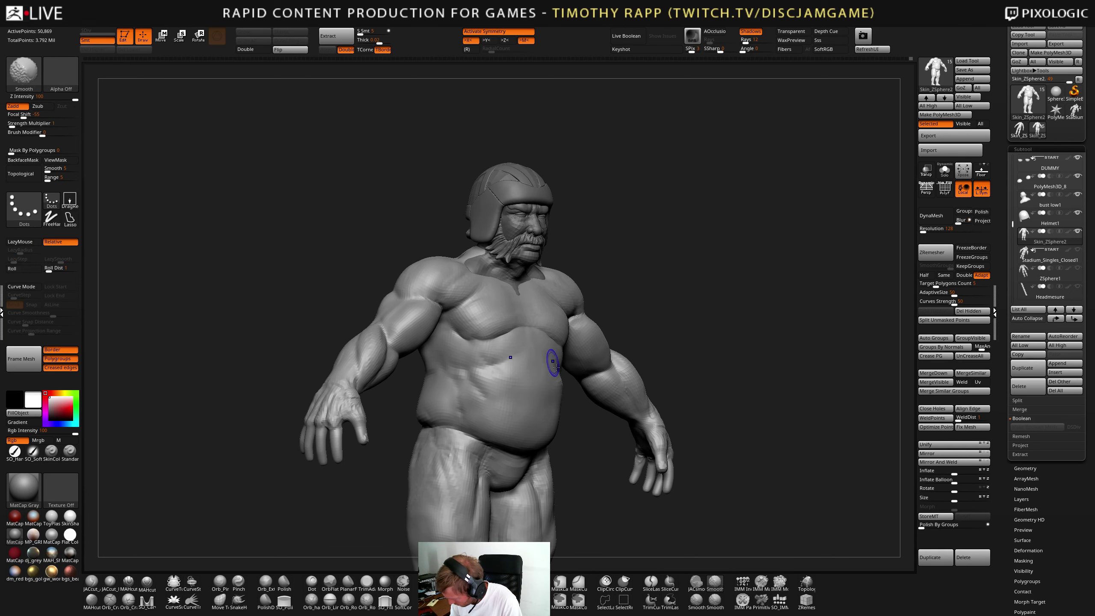
mouse_move(513, 371)
right_down()
mouse_move(528, 393)
mouse_move(477, 459)
mouse_move(488, 439)
right_up()
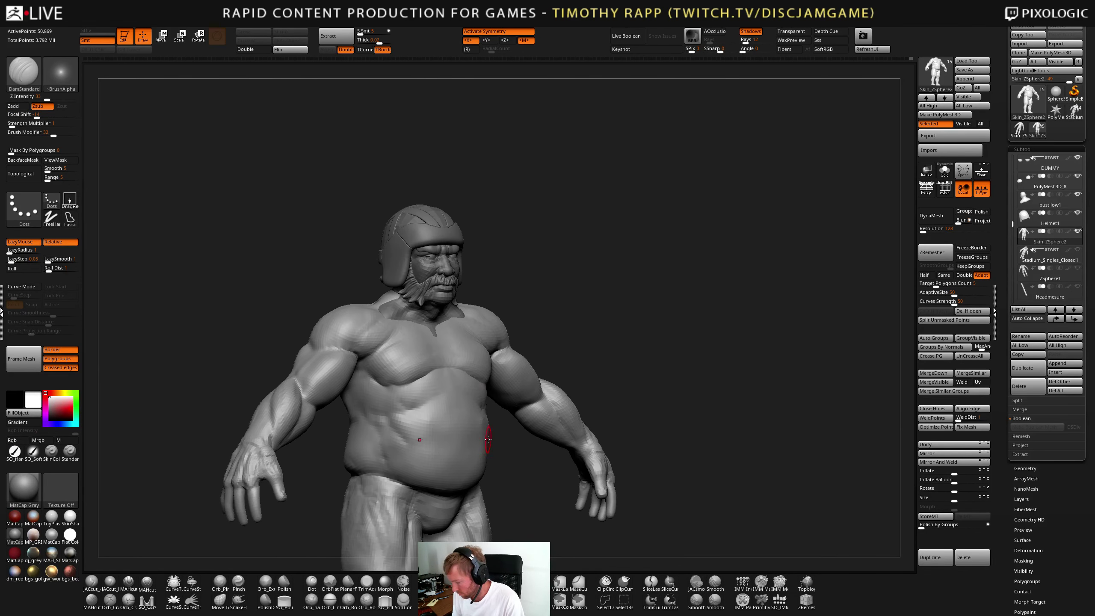
- Turn on the perspective view and check the whole figure's proportions from the front, the side and behind
ctrl+right_drag(688, 454, 509, 442)
right_drag(571, 462, 588, 378)
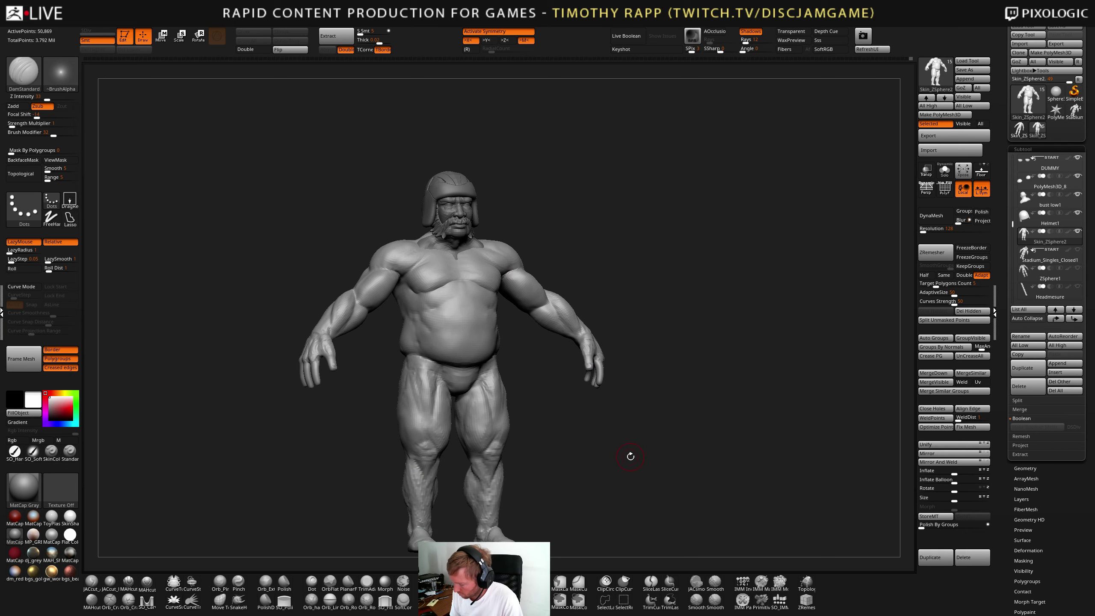
mouse_move(630, 457)
shift+right_down()
mouse_move(635, 478)
mouse_move(601, 475)
mouse_move(631, 467)
shift+right_up()
key(p)
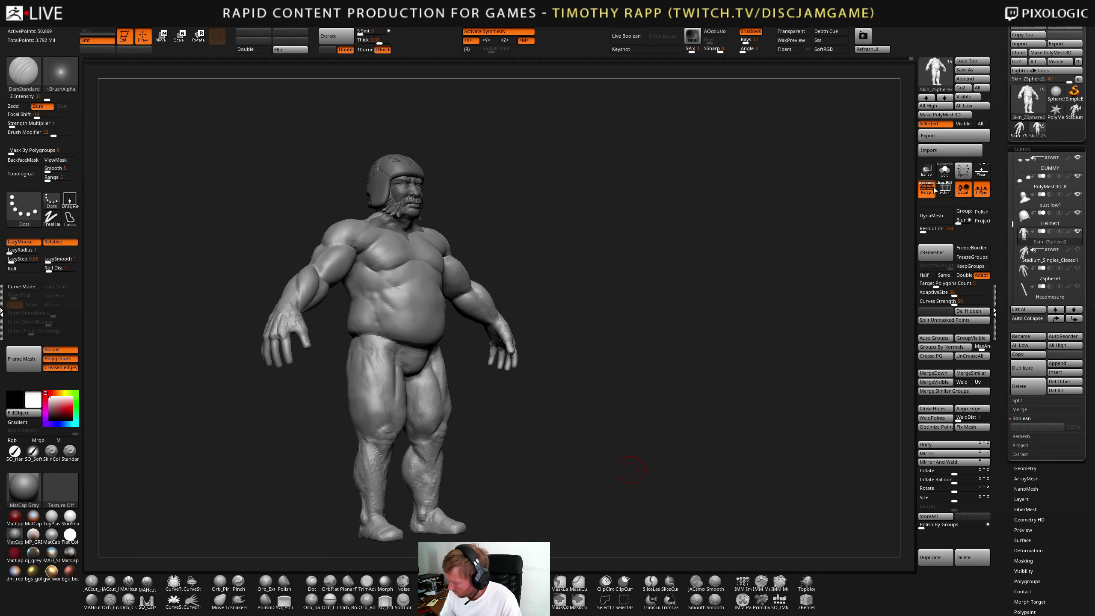
right_drag(696, 452, 680, 432)
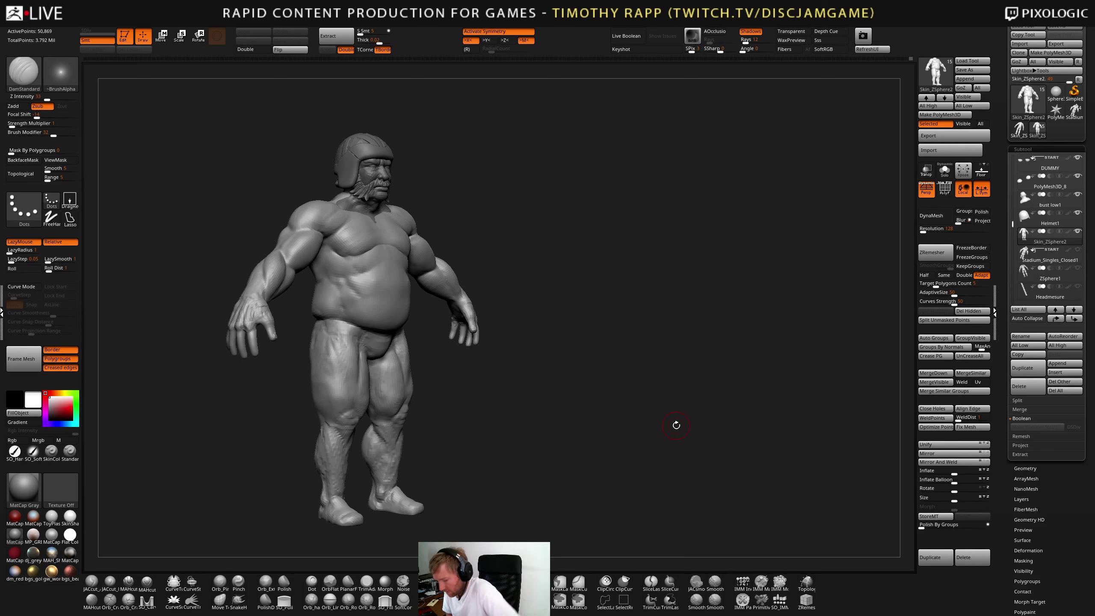
mouse_move(676, 424)
right_down()
mouse_move(529, 410)
mouse_move(519, 448)
mouse_move(609, 415)
right_up()
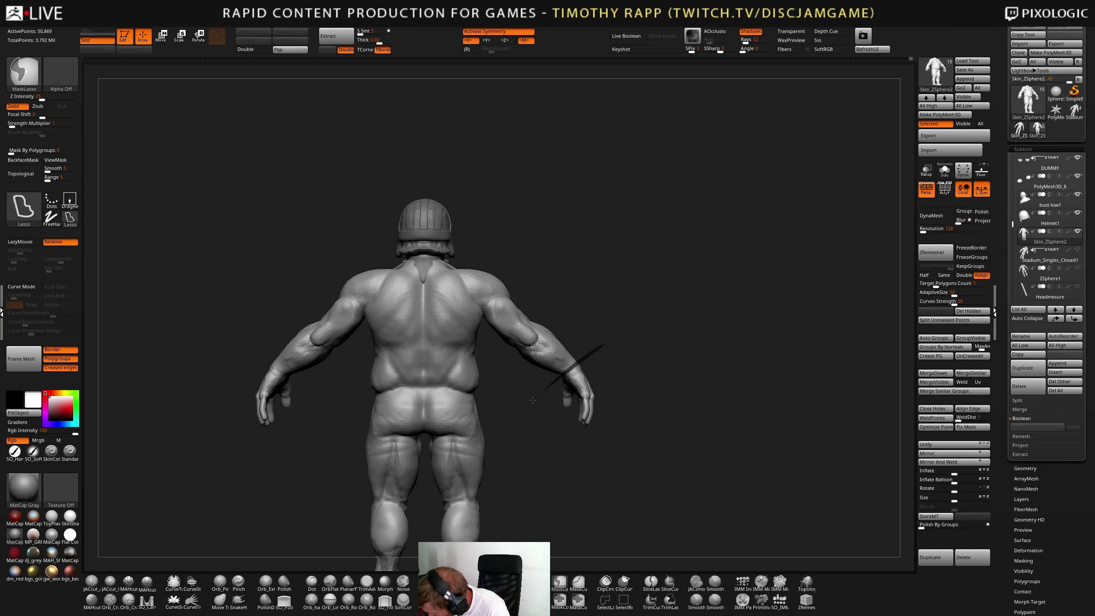
- Mask both hands from the wrists down with MaskLasso and invert the mask to leave only the hands editable
ctrl+drag(533, 400, 539, 396)
ctrl+click(586, 348)
ctrl+click(579, 364)
ctrl+click(582, 360)
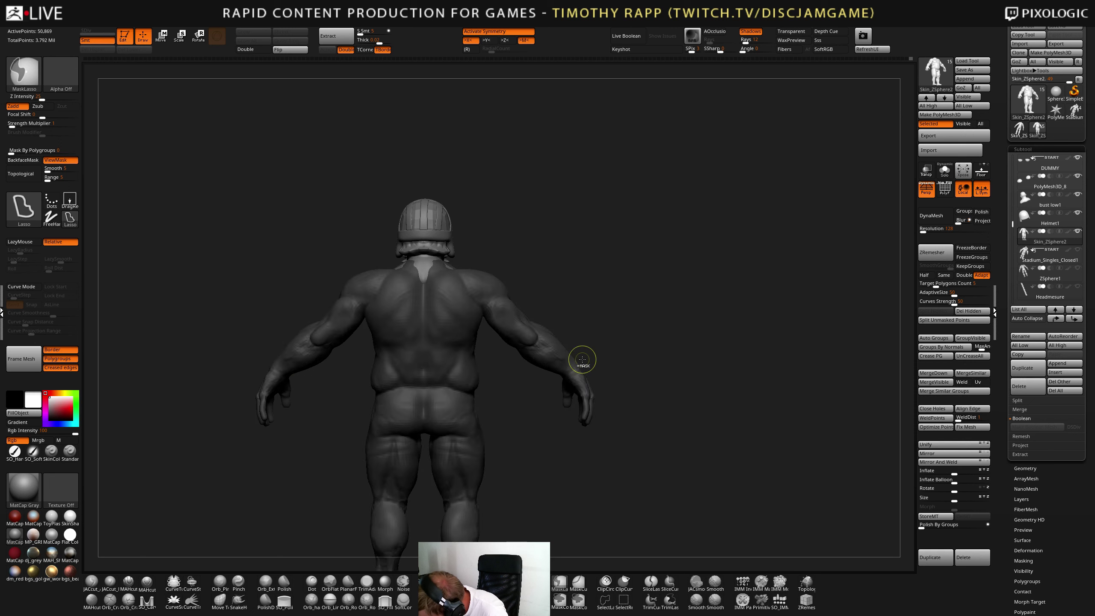
key(ctrl+h)
mouse_move(570, 366)
ctrl+alt+mouse_down()
mouse_move(560, 455)
mouse_move(653, 342)
ctrl+alt+mouse_up()
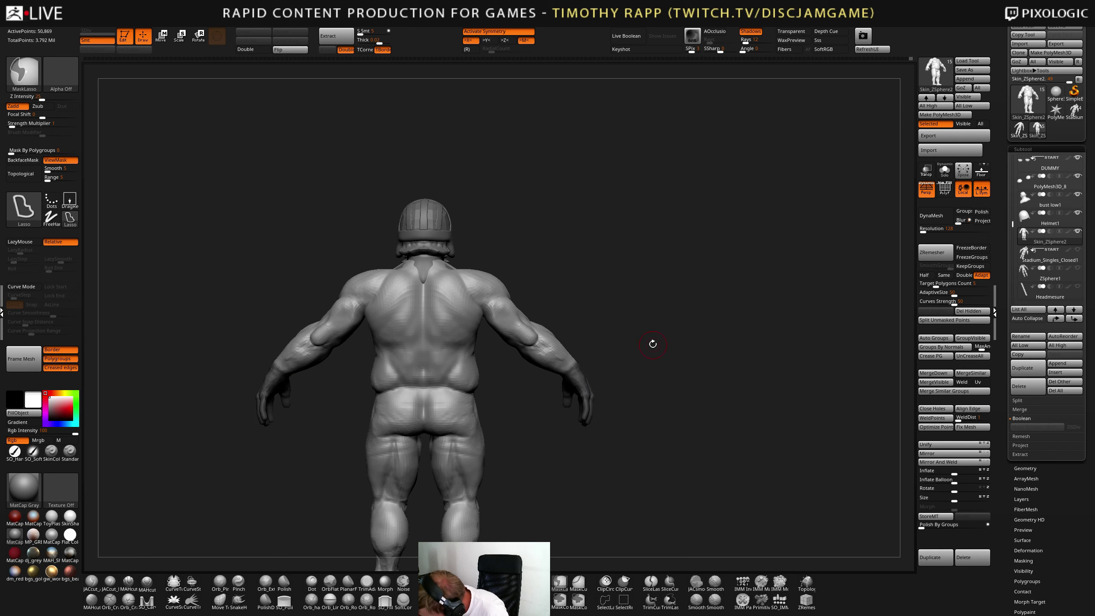
key(ctrl+h)
drag(662, 415, 471, 397)
key(ctrl)
ctrl+click(460, 418)
- Centre the transform gizmo on the unmasked hand and scale the hands down slightly
key(w)
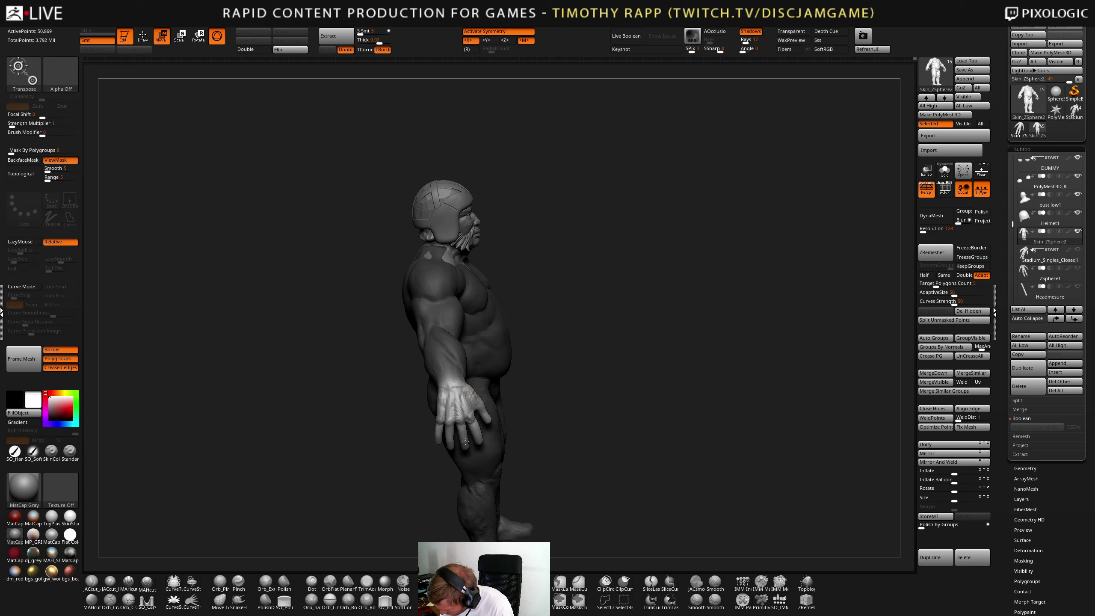
click(455, 385)
alt+drag(465, 444, 465, 455)
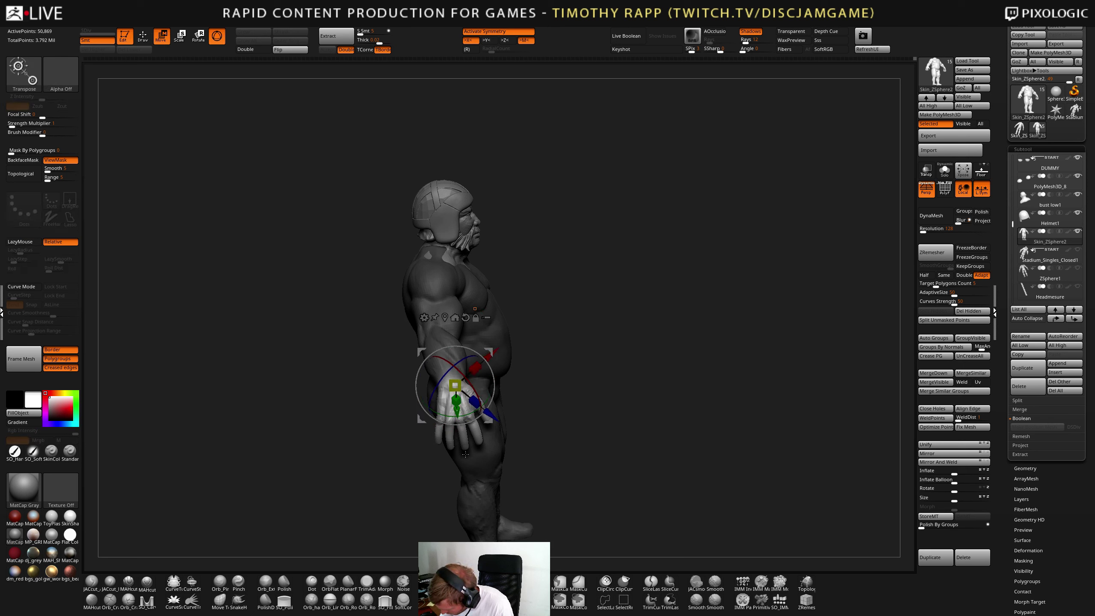
drag(454, 498, 474, 404)
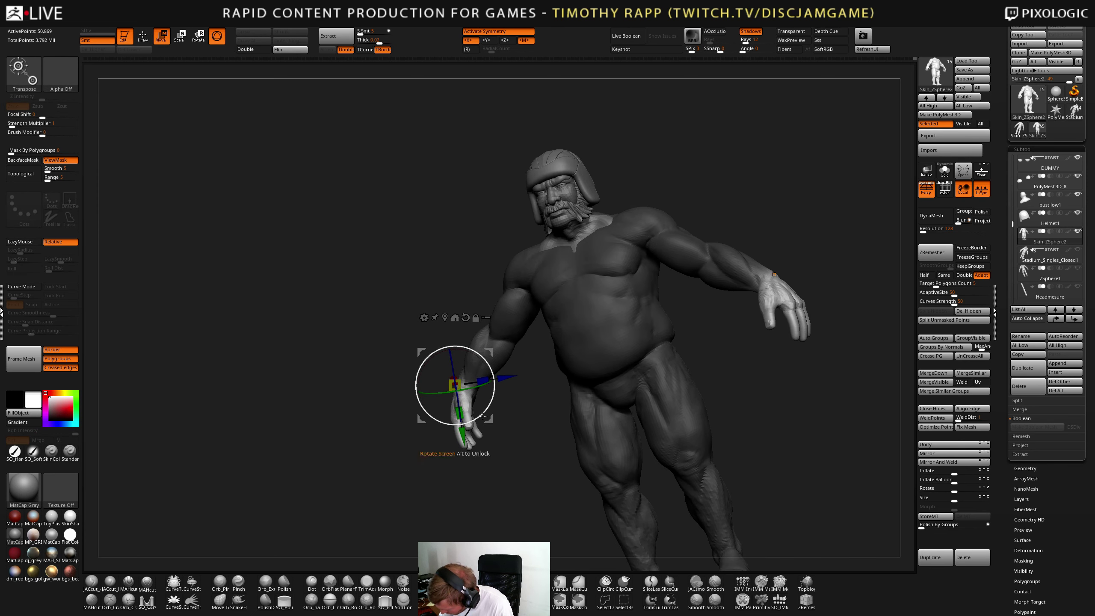
click(444, 317)
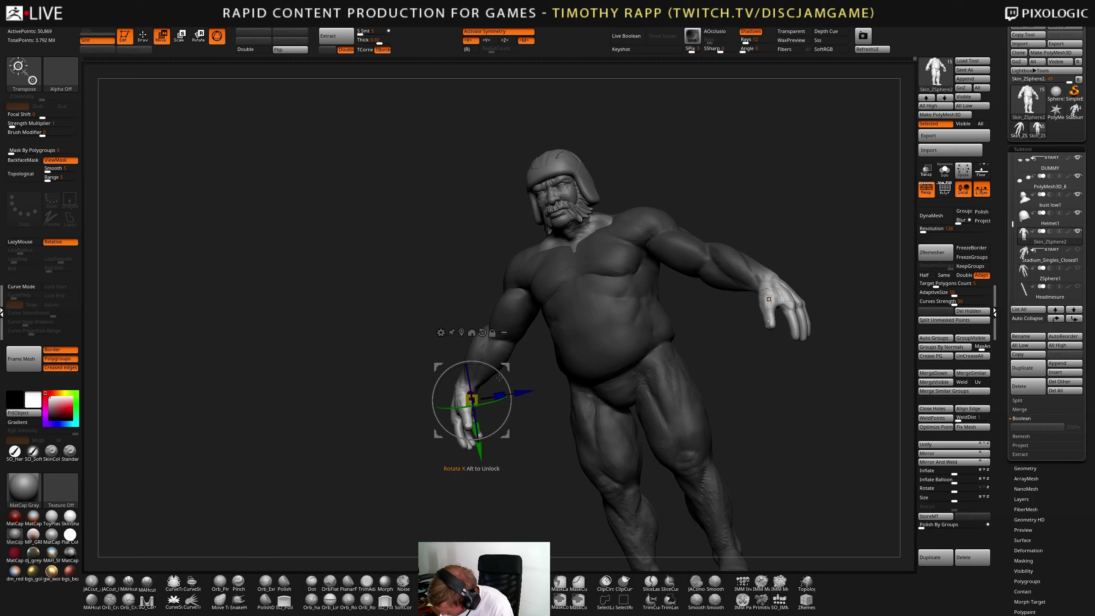
mouse_move(523, 357)
shift+mouse_down()
mouse_move(638, 378)
mouse_move(524, 380)
mouse_move(465, 403)
shift+mouse_up()
mouse_move(794, 462)
alt+mouse_down()
mouse_move(739, 451)
mouse_move(699, 482)
mouse_move(750, 479)
mouse_move(706, 445)
alt+mouse_up()
- Compare the hands before and after scaling by undoing and redoing the change
key(ctrl+z)
key(ctrl+shift+z)
key(q)
key(ctrl+z)
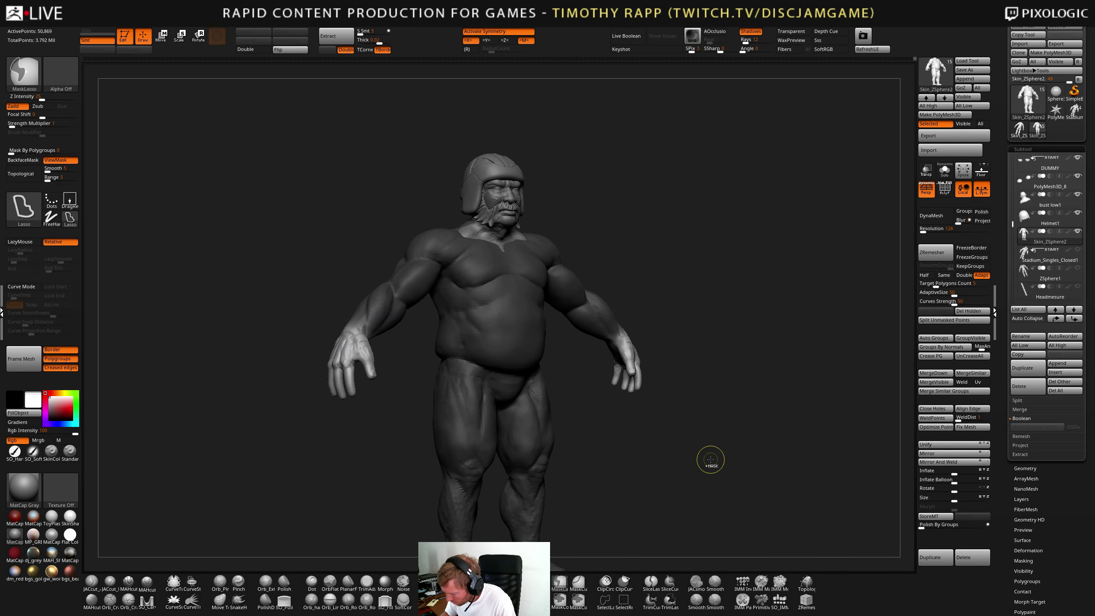
key(ctrl+shift+z)
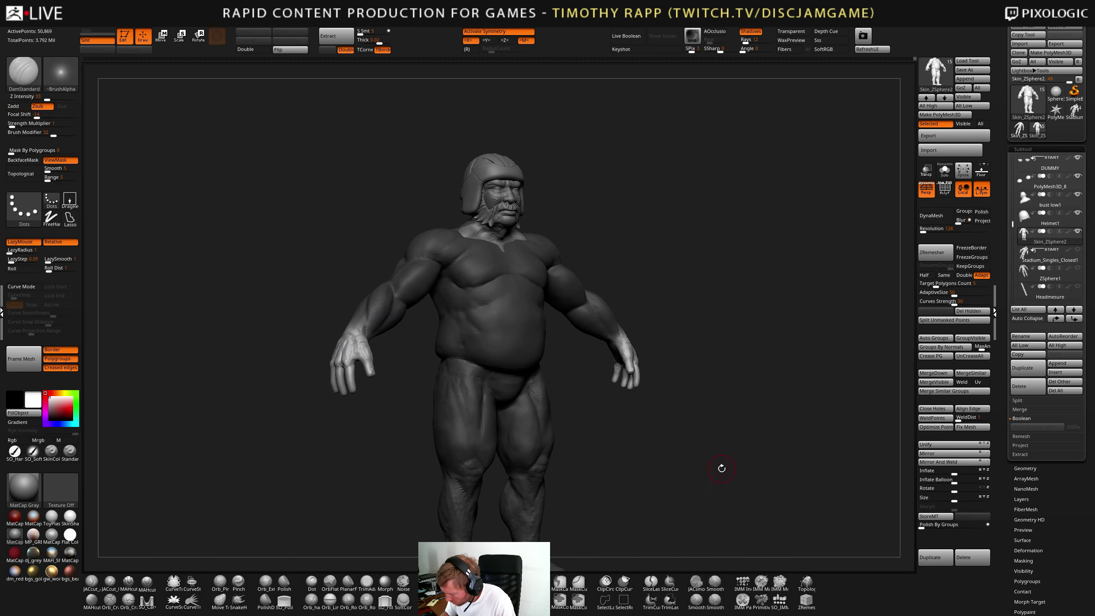
drag(721, 468, 707, 468)
key(ctrl+z)
key(ctrl+shift+z)
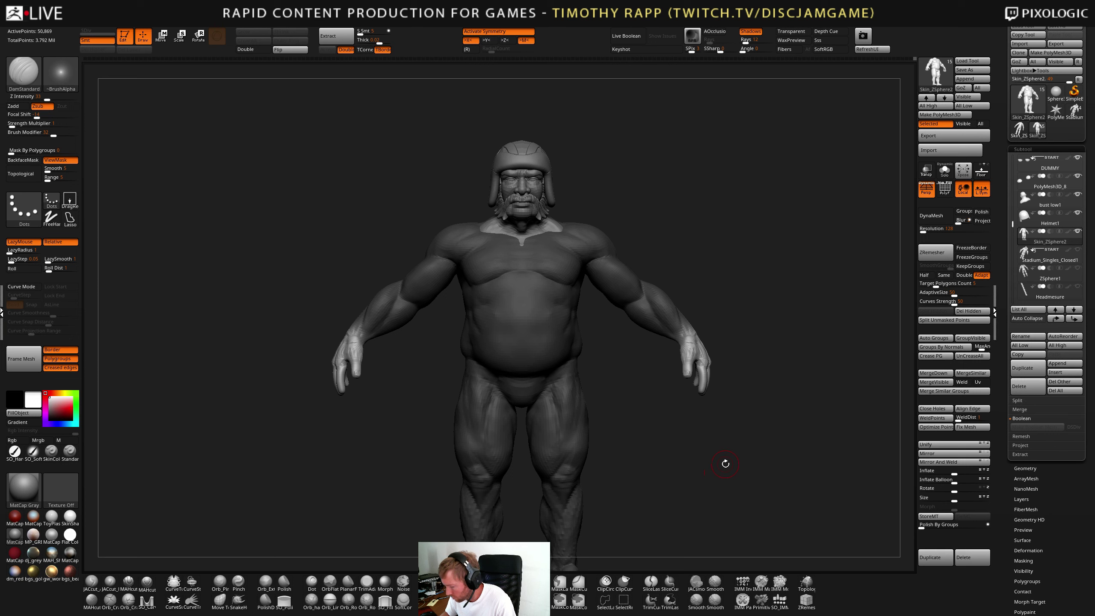
- Rotate the hands slightly outward at the wrists, clear the mask and check the pose
key(r)
mouse_move(358, 331)
mouse_down()
mouse_move(329, 409)
mouse_move(339, 383)
mouse_move(369, 371)
mouse_move(330, 379)
mouse_up()
key(q)
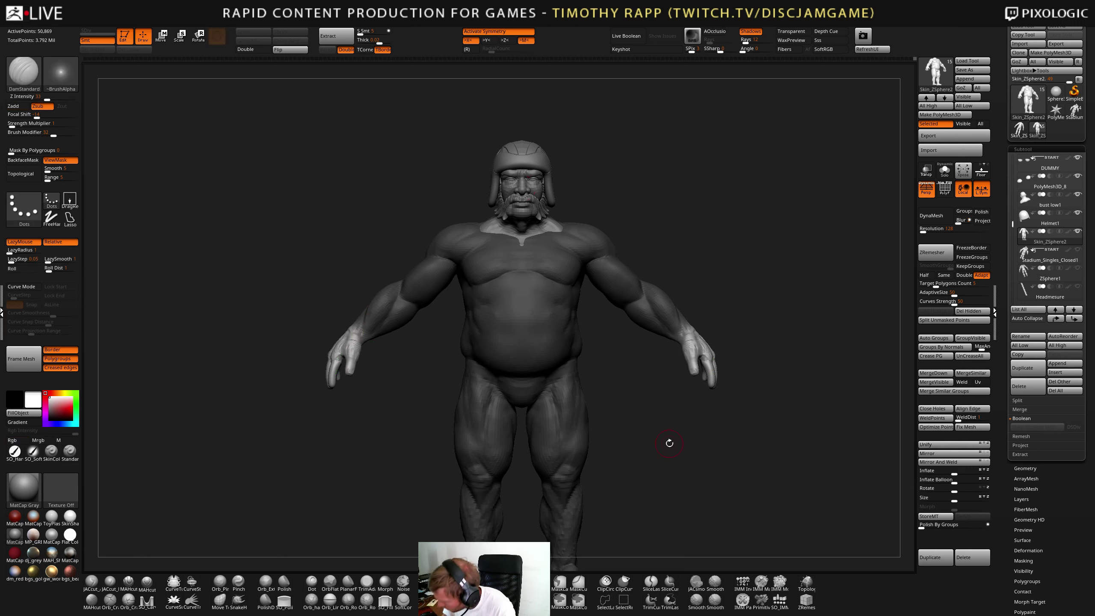
mouse_move(667, 443)
mouse_down()
mouse_move(718, 460)
mouse_move(616, 375)
mouse_move(729, 391)
mouse_move(726, 490)
mouse_move(725, 462)
mouse_move(658, 476)
mouse_move(735, 481)
mouse_move(603, 420)
mouse_move(614, 447)
mouse_move(587, 455)
mouse_move(603, 457)
mouse_move(559, 465)
mouse_move(591, 464)
mouse_move(588, 445)
mouse_move(602, 455)
mouse_move(572, 461)
mouse_move(566, 450)
mouse_up()
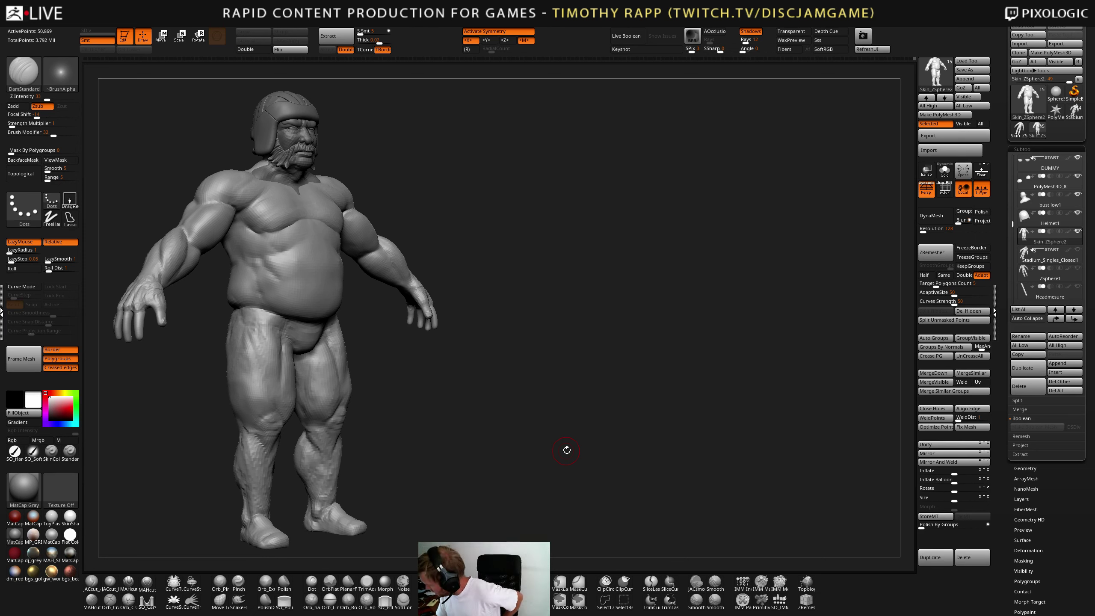
mouse_move(567, 450)
mouse_down()
mouse_move(927, 481)
mouse_move(687, 481)
mouse_up()
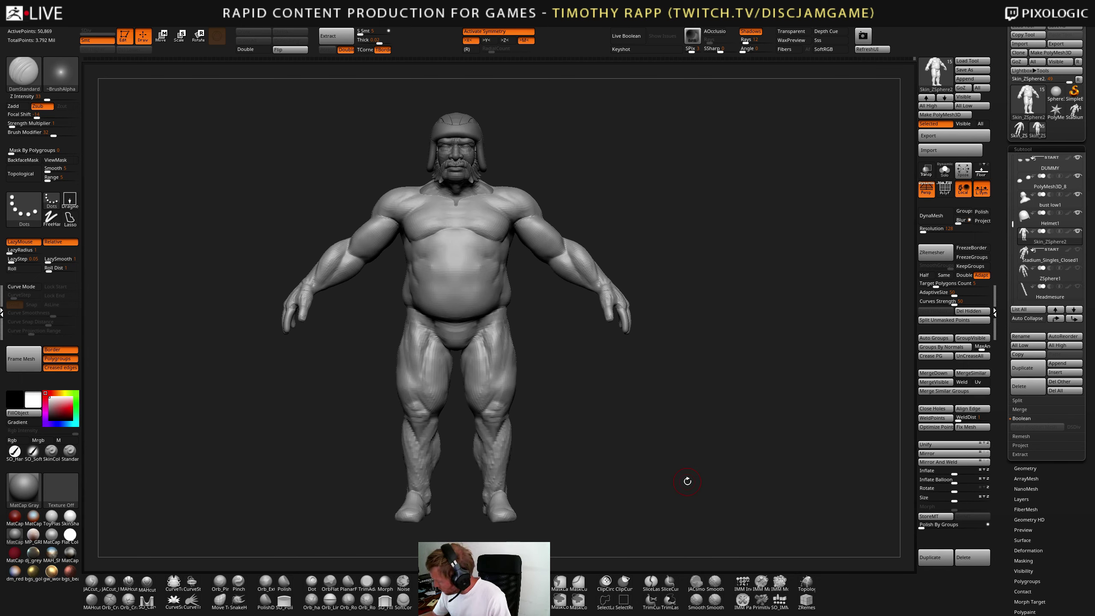
- Turn on the polypaint colours for all subtools
shift+click(1067, 231)
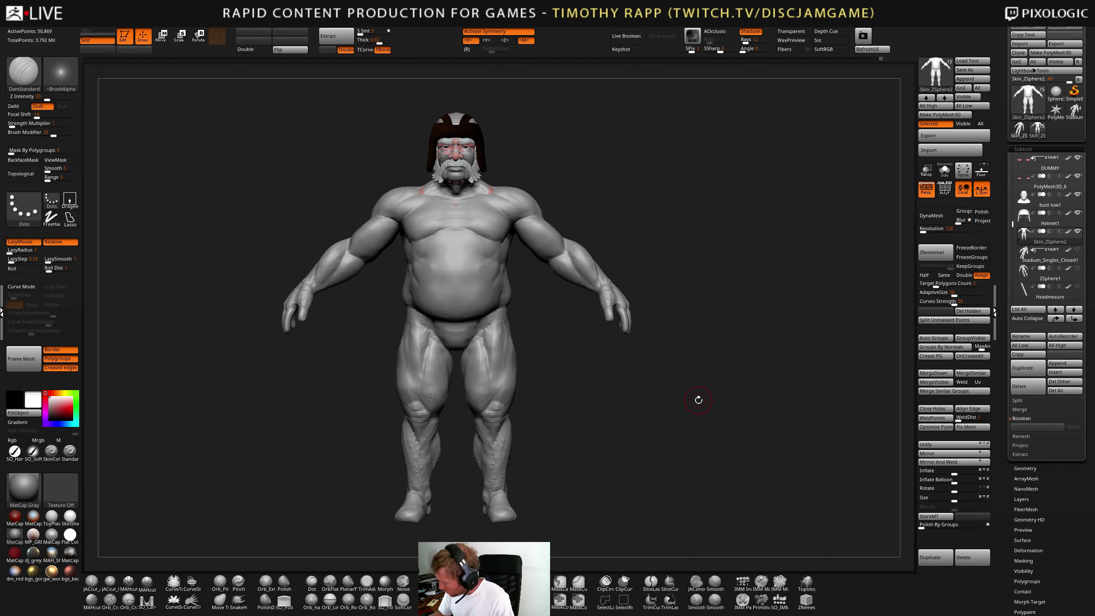
drag(699, 400, 741, 291)
scroll(1022, 235, up, 5)
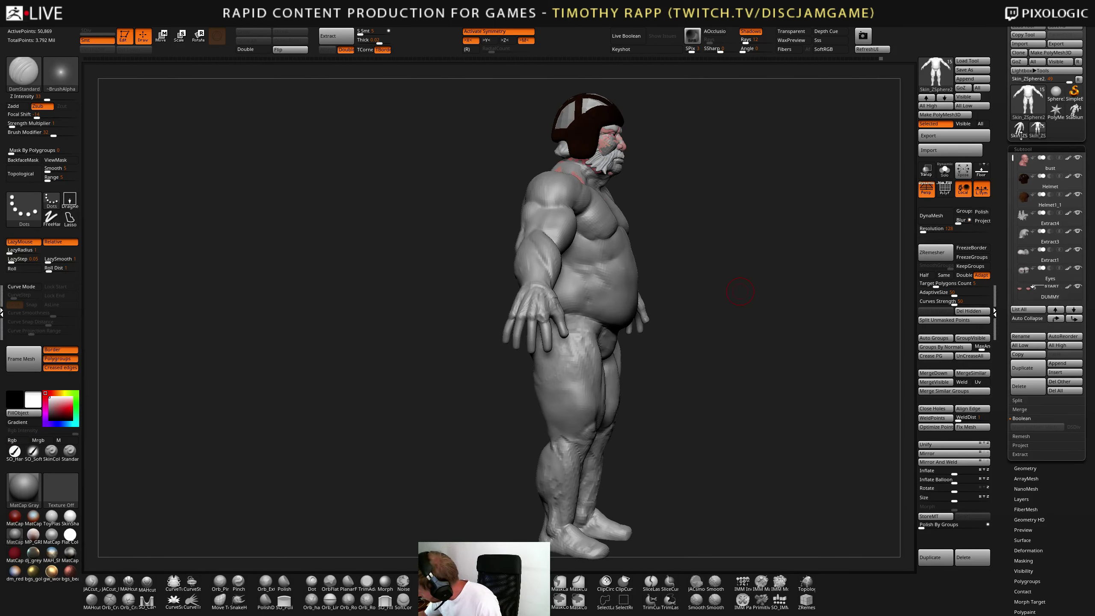
- Select the bust low1 subtool and isolate it in Solo mode
click(1043, 166)
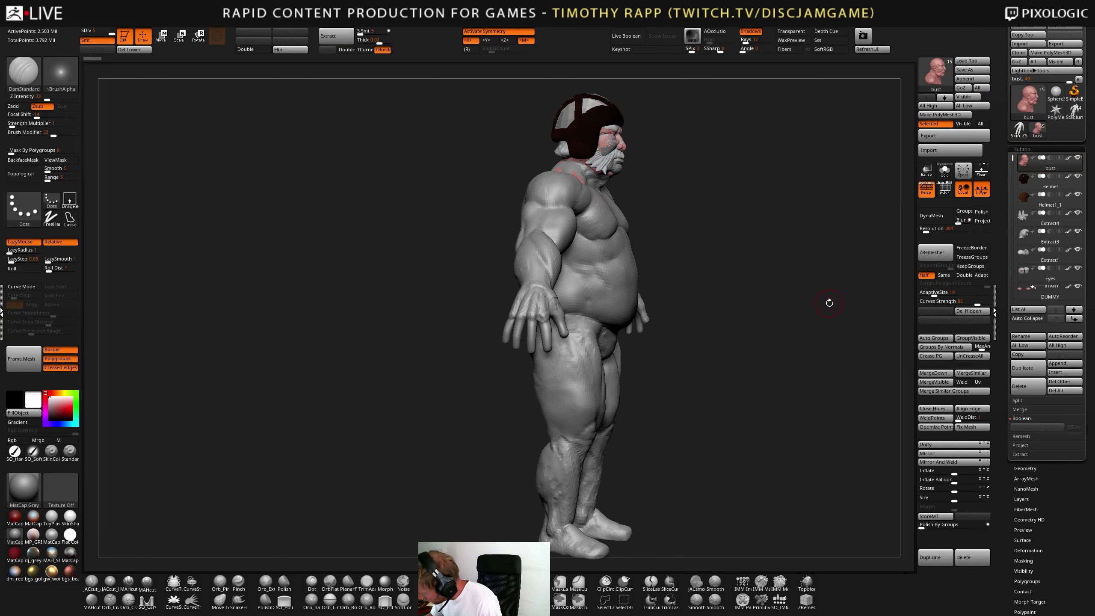
mouse_move(762, 309)
mouse_down()
mouse_move(733, 304)
mouse_move(711, 325)
mouse_move(722, 400)
mouse_up()
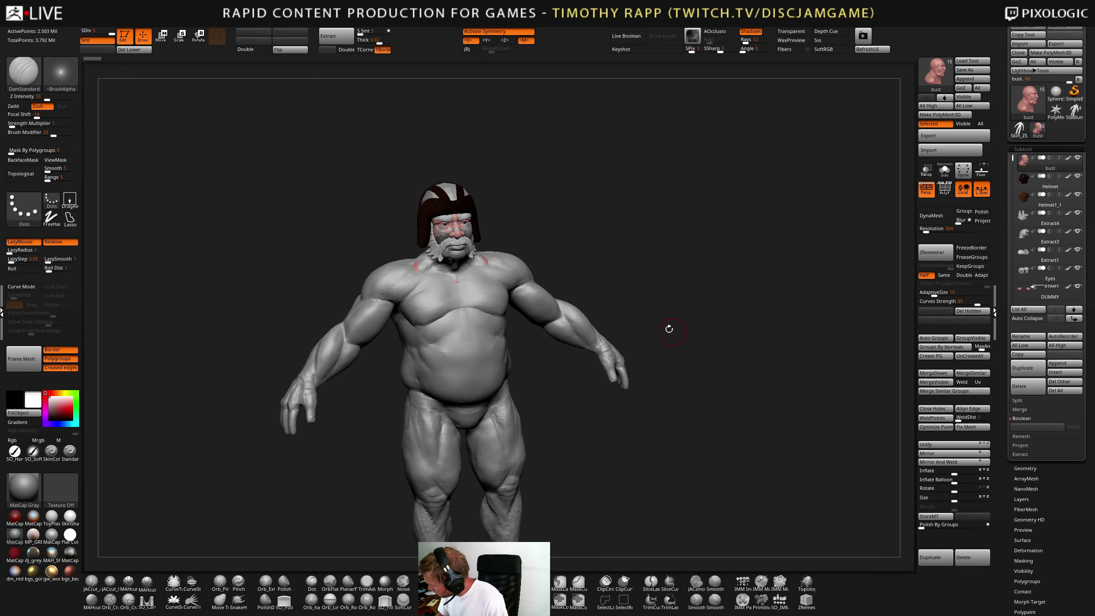
alt+drag(580, 280, 483, 275)
alt+click(479, 275)
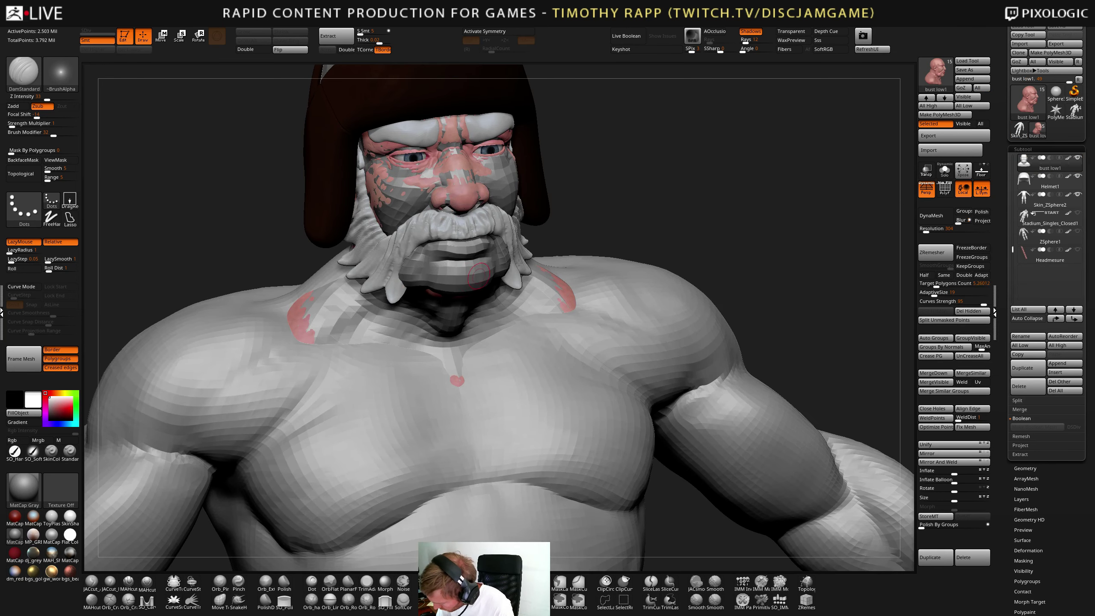
key(f)
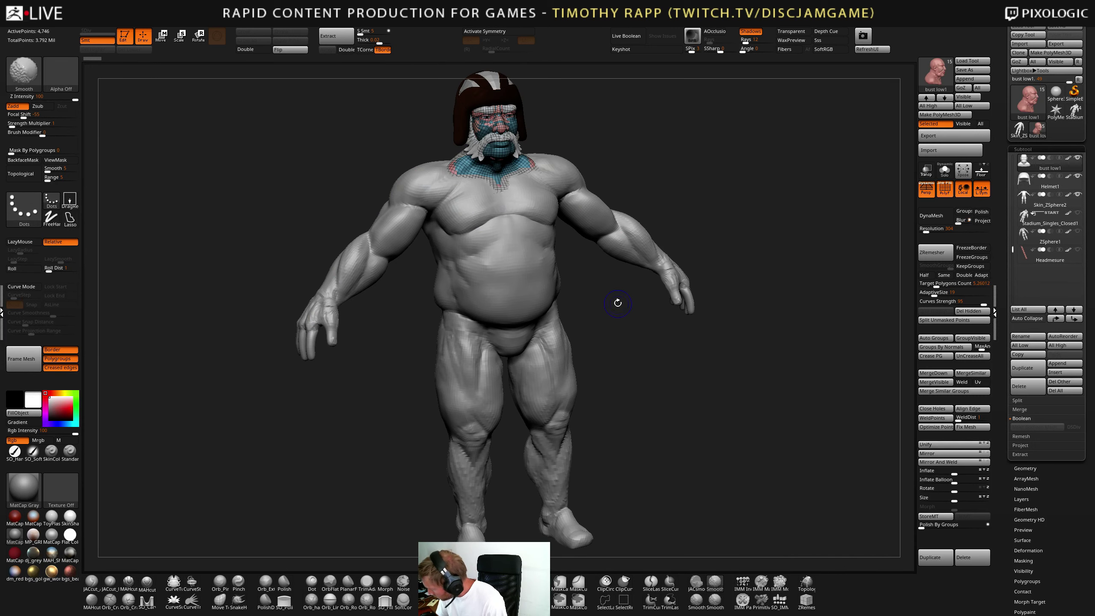
click(945, 169)
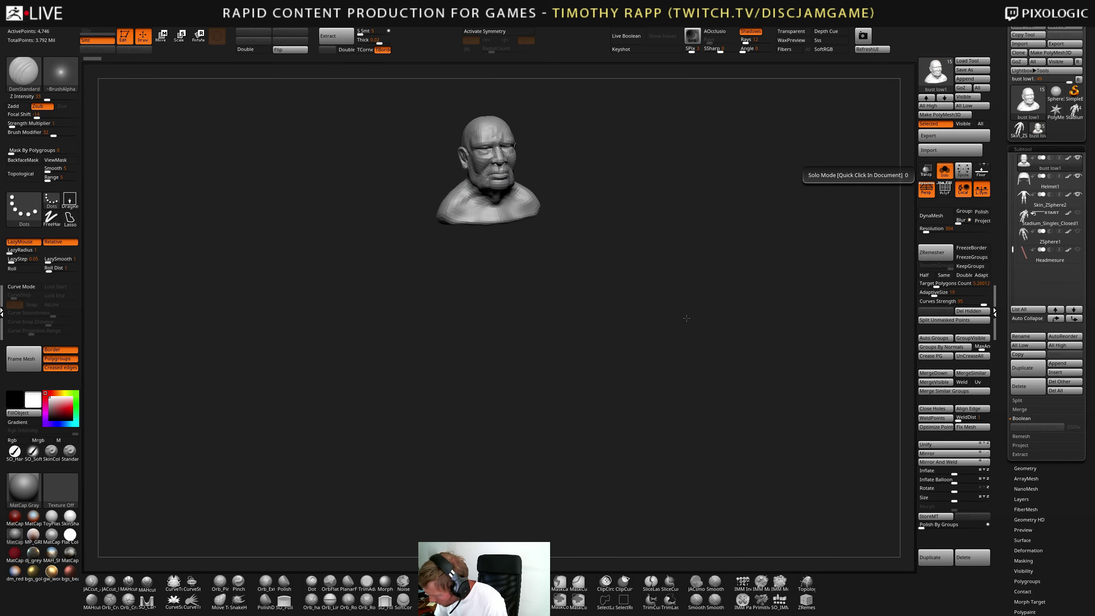
alt+drag(666, 318, 630, 358)
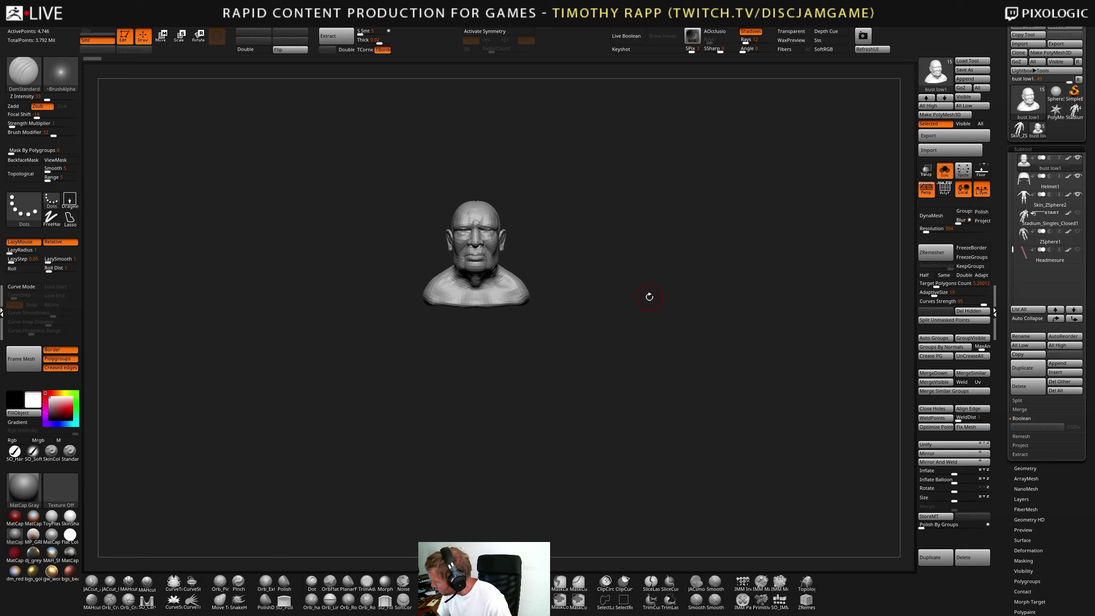
- Move the bust low1 subtool to the top of the subtool list
key(Up)
key(Down)
key(Up)
key(Down)
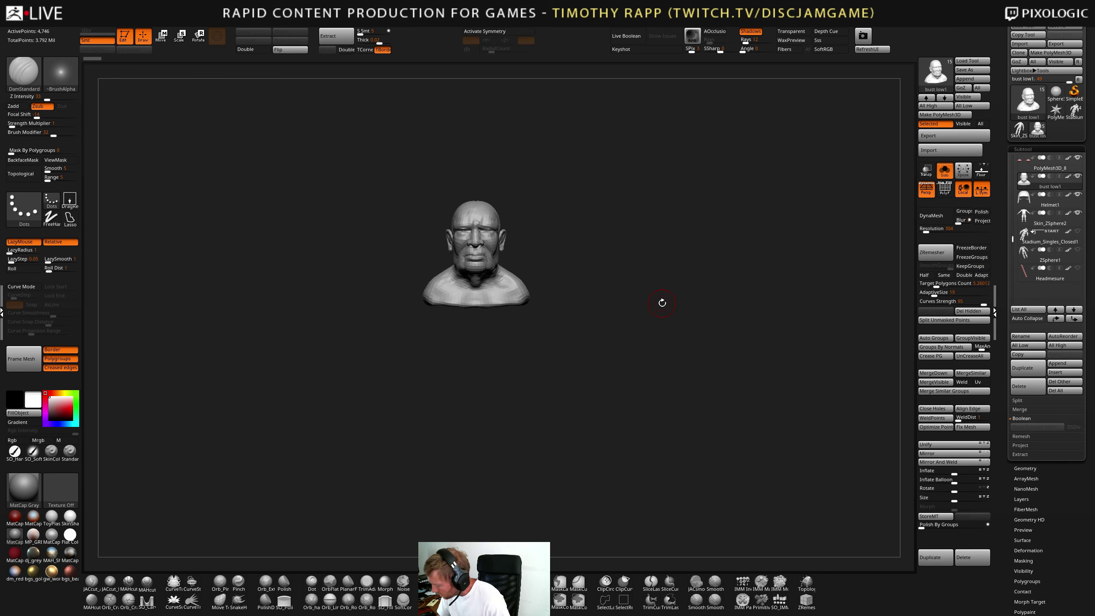
shift+click(1058, 319)
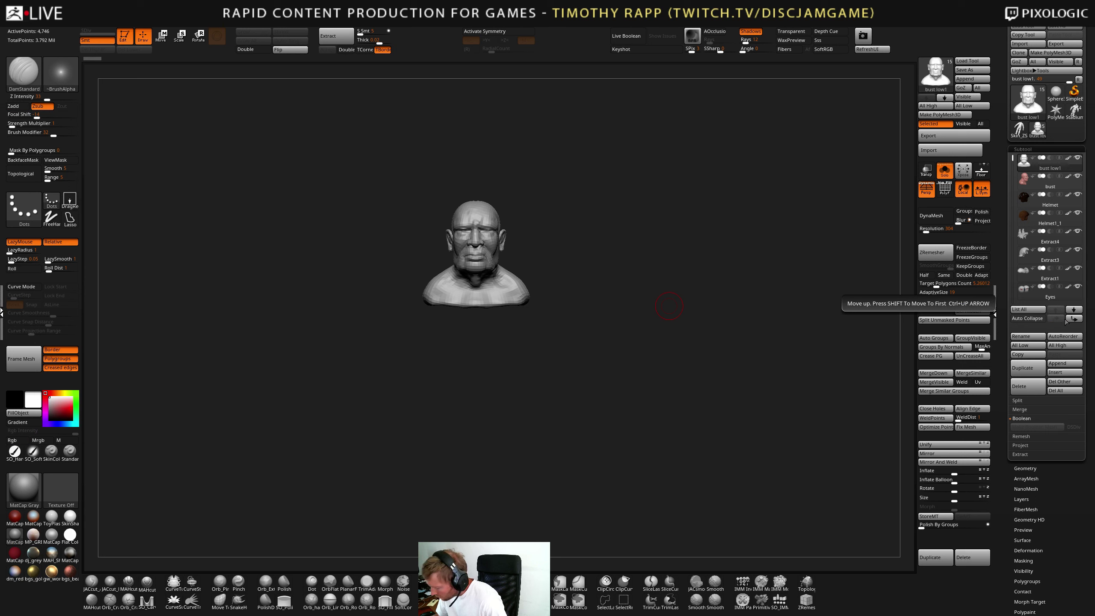
key(Down)
key(Up)
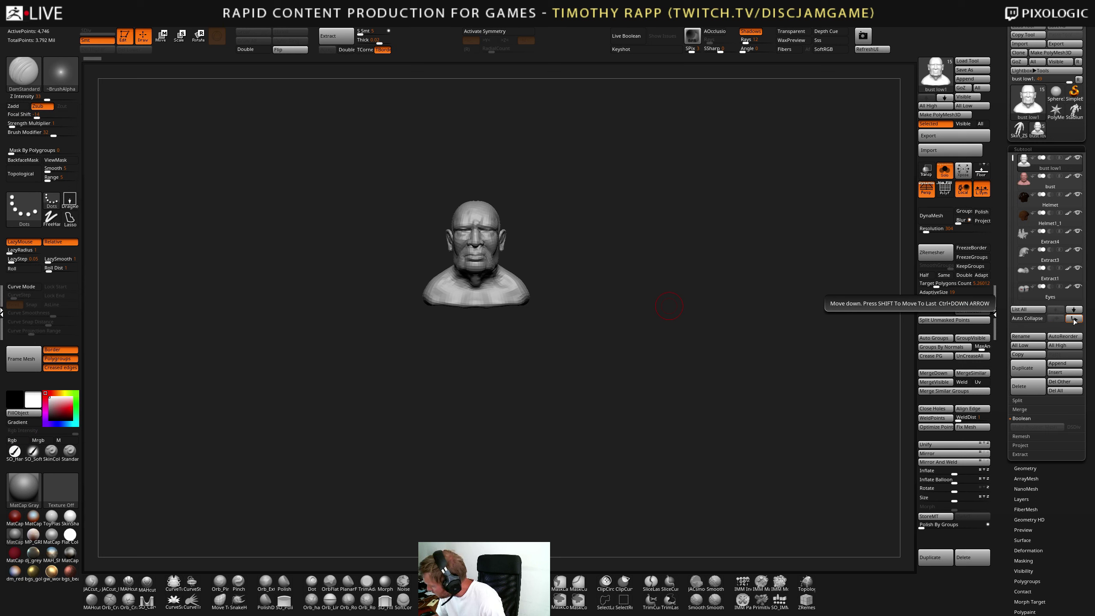
- Move the bust low1 subtool to the end of the subtool list
shift+click(1075, 319)
mouse_move(1080, 295)
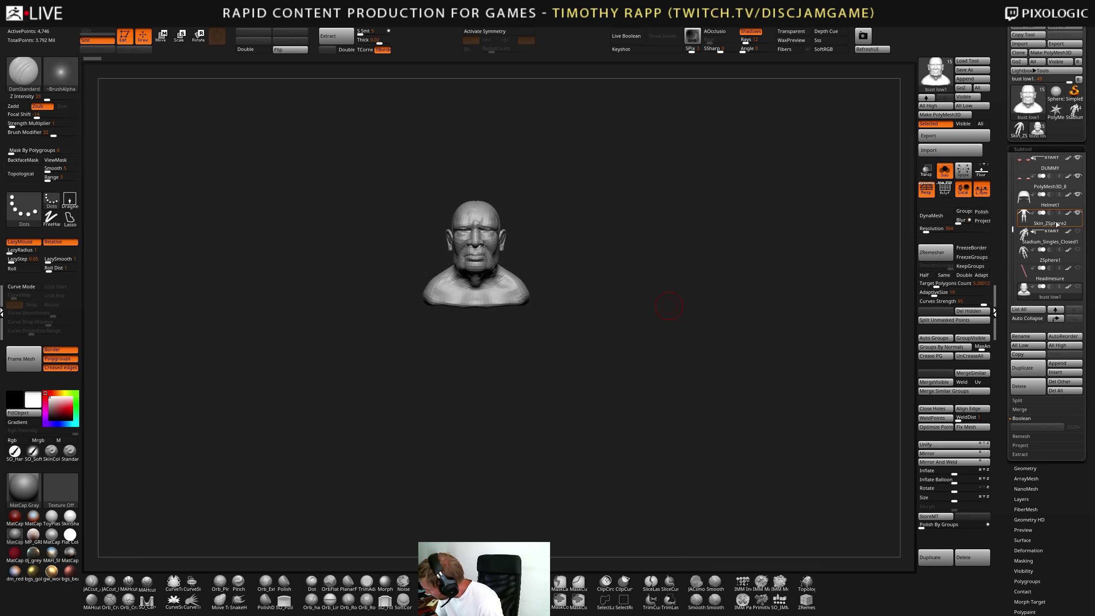
- Select the Skin_ZSphere2 body subtool and leave Solo mode to show the whole character again
mouse_move(1031, 237)
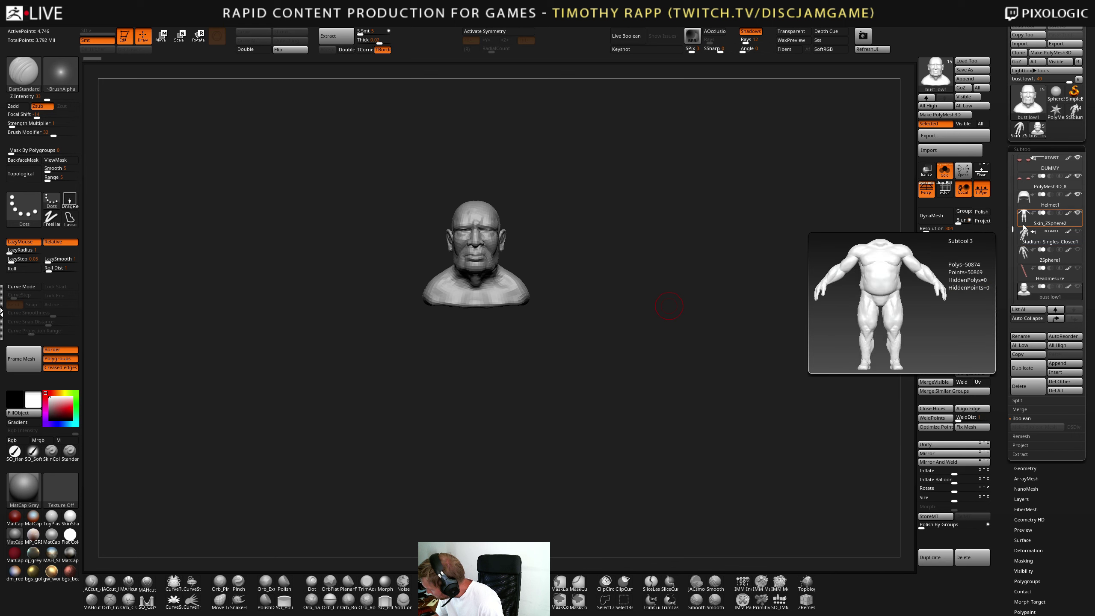
click(1026, 223)
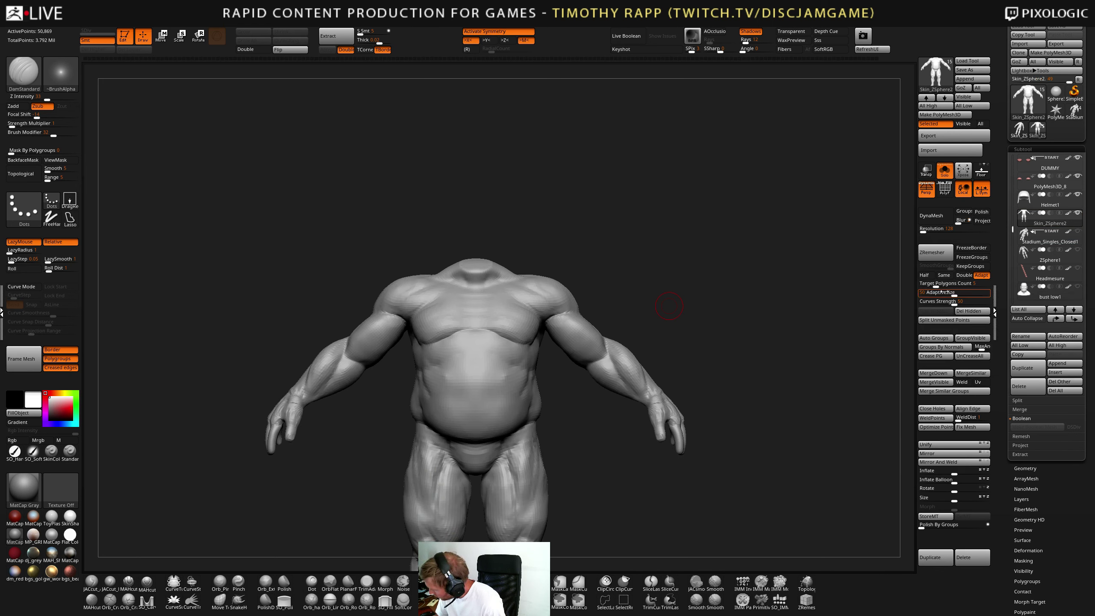
click(944, 170)
drag(721, 372, 729, 394)
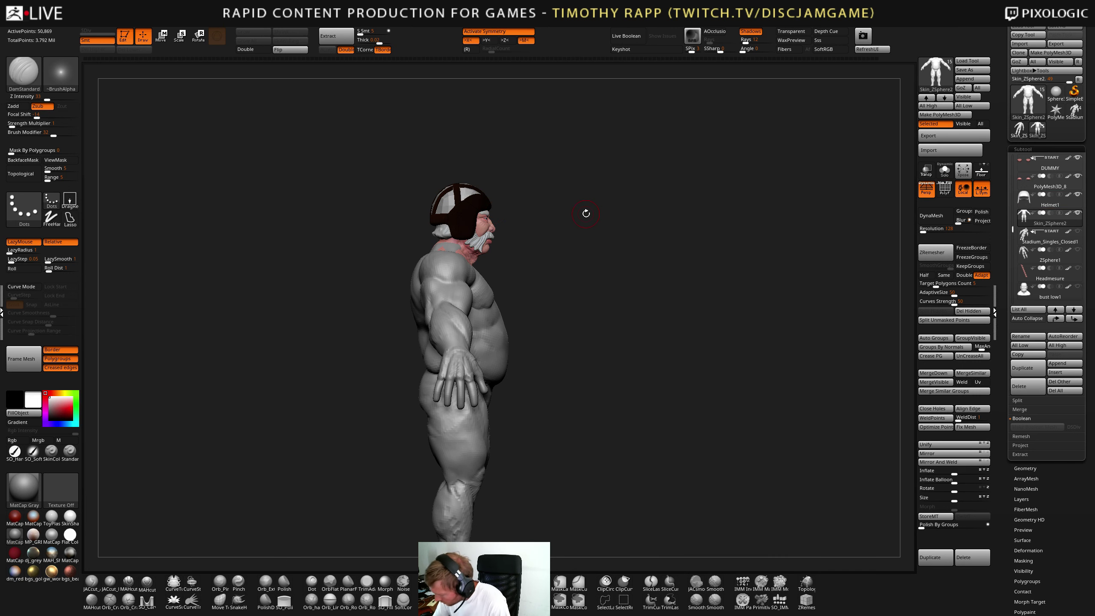
- Move the Helmet1 subtool to the end of the subtool list, and select the PolyMesh3D_8 subtool
click(1039, 202)
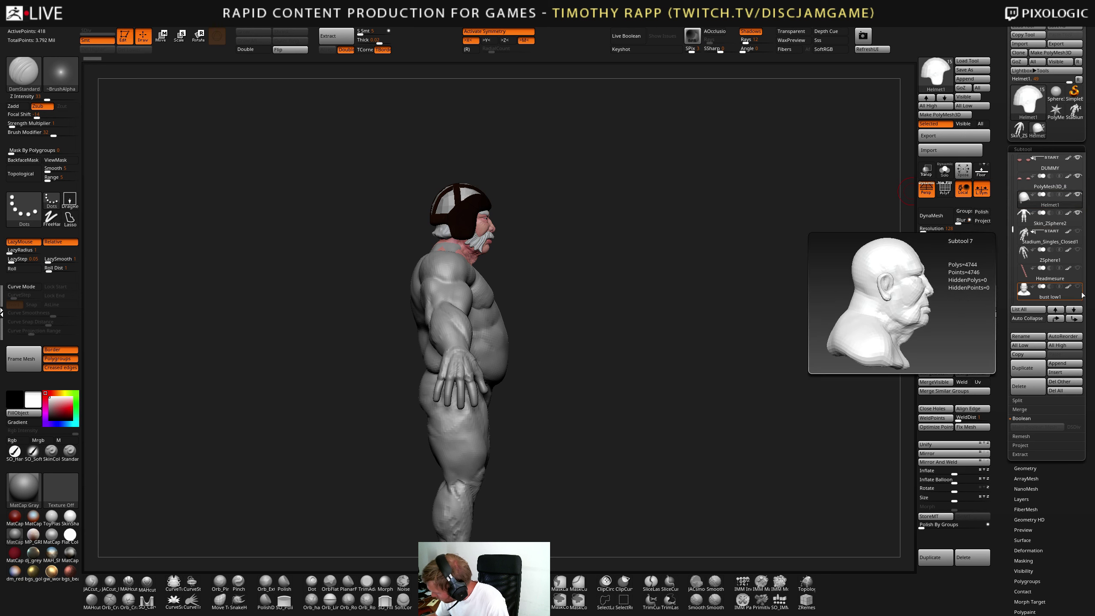
shift+click(1079, 318)
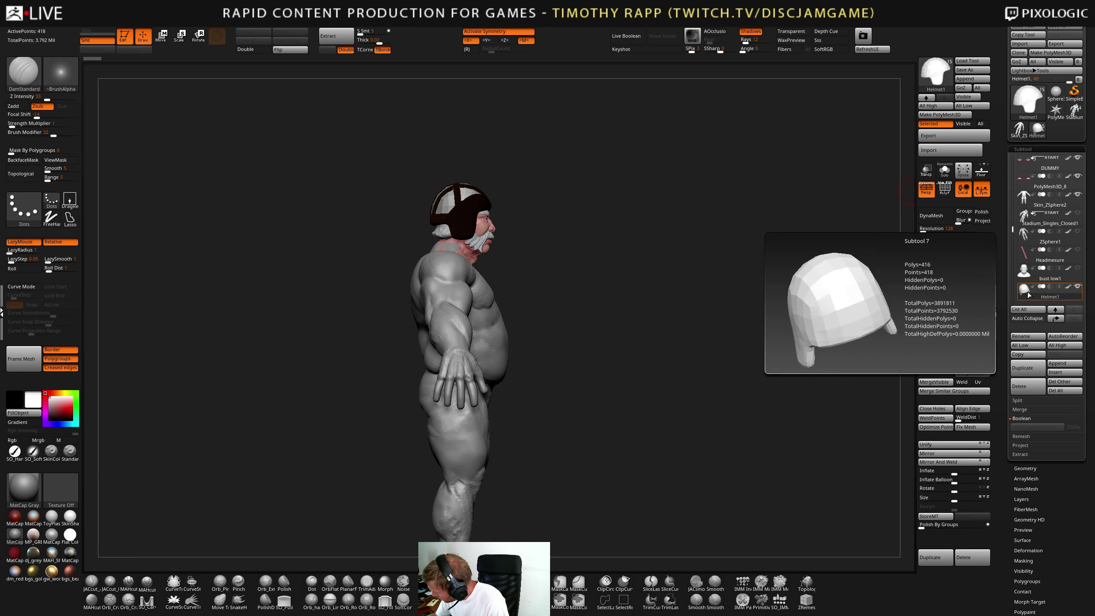
click(1029, 181)
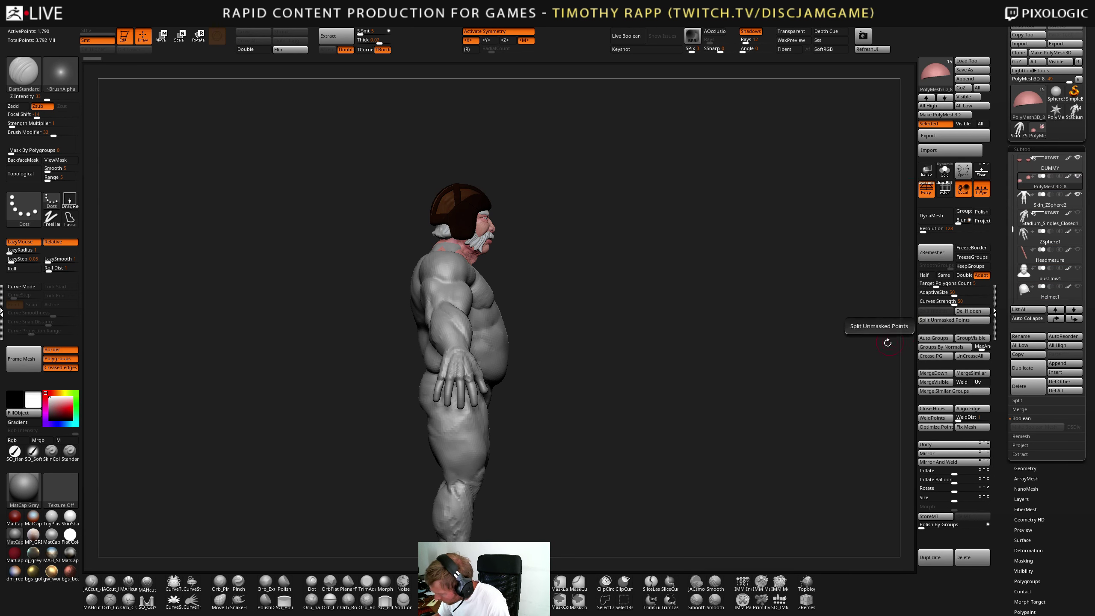
drag(741, 394, 788, 381)
drag(1014, 226, 1007, 173)
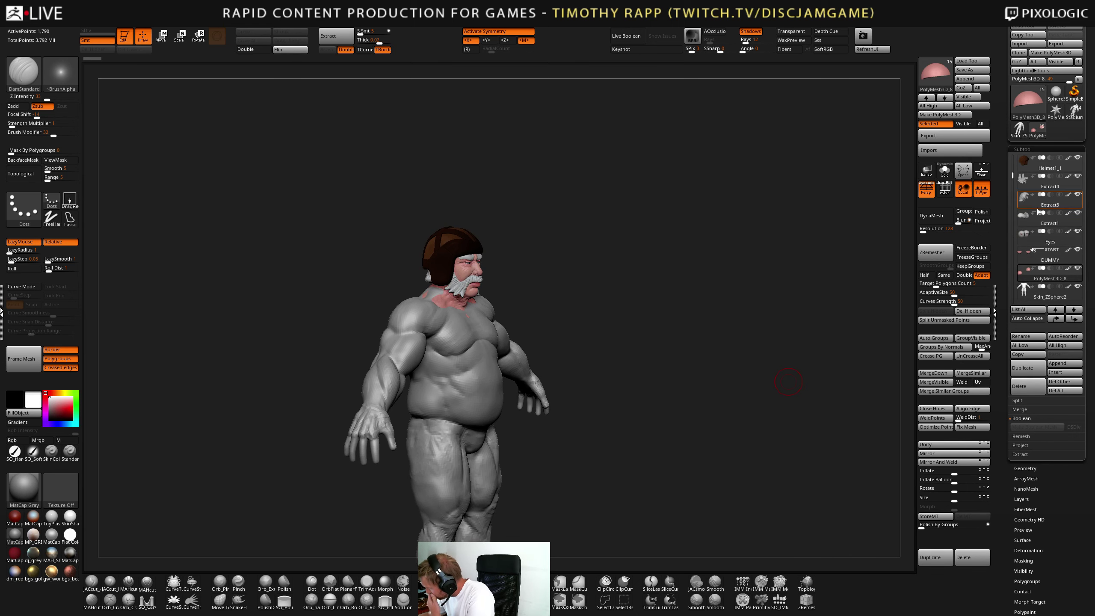
- Inspect the coloured head up close, then select the Skin_ZSphere2 body subtool and check its polyframe
drag(572, 326, 517, 308)
alt+drag(655, 302, 666, 412)
drag(561, 426, 470, 416)
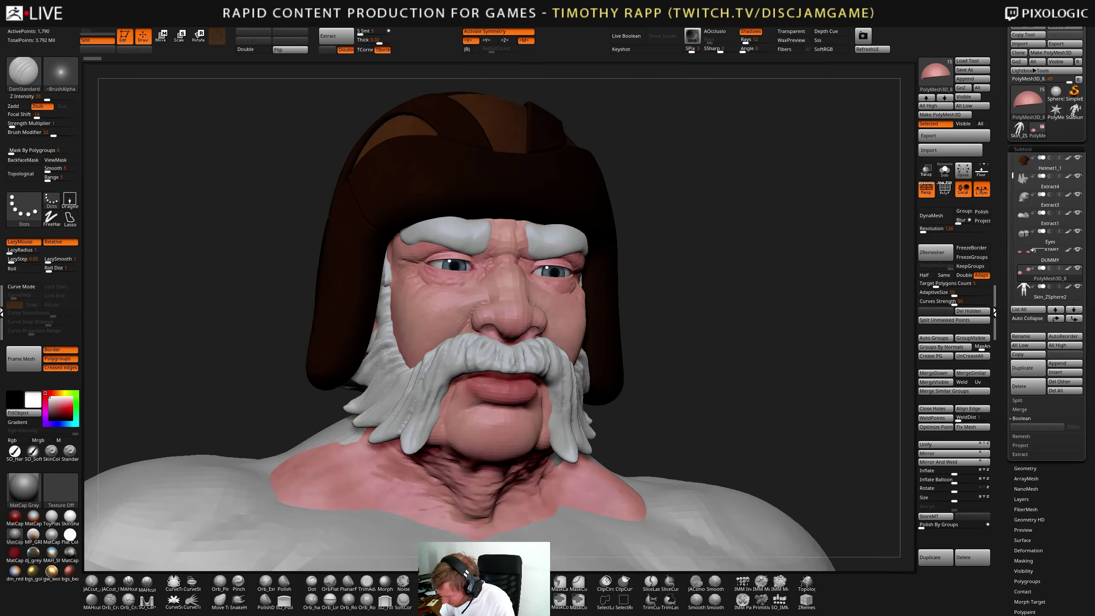
alt+click(468, 431)
alt+drag(679, 406, 670, 426)
key(shift+f)
key(shift+f)
drag(741, 415, 690, 420)
alt+drag(690, 420, 652, 437)
alt+drag(652, 437, 655, 479)
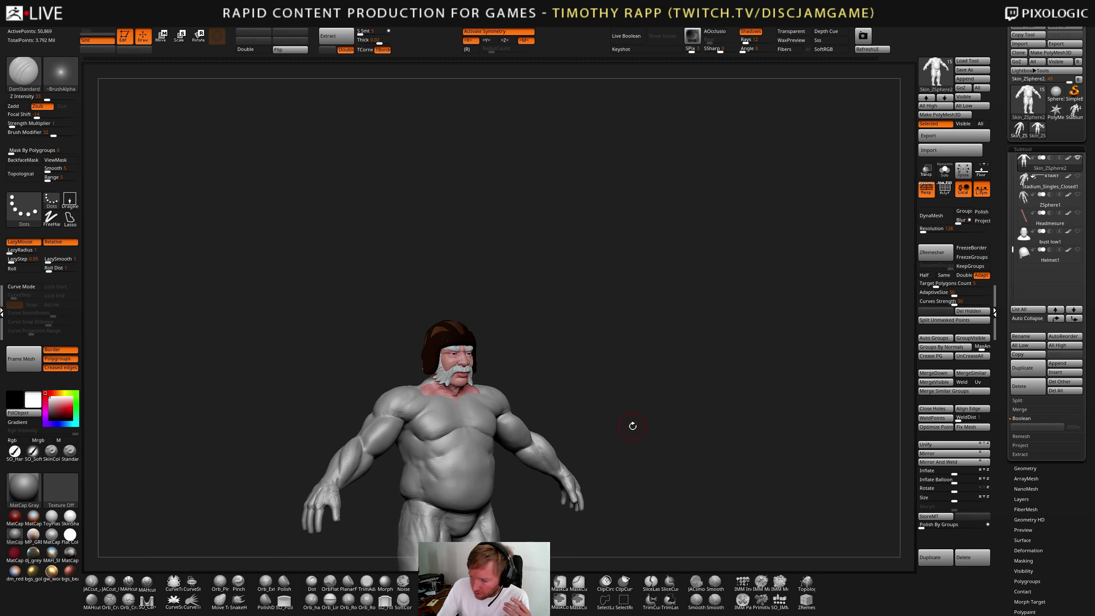
- Read the help description of the document background gradient's Range setting
click(77, 22)
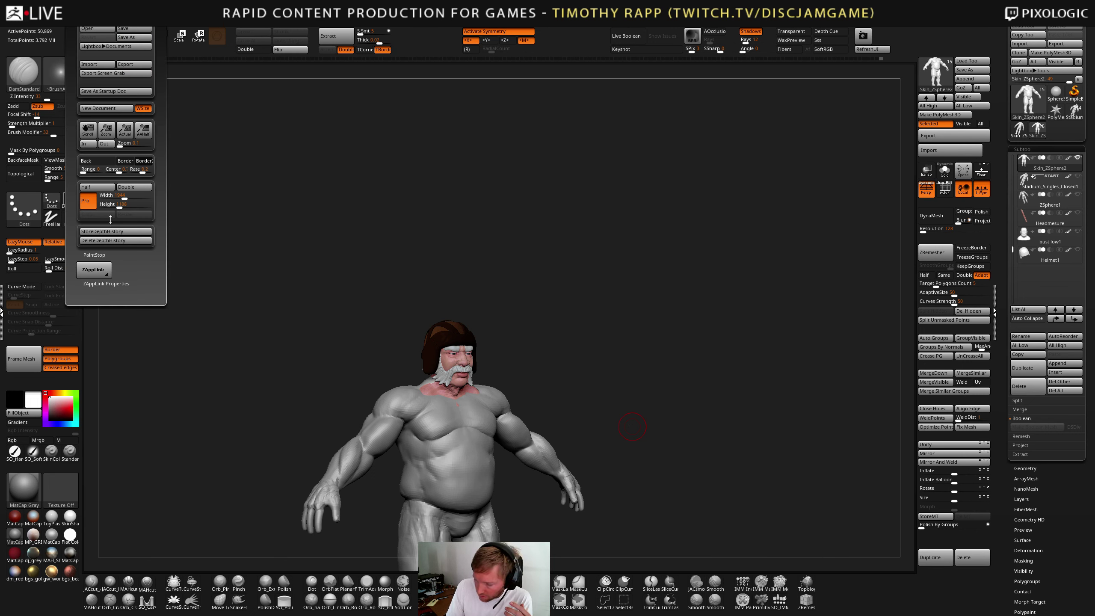
click(103, 255)
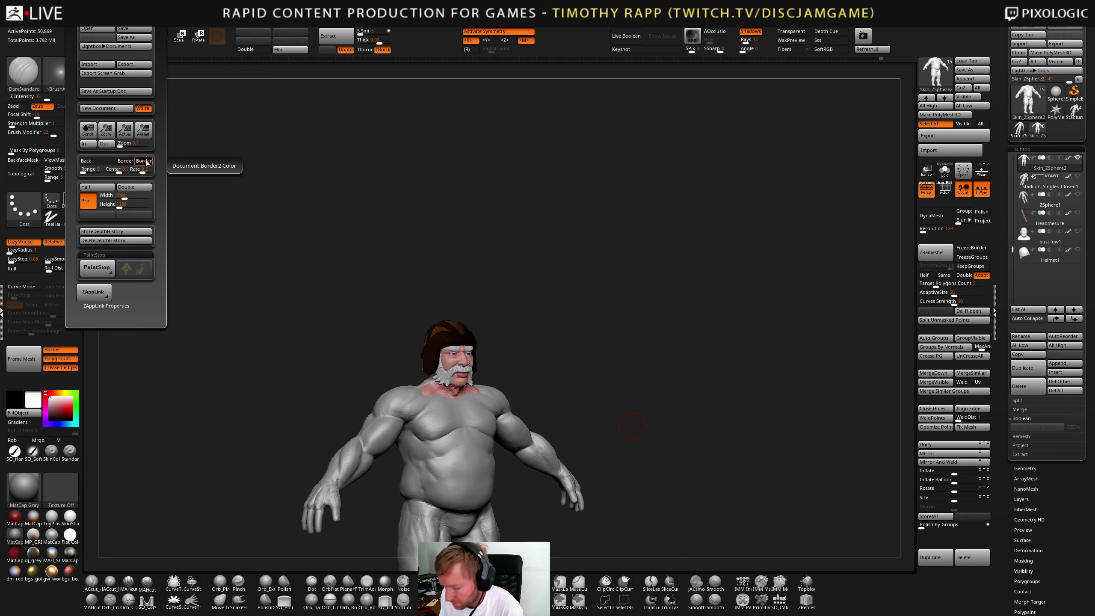
key(ctrl)
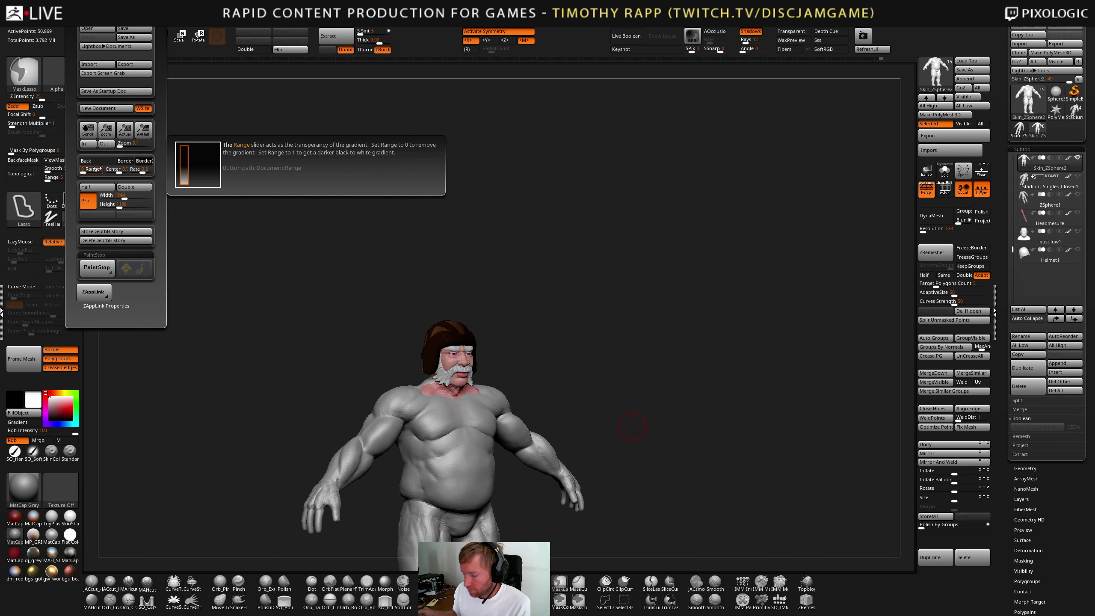
- Drop a three-quarter snapshot of the full character in the right half of the canvas, and select the ZSphere1 subtool
drag(666, 430, 571, 325)
alt+right_drag(625, 331, 635, 415)
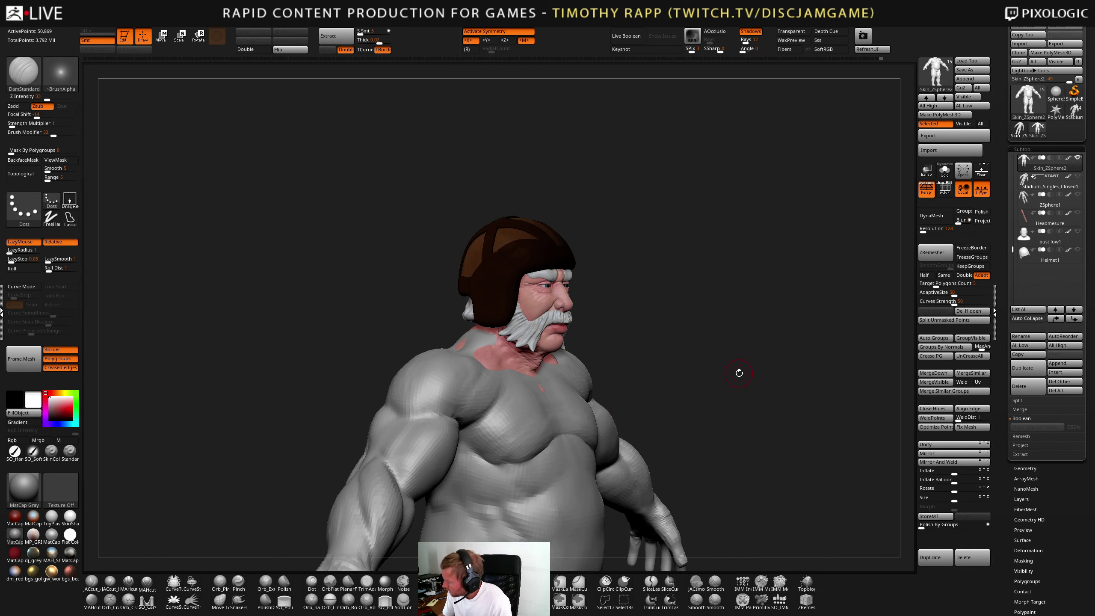
drag(738, 372, 629, 442)
alt+drag(803, 527, 833, 470)
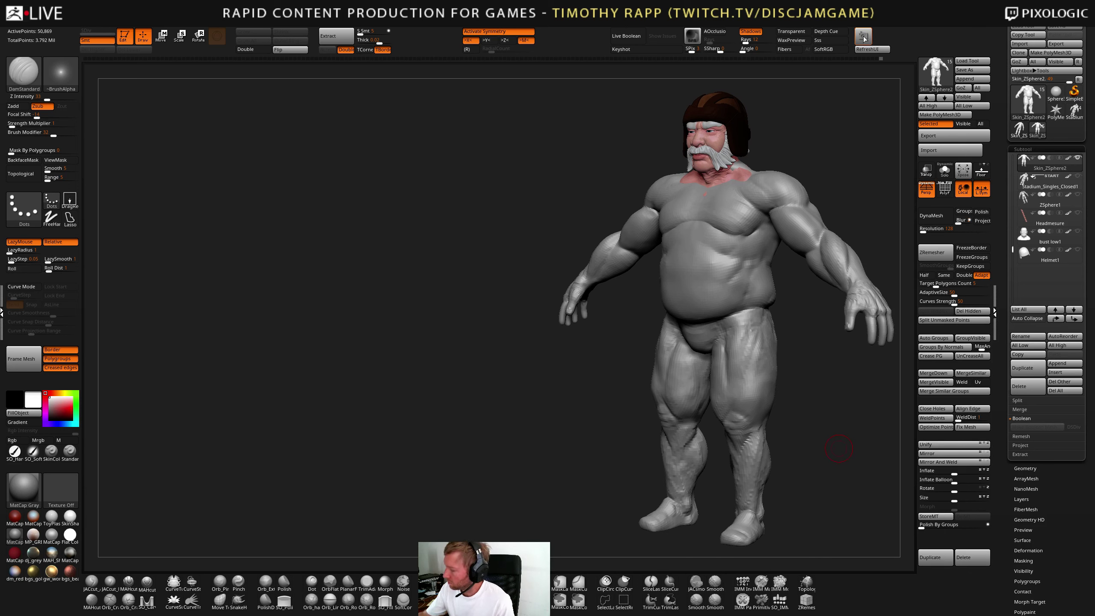
drag(1014, 250, 1013, 228)
click(1026, 239)
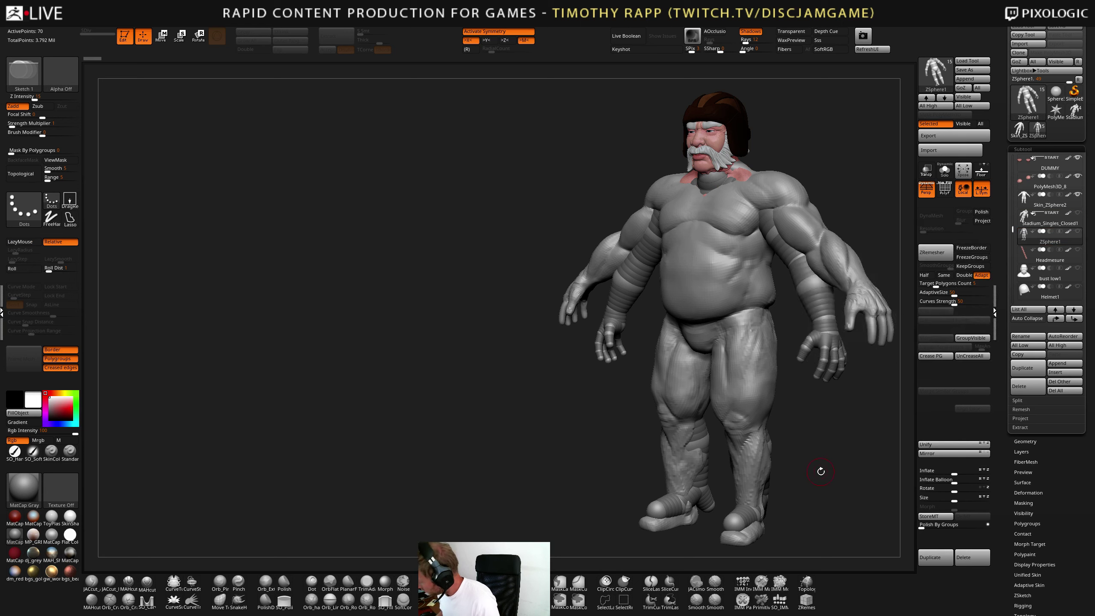
key(shift+s)
- Isolate the ZSphere1 base figure in Solo mode at a three-quarter angle beside the character snapshot
shift+drag(821, 472, 517, 479)
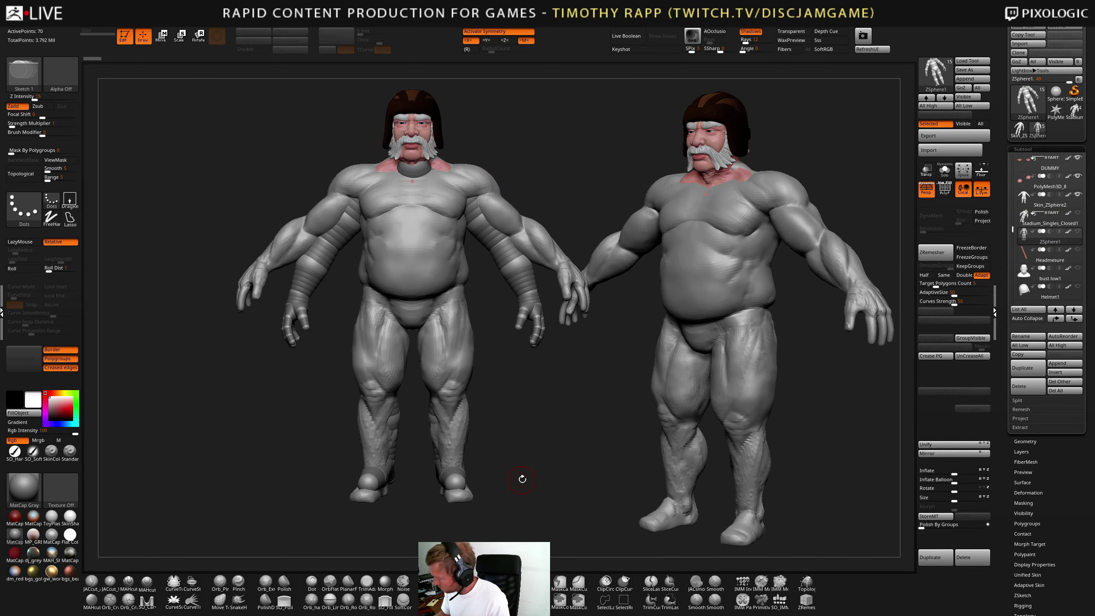
click(944, 170)
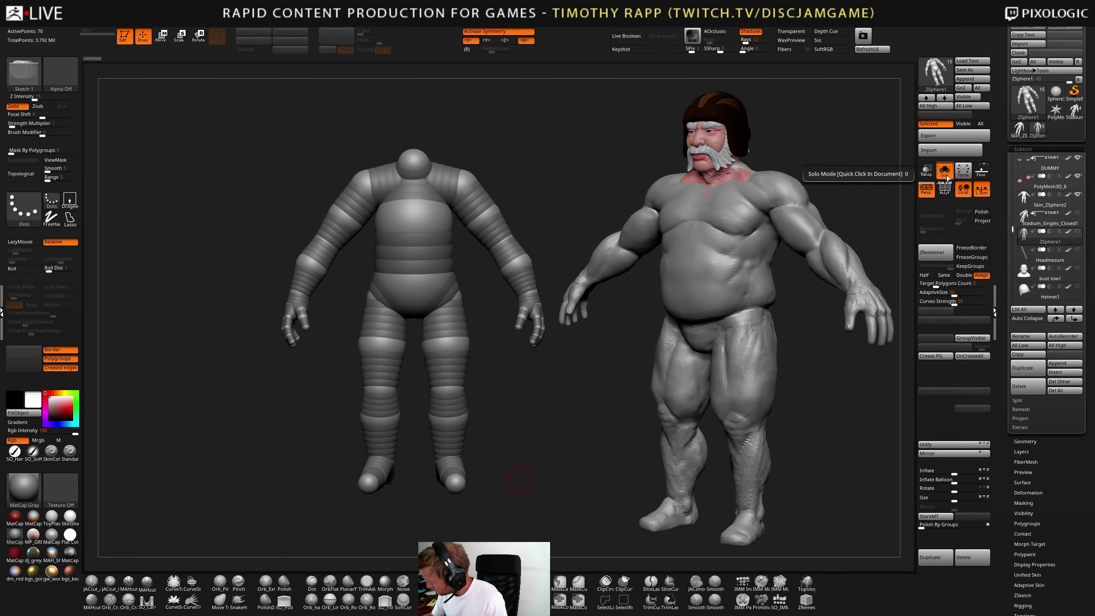
mouse_move(522, 479)
mouse_down()
mouse_move(539, 478)
mouse_move(510, 486)
mouse_move(540, 479)
mouse_move(523, 489)
mouse_move(530, 512)
mouse_move(517, 509)
mouse_up()
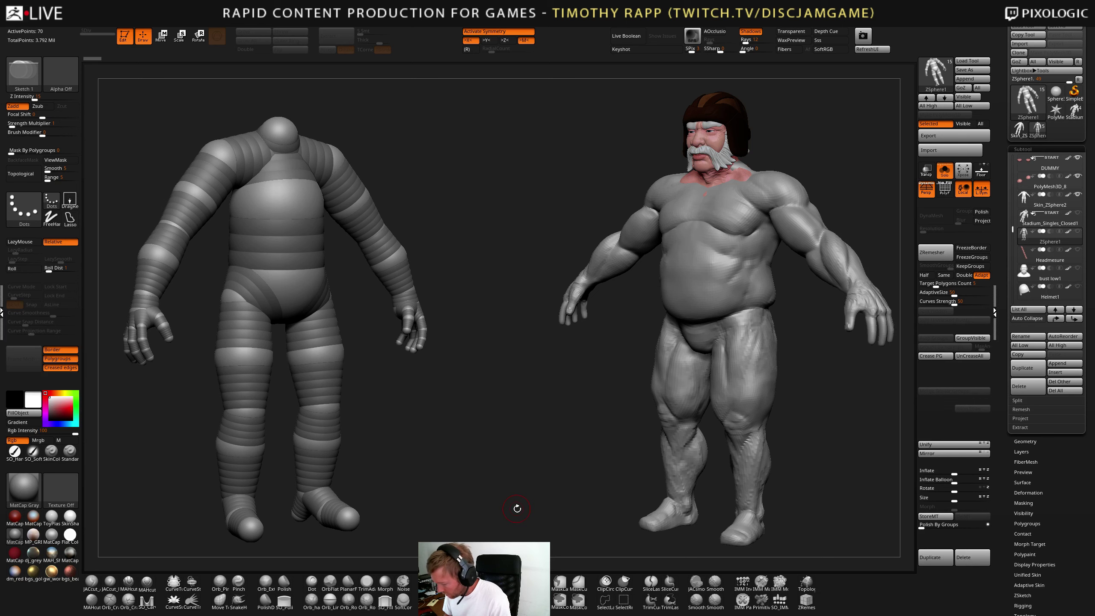